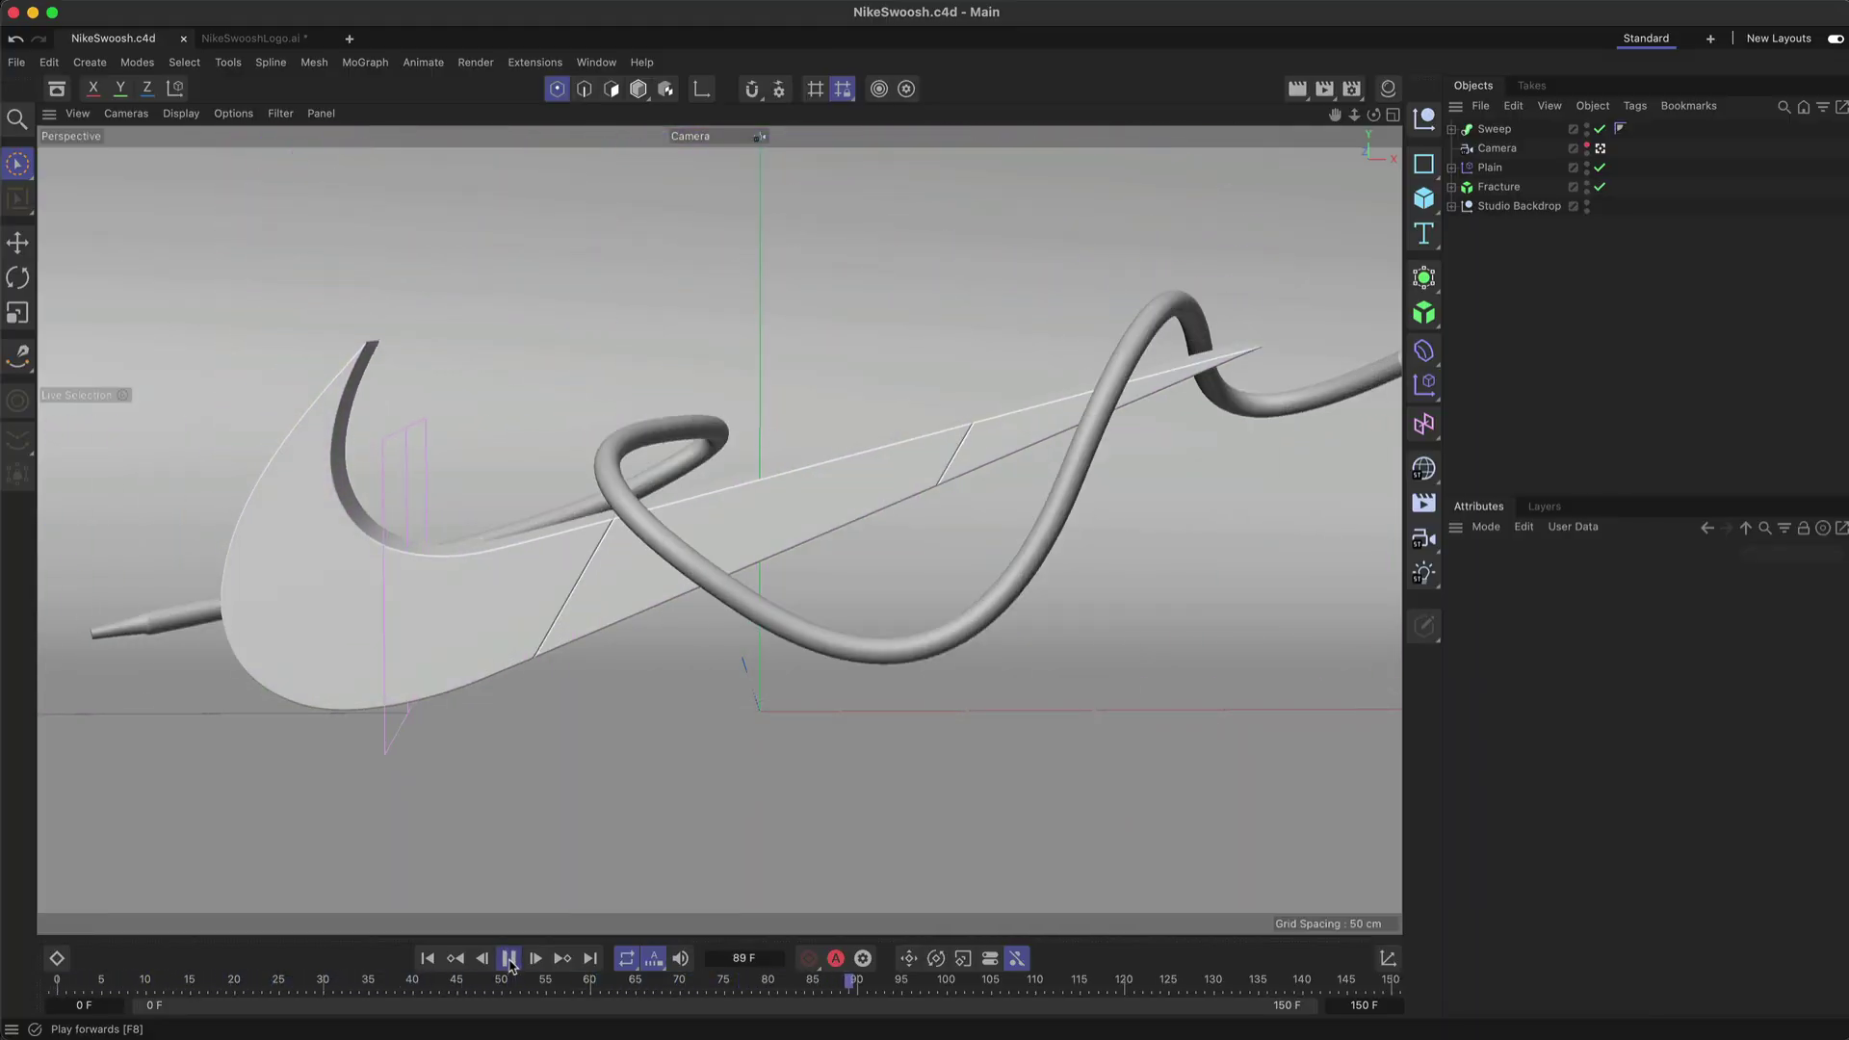
Step: Stop playback and render the current frame of the green fractured swoosh to the Picture Viewer
click(509, 959)
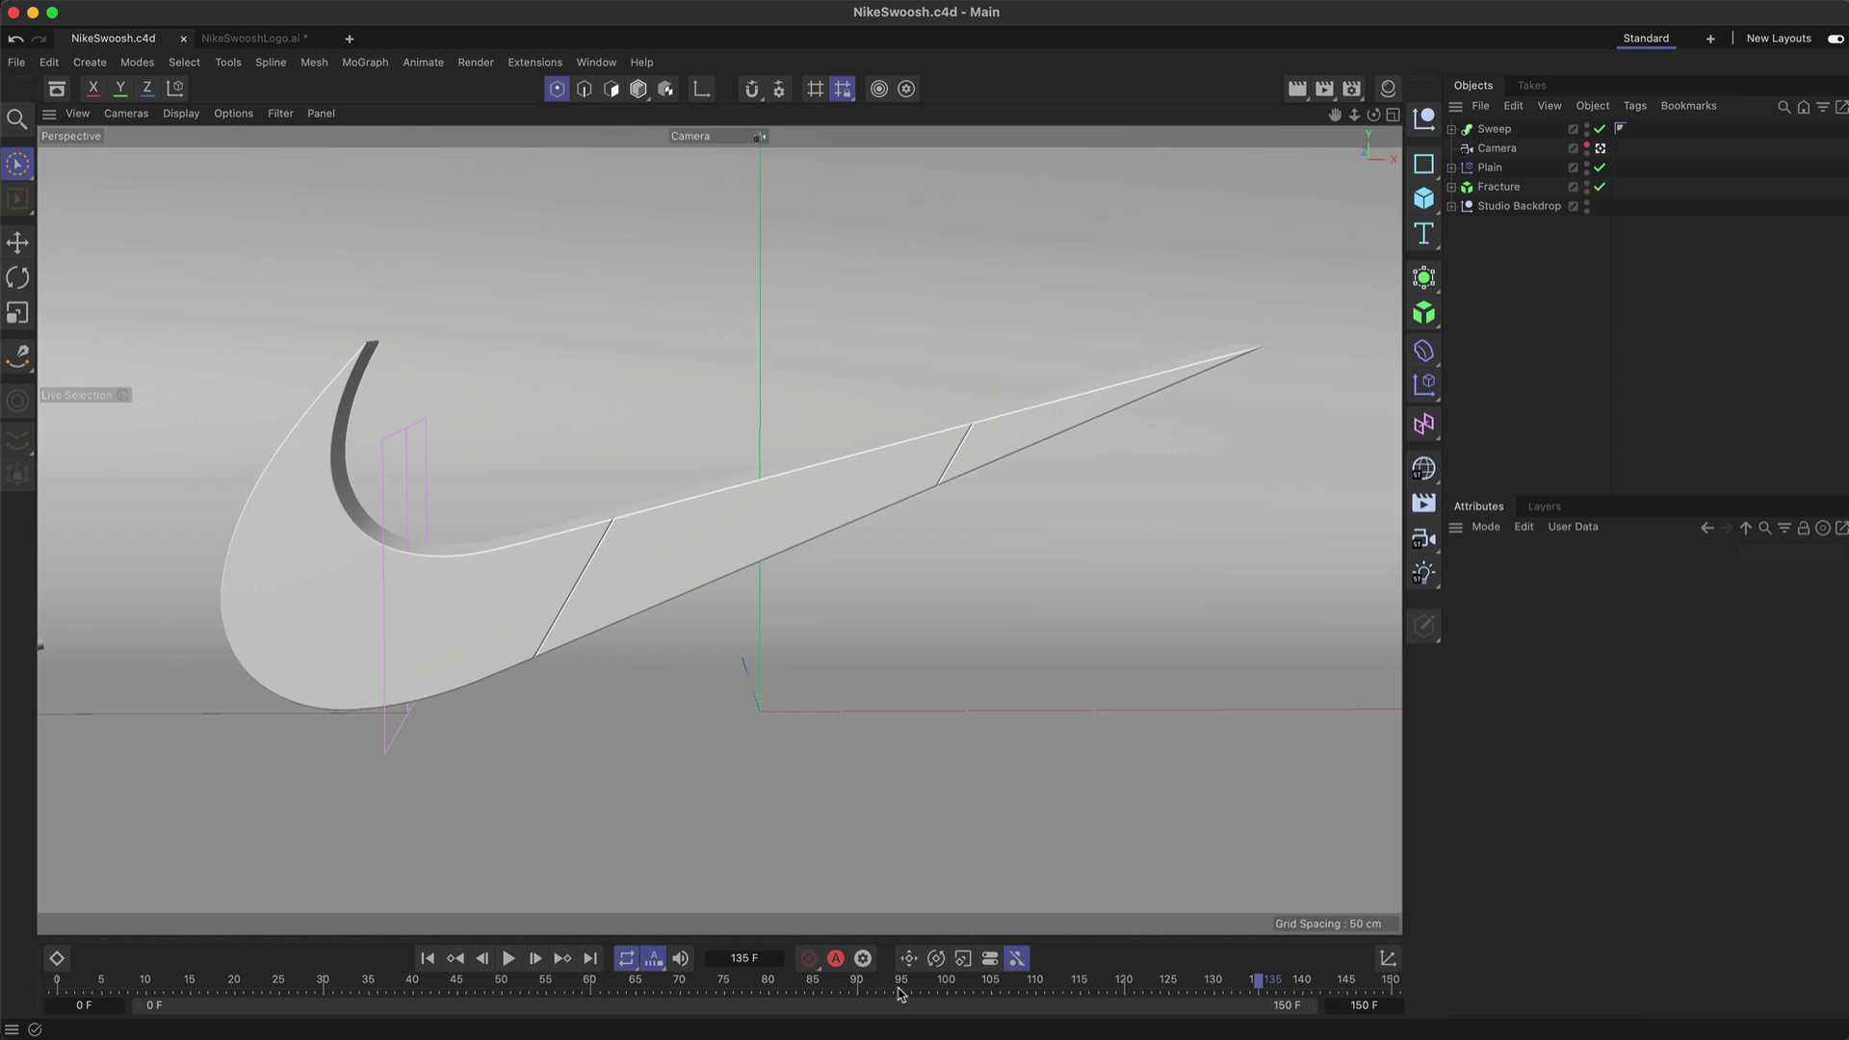
click(1326, 88)
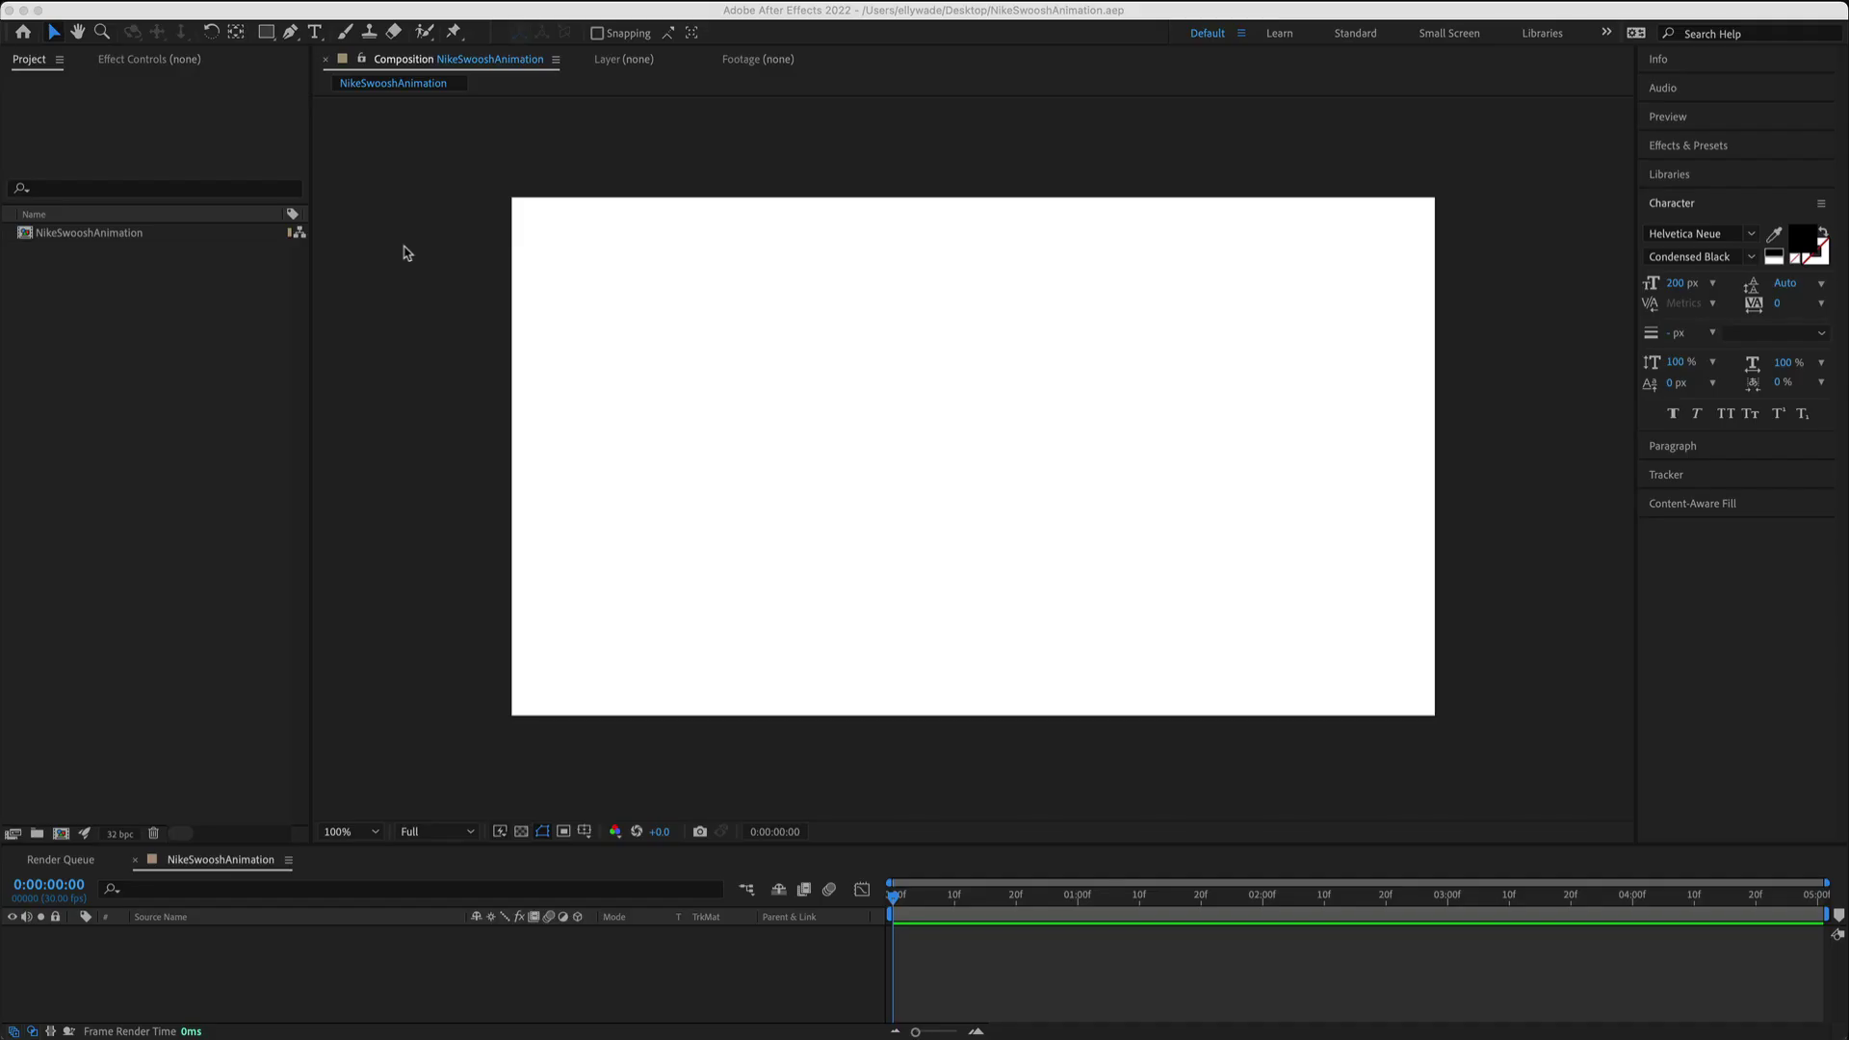
Step: Confirm the NikeSwooshAnimation composition settings at 1920×1080, 30 fps, with a white background
click(292, 2)
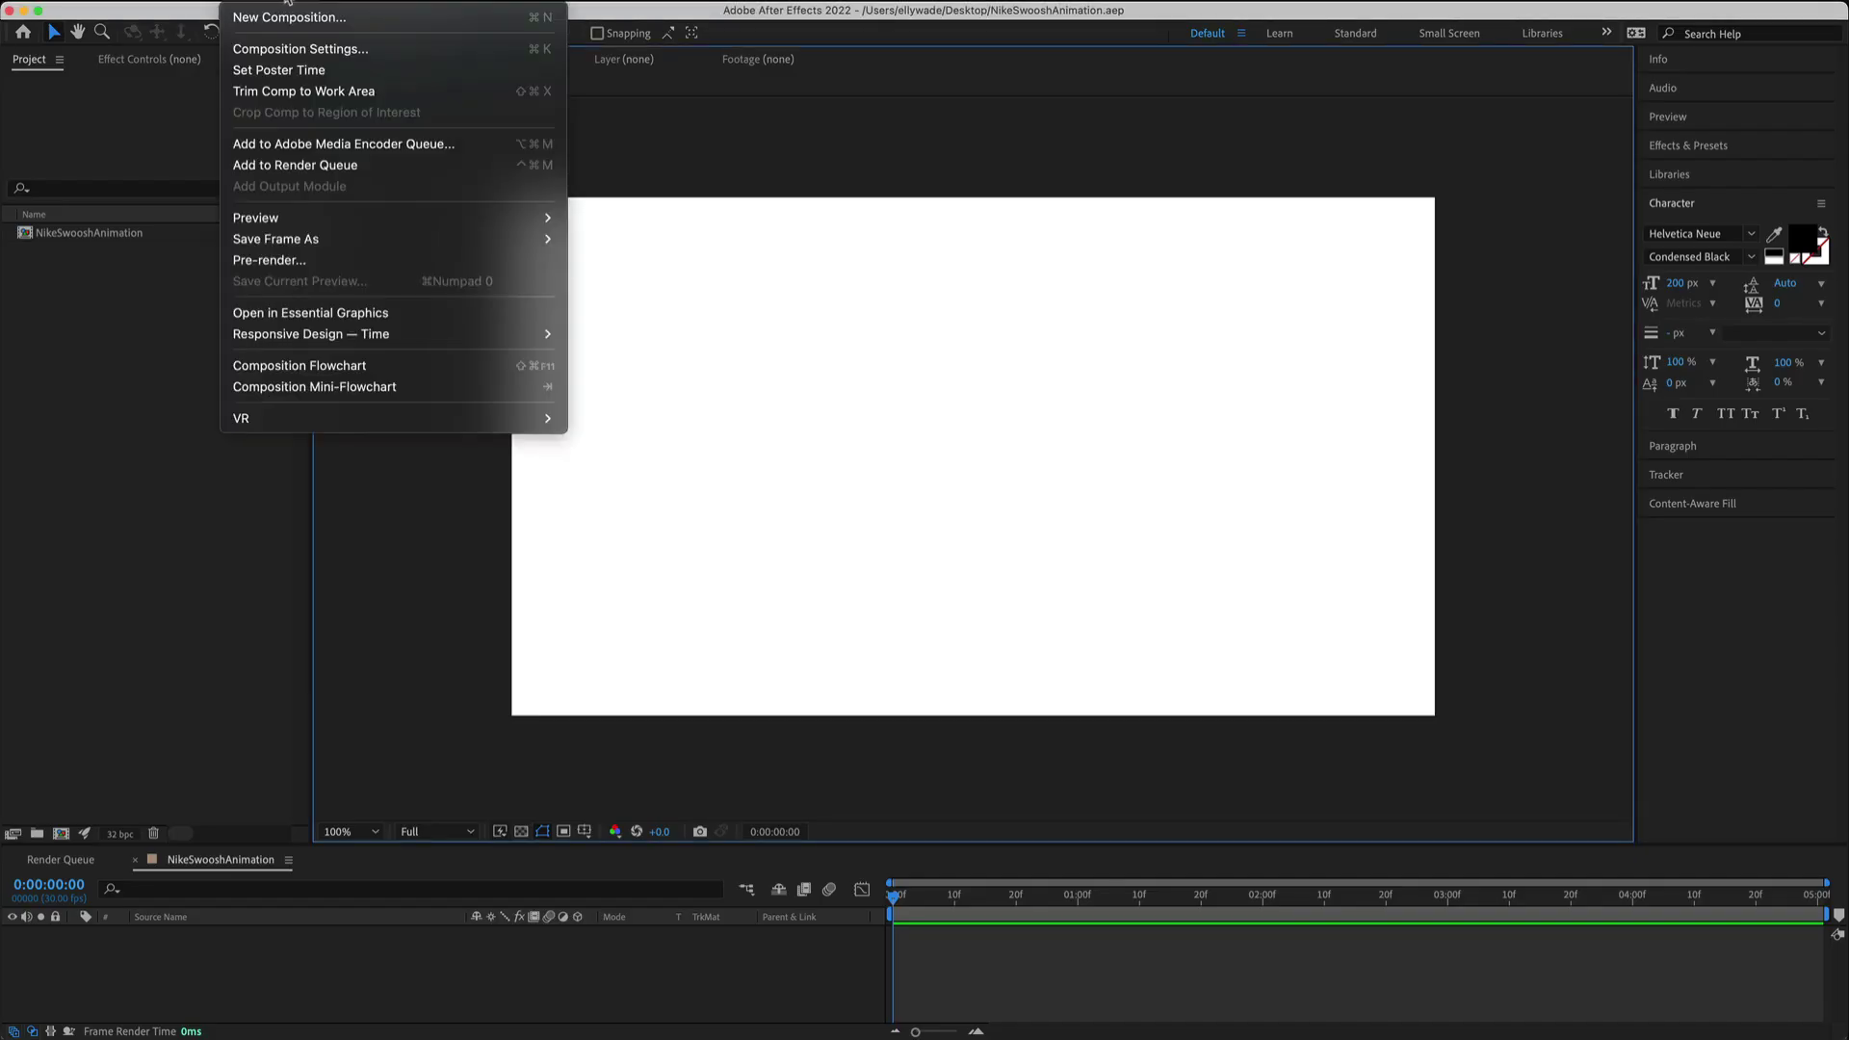
click(327, 53)
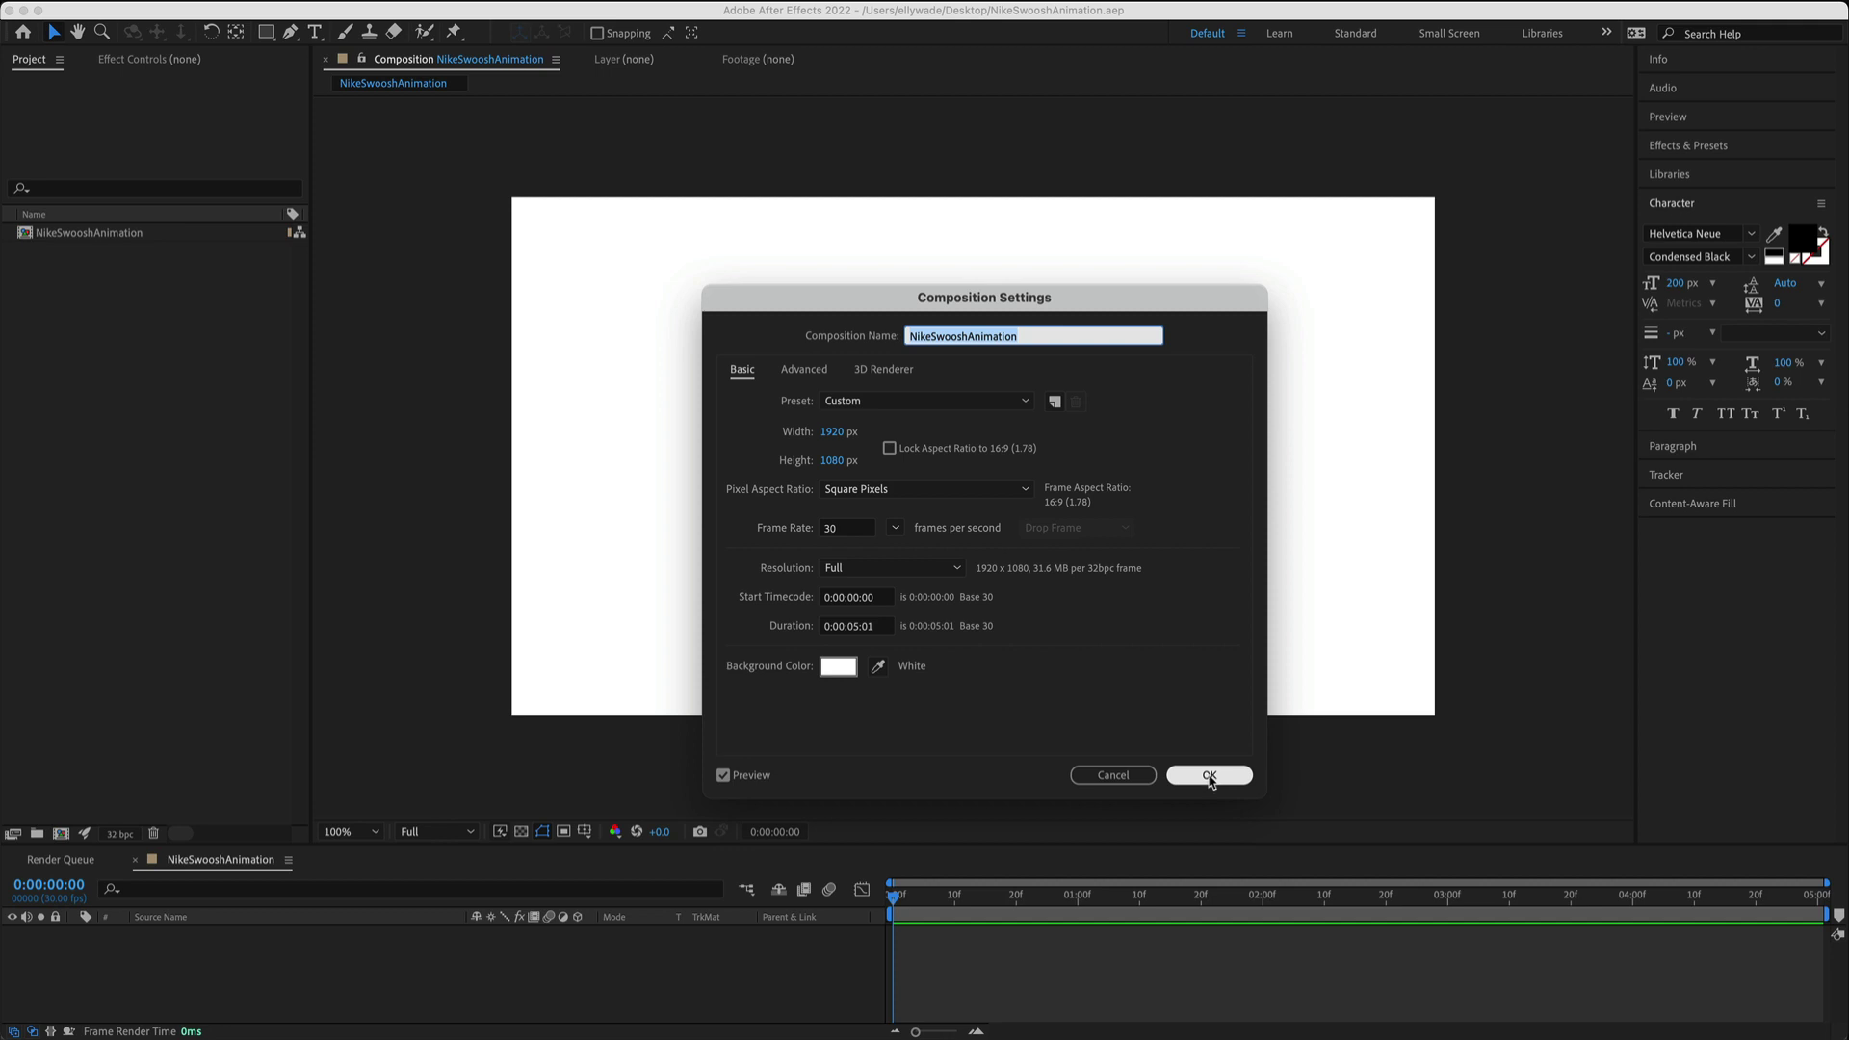
click(1209, 778)
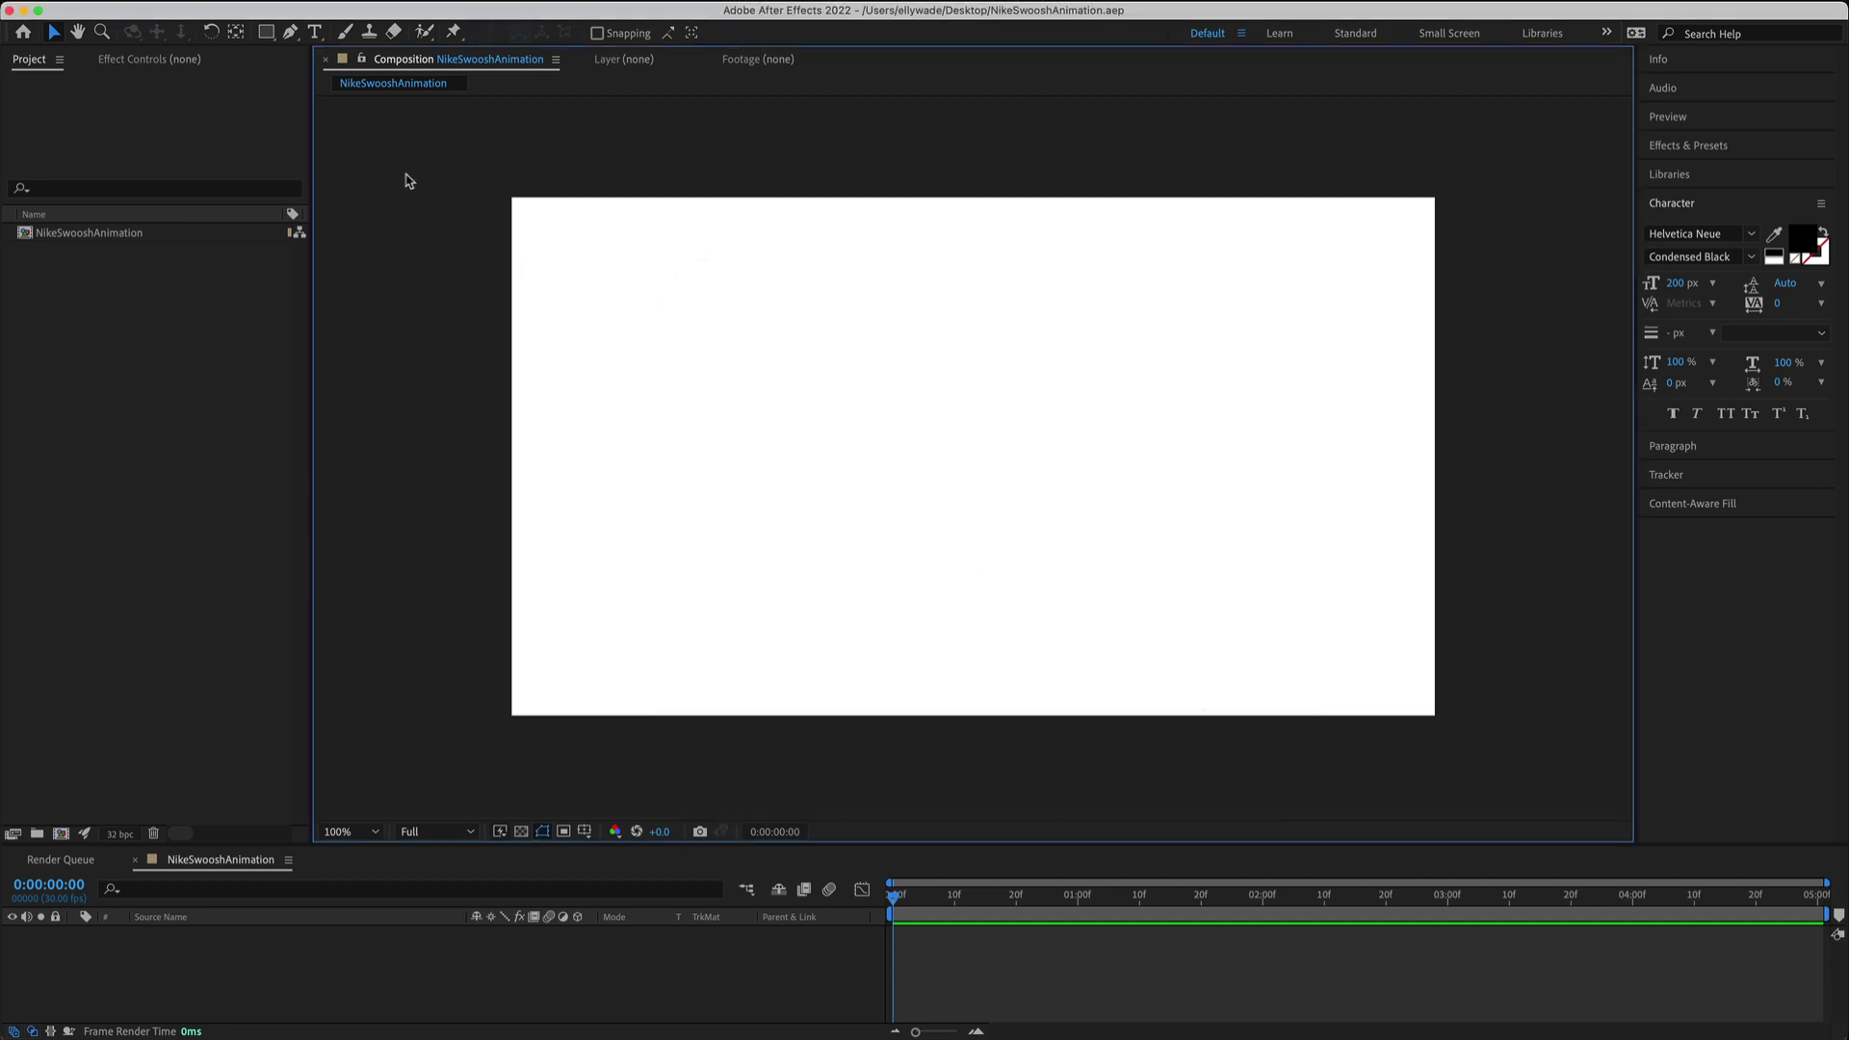
Step: Create a new linked Maxon Cinema 4D file and save it as NikeSwoosh.c4d
click(161, 4)
mouse_move(189, 17)
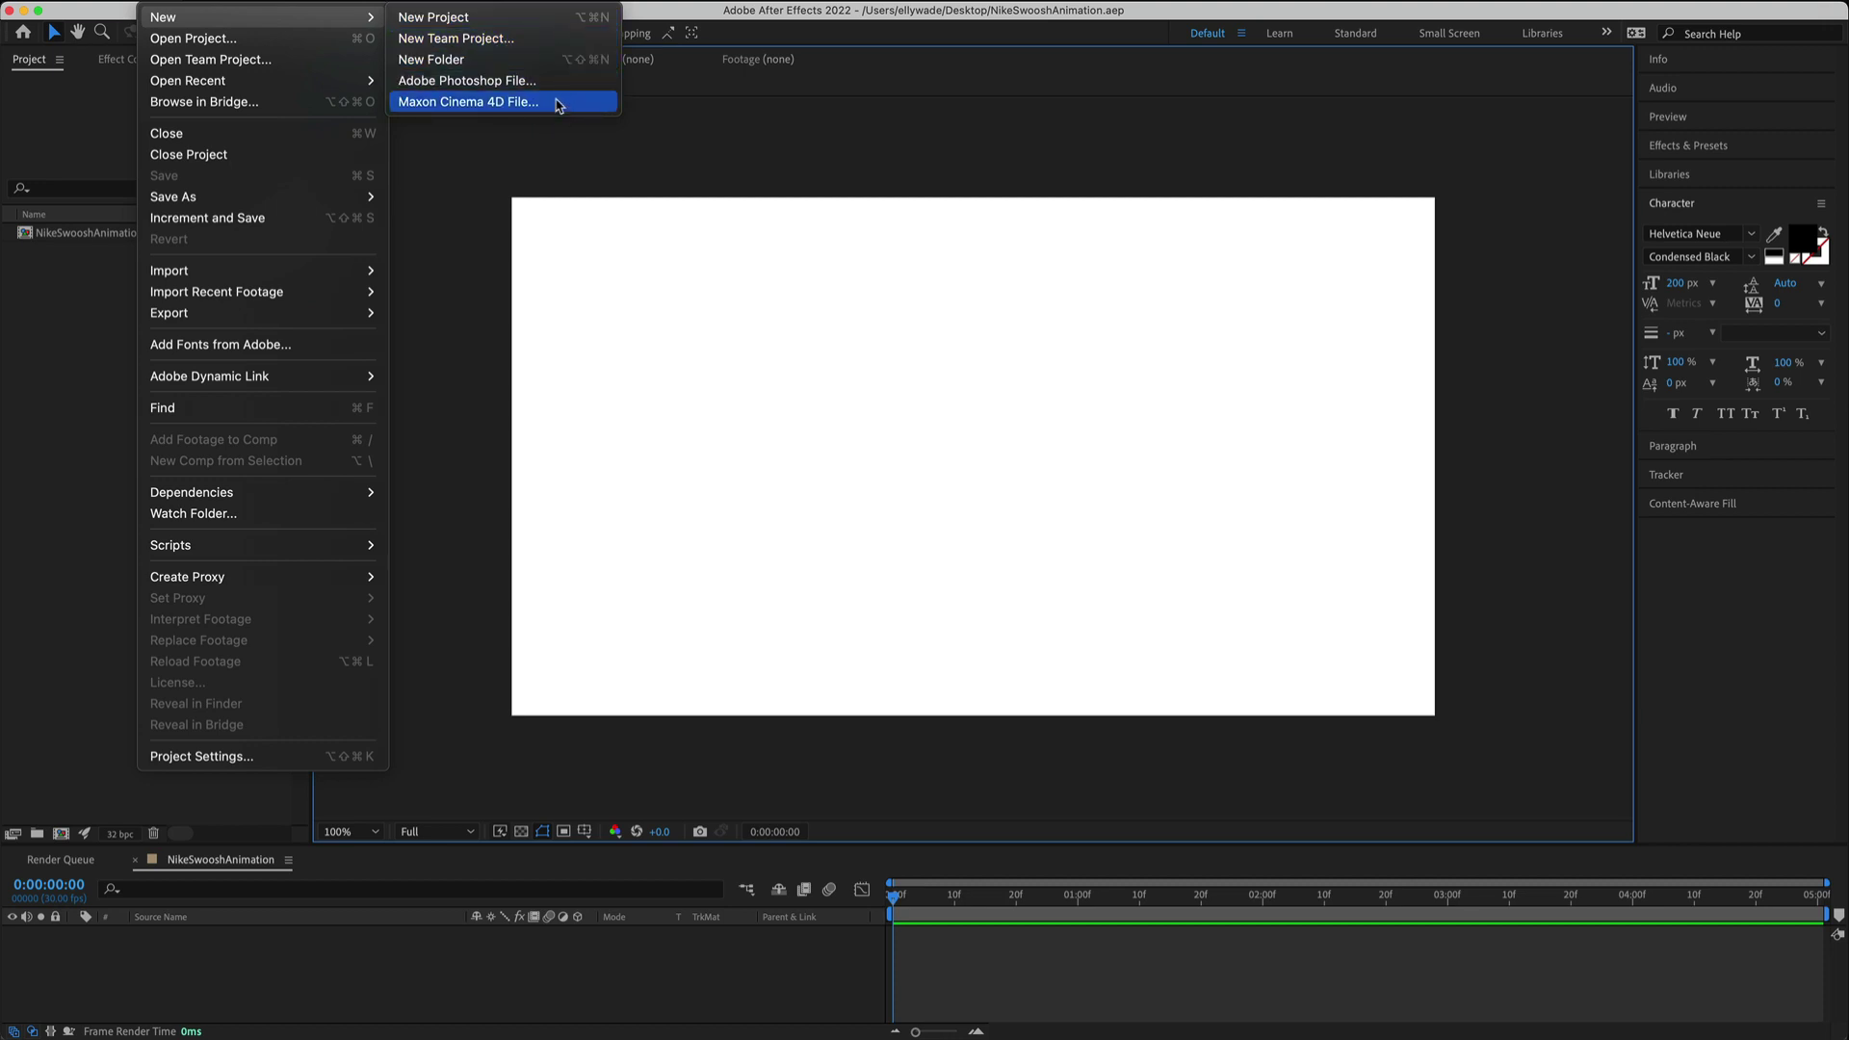
click(519, 103)
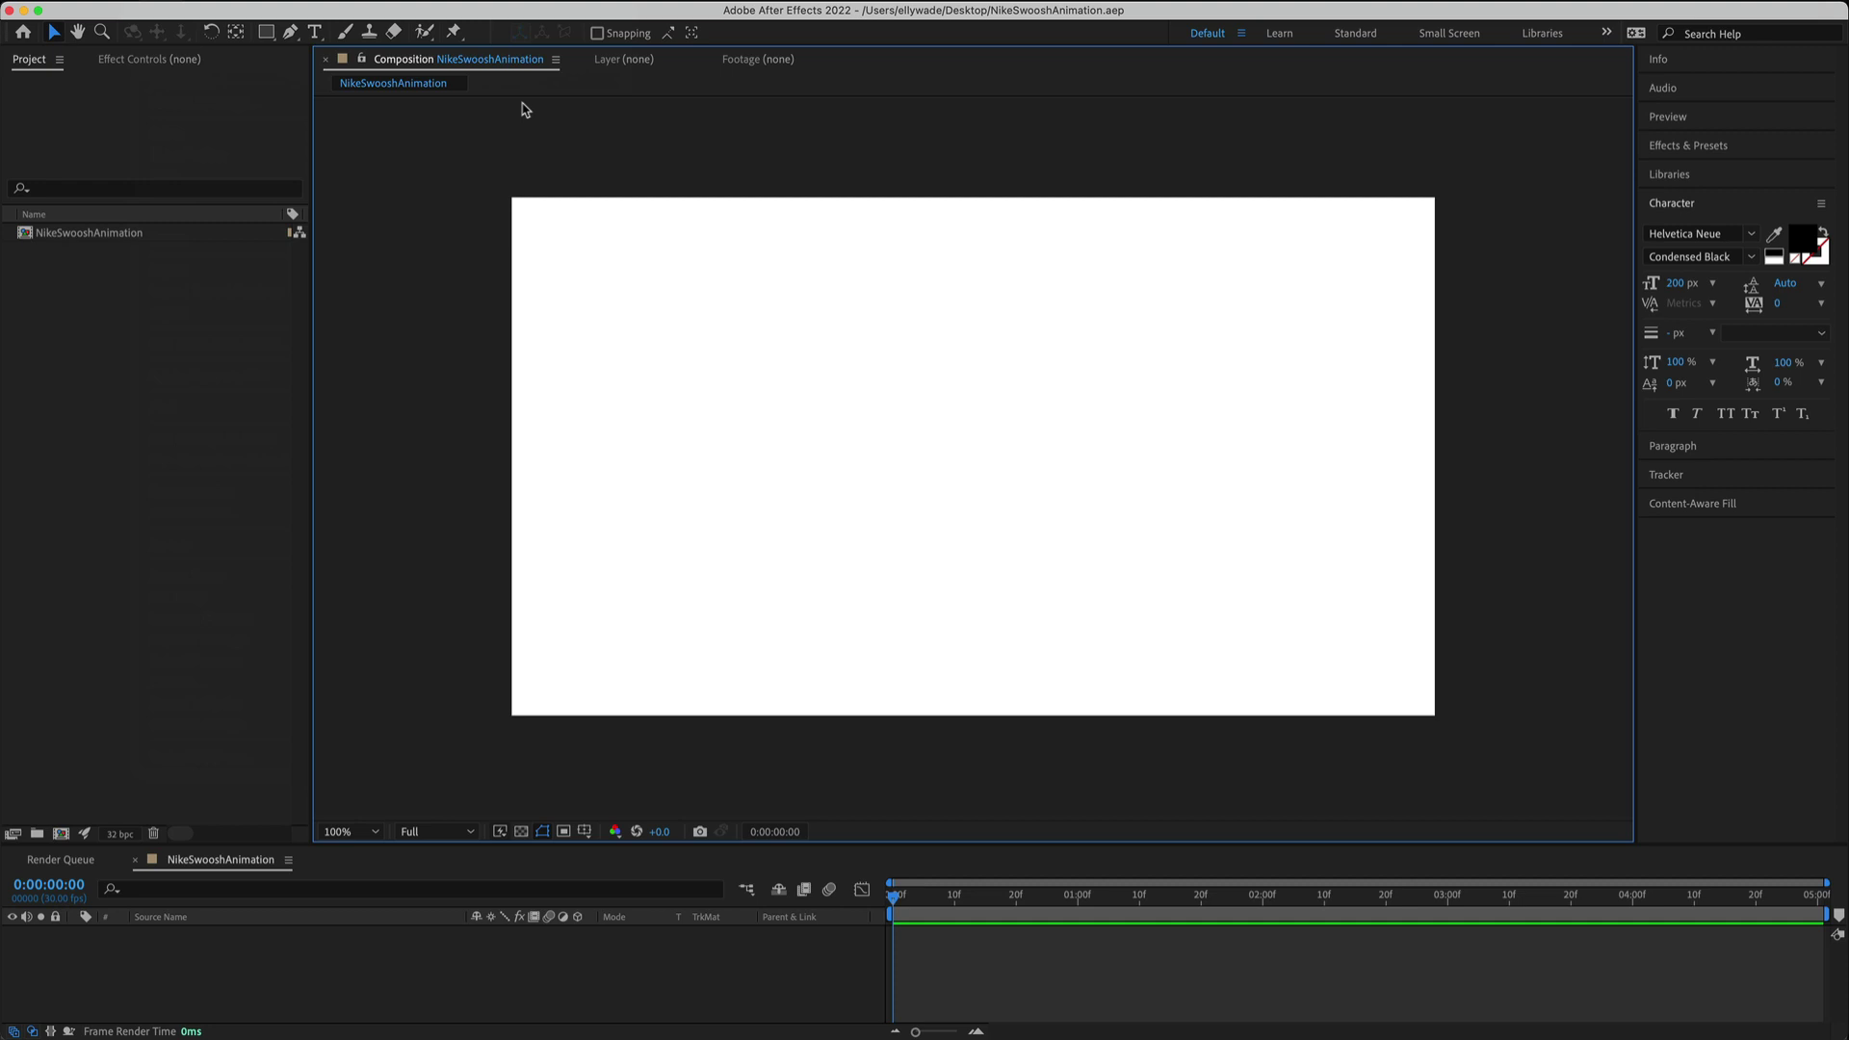
text(NikeSwoos)
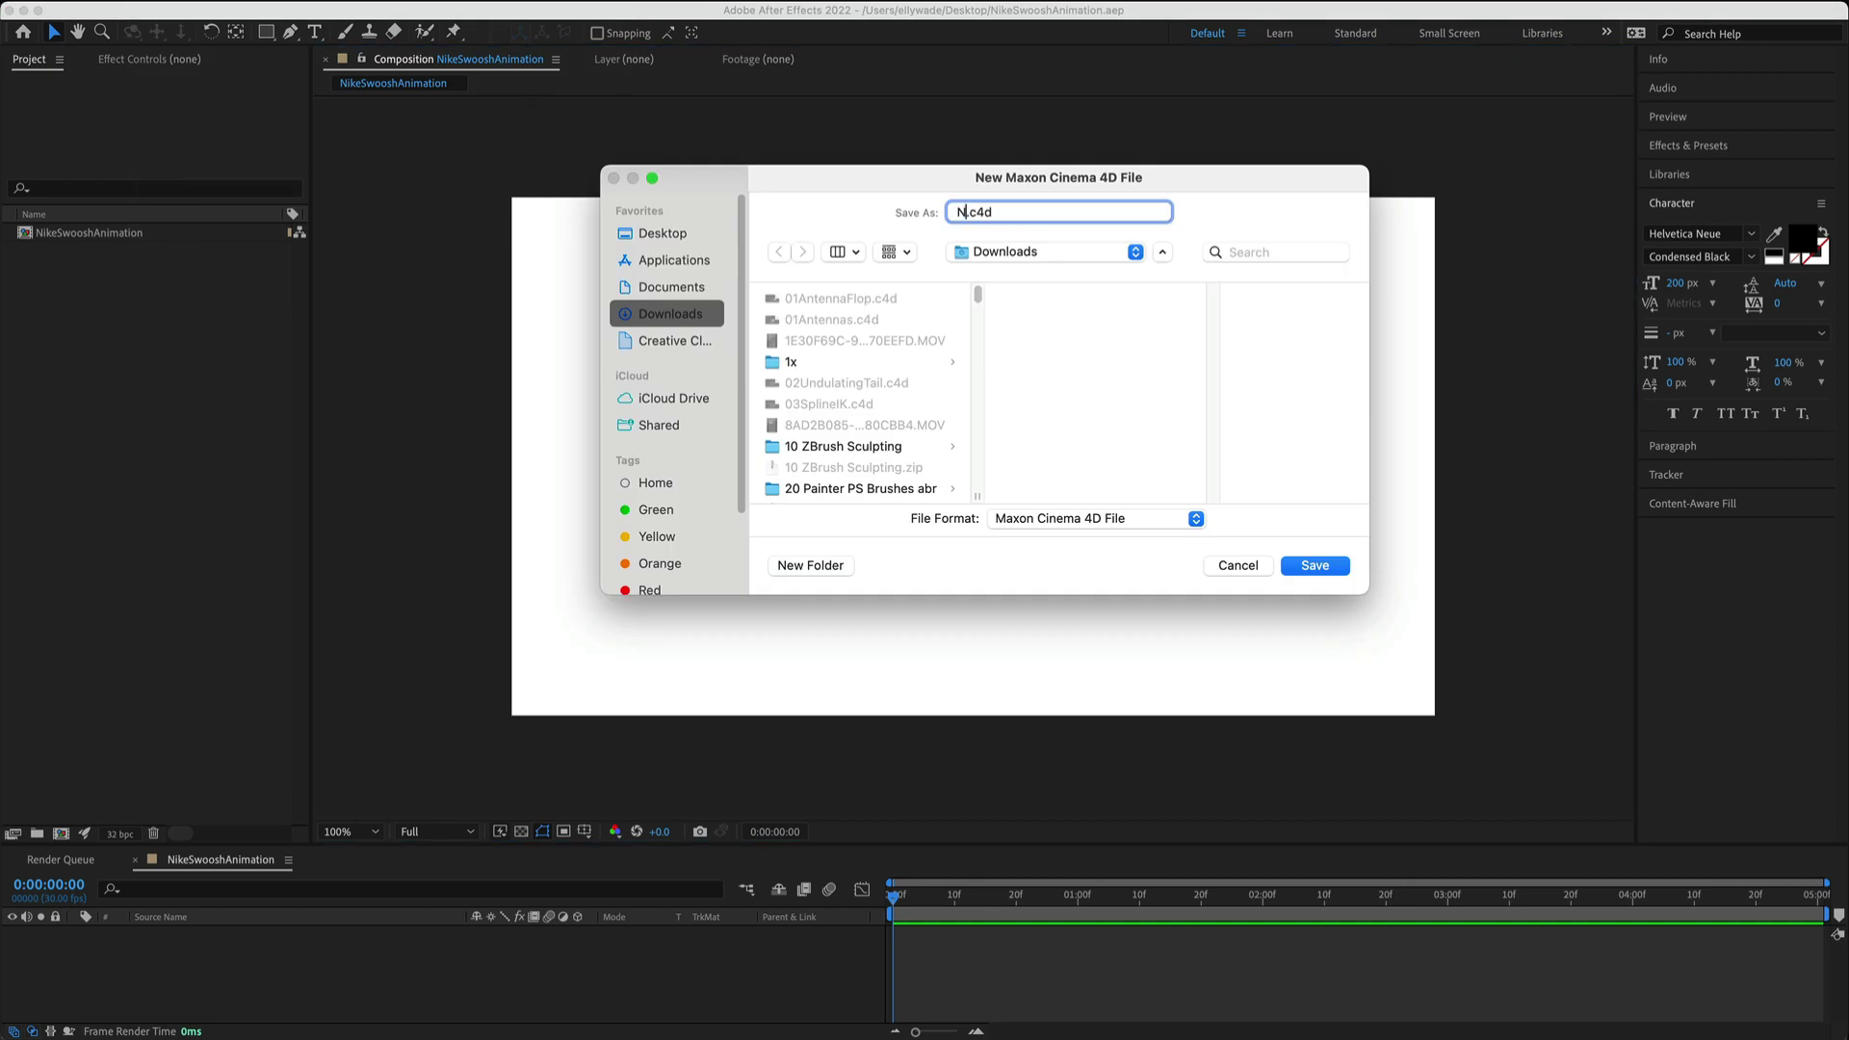
text(h)
click(1315, 565)
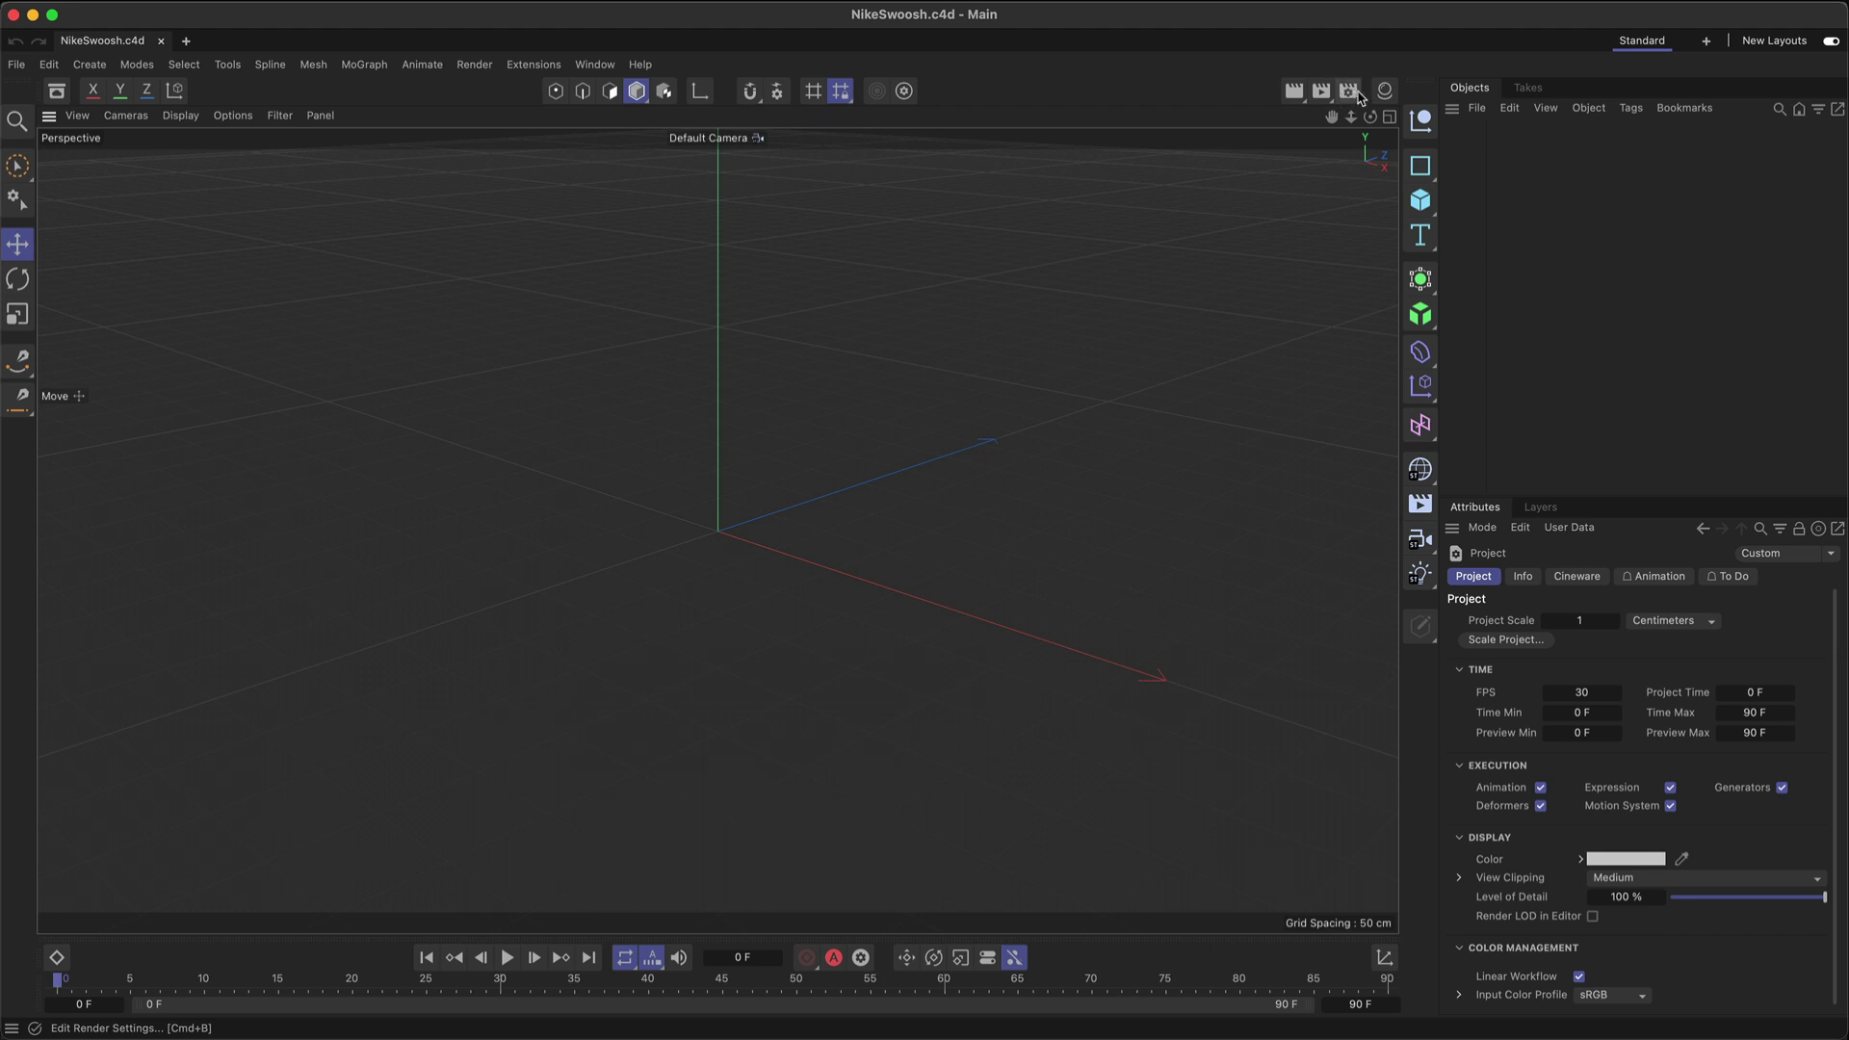
Step: Set the Render Settings output width to 1920 and height to 1080 pixels
click(1352, 93)
drag(1402, 100, 770, 109)
double_click(1011, 201)
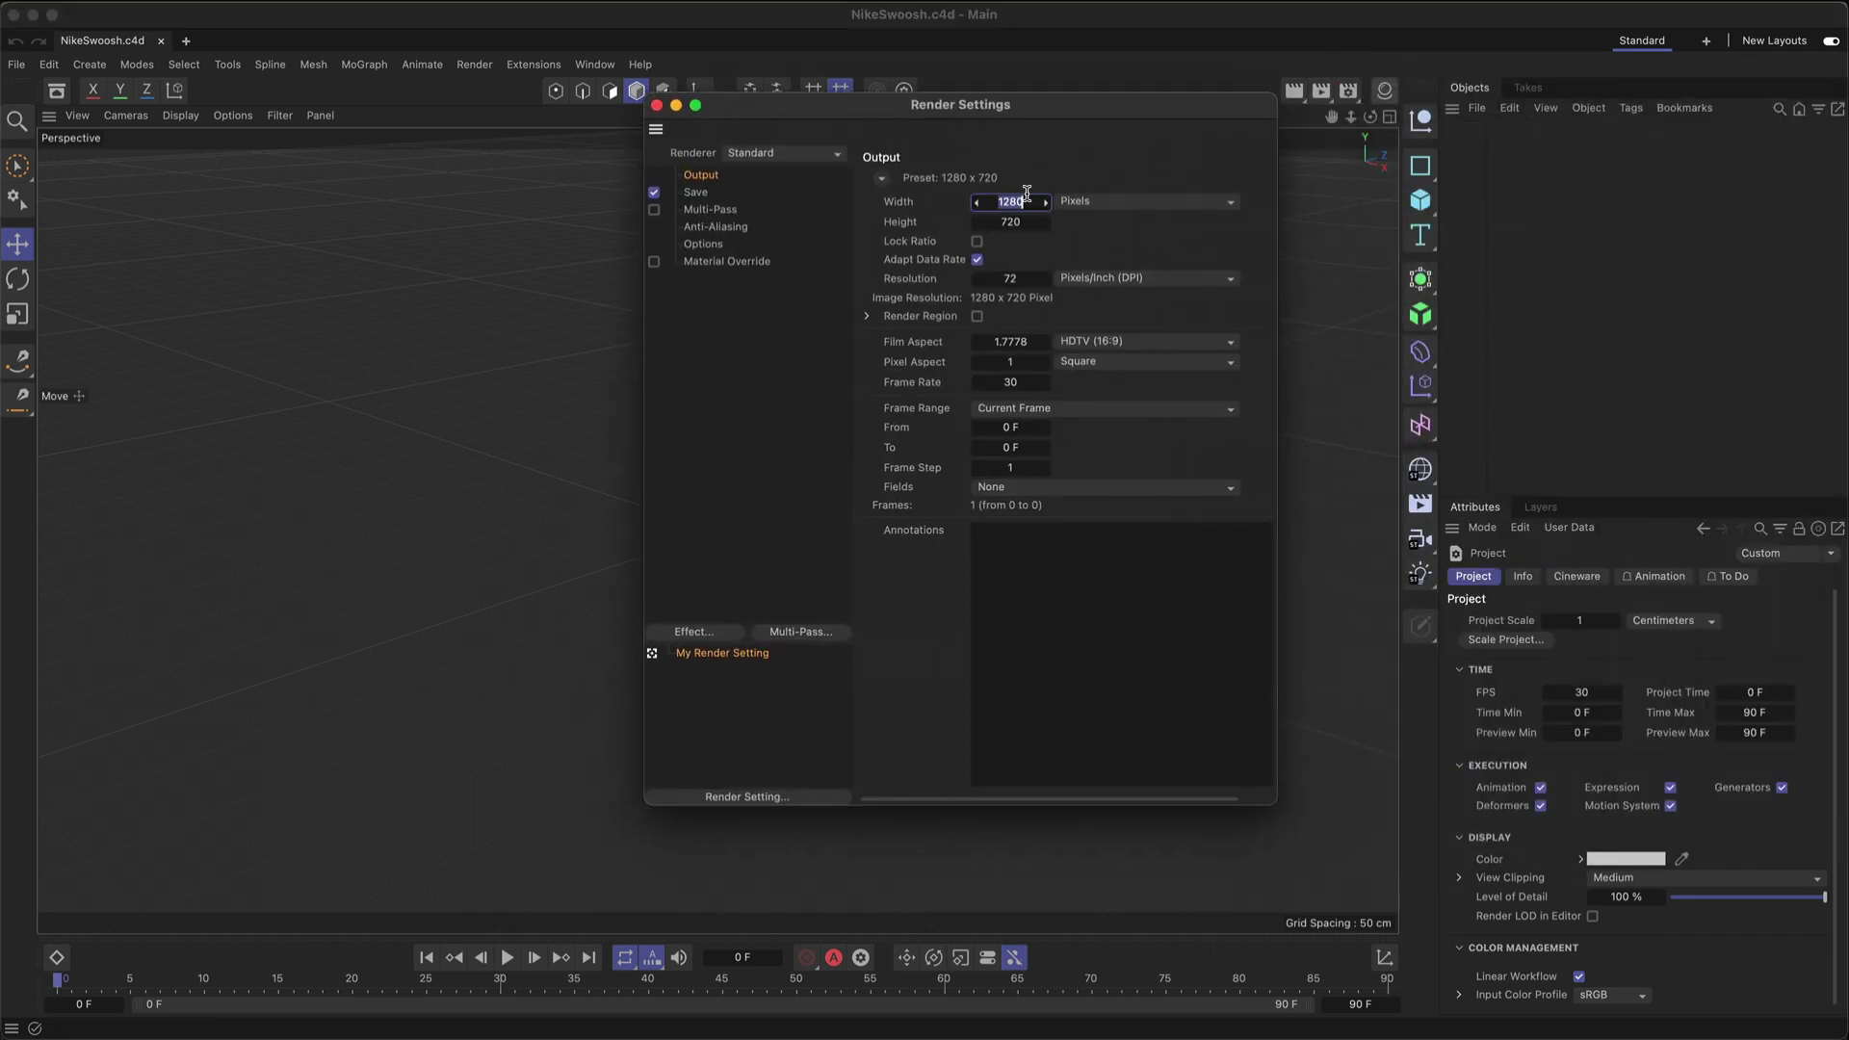
text(1920)
key(Tab)
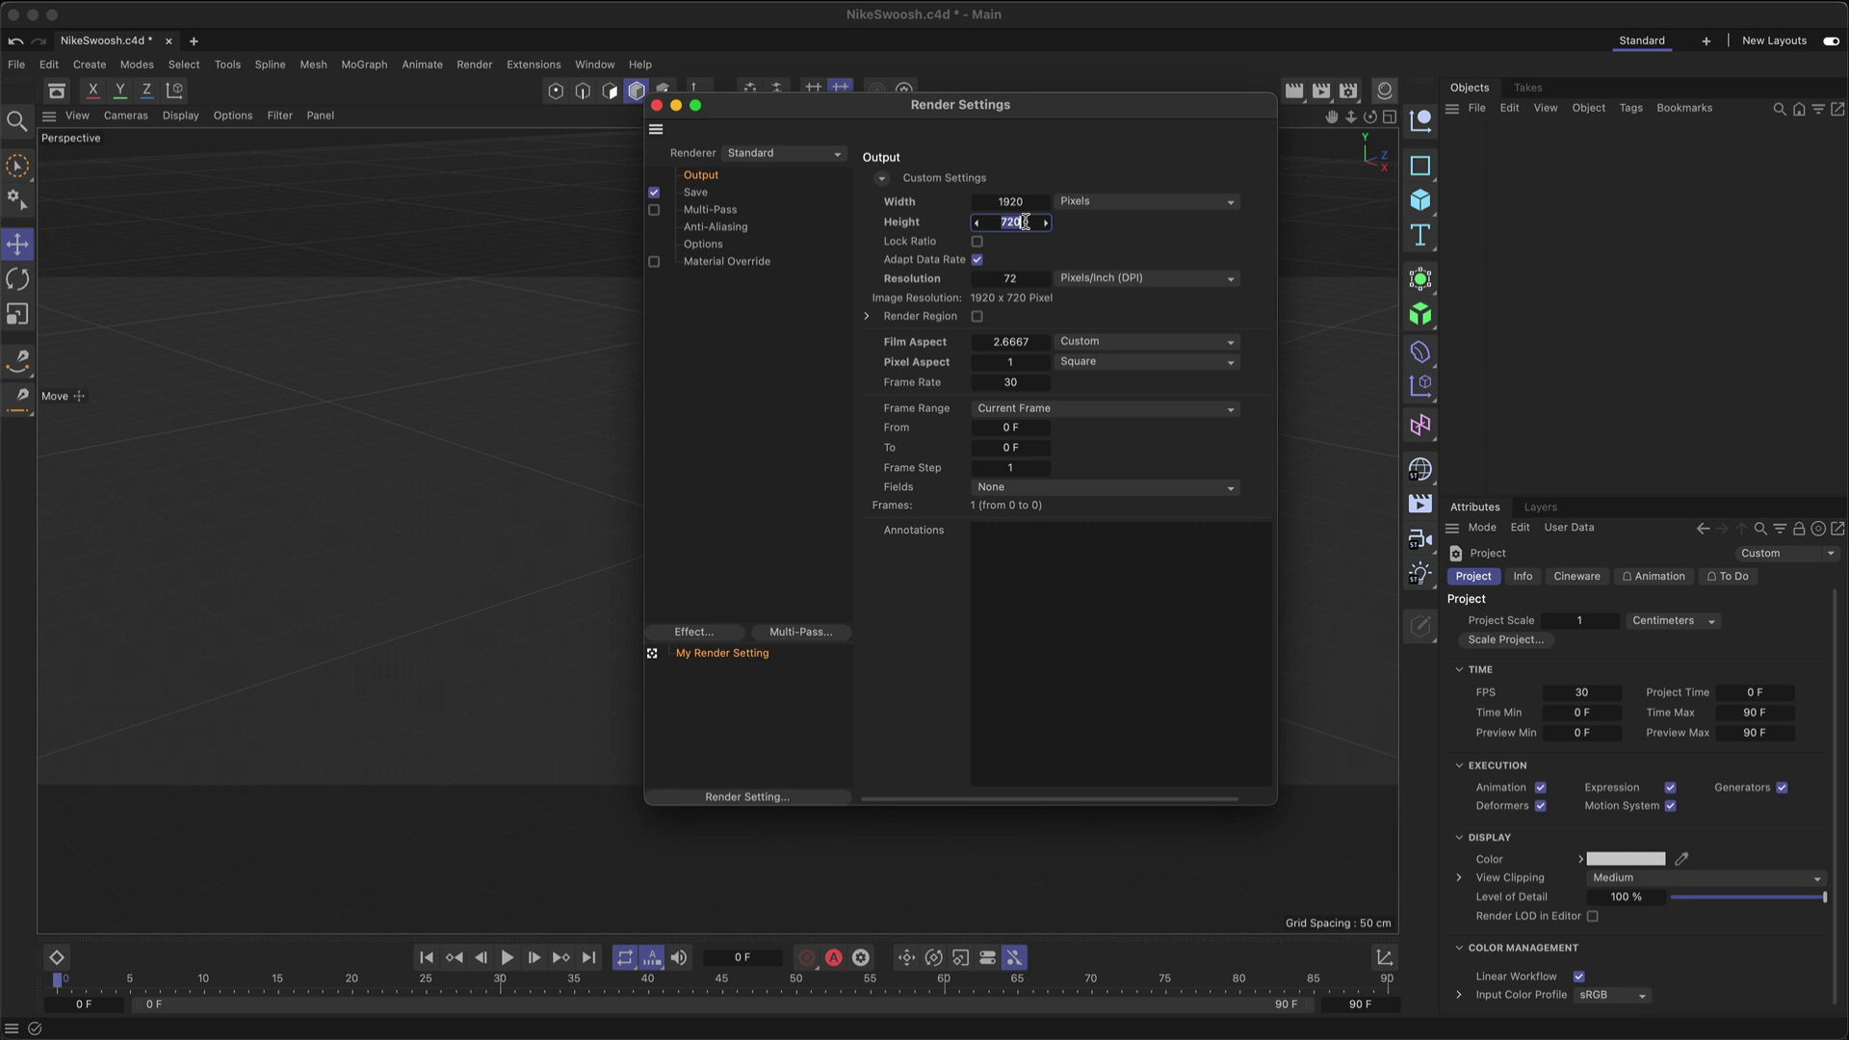
text(1080)
key(Return)
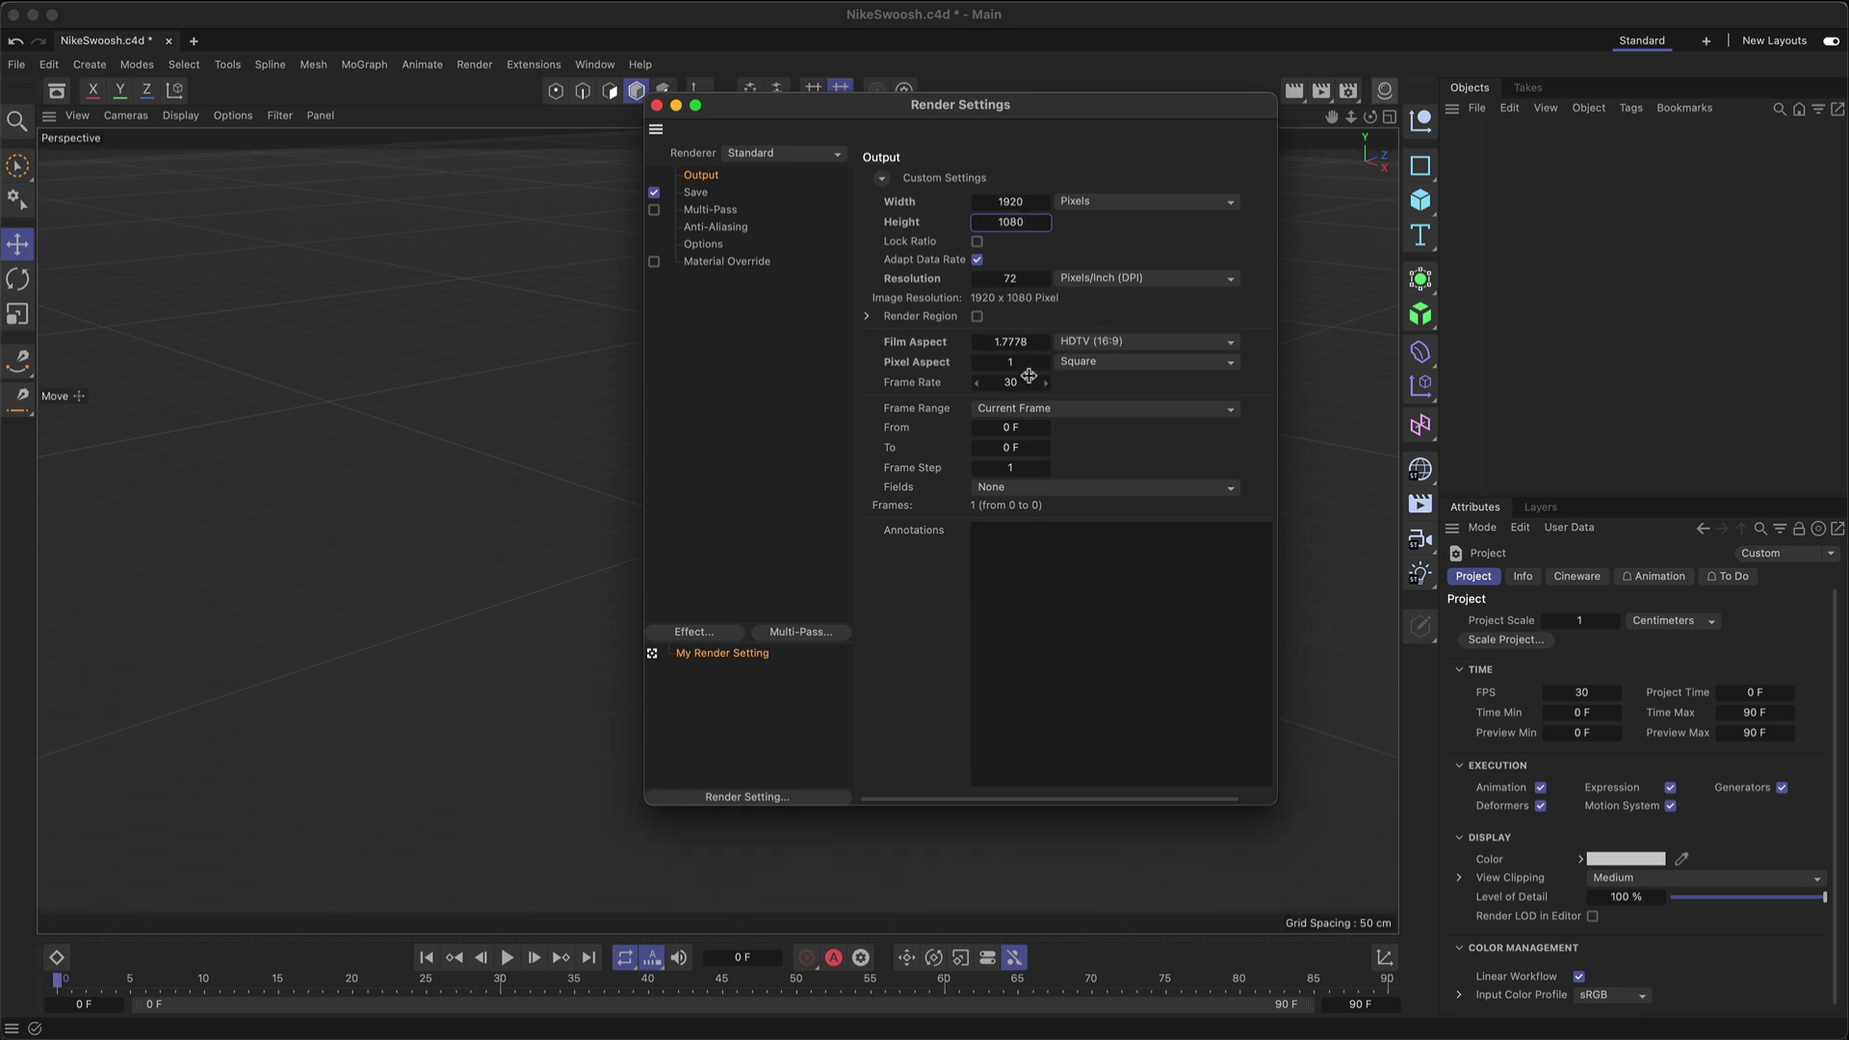
click(657, 106)
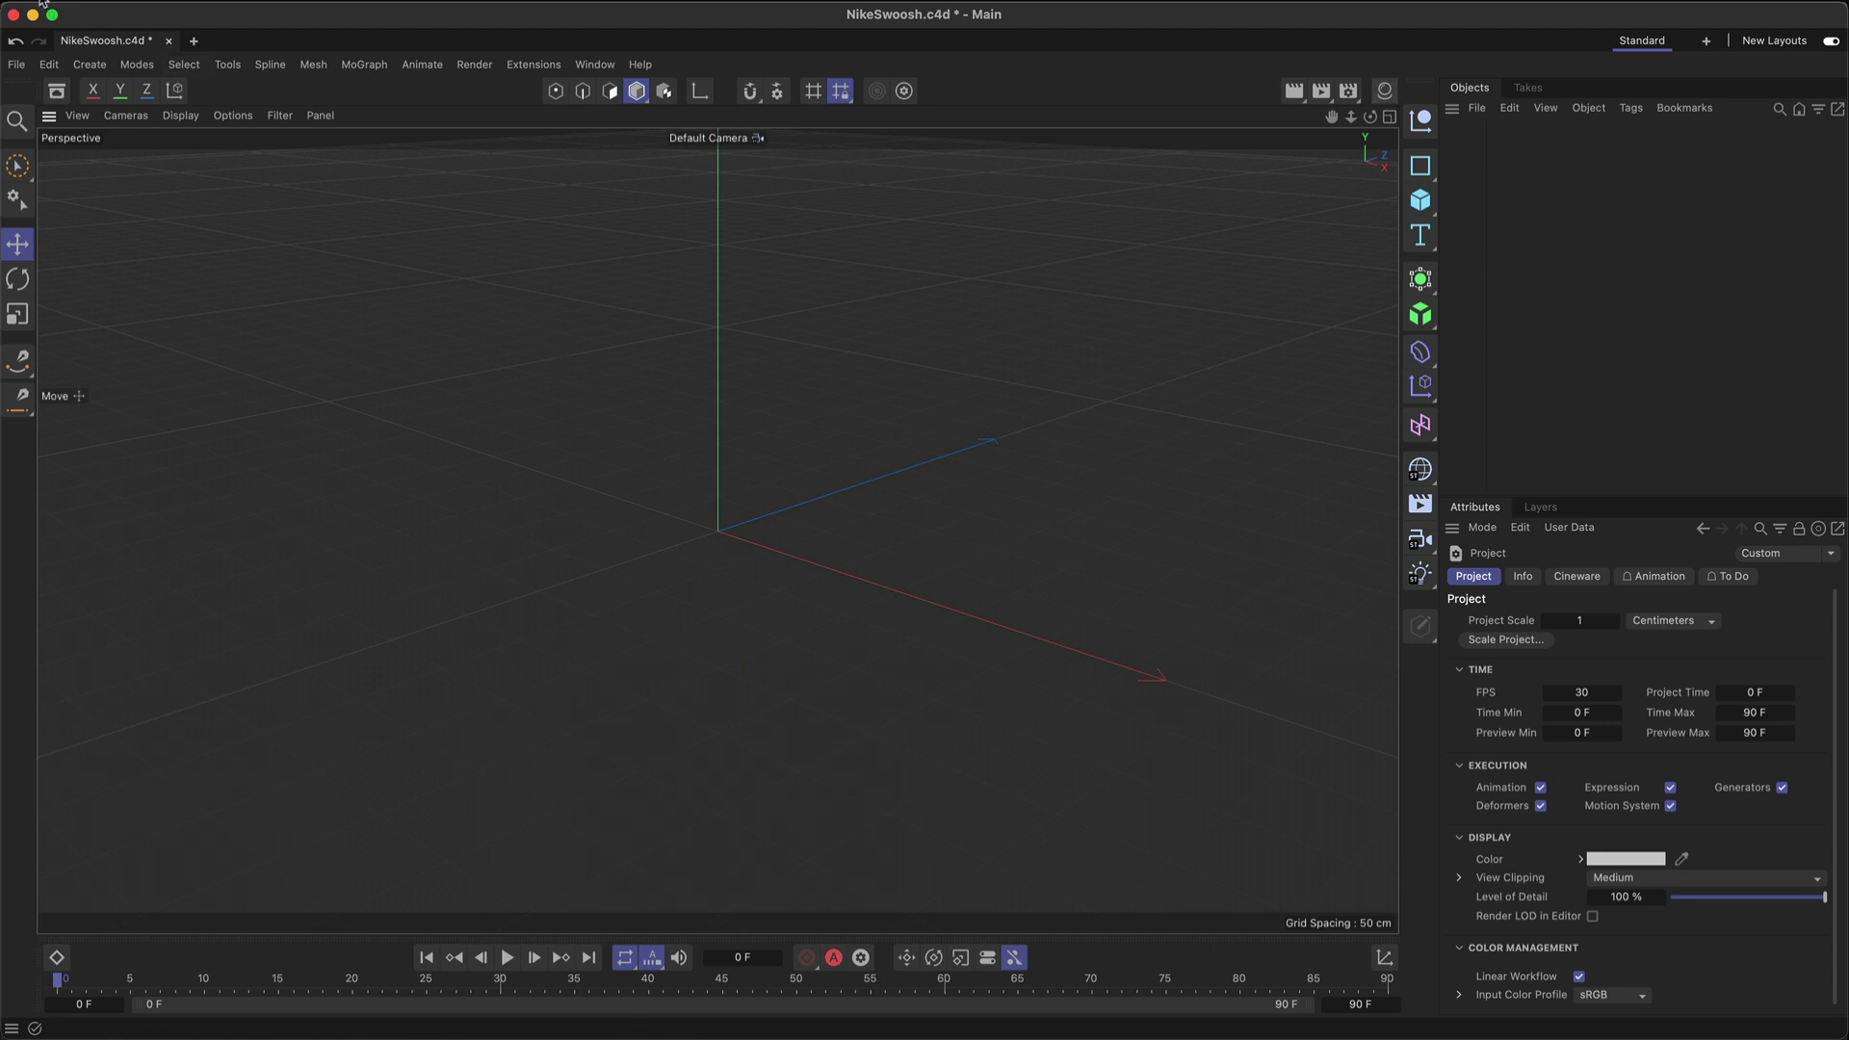
Step: Find the Studio Backdrop in the Asset Browser by searching 'stud' and load it into the scene
click(57, 92)
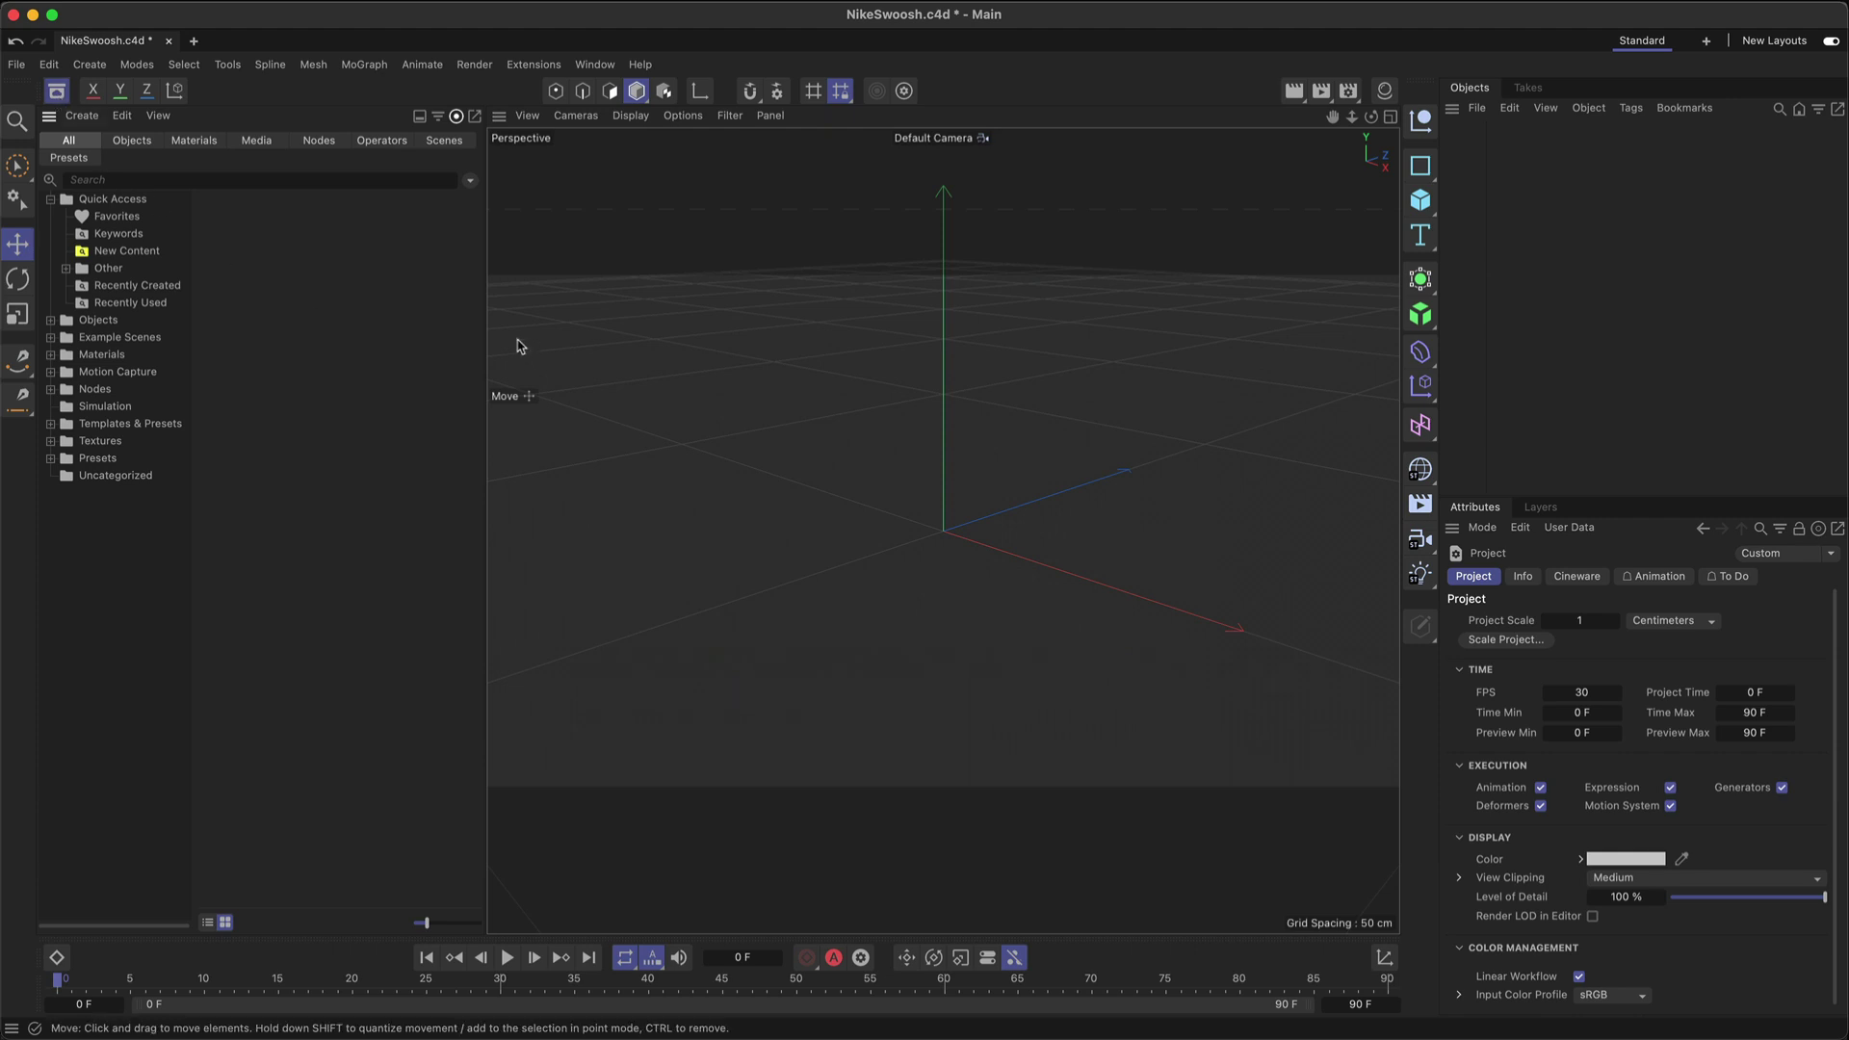
click(242, 178)
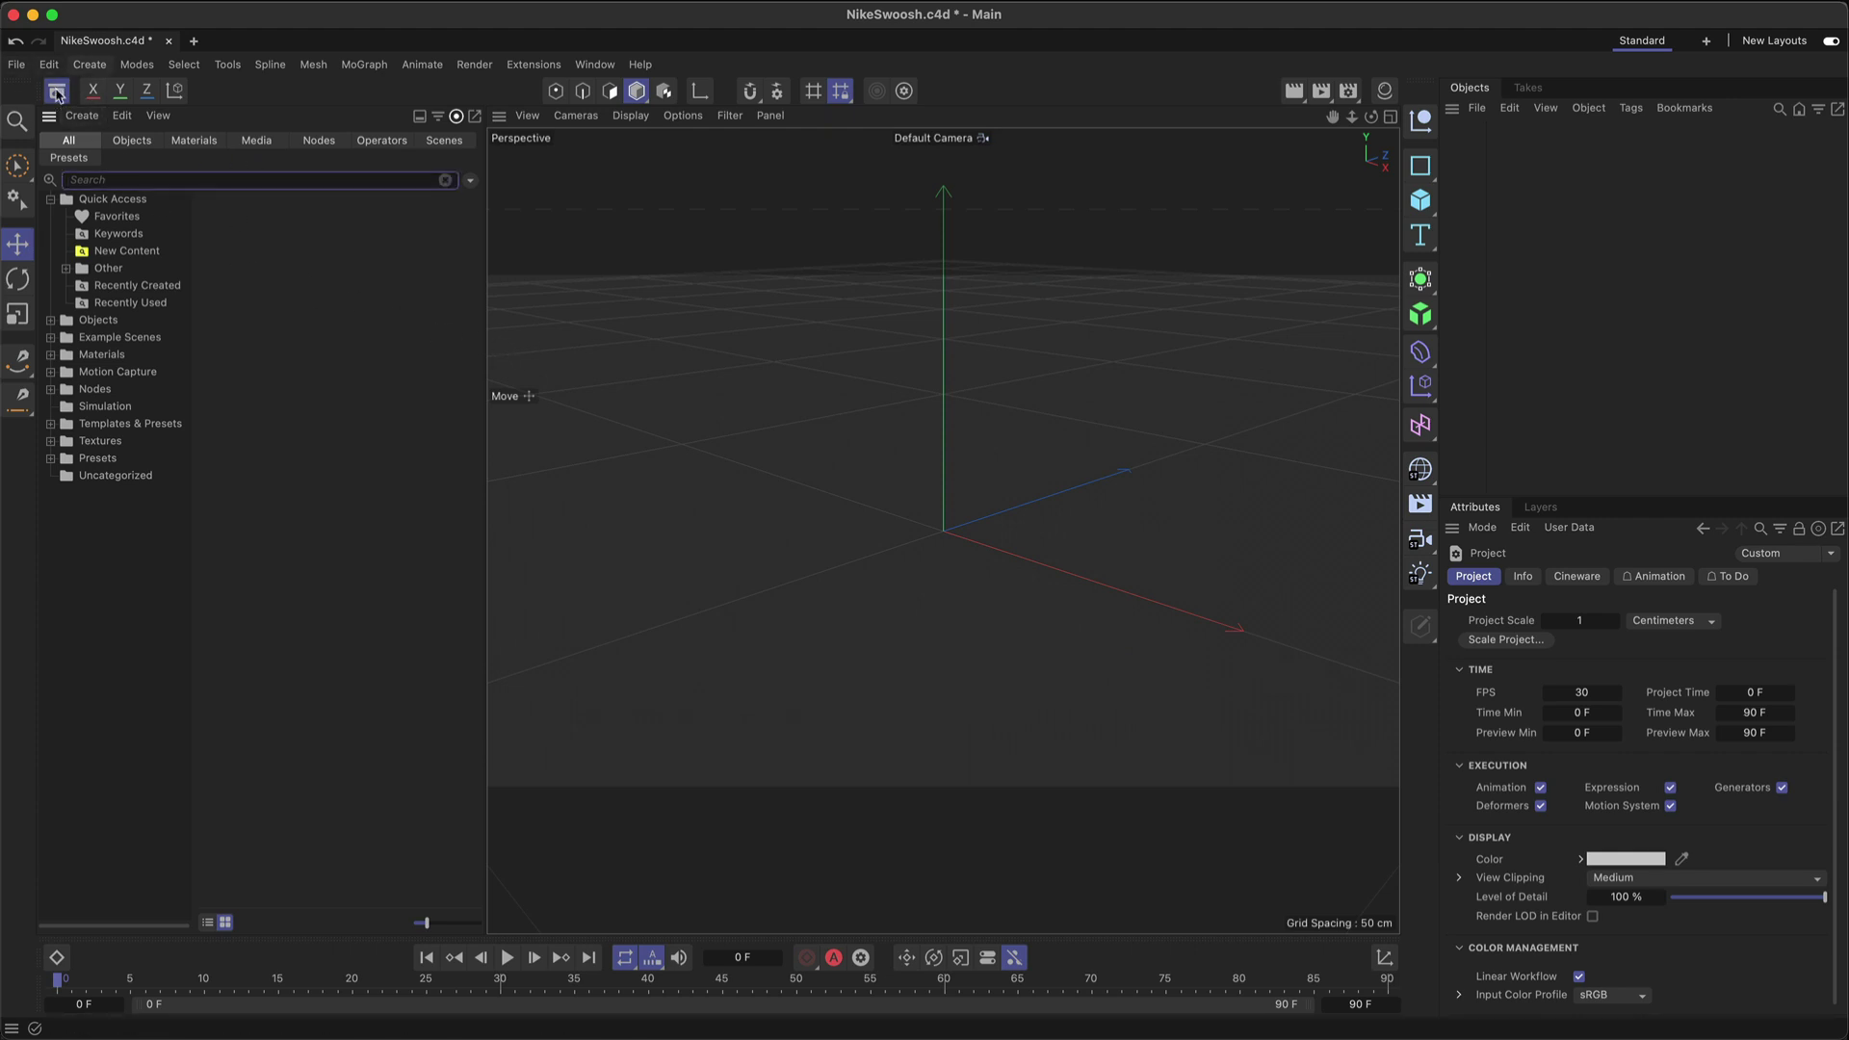
text(studio)
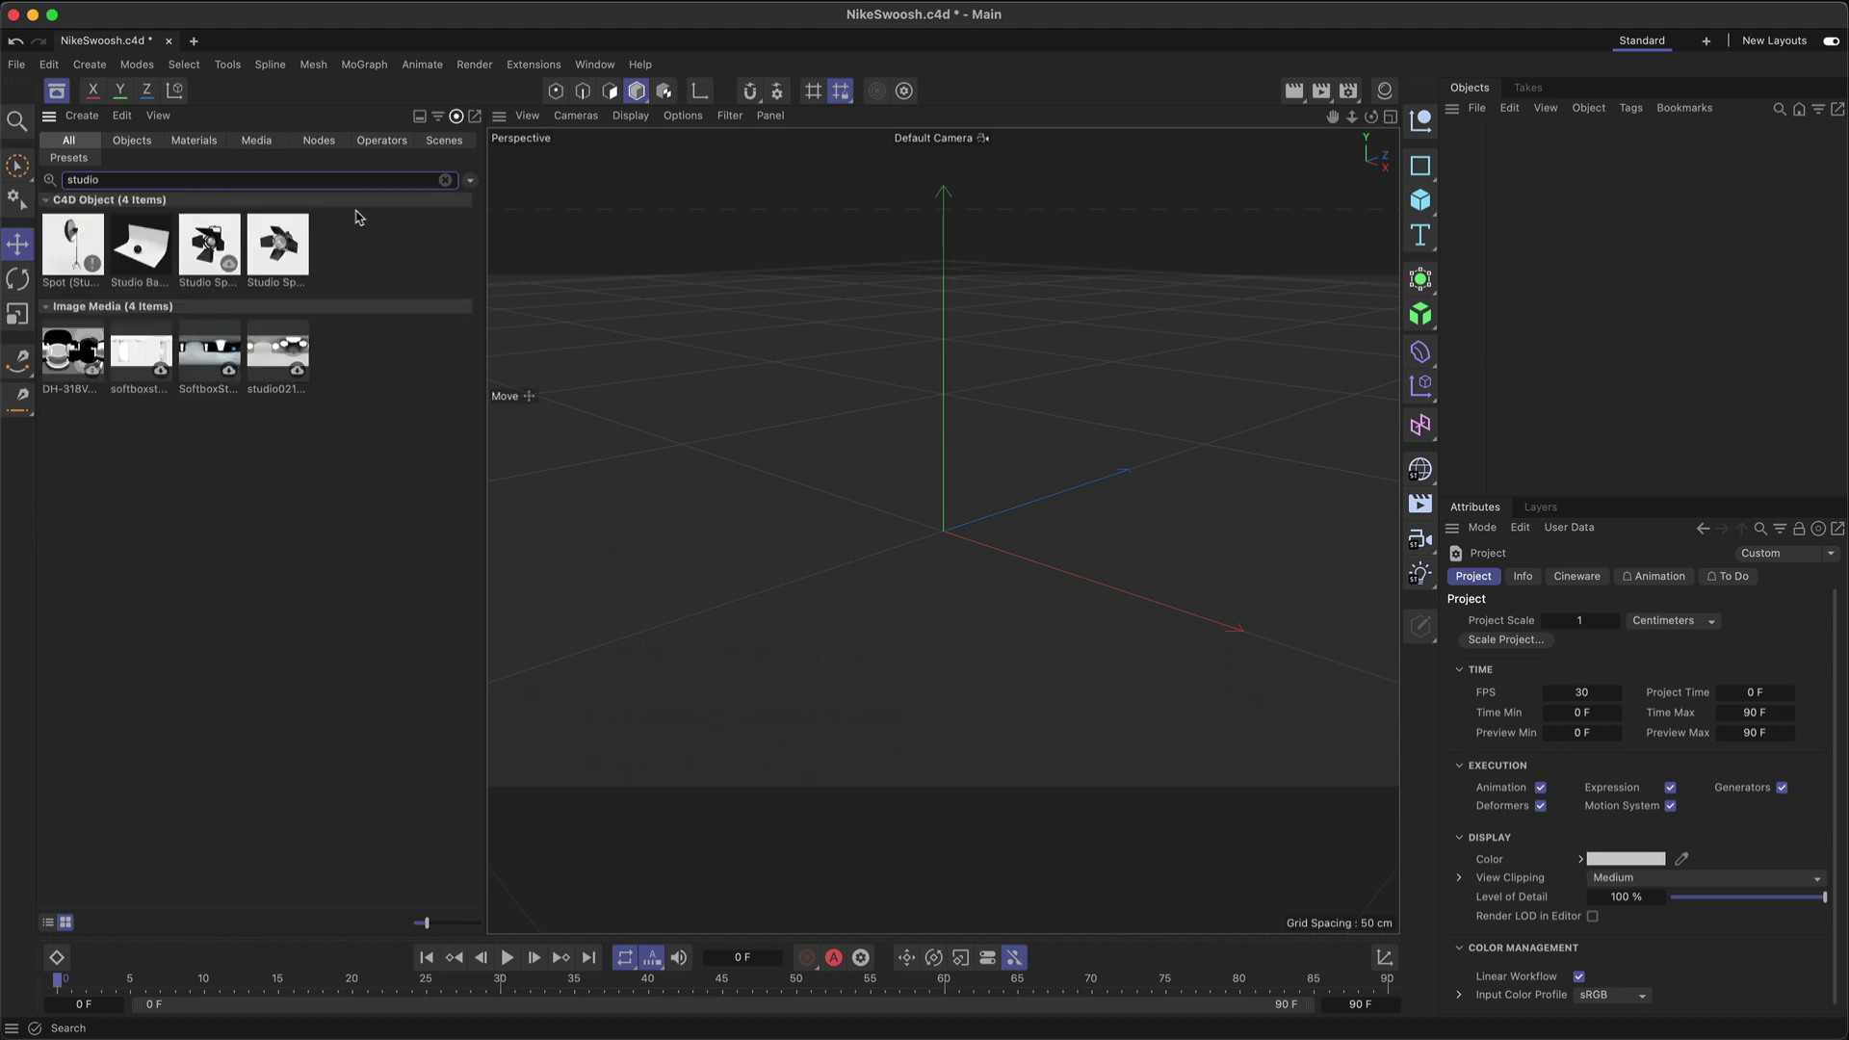
mouse_move(149, 255)
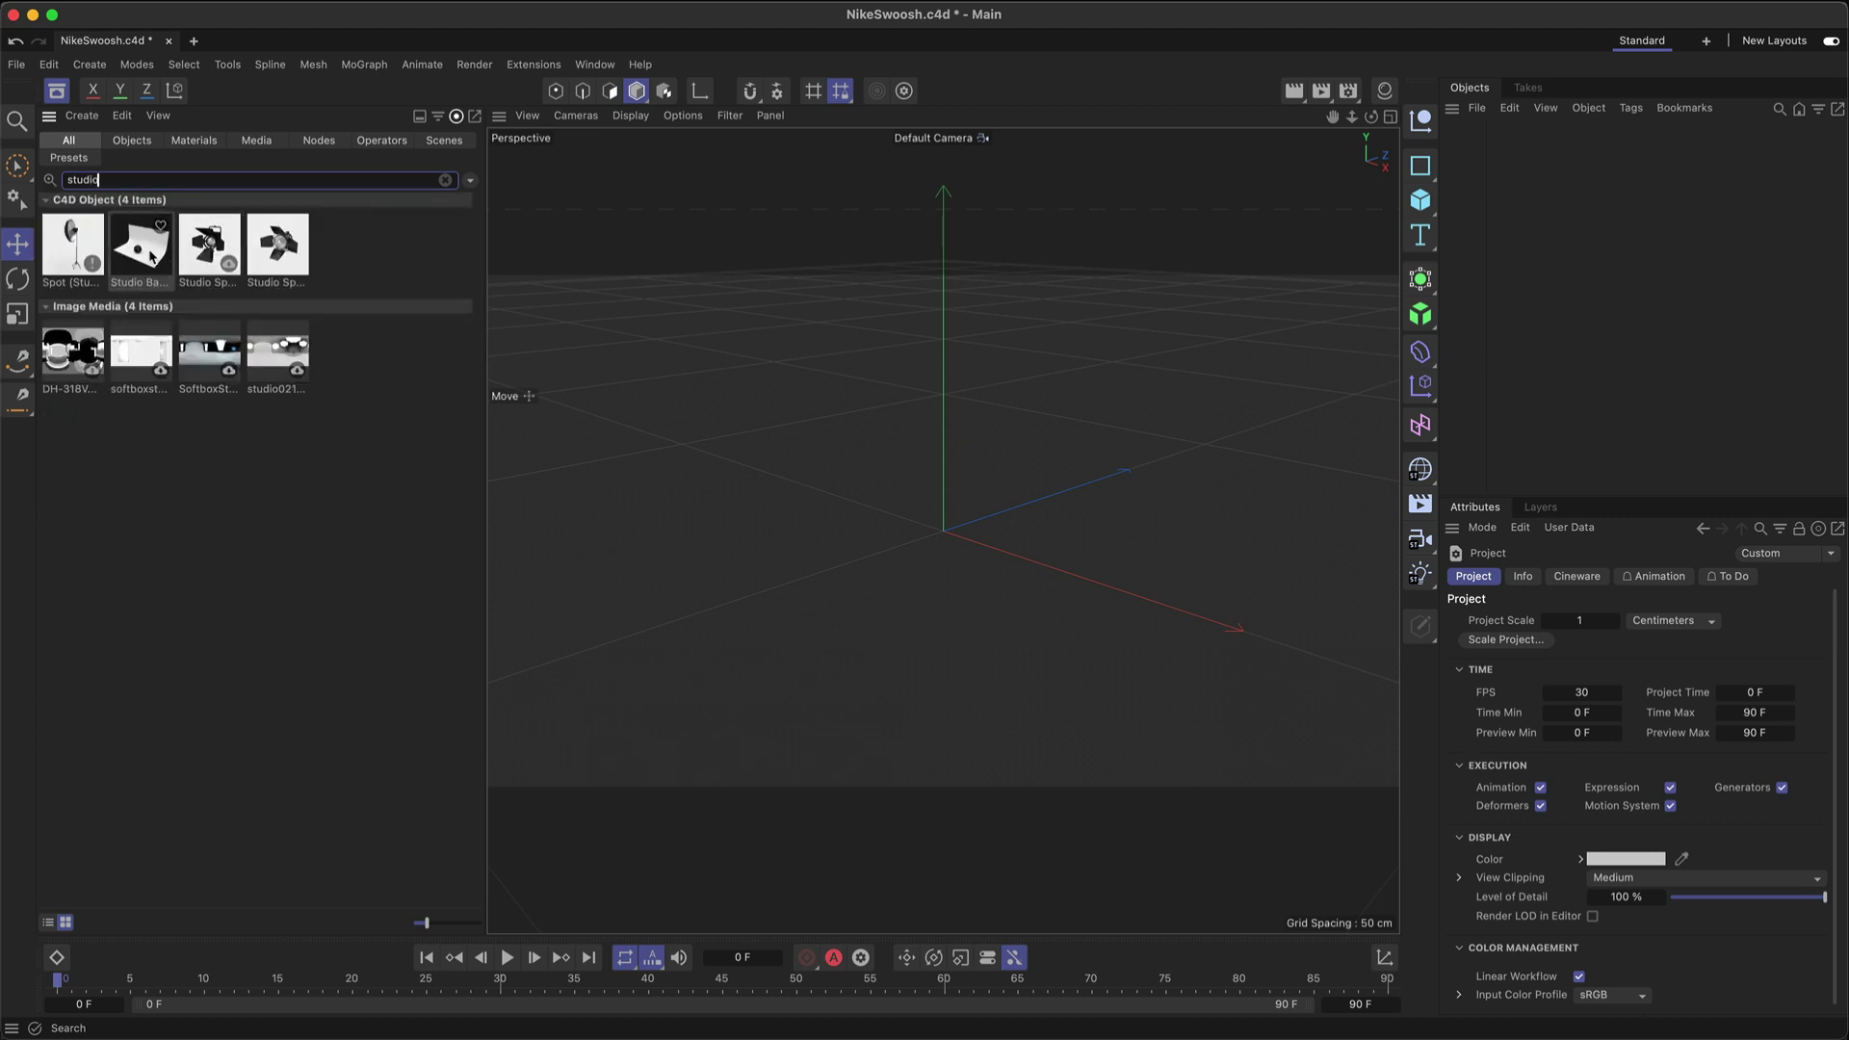
double_click(150, 256)
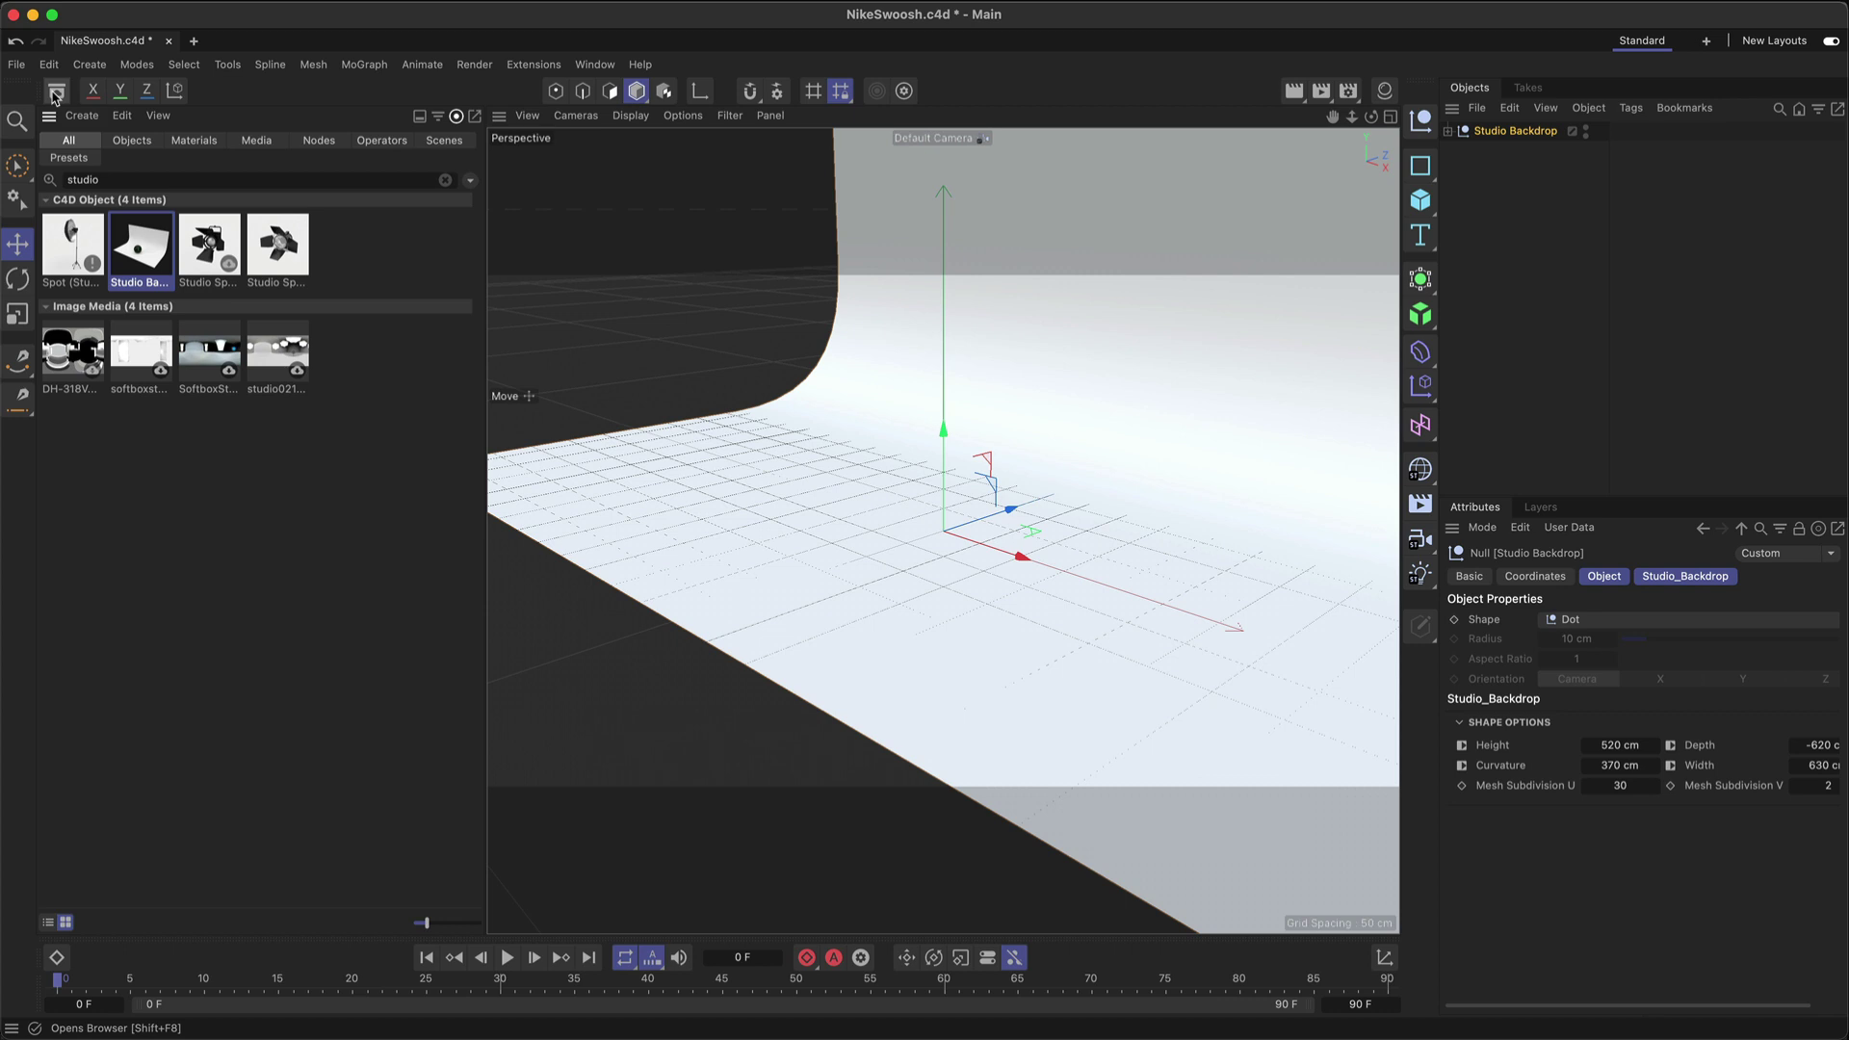
click(57, 89)
Step: Set the viewport filter to Geometry Only to hide the grid around the backdrop
alt+drag(698, 524, 627, 327)
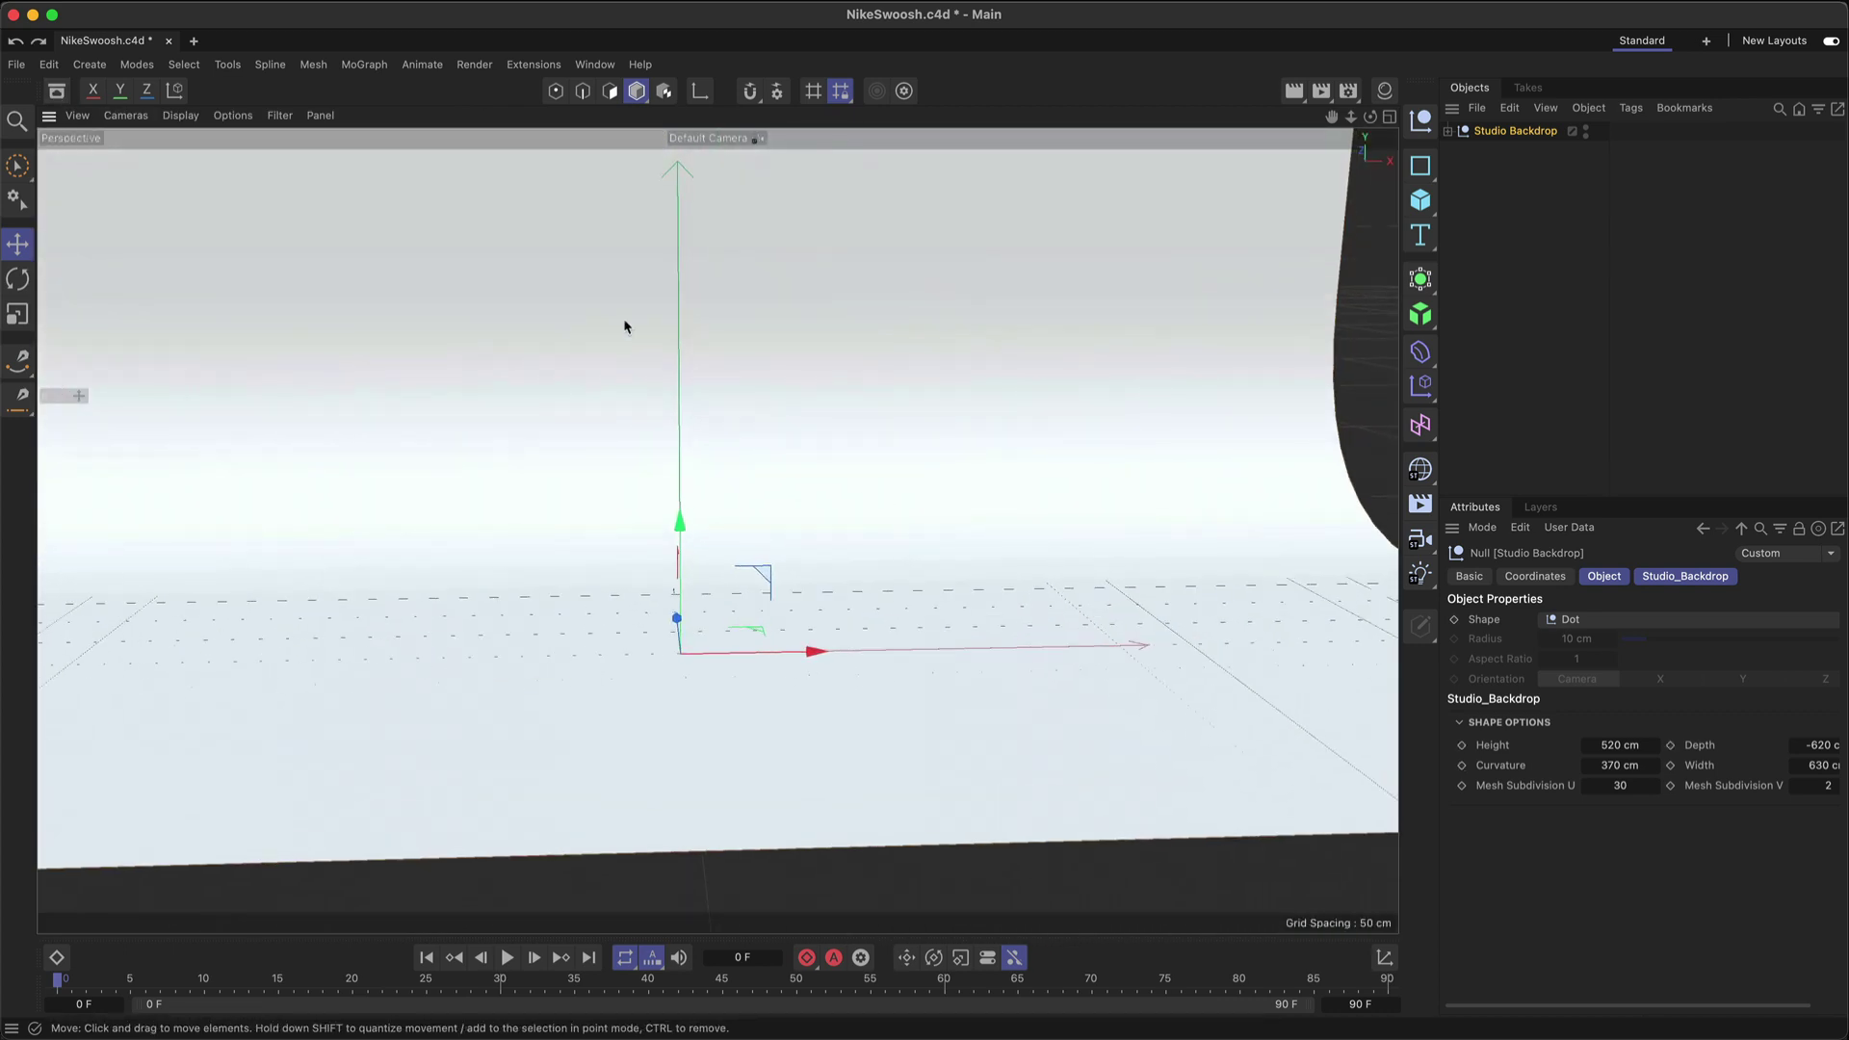
click(279, 115)
click(325, 197)
alt+drag(755, 561, 755, 549)
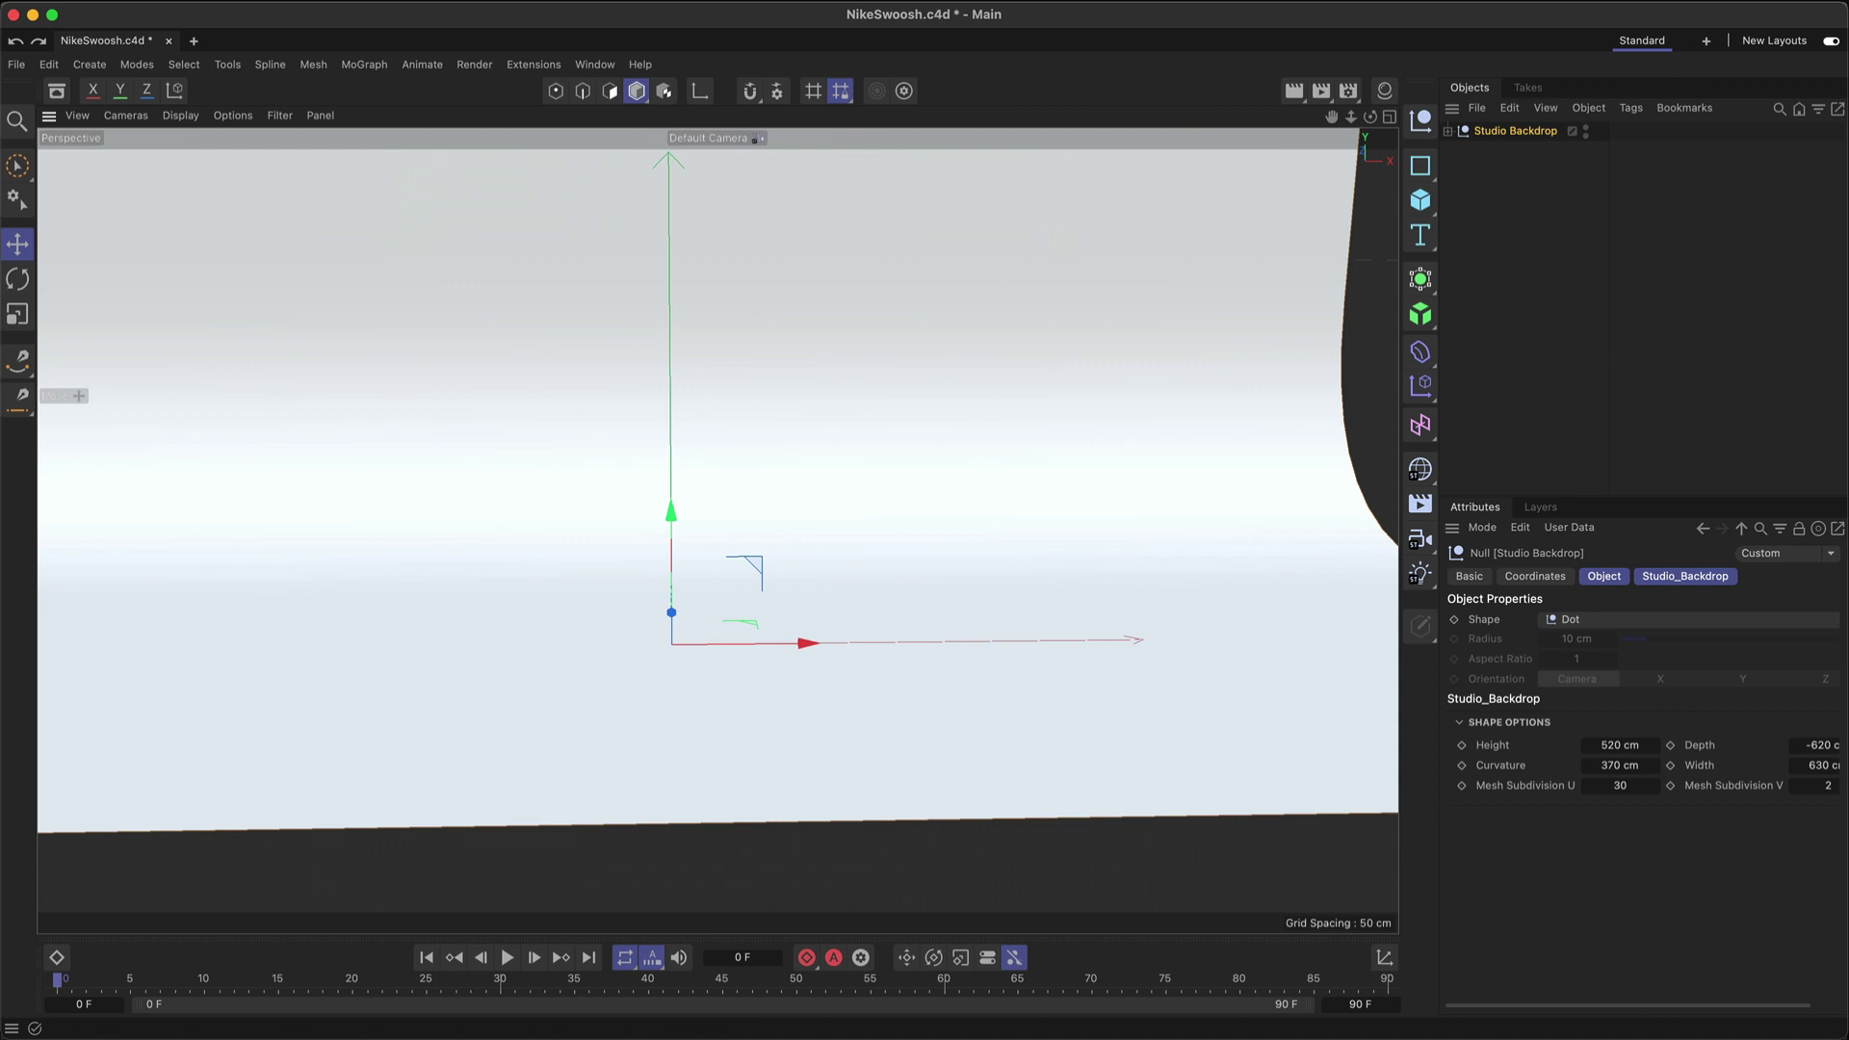
click(442, 1035)
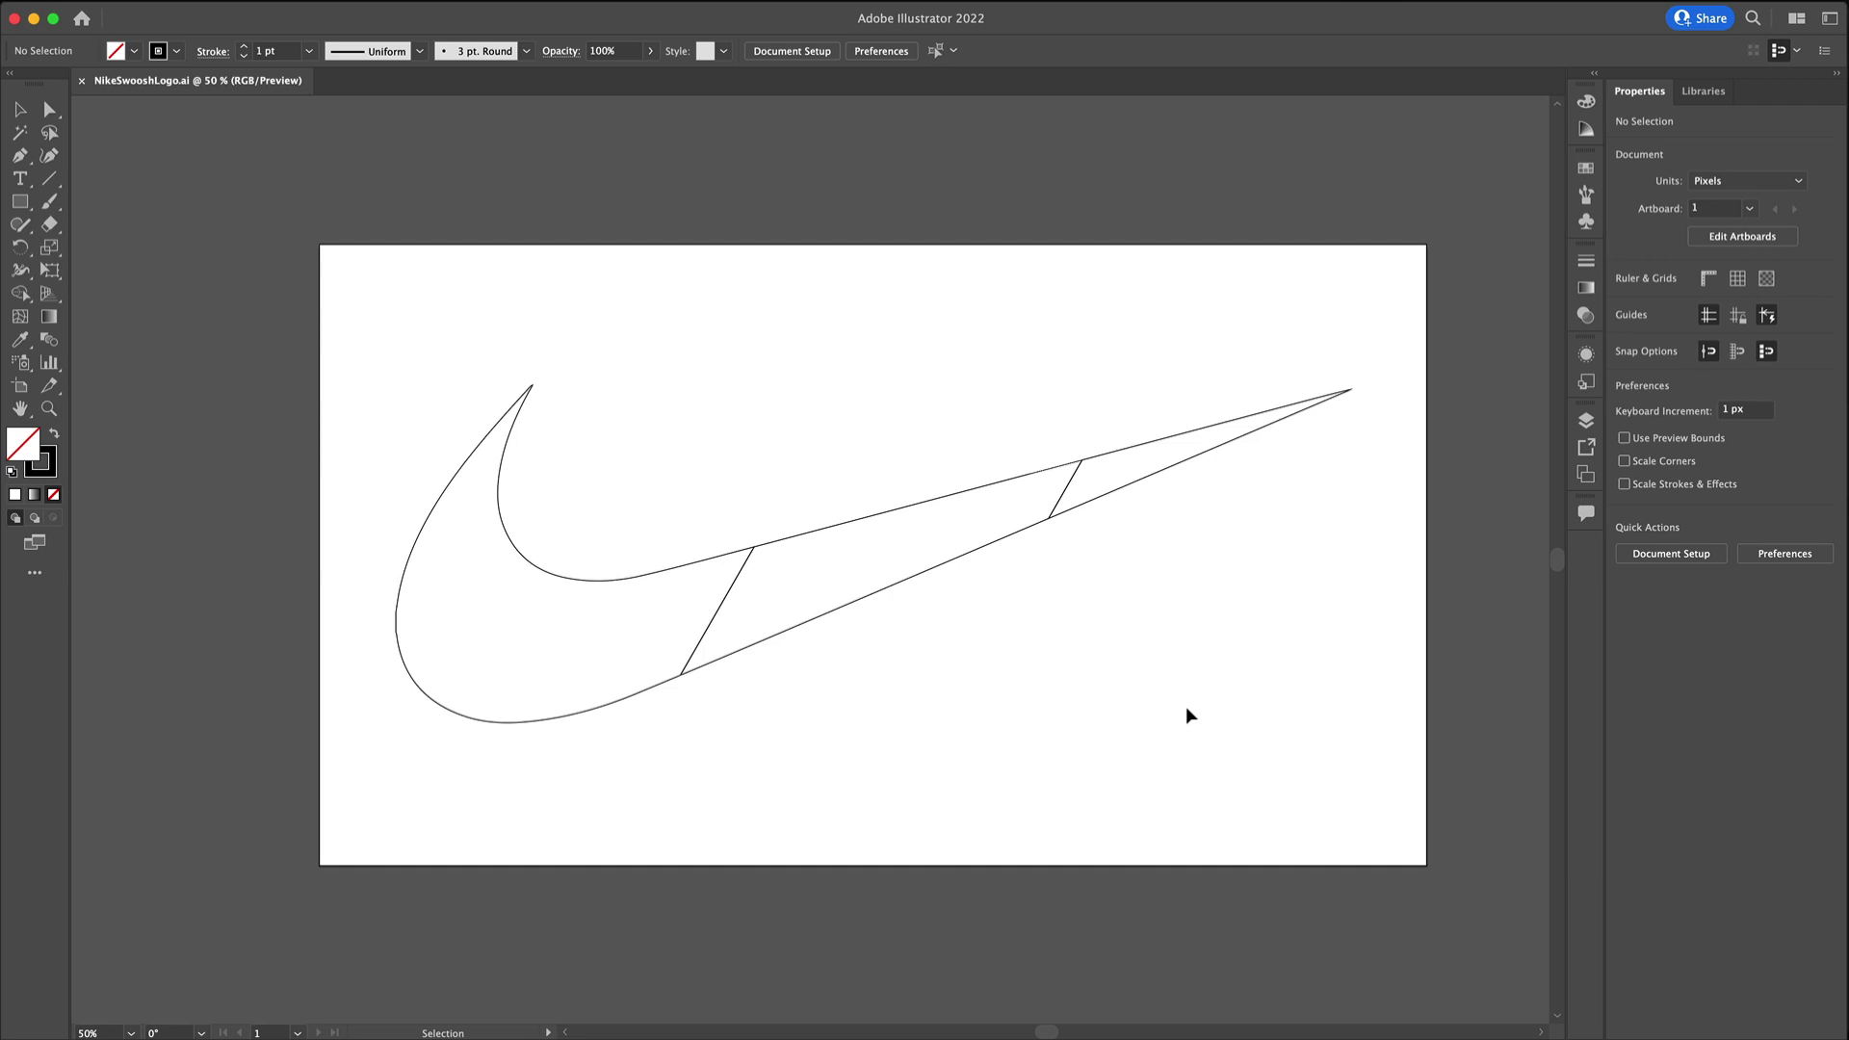
click(521, 412)
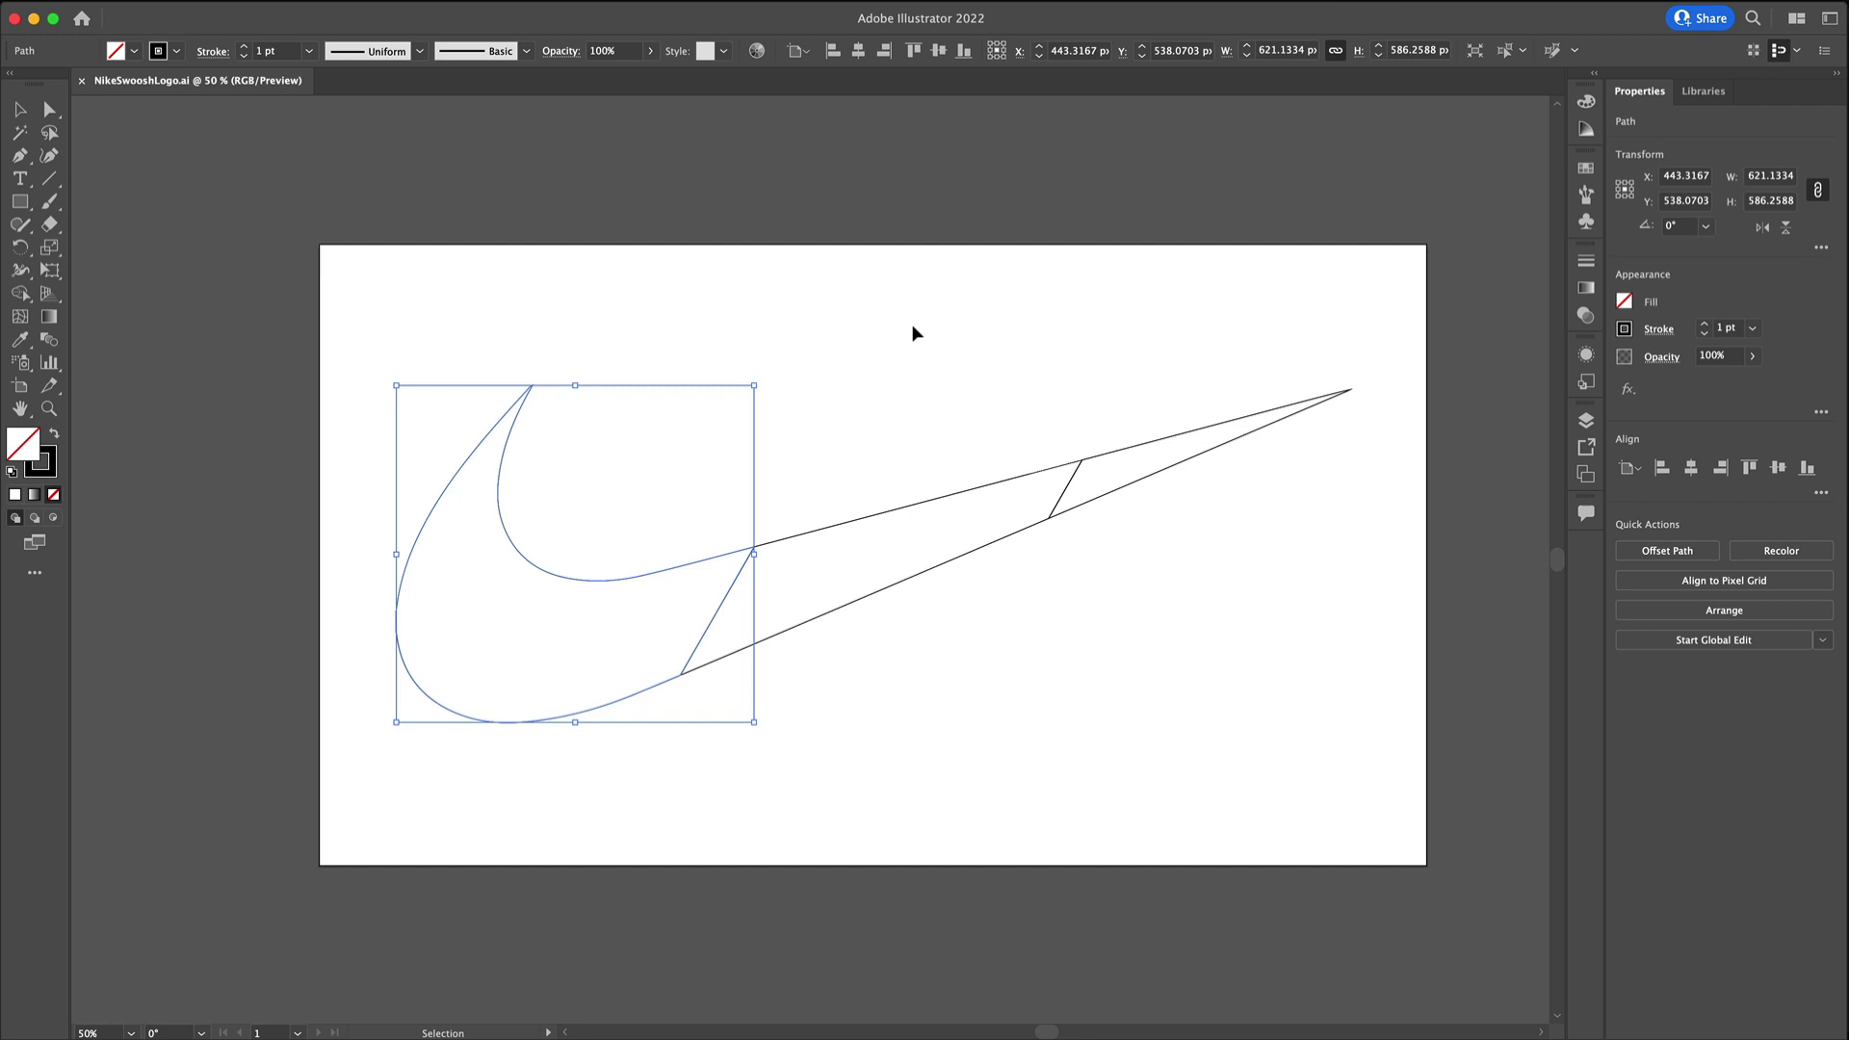
click(935, 332)
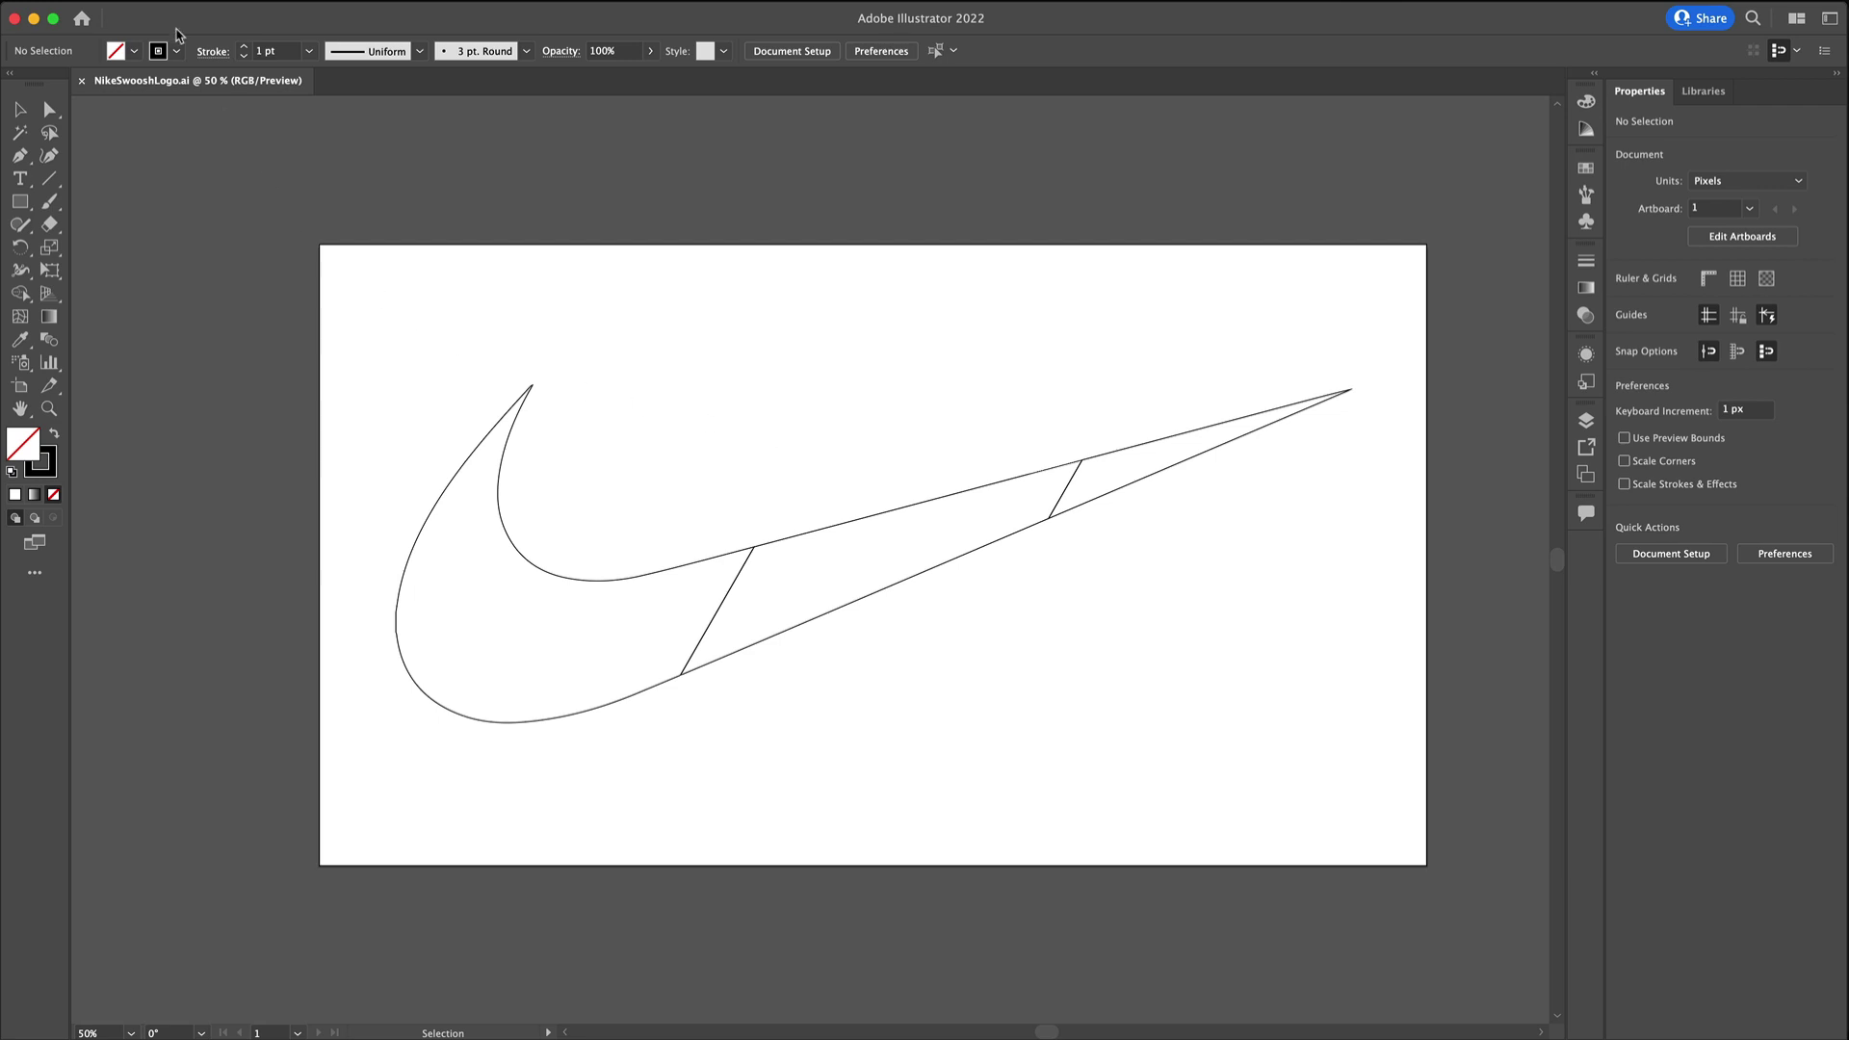
click(166, 2)
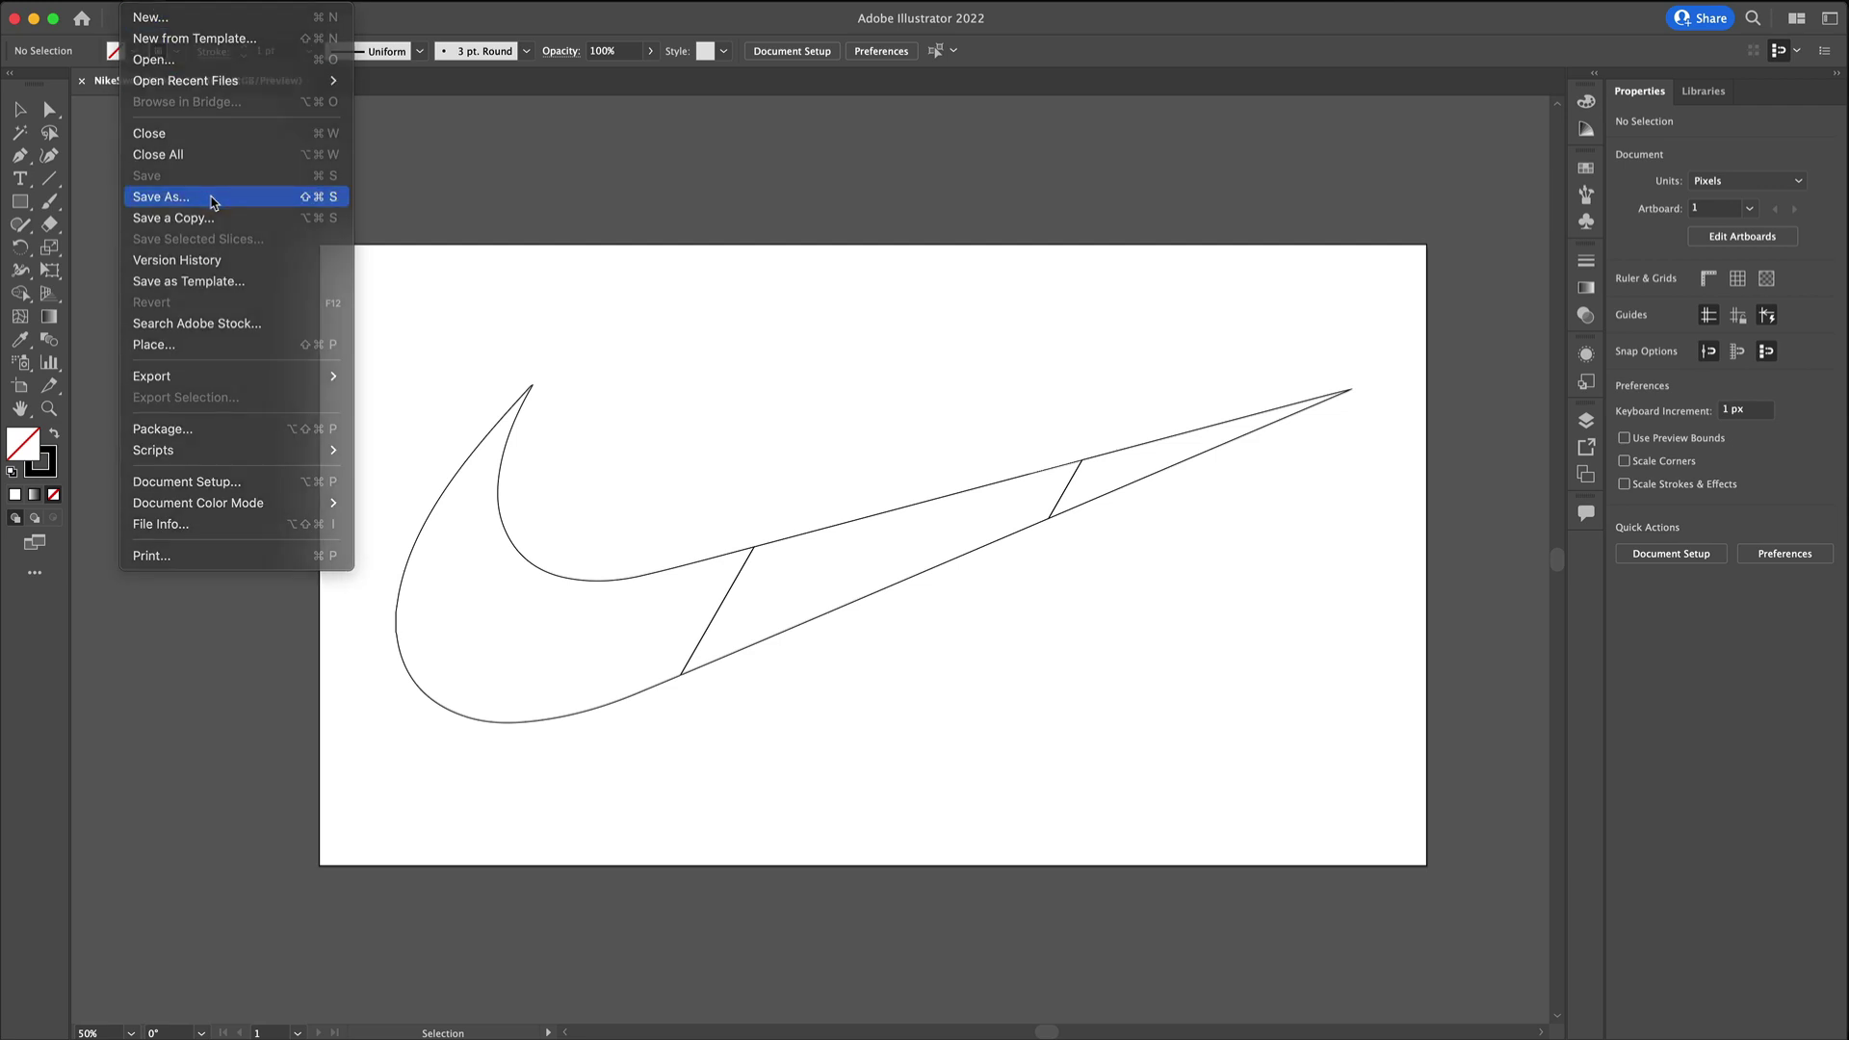
click(209, 198)
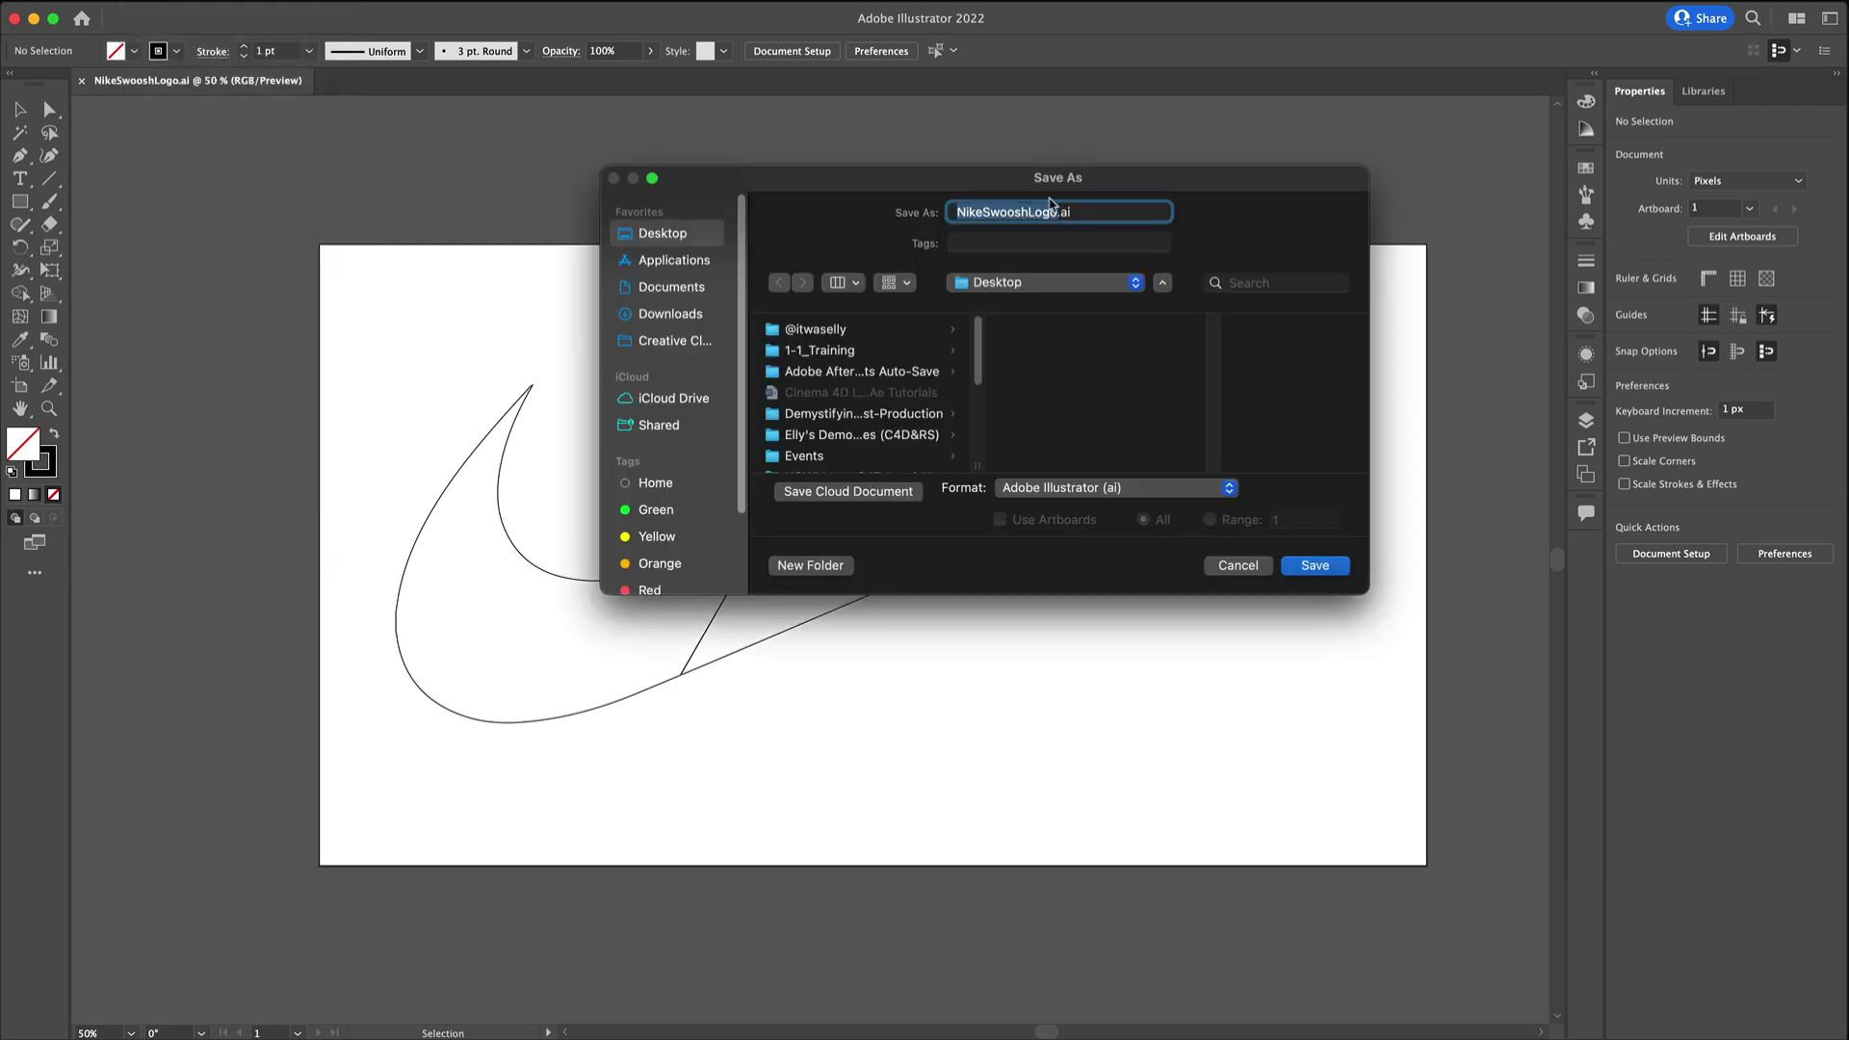
key(Right)
text(2)
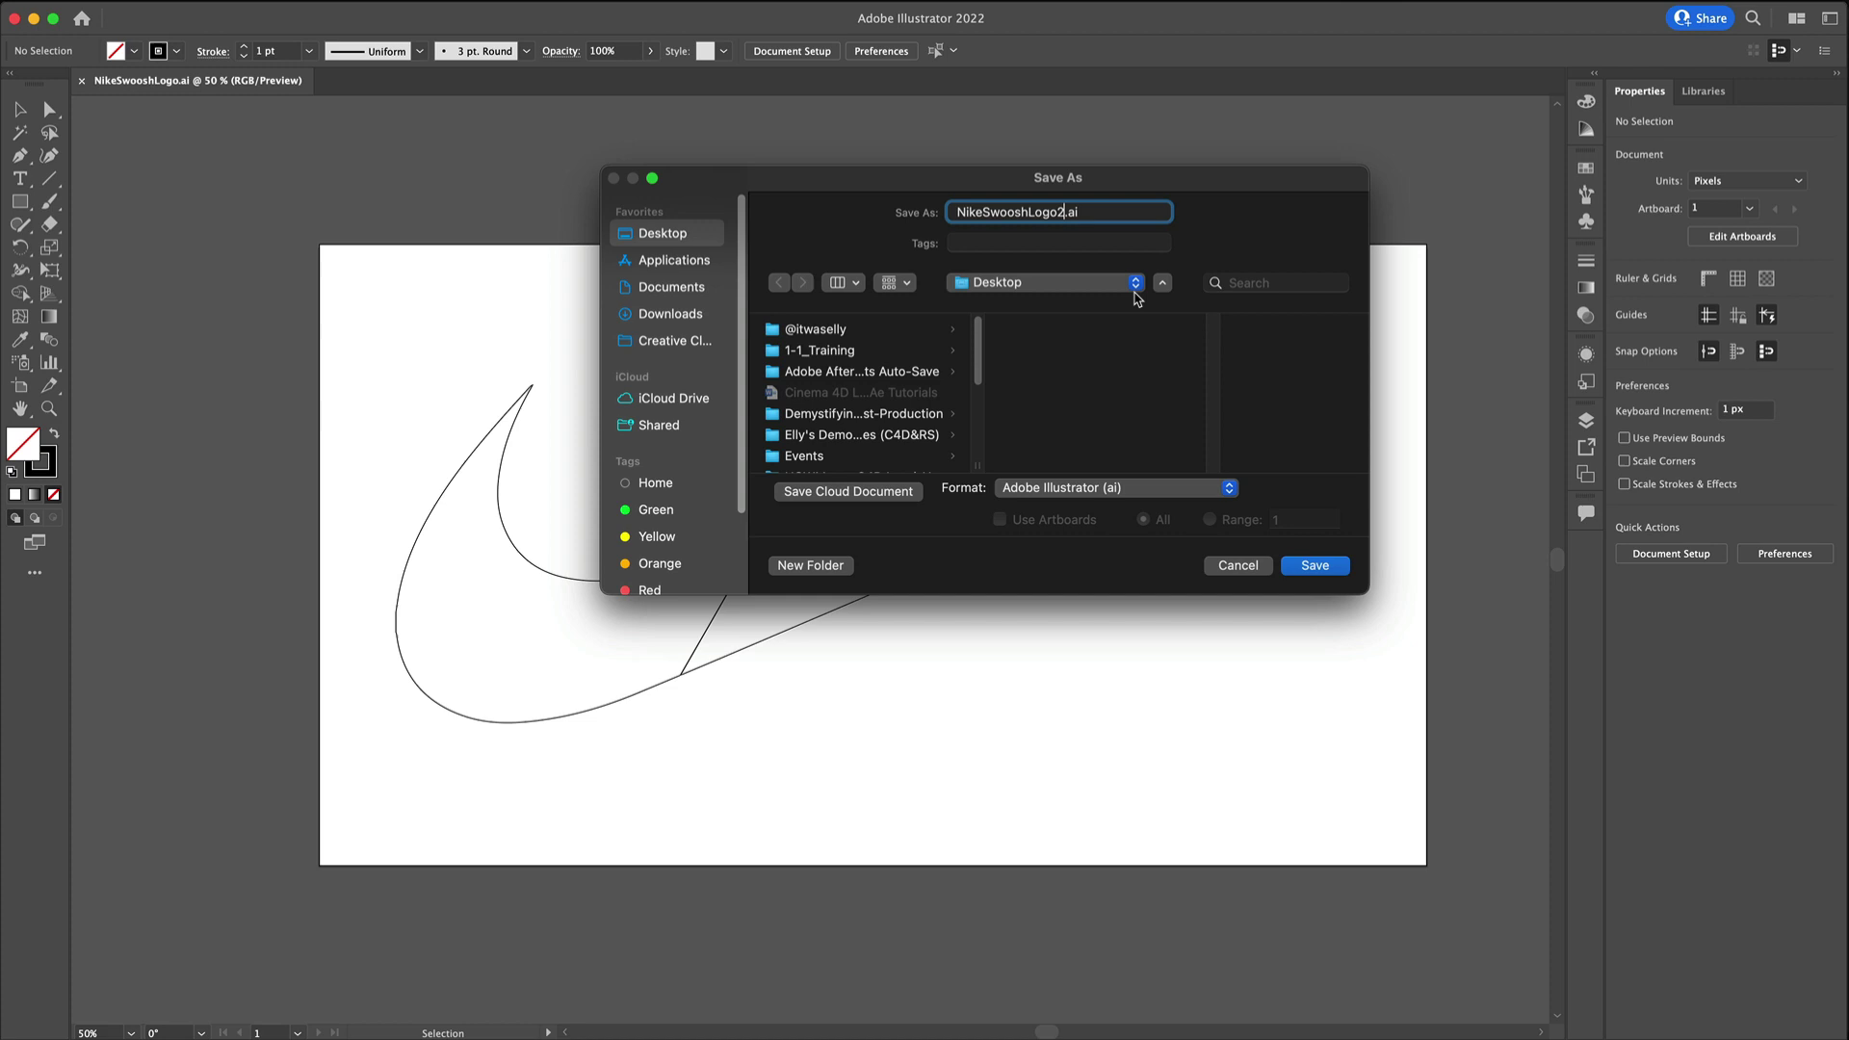
click(1312, 565)
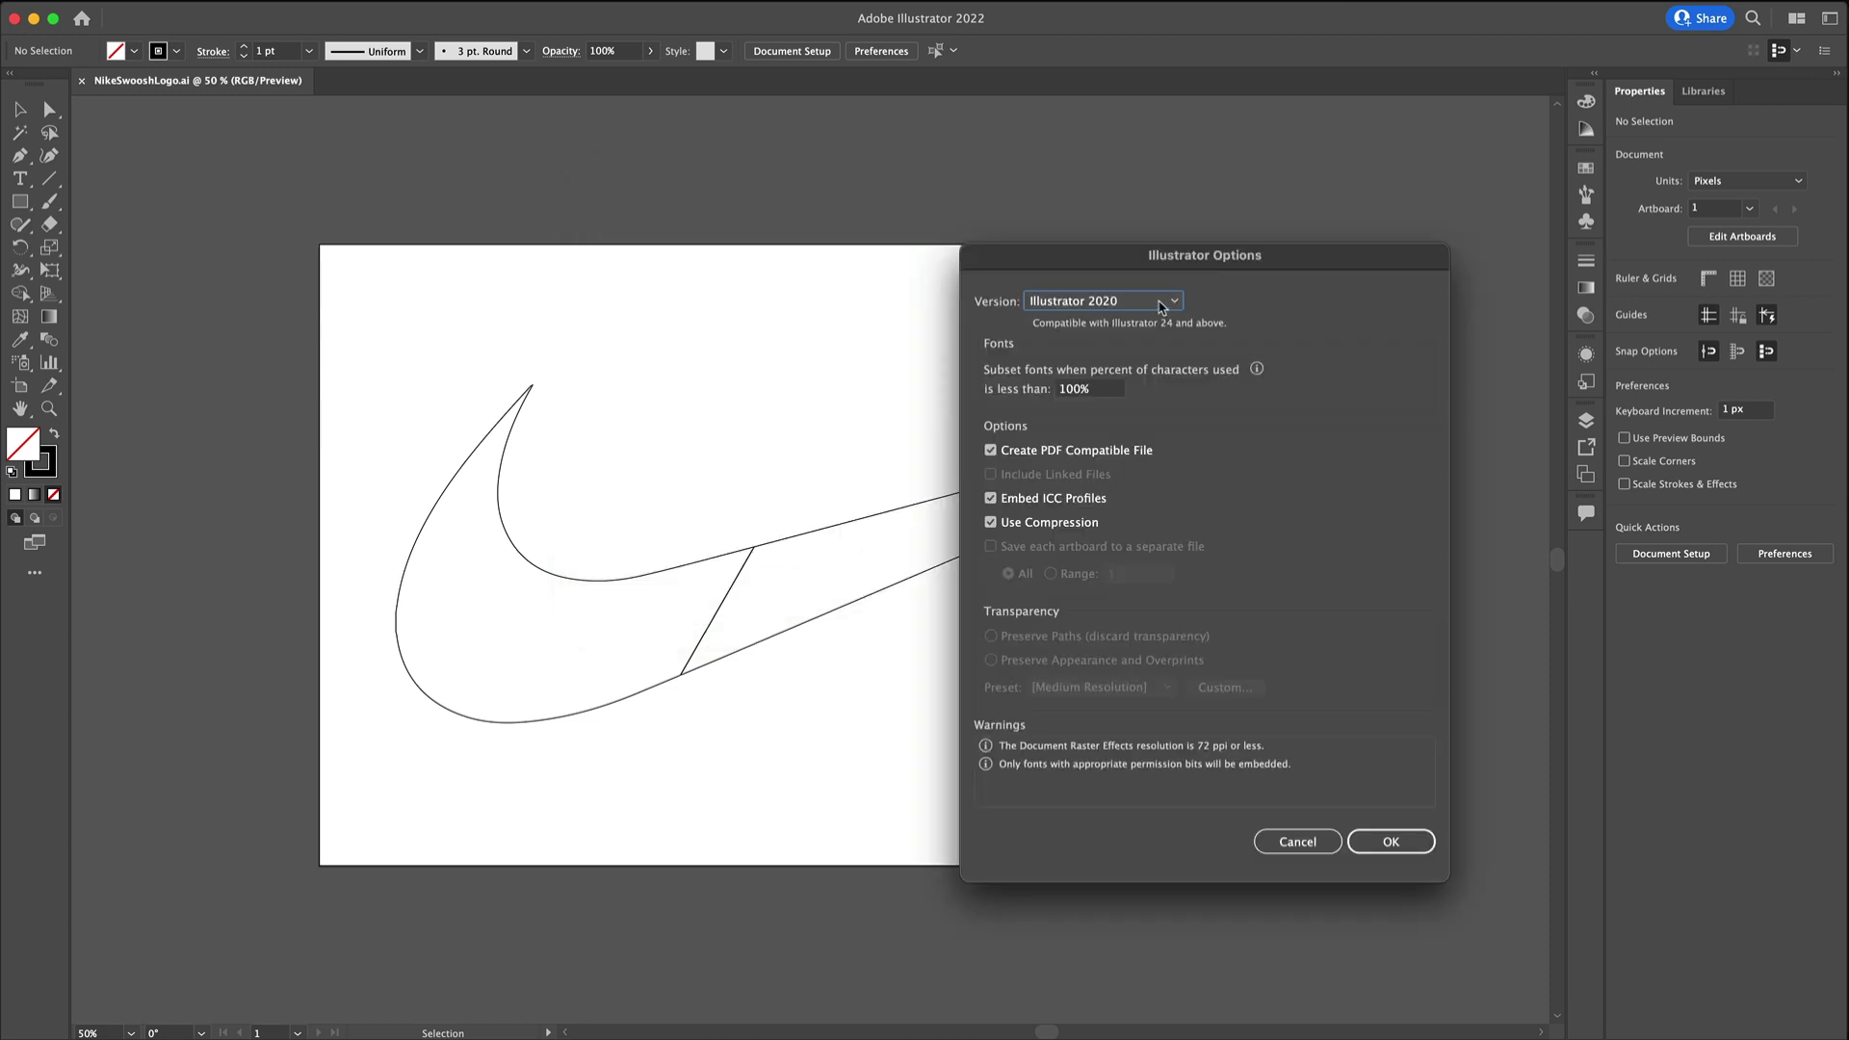
click(1154, 301)
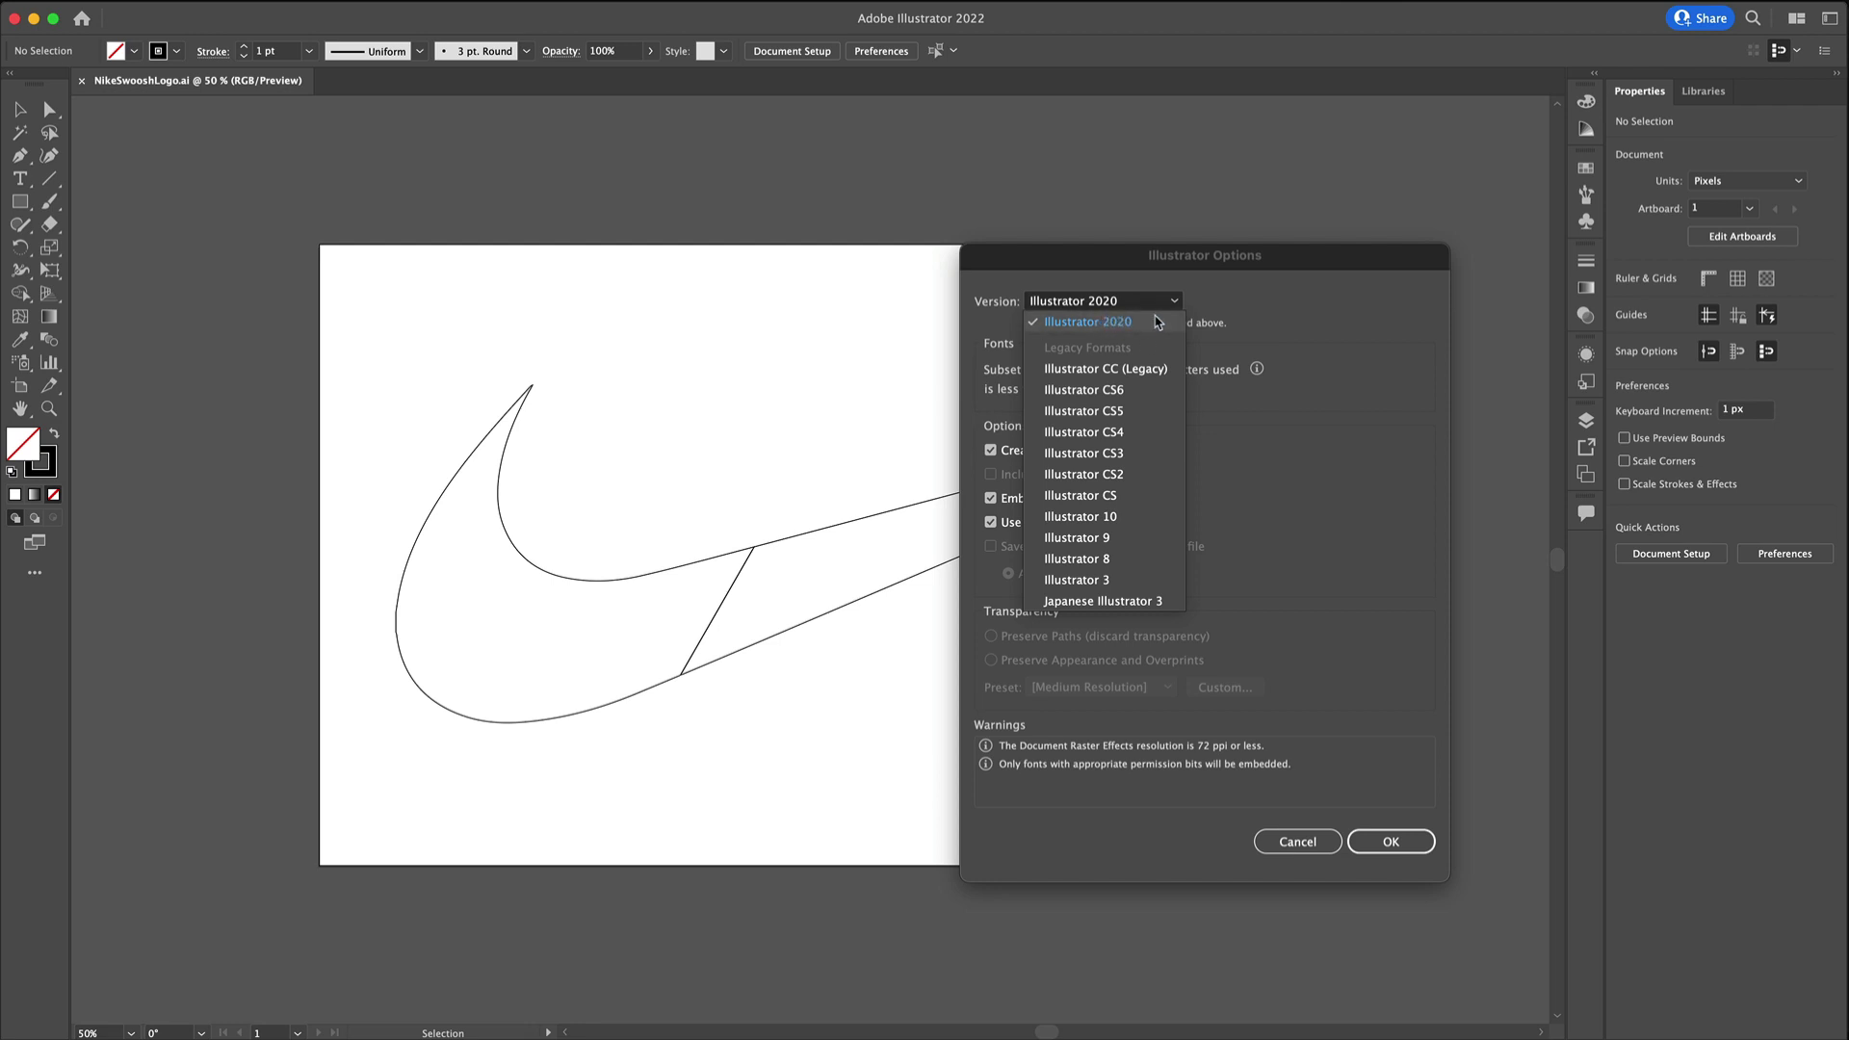
click(1298, 844)
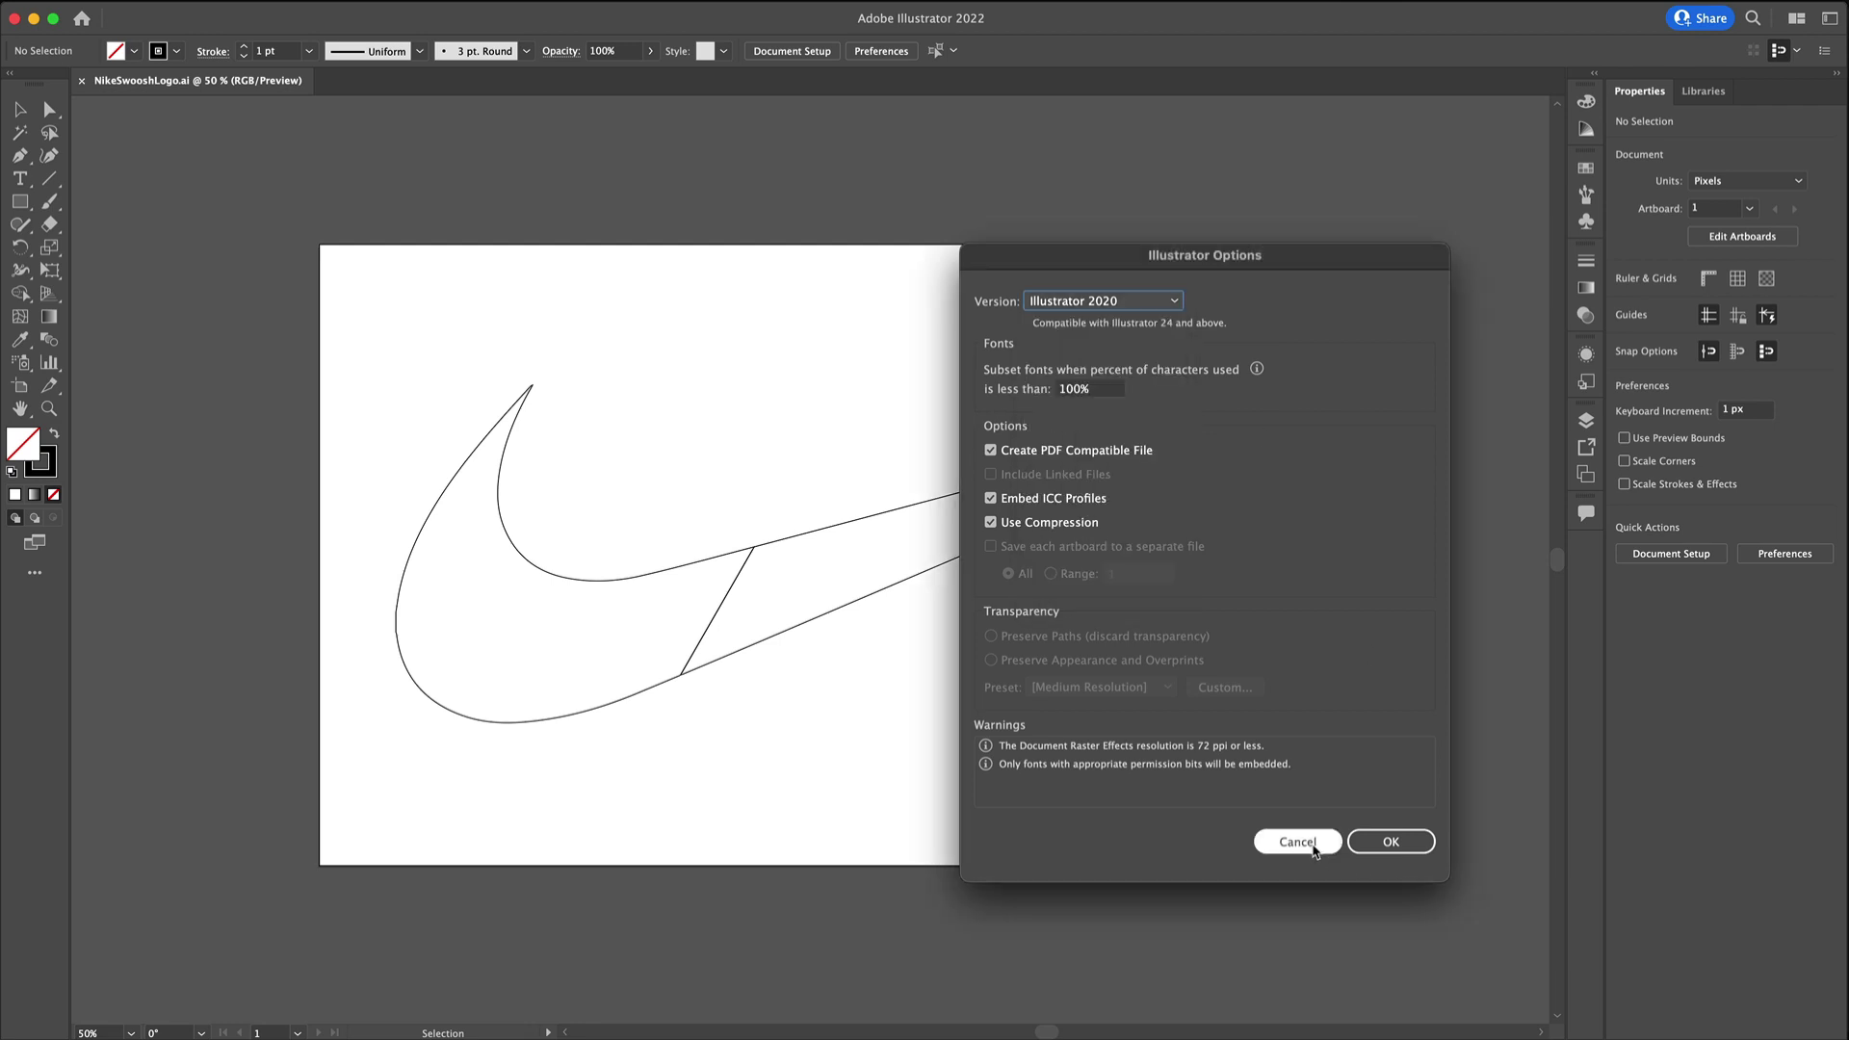
click(1298, 843)
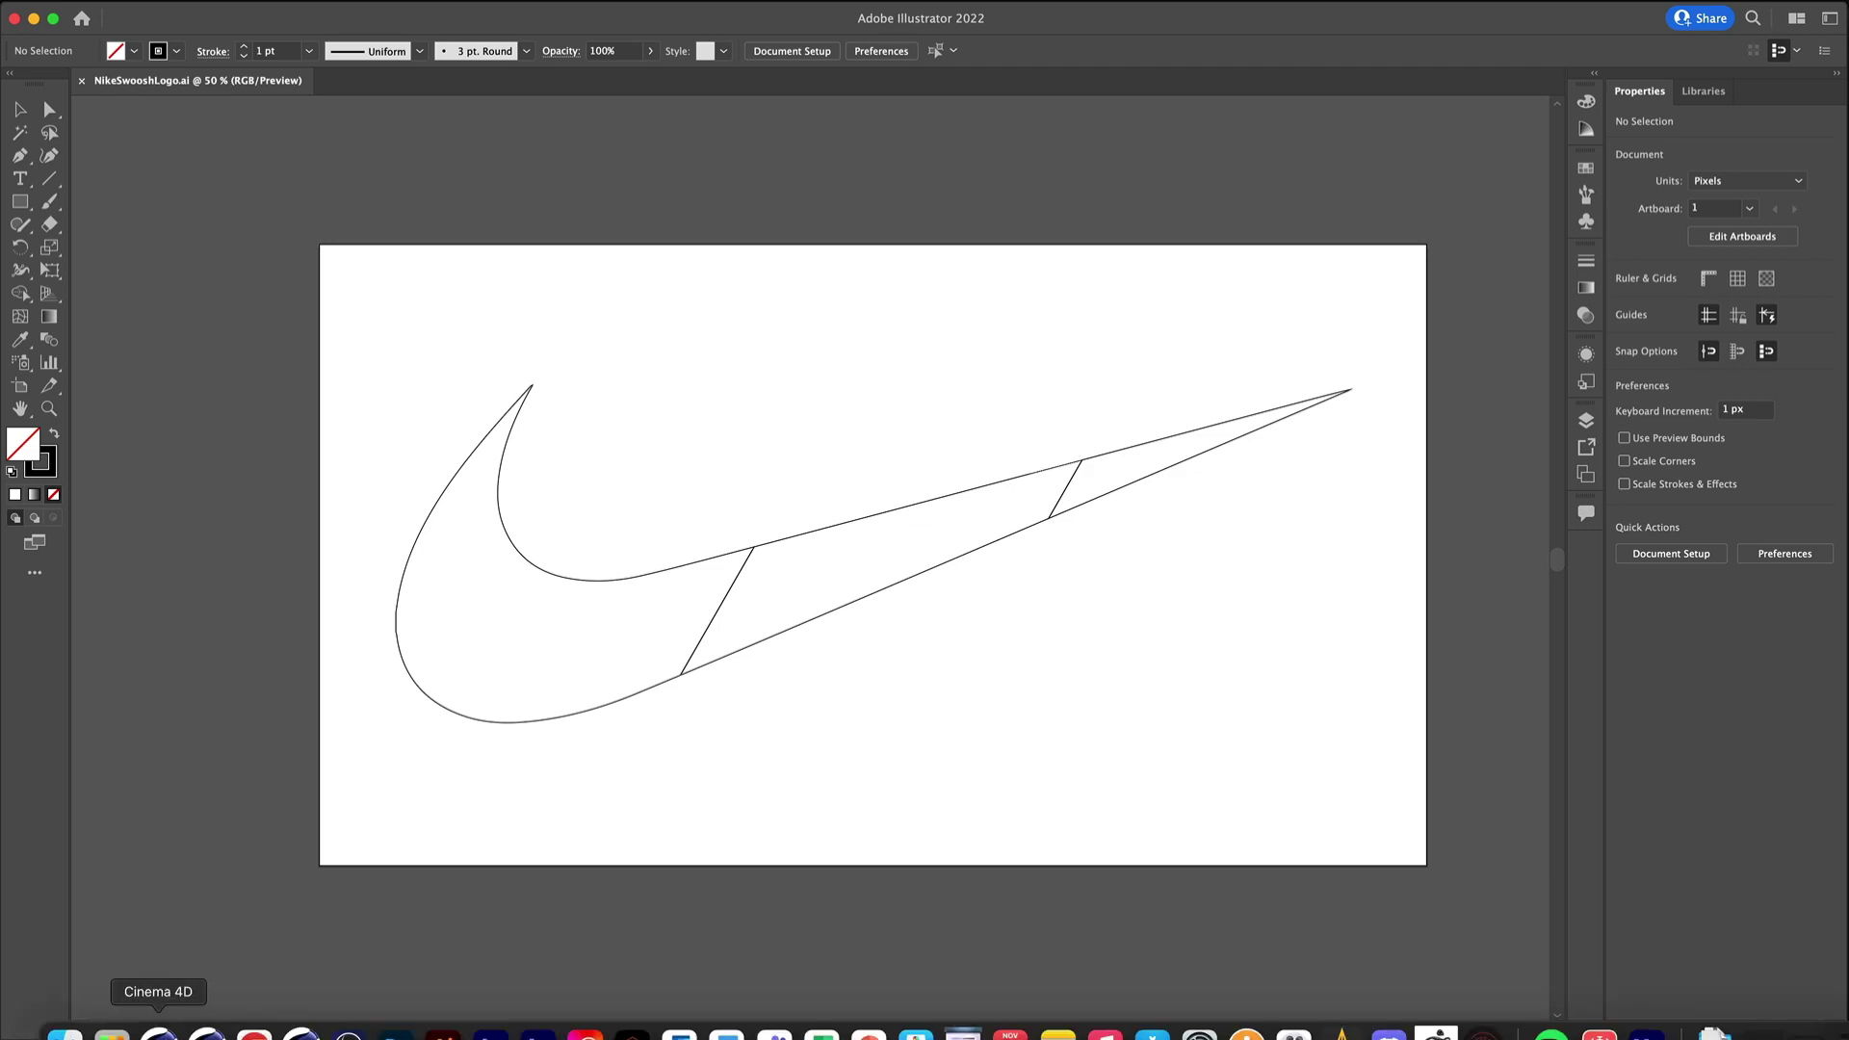
Step: Import NikeSwoosh.ai into the scene and zero the swoosh group's X and Y position
click(192, 1023)
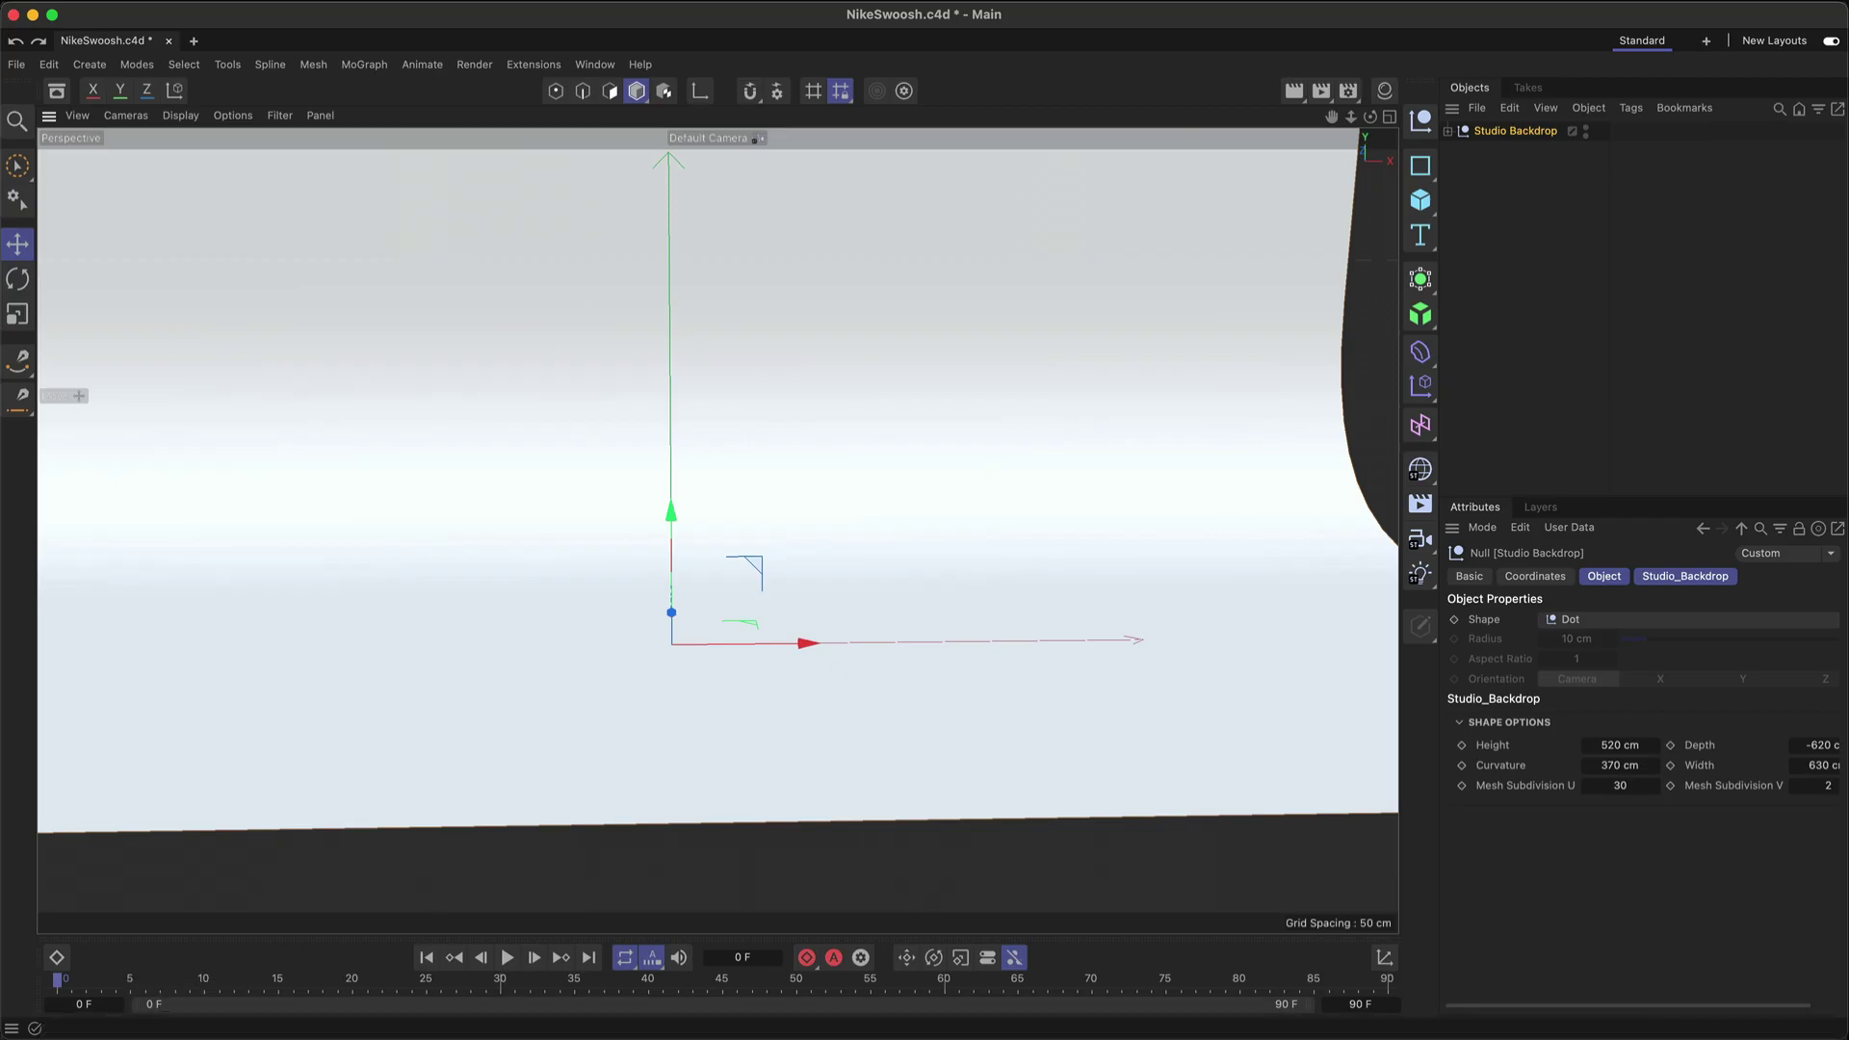
drag(910, 366, 843, 376)
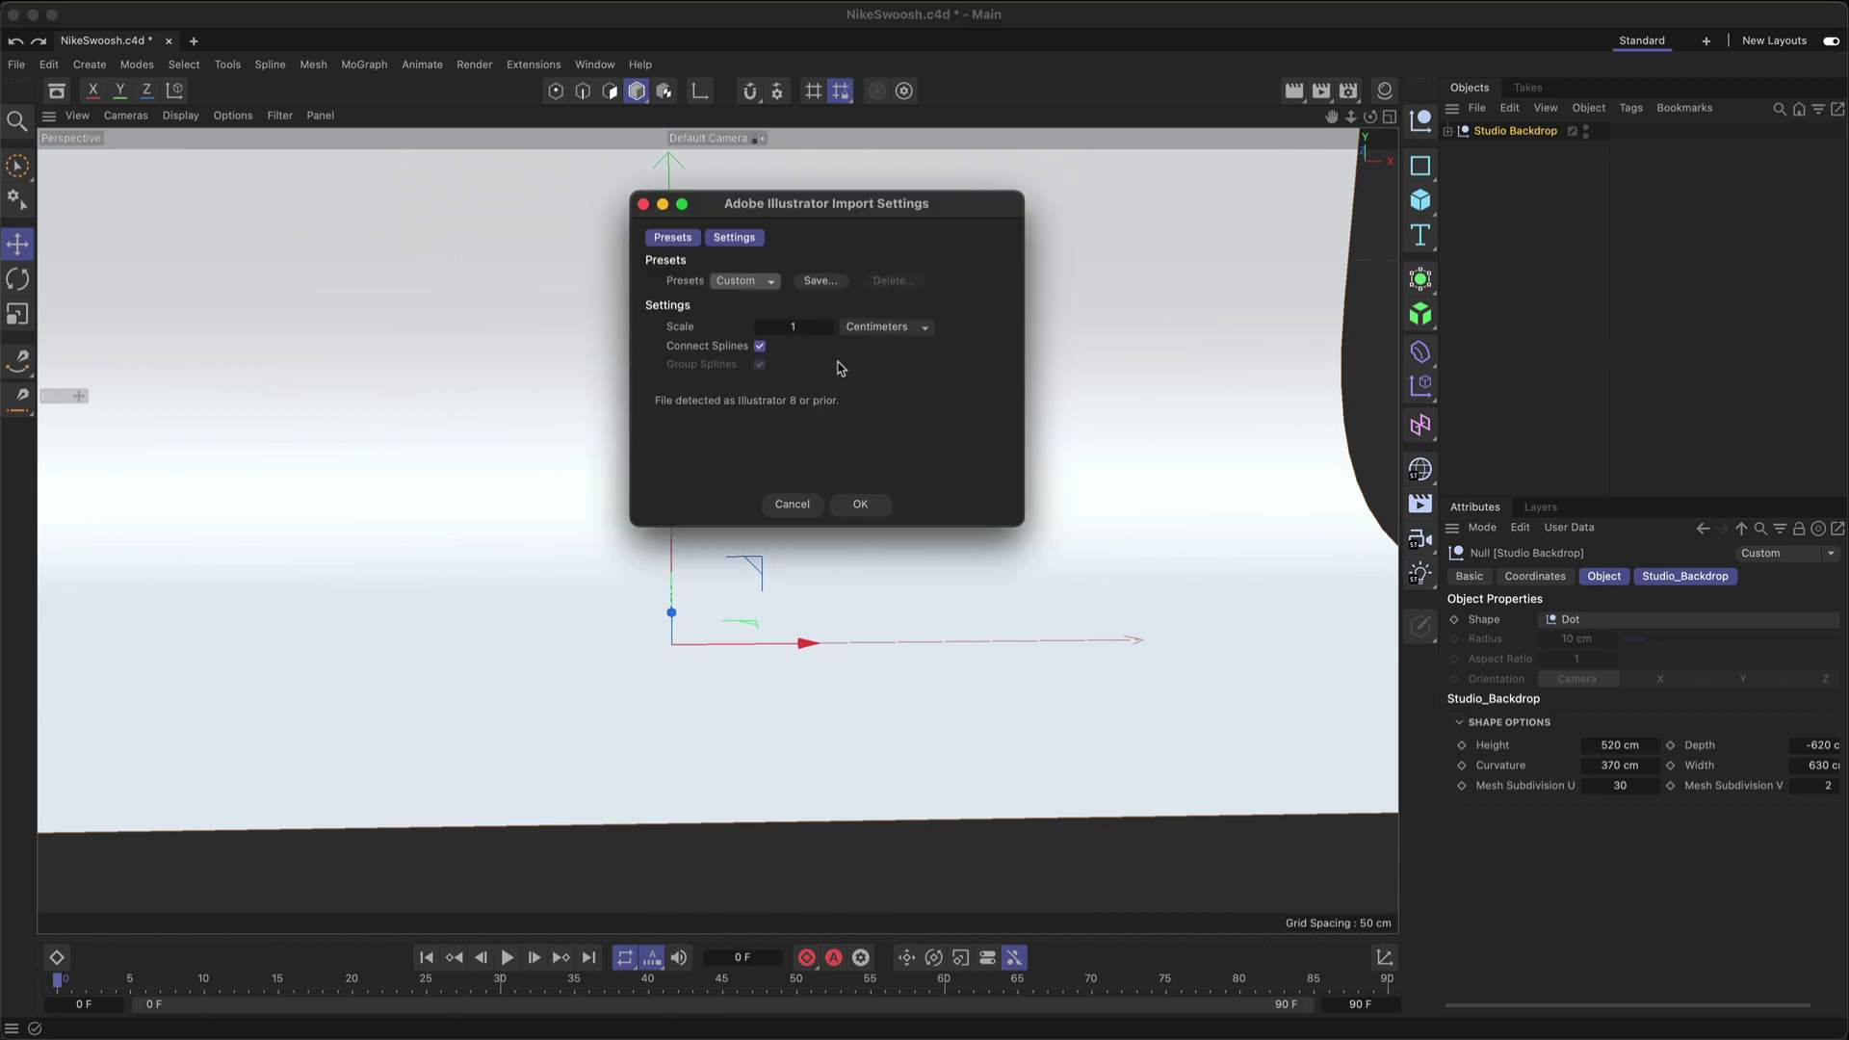
click(867, 501)
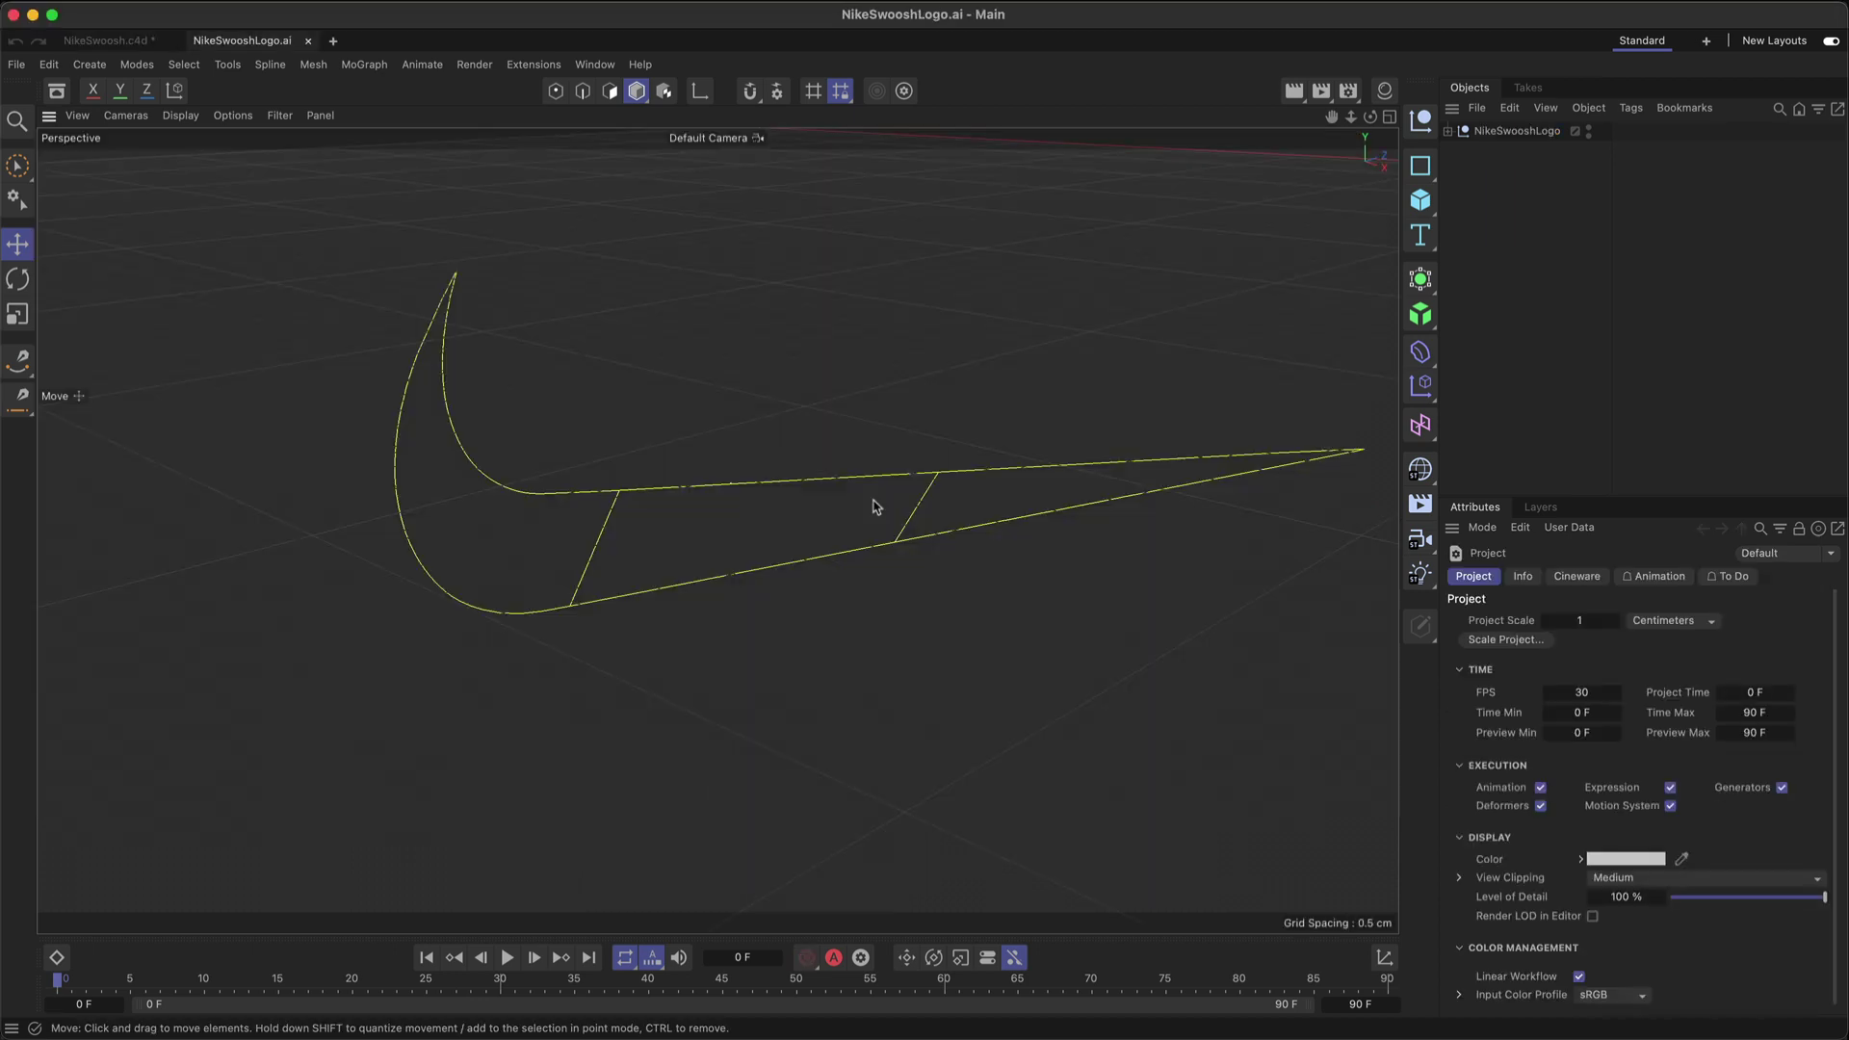
click(1518, 131)
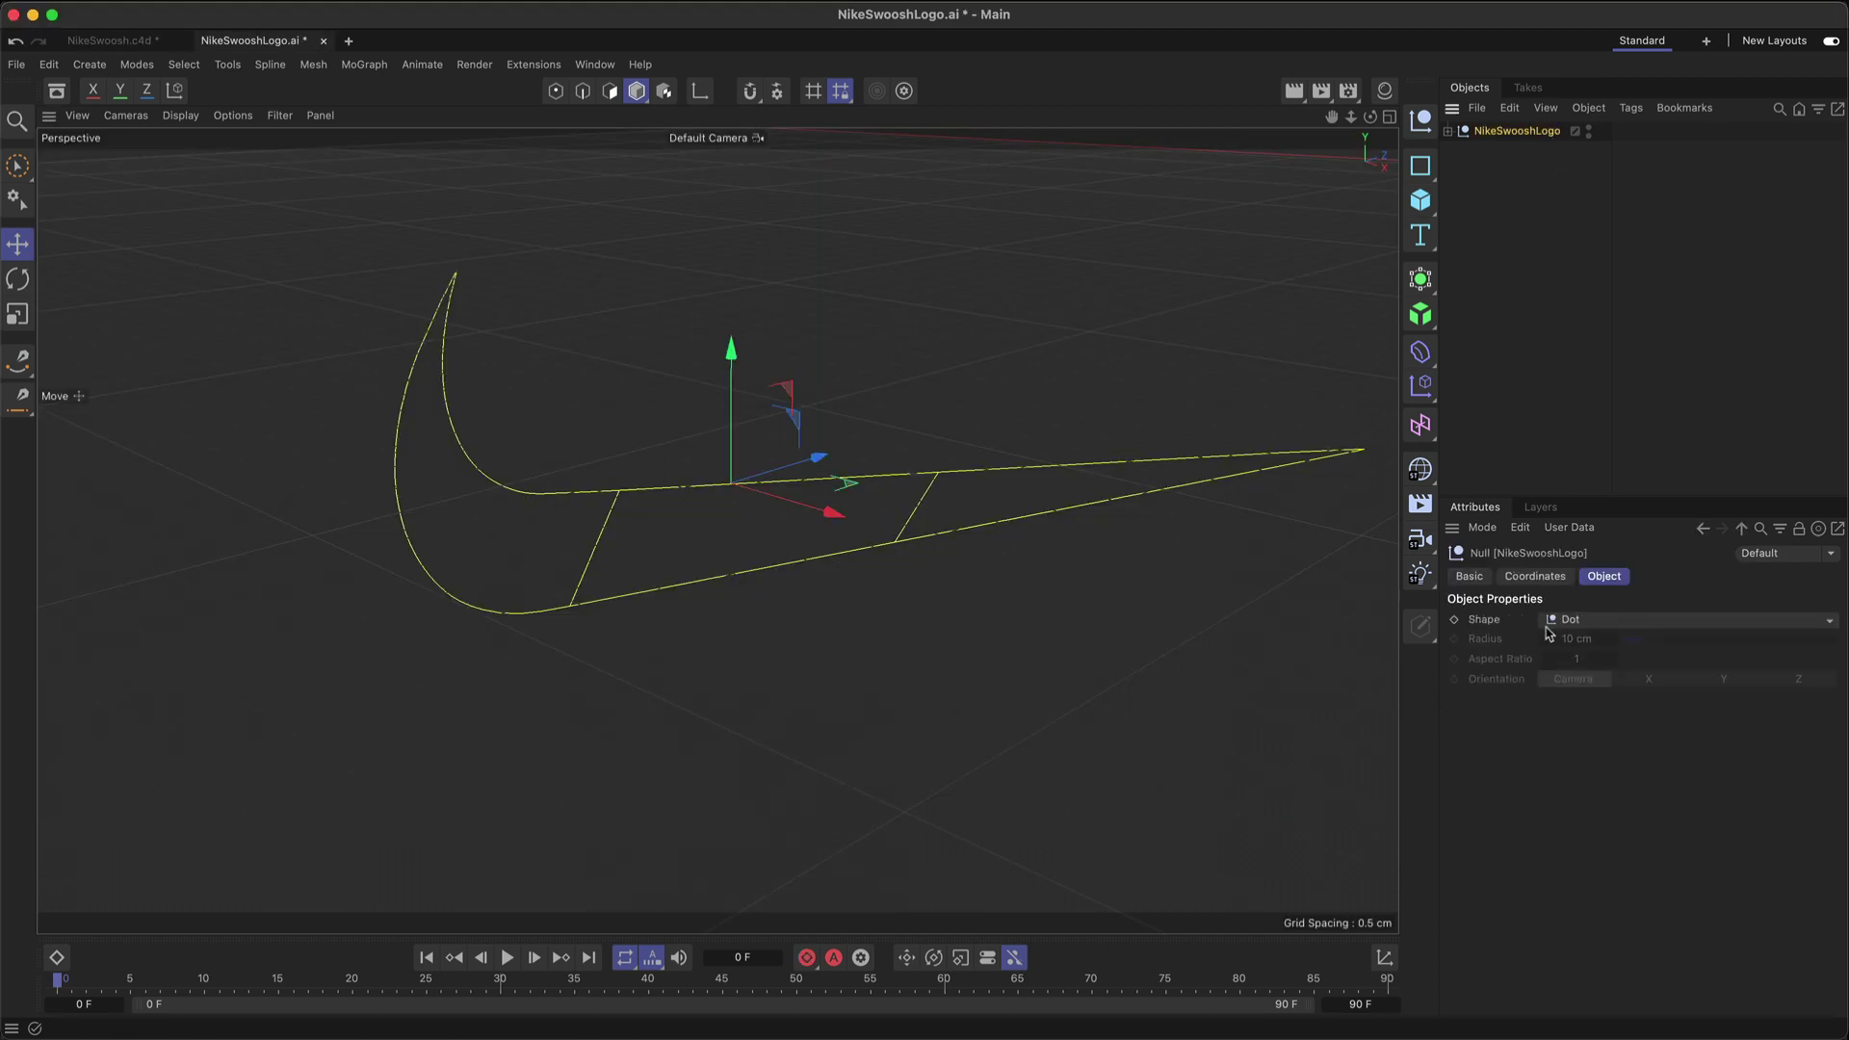
click(1535, 576)
click(1550, 646)
text(0)
key(Tab)
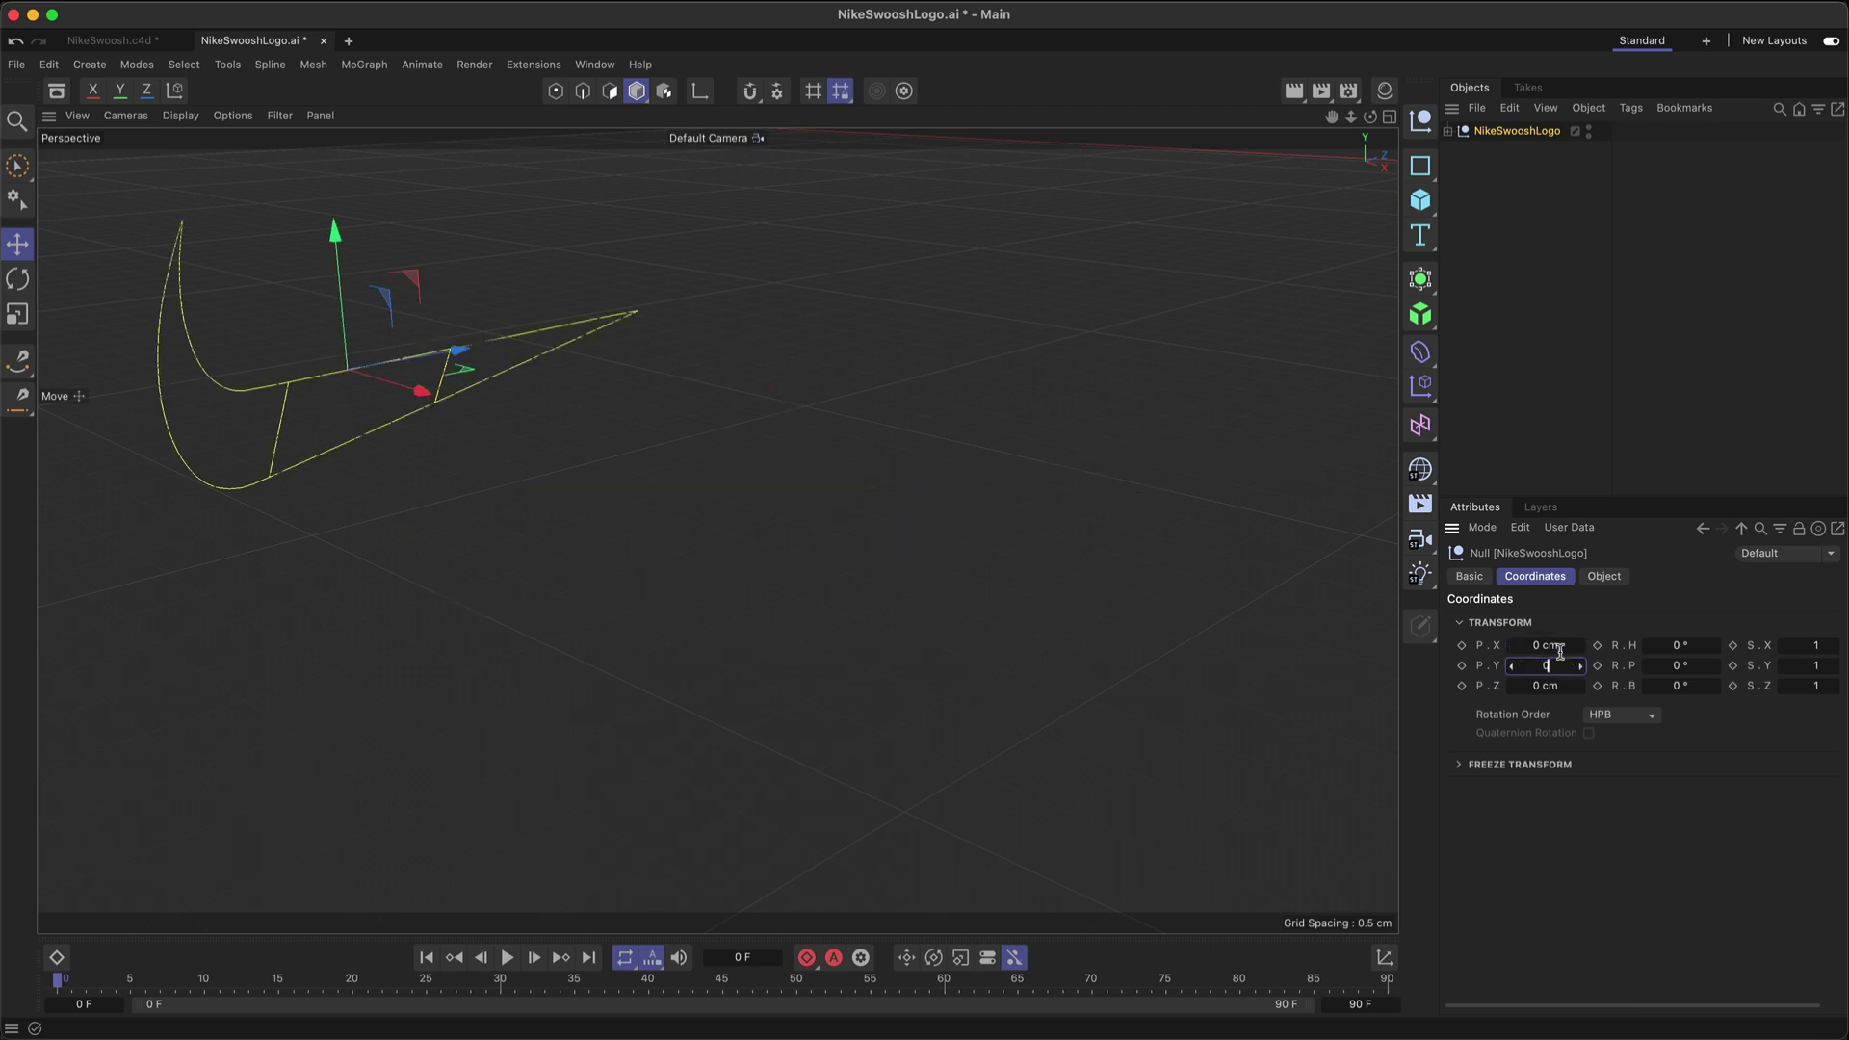
text(0)
key(Return)
click(1525, 406)
Step: Add a reference cube and scale the swoosh group up to about 162%
key(h)
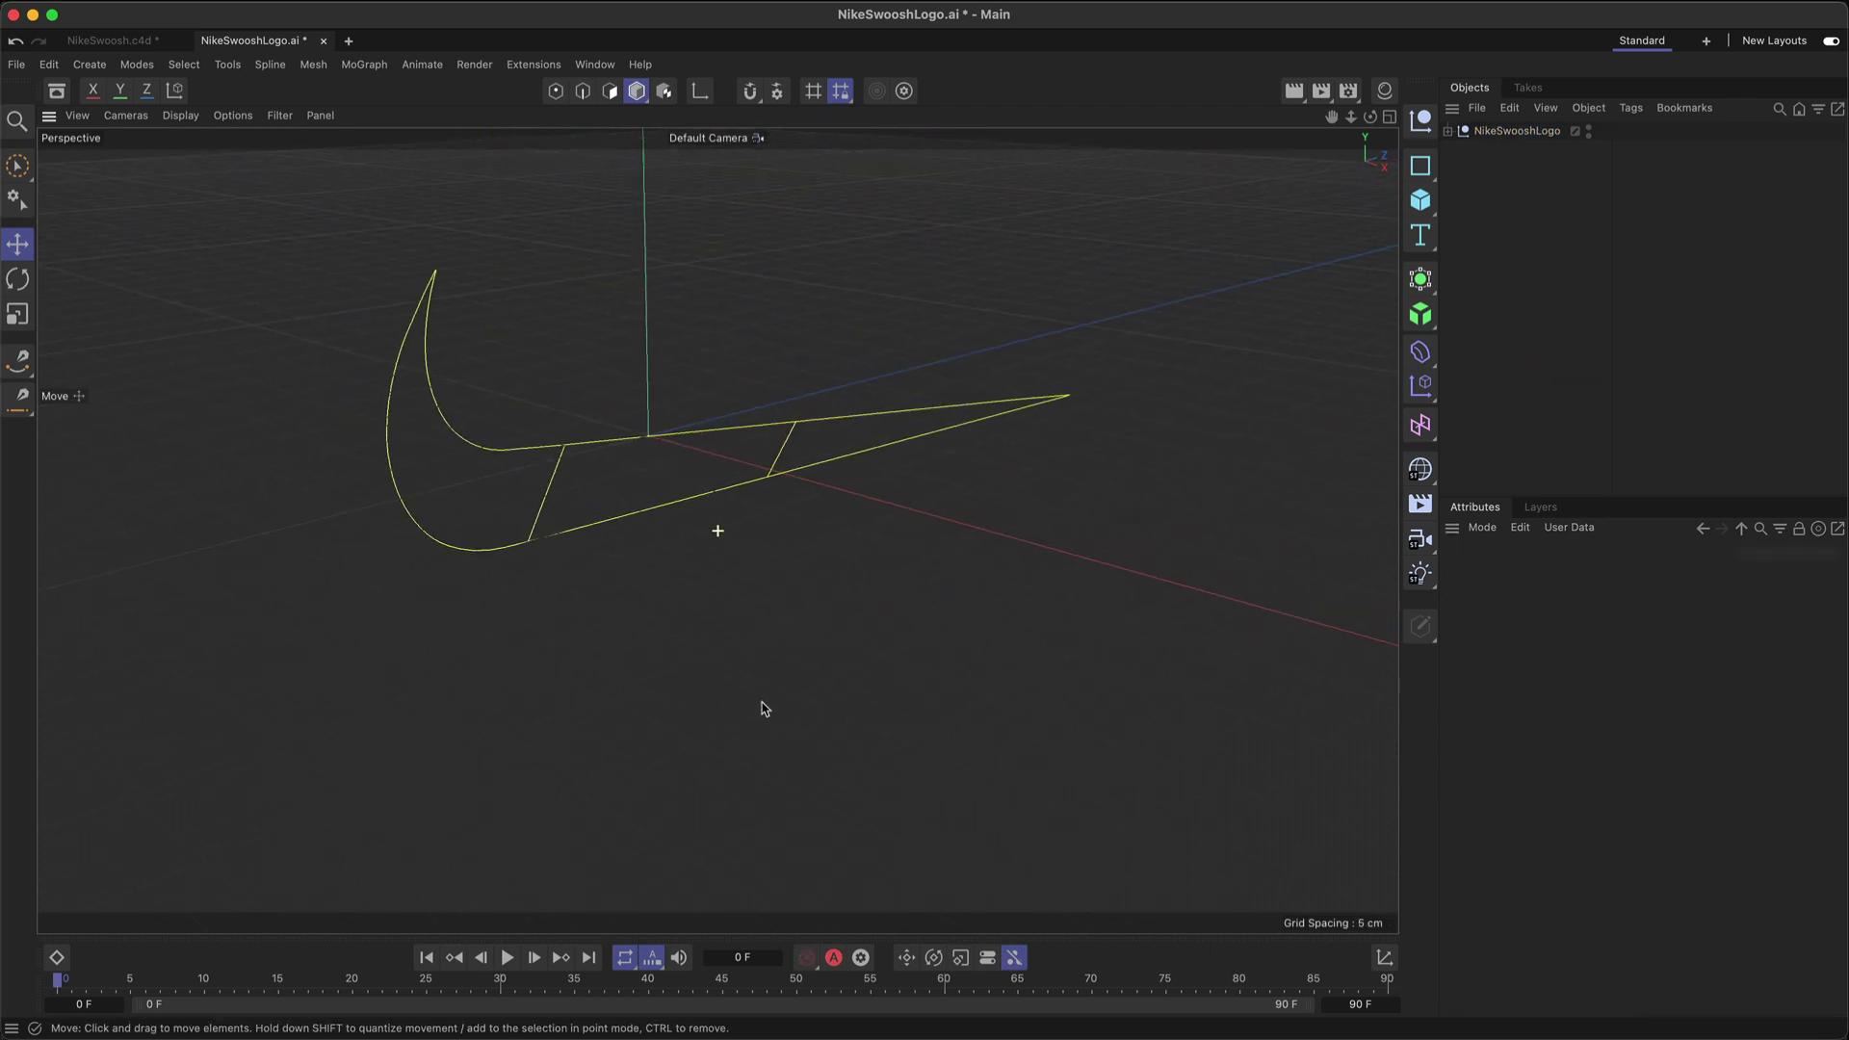
alt+drag(603, 523, 751, 483)
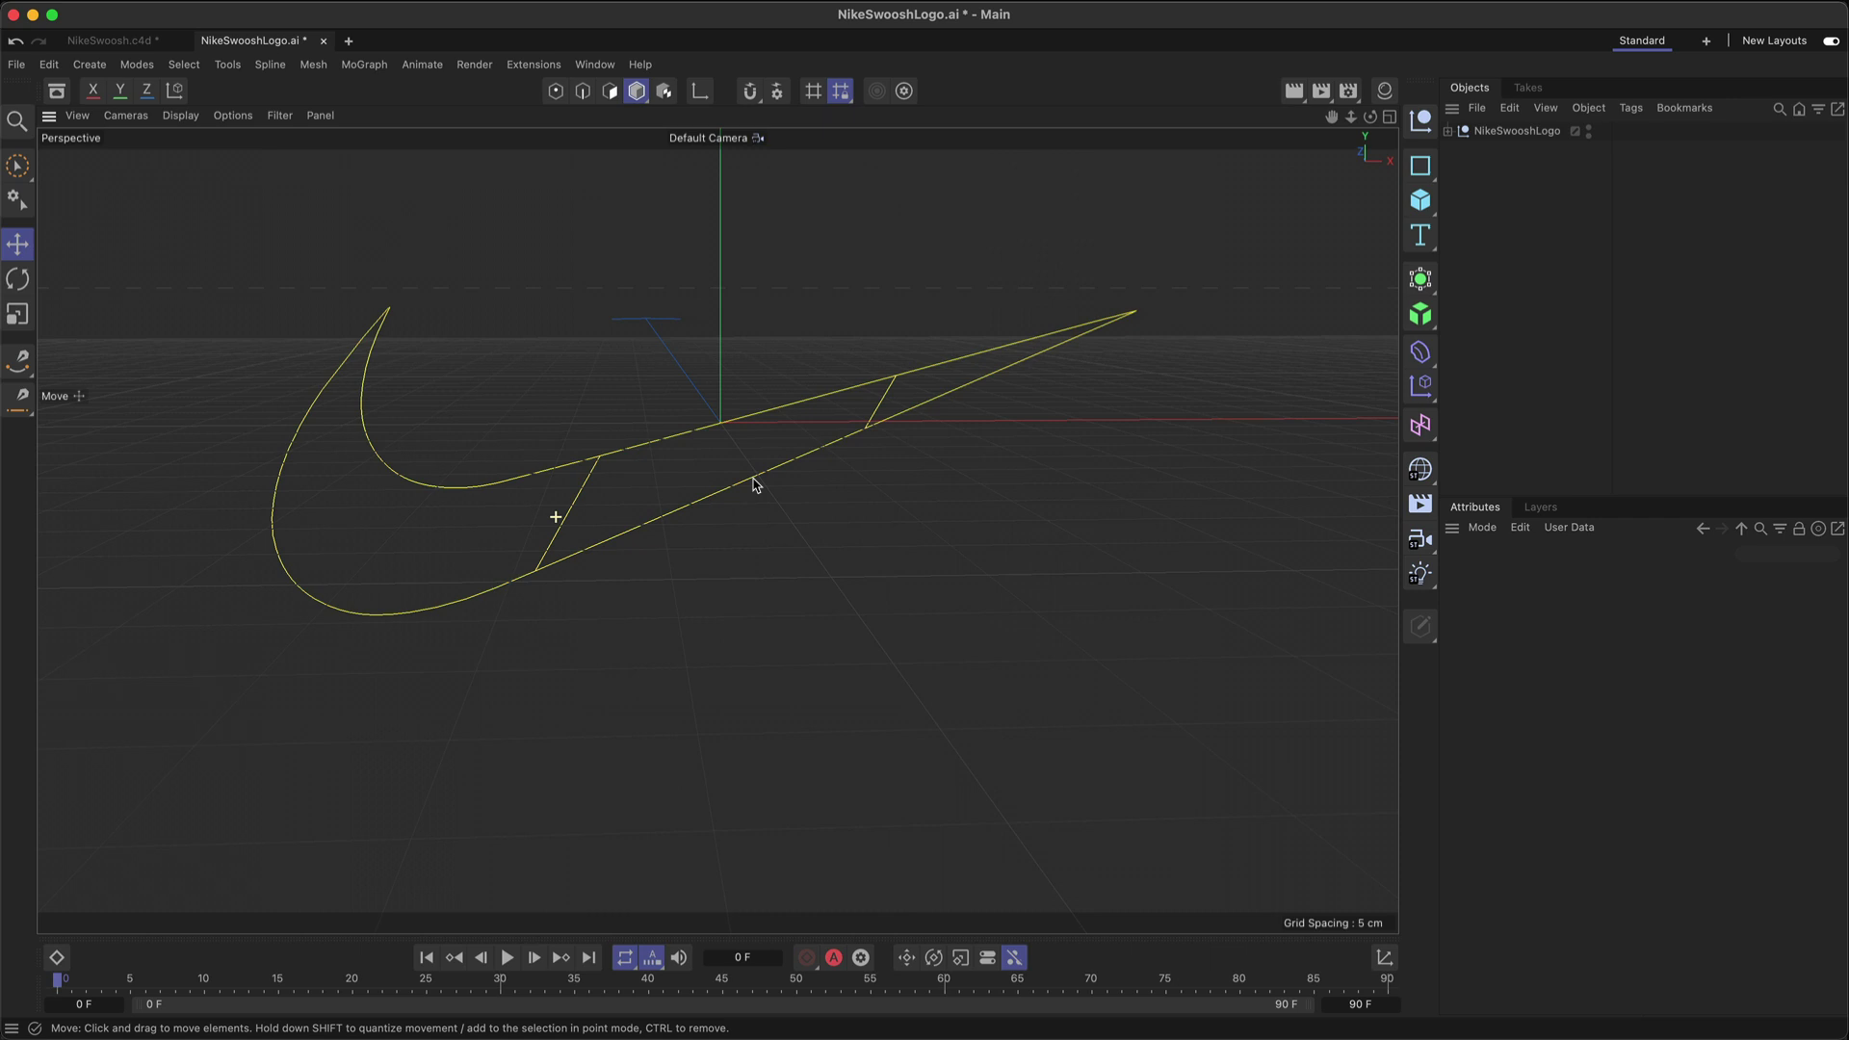
click(1447, 131)
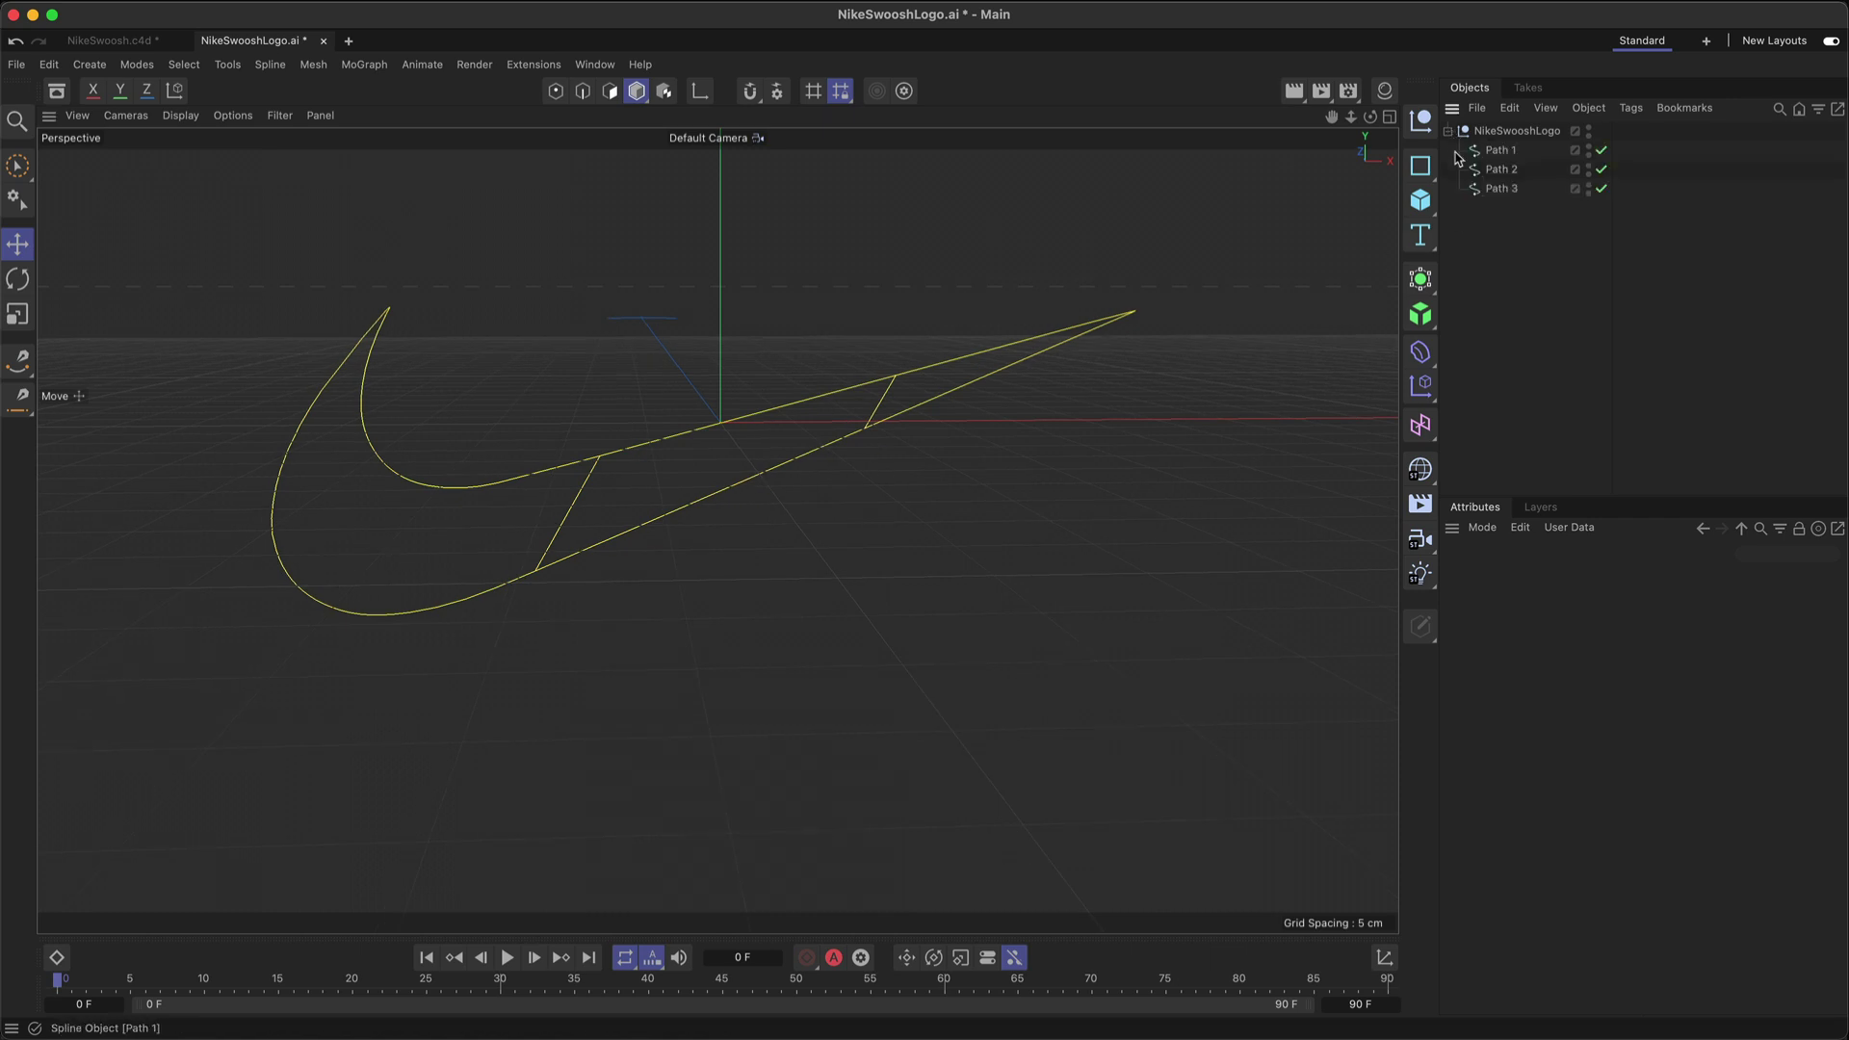
alt+right_drag(702, 346, 645, 653)
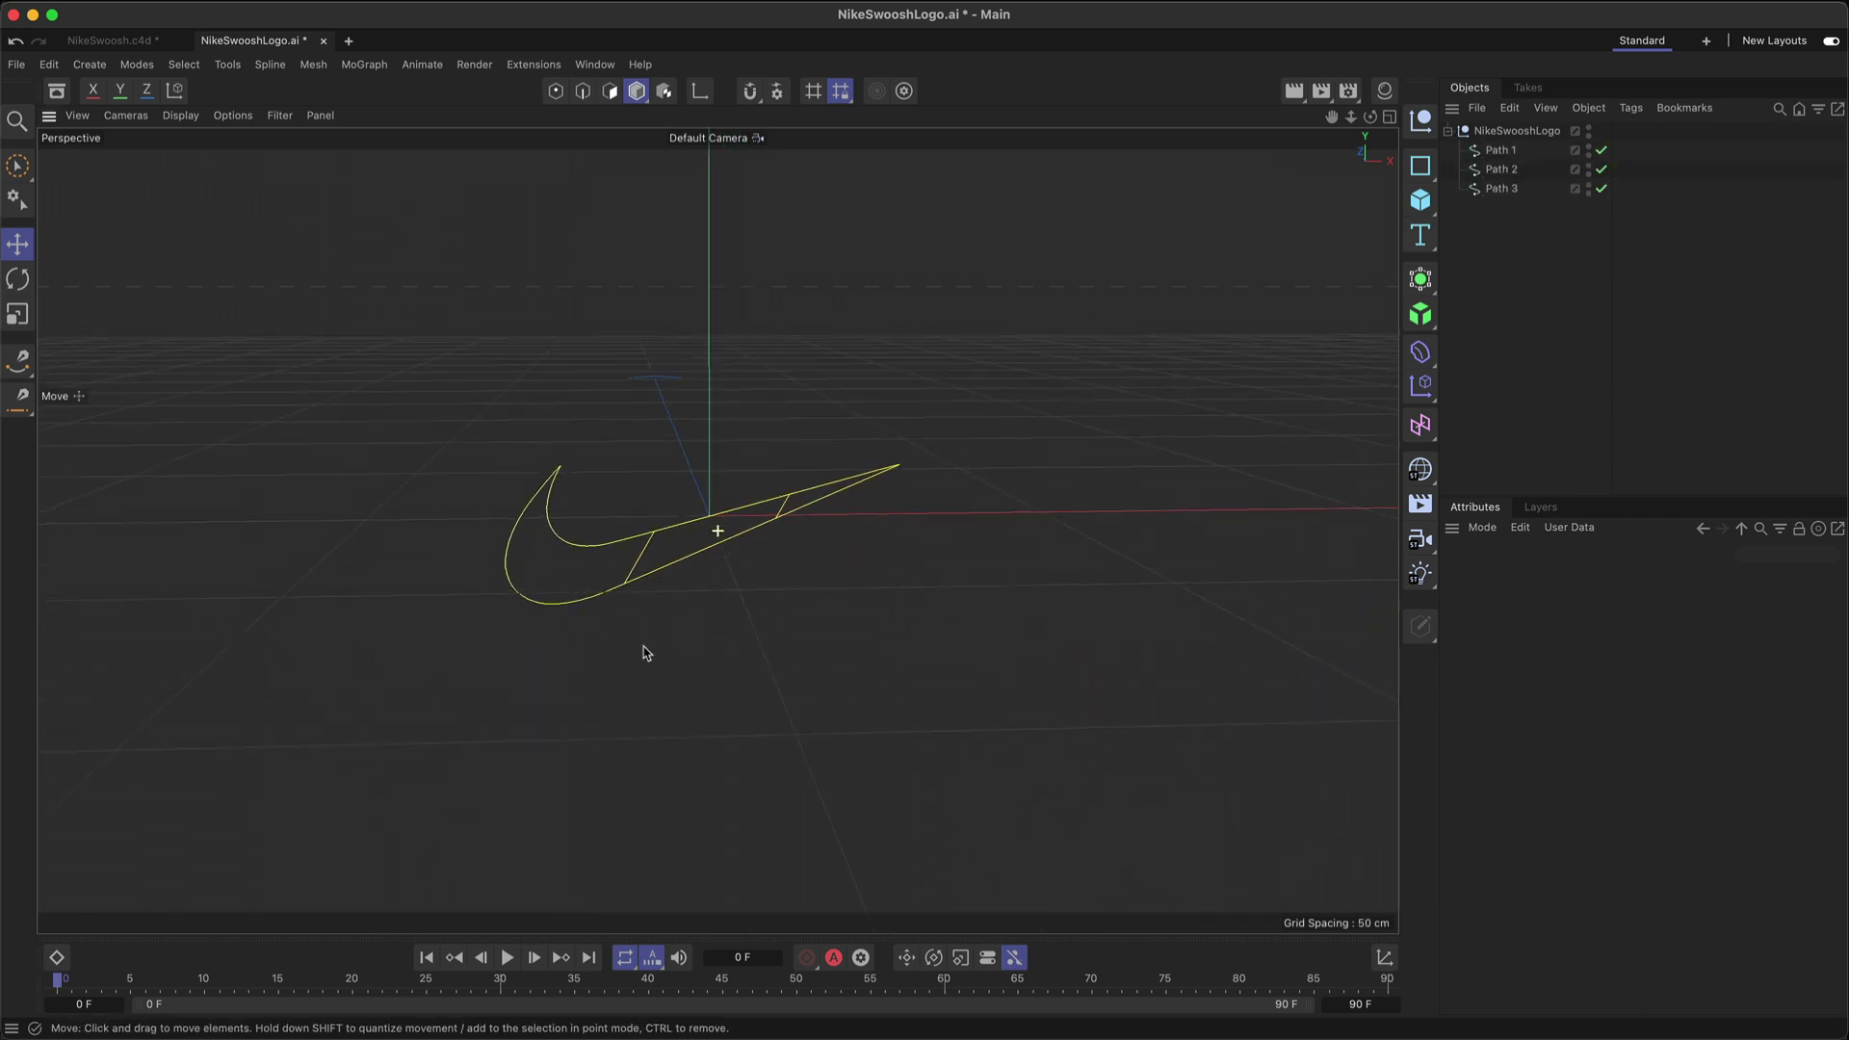
click(1421, 199)
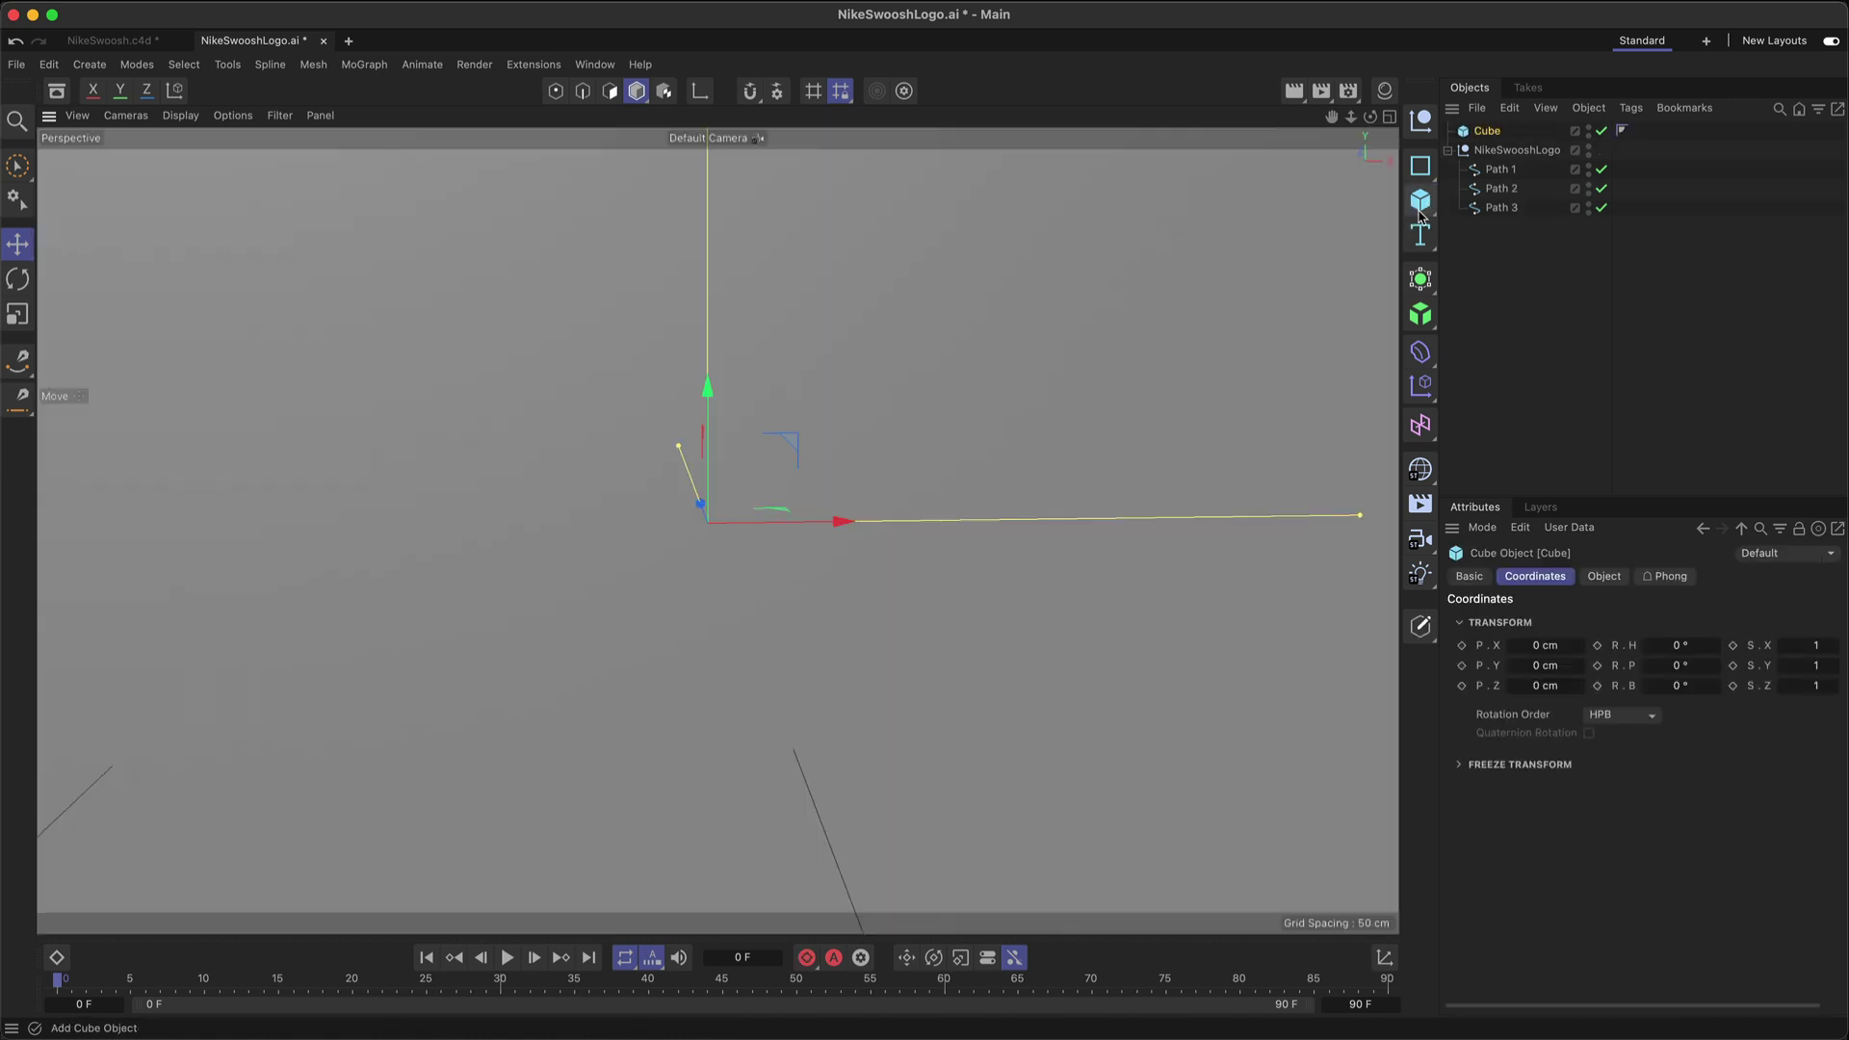
alt+right_drag(1044, 405, 864, 483)
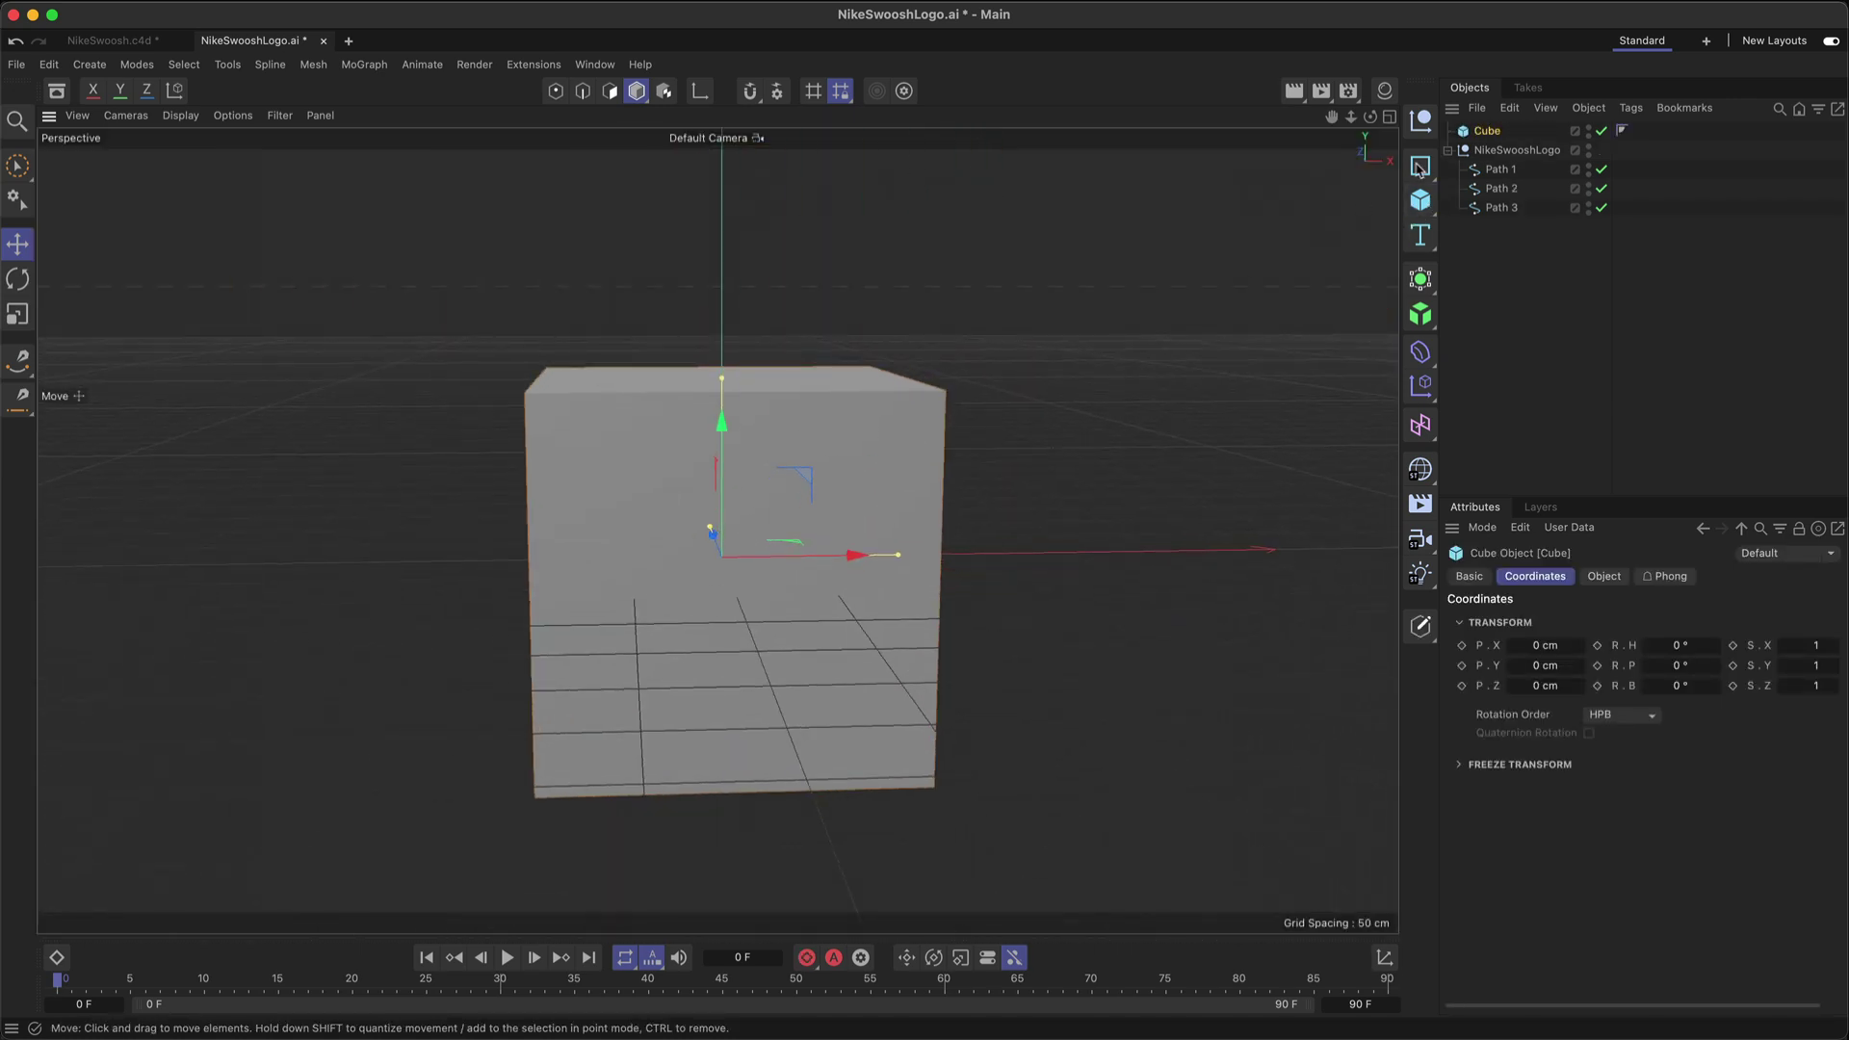
click(1517, 151)
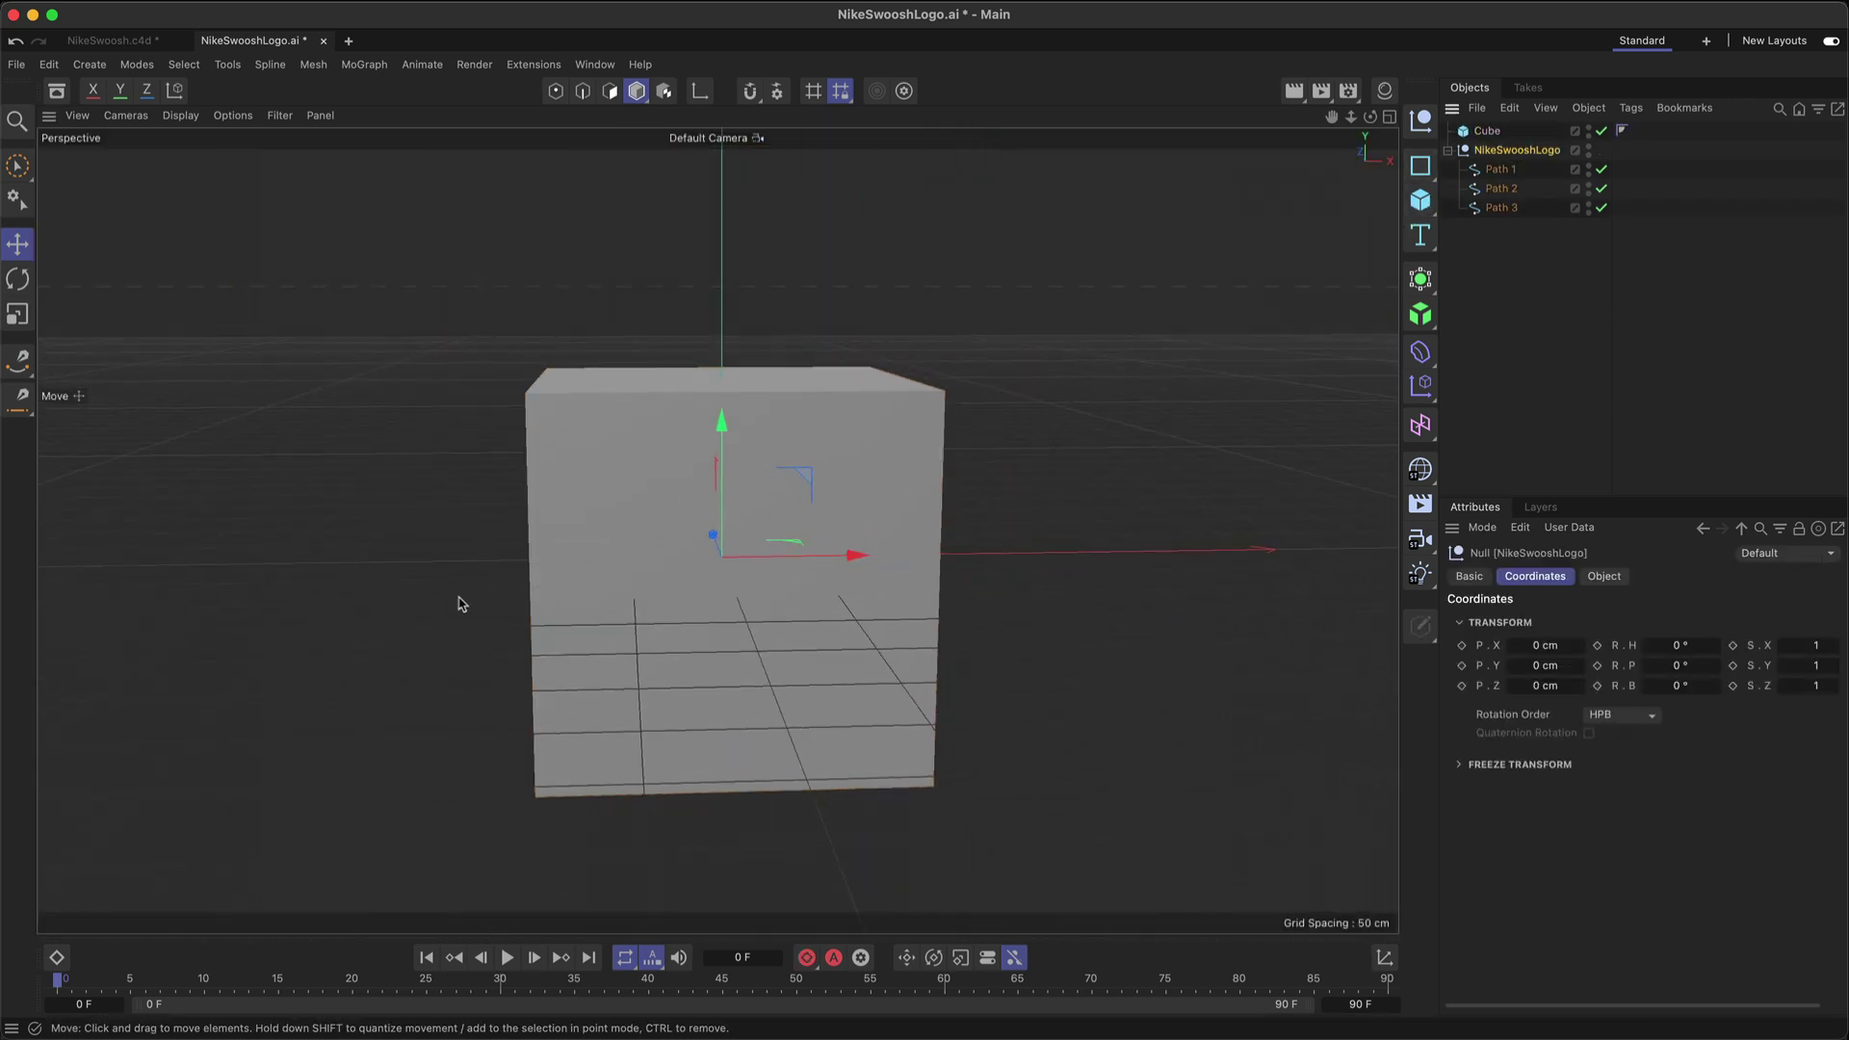
key(t)
drag(540, 568, 715, 524)
key(e)
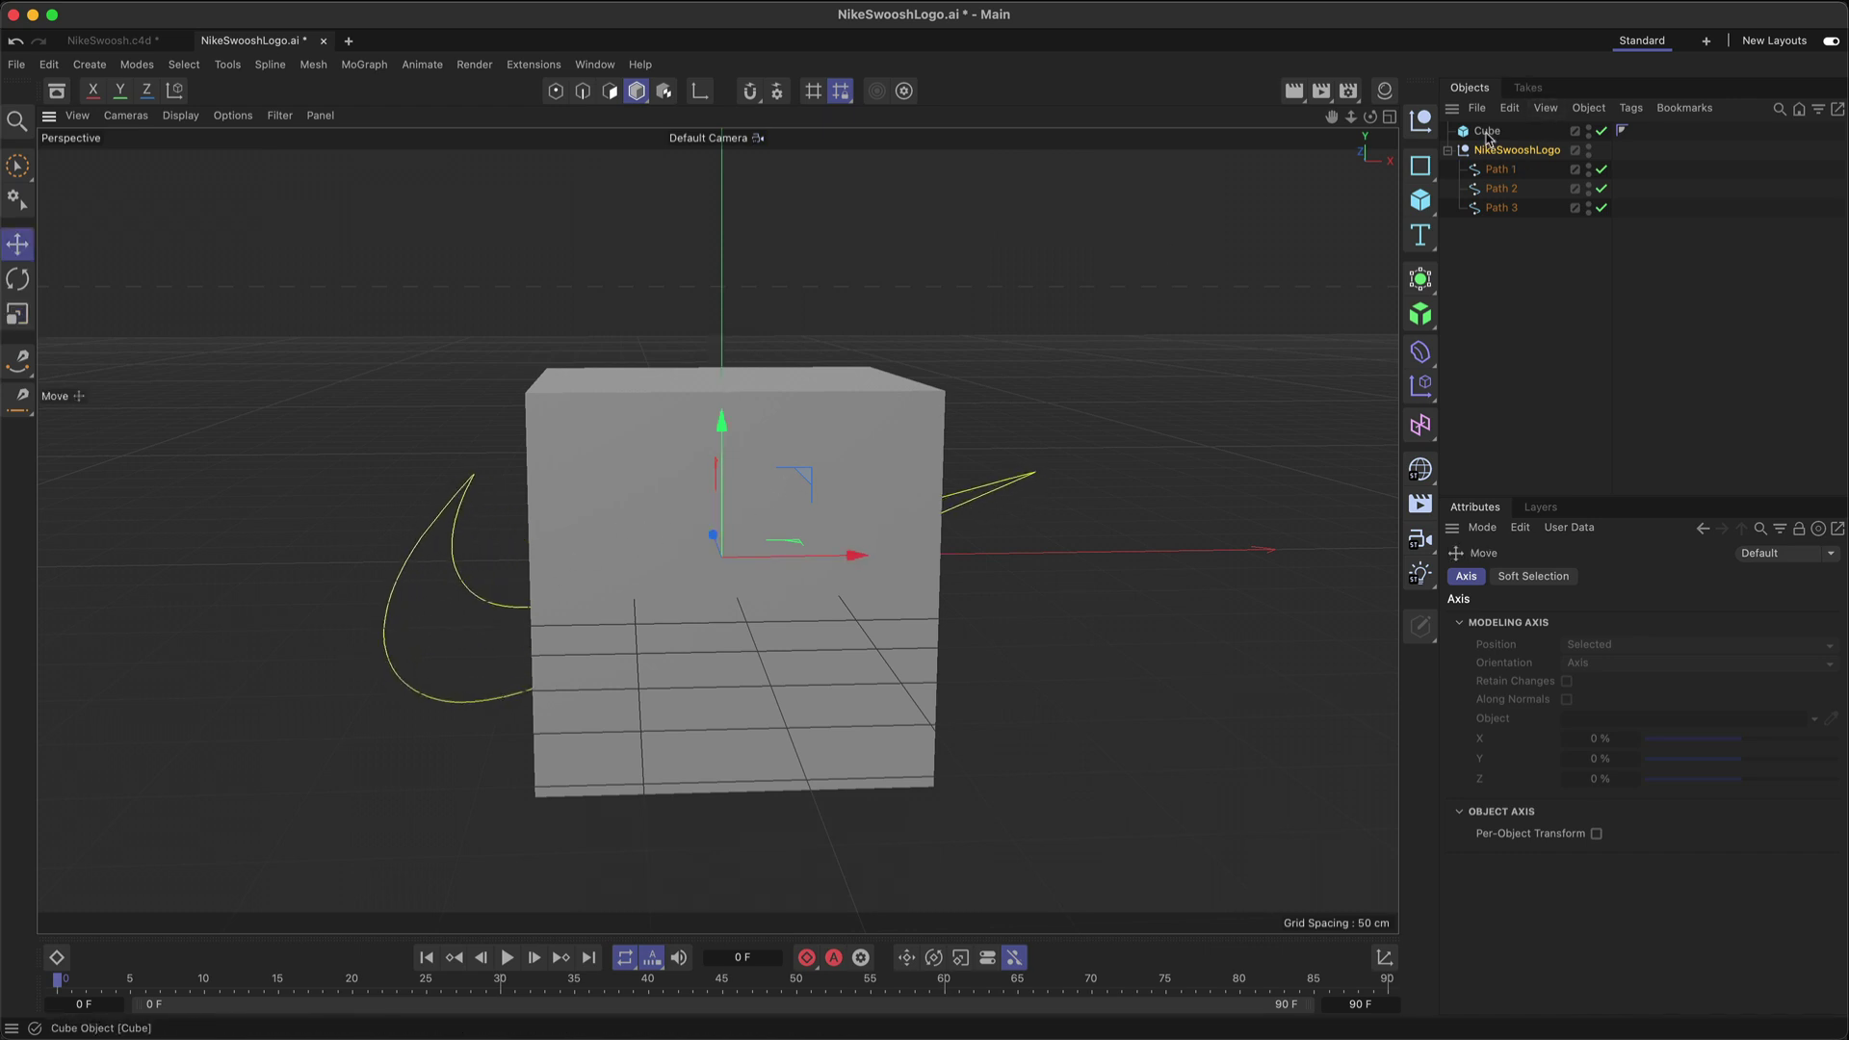
Step: Delete the reference cube, move the swoosh group into NikeSwoosh.c4d and raise it above the backdrop
click(1489, 133)
key(Delete)
click(1510, 135)
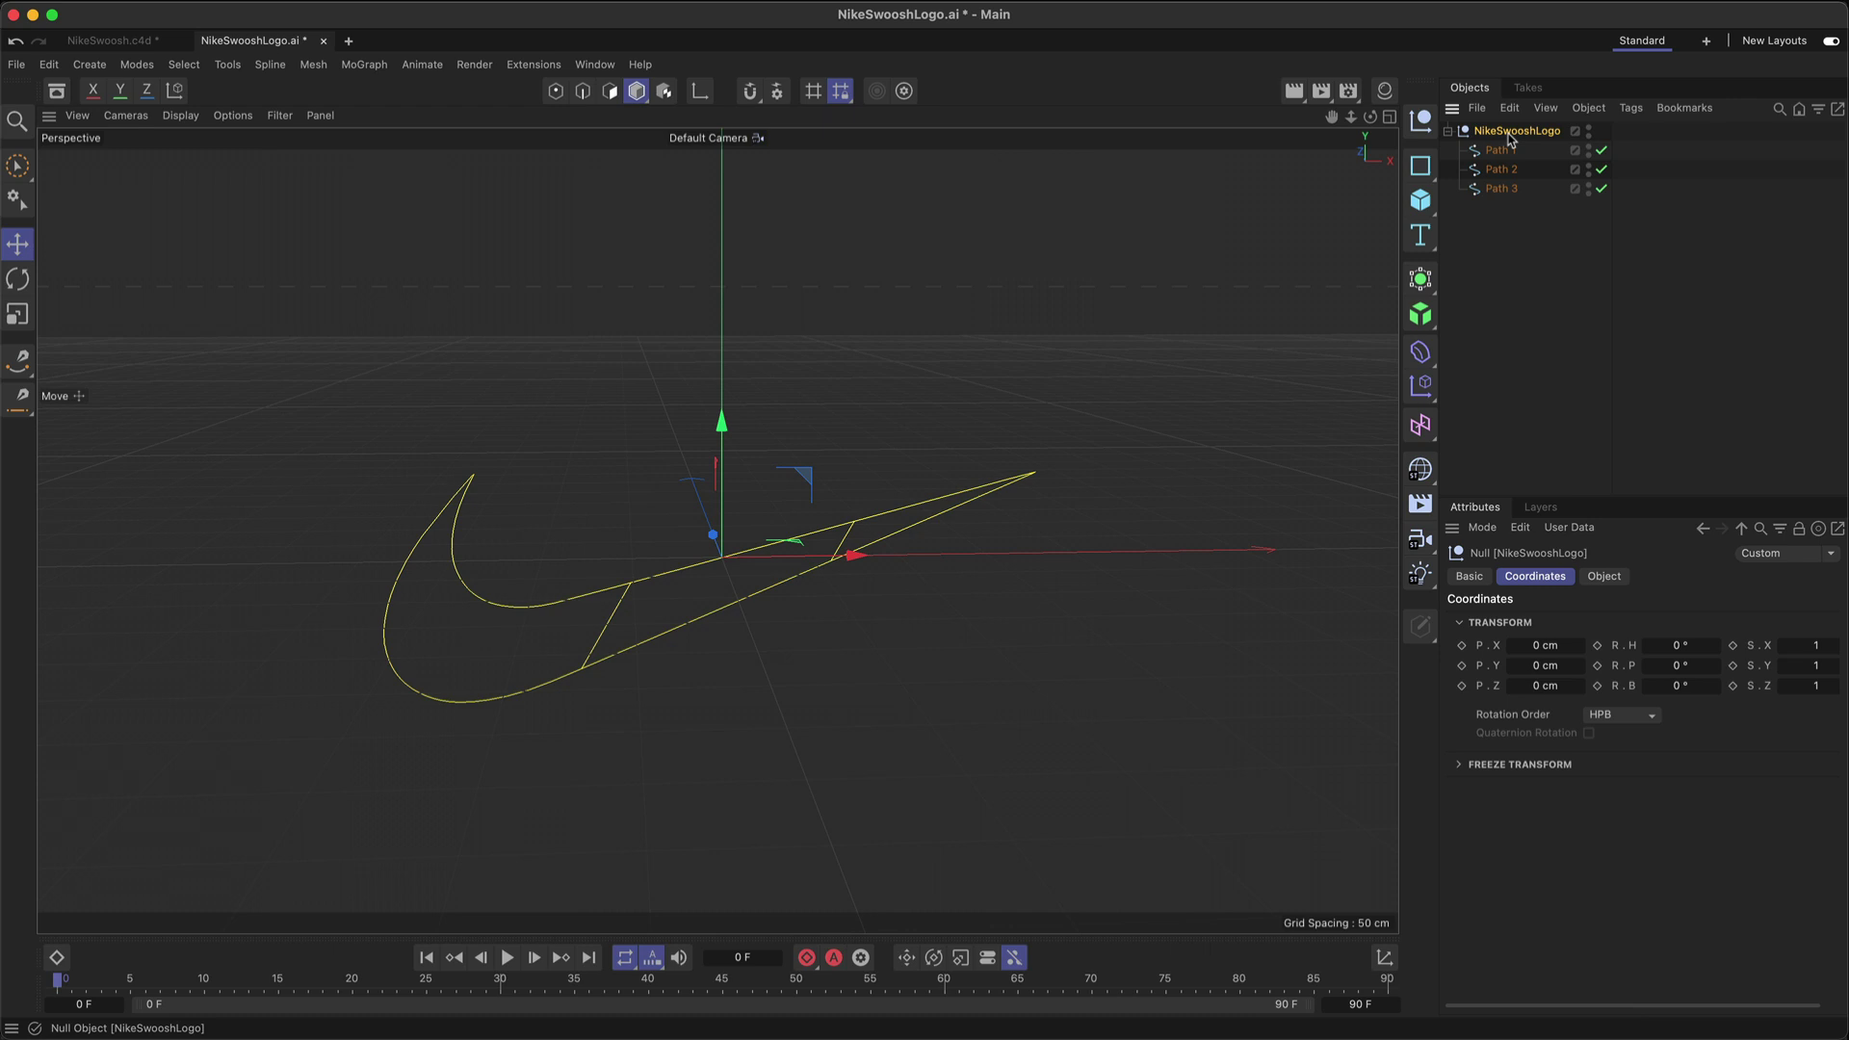
drag(1511, 140, 800, 408)
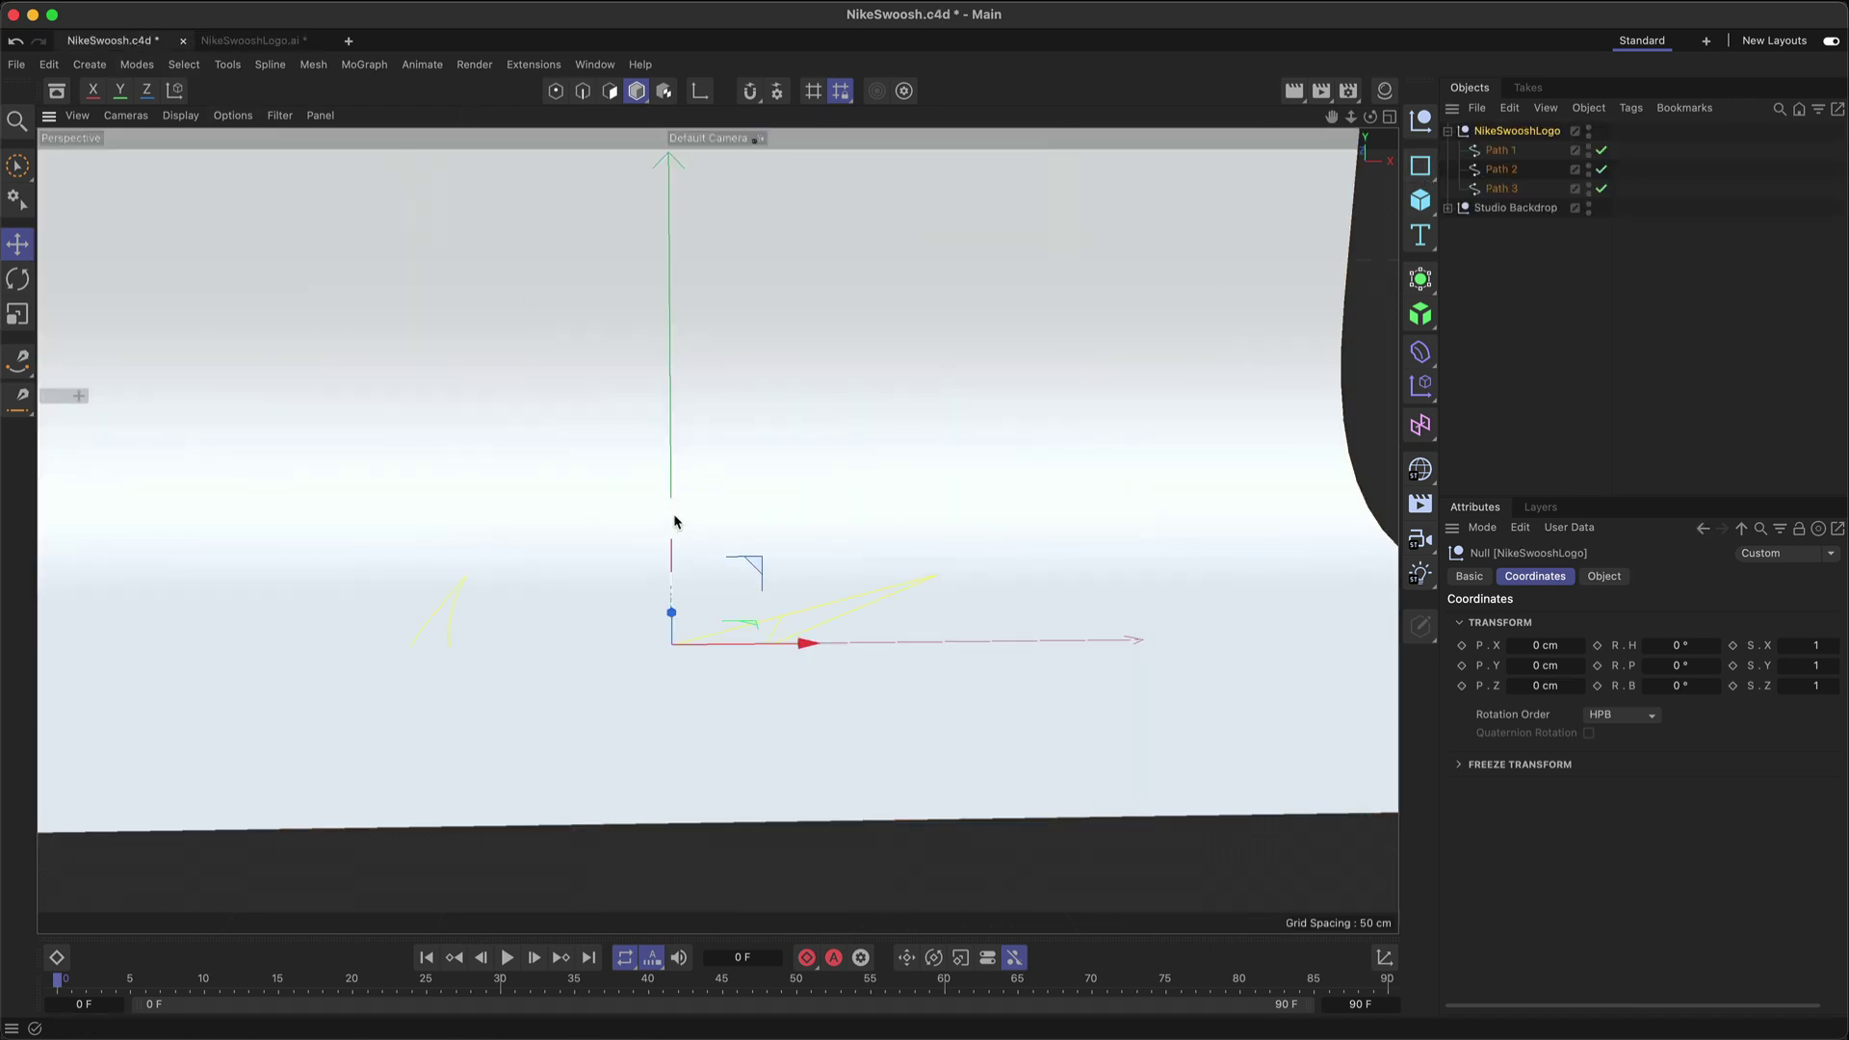
drag(672, 518, 674, 396)
Step: Give Path 1, Path 2 and Path 3 a custom near-black display colour
click(1500, 150)
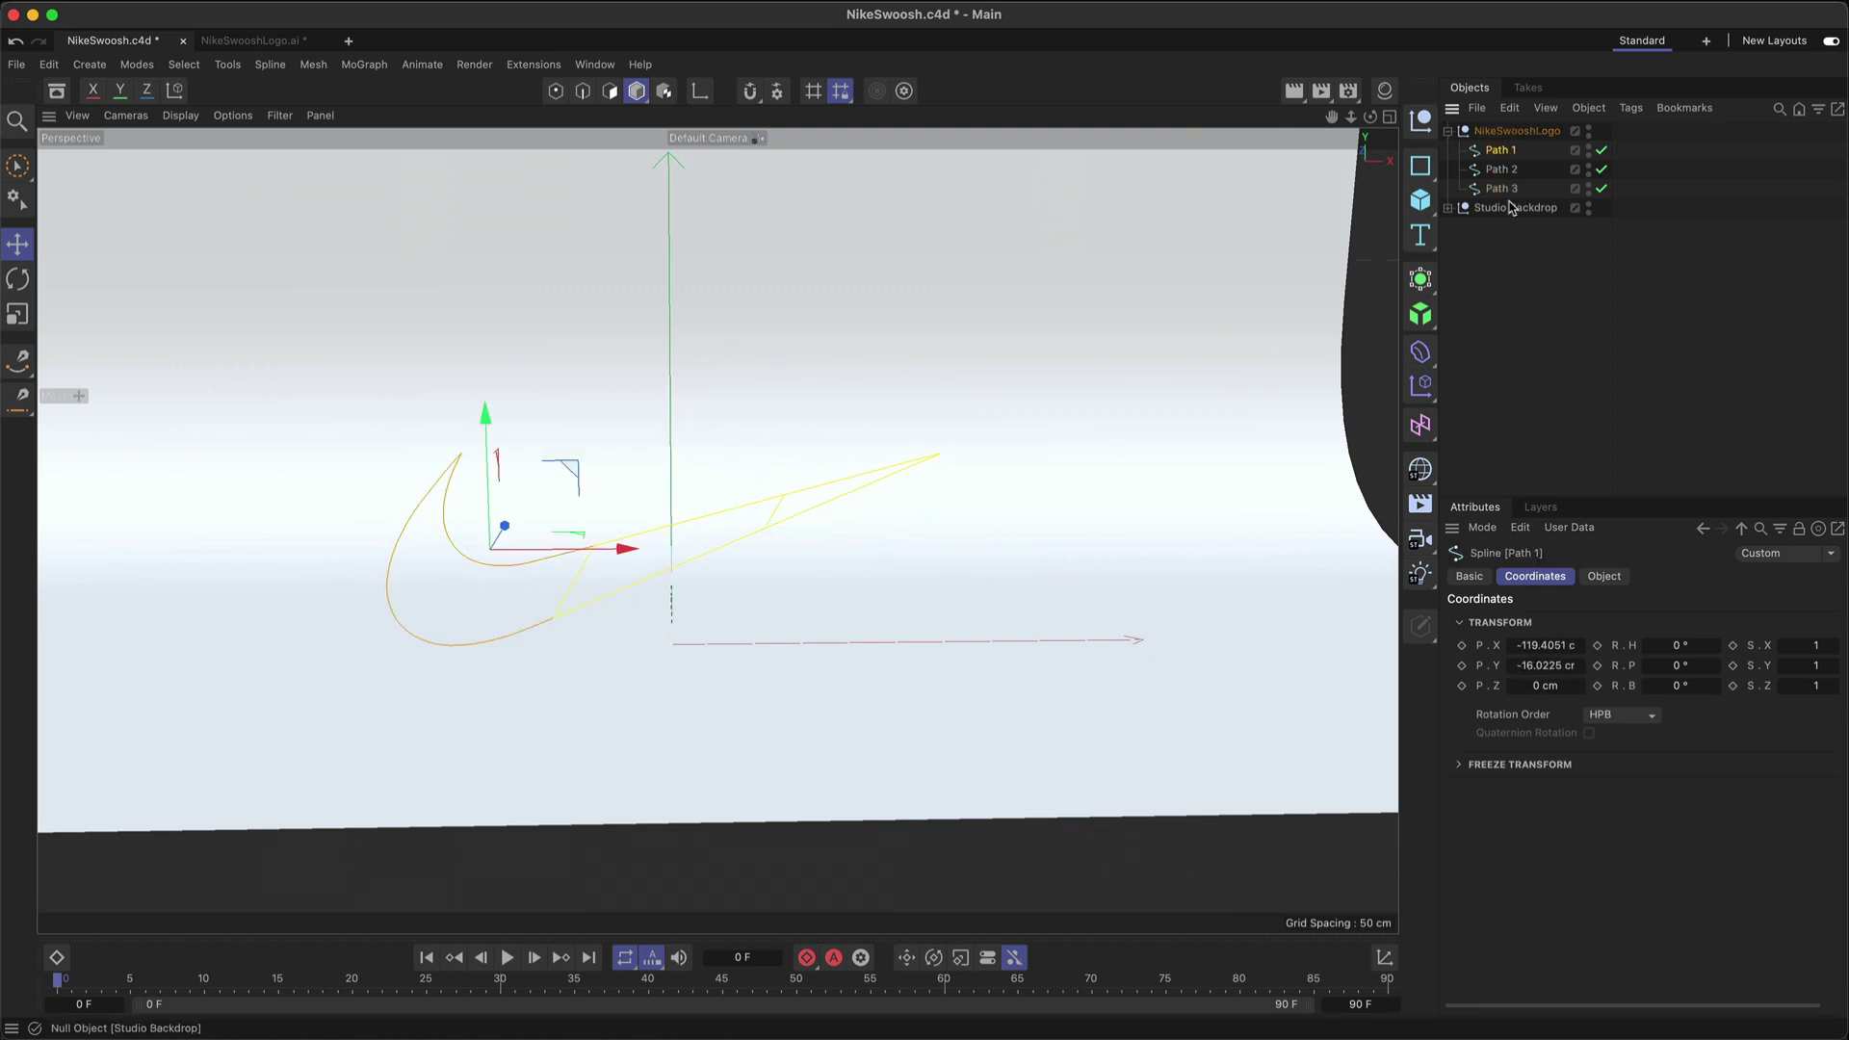
shift+click(1502, 189)
click(1470, 576)
click(1623, 750)
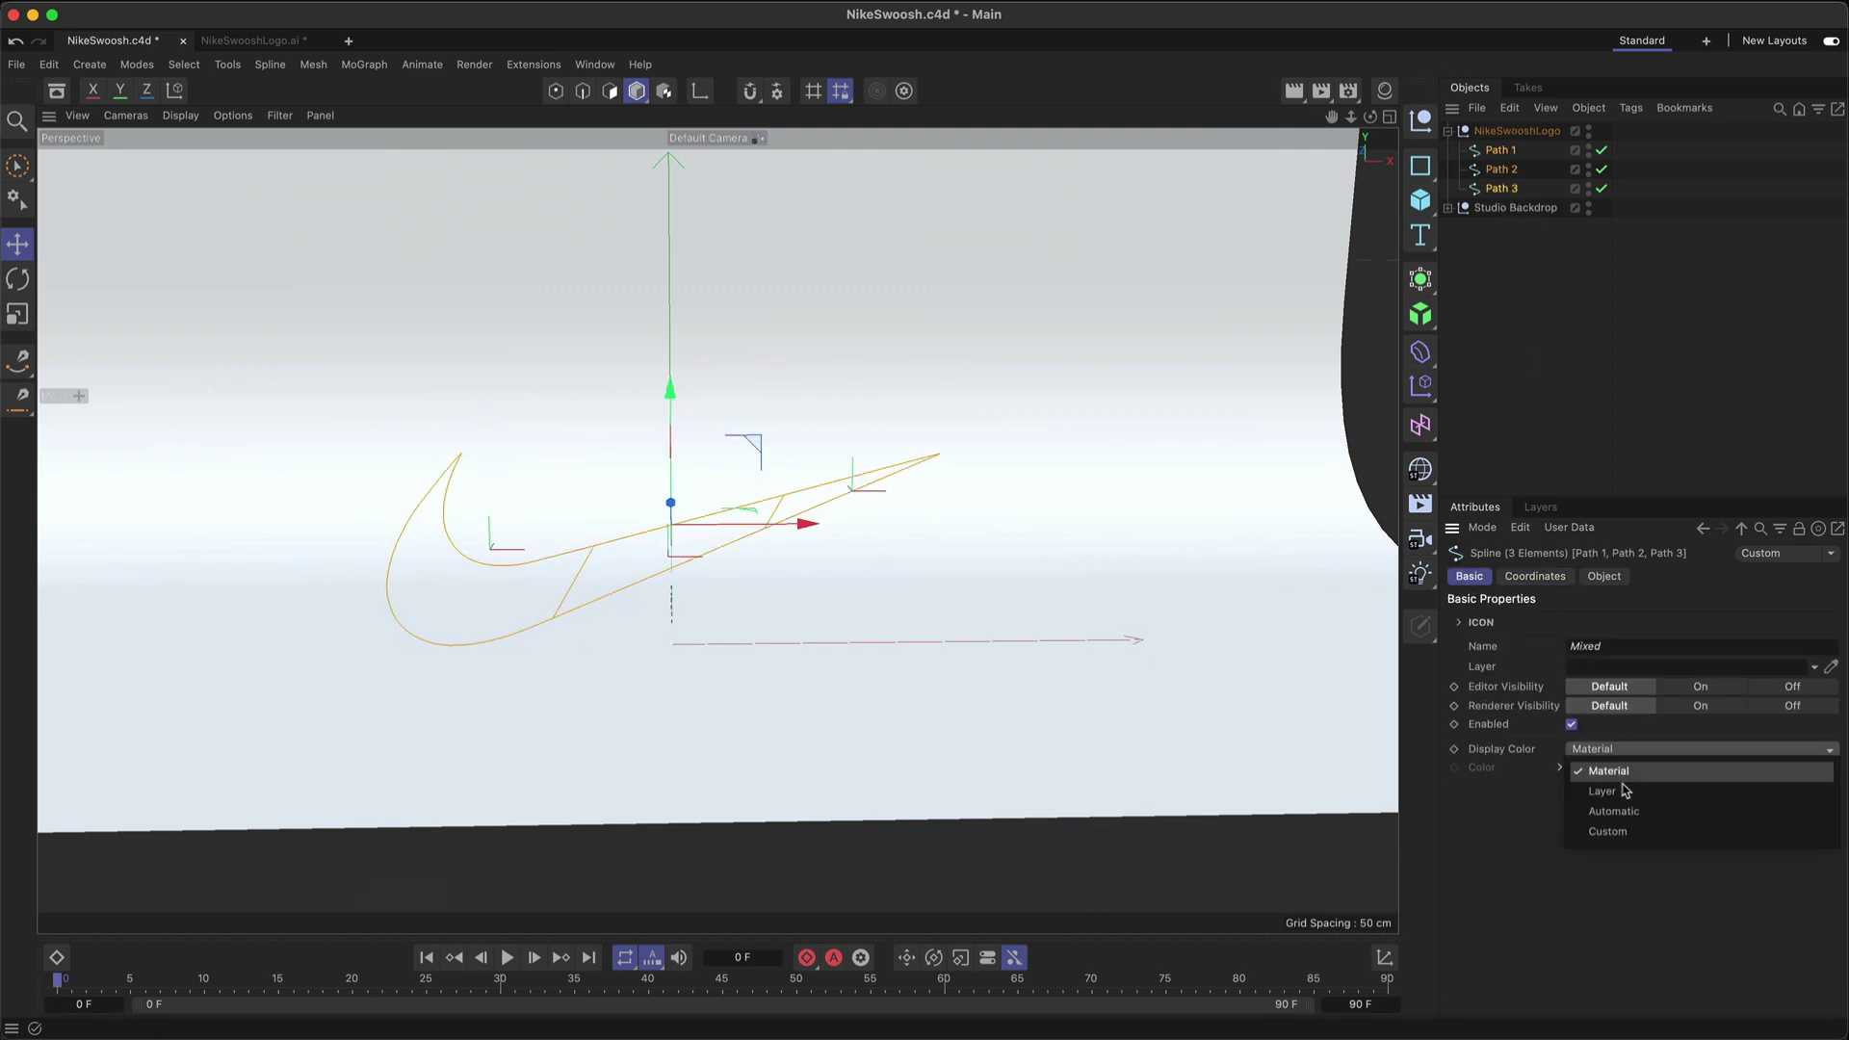
click(1627, 811)
click(1605, 767)
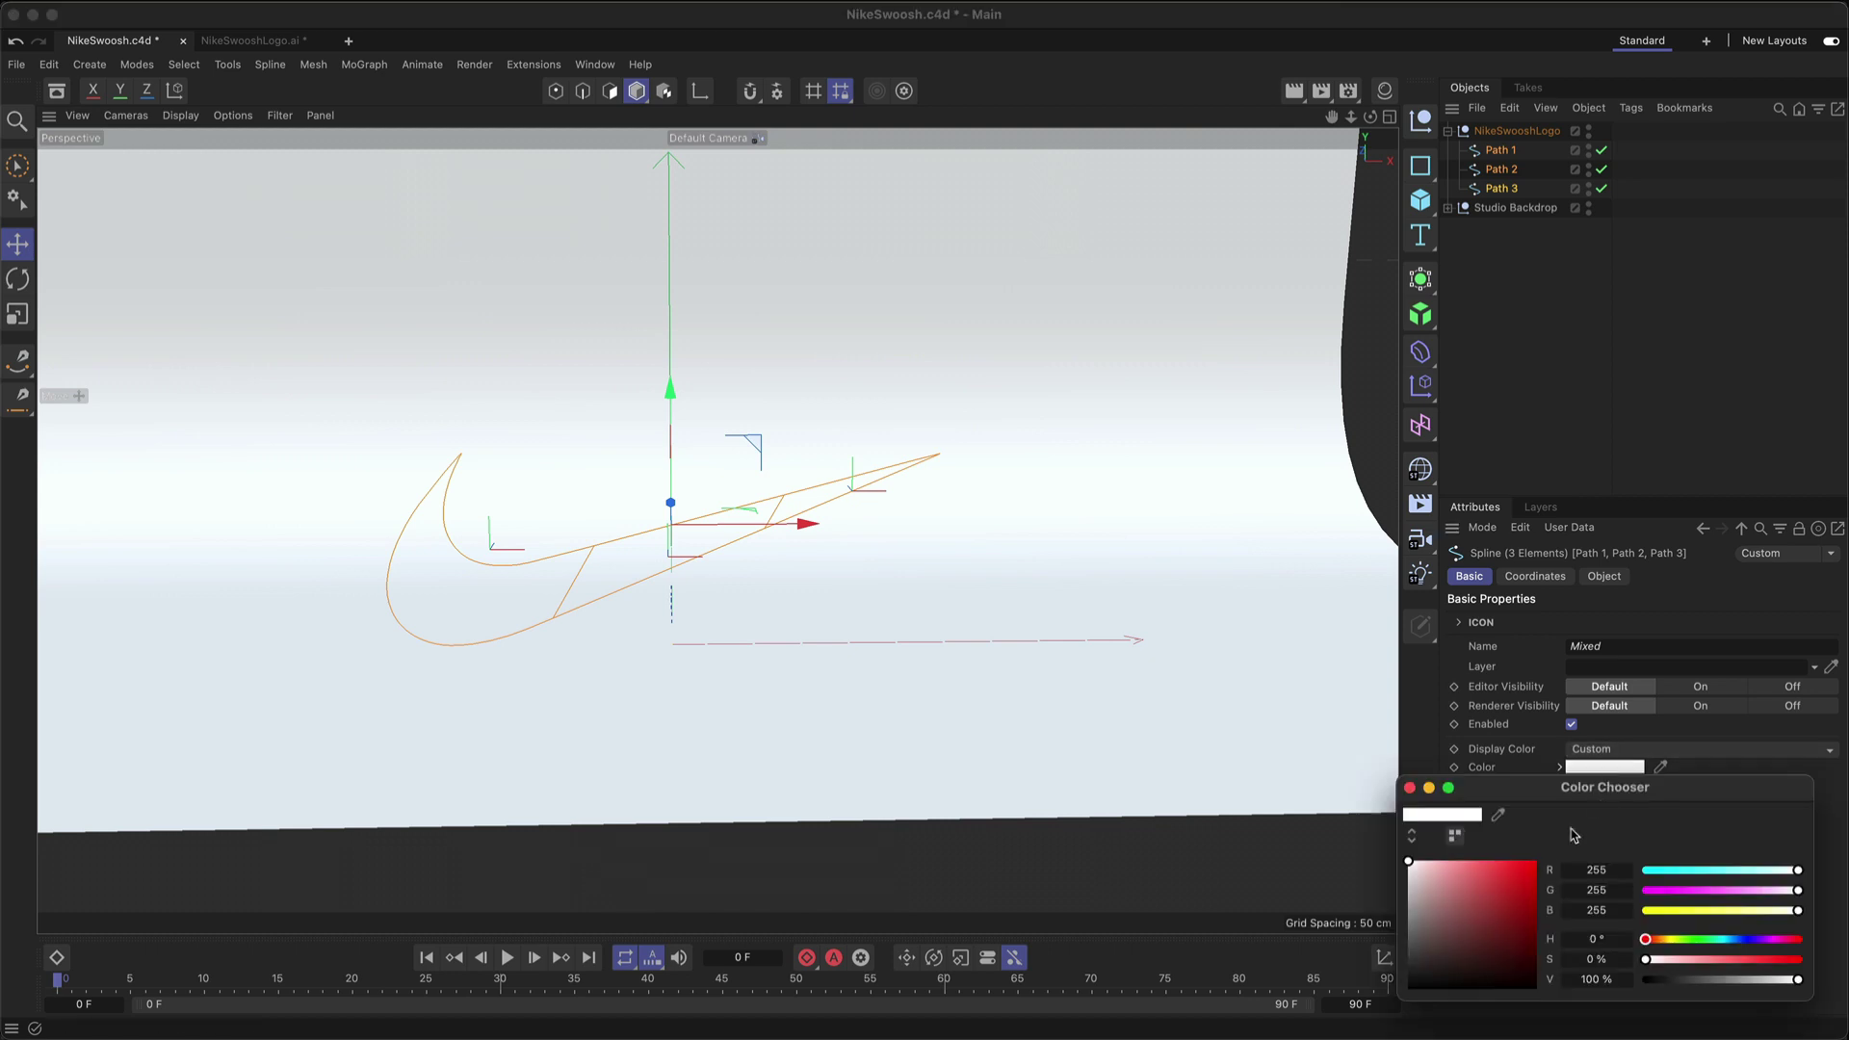
click(1408, 788)
click(1605, 348)
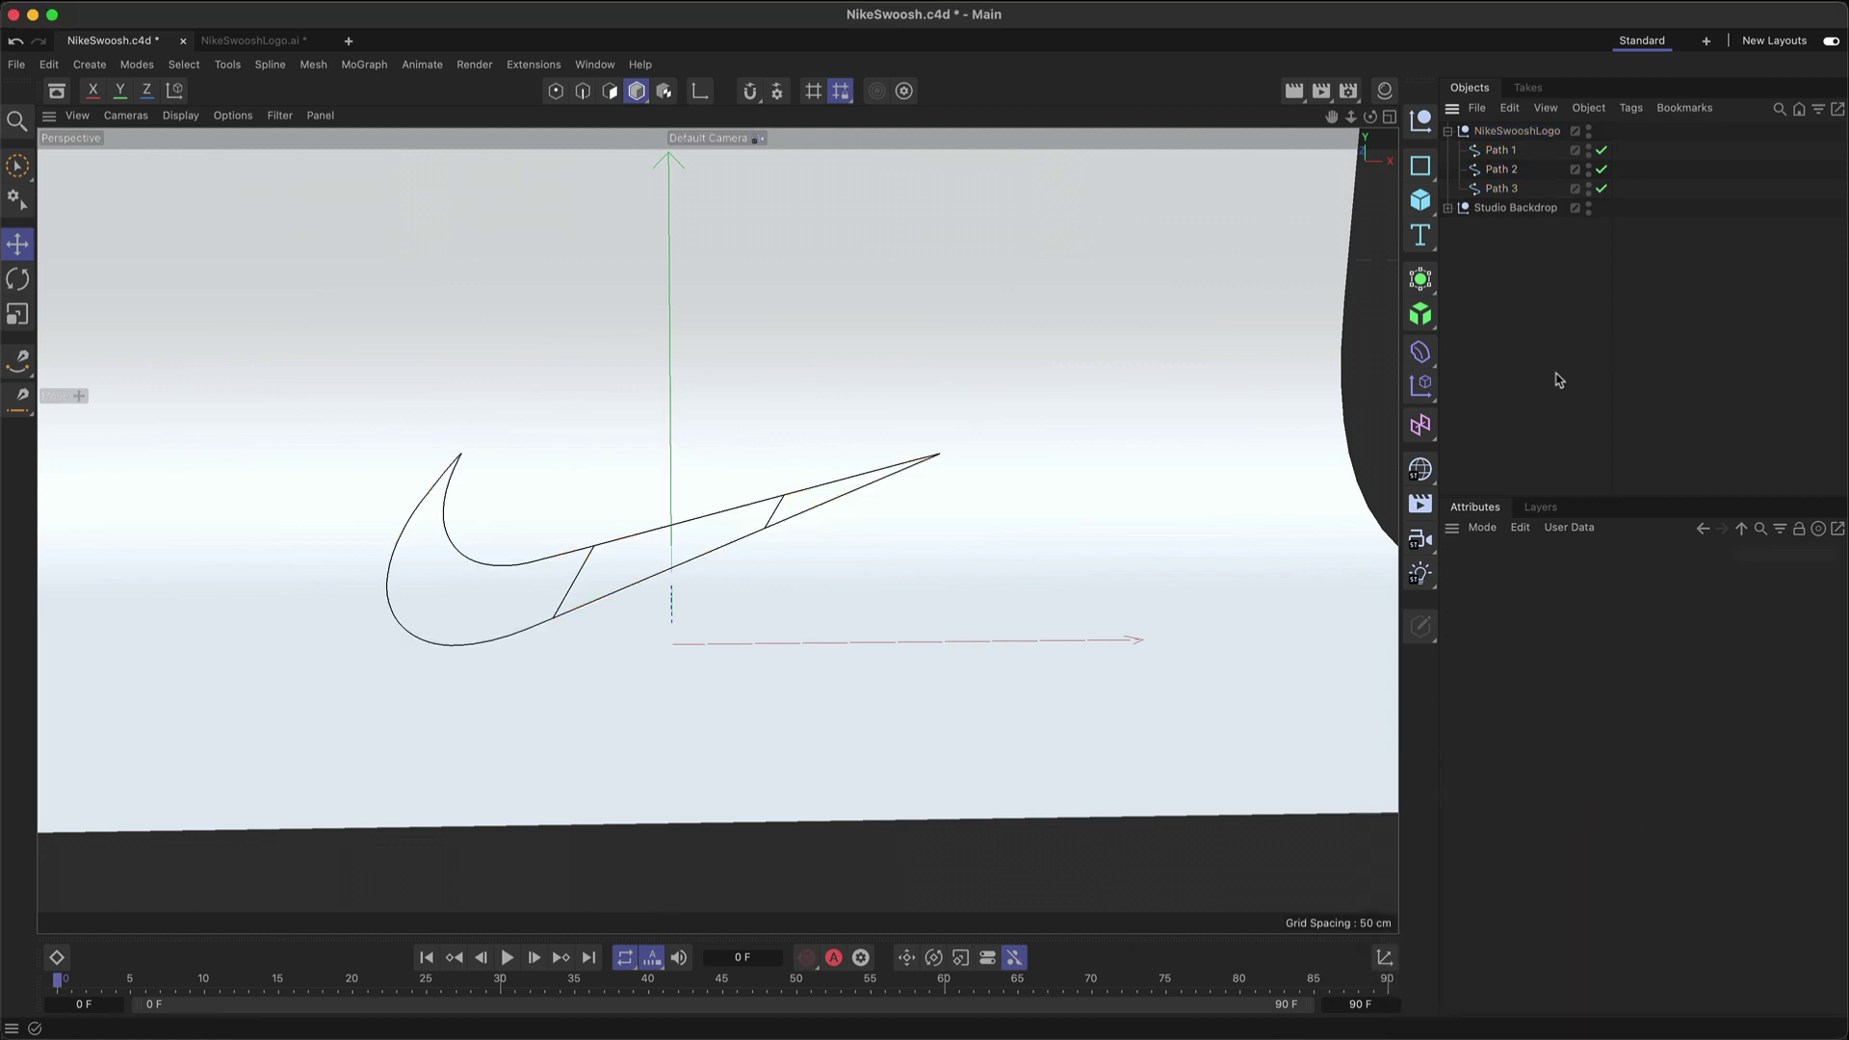
mouse_move(677, 549)
alt+mouse_down()
mouse_move(788, 541)
mouse_move(632, 541)
mouse_move(704, 537)
alt+mouse_up()
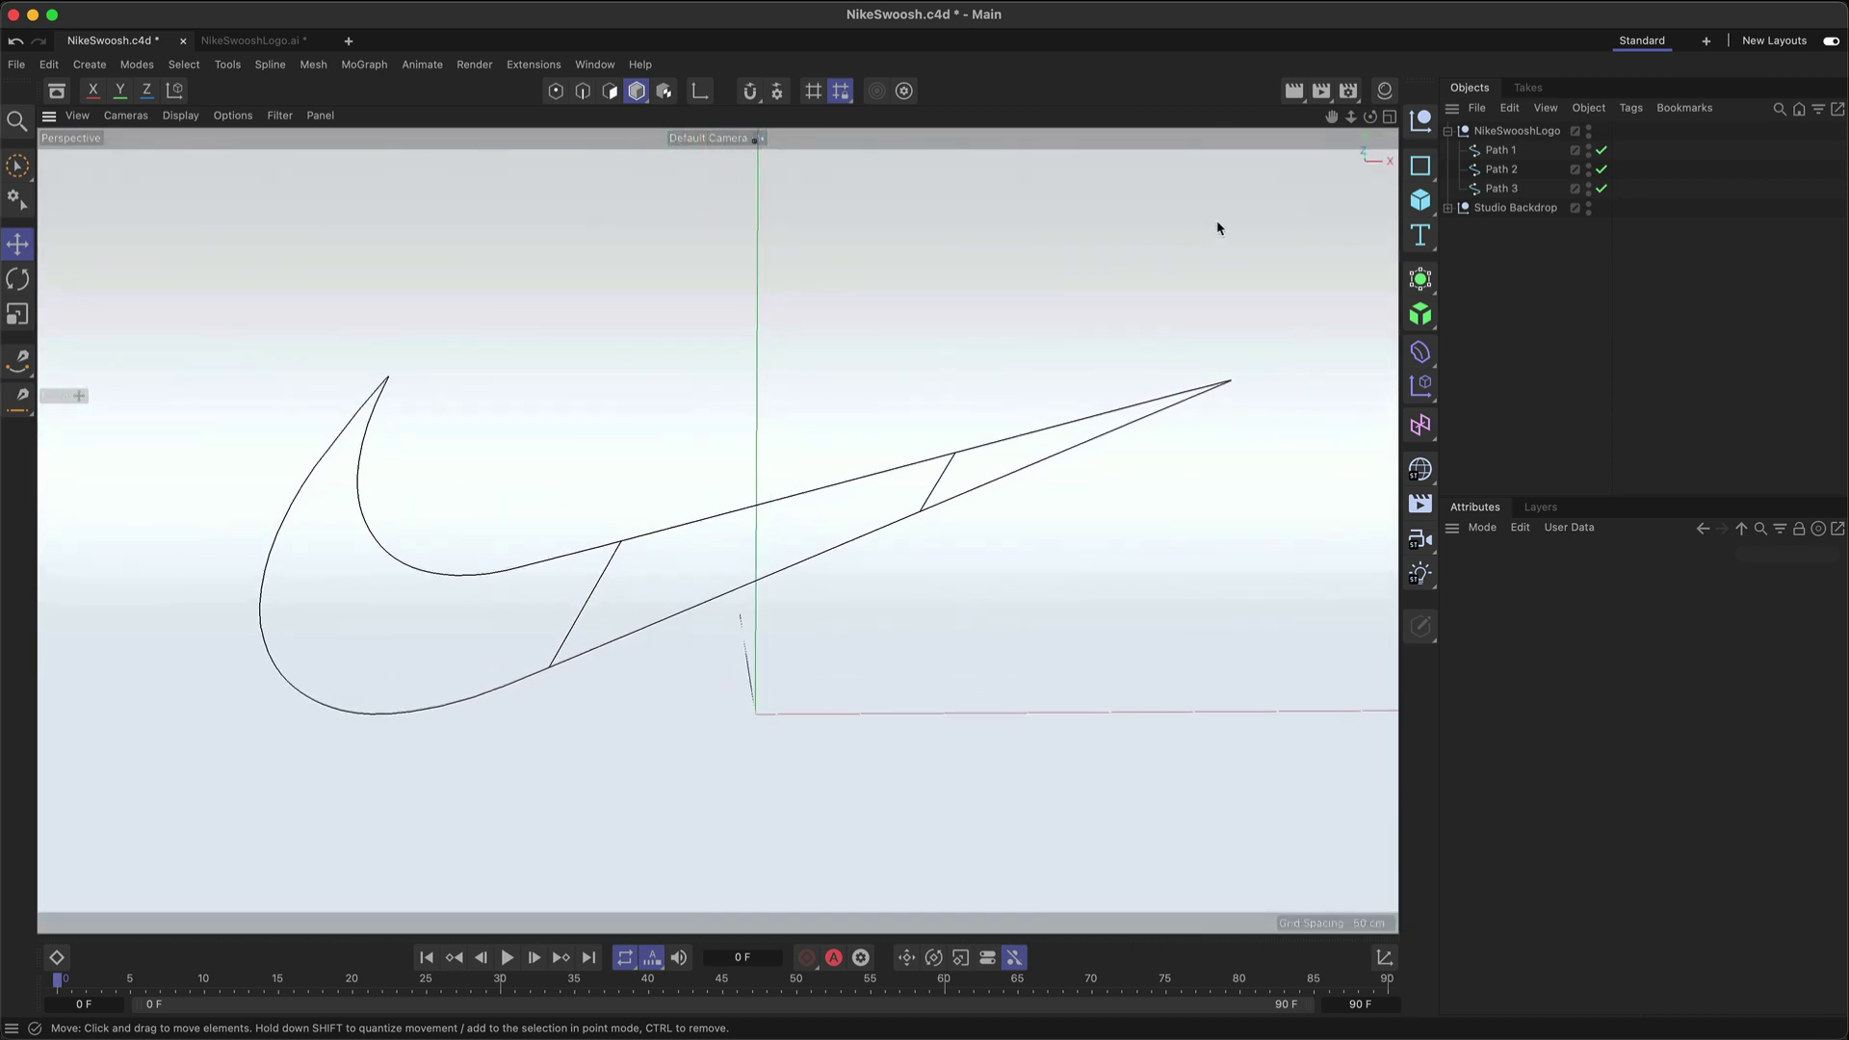
Step: Delete the Studio Backdrop Gradient material and check the plain grey backdrop in a test render
click(1384, 91)
click(1163, 188)
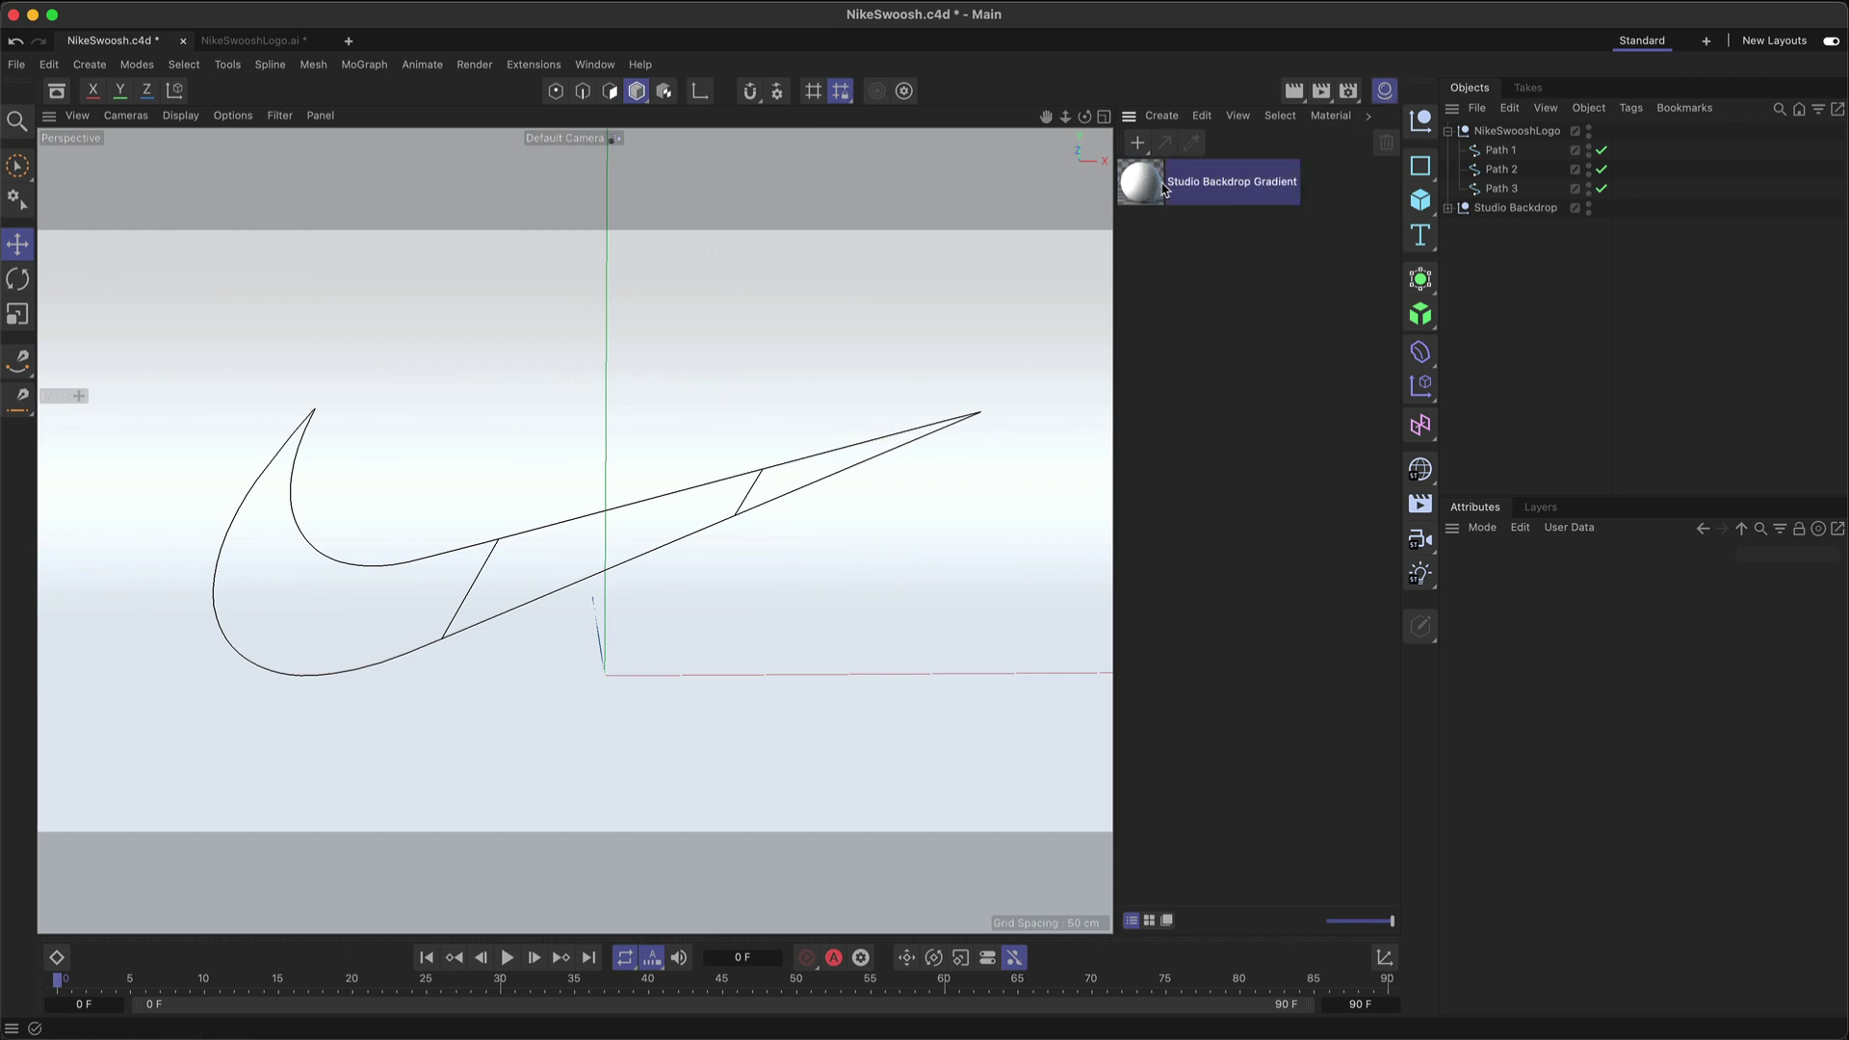
key(Delete)
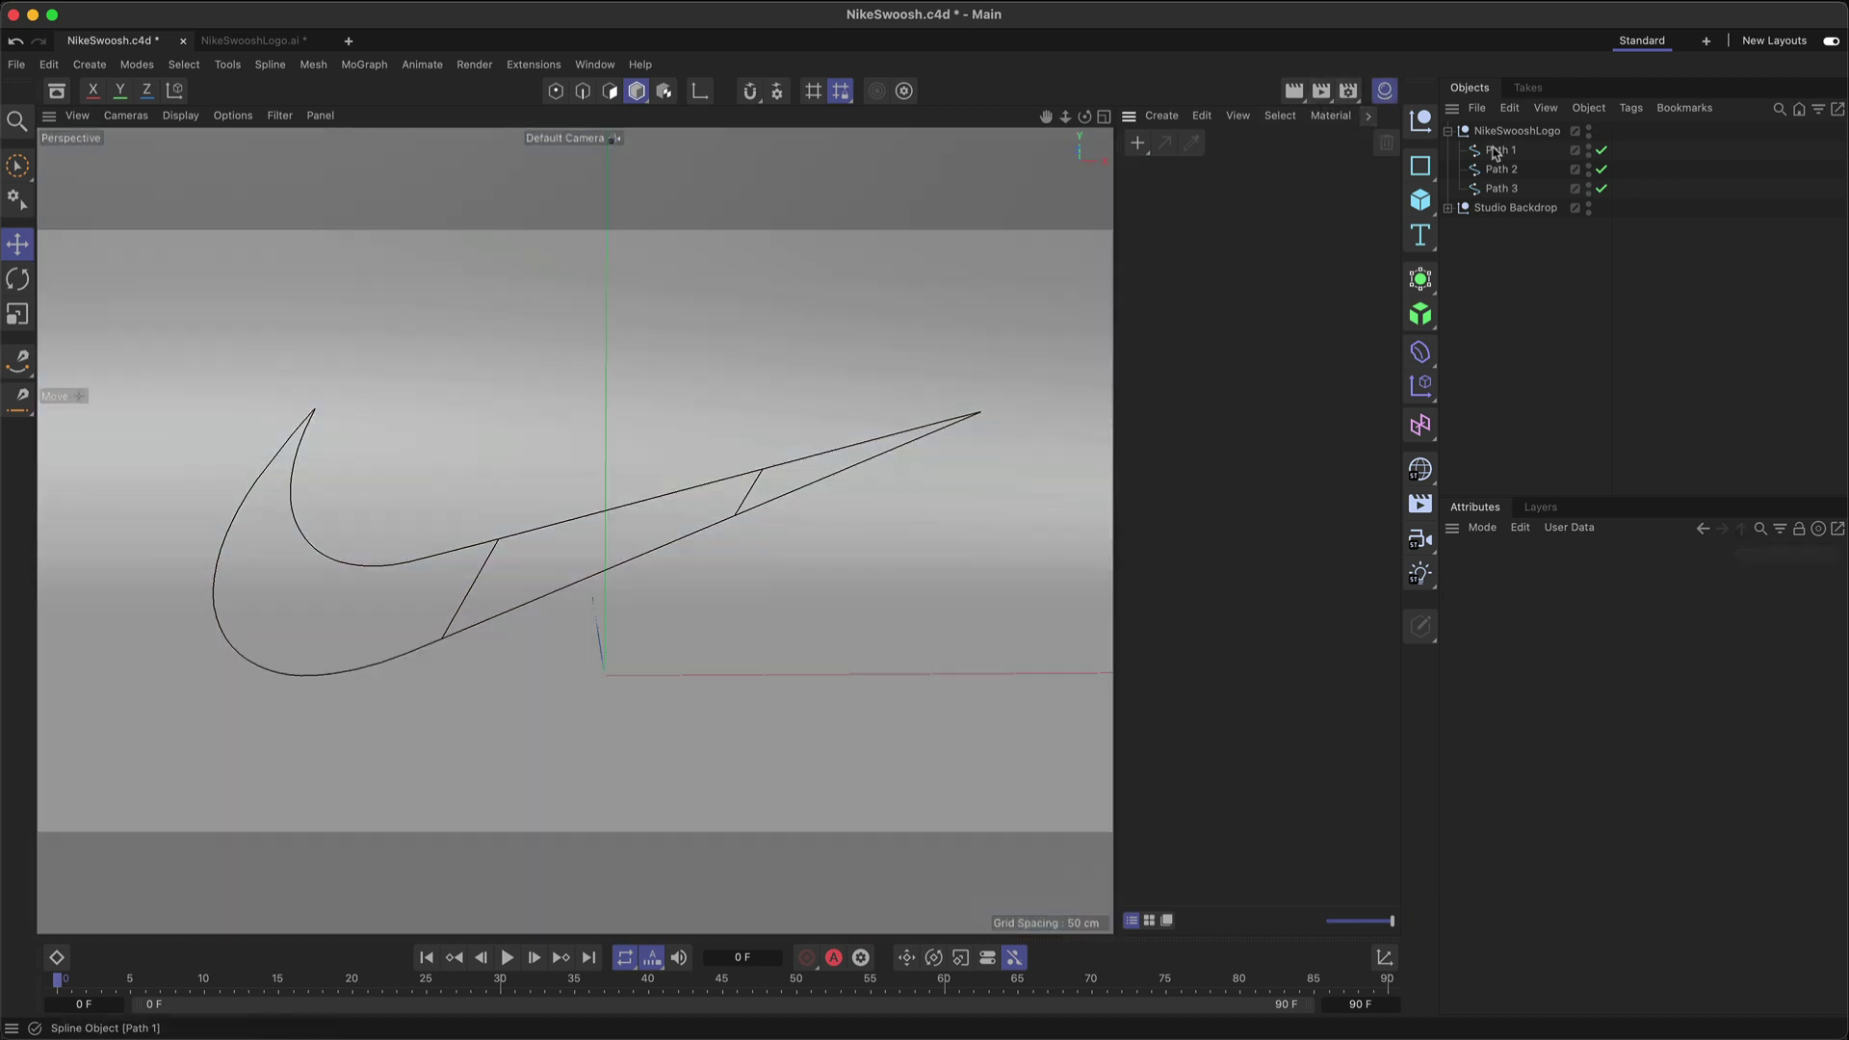
click(1386, 91)
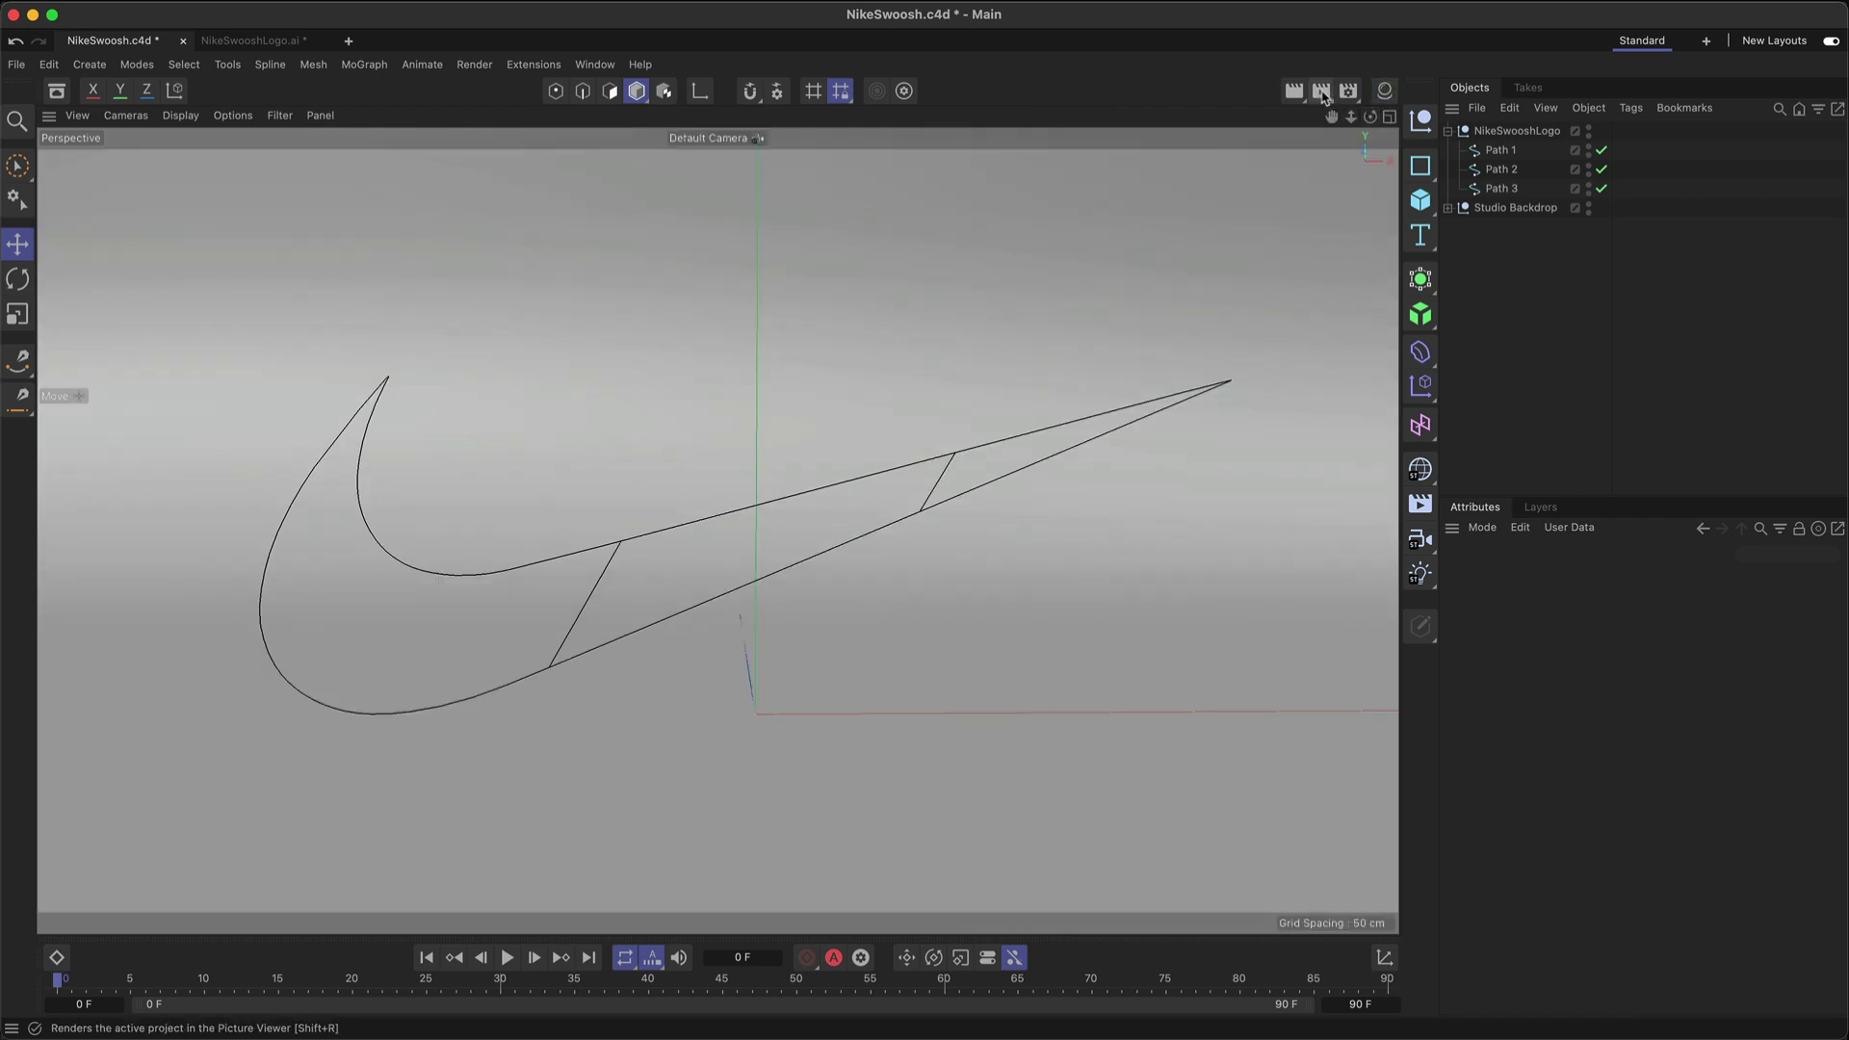
click(1322, 91)
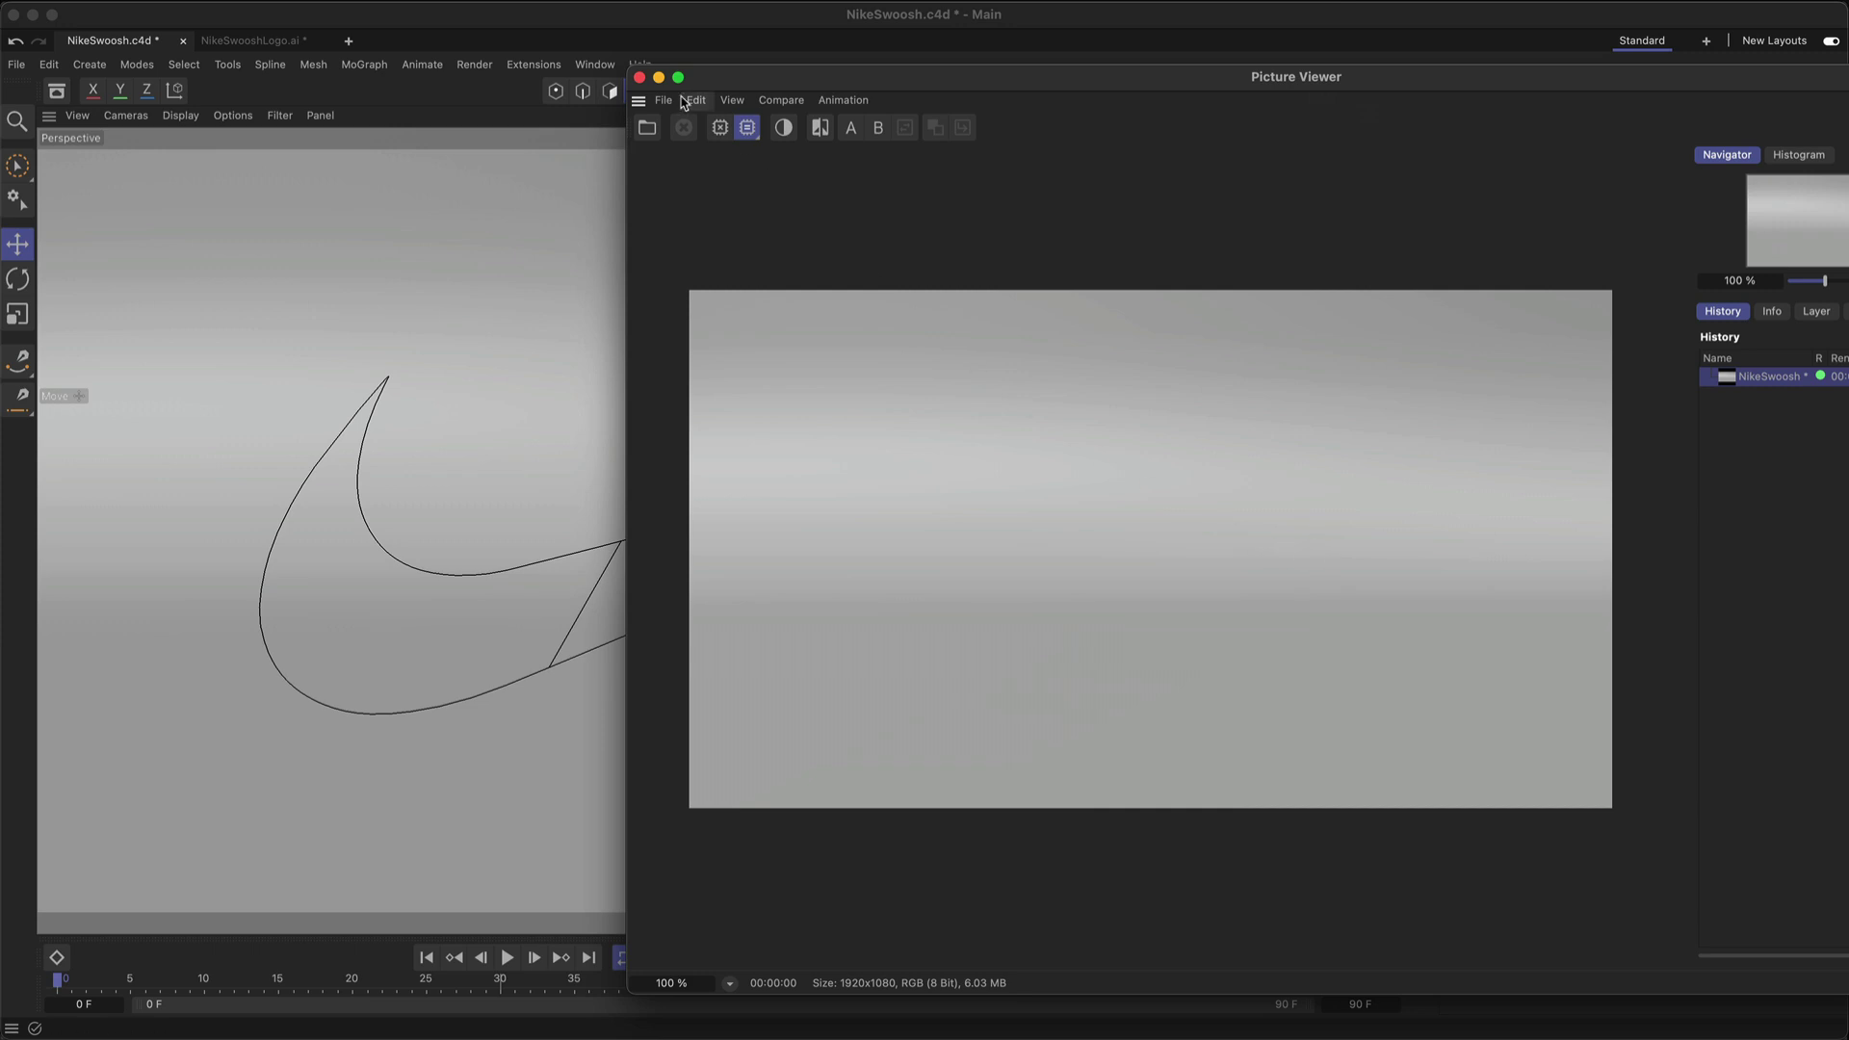
click(639, 77)
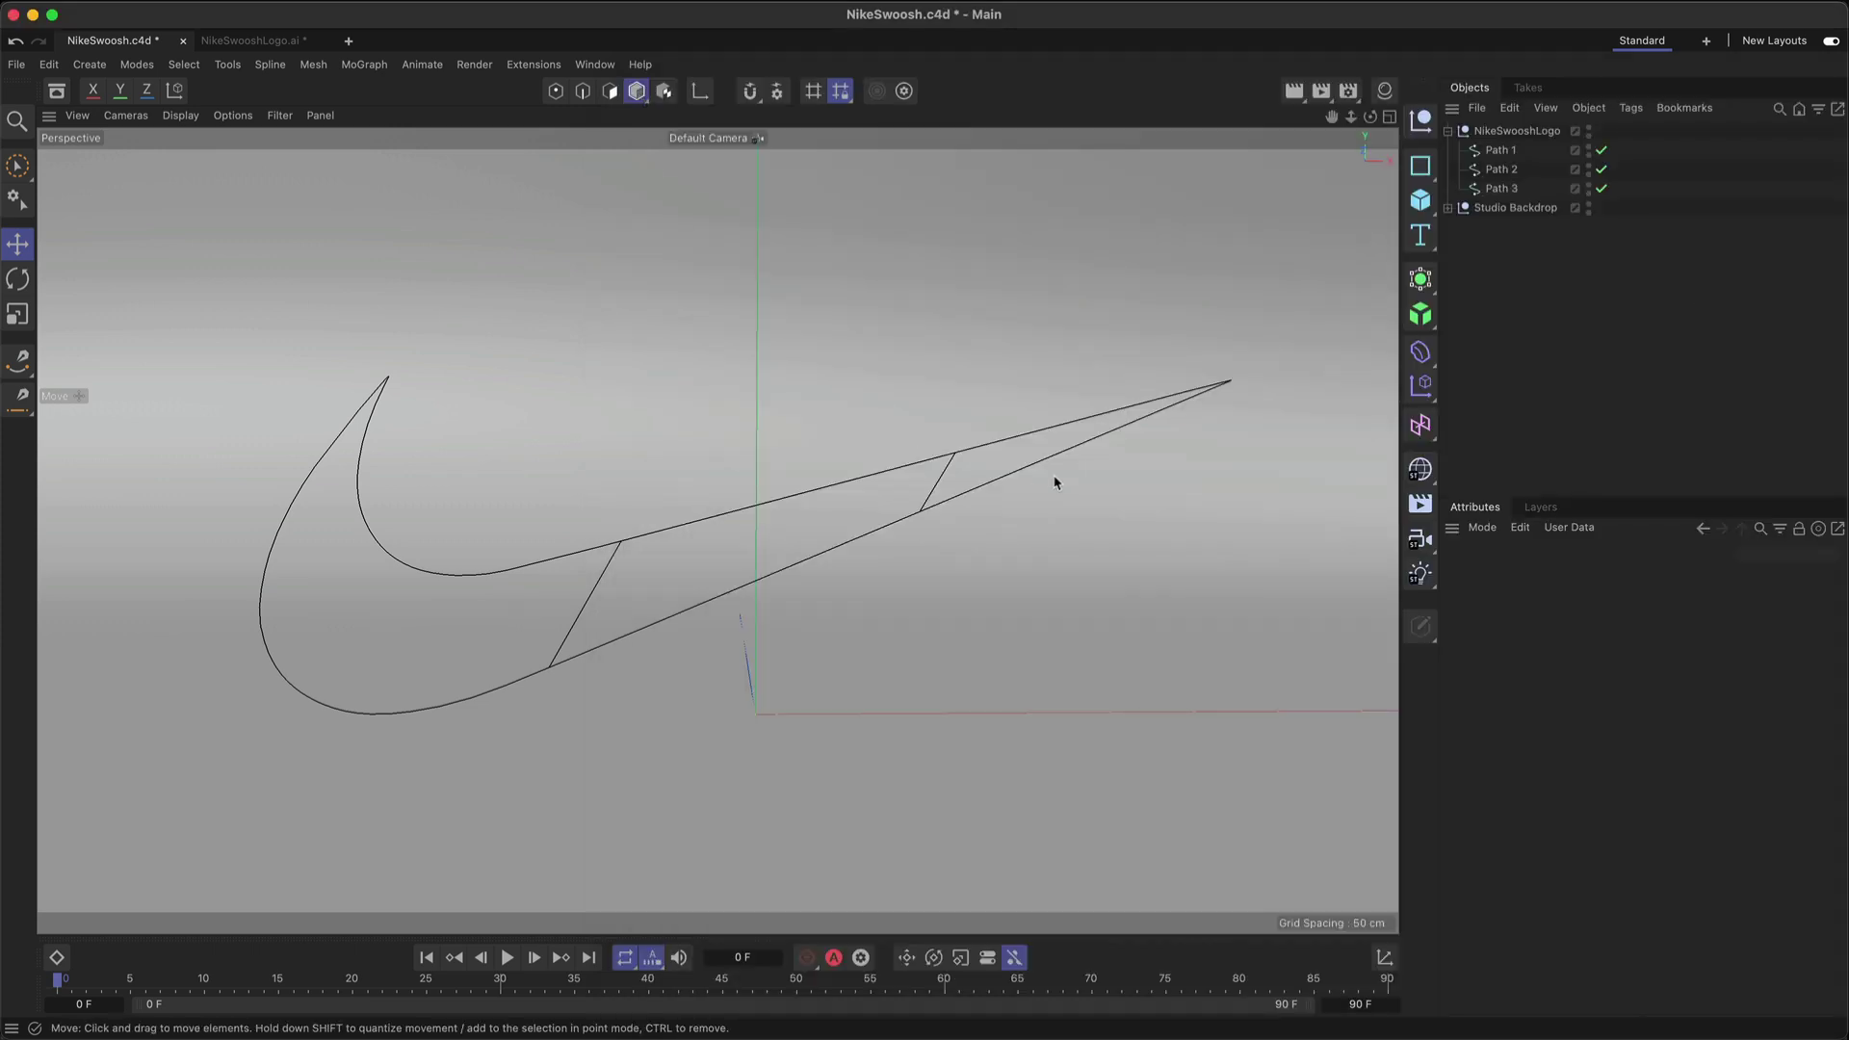
Step: Move Path 1–3 out of the NikeSwooshLogo null and delete the empty null
click(1500, 150)
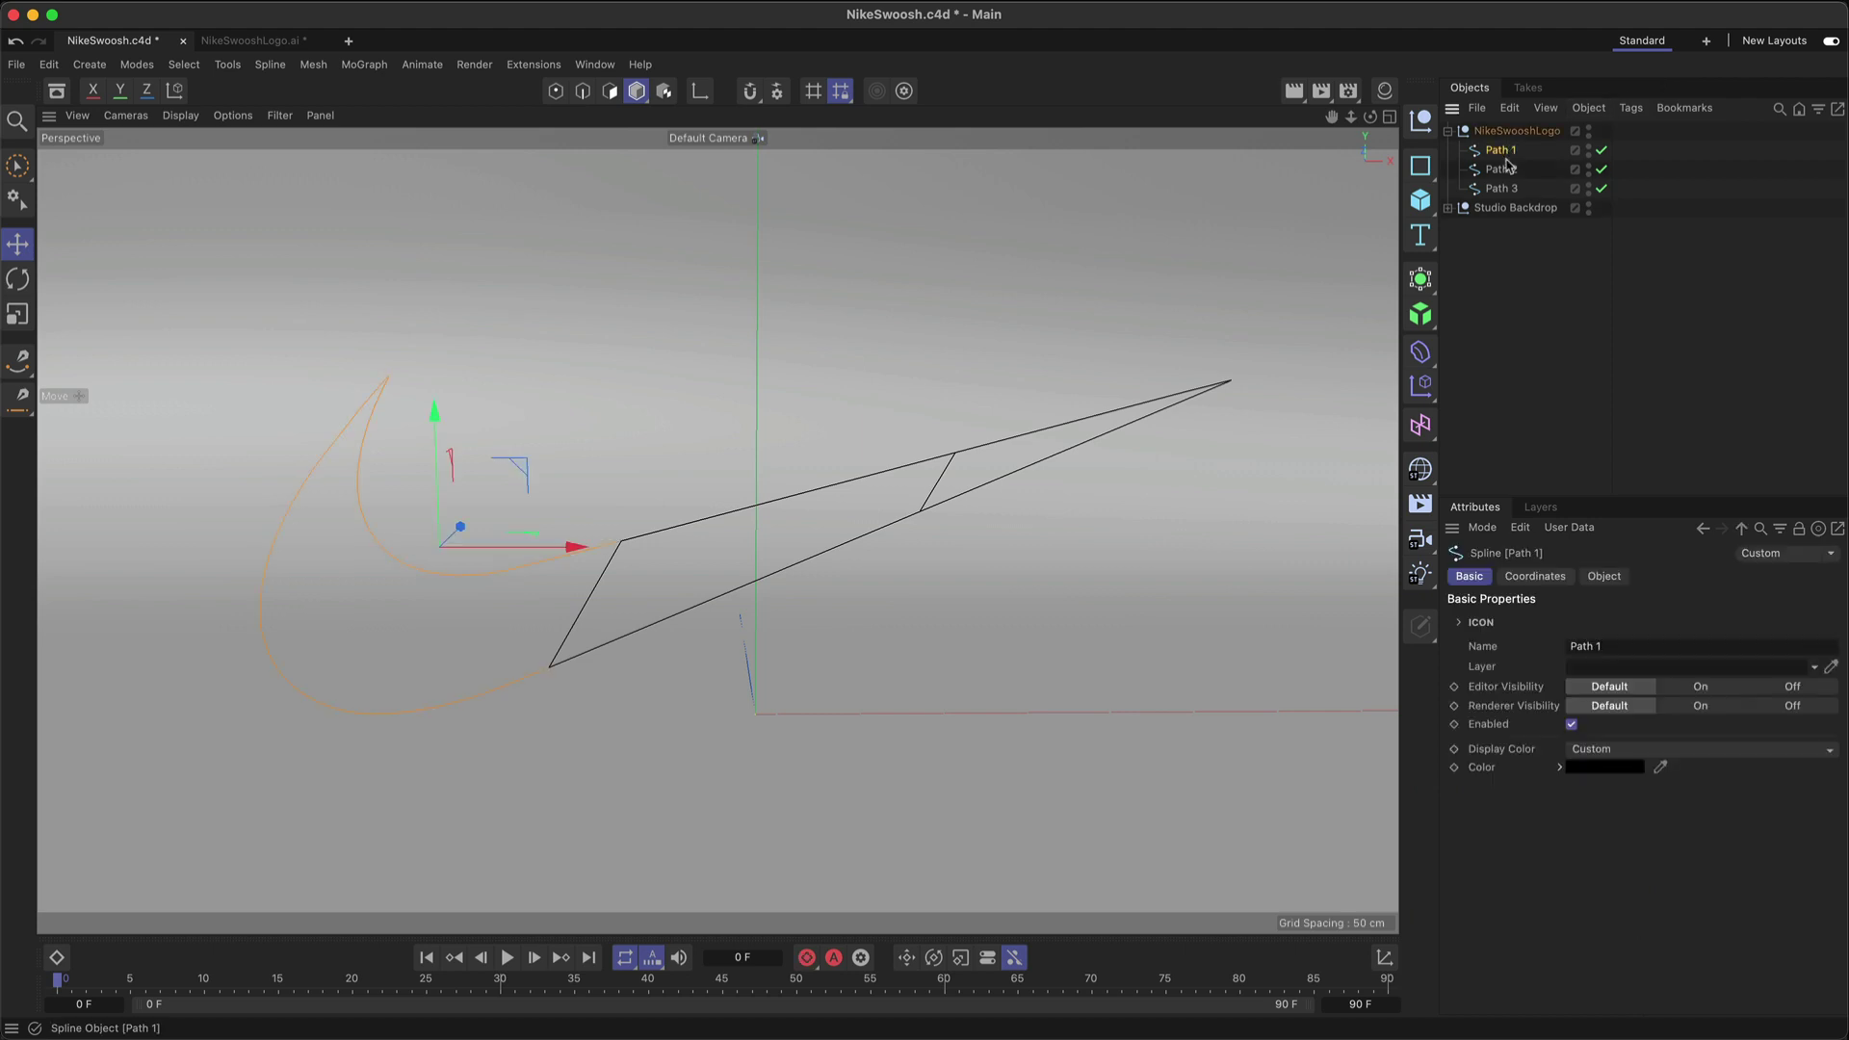
shift+click(1518, 188)
drag(1518, 189, 1520, 126)
click(1500, 189)
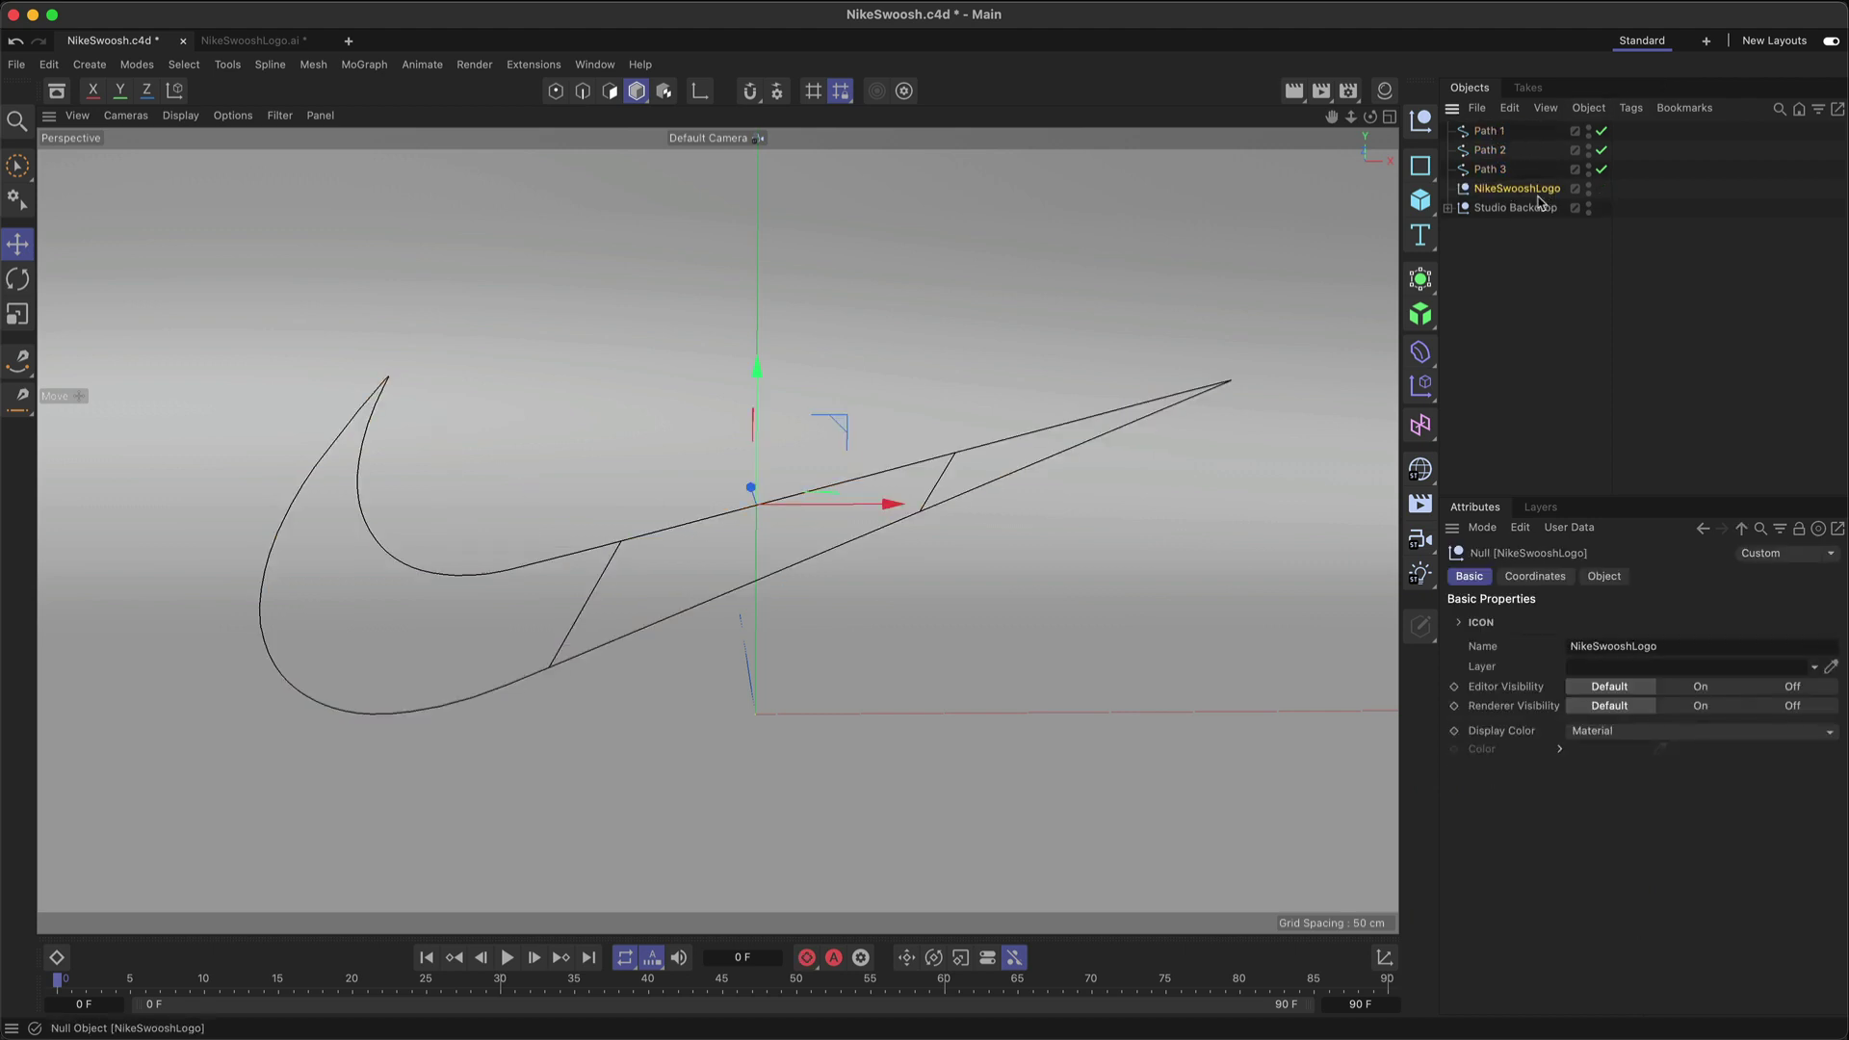
key(Delete)
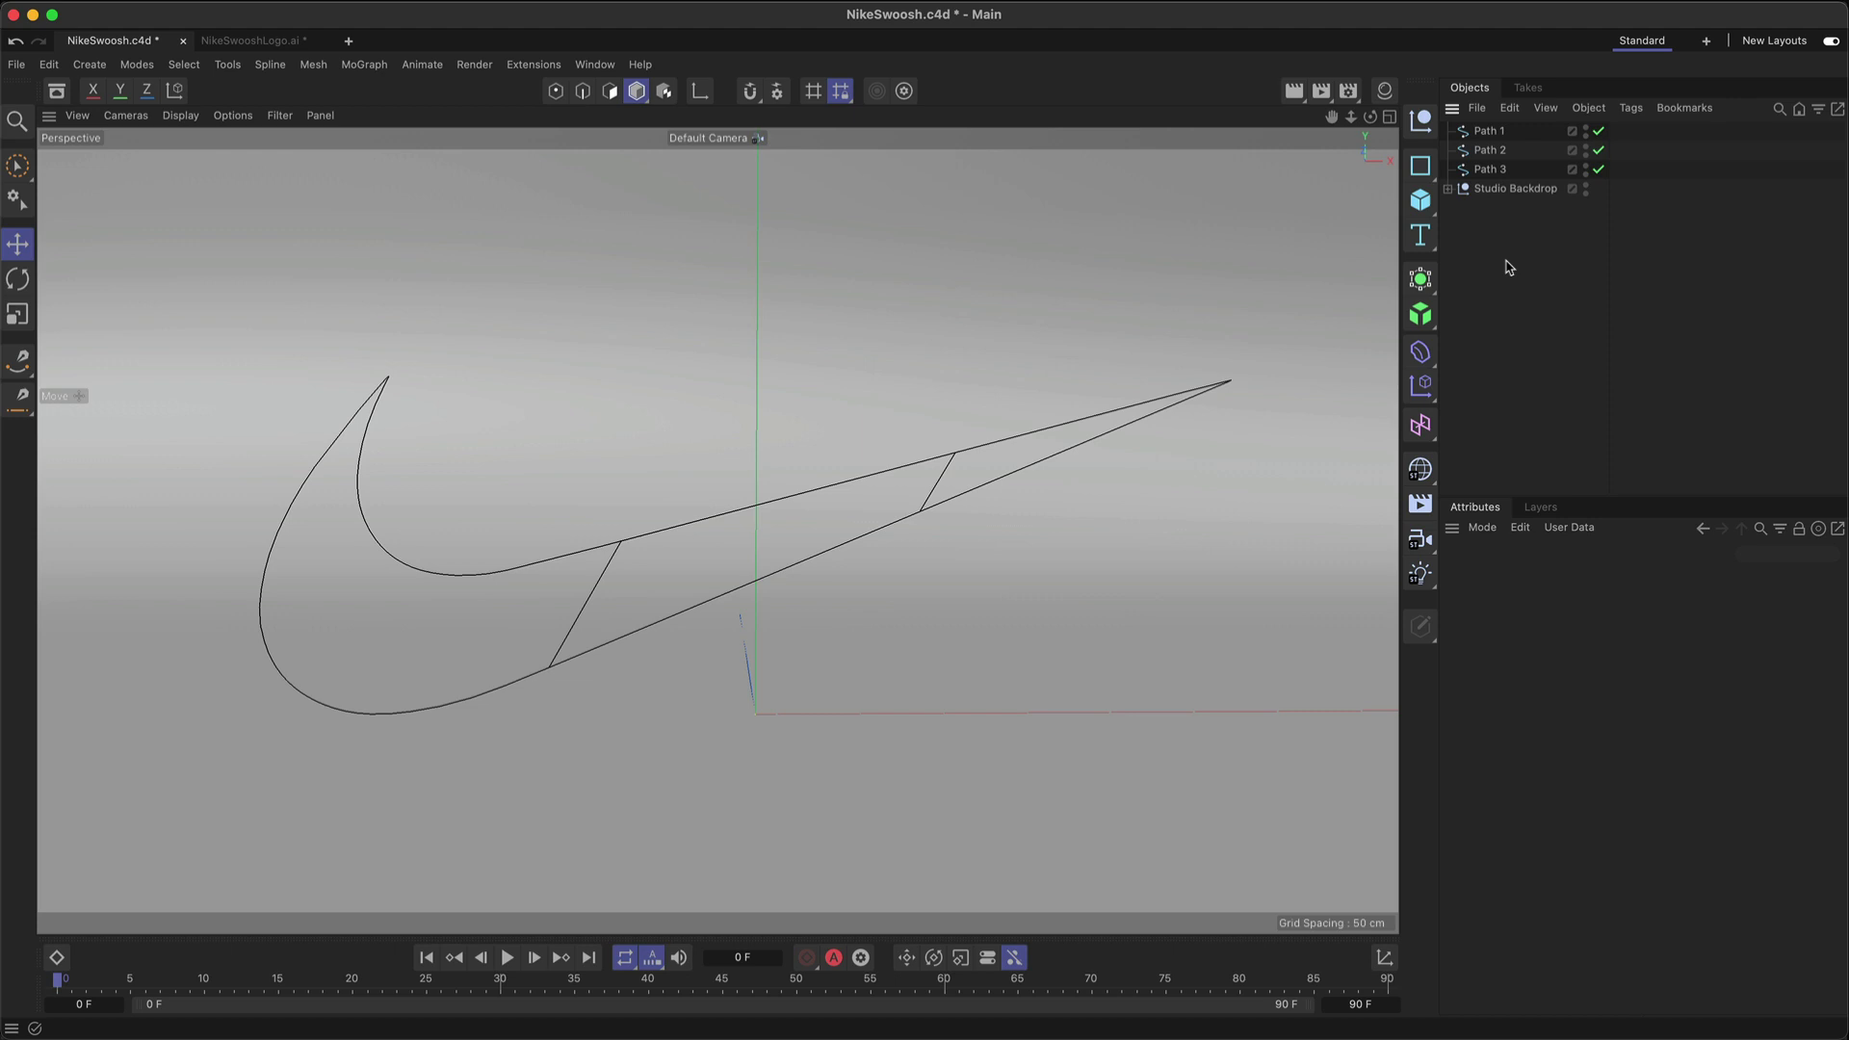
Step: Add three Extrude generators and parent the swoosh paths under them, one per Extrude
click(1431, 294)
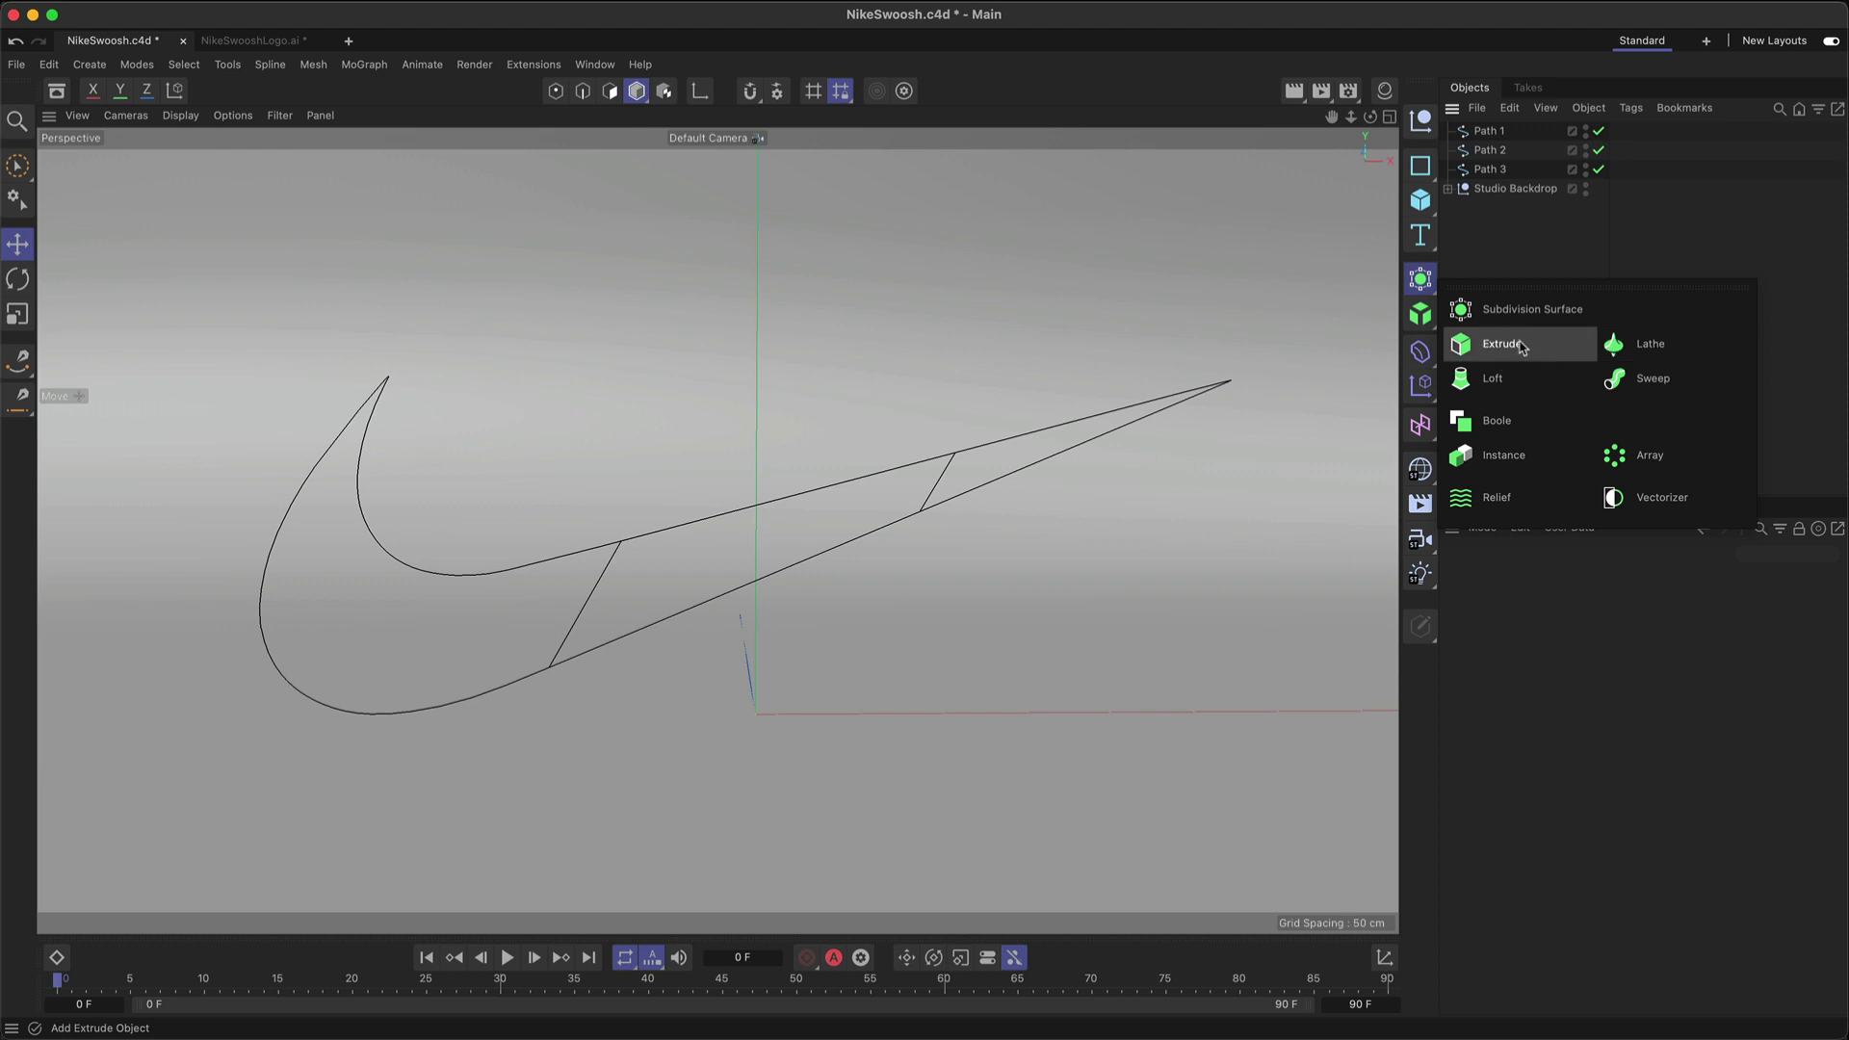
click(1505, 352)
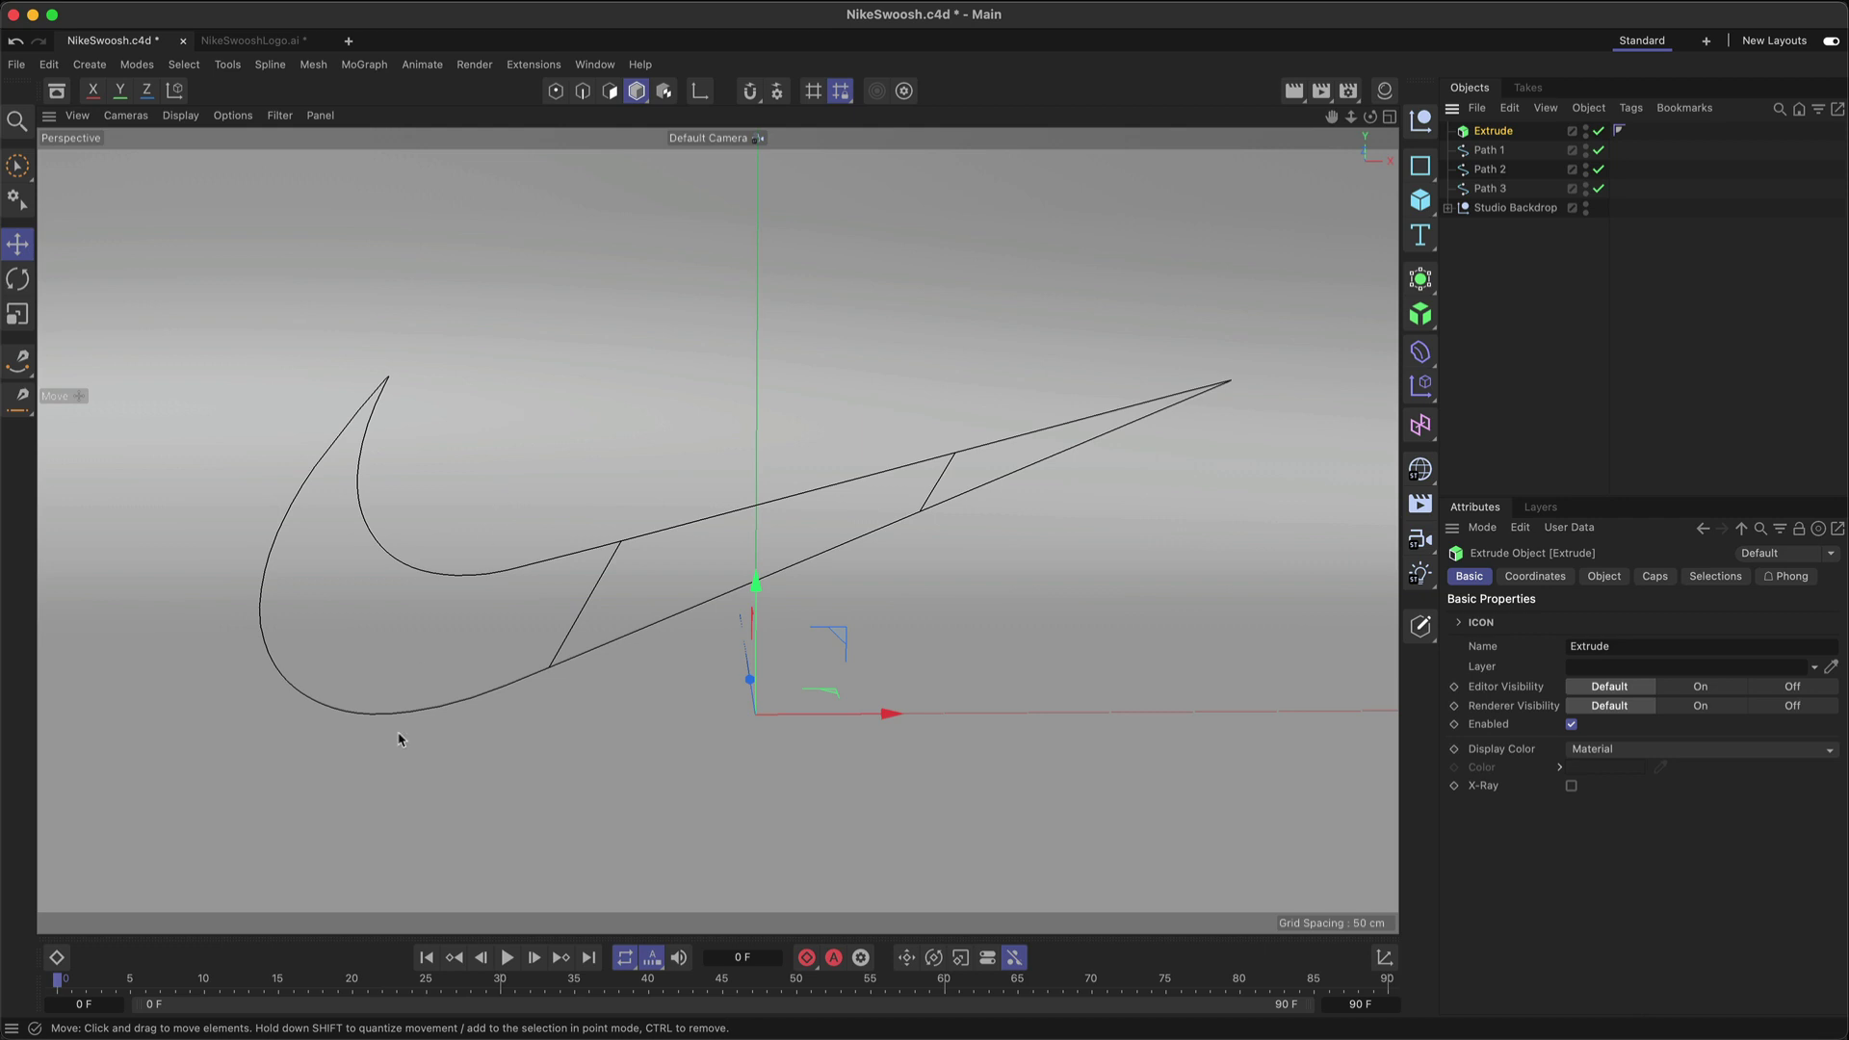
drag(1491, 151, 1499, 136)
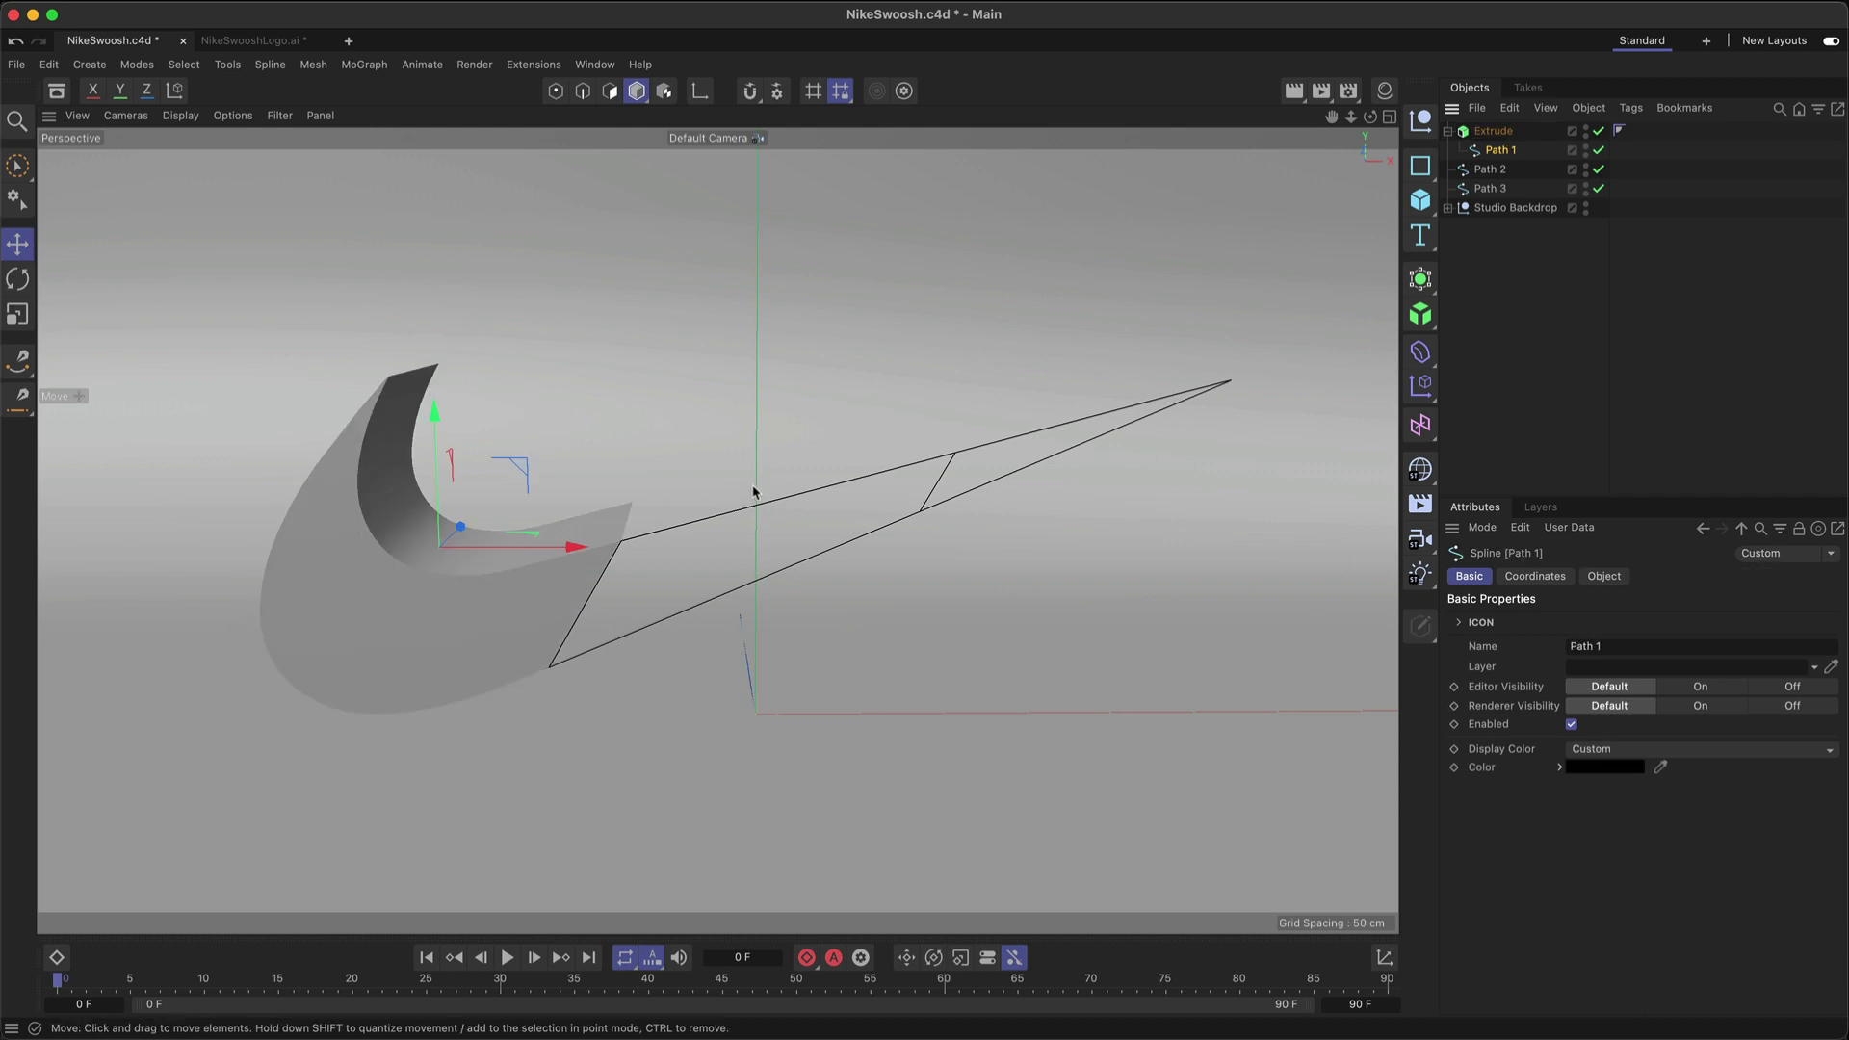
click(1421, 280)
click(1481, 379)
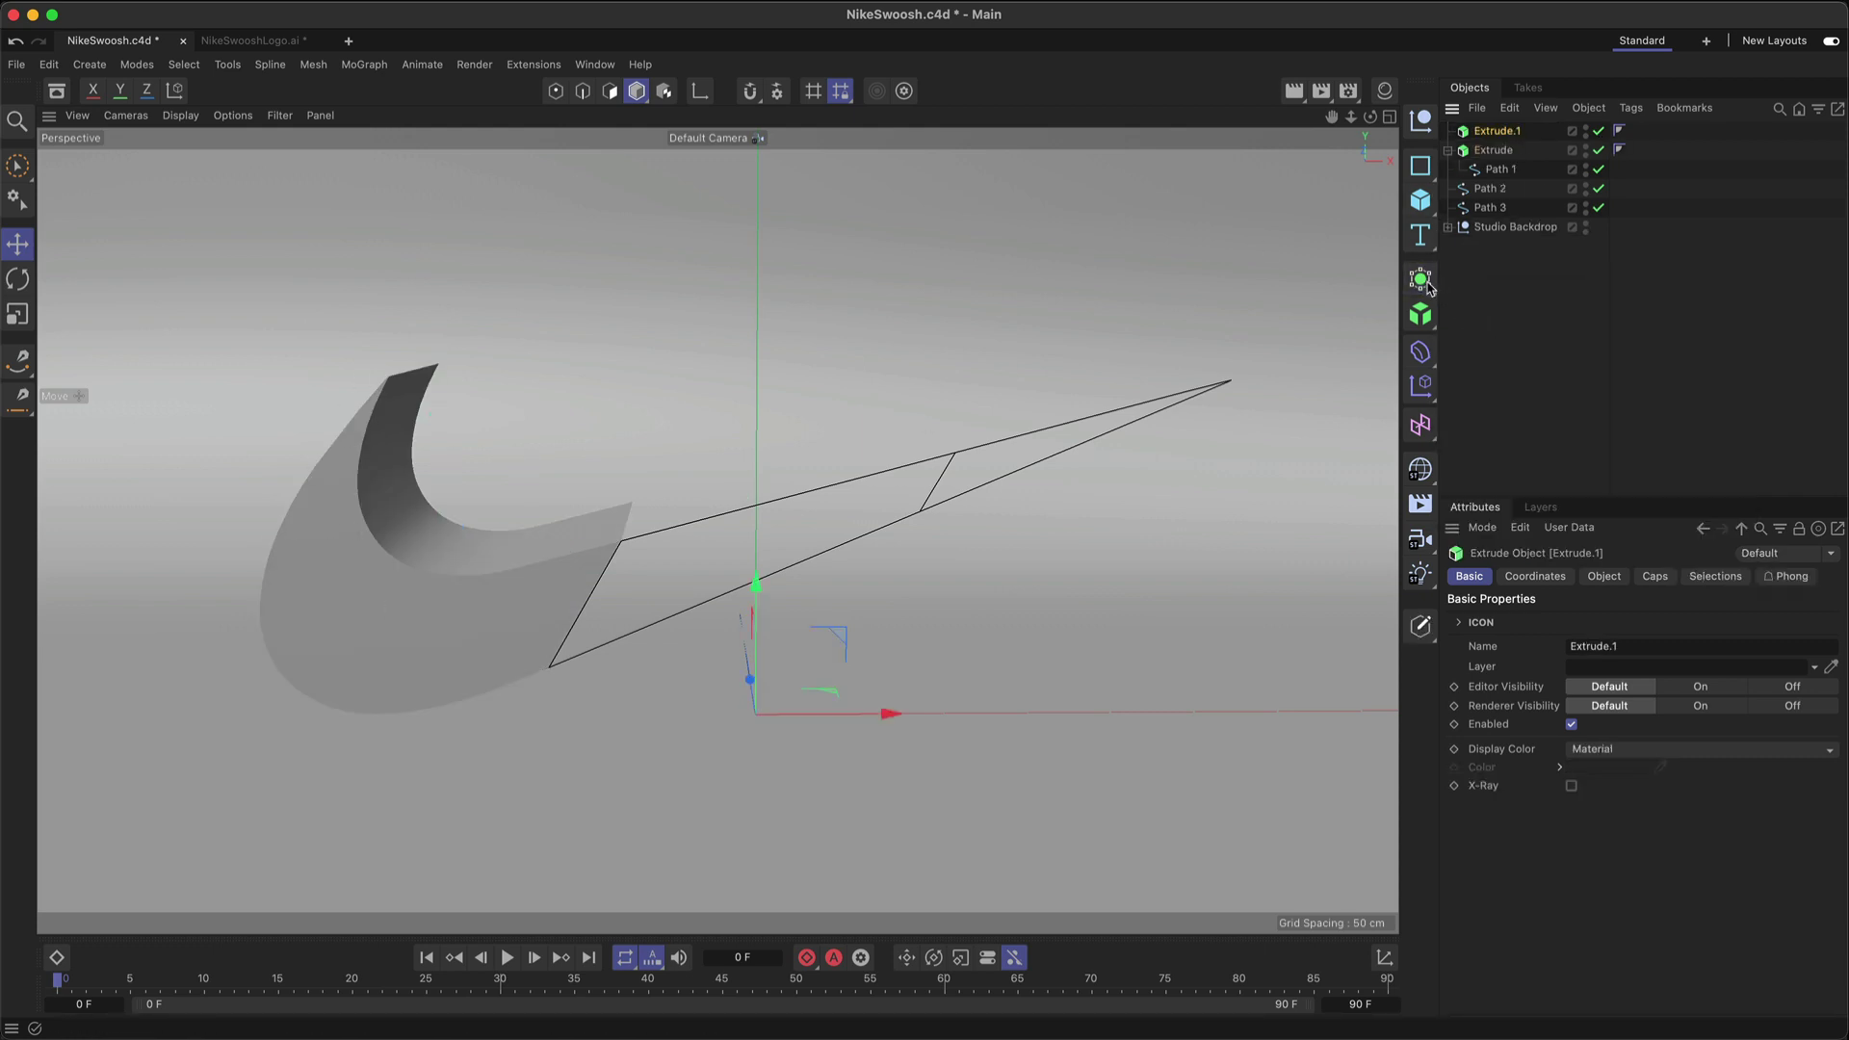
click(1422, 280)
click(1481, 378)
drag(1498, 207, 1498, 169)
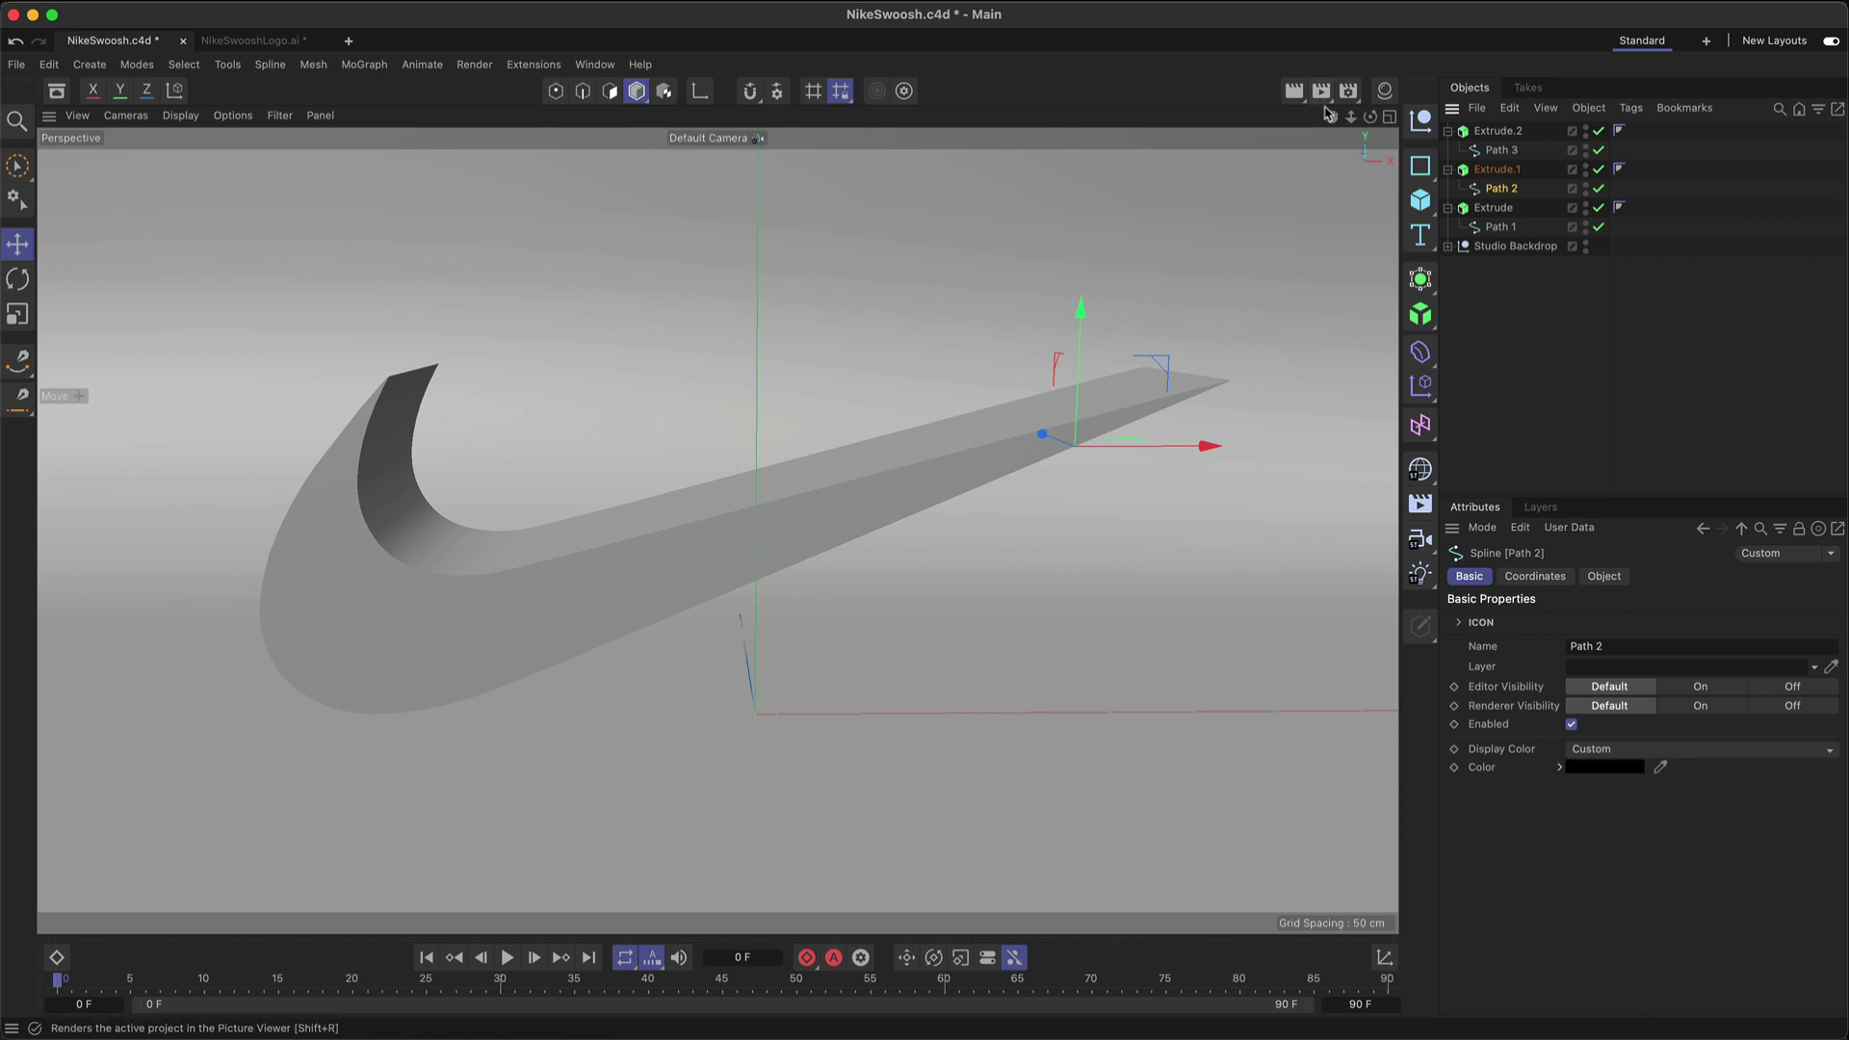
Step: Test-render the extruded swoosh, then collapse and select all three Extrude objects
click(1323, 91)
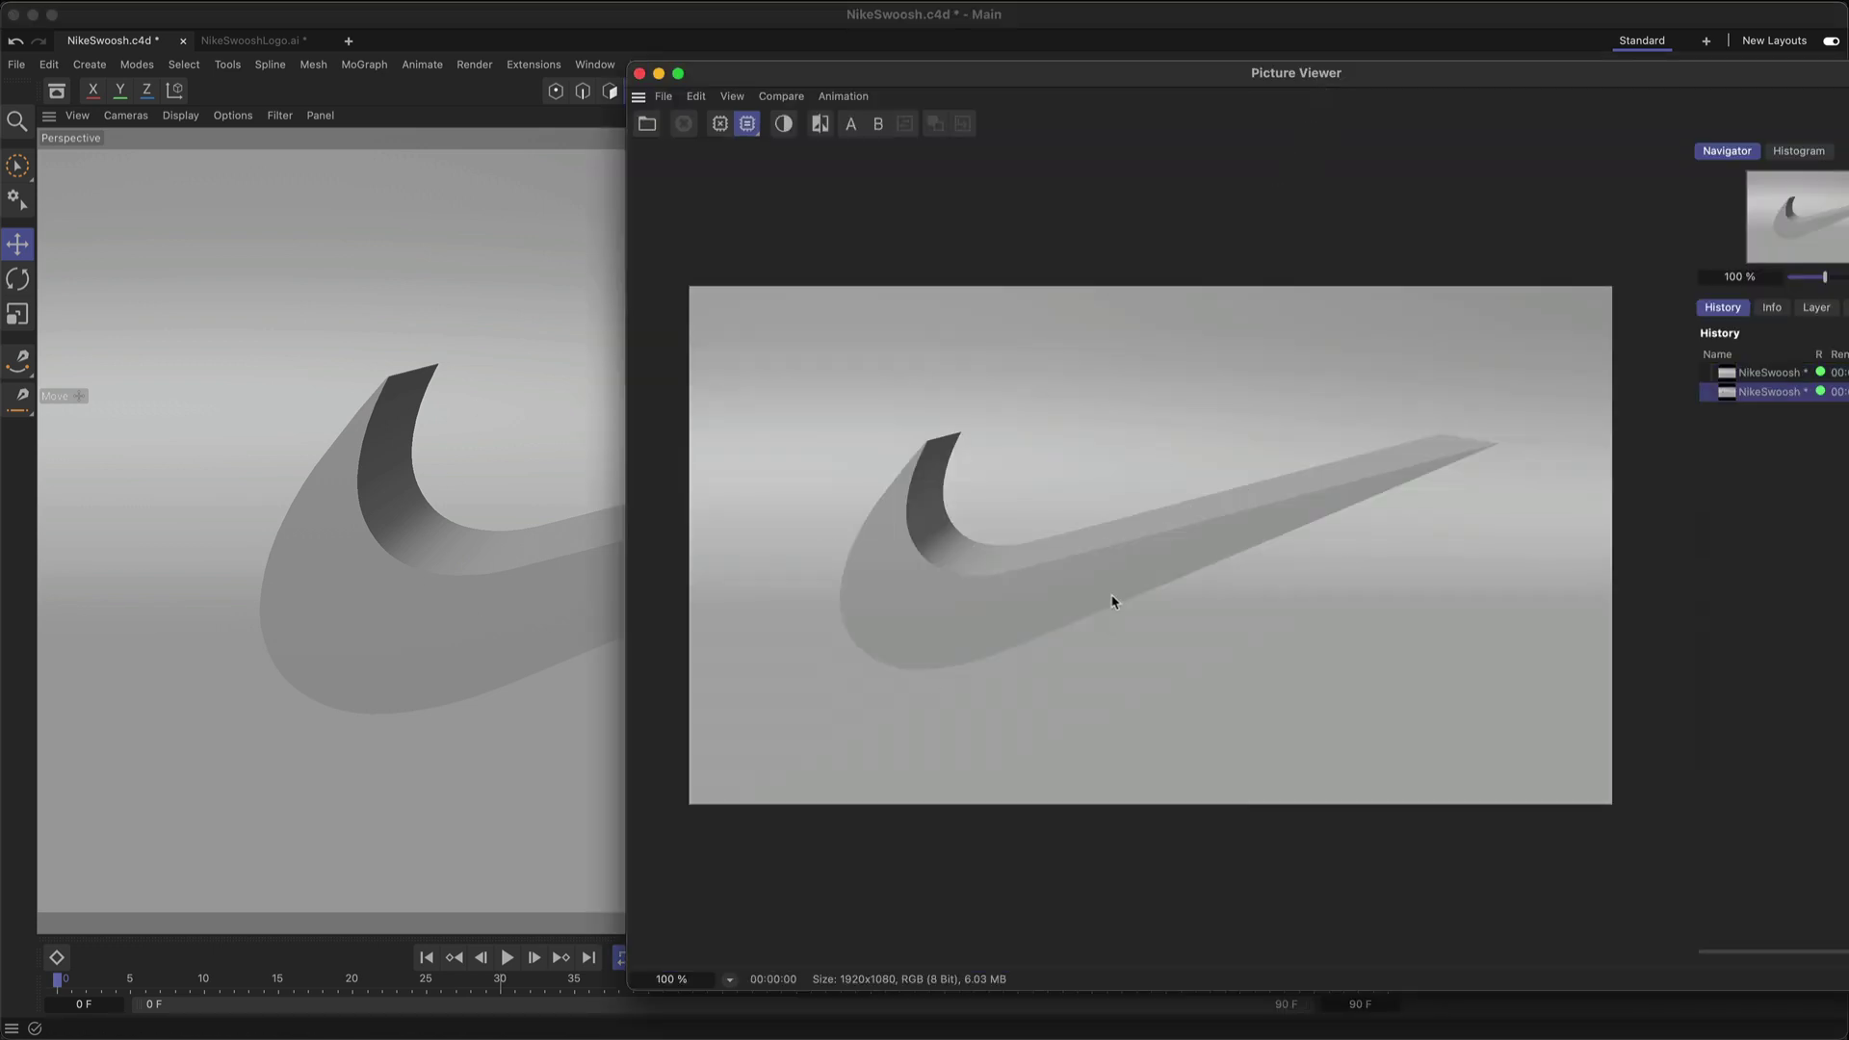
click(640, 73)
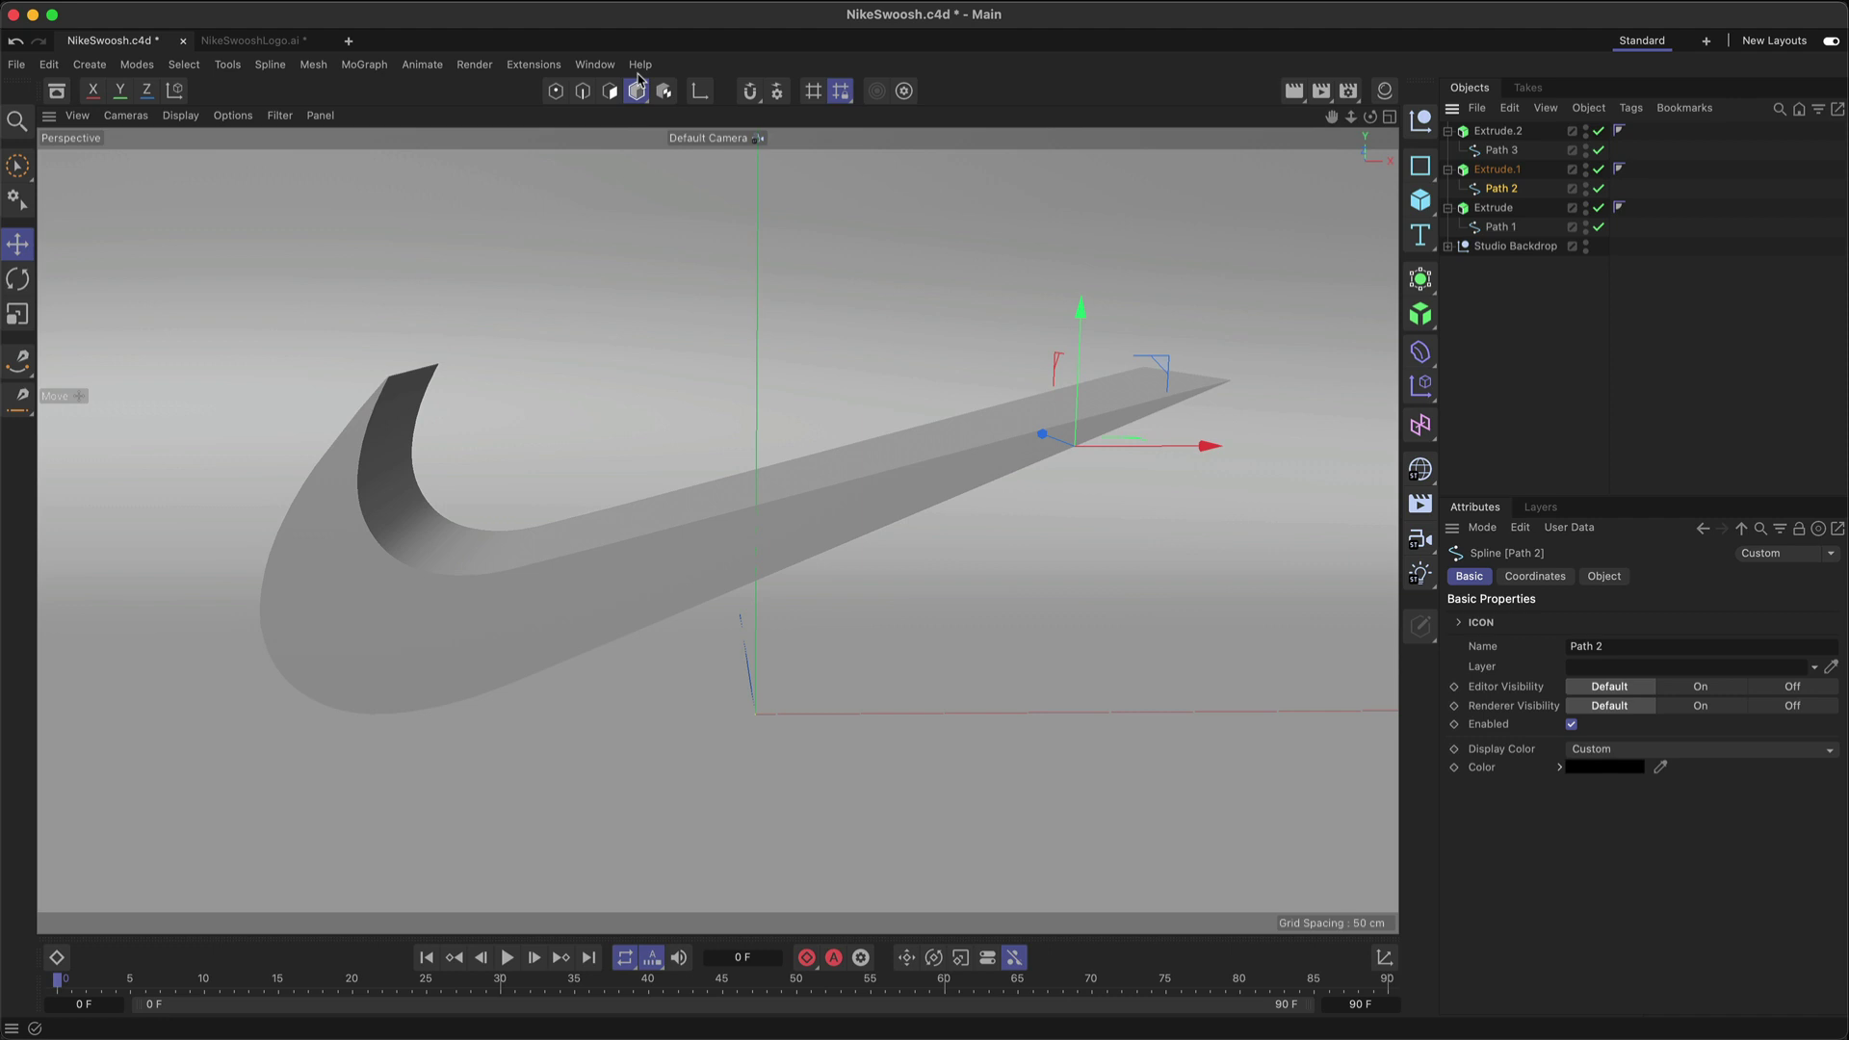
click(1448, 130)
click(1448, 149)
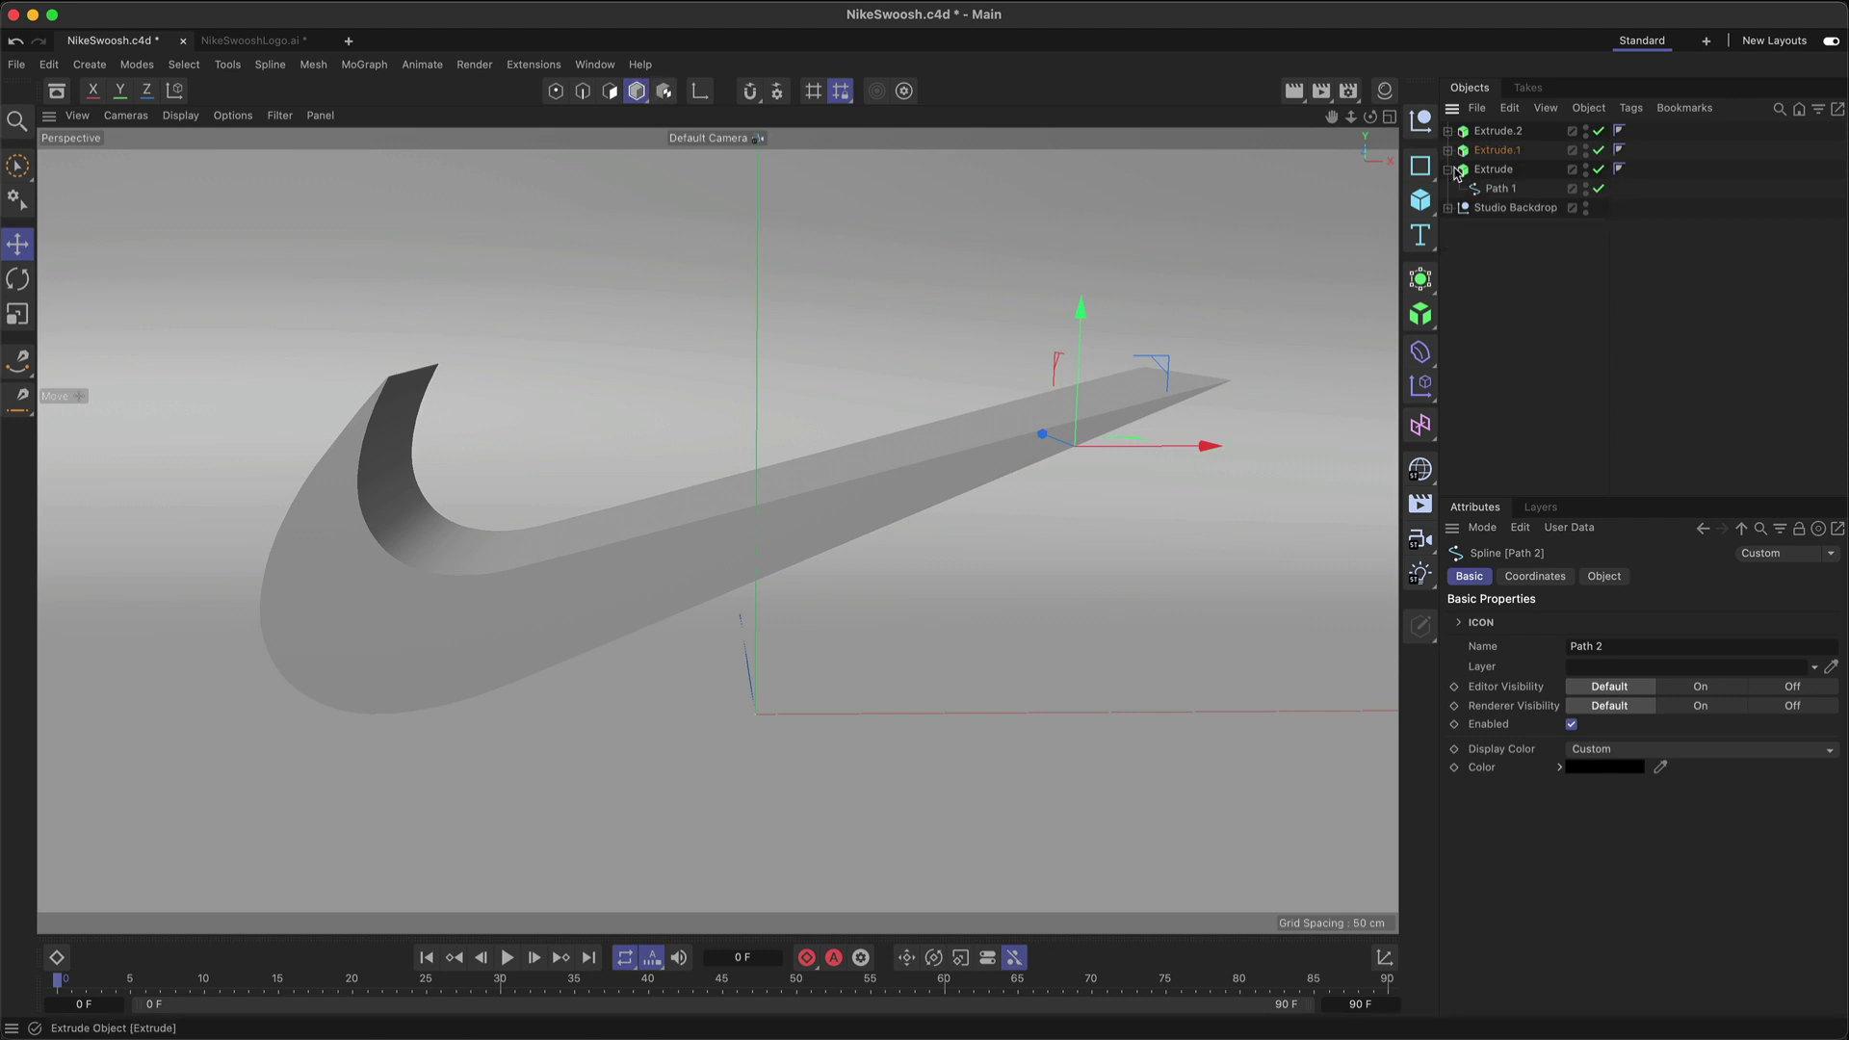
click(1447, 169)
click(1498, 132)
shift+click(1509, 170)
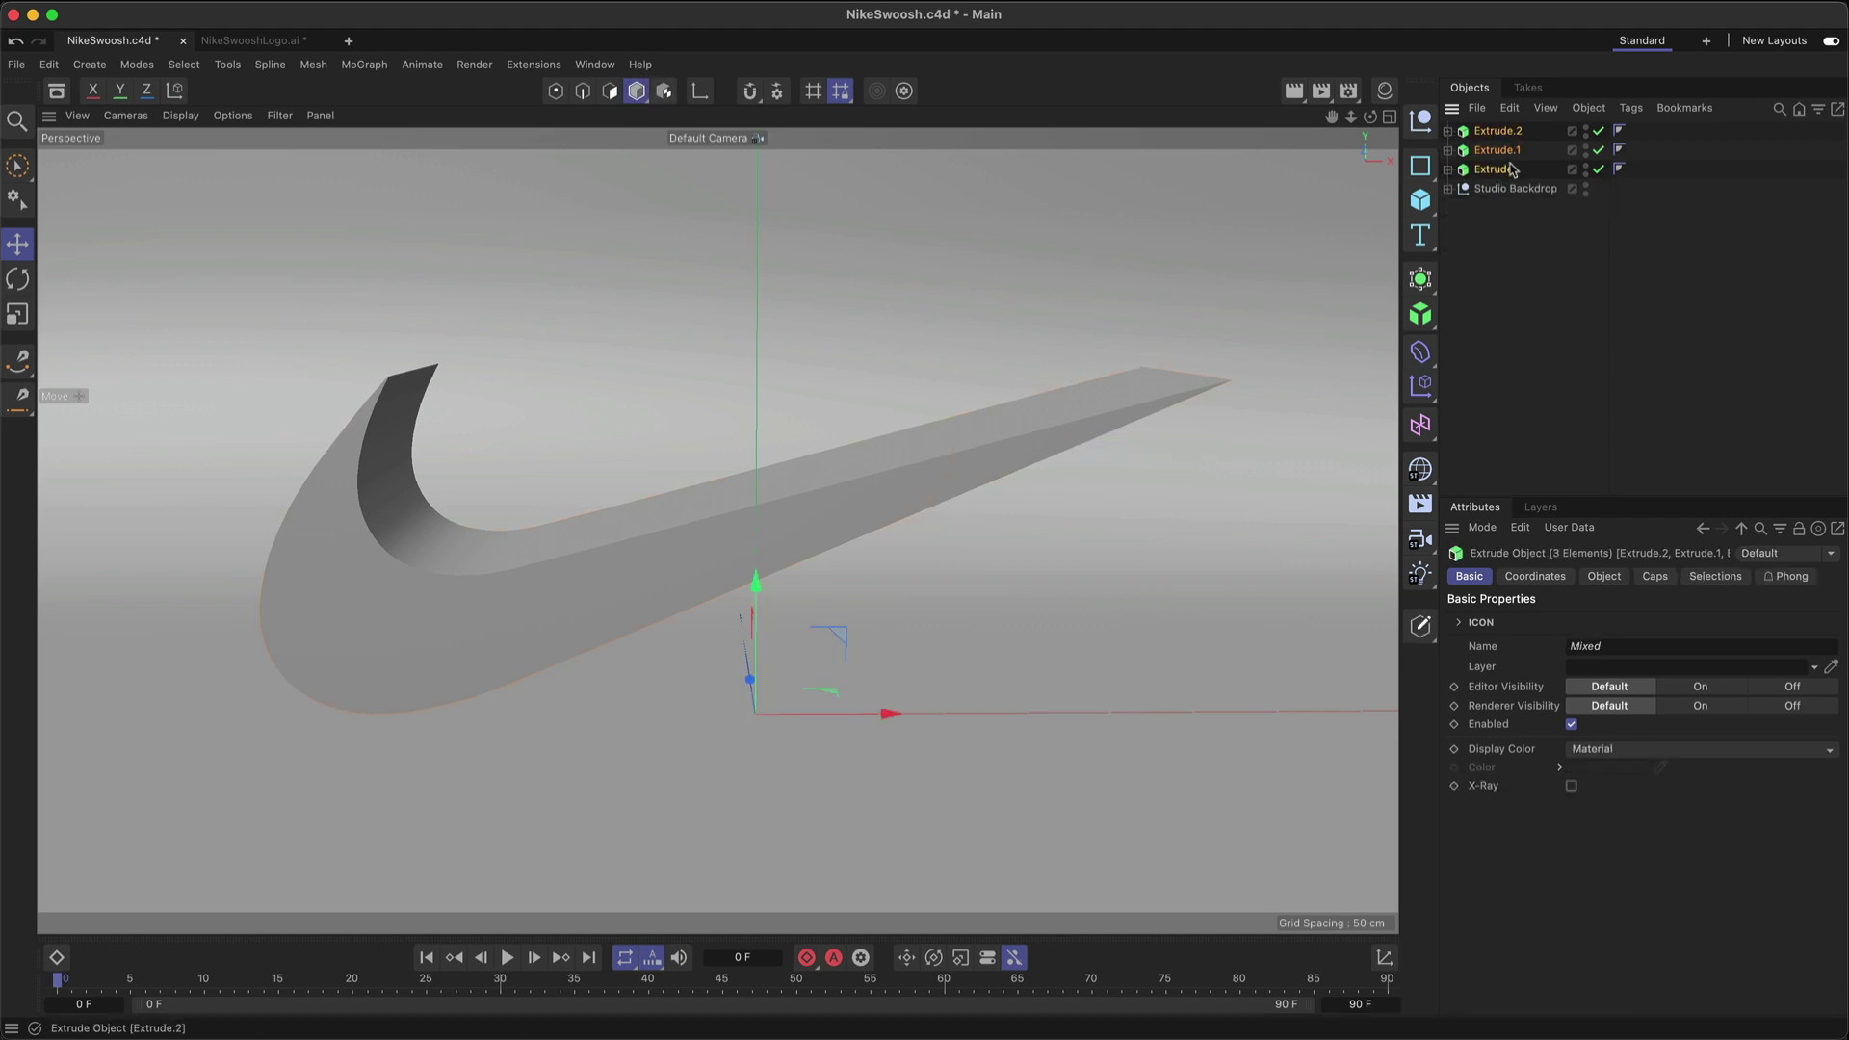
Step: Set the extrusion Offset of all three Extrudes to 50 cm
click(1604, 576)
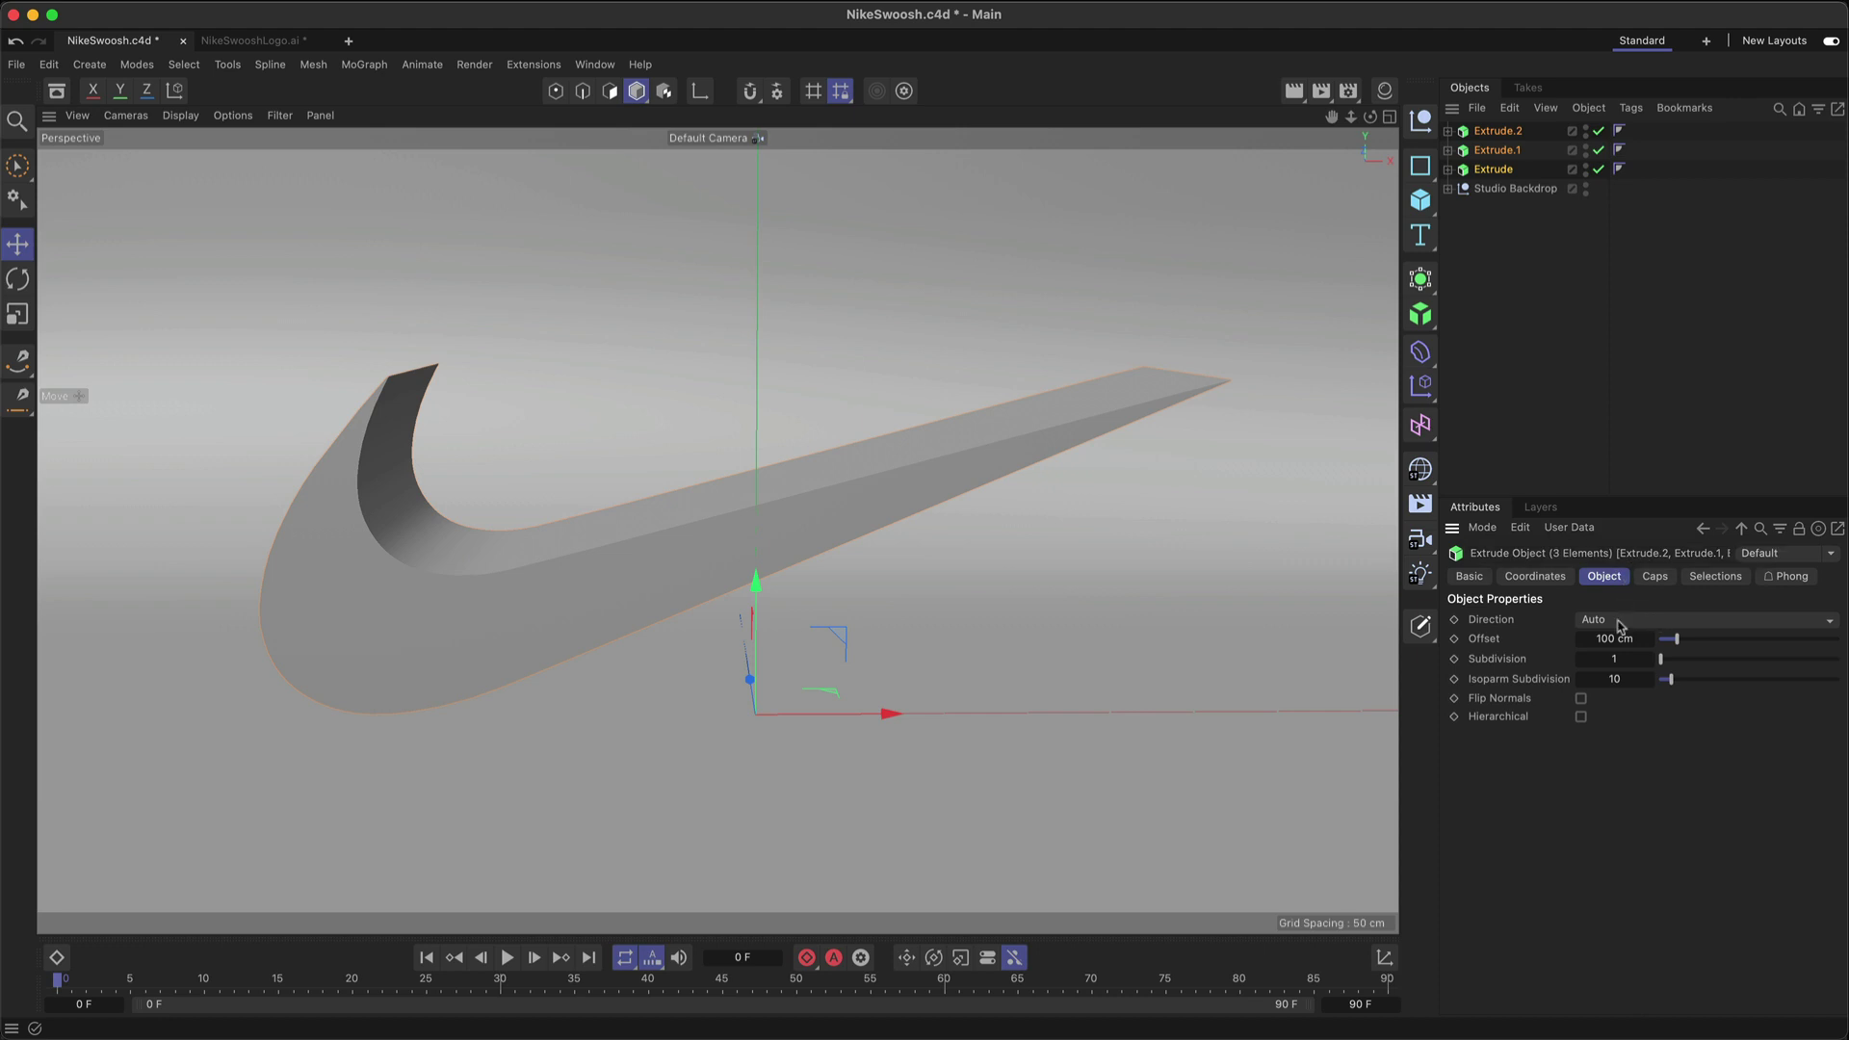
mouse_move(1676, 639)
mouse_down()
mouse_move(1773, 643)
mouse_move(1674, 645)
mouse_up()
click(1647, 641)
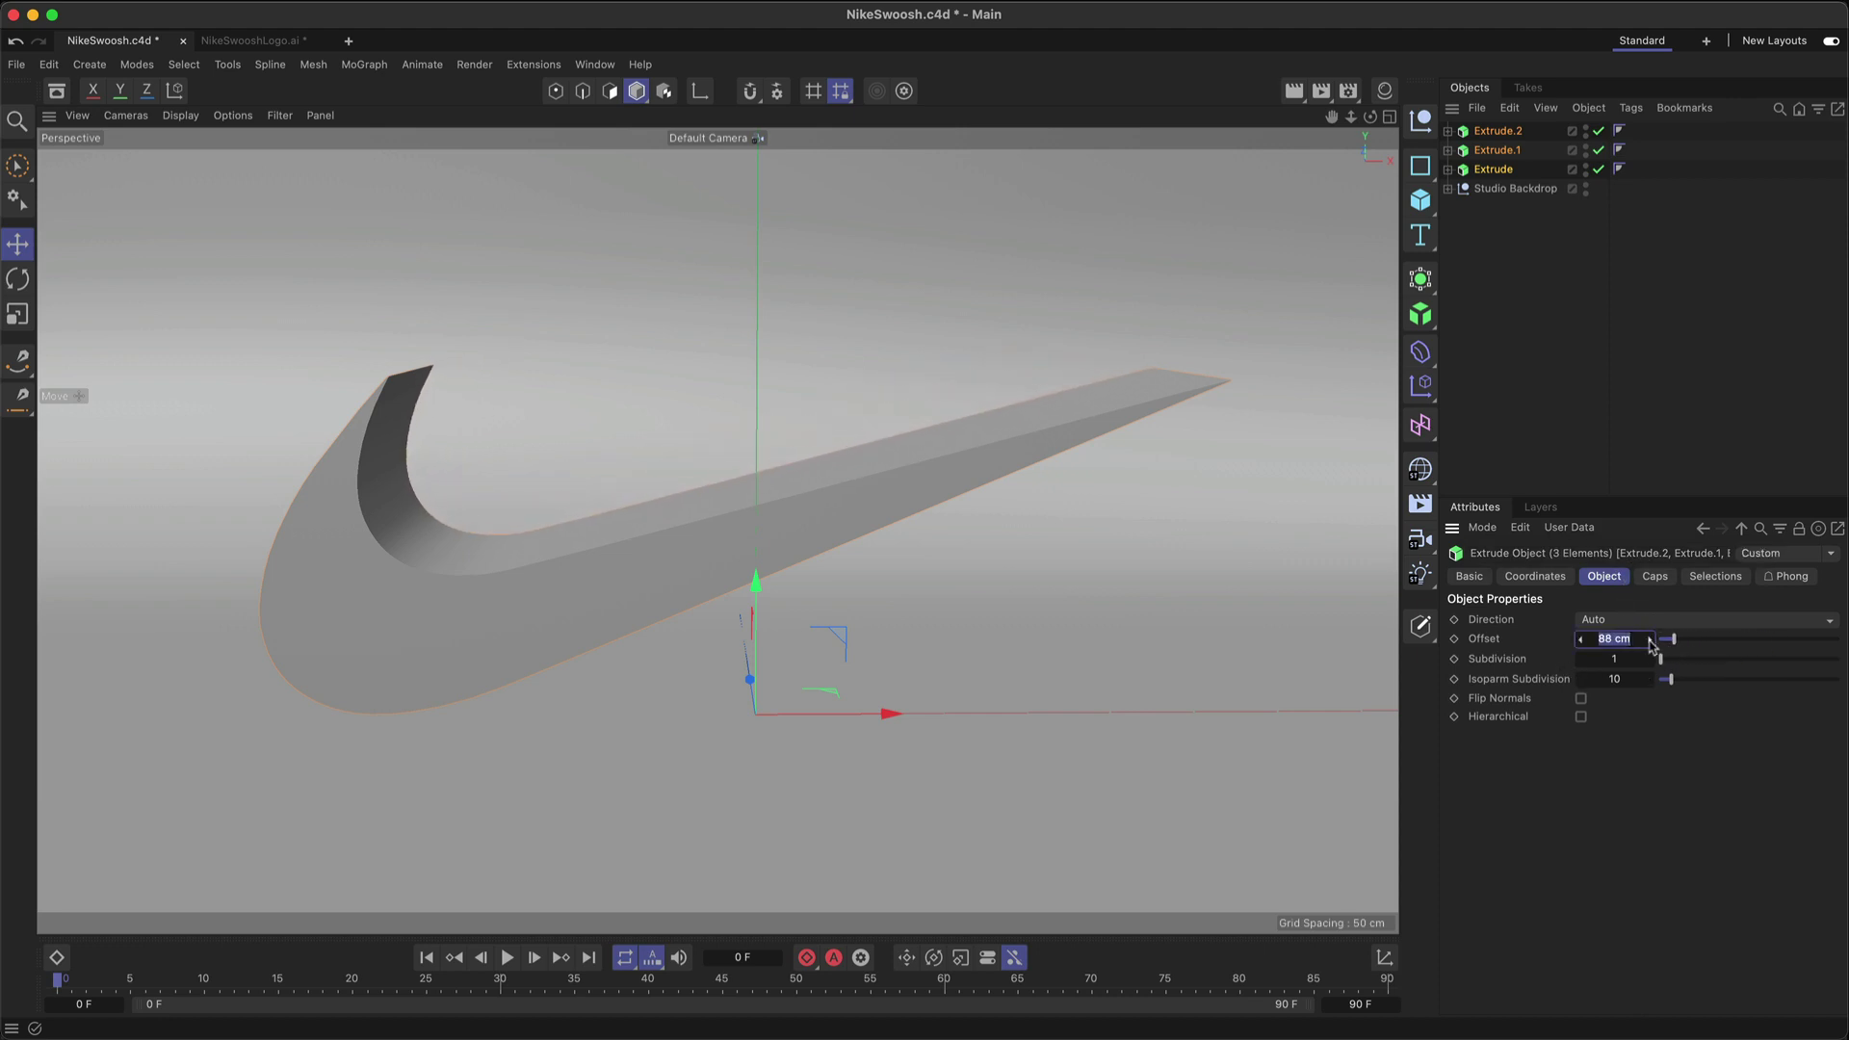
text(50)
key(Return)
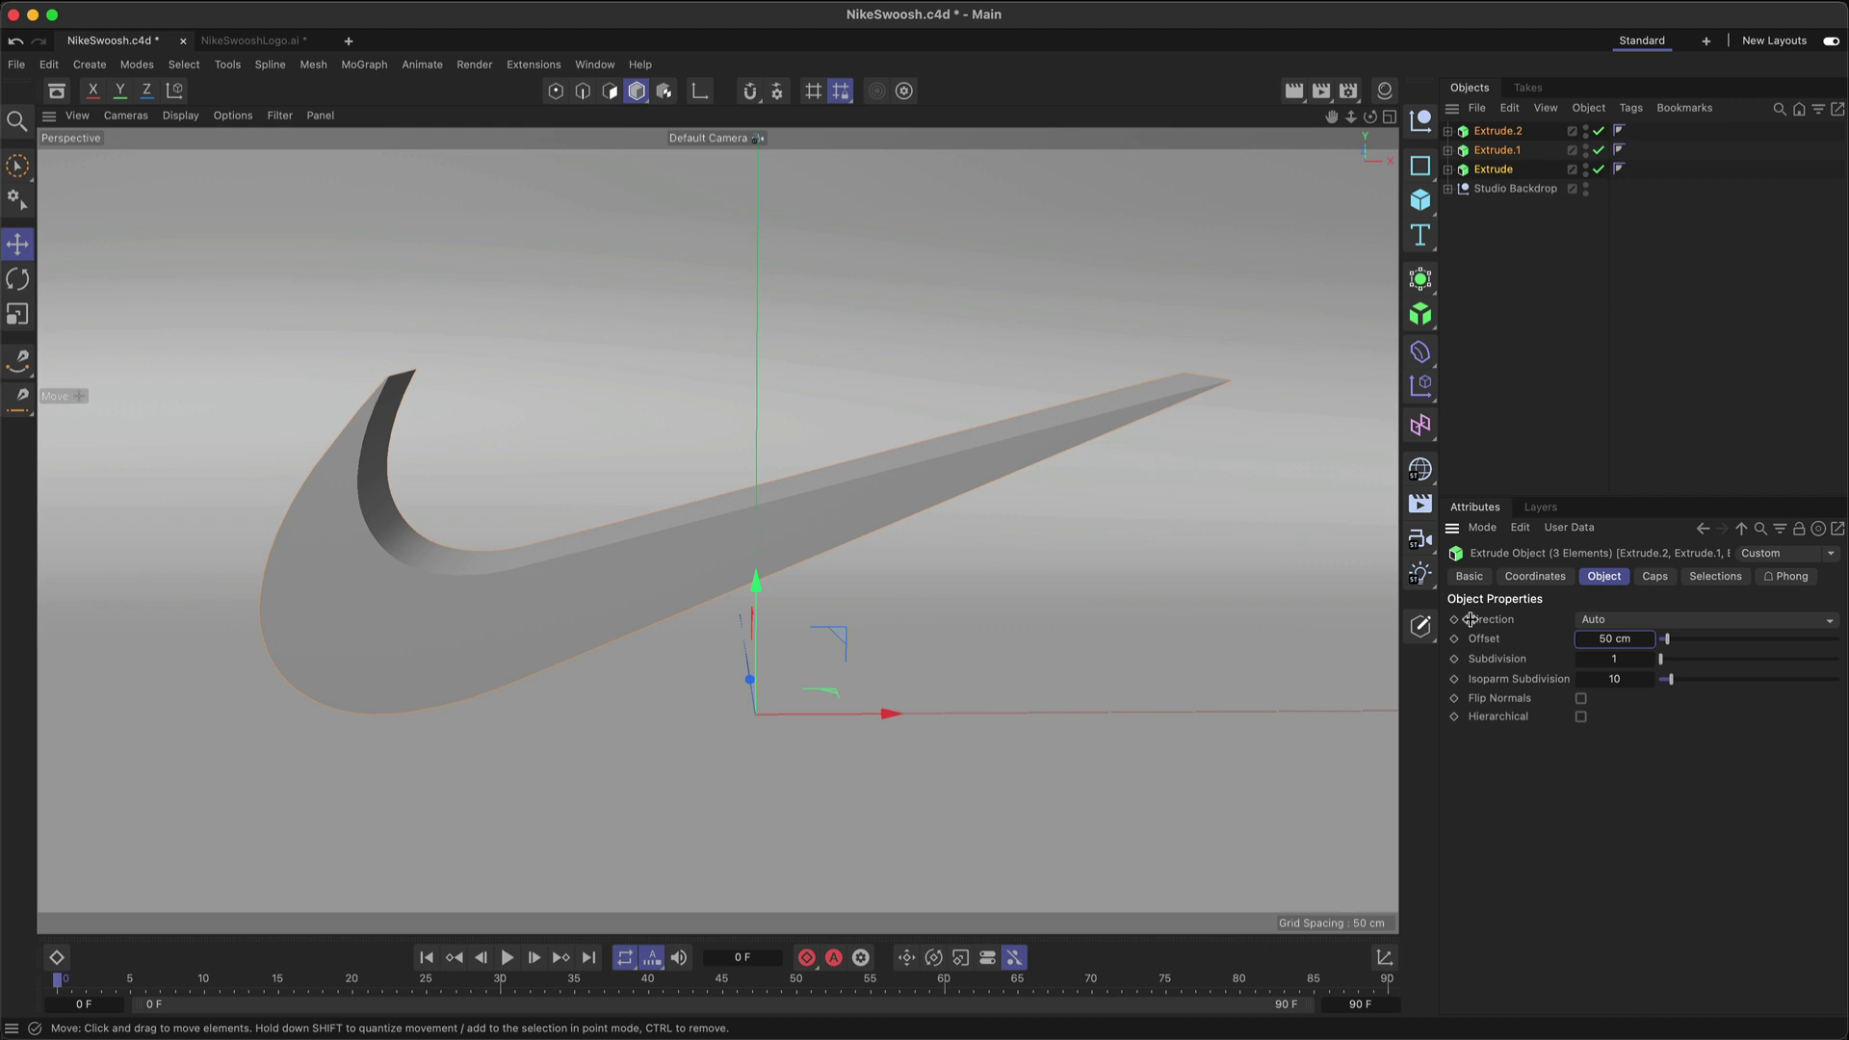
Step: Give the three Extrudes a 0.5 cm cap bevel, then deselect them
click(1654, 579)
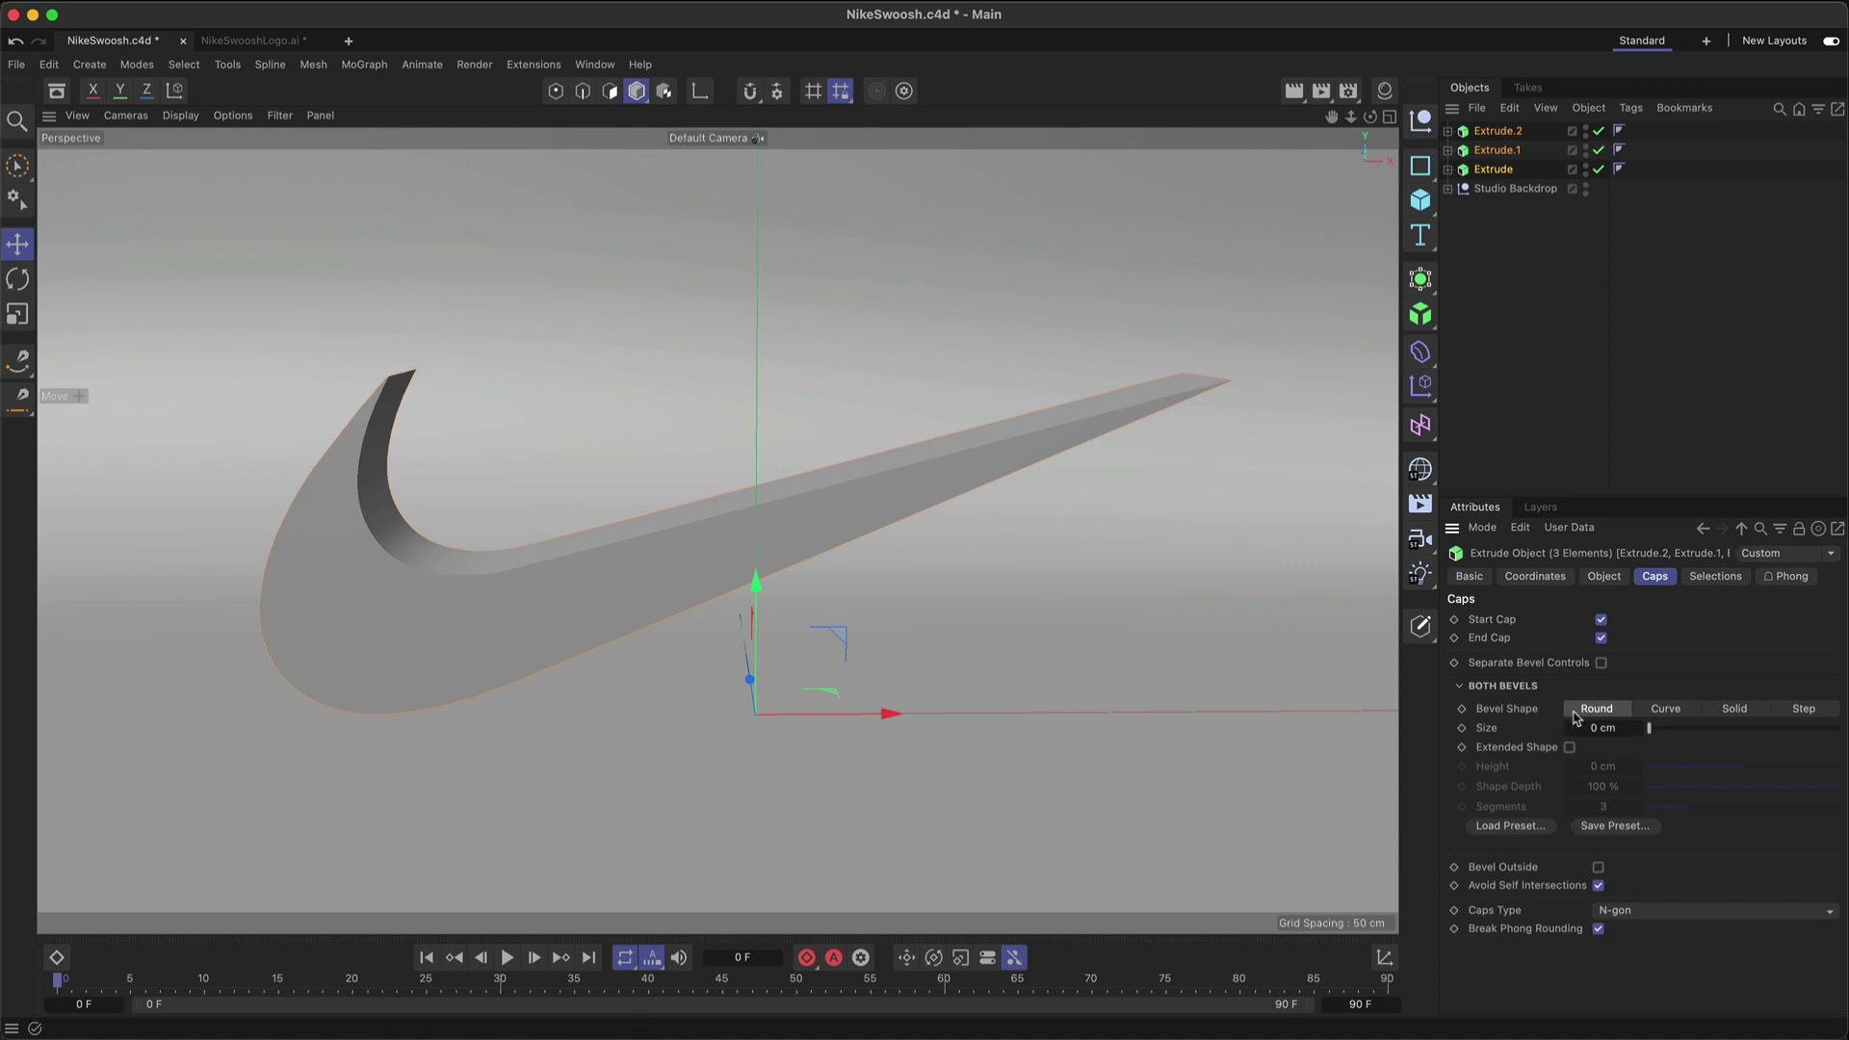
click(1599, 728)
text(0.5)
key(Return)
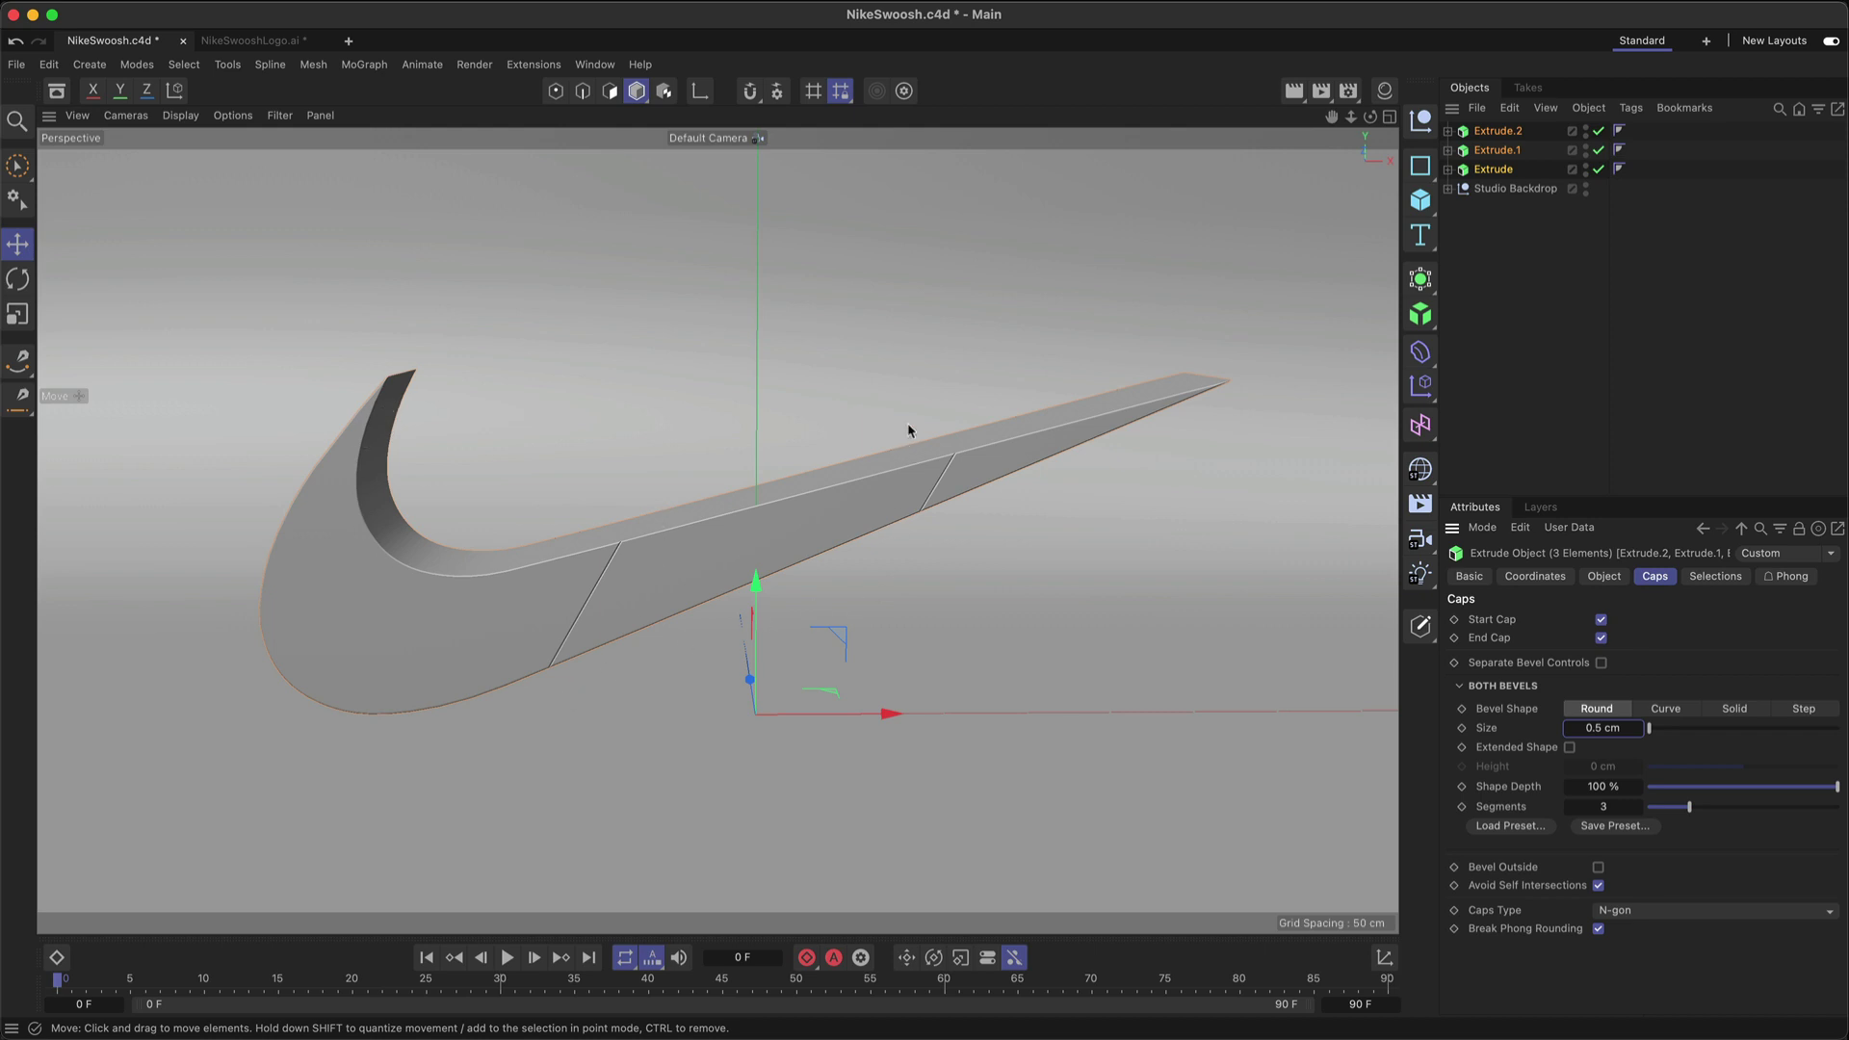
click(1577, 288)
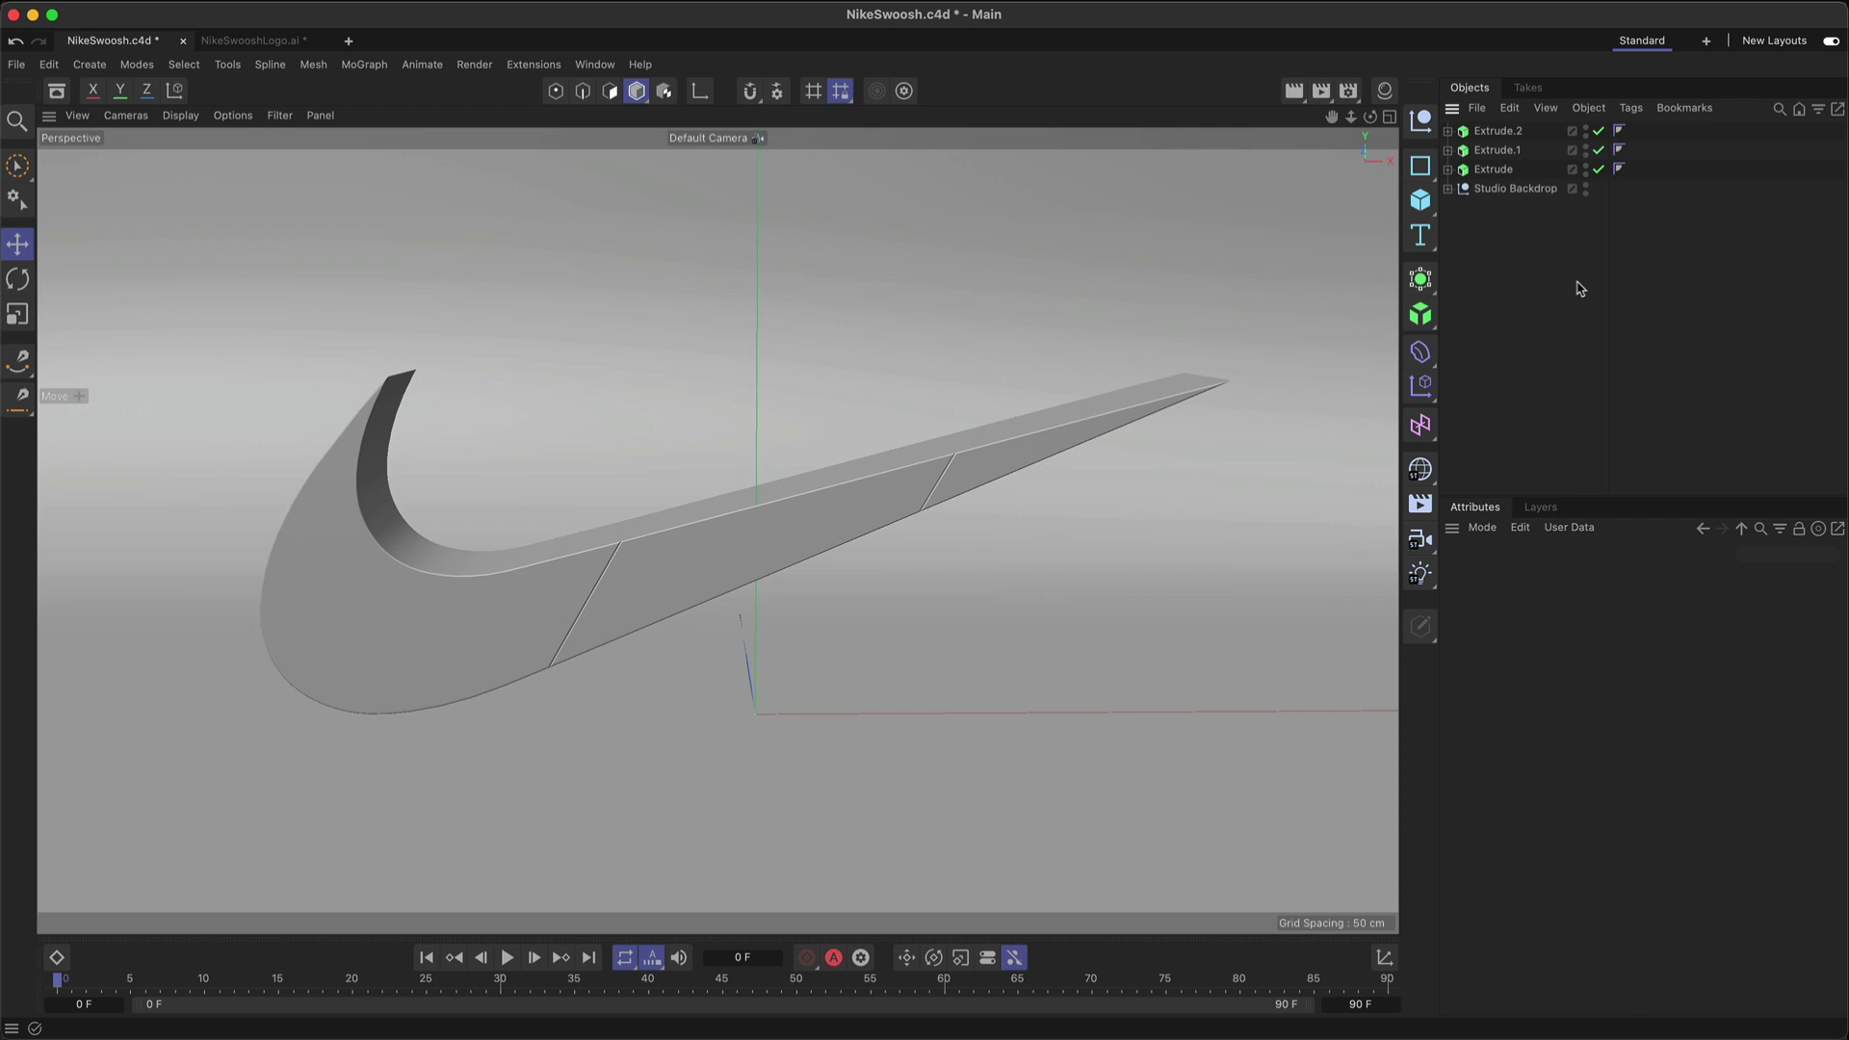
Step: Select Extrude, Extrude.1 and Extrude.2 together in the Objects manager
click(1518, 170)
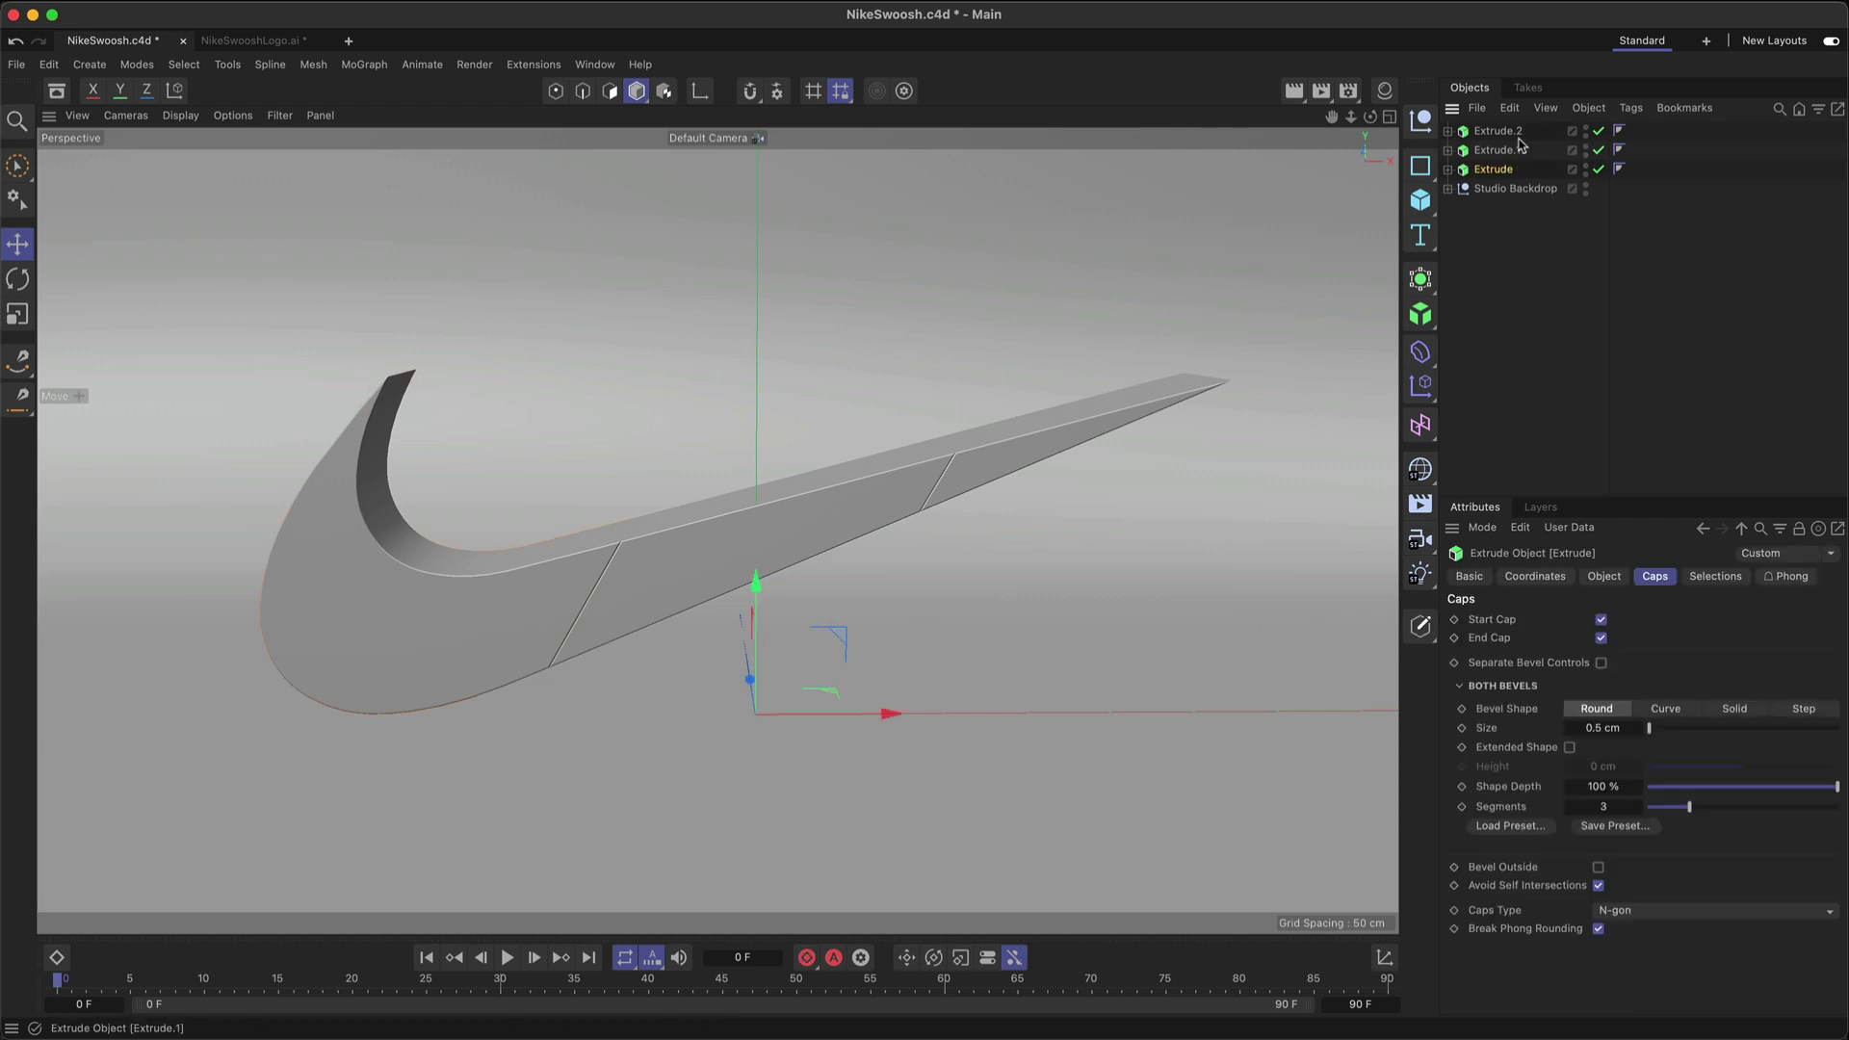
shift+click(1513, 134)
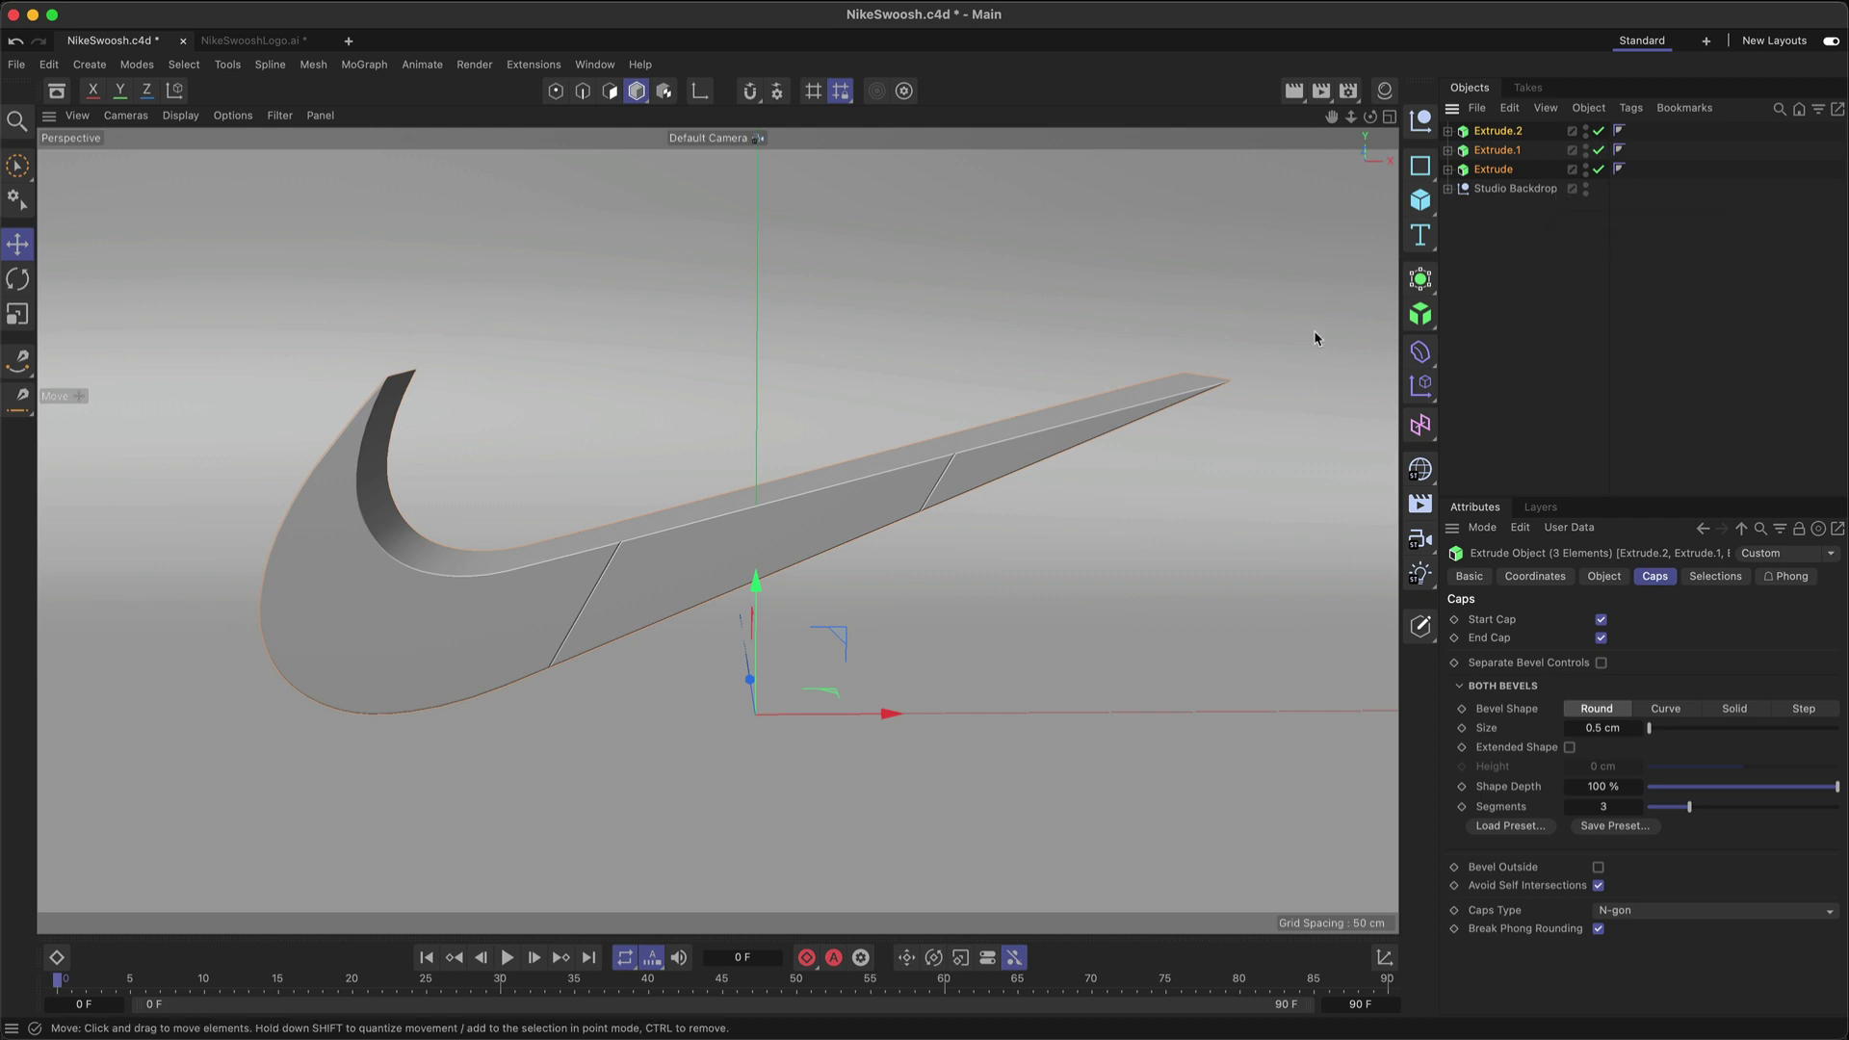
Step: Add a Fracture object, nest the three Extrudes under it, and set its mode to Explode Segments
drag(1424, 318, 1512, 349)
click(1518, 172)
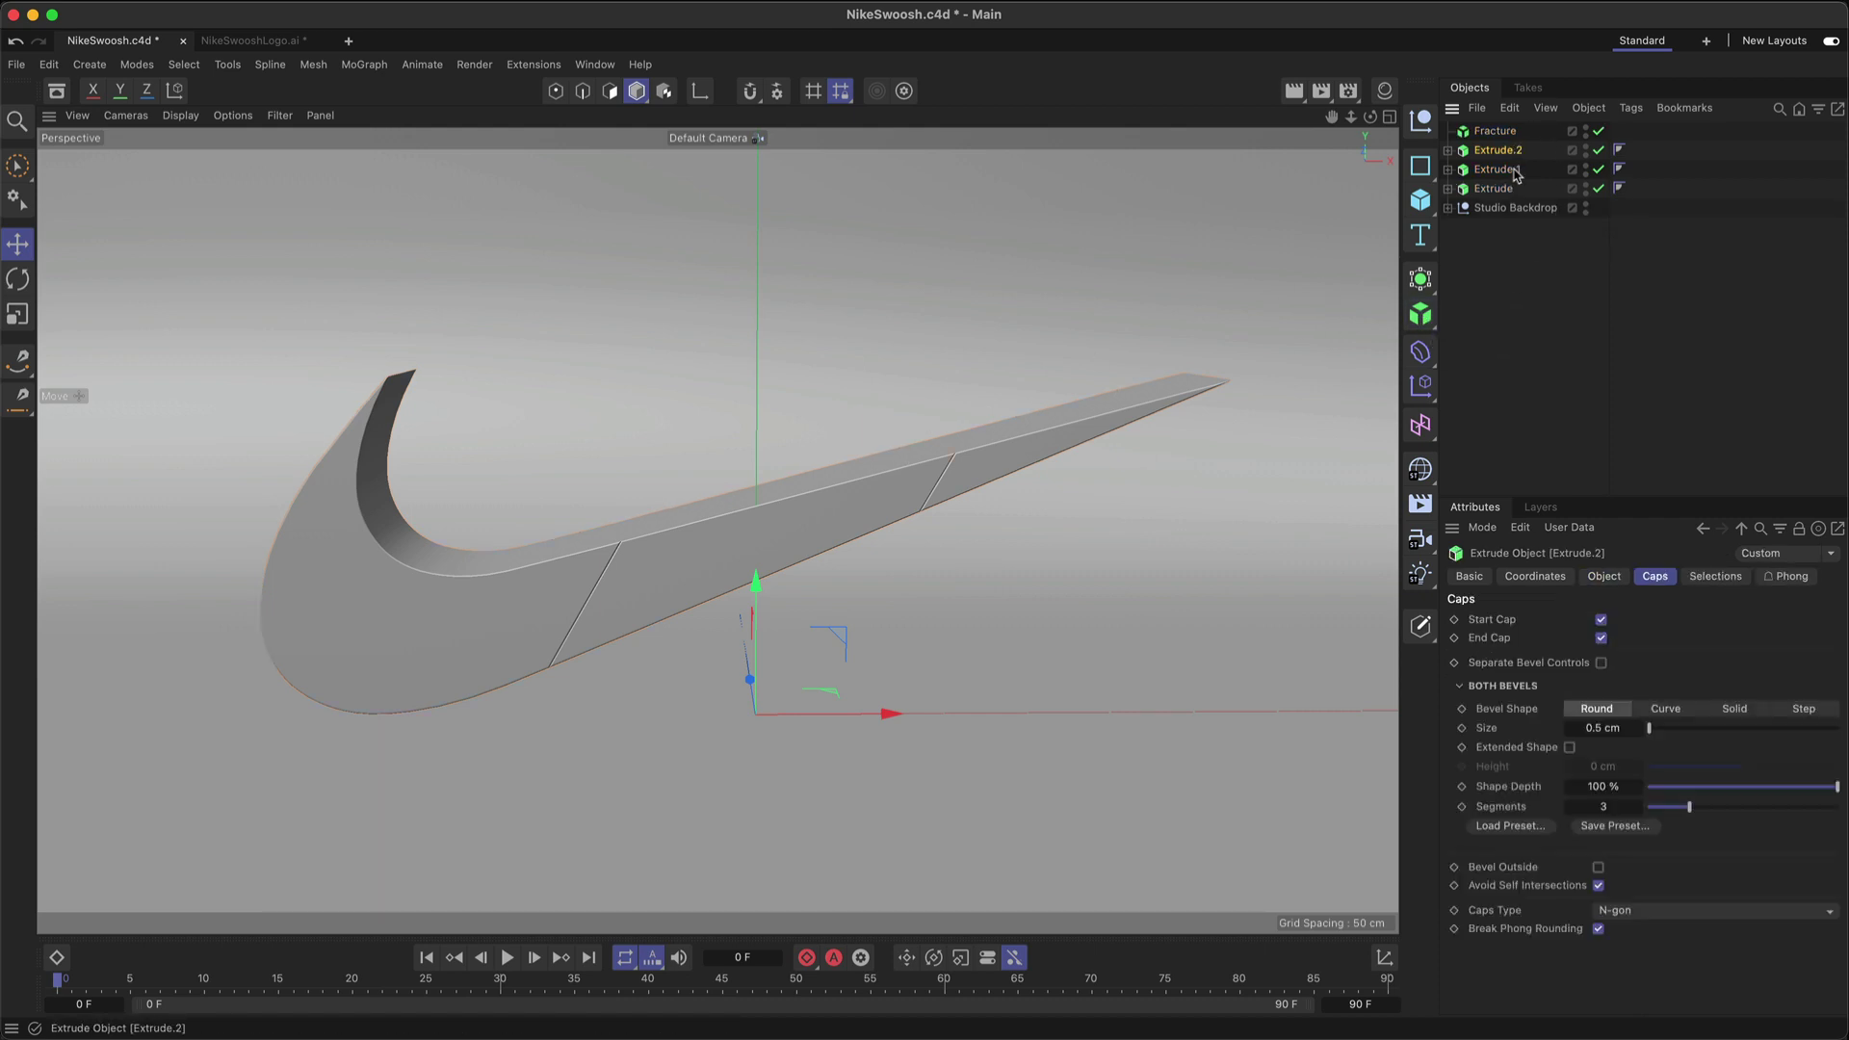
drag(1509, 181, 1500, 133)
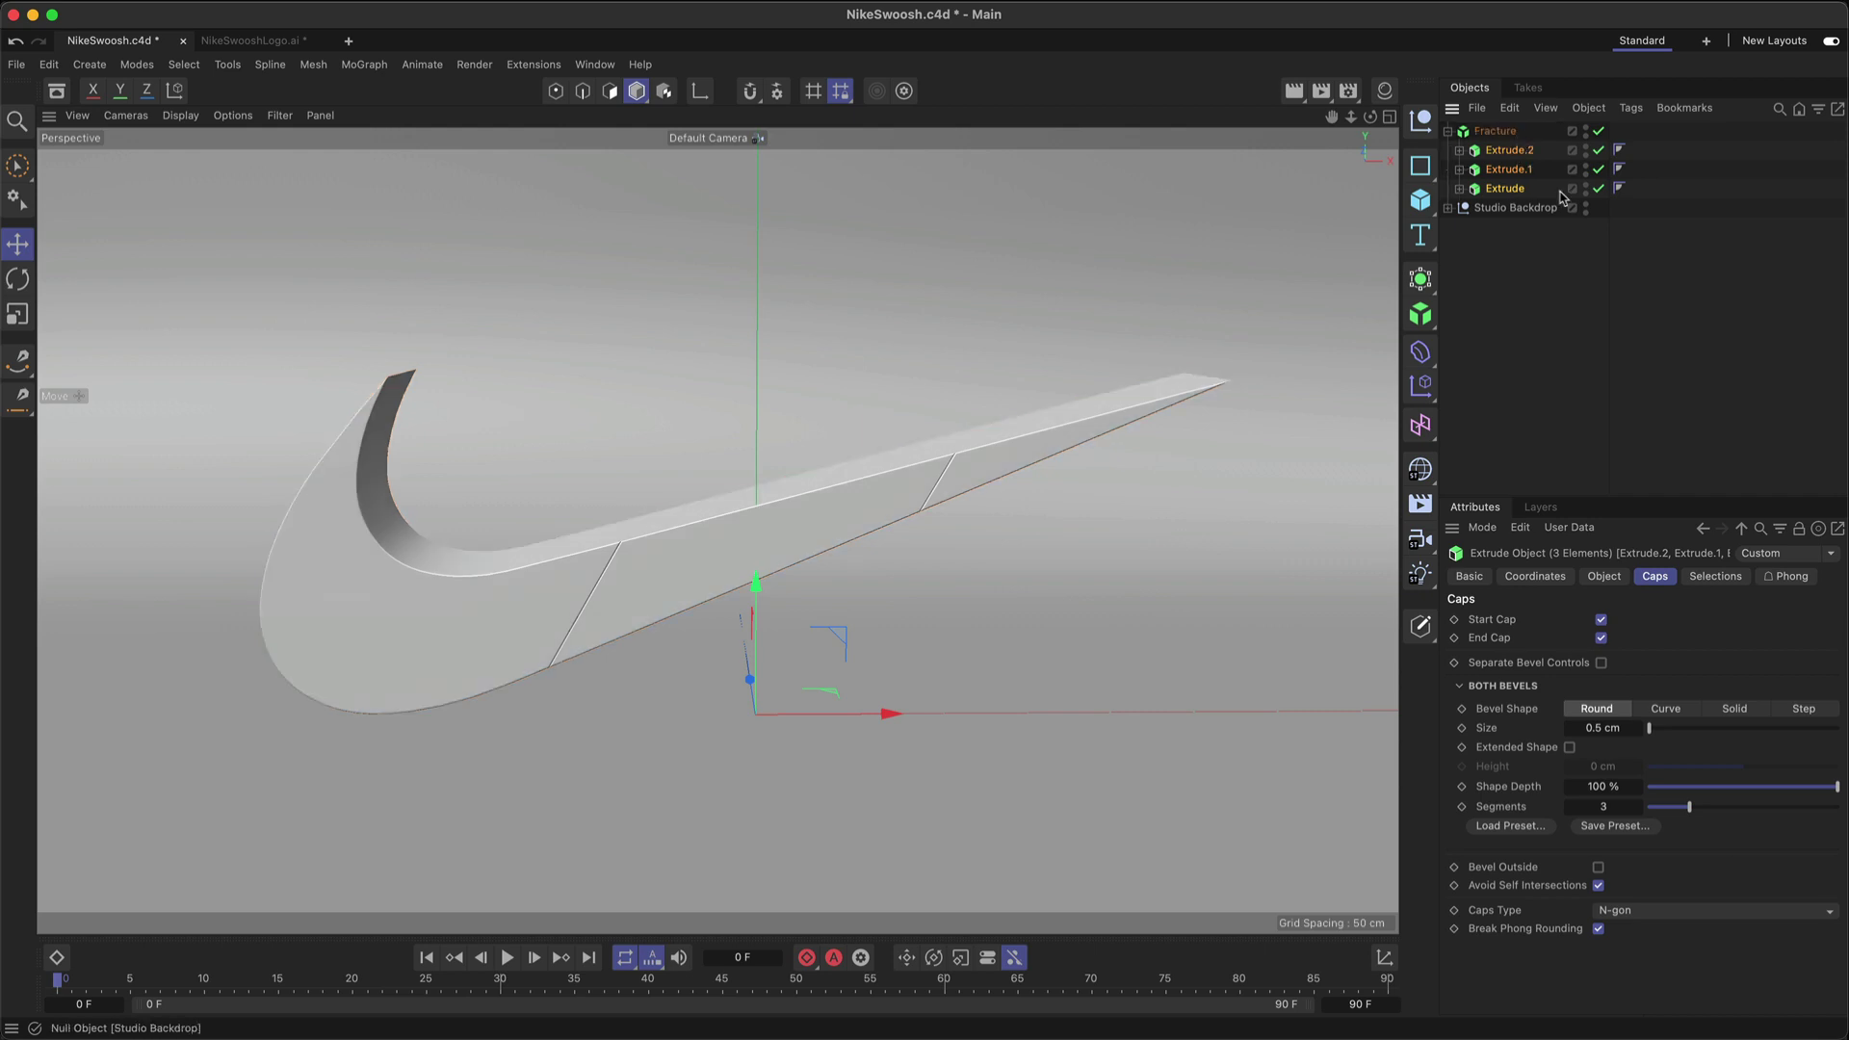
click(1498, 132)
click(1577, 631)
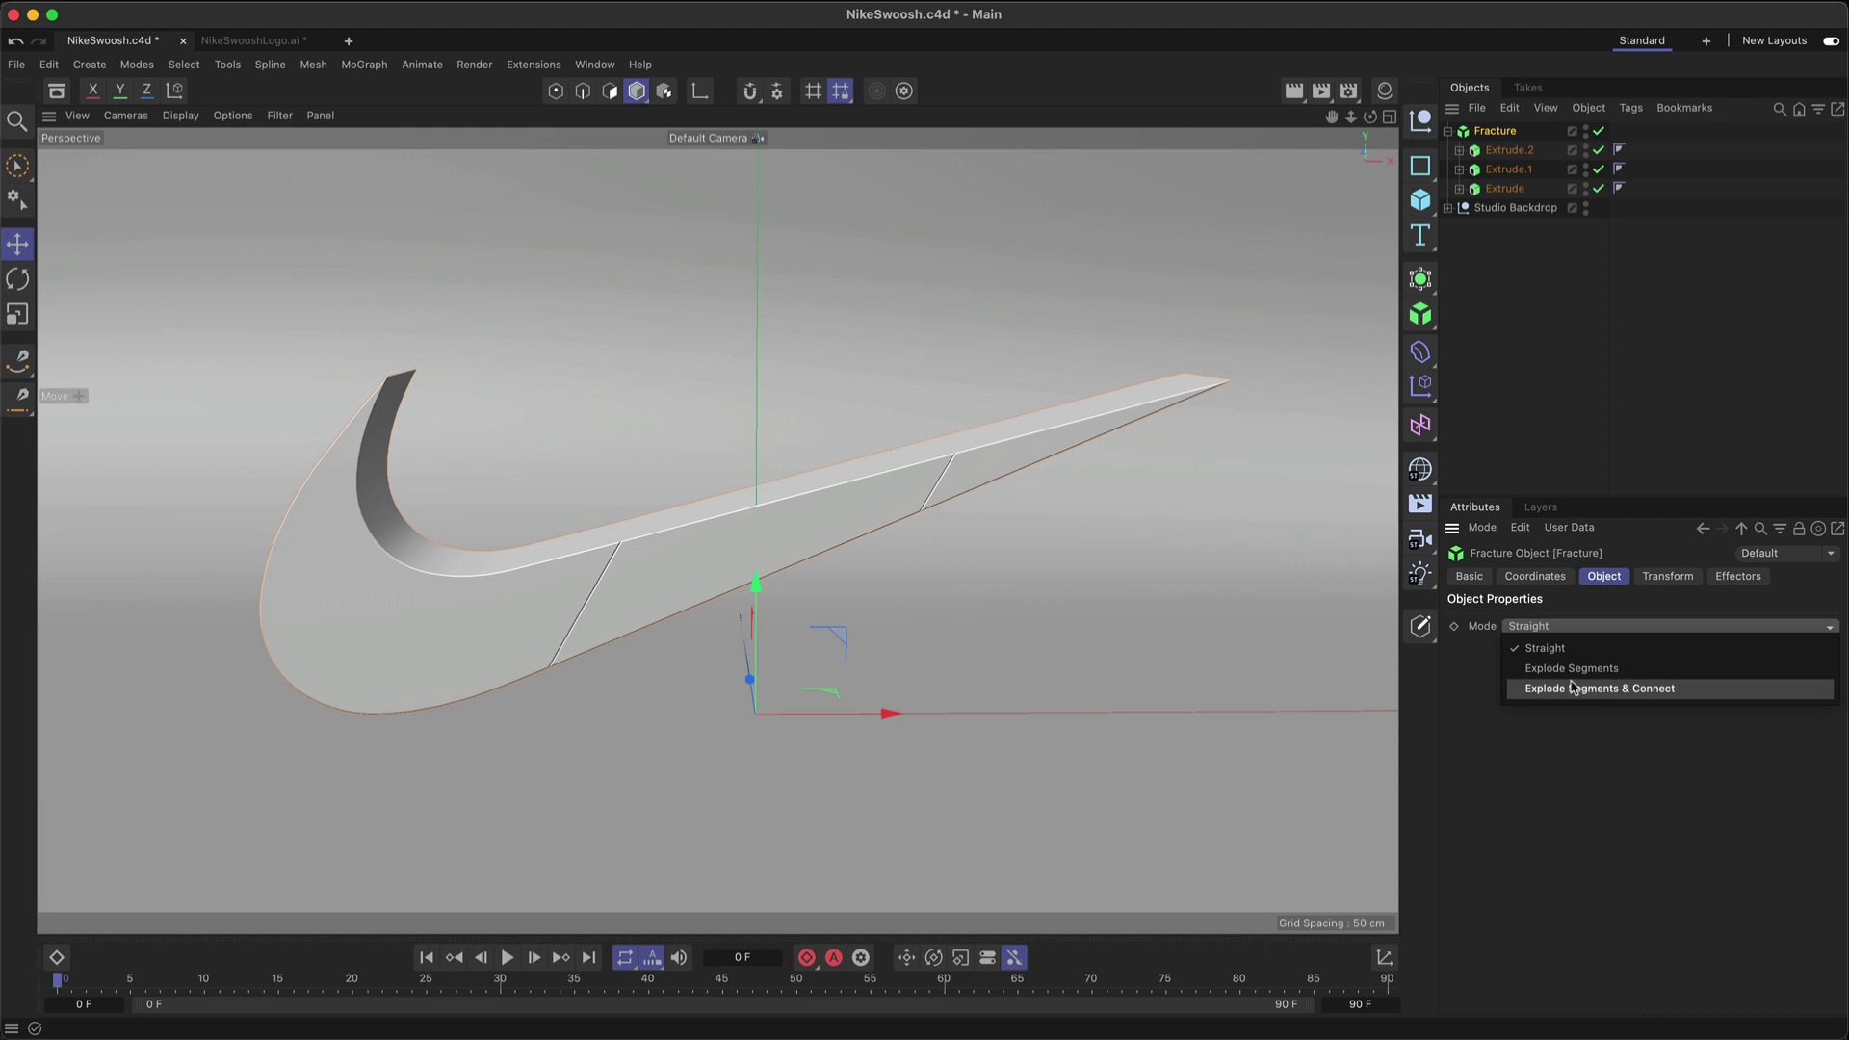
click(1587, 675)
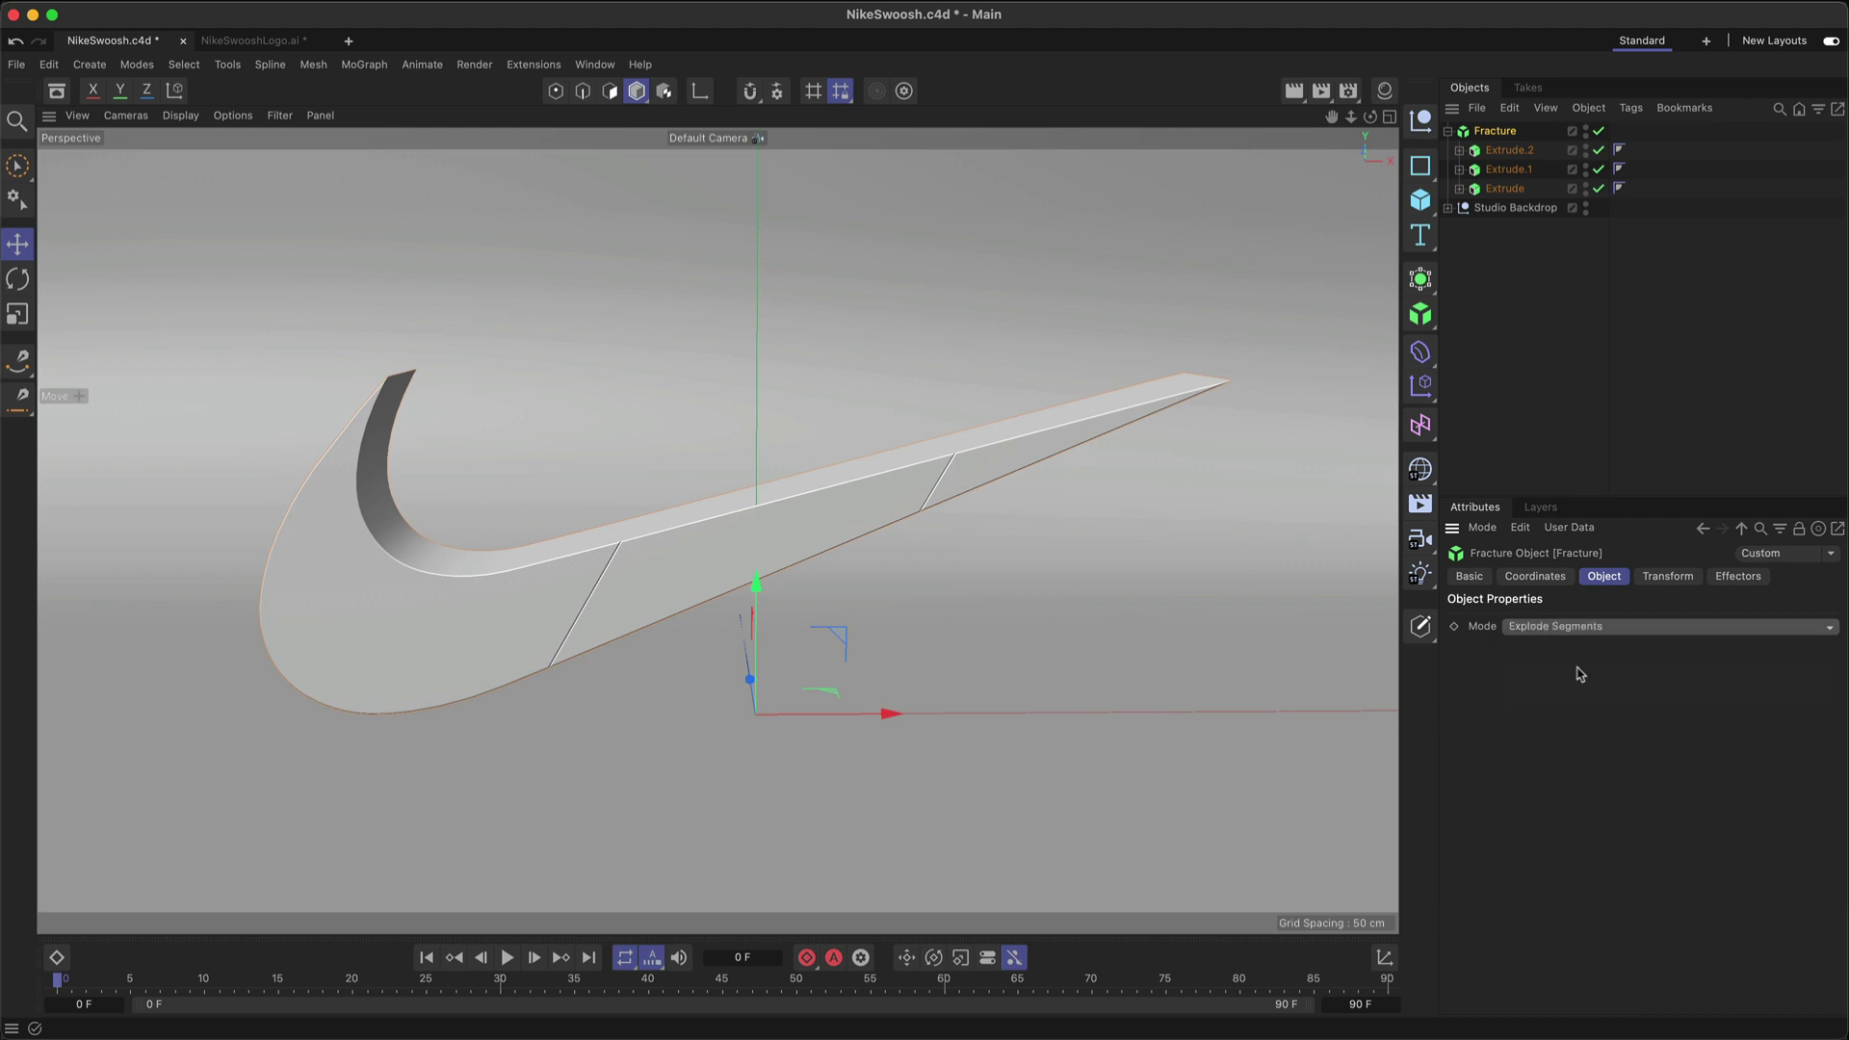
Step: Add a Plain effector lifting pieces 100 cm along Y, and display its empty Fields list
click(1421, 385)
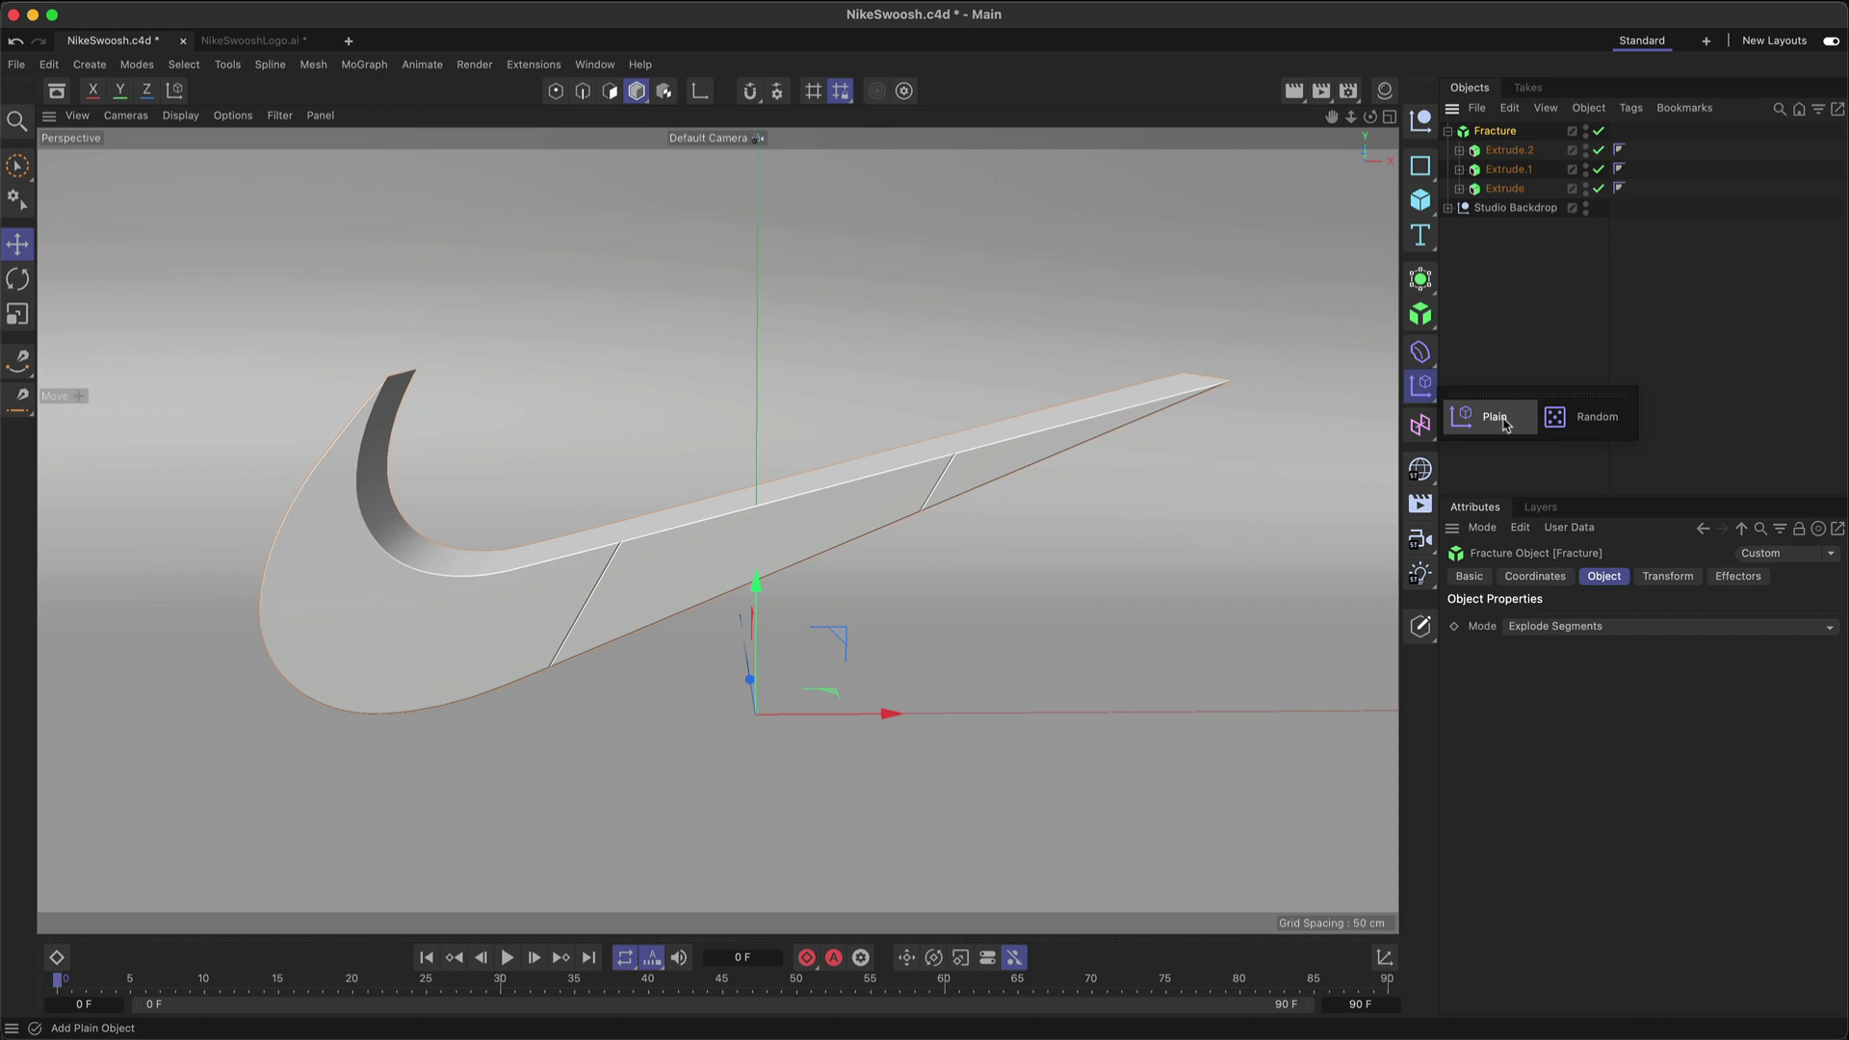
click(1492, 424)
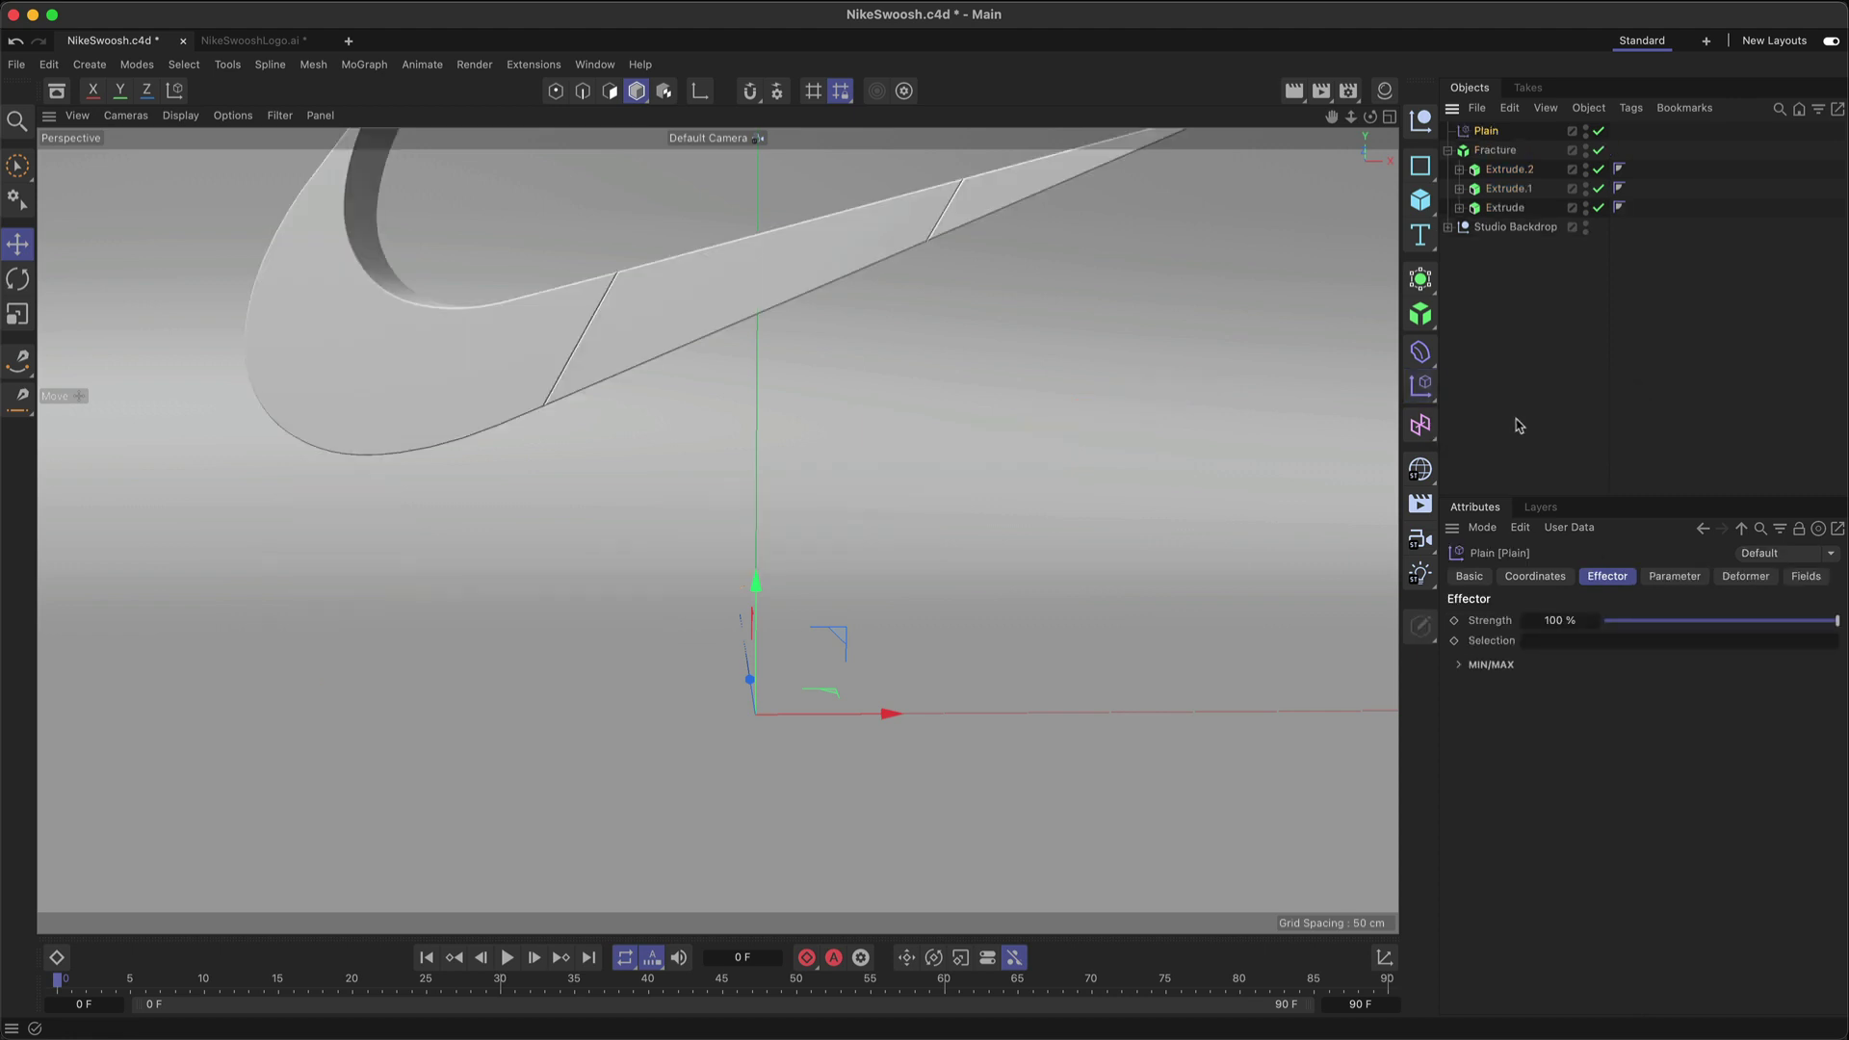
click(1657, 578)
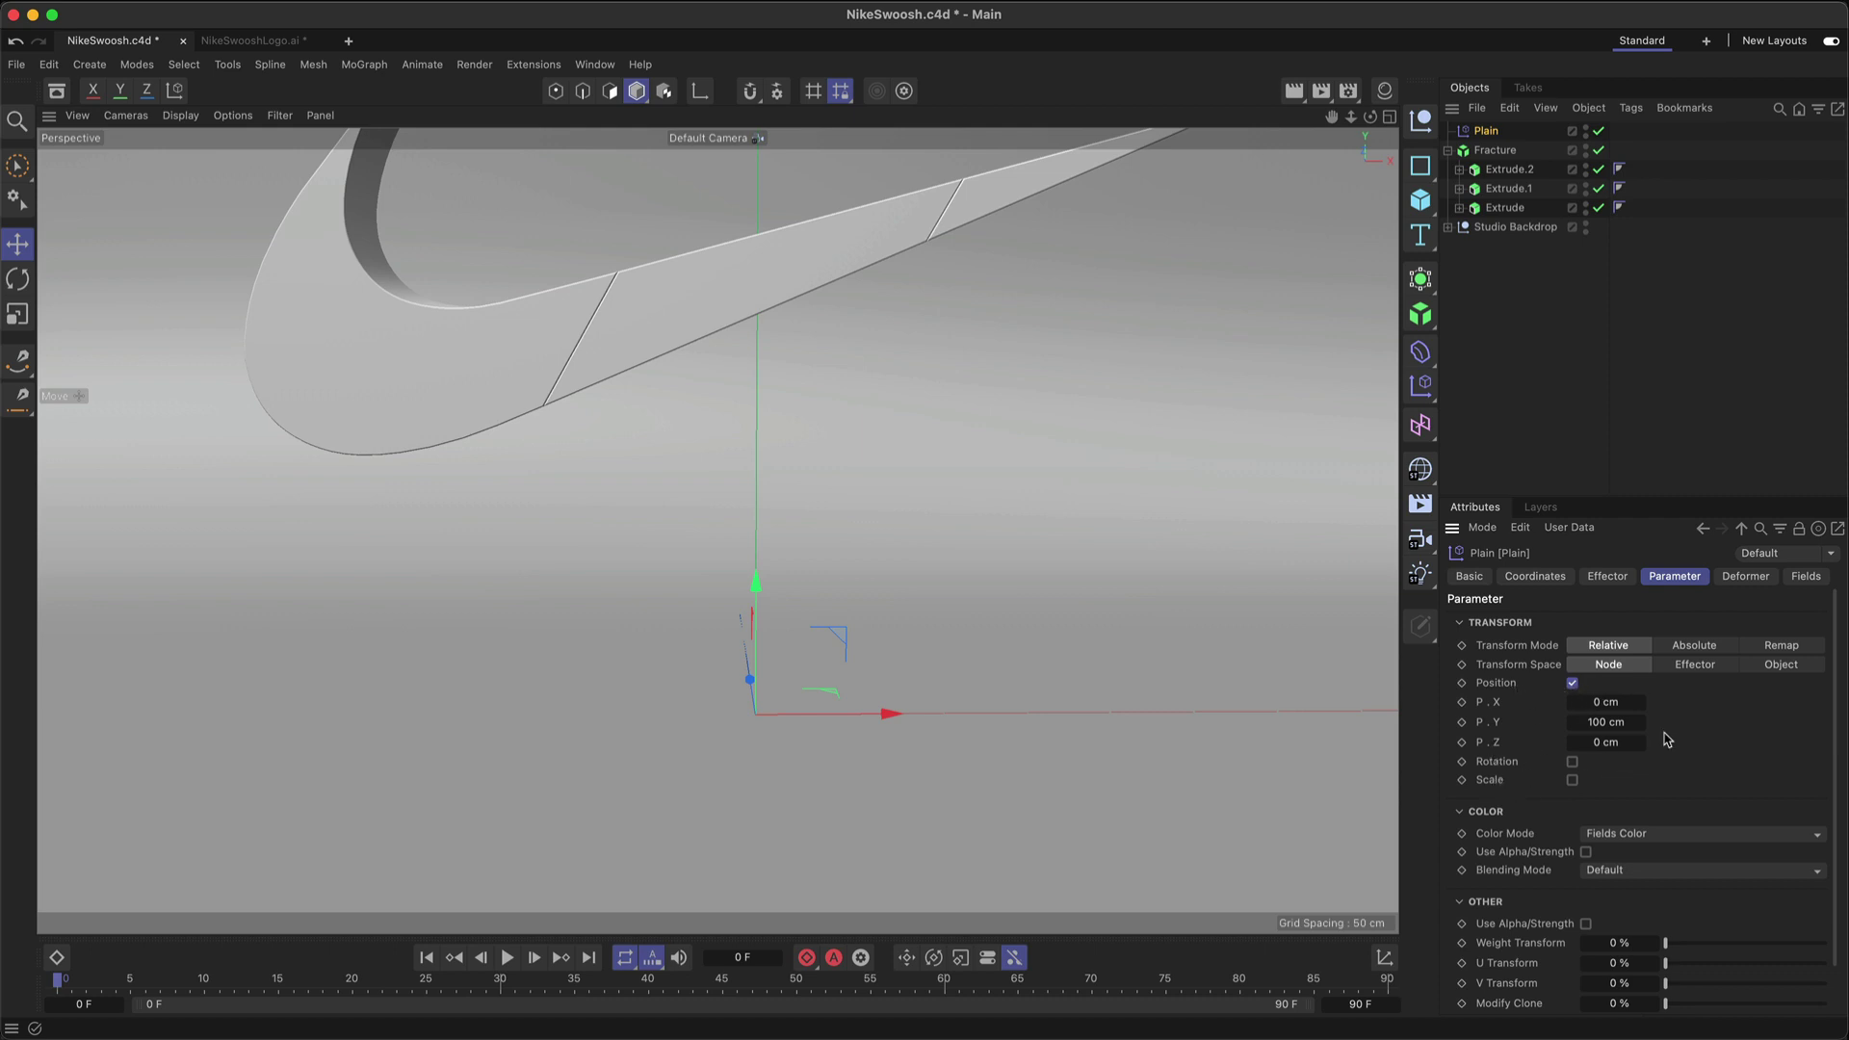
click(1808, 581)
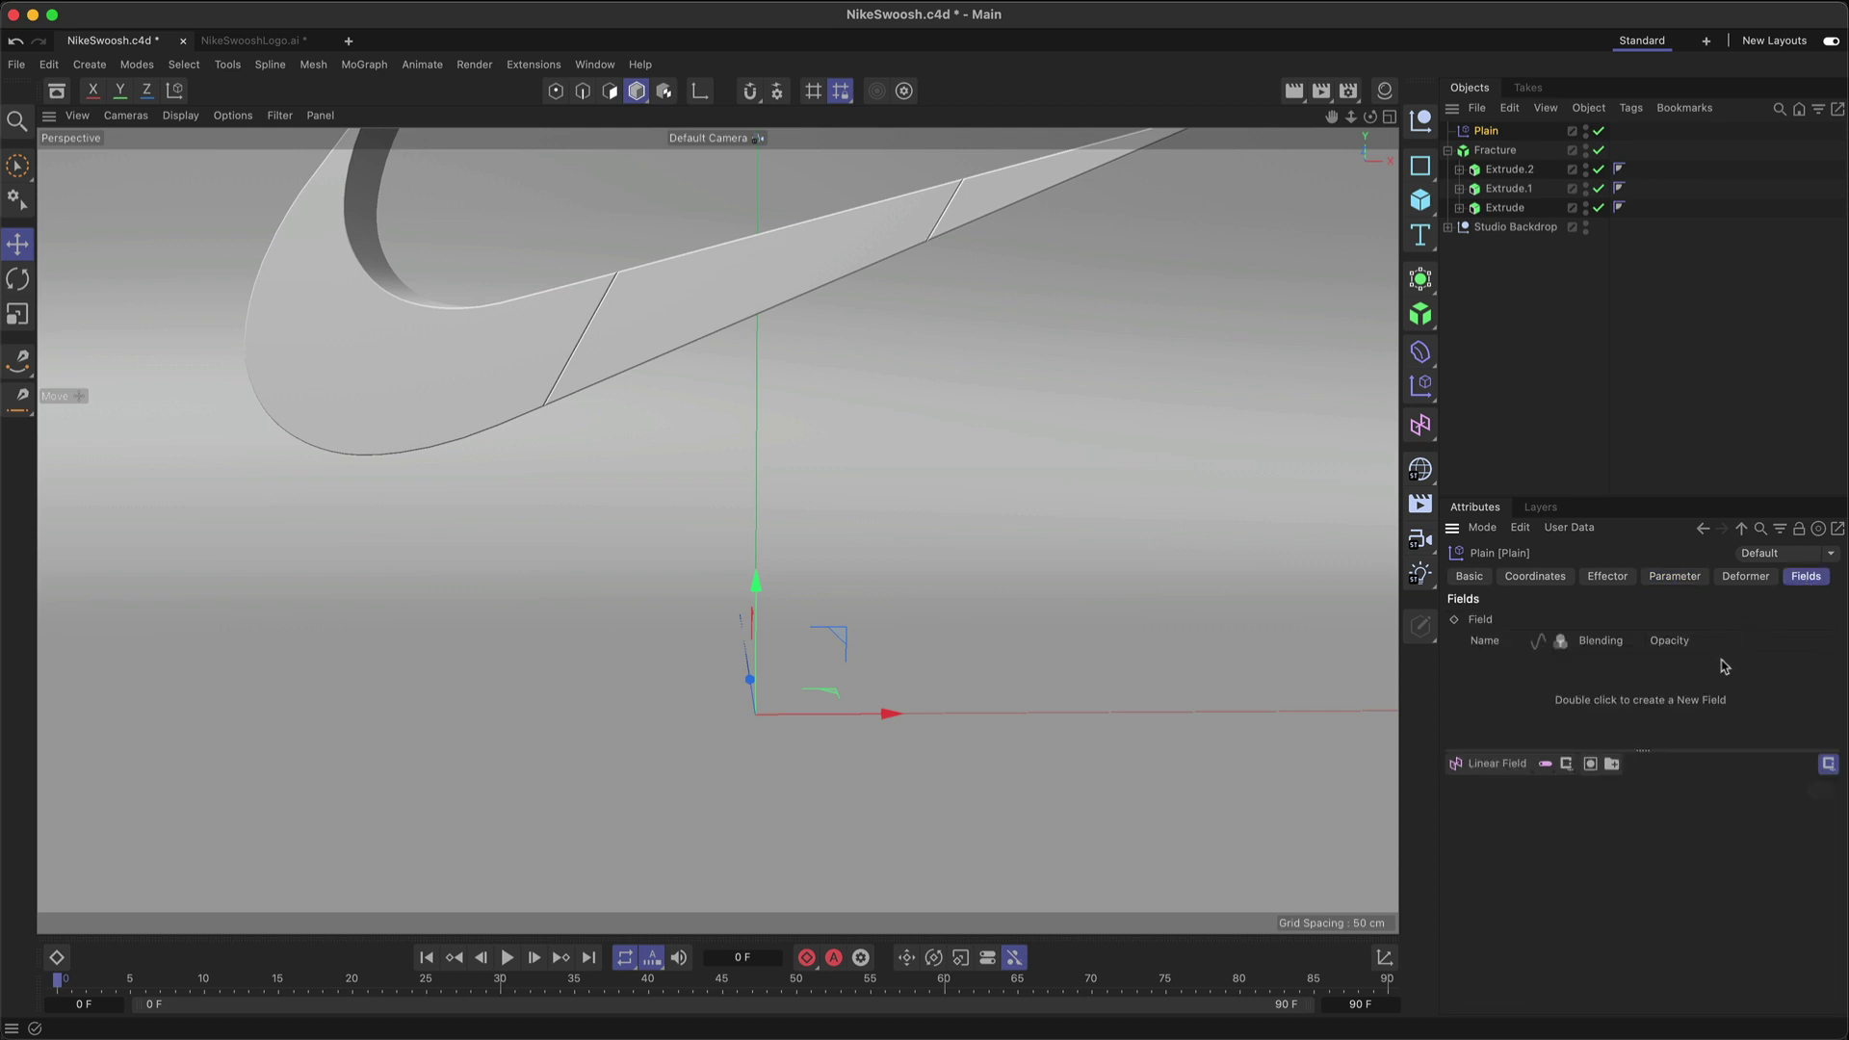
Step: Add a Linear Field with direction X- and slide it so the swoosh reassembles
click(1495, 764)
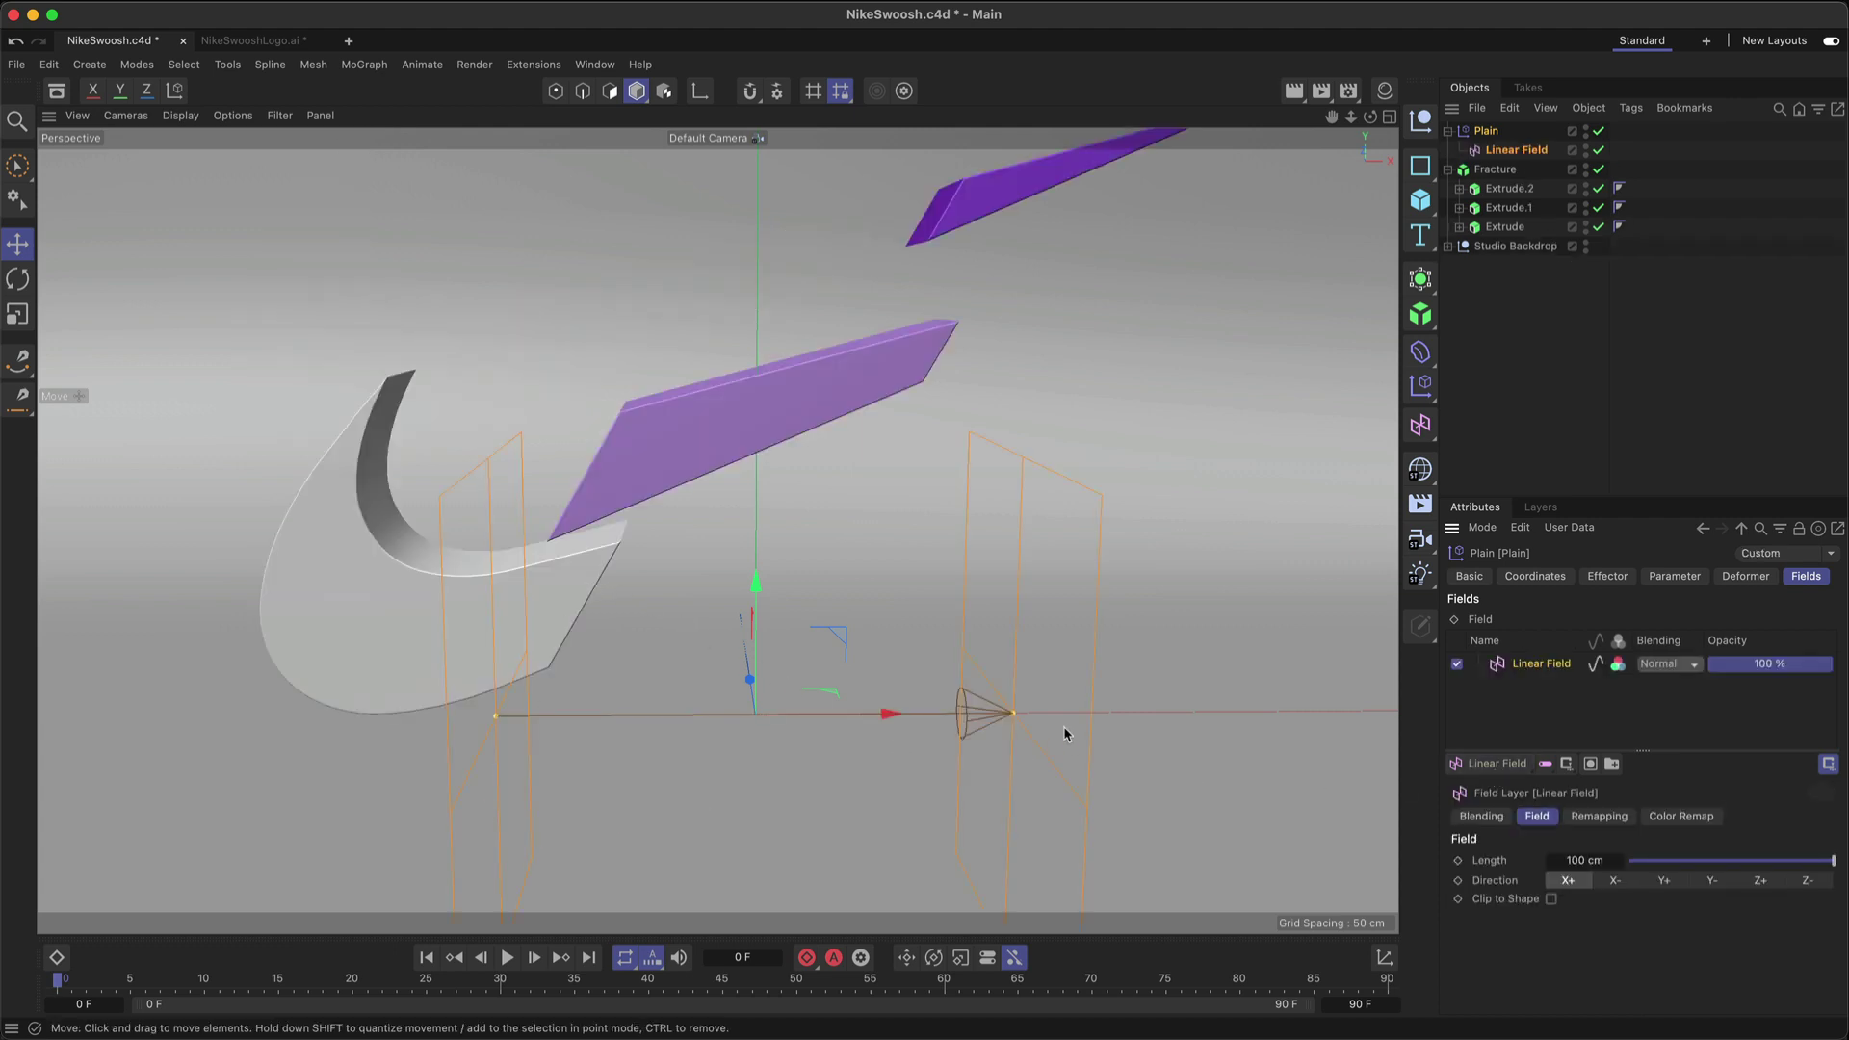
drag(895, 711, 1115, 693)
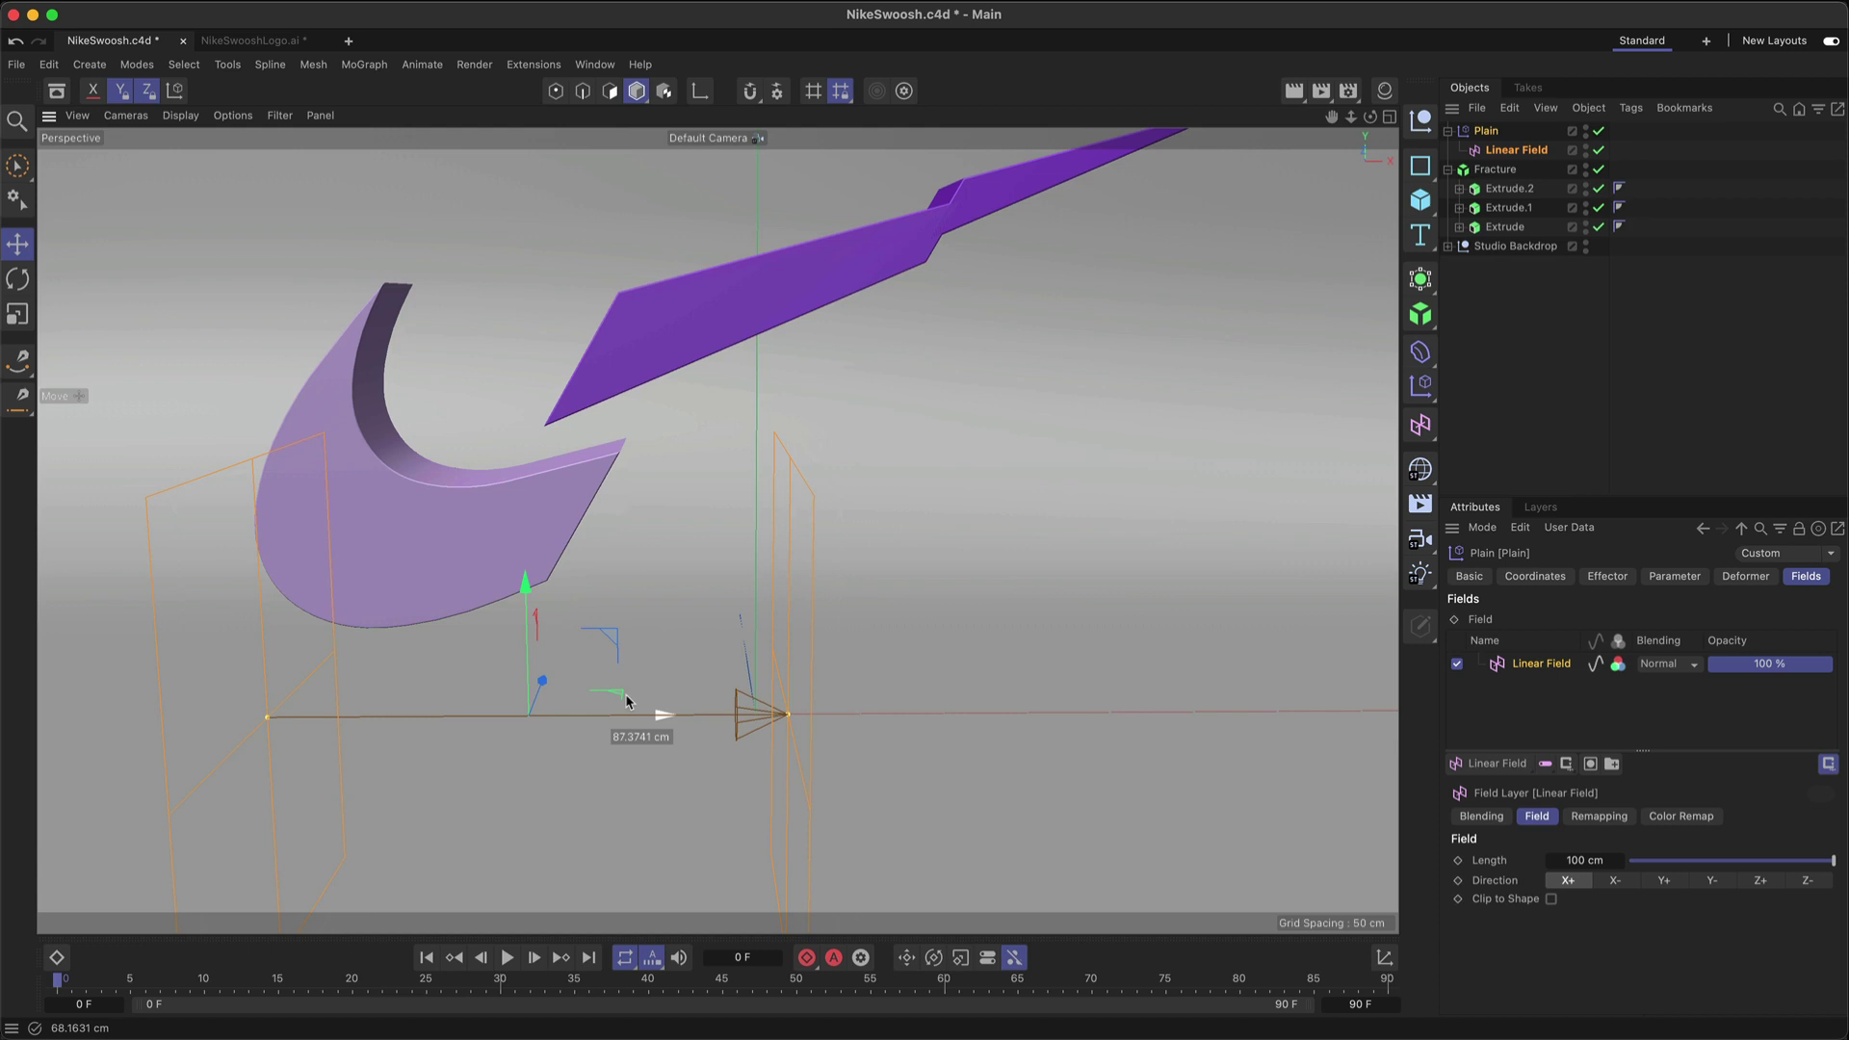
drag(626, 695, 896, 639)
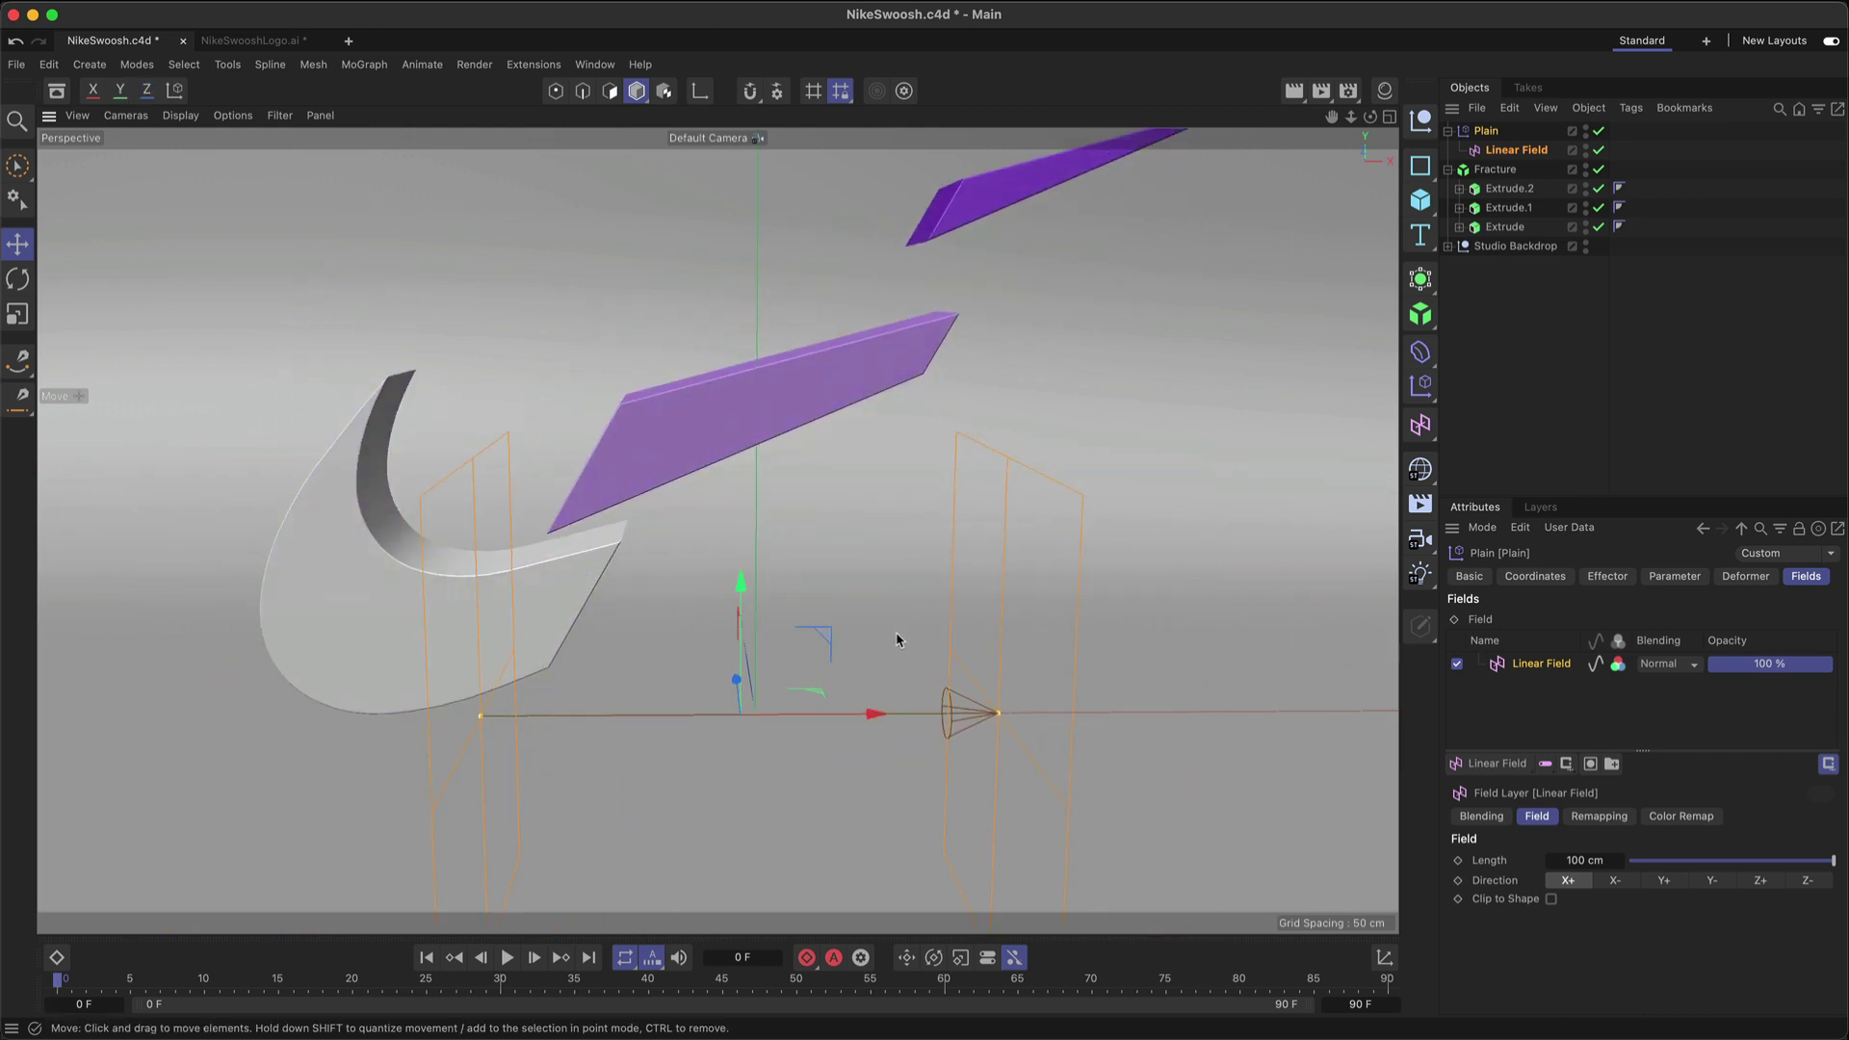
click(1617, 883)
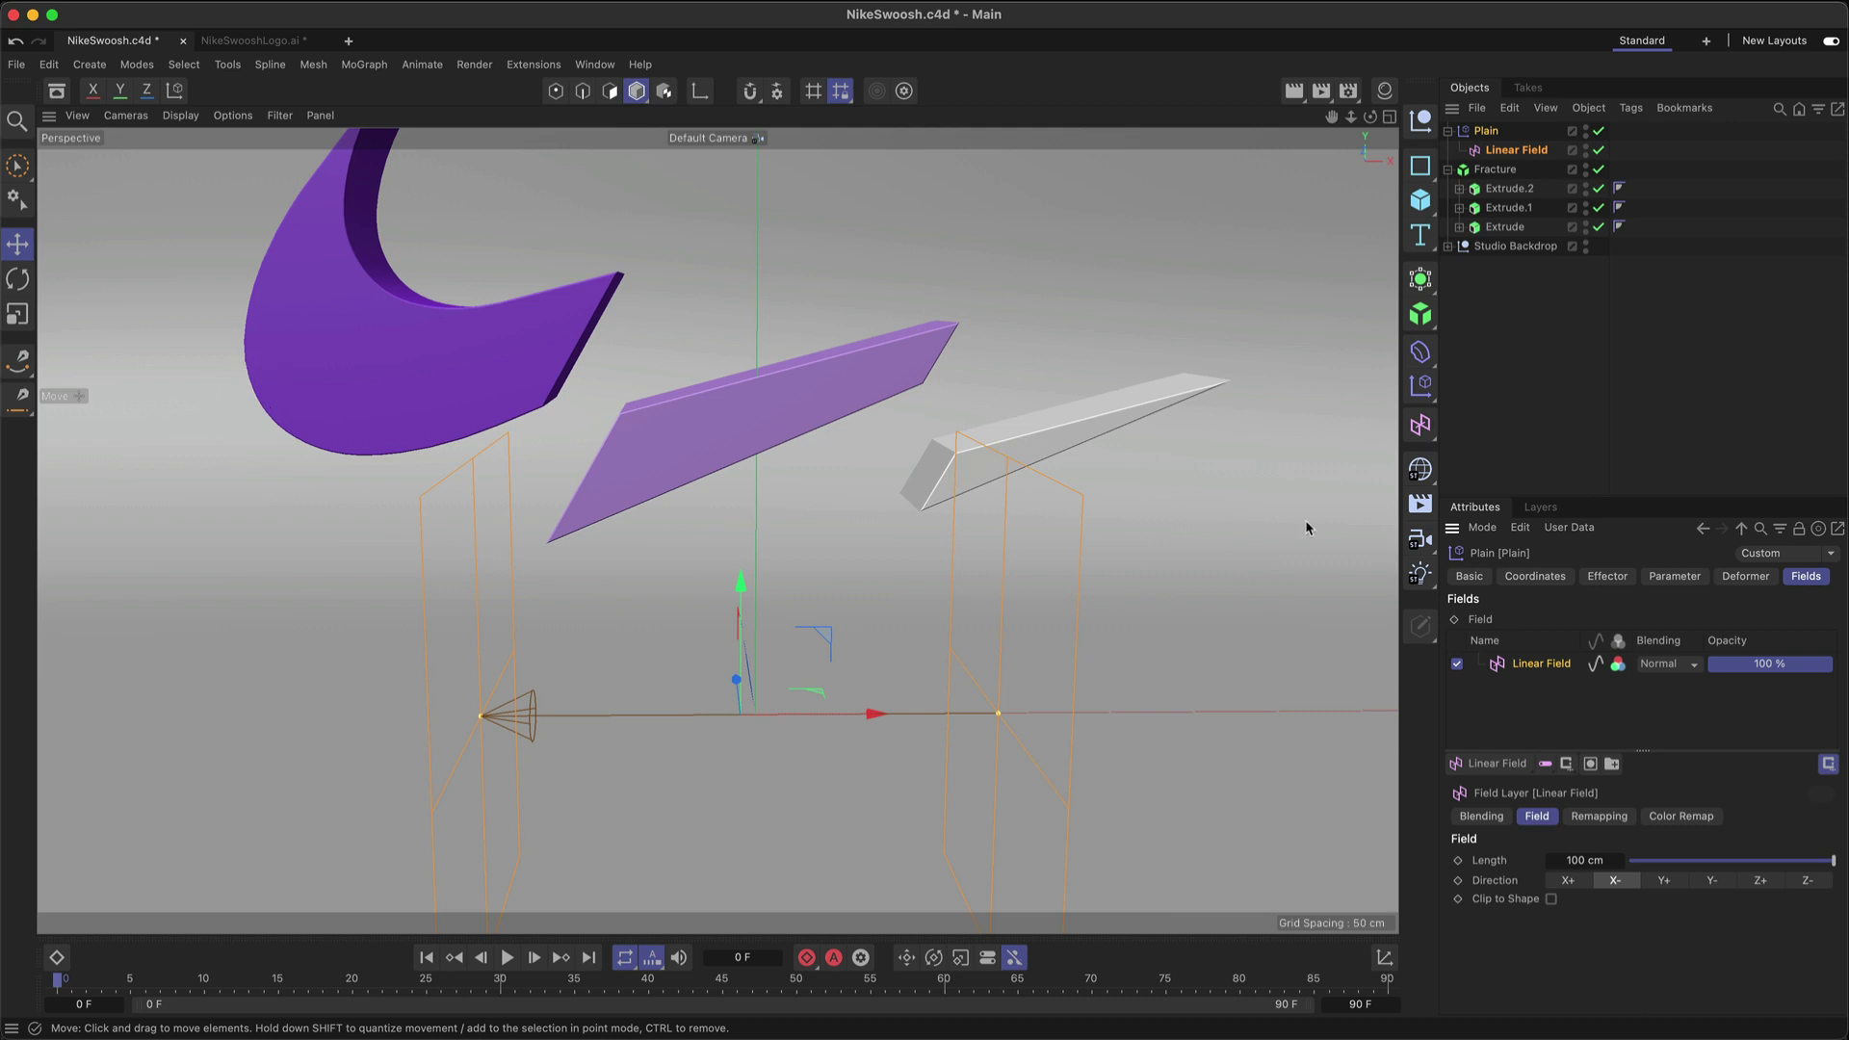
drag(873, 734, 1435, 641)
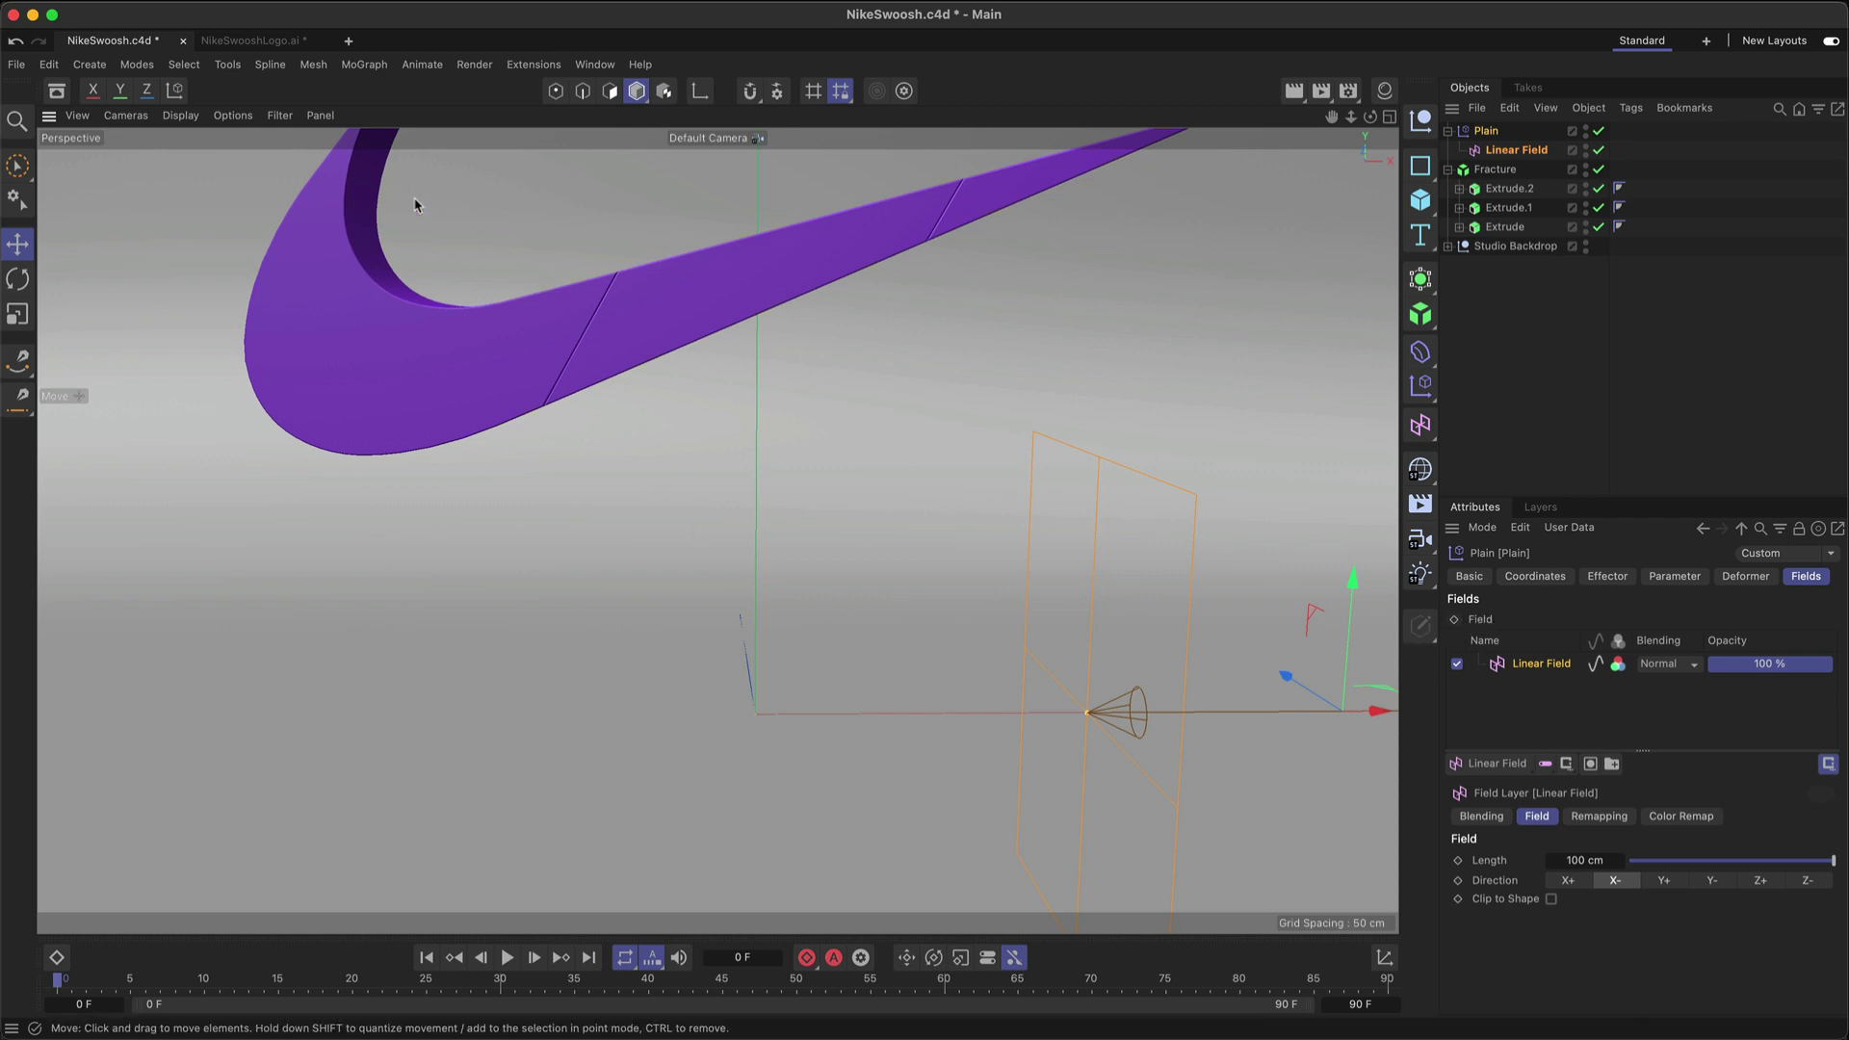
Step: Raise the Plain effector's P.Y lift to 199 cm
click(1677, 579)
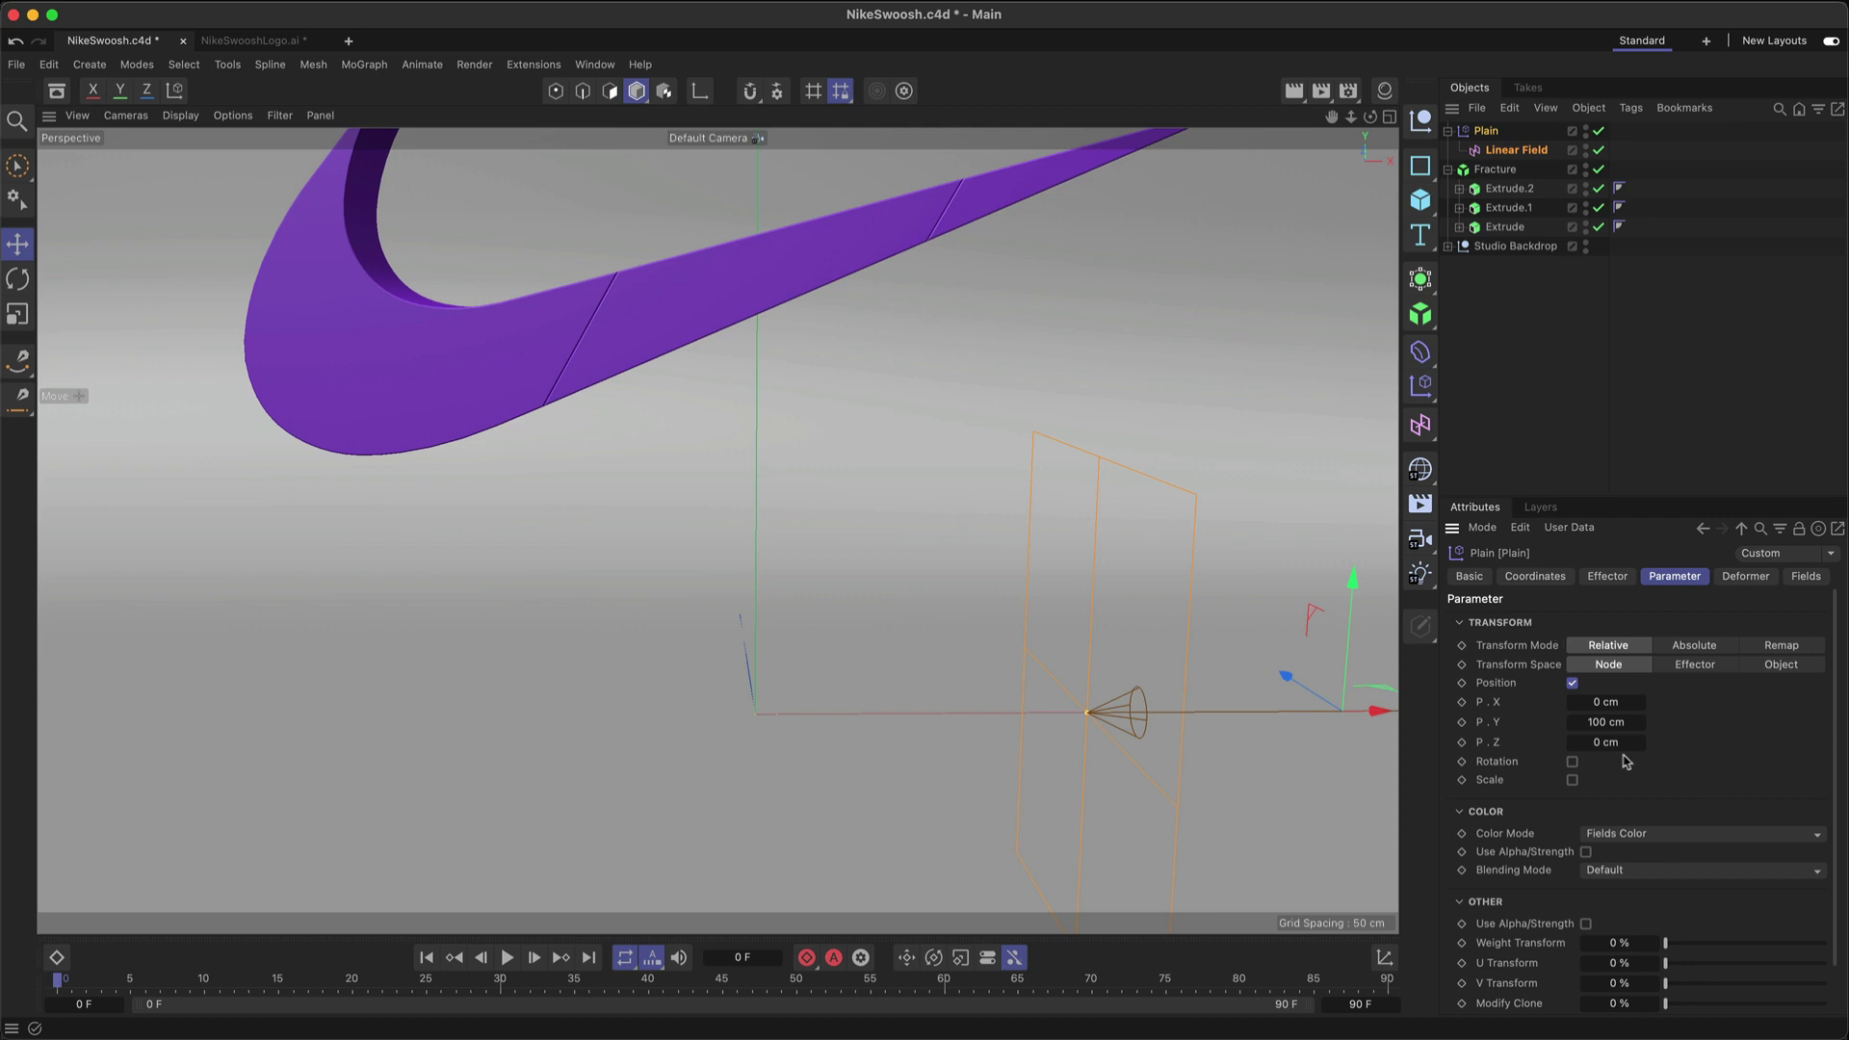
click(1600, 722)
drag(1622, 720, 1734, 712)
click(1810, 577)
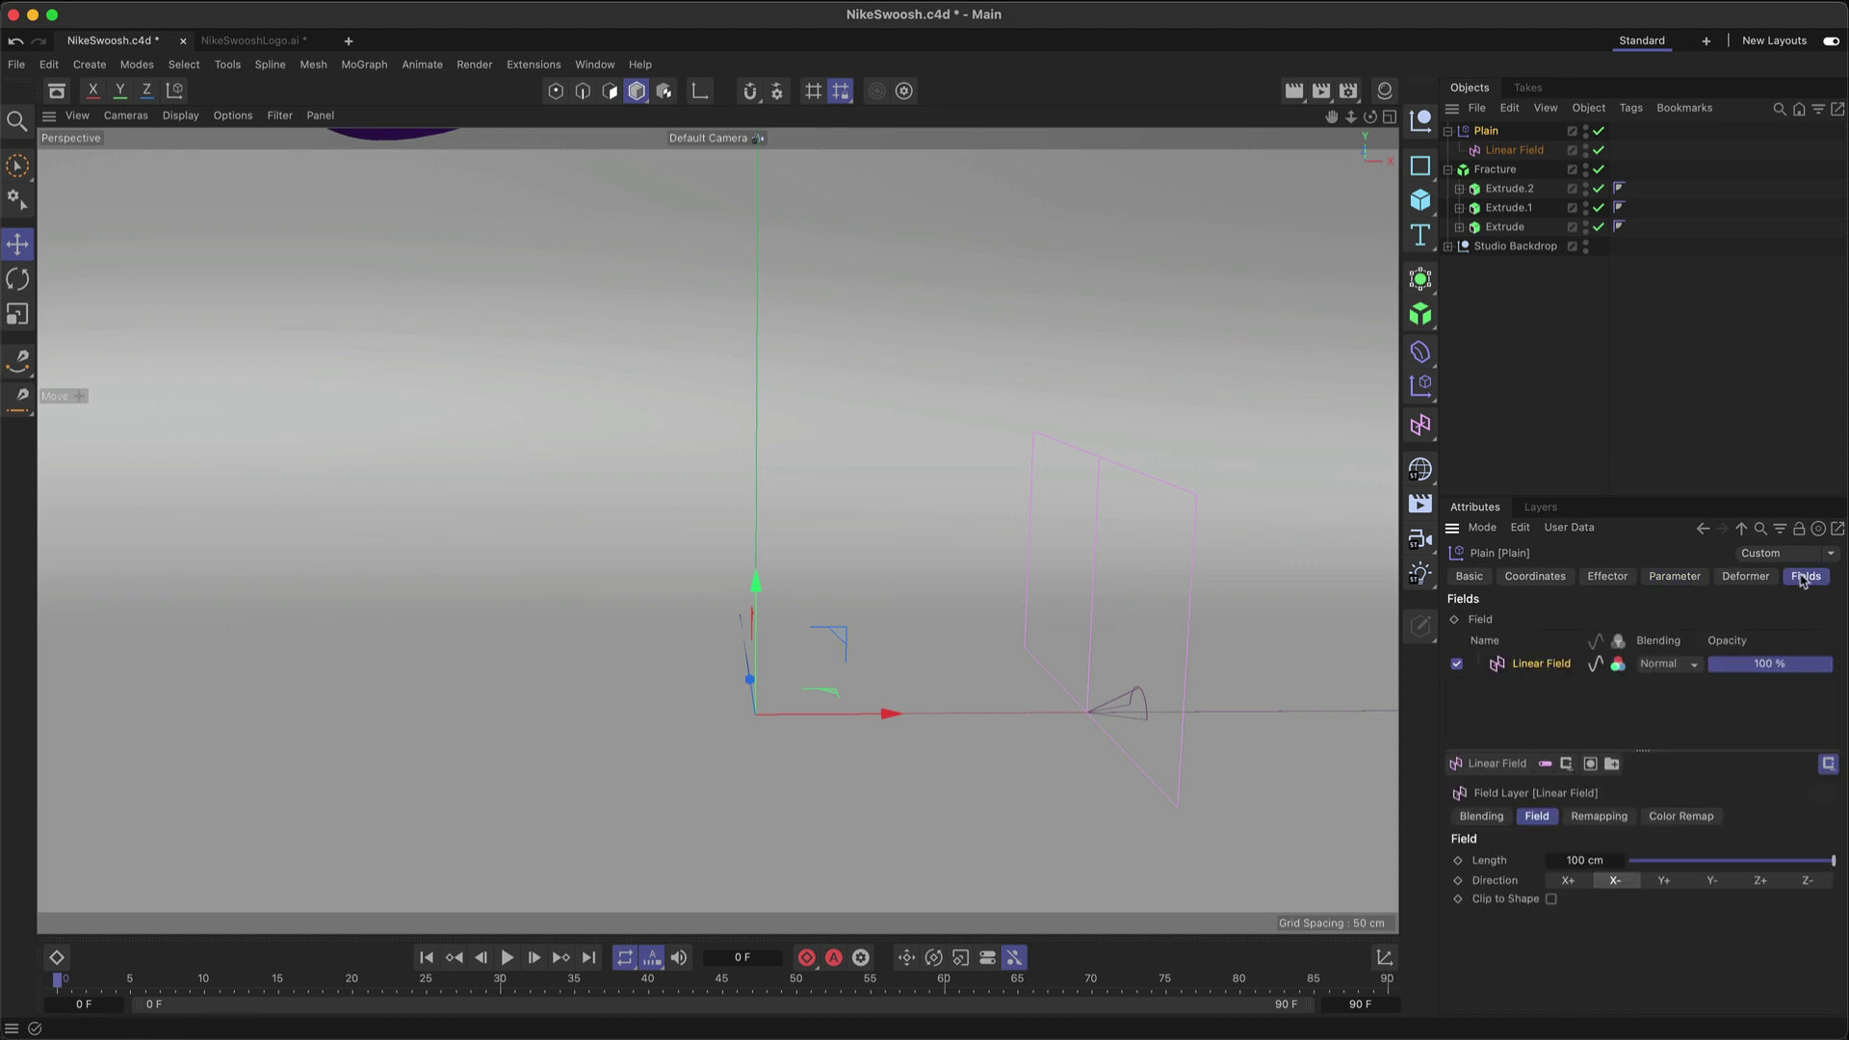
Step: Reposition the Linear Field along X, moving it left and then nudging it slightly right
click(1536, 150)
drag(1375, 712, 1164, 632)
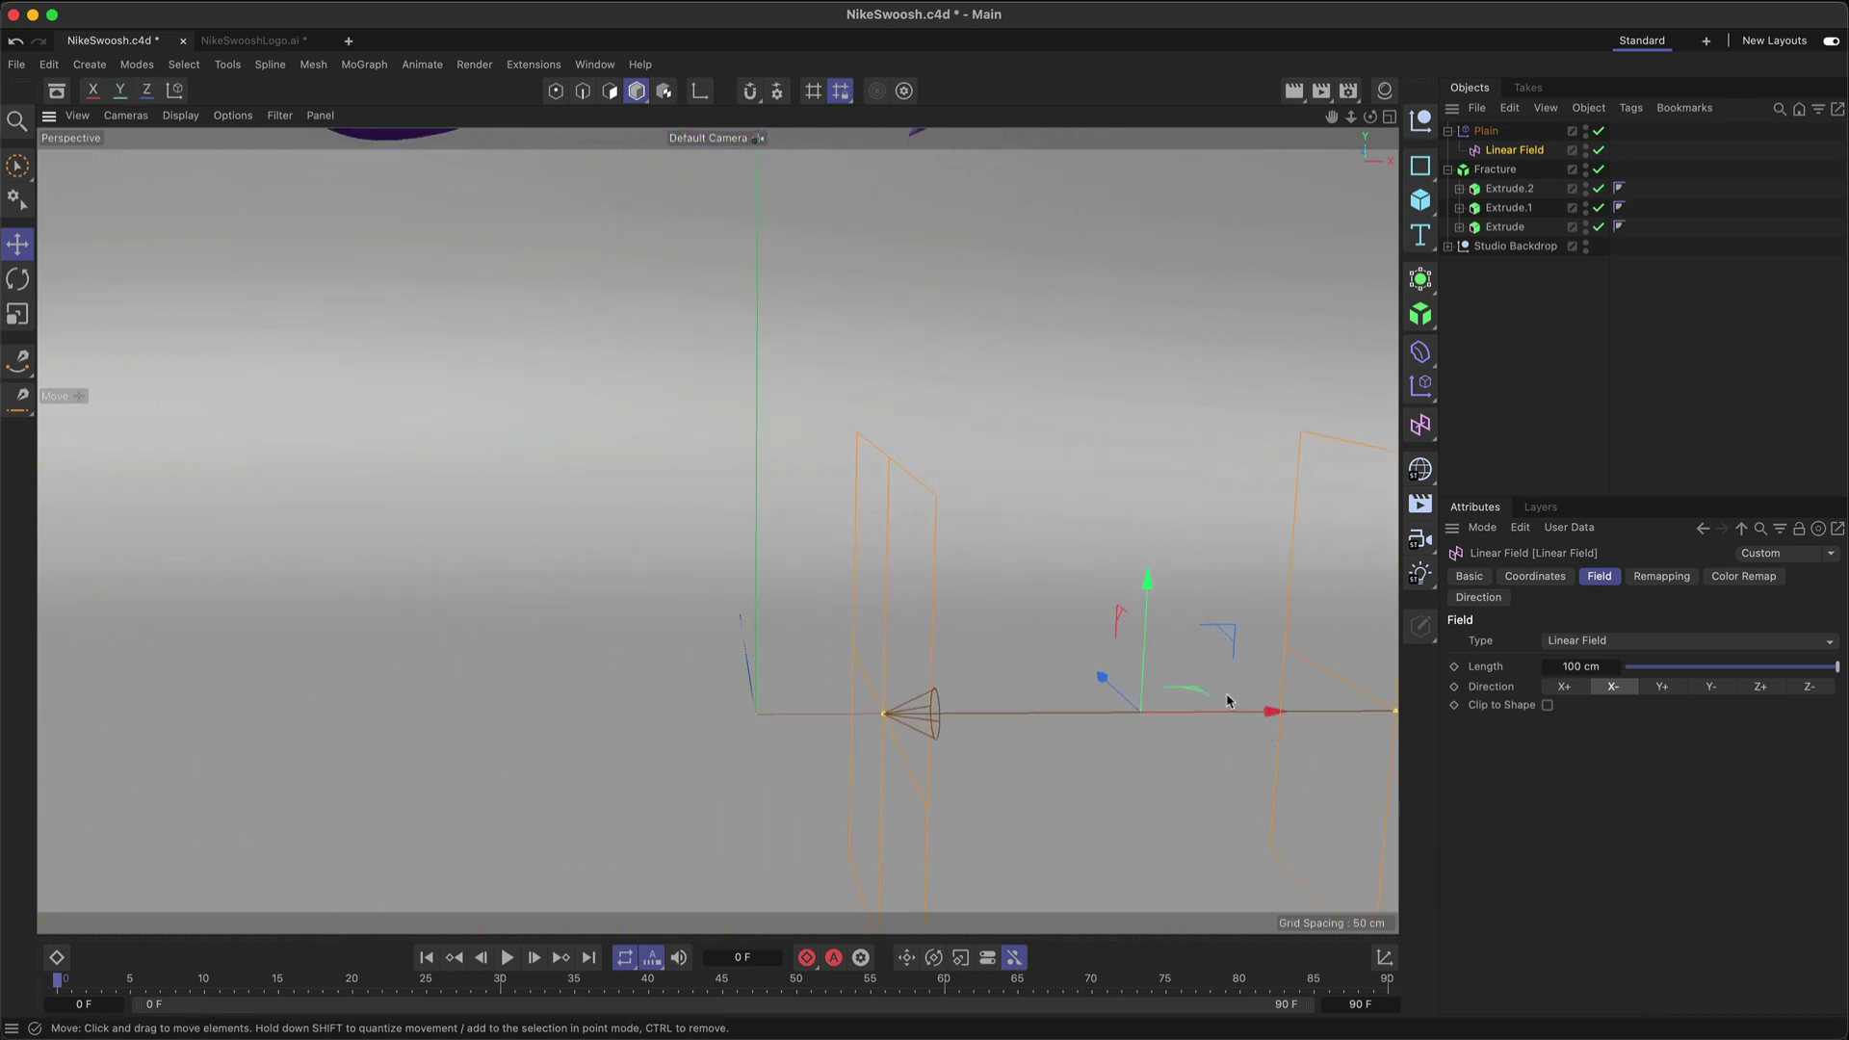
drag(1273, 711, 1290, 711)
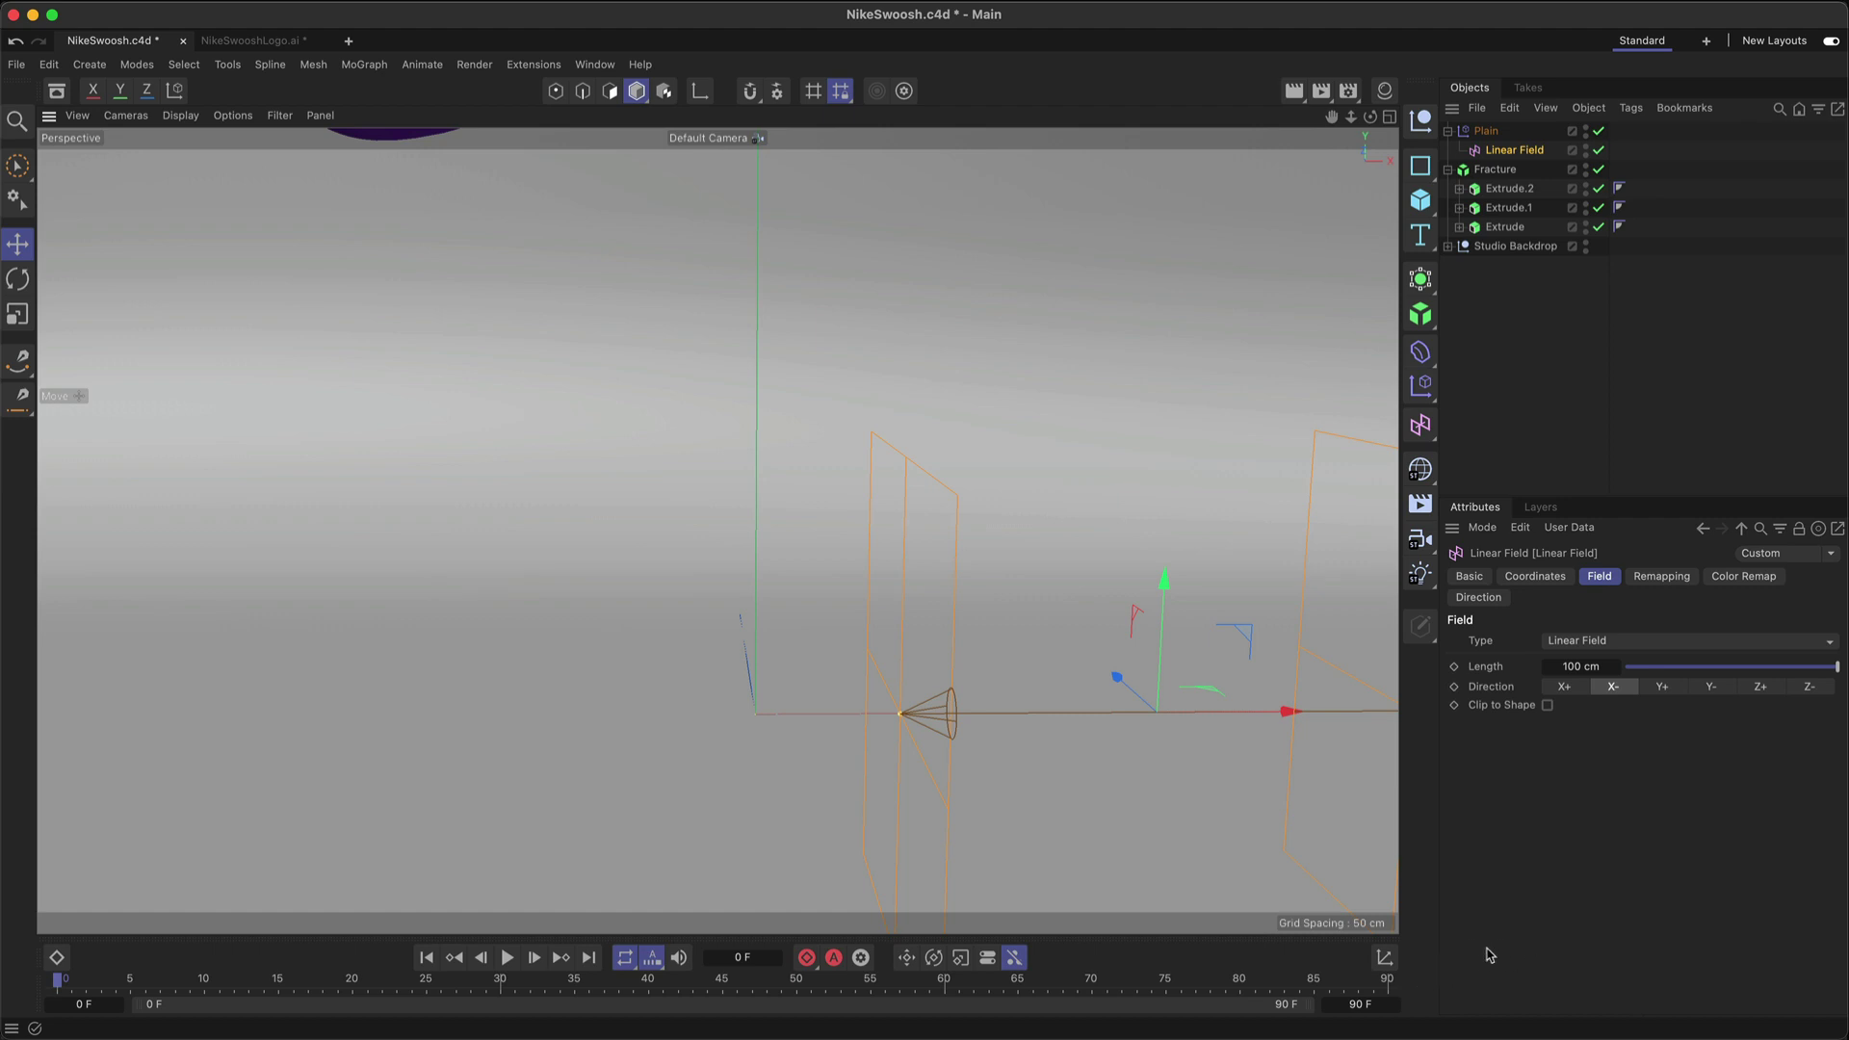
Step: Set the project timeline's end frame to 150 F and reselect the Linear Field
key(super+d)
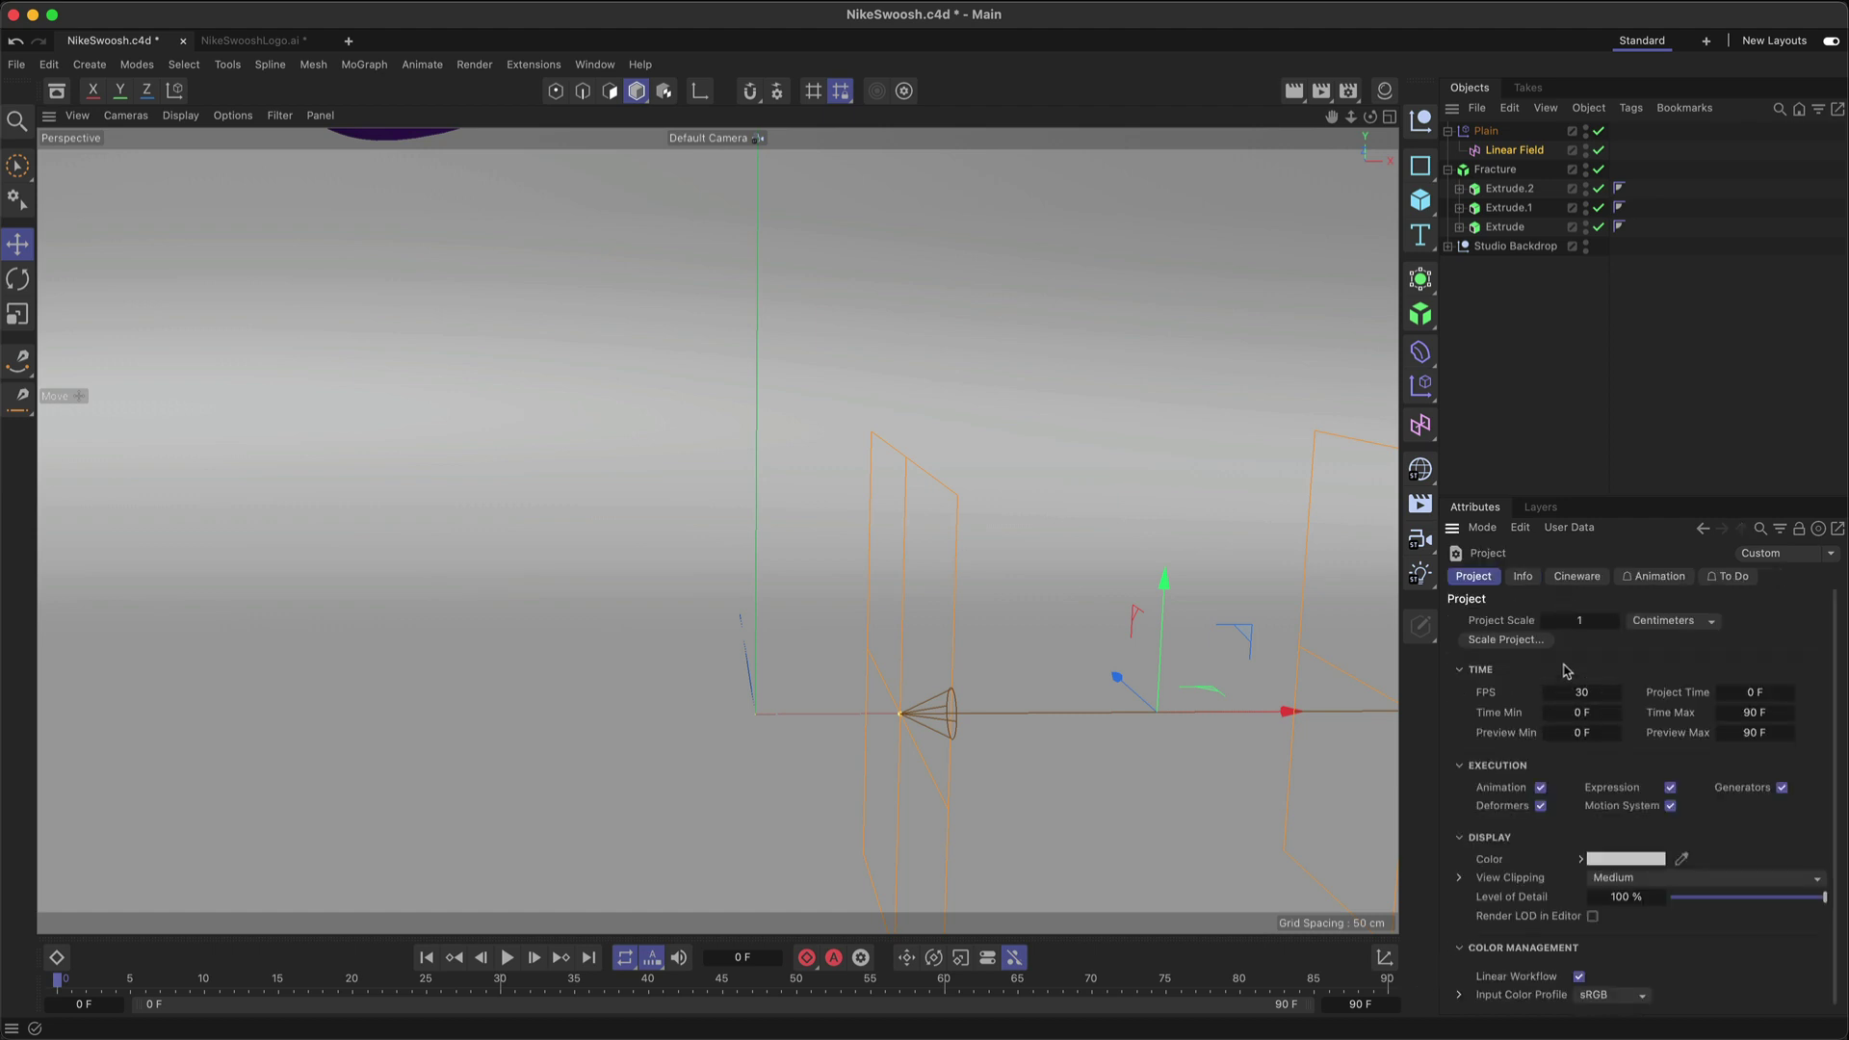
click(1360, 1004)
text(150)
key(Return)
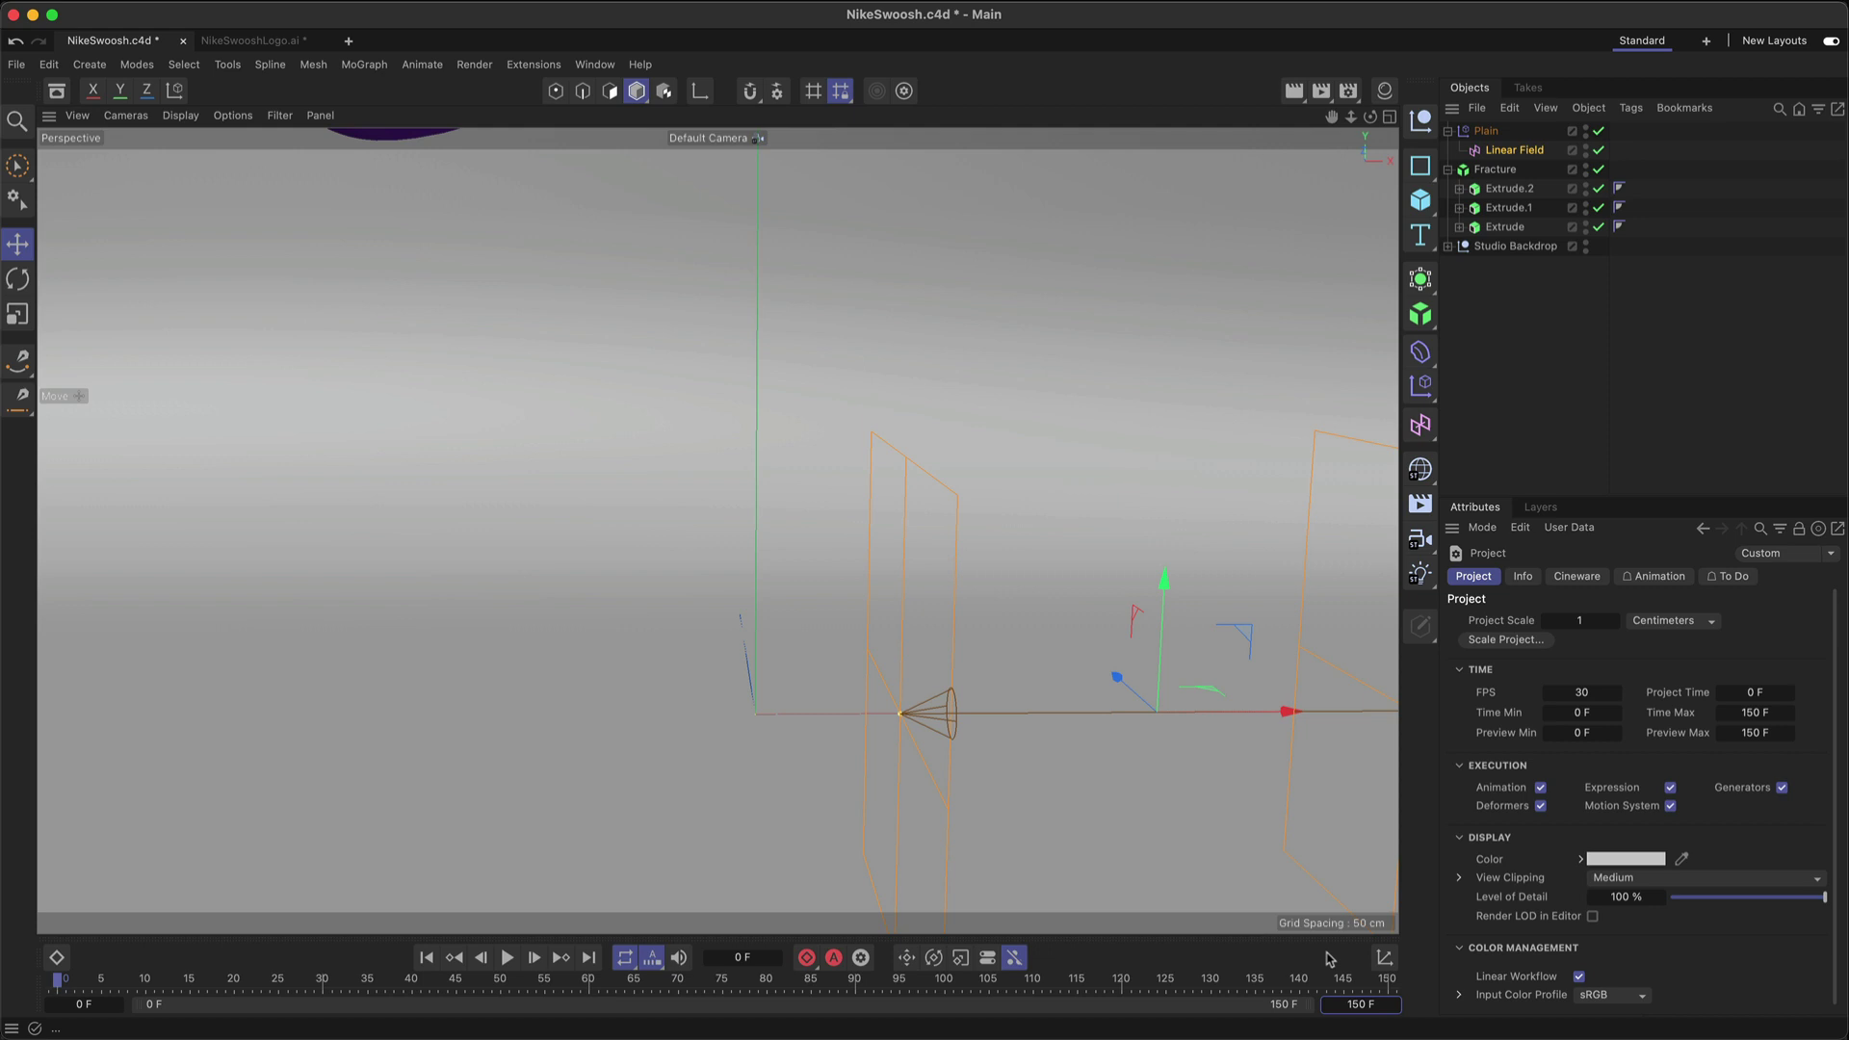
click(1513, 152)
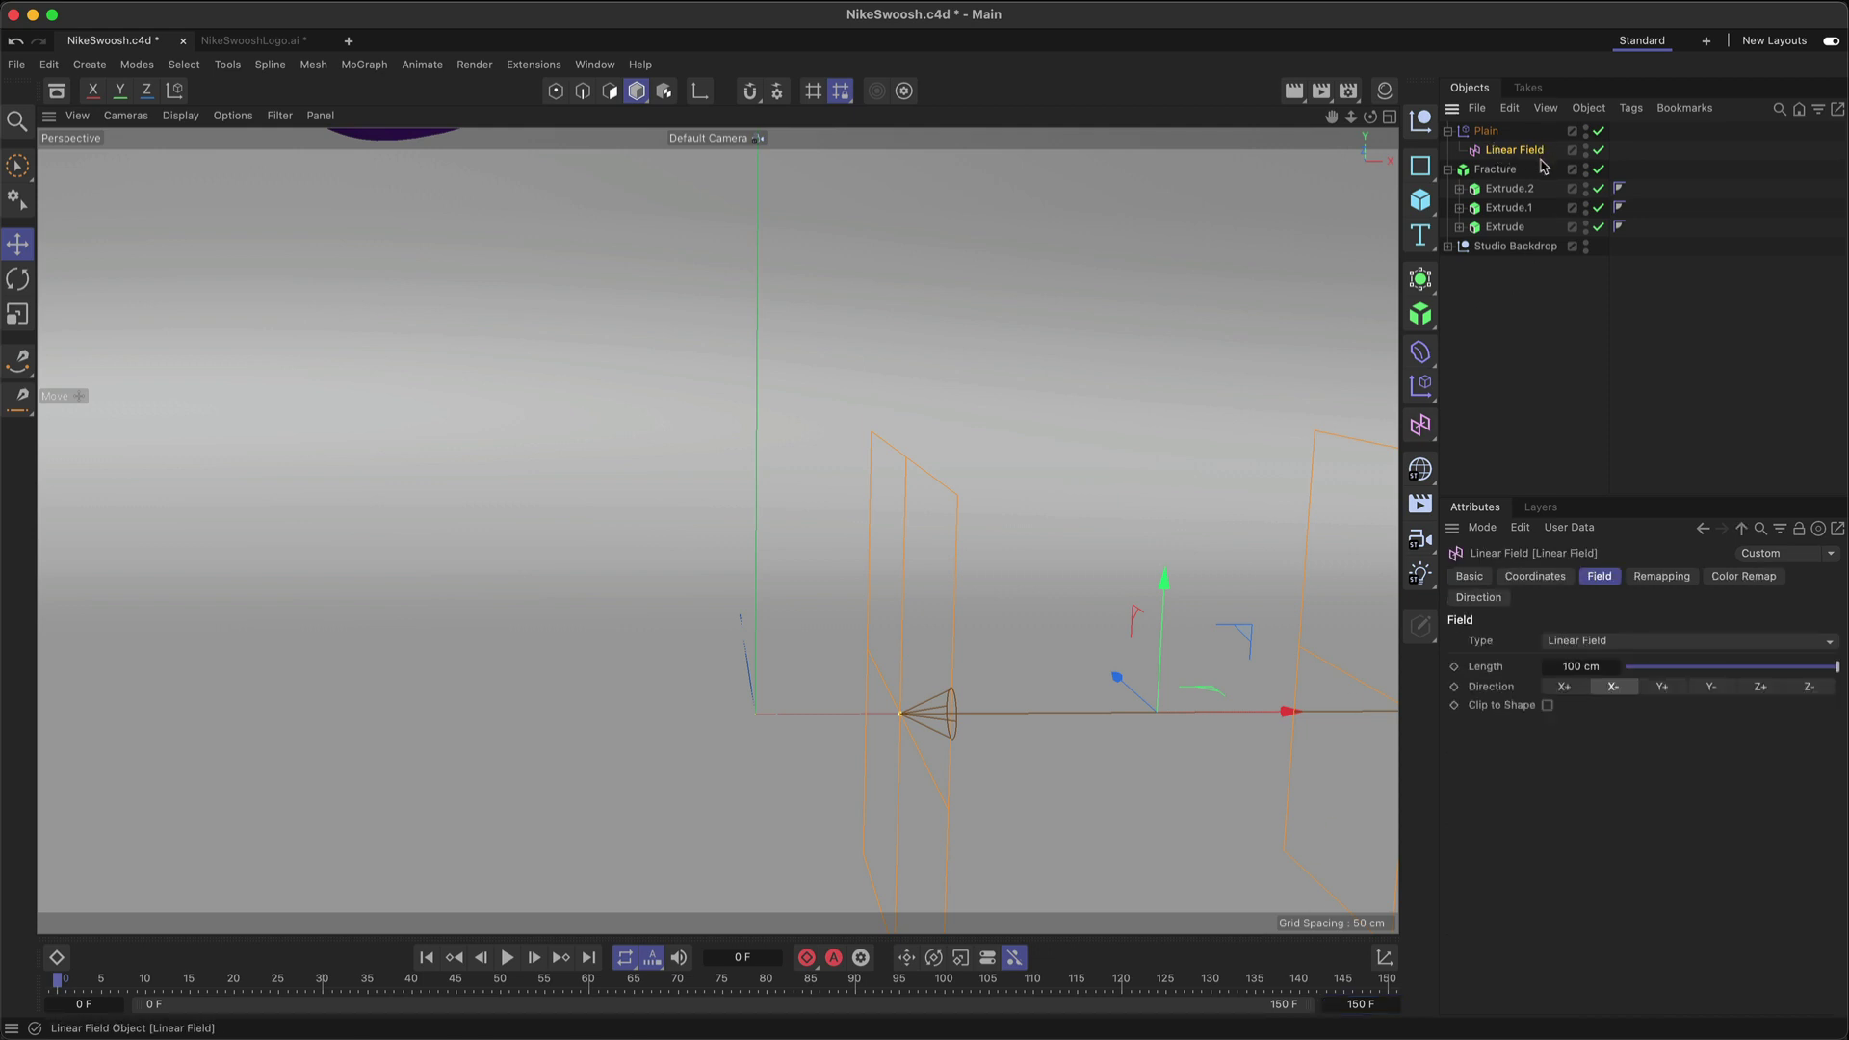
Step: Place the Linear Field at X 160.107 cm and keyframe its position at frame 0
click(1536, 576)
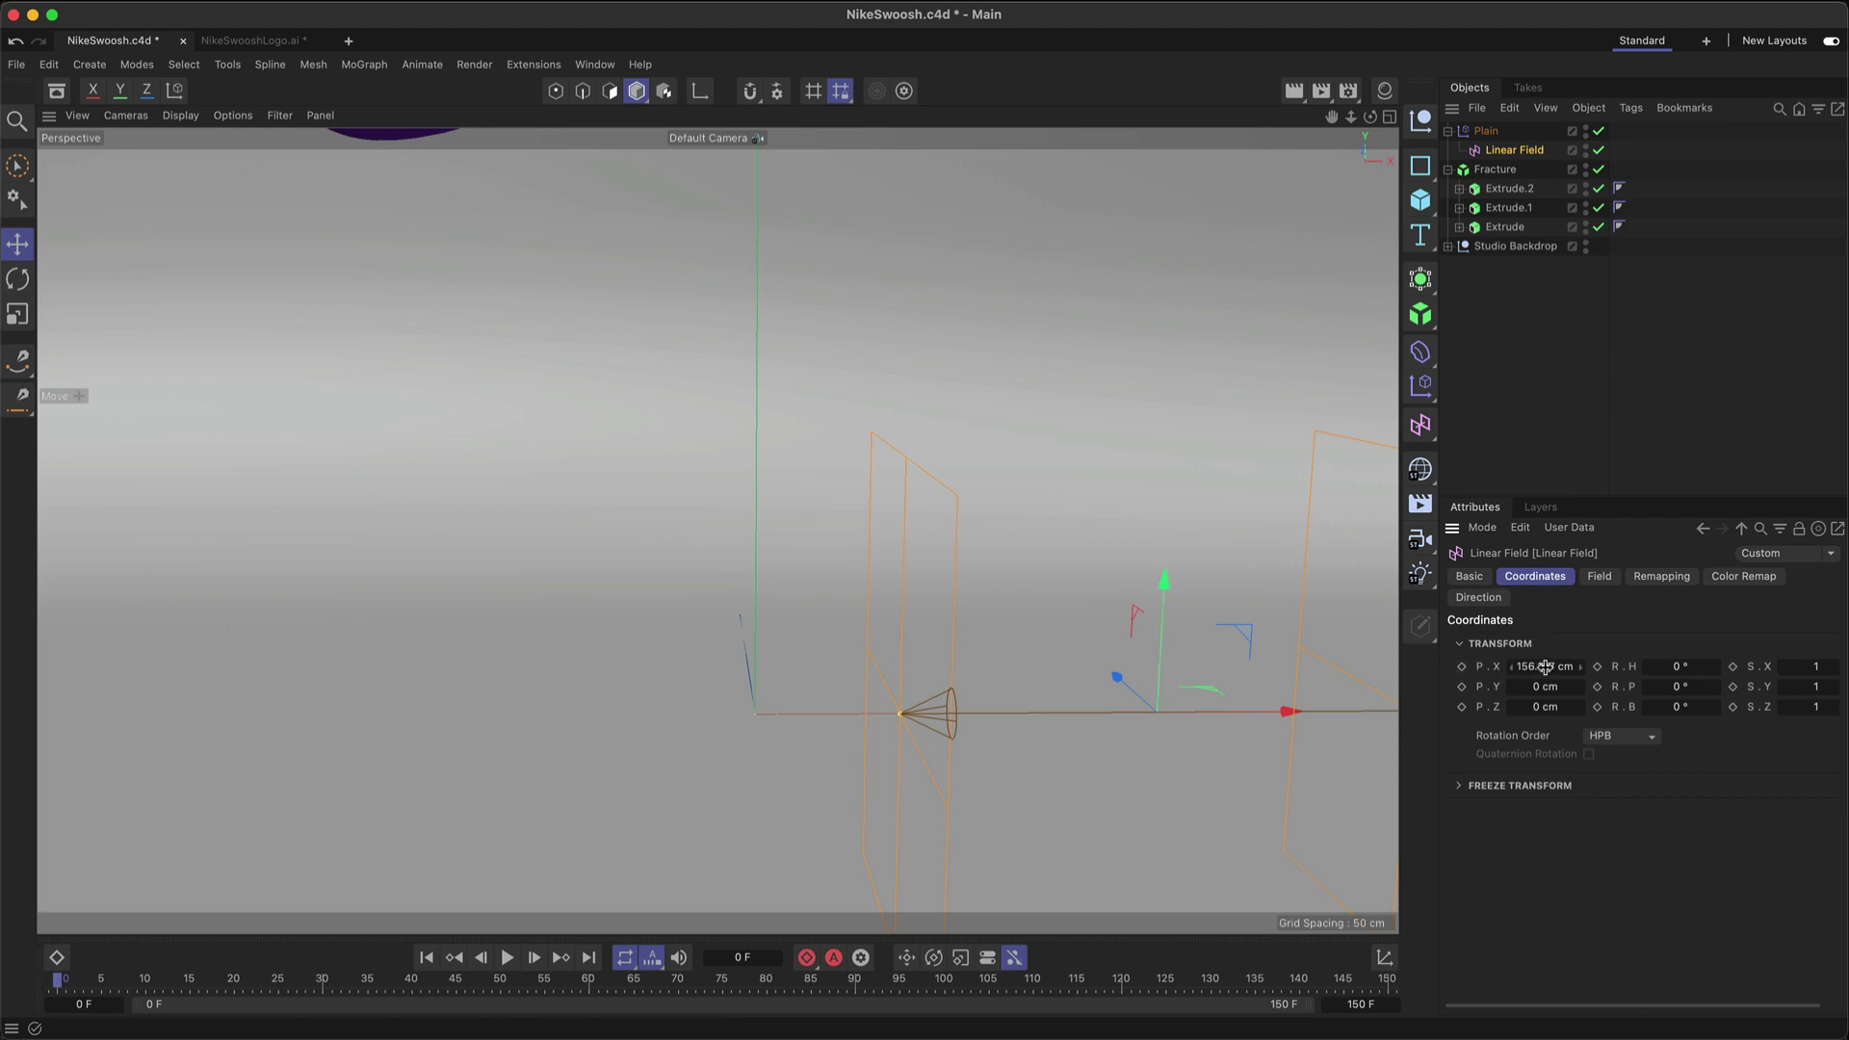
mouse_move(1545, 667)
mouse_down()
mouse_move(1461, 667)
mouse_move(1553, 667)
mouse_up()
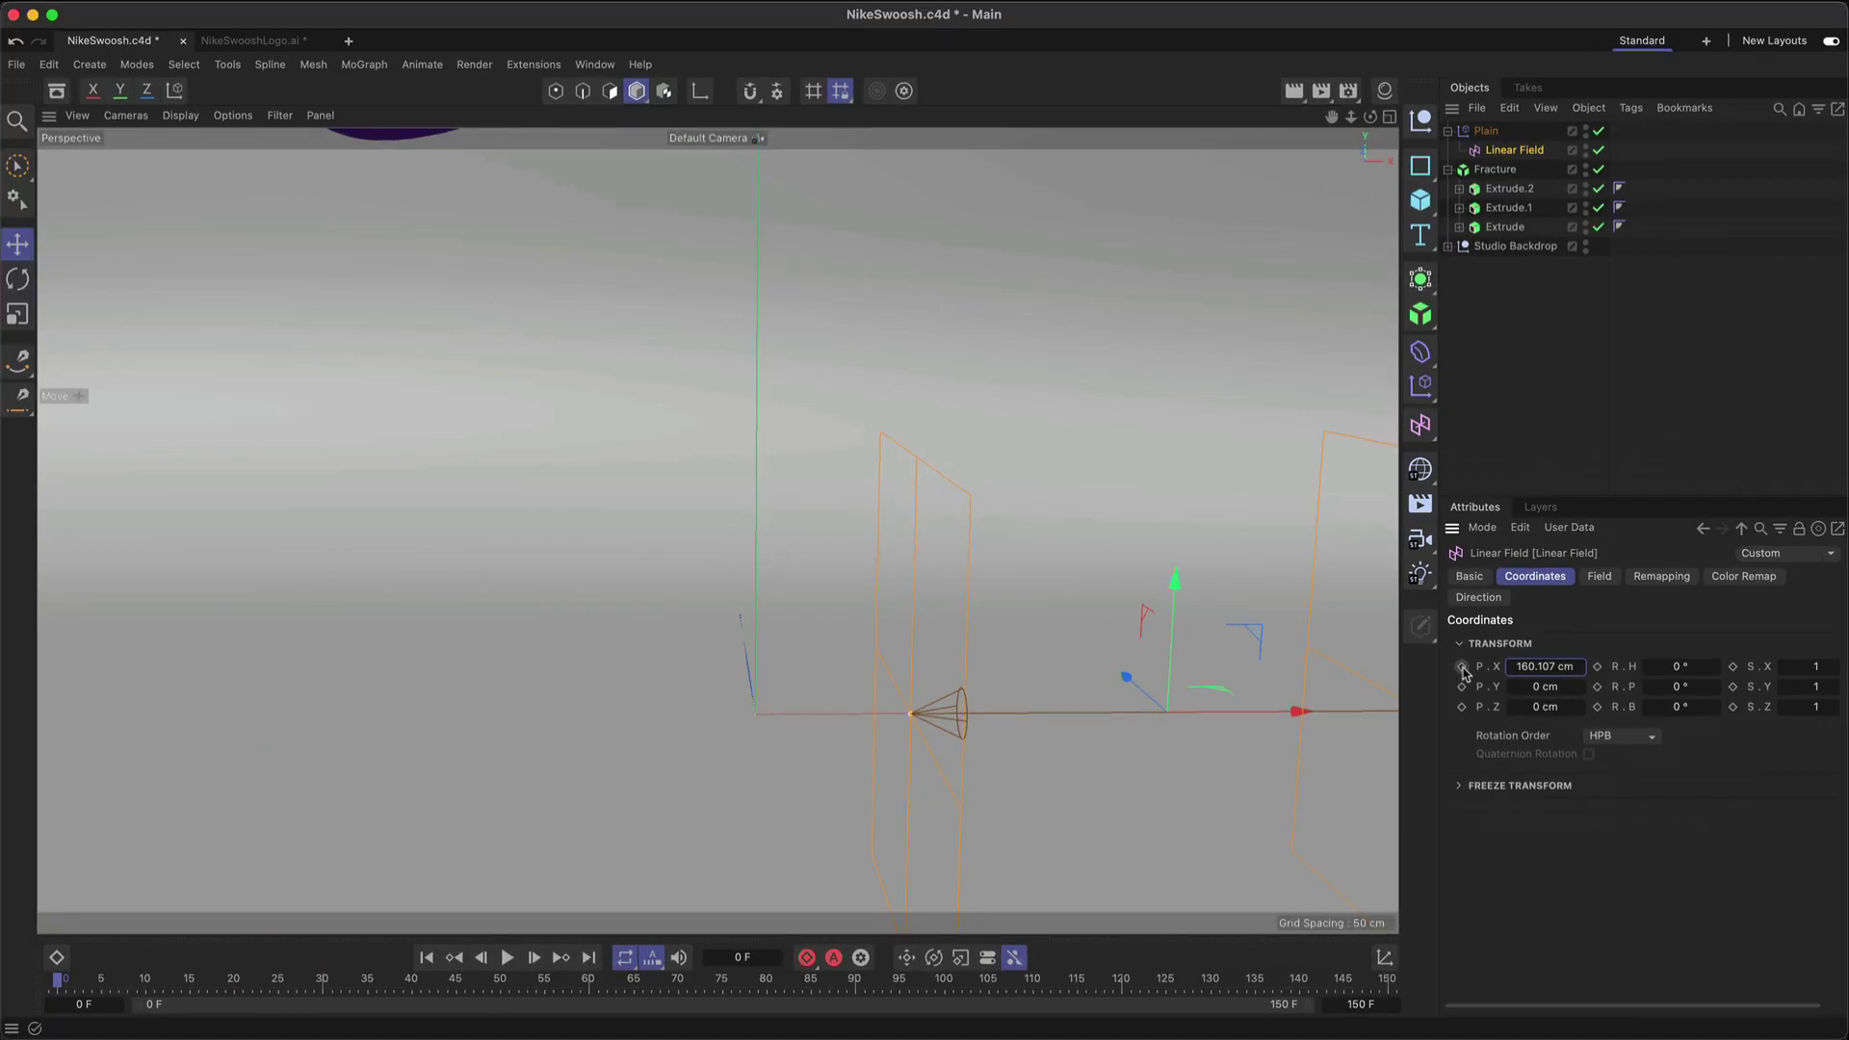
click(1451, 668)
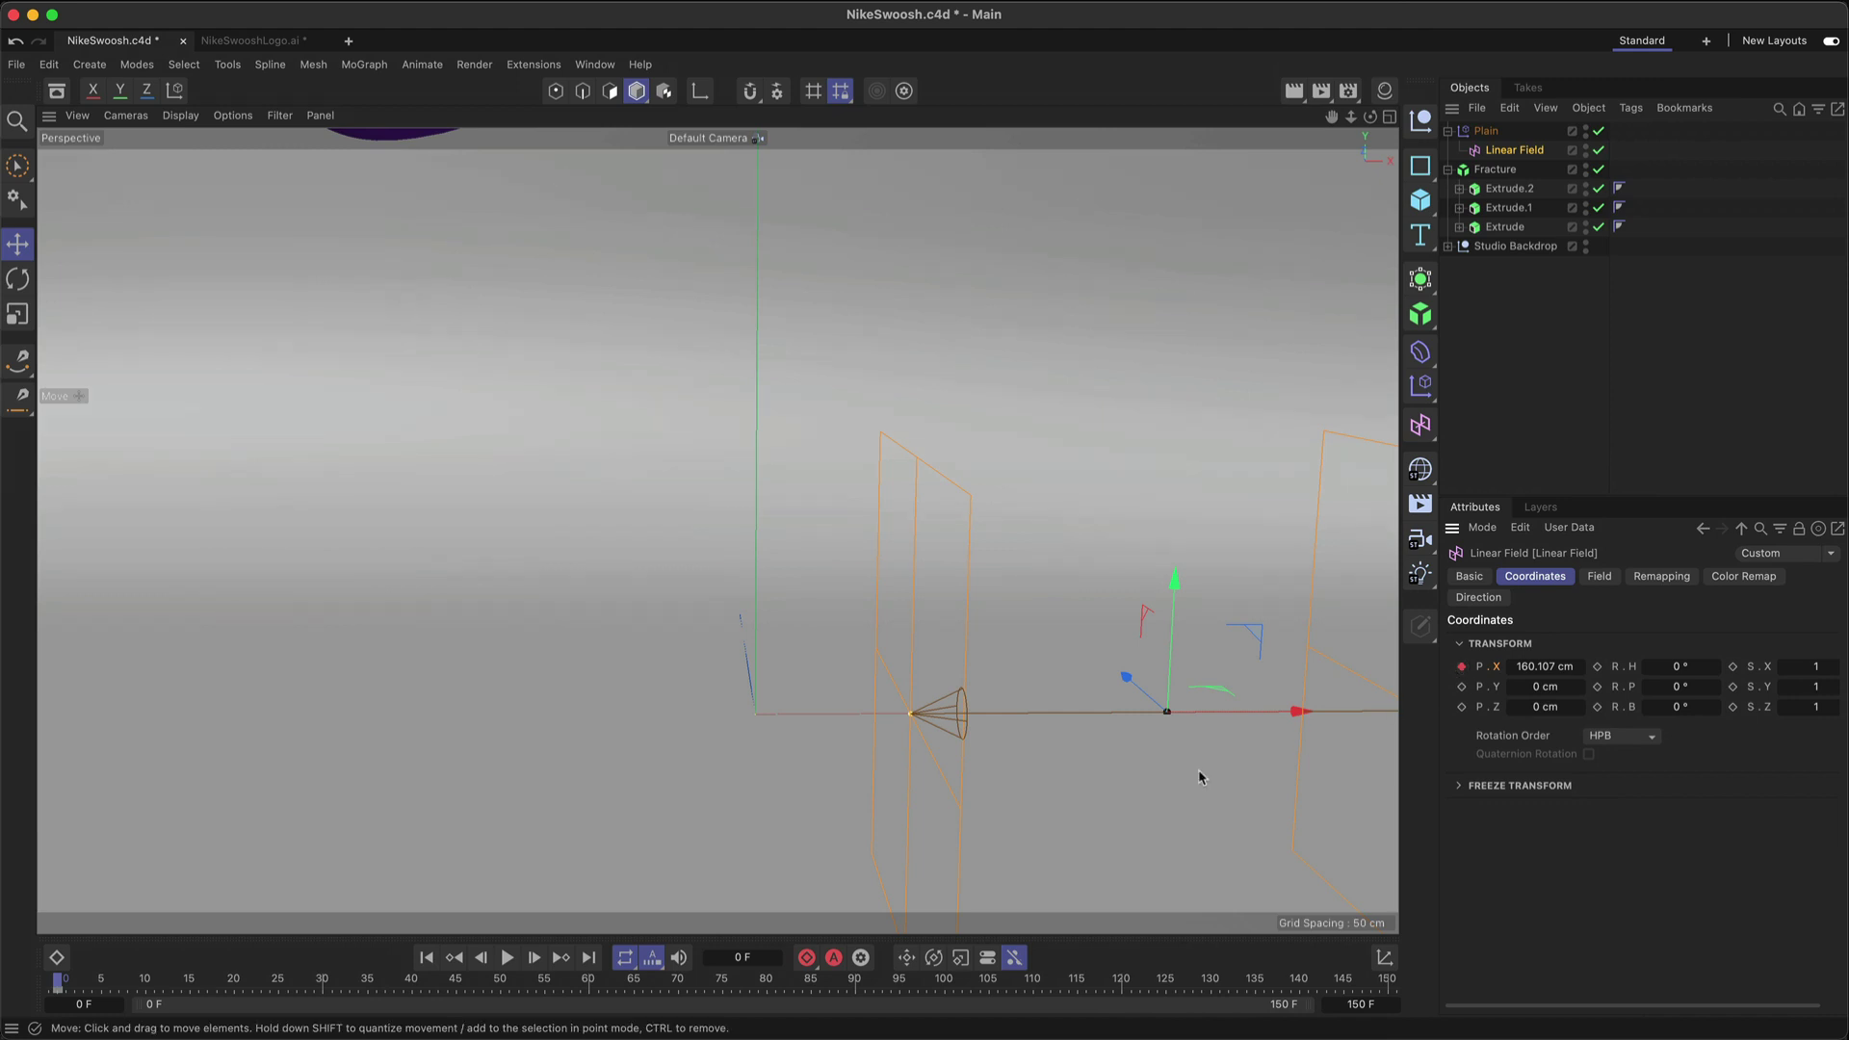
Step: Keyframe the Linear Field at X -223.08 cm on frame 60, then play back the assembly
click(590, 982)
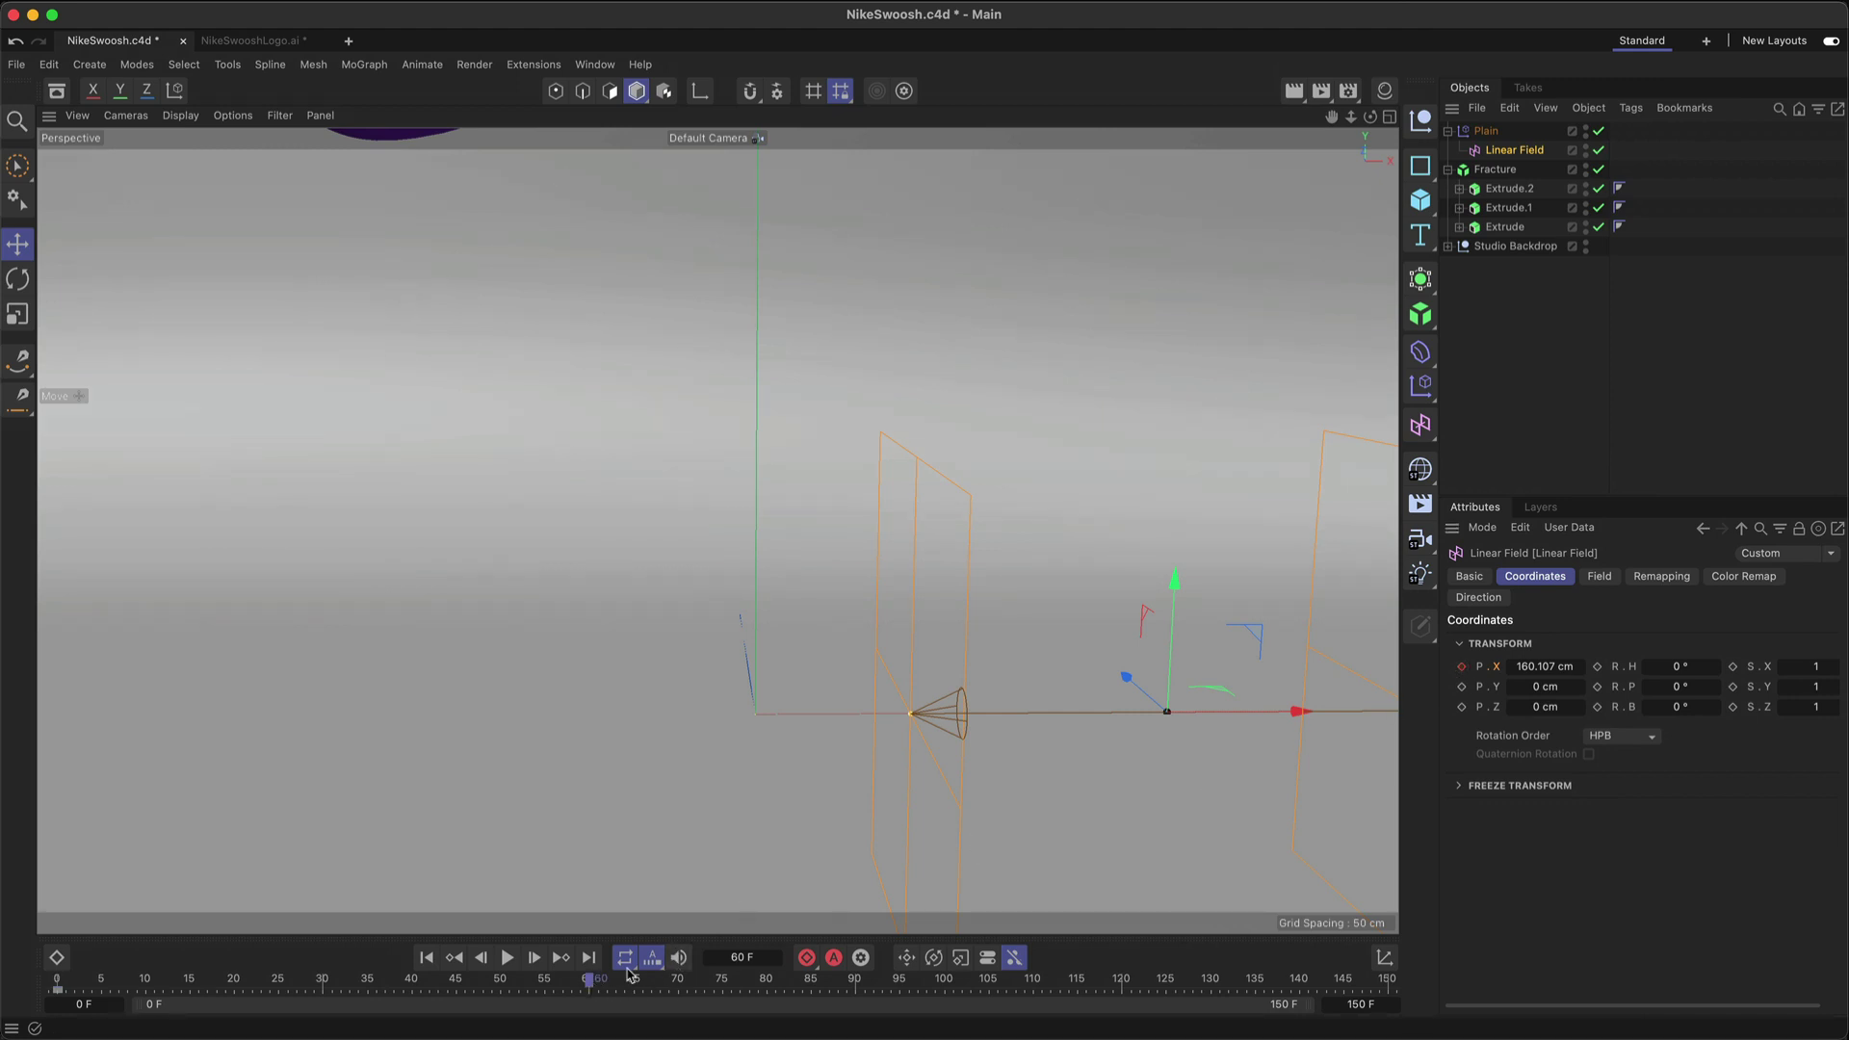
drag(1298, 712, 307, 732)
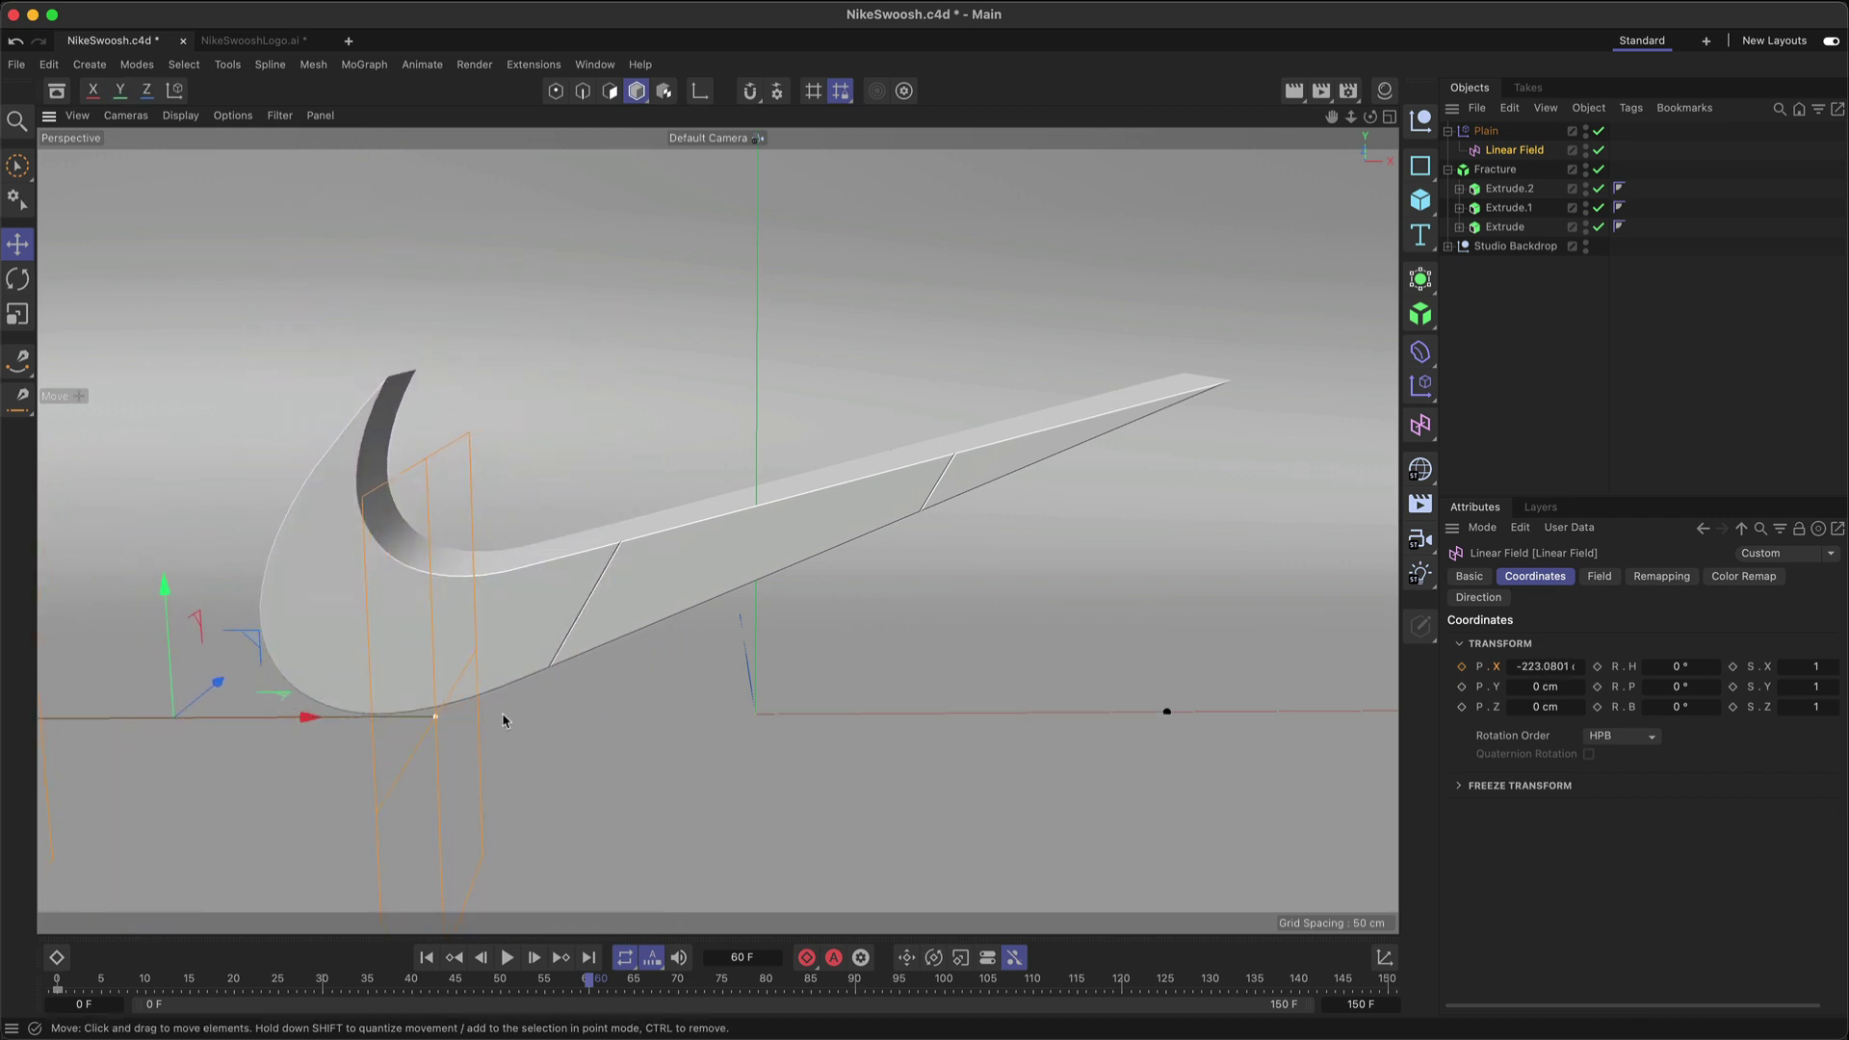
click(1461, 666)
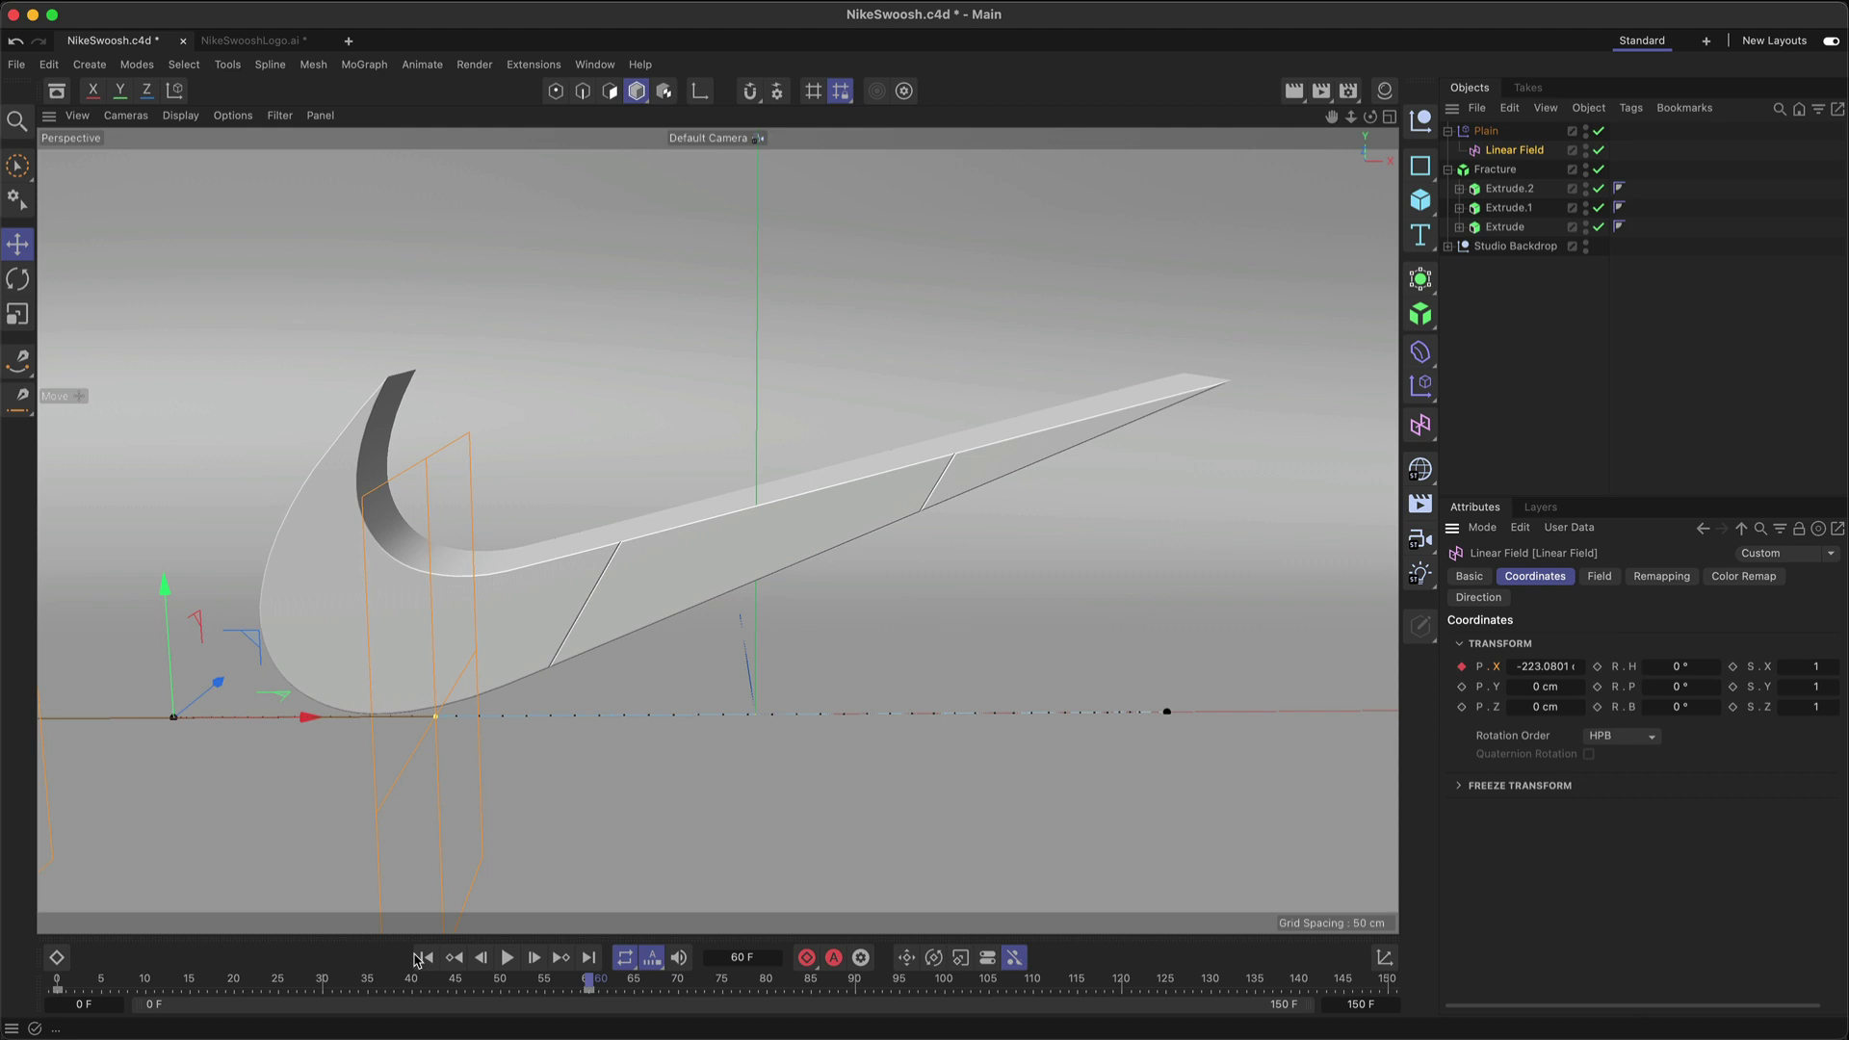
click(426, 958)
click(508, 958)
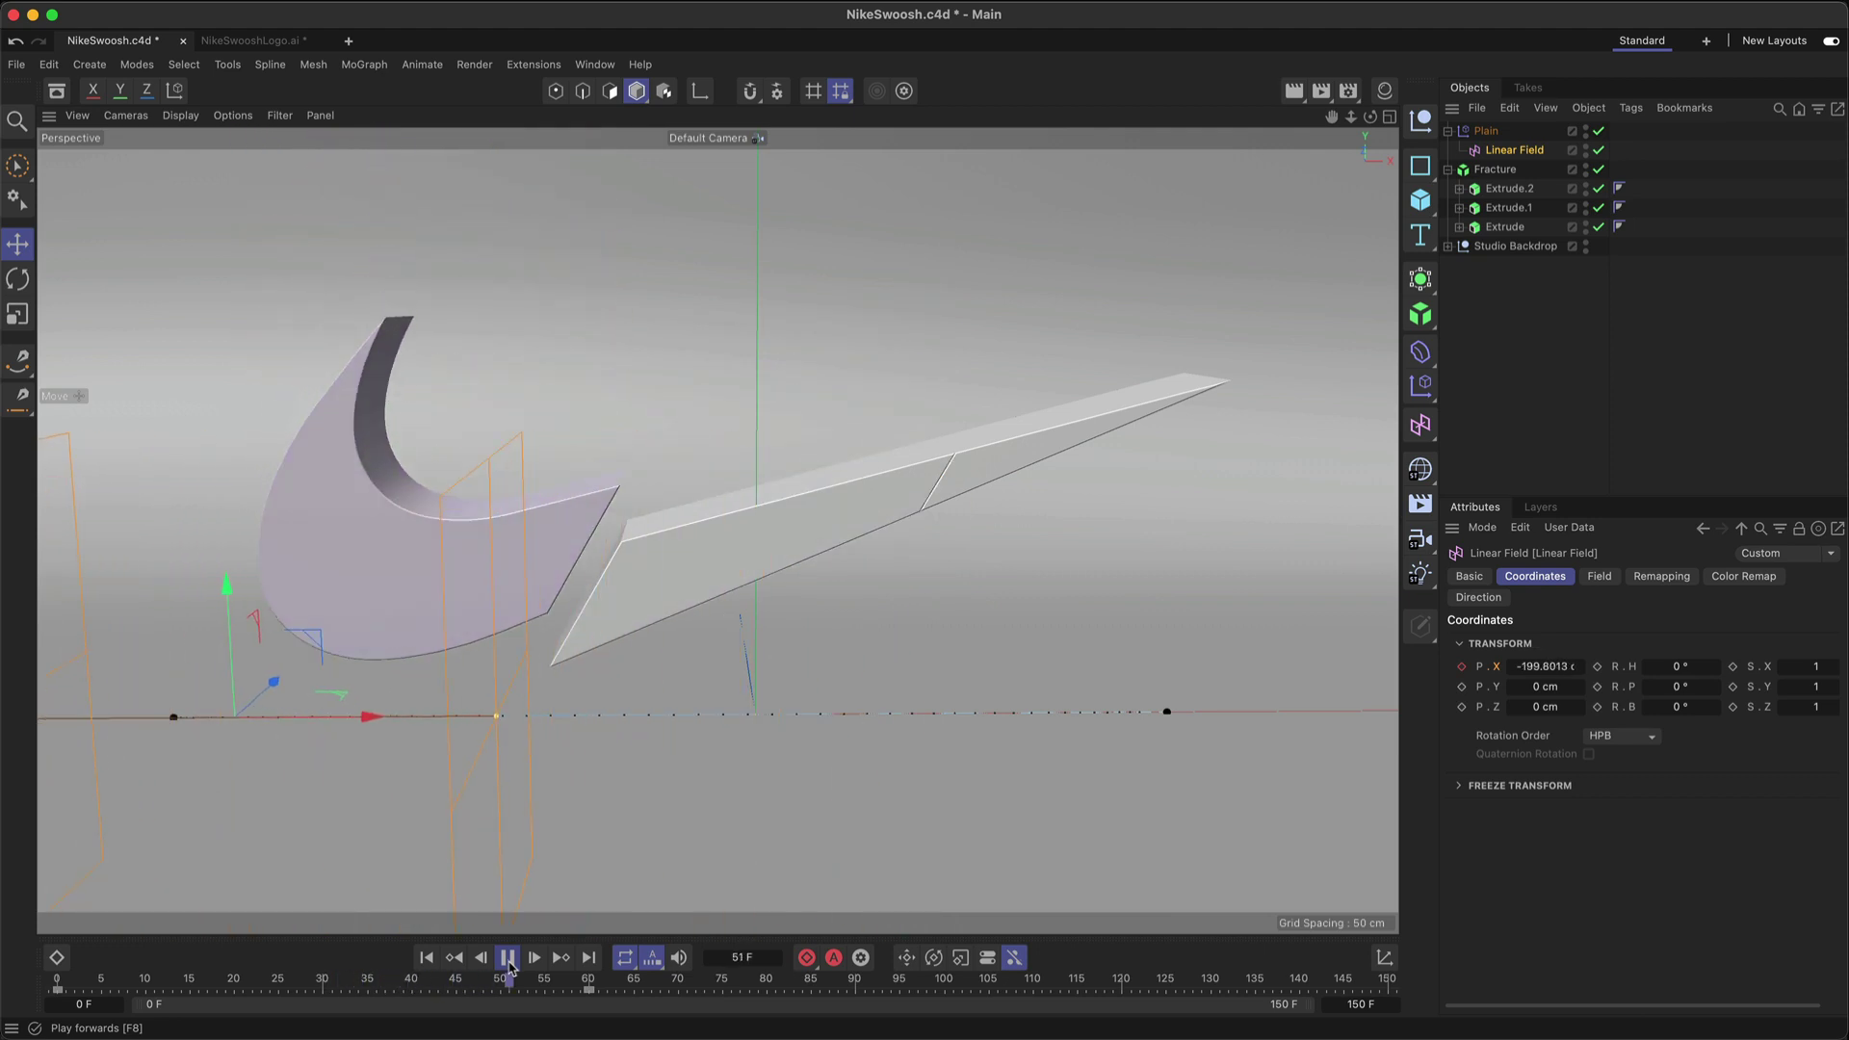
click(508, 959)
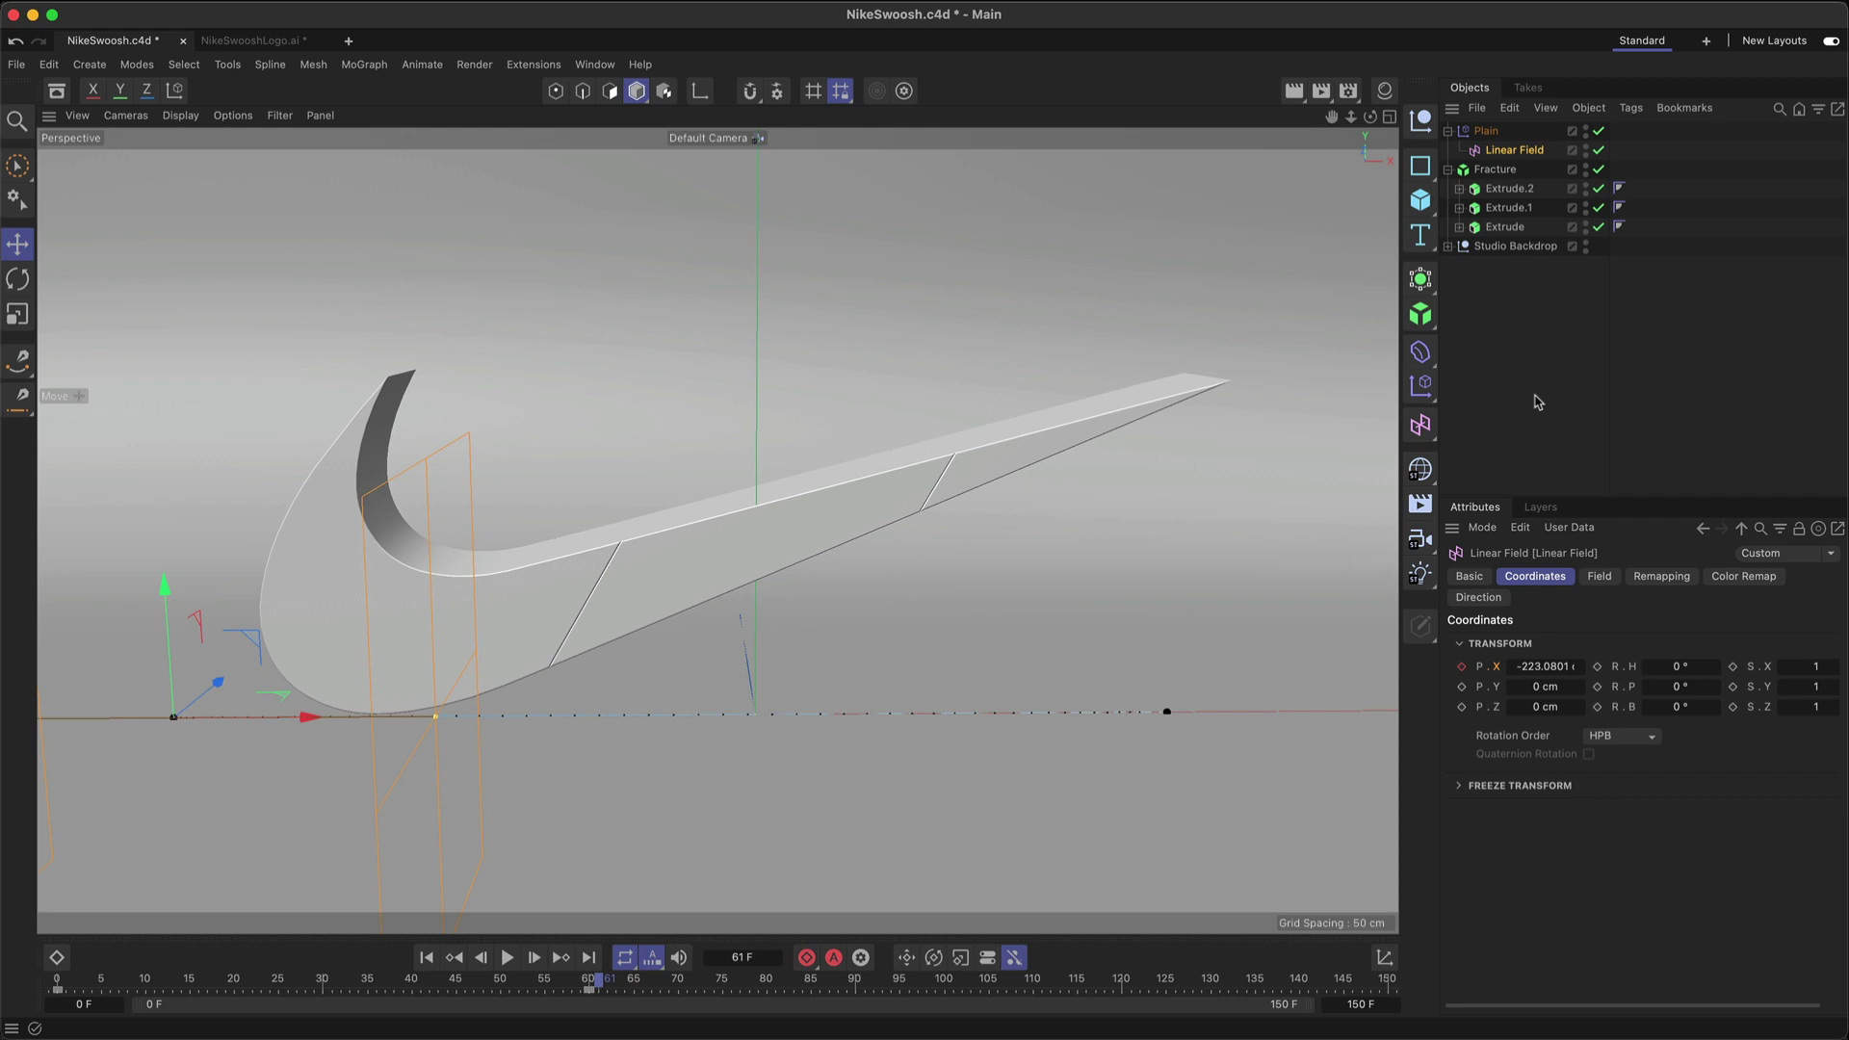
Step: Add a camera with 80 mm focal length and zero heading, and frame the whole swoosh through it
click(1420, 542)
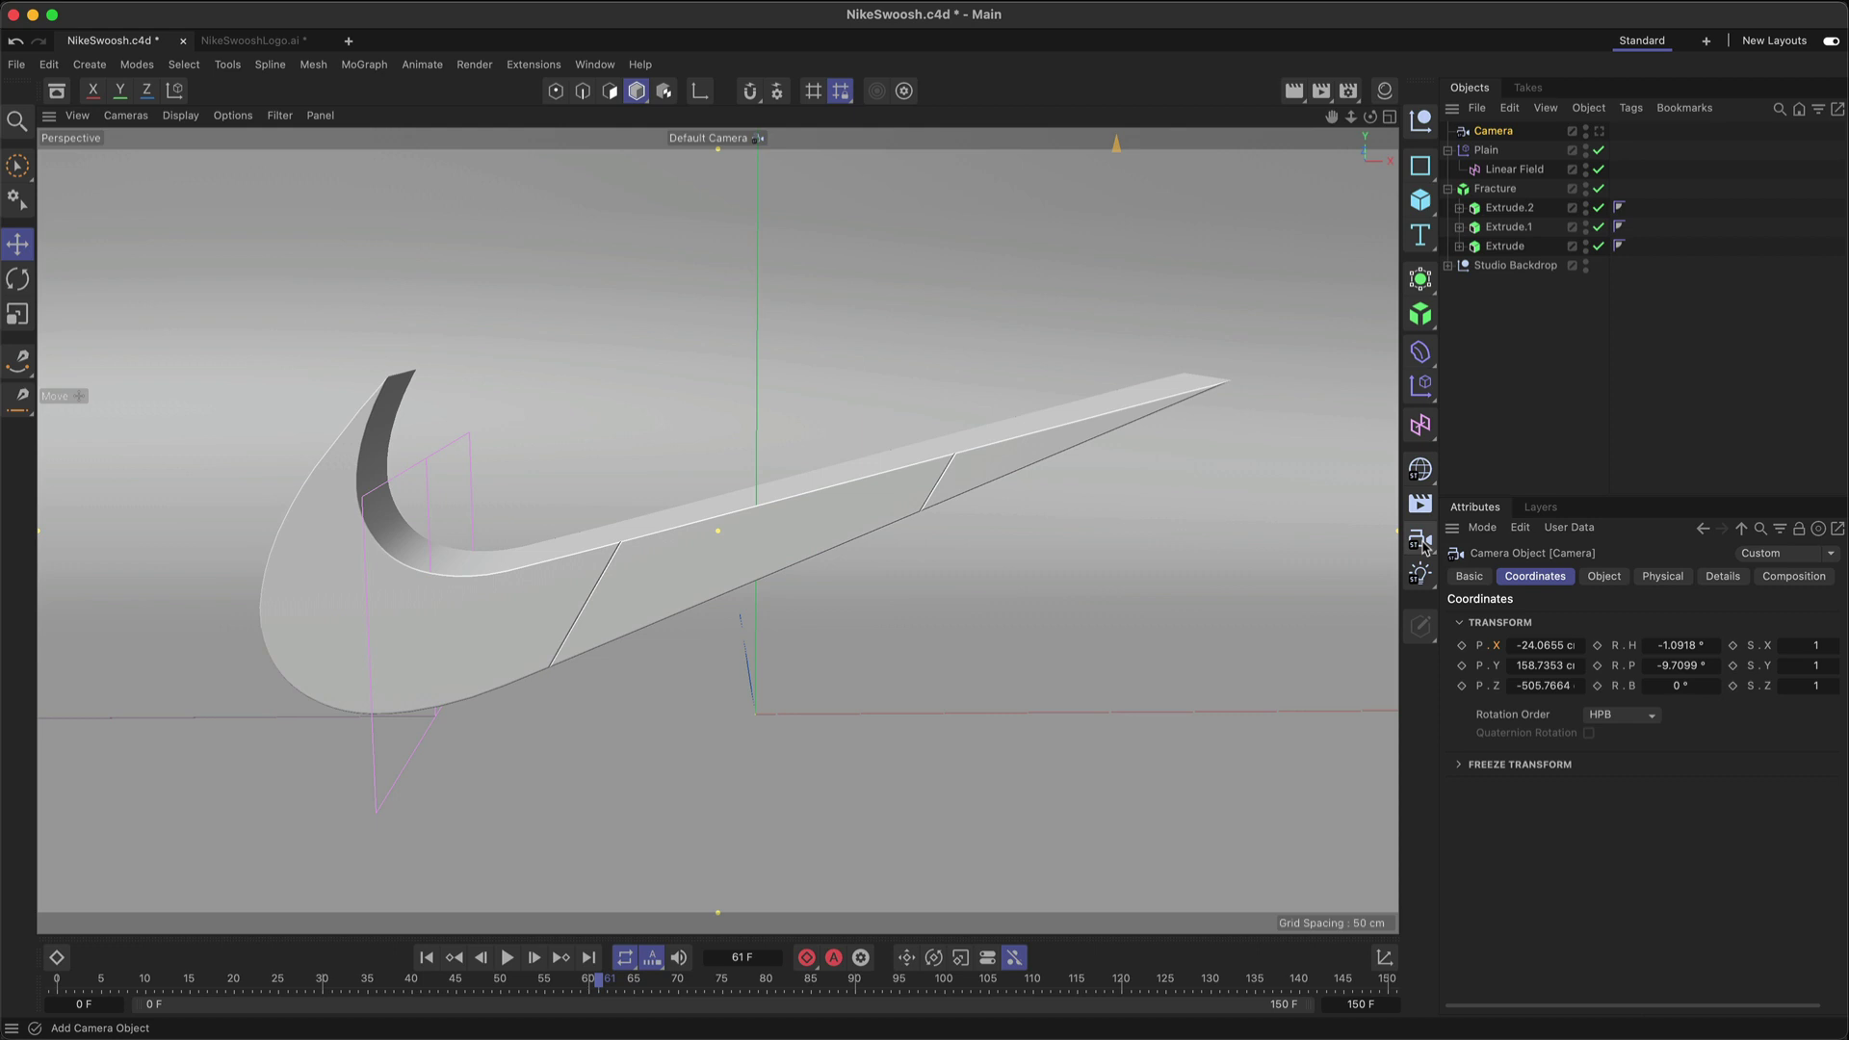
click(1604, 575)
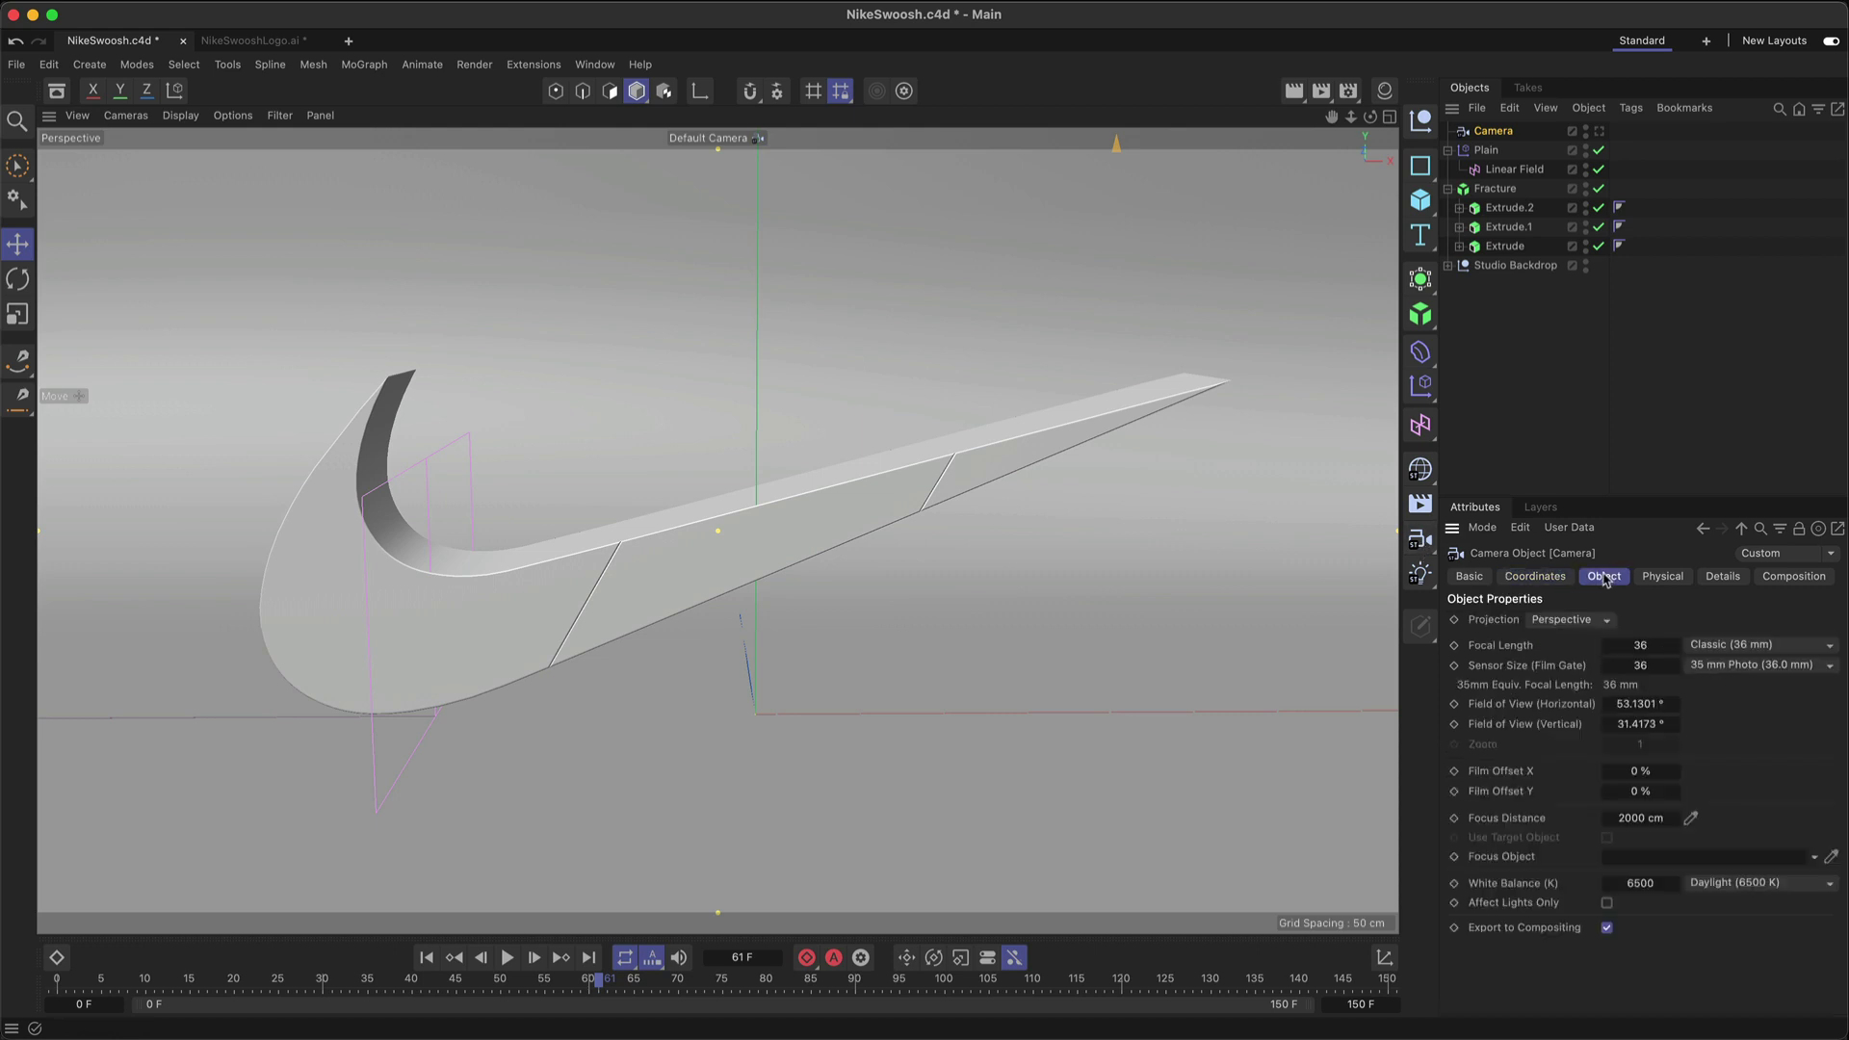
click(1600, 132)
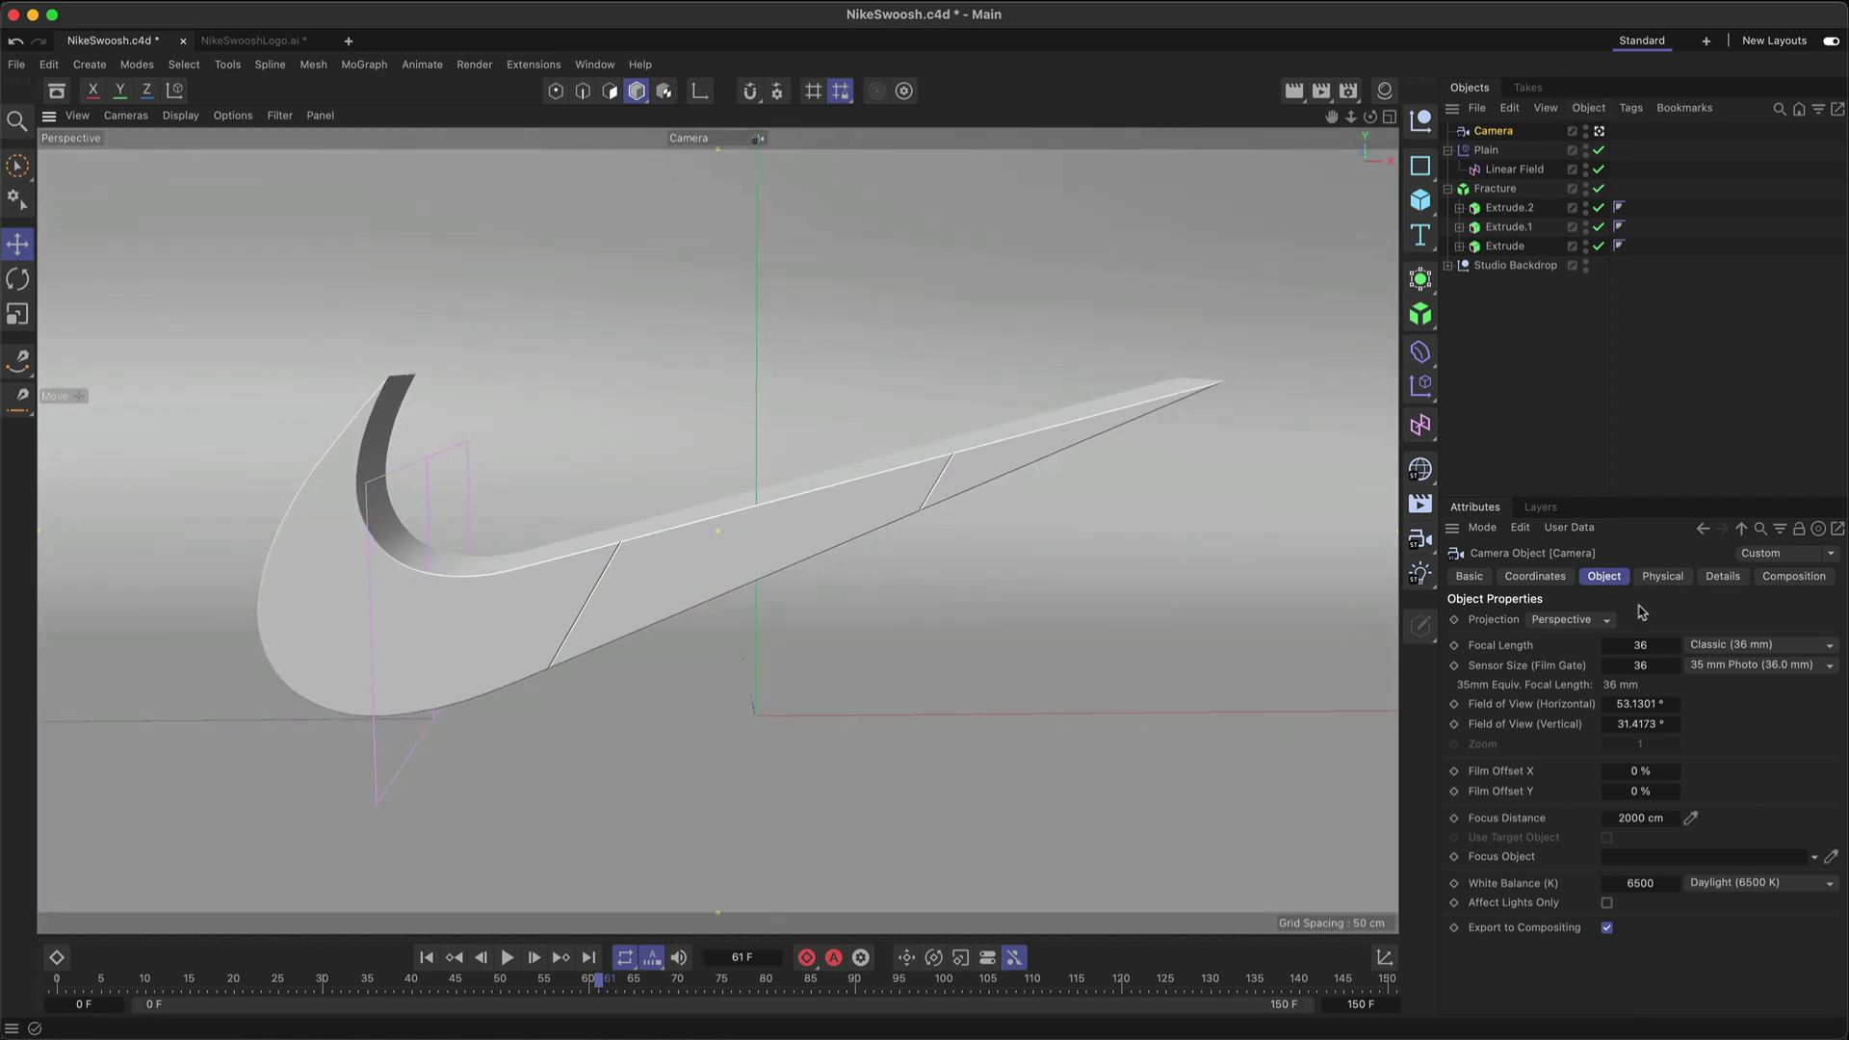
text(80)
key(Return)
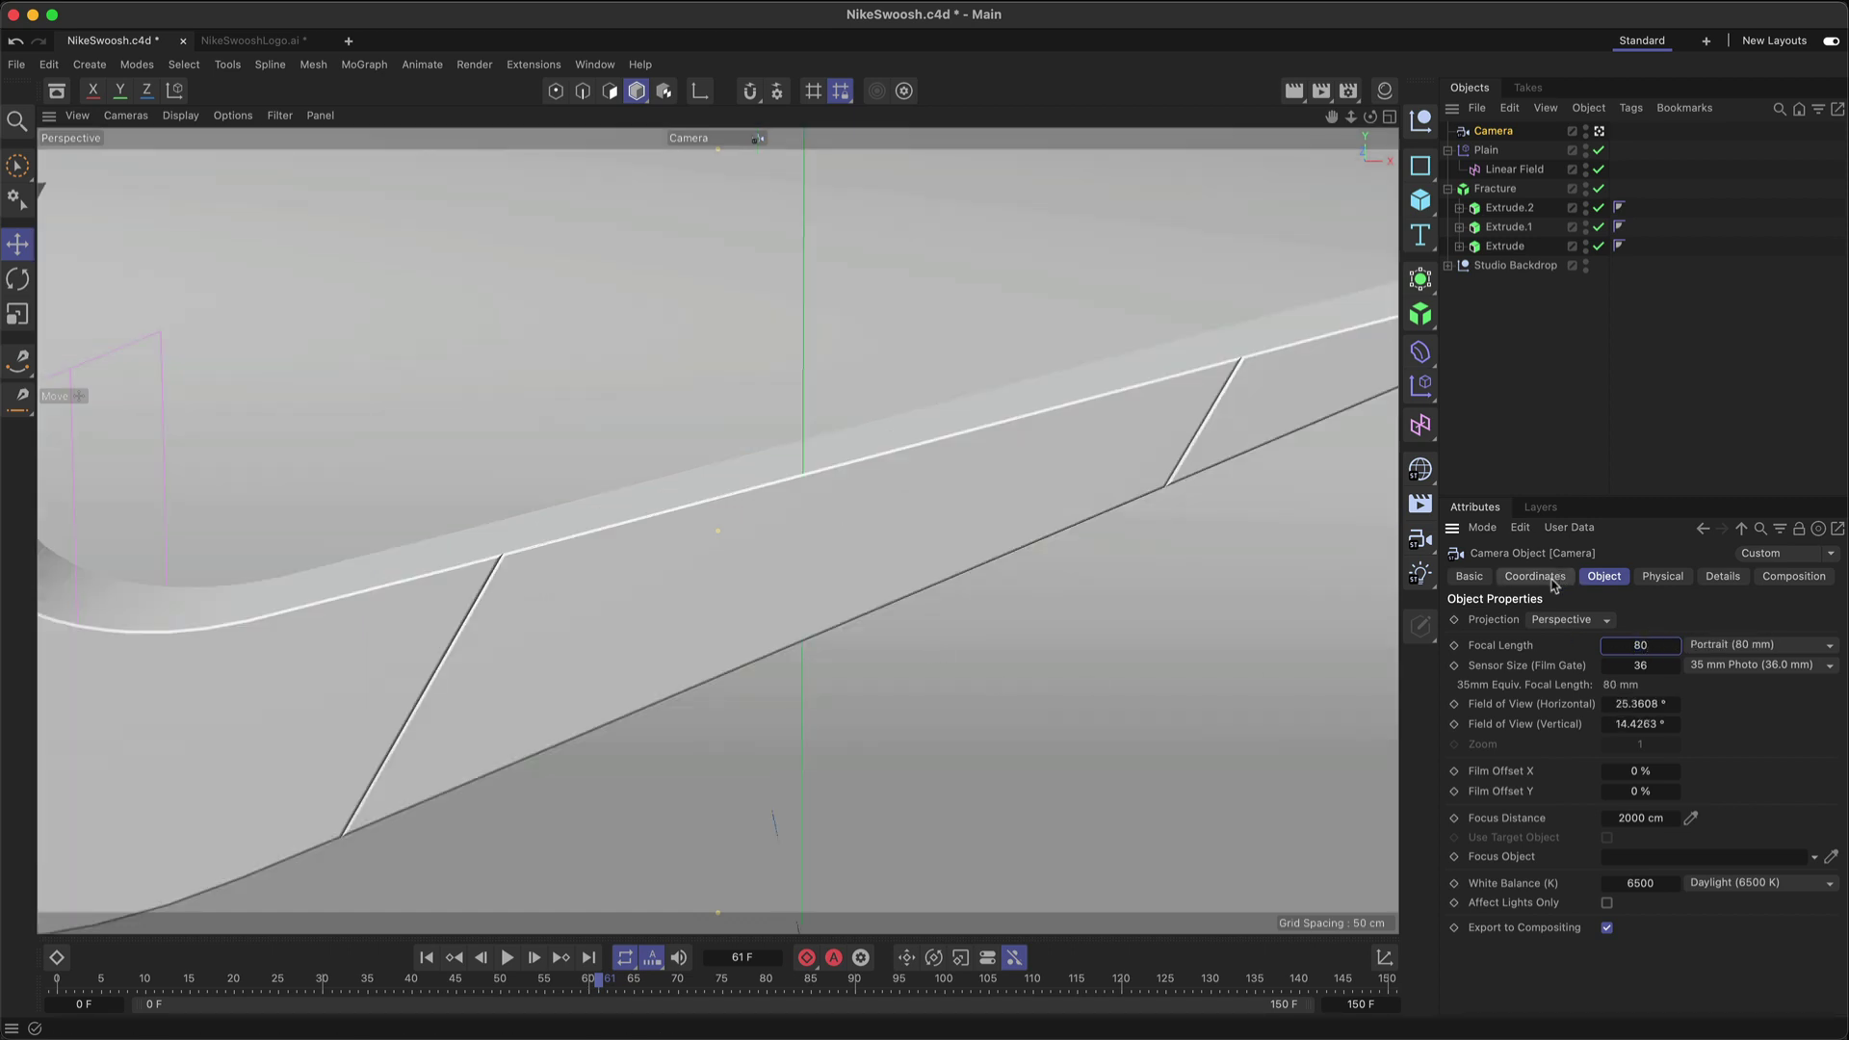
click(1535, 576)
double_click(1681, 646)
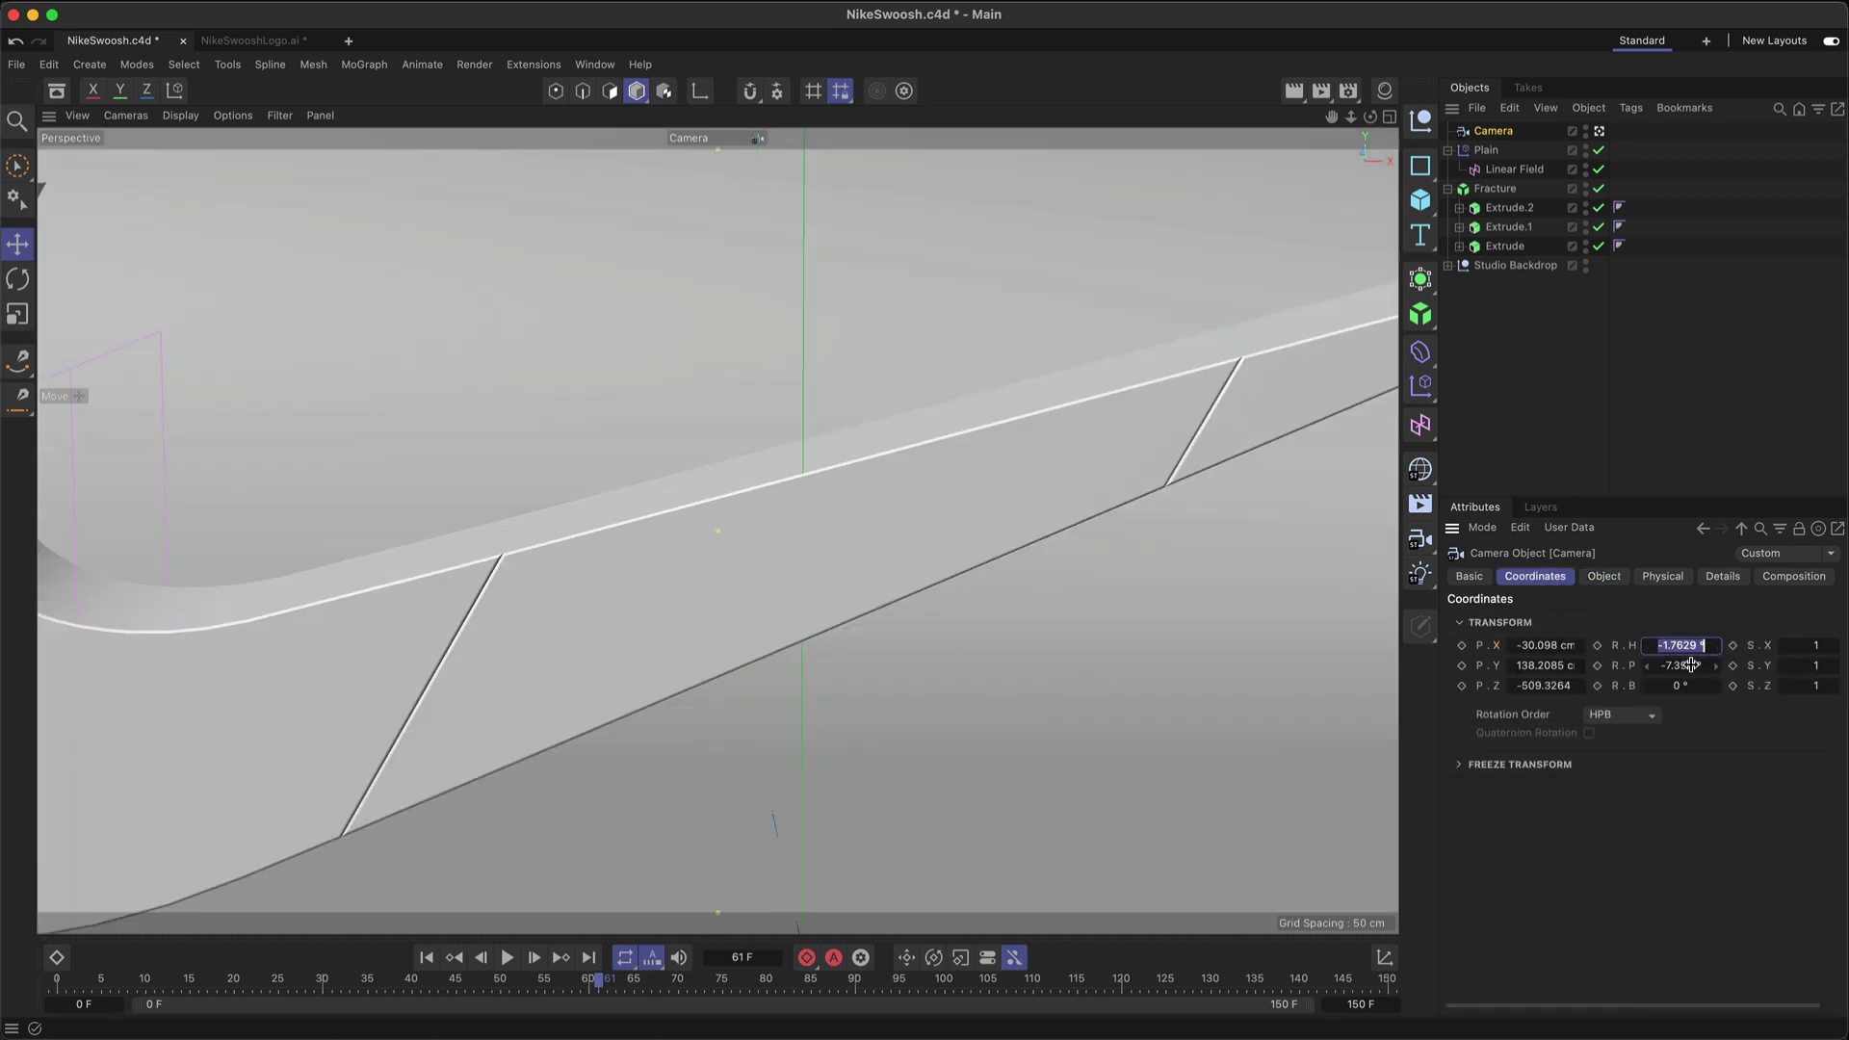
text(0)
key(Tab)
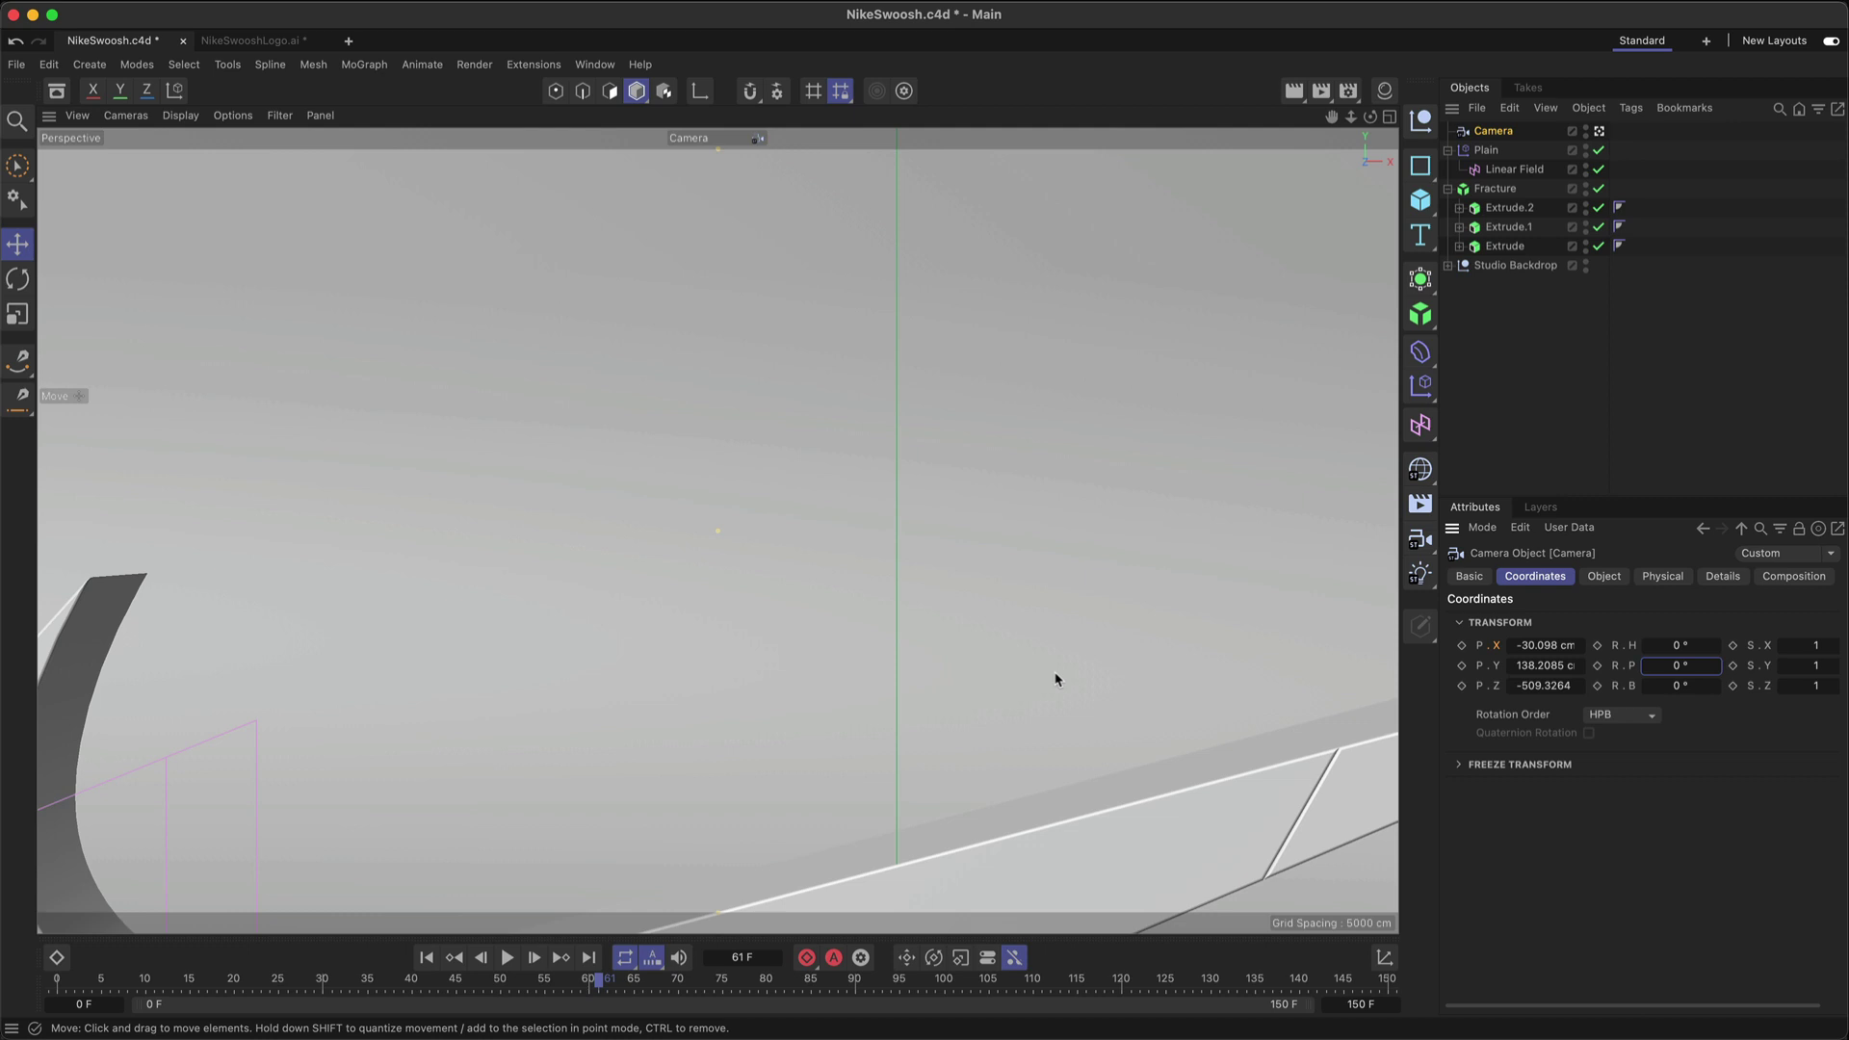
scroll(825, 702, down, 8)
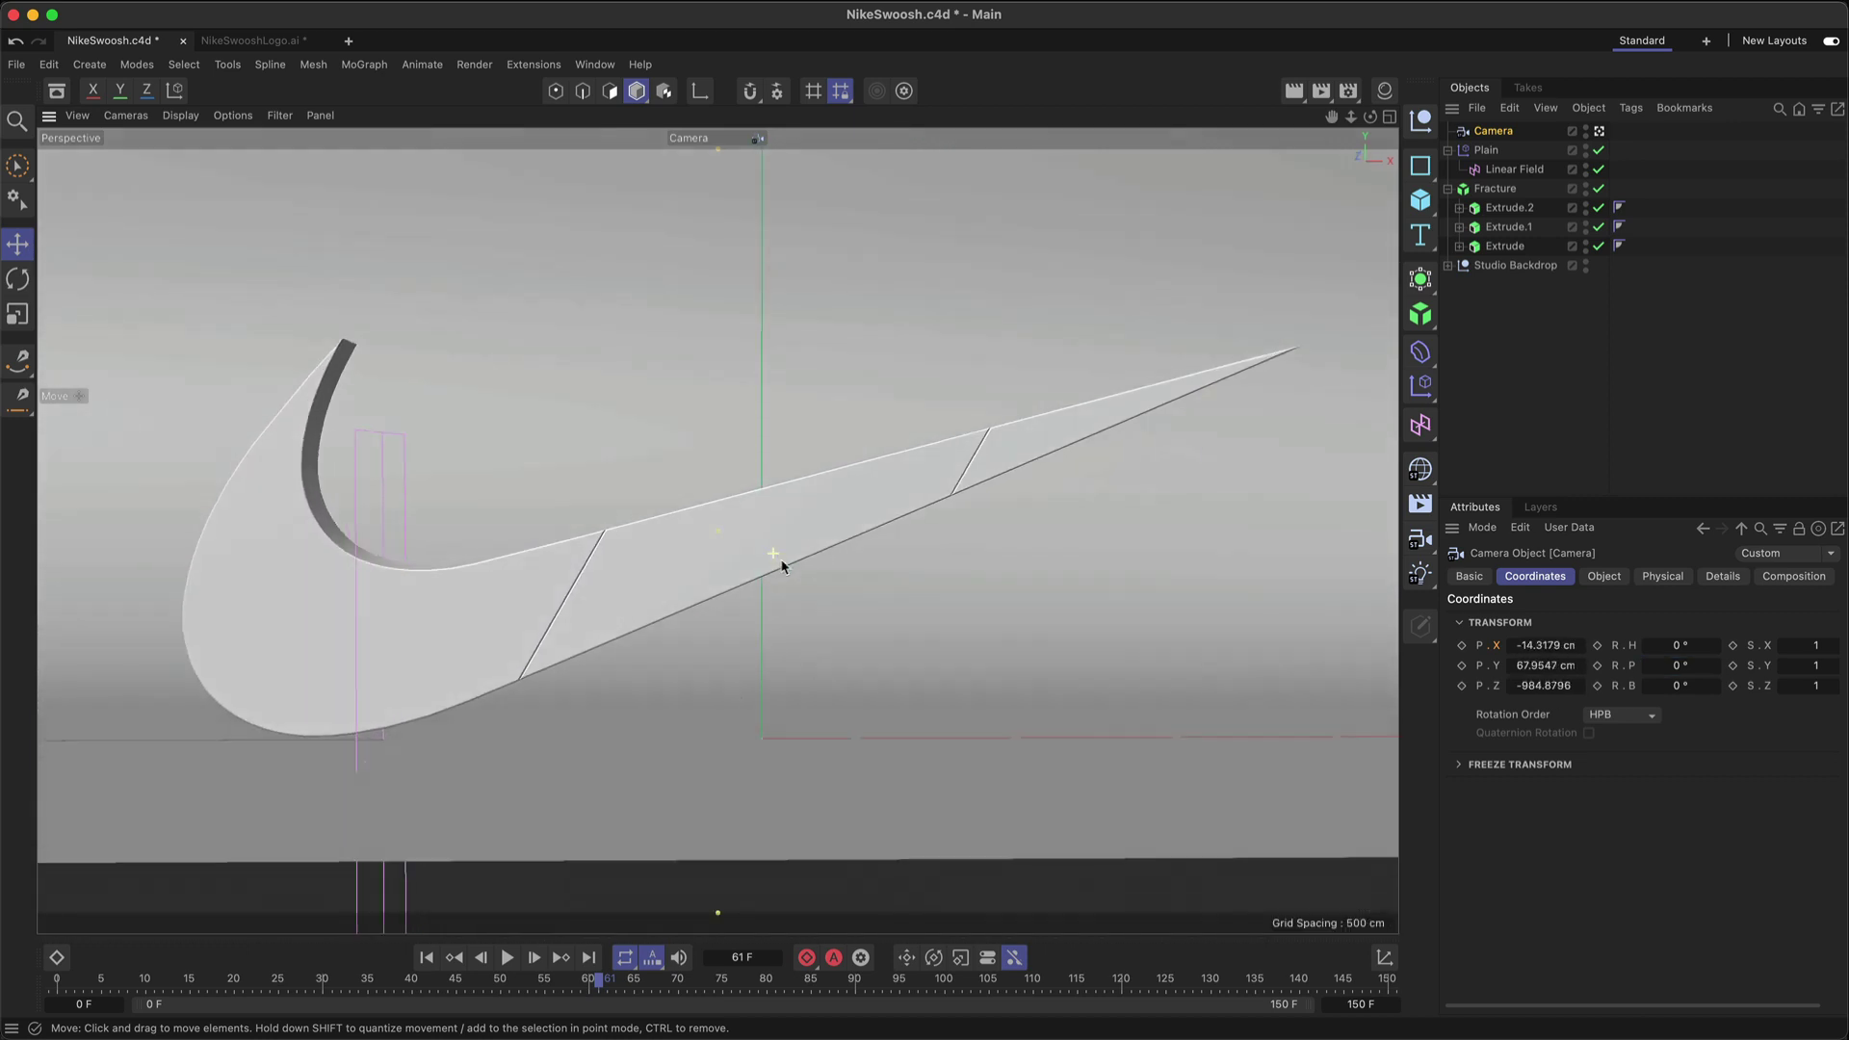
mouse_move(782, 567)
alt+mouse_down()
mouse_move(814, 566)
mouse_move(797, 543)
alt+mouse_up()
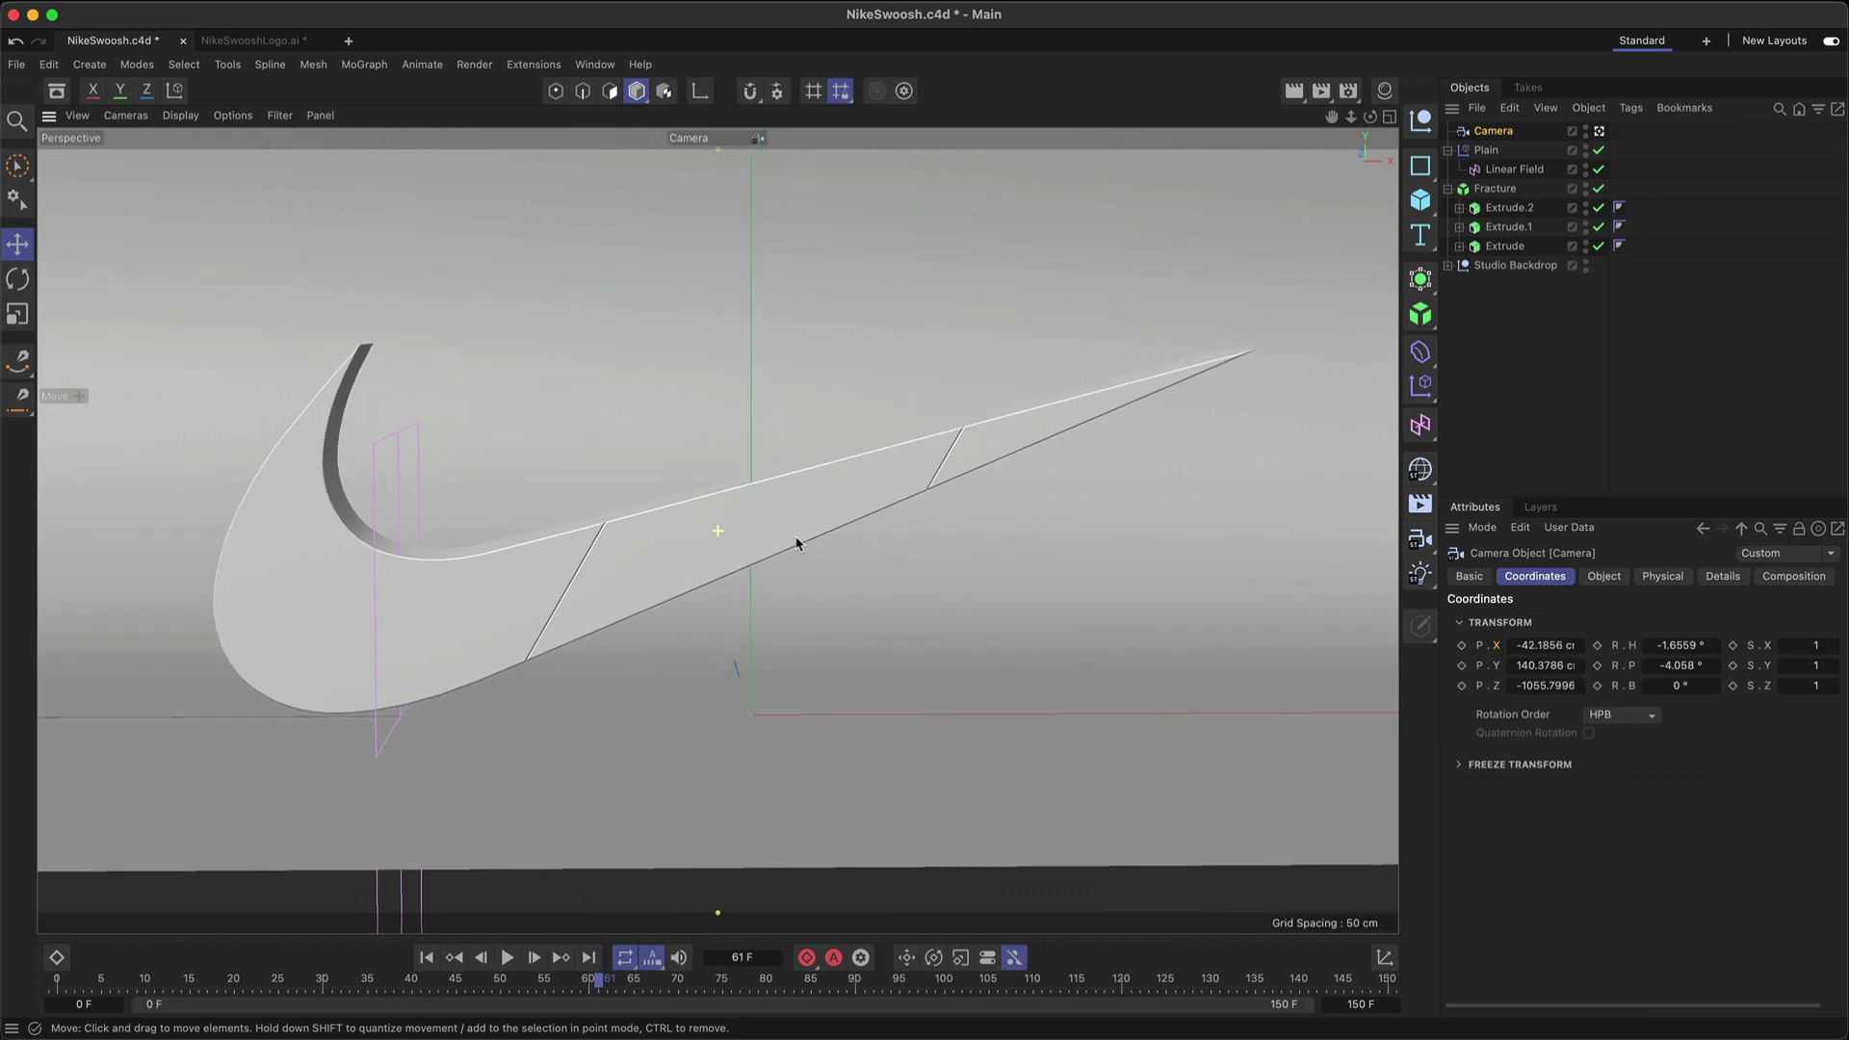
alt+middle_drag(796, 543, 801, 542)
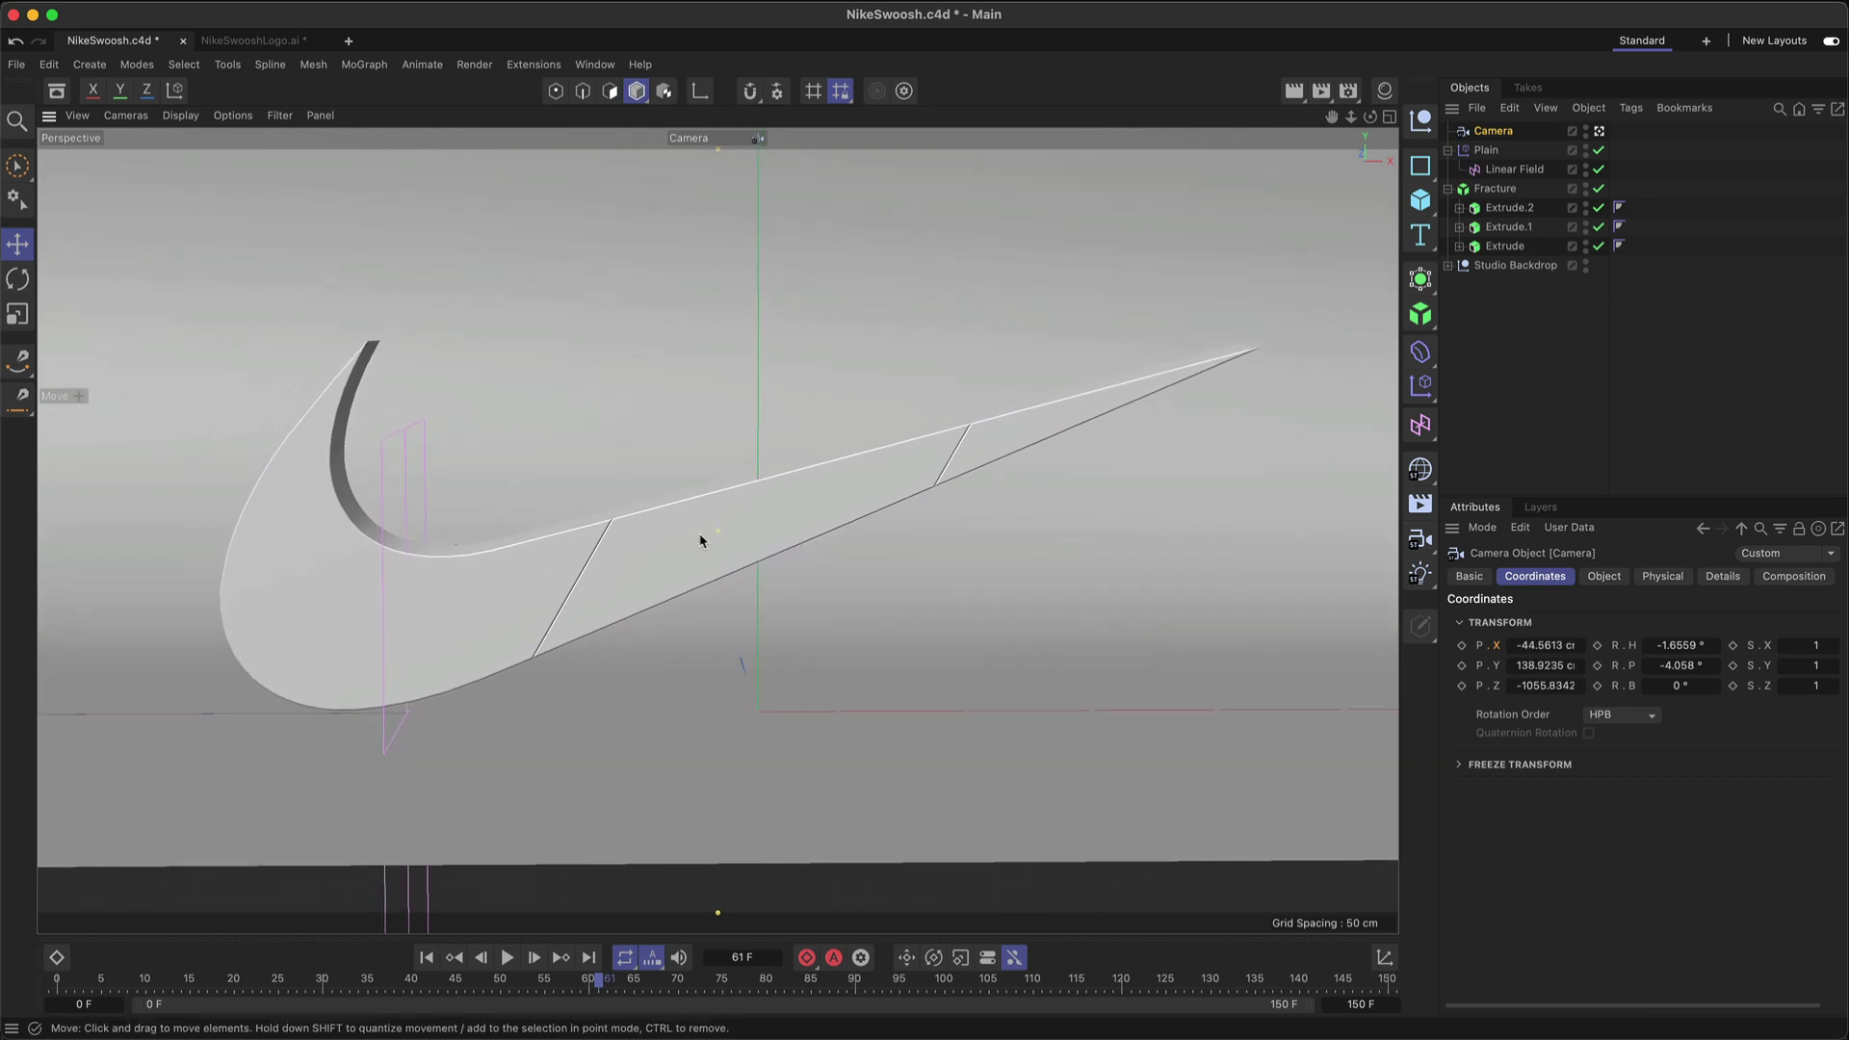
Step: Set the Studio Backdrop's depth to about -760 cm
click(1491, 267)
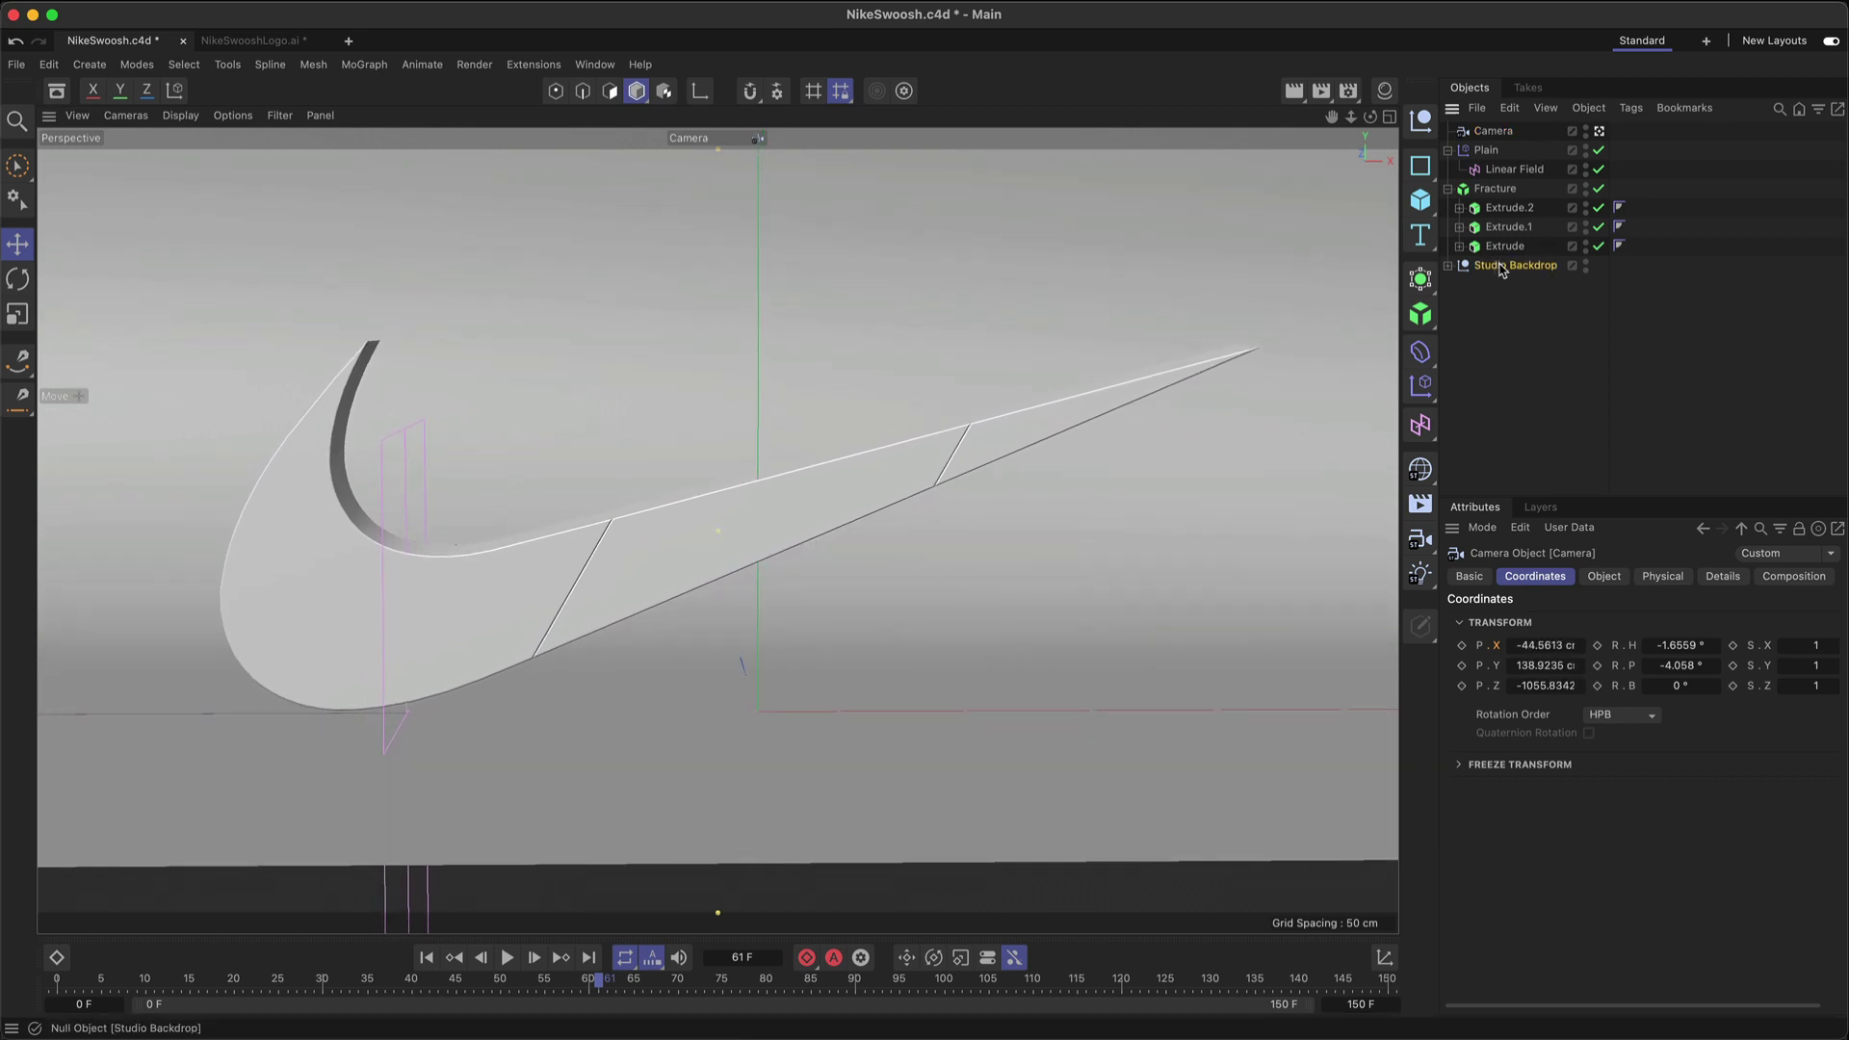
click(1684, 576)
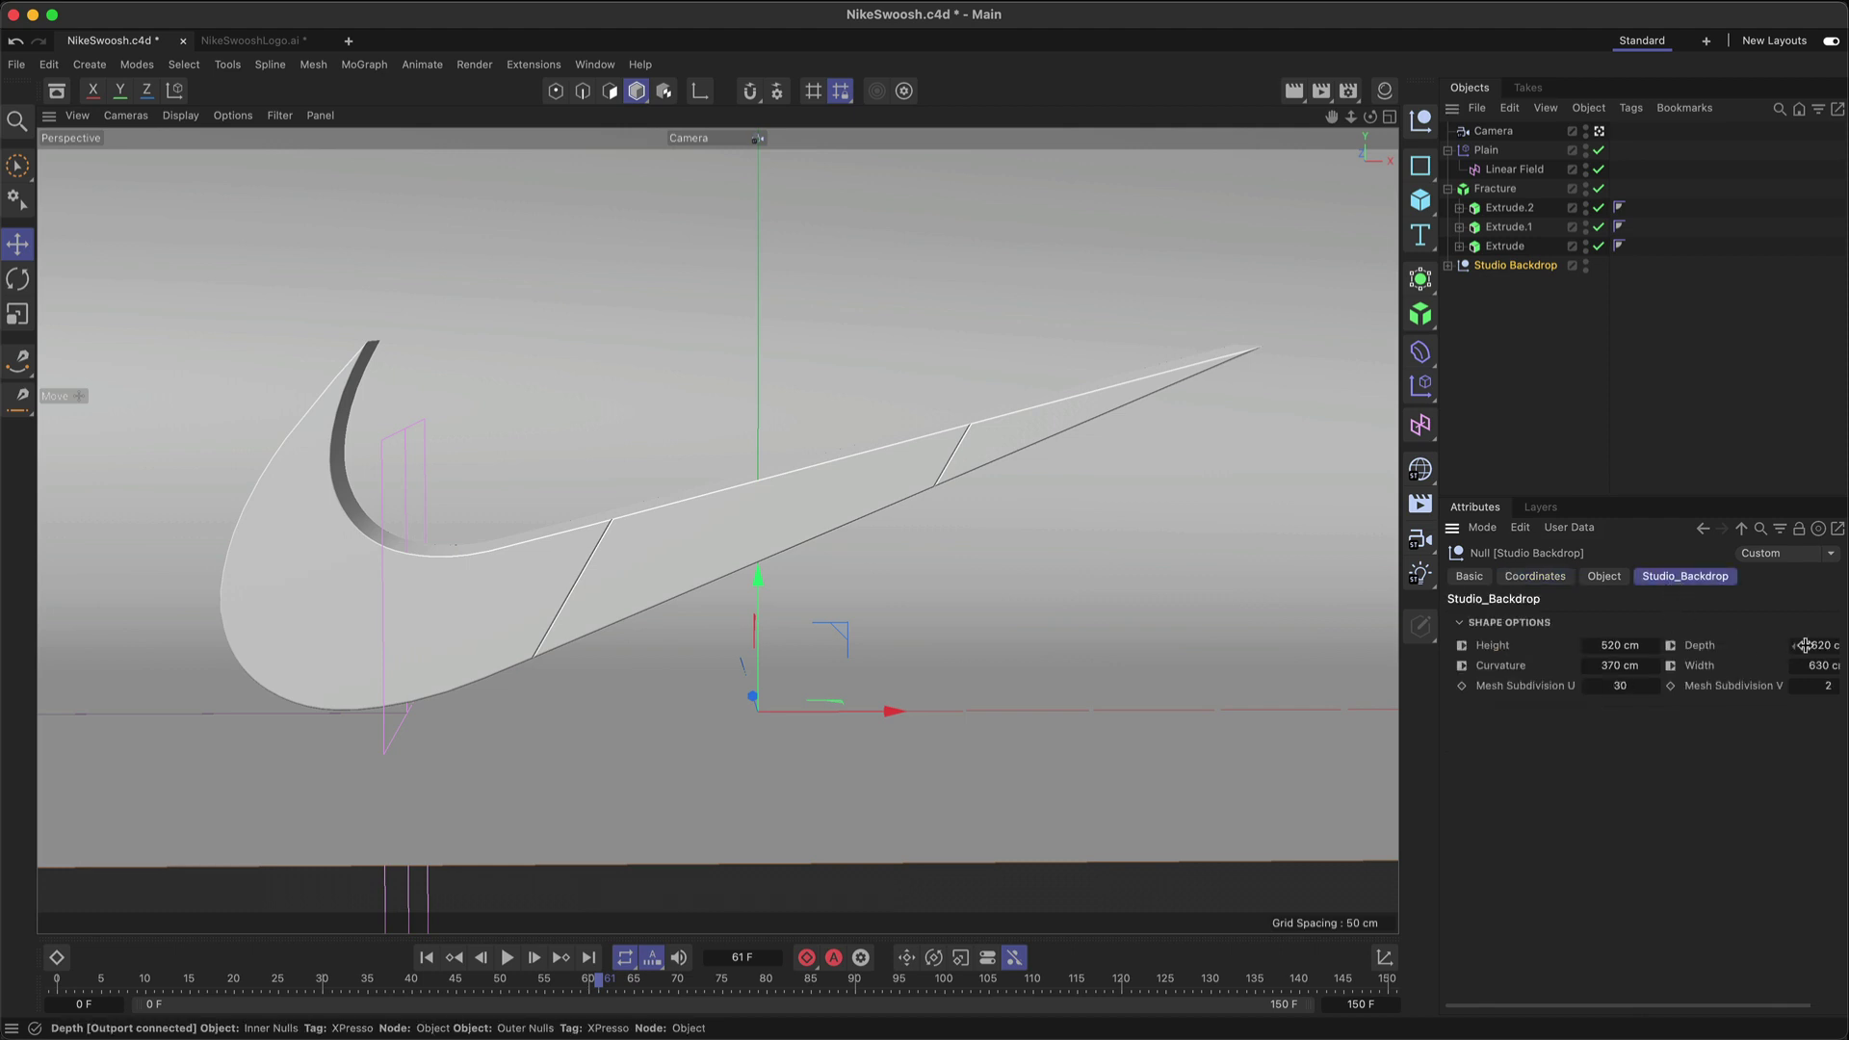
drag(1814, 646, 1681, 664)
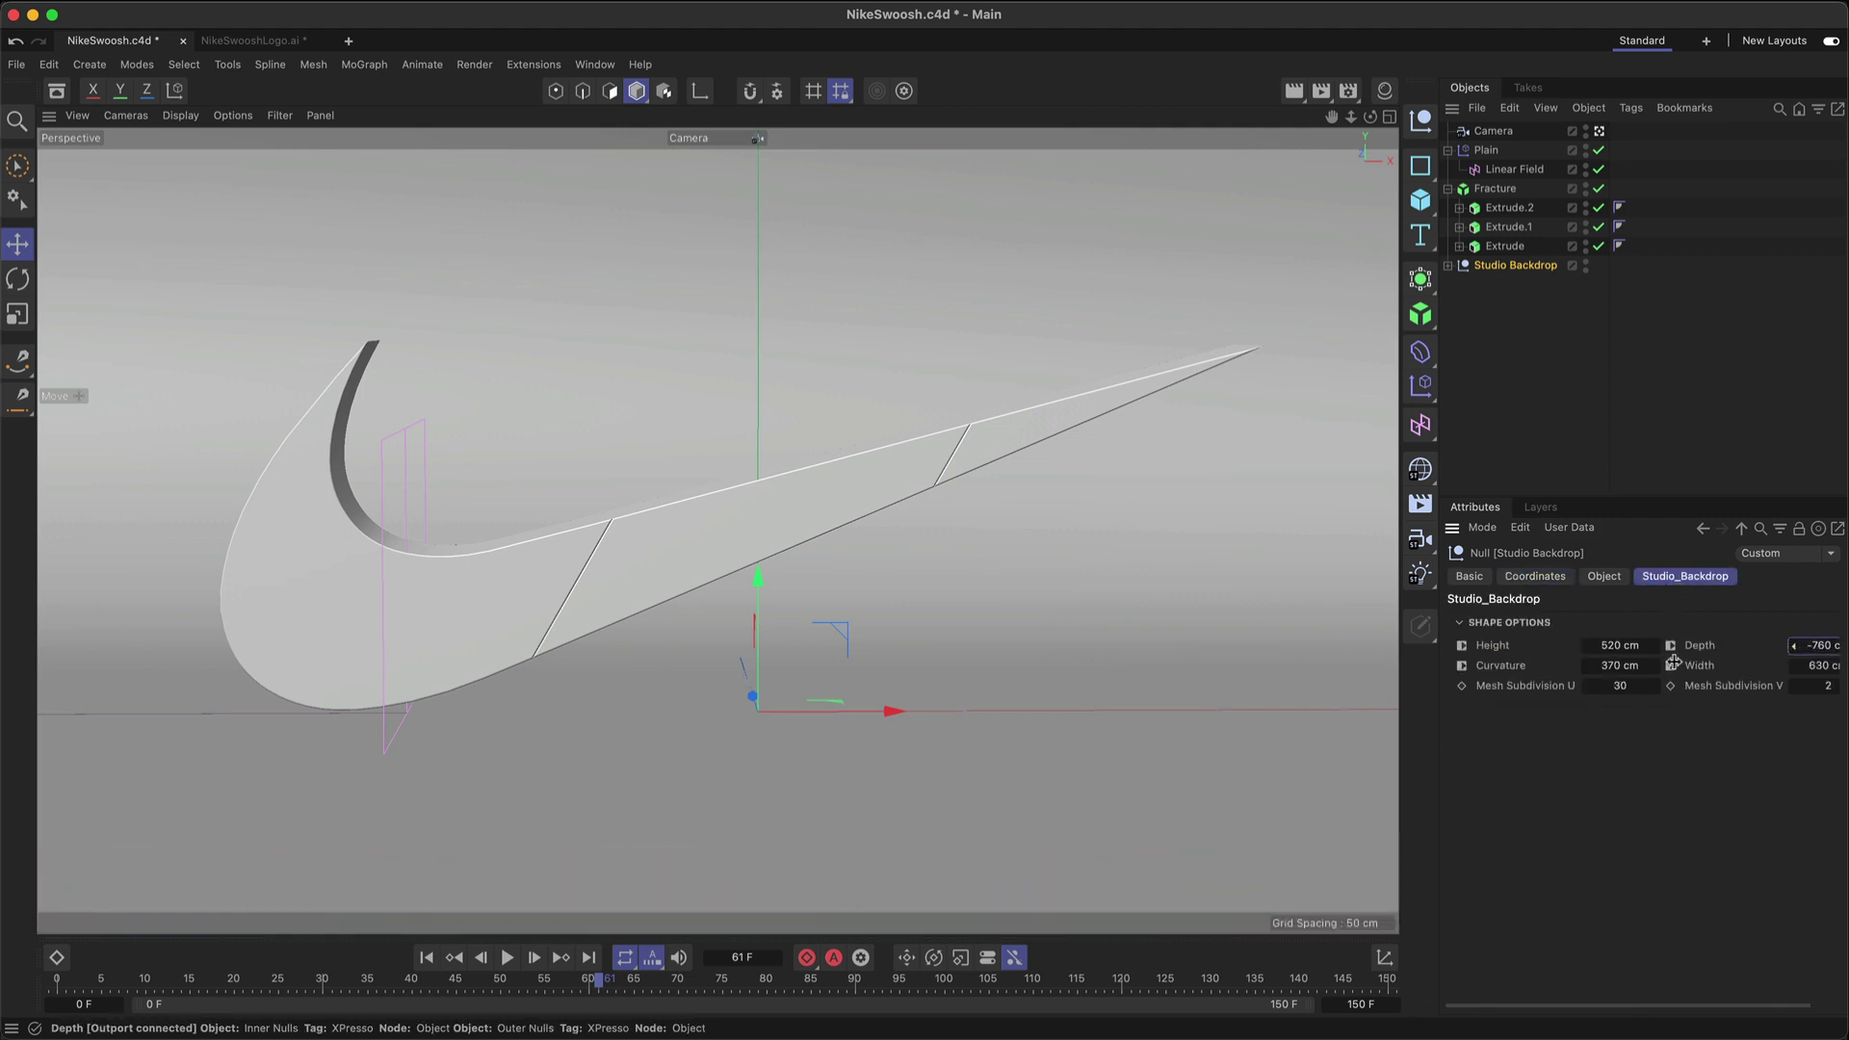
click(1525, 343)
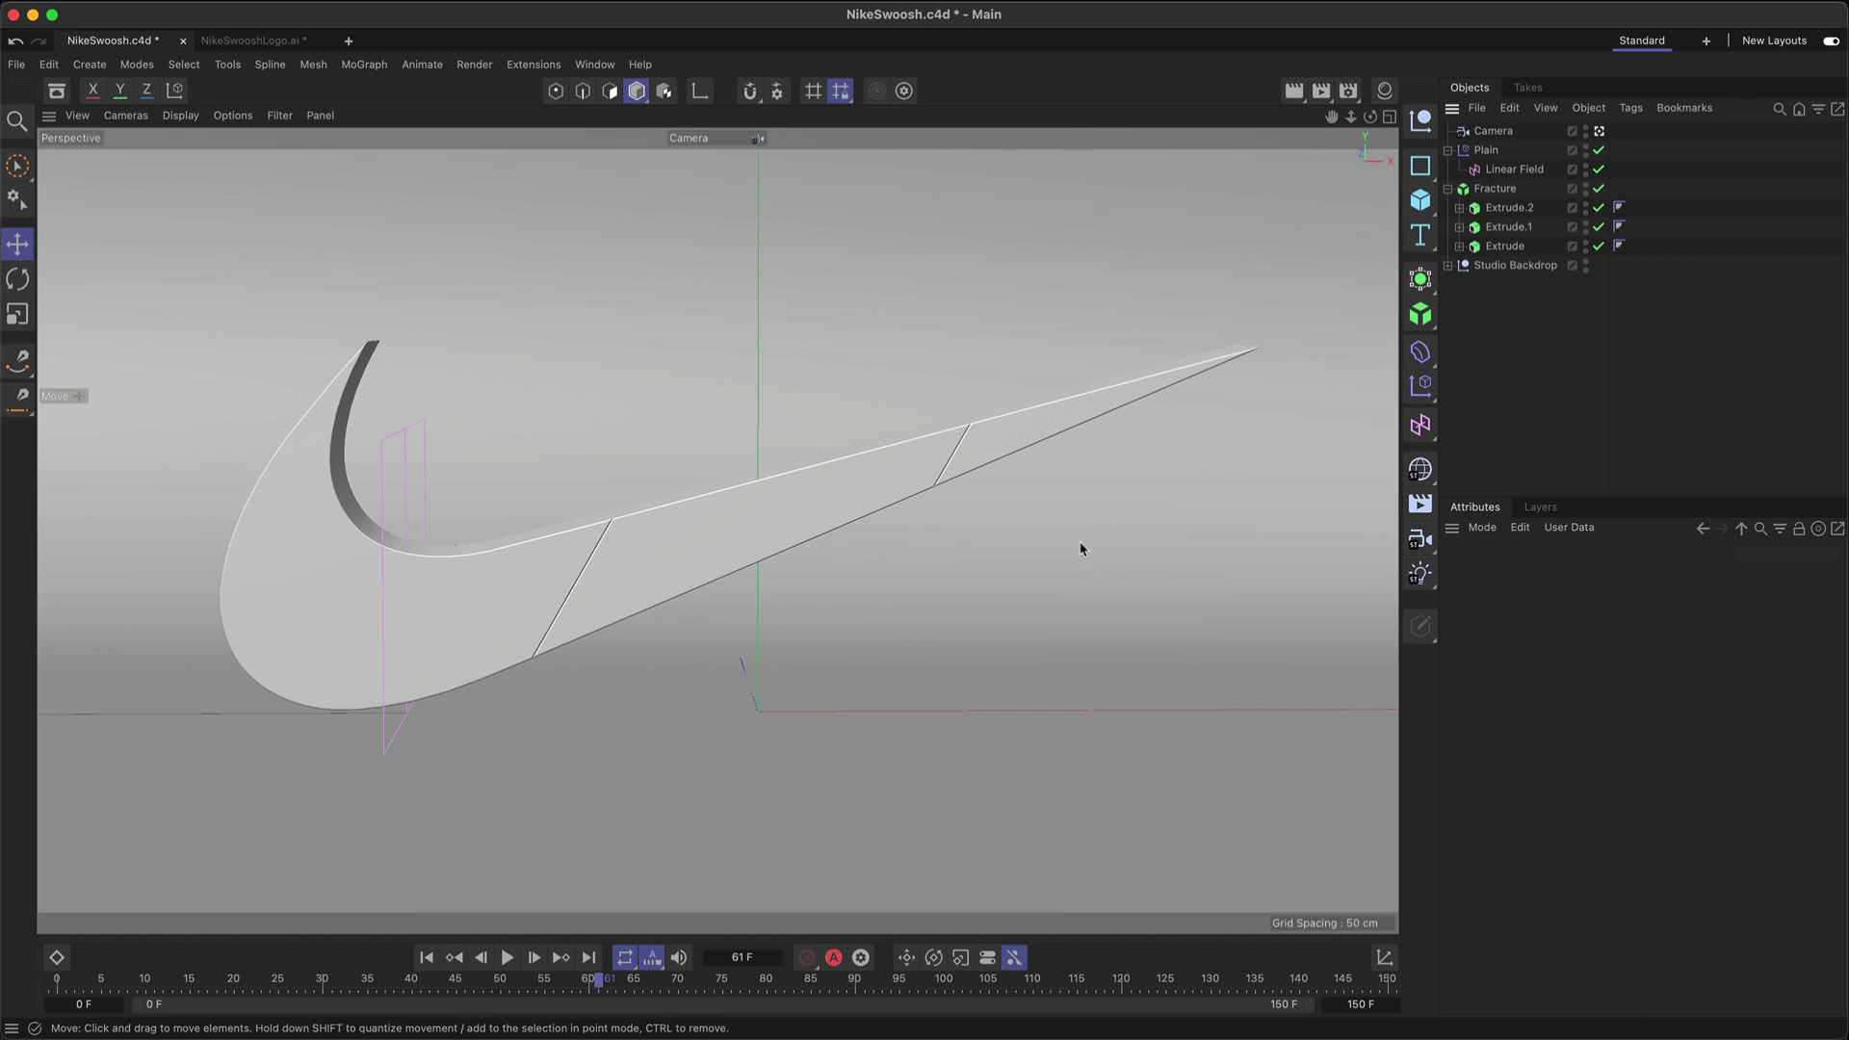
Step: Leave the scene camera and orbit and zoom the editor view around the swoosh and backdrop
click(1600, 131)
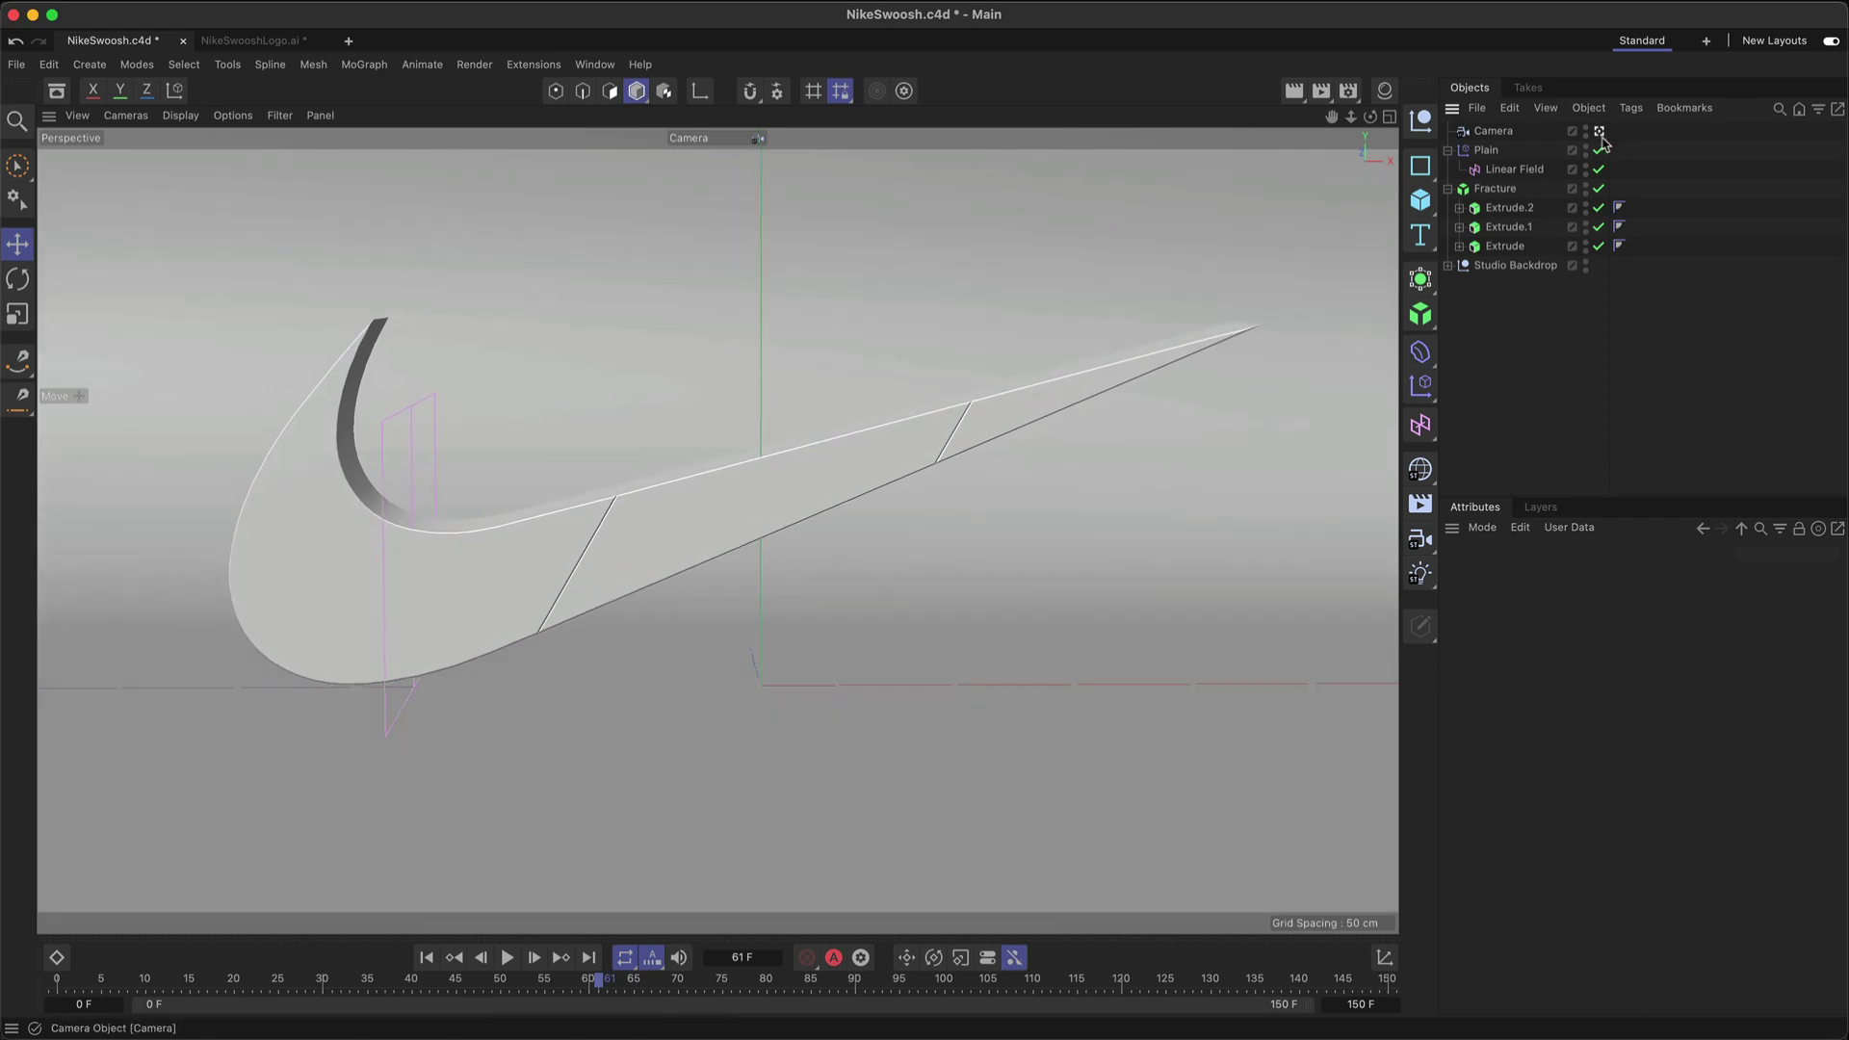
scroll(418, 591, down, 6)
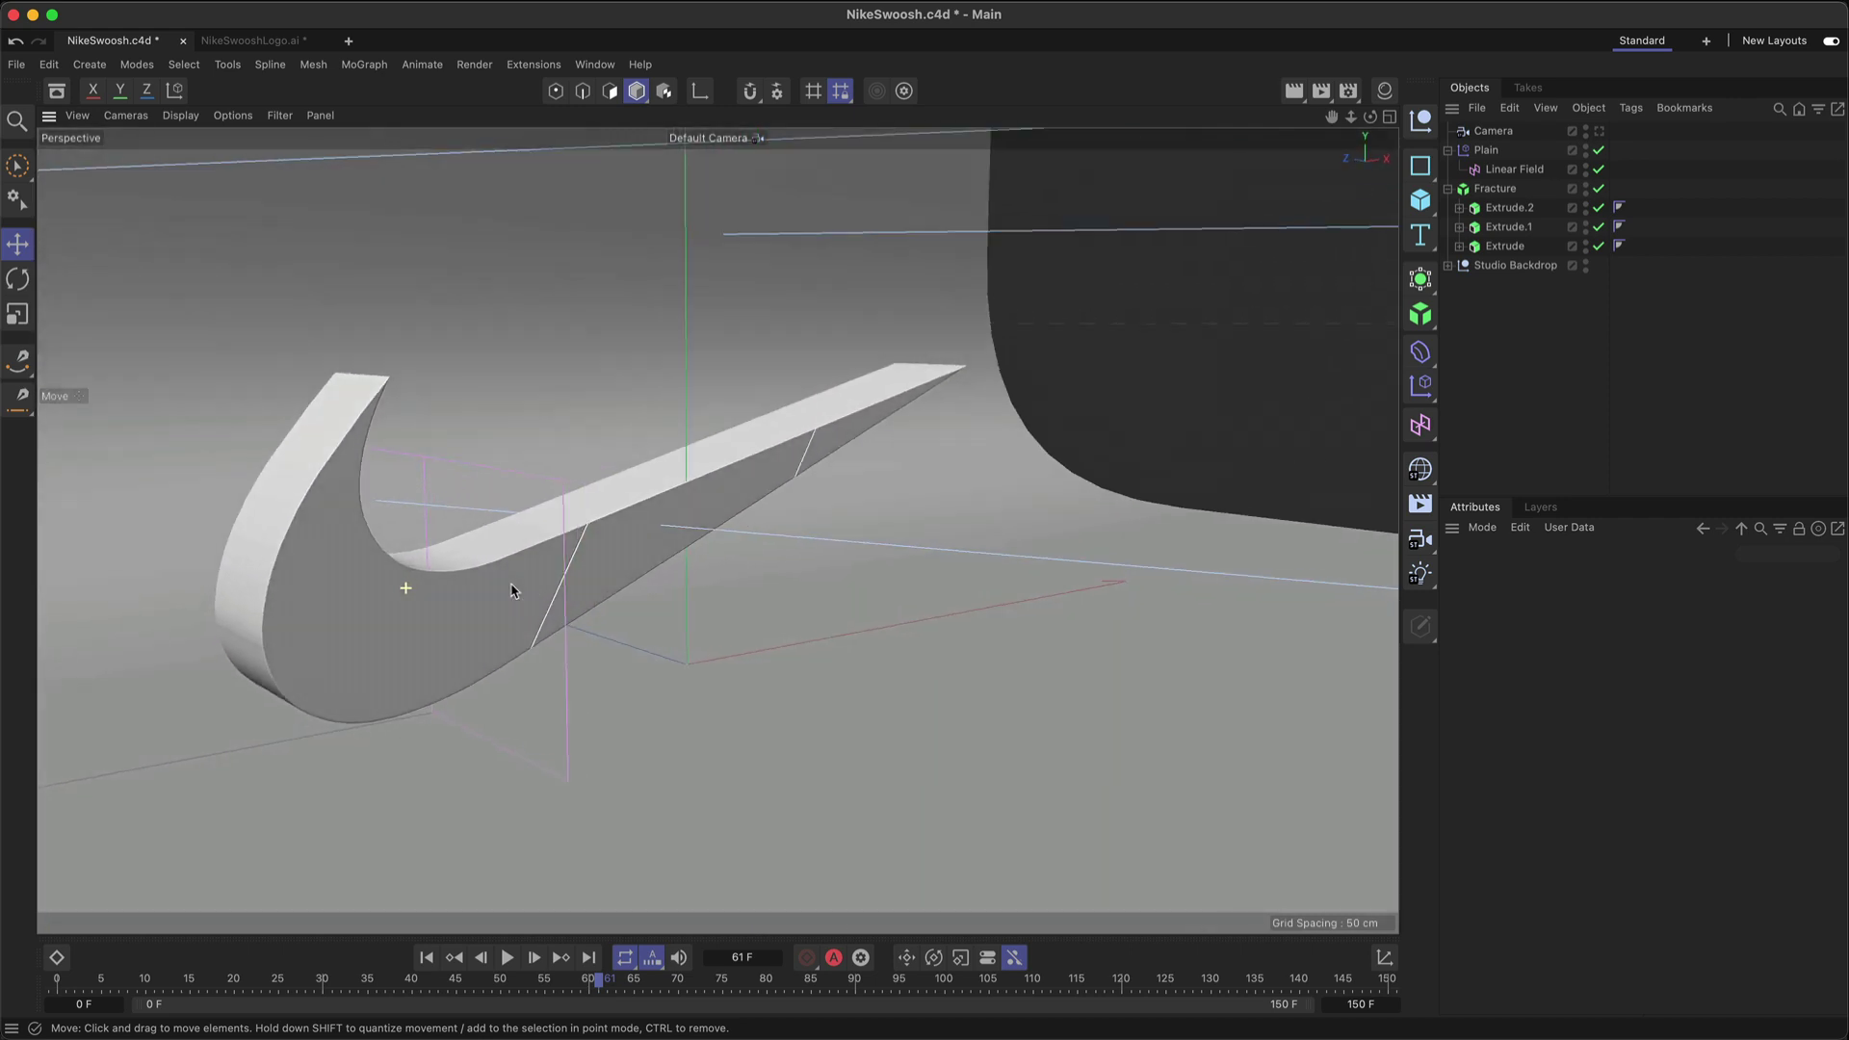
alt+drag(404, 581, 693, 578)
scroll(730, 569, down, 2)
scroll(730, 569, down, 5)
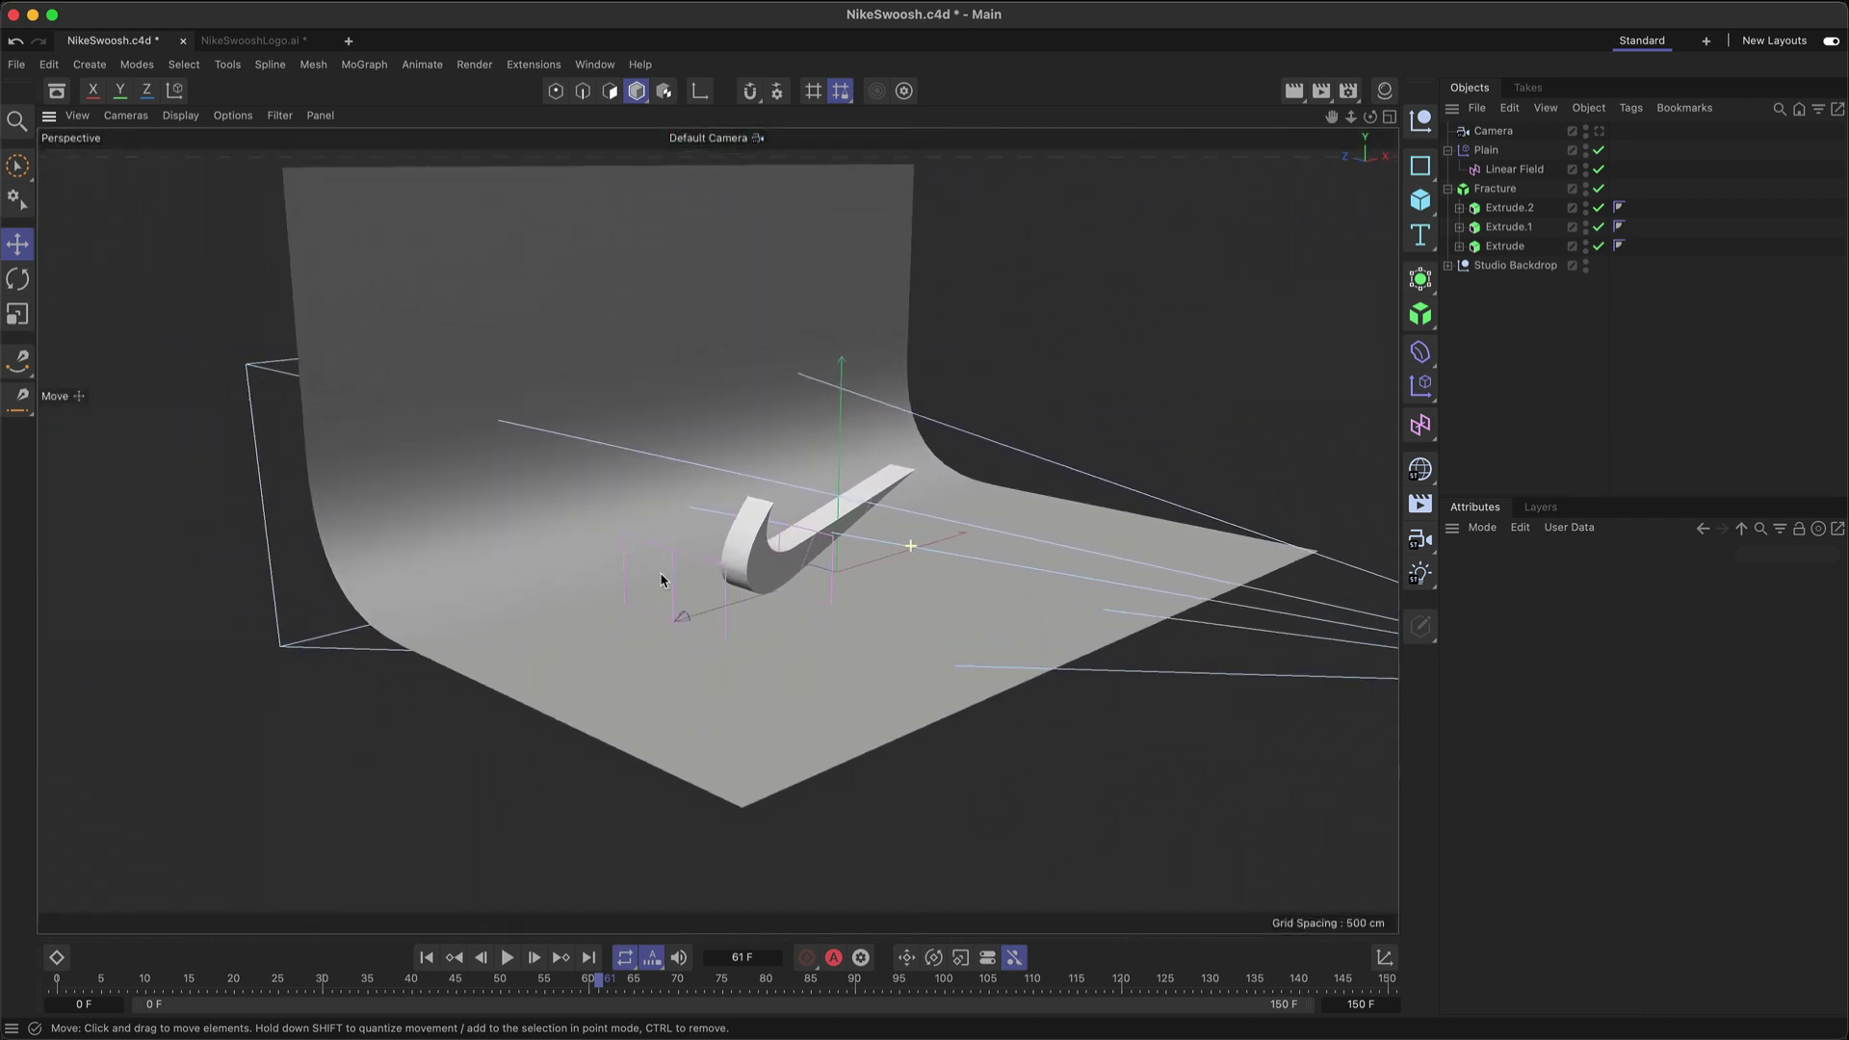
scroll(660, 578, up, 10)
scroll(518, 605, up, 5)
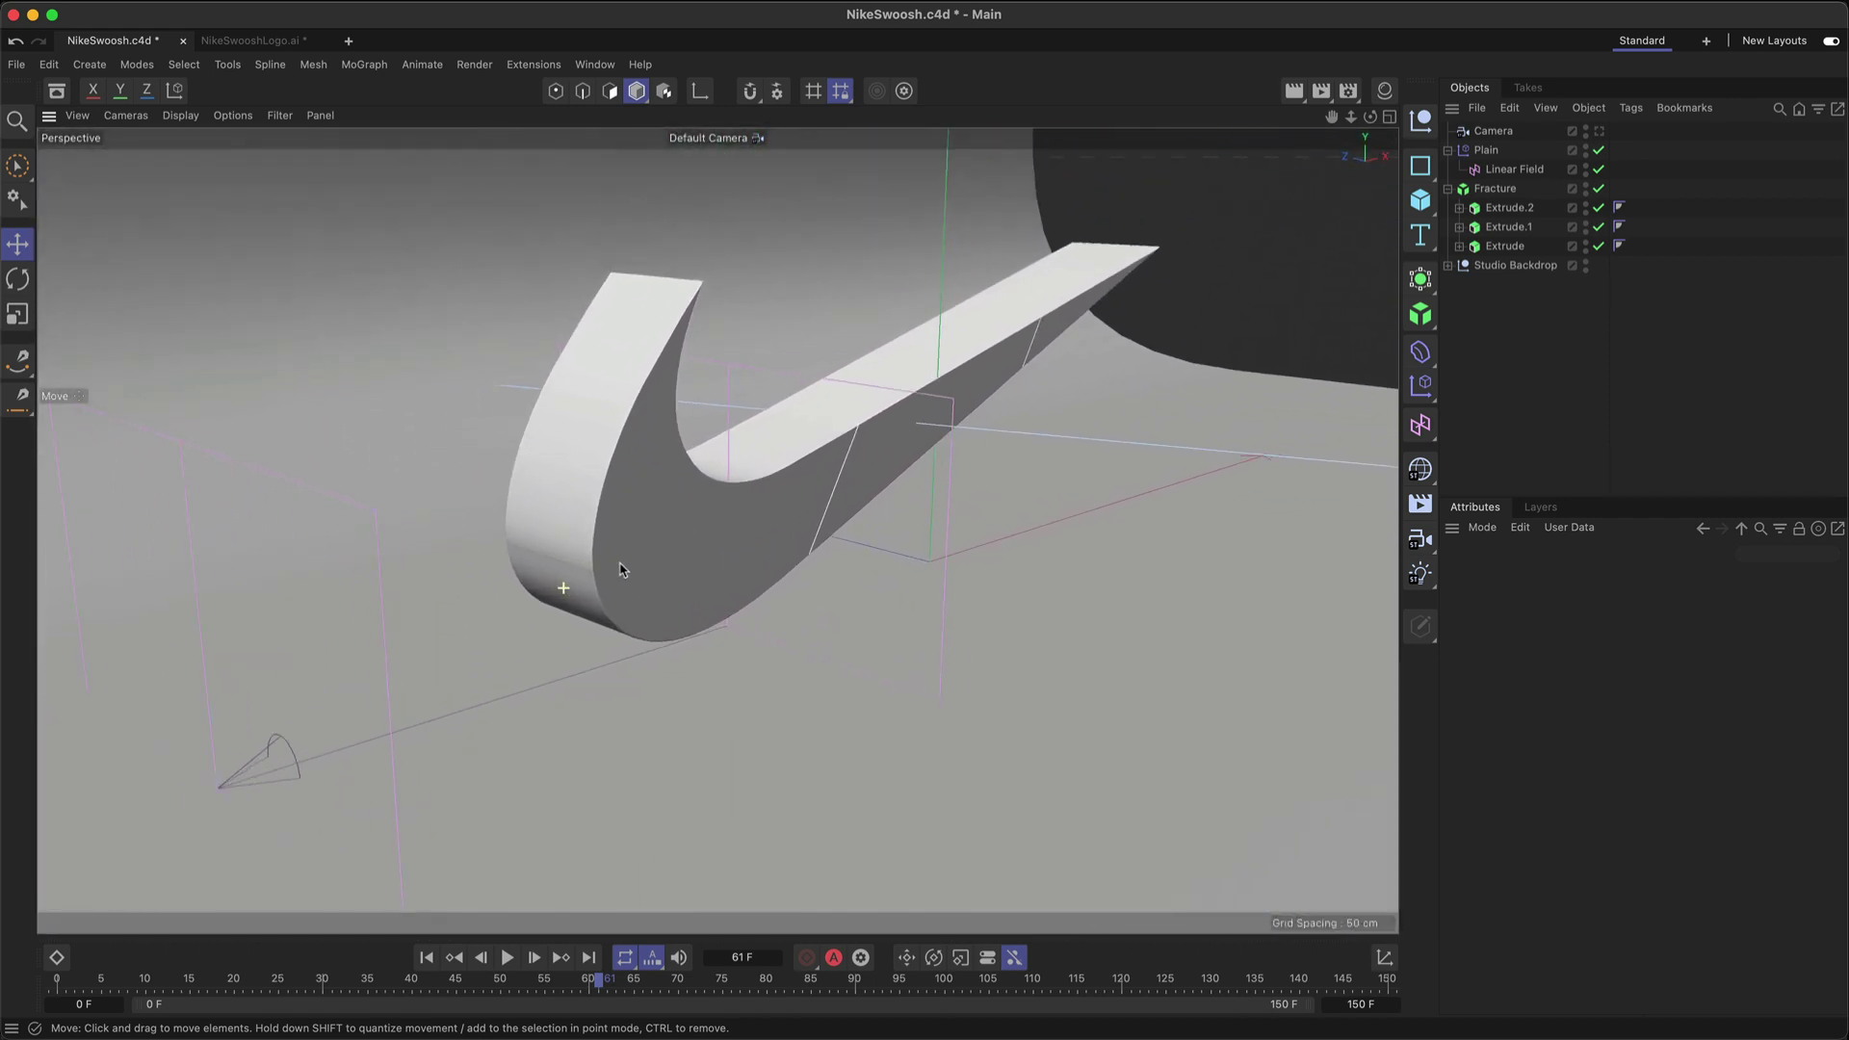
Step: Toggle Gouraud Shading (Lines) on and off, then zoom into the swoosh's lower curve
key(n)
key(b)
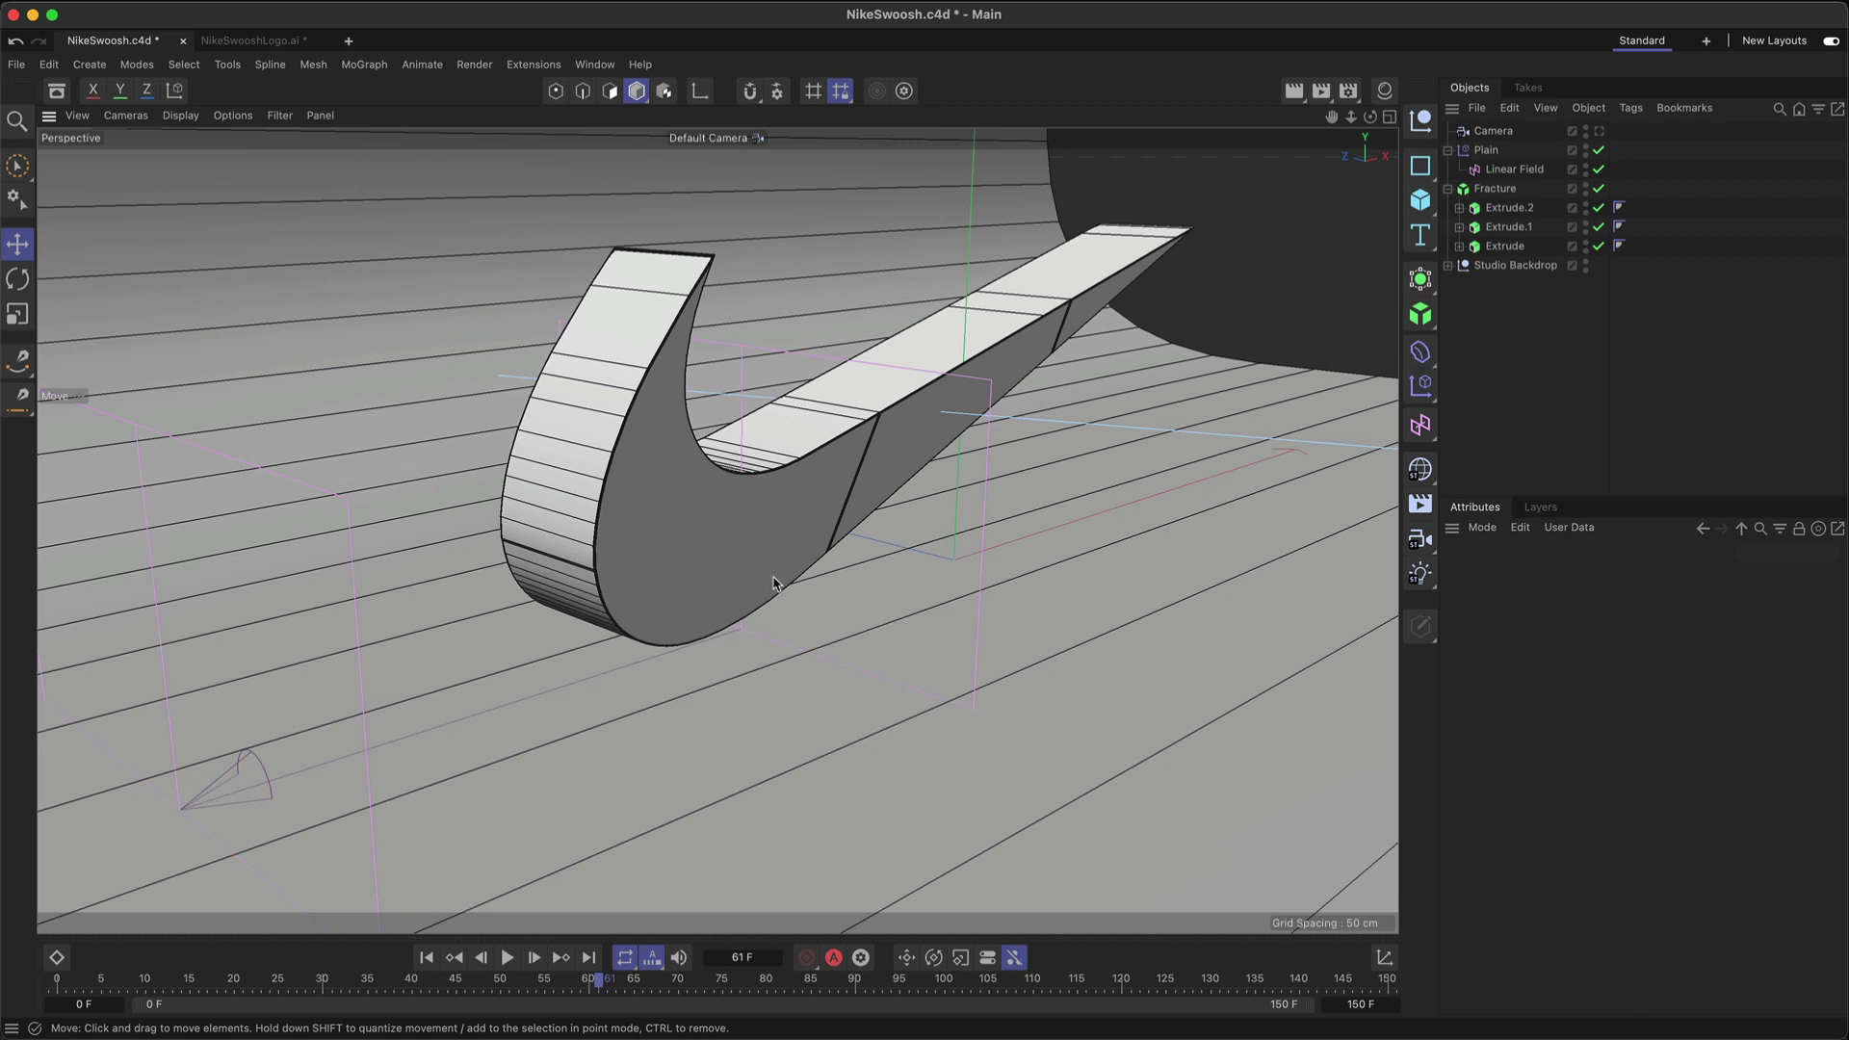
key(n)
key(a)
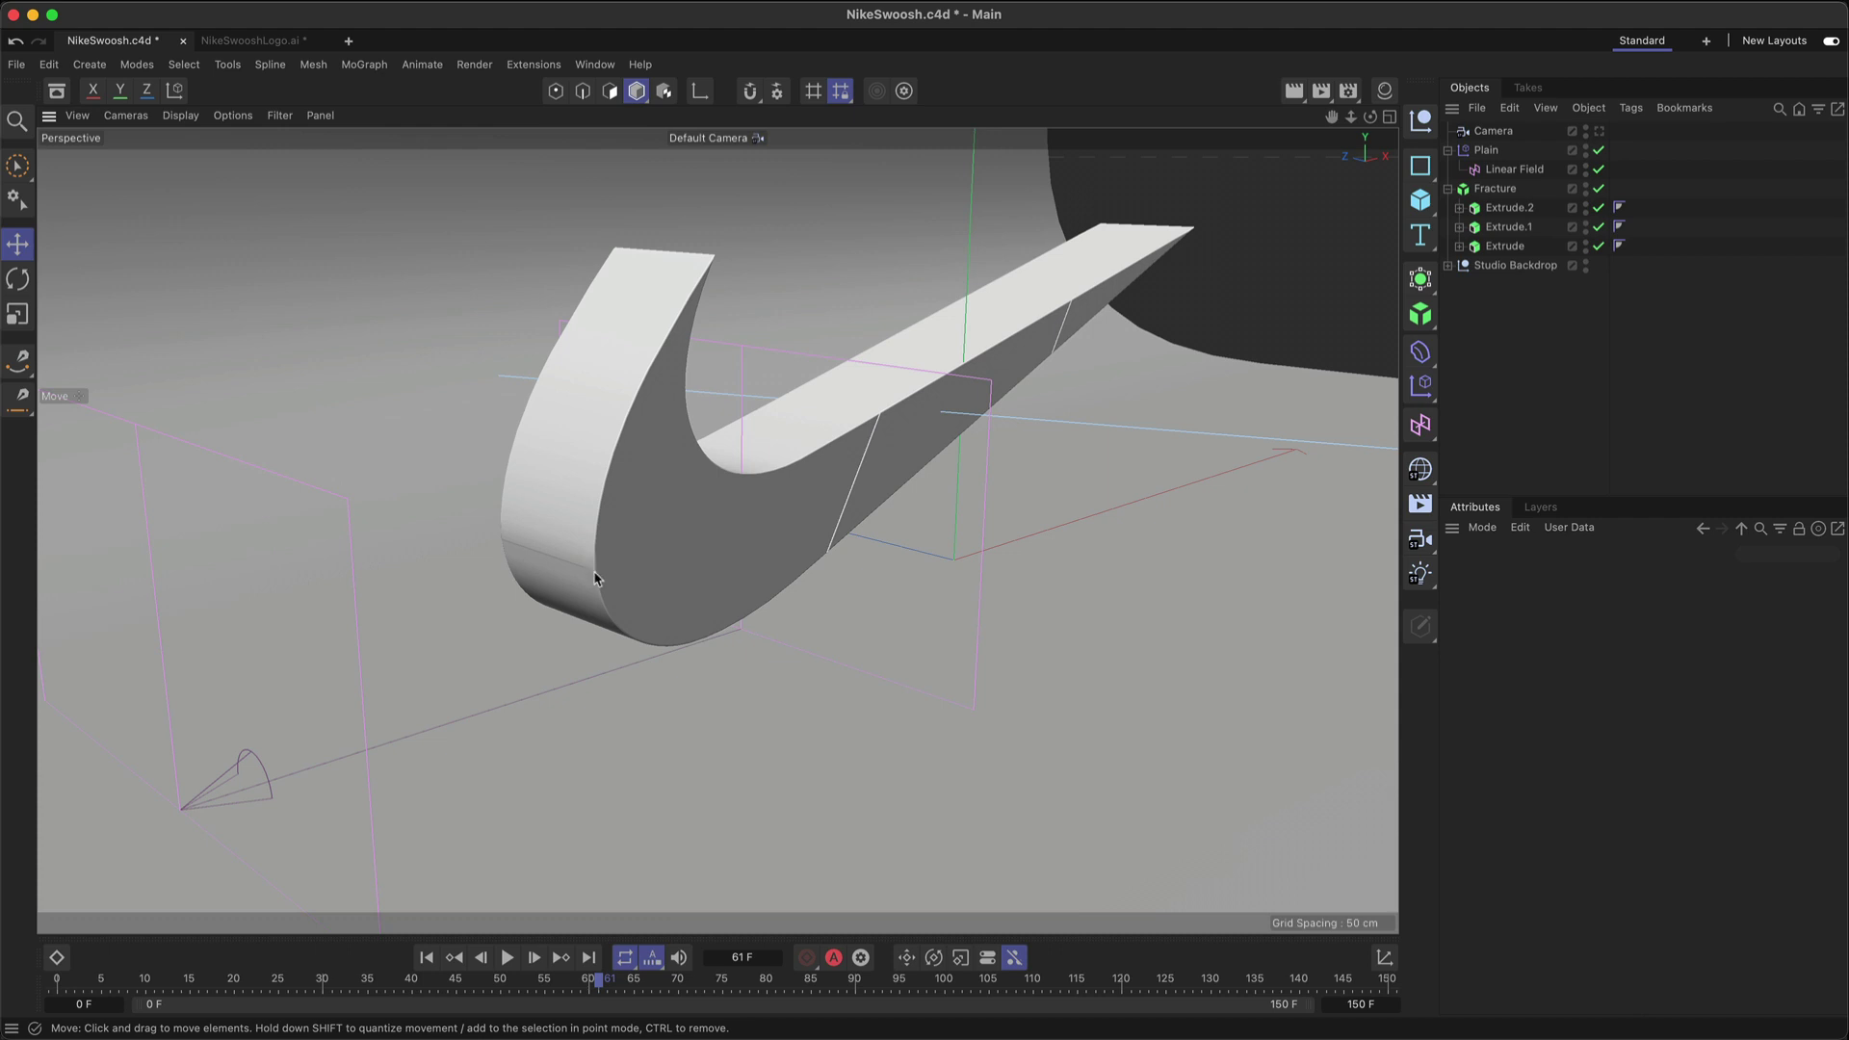
alt+right_drag(583, 567, 668, 547)
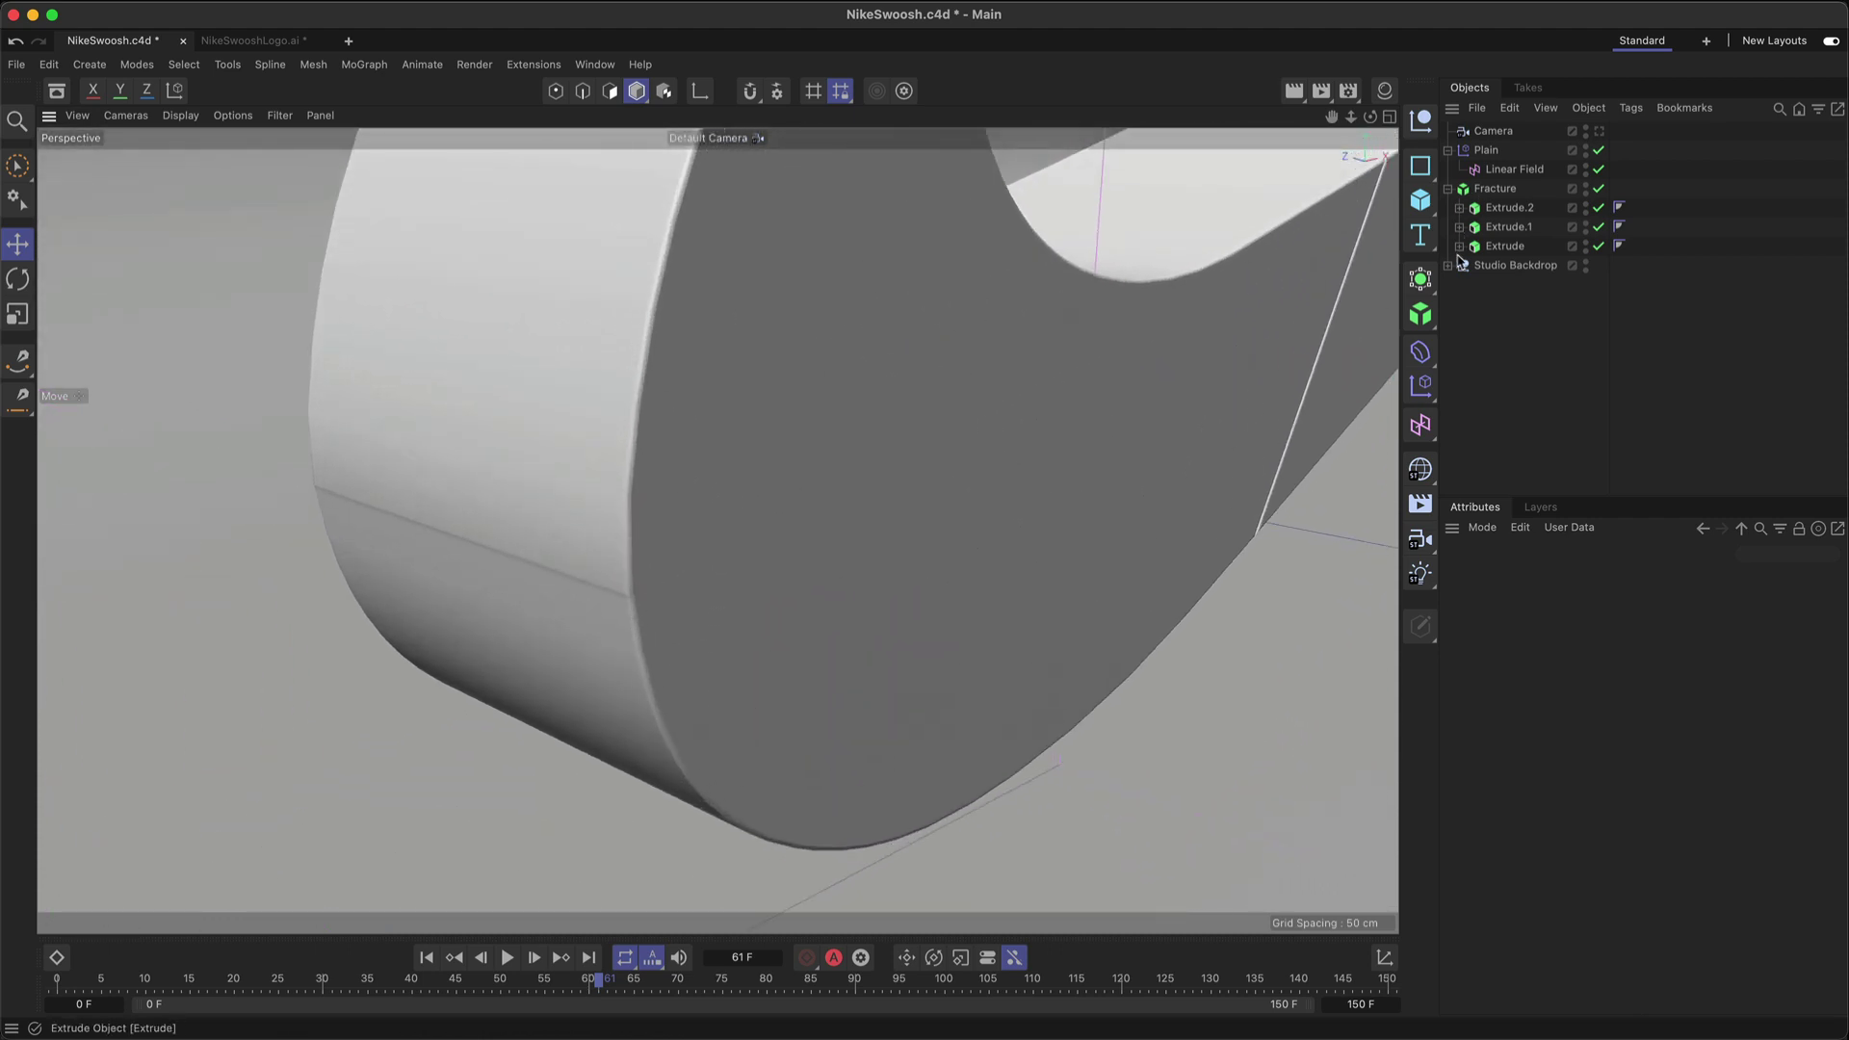
Step: Expand the Extrude hierarchy and briefly toggle the extruded swoosh off and back on
click(1505, 246)
click(1459, 247)
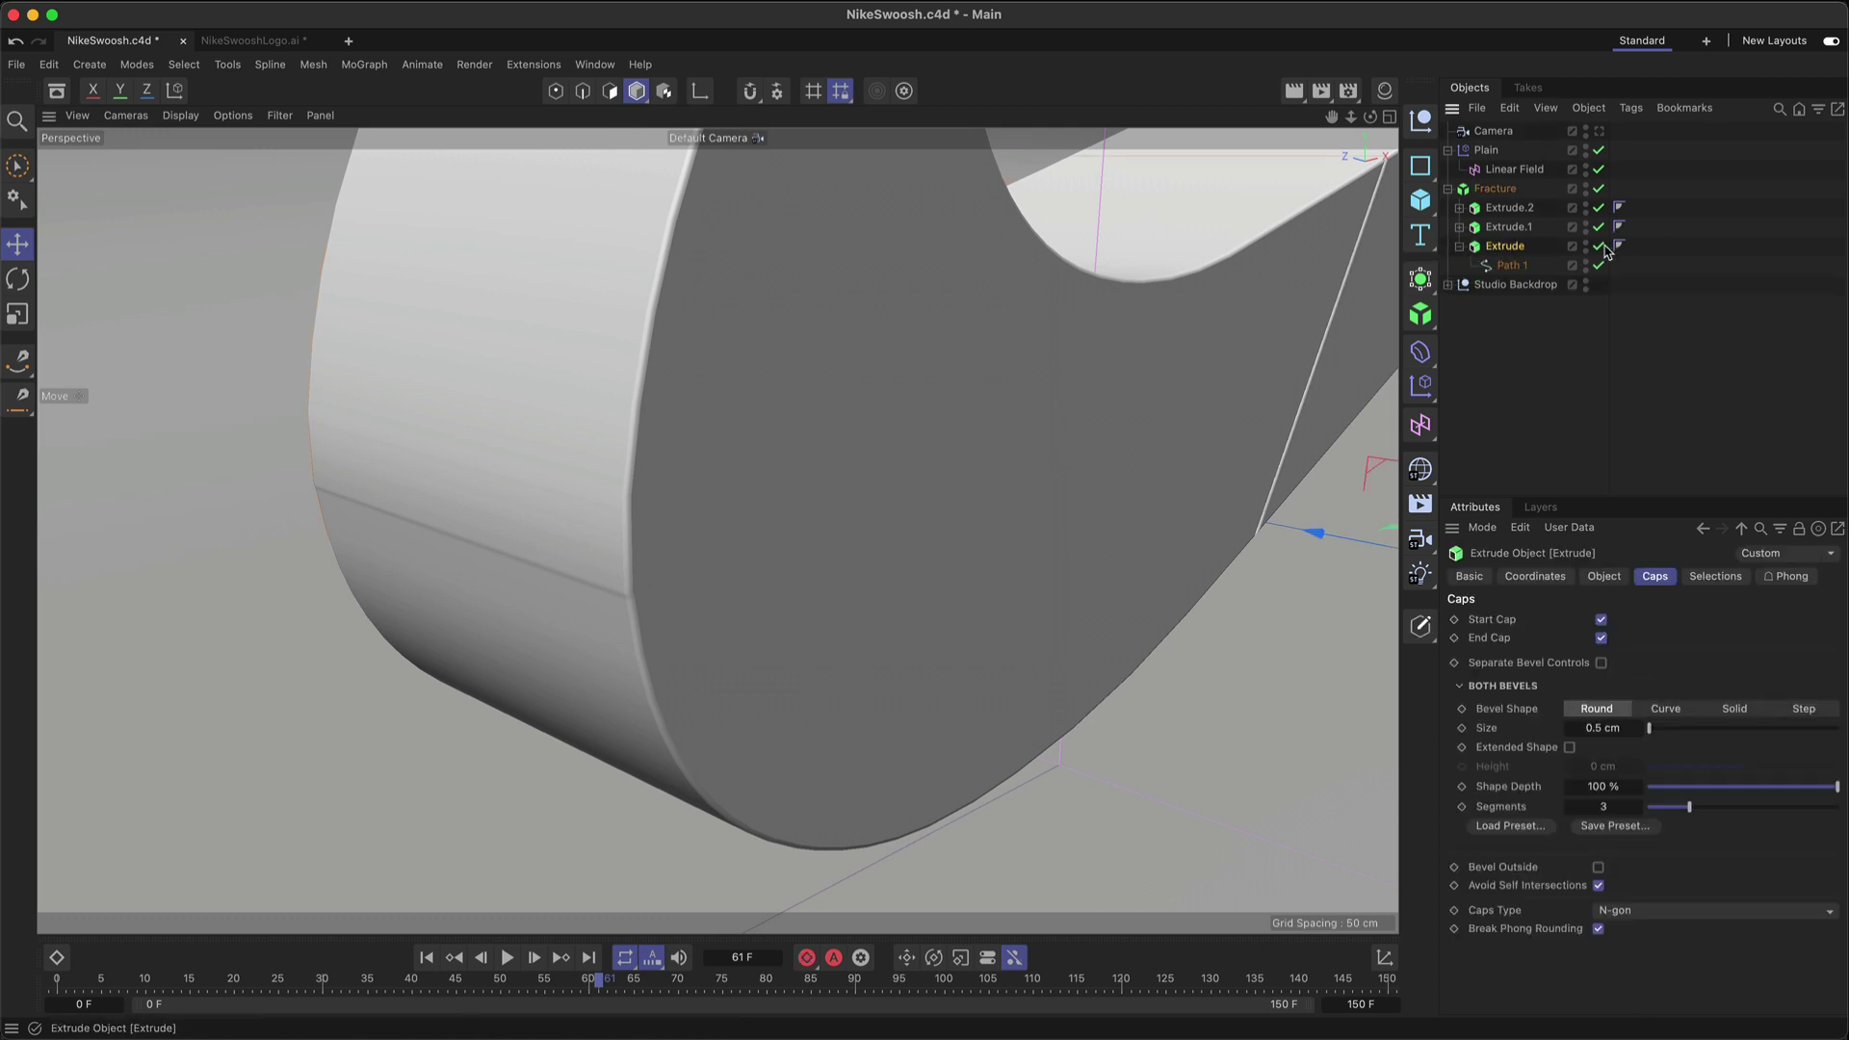
click(1599, 247)
click(1598, 246)
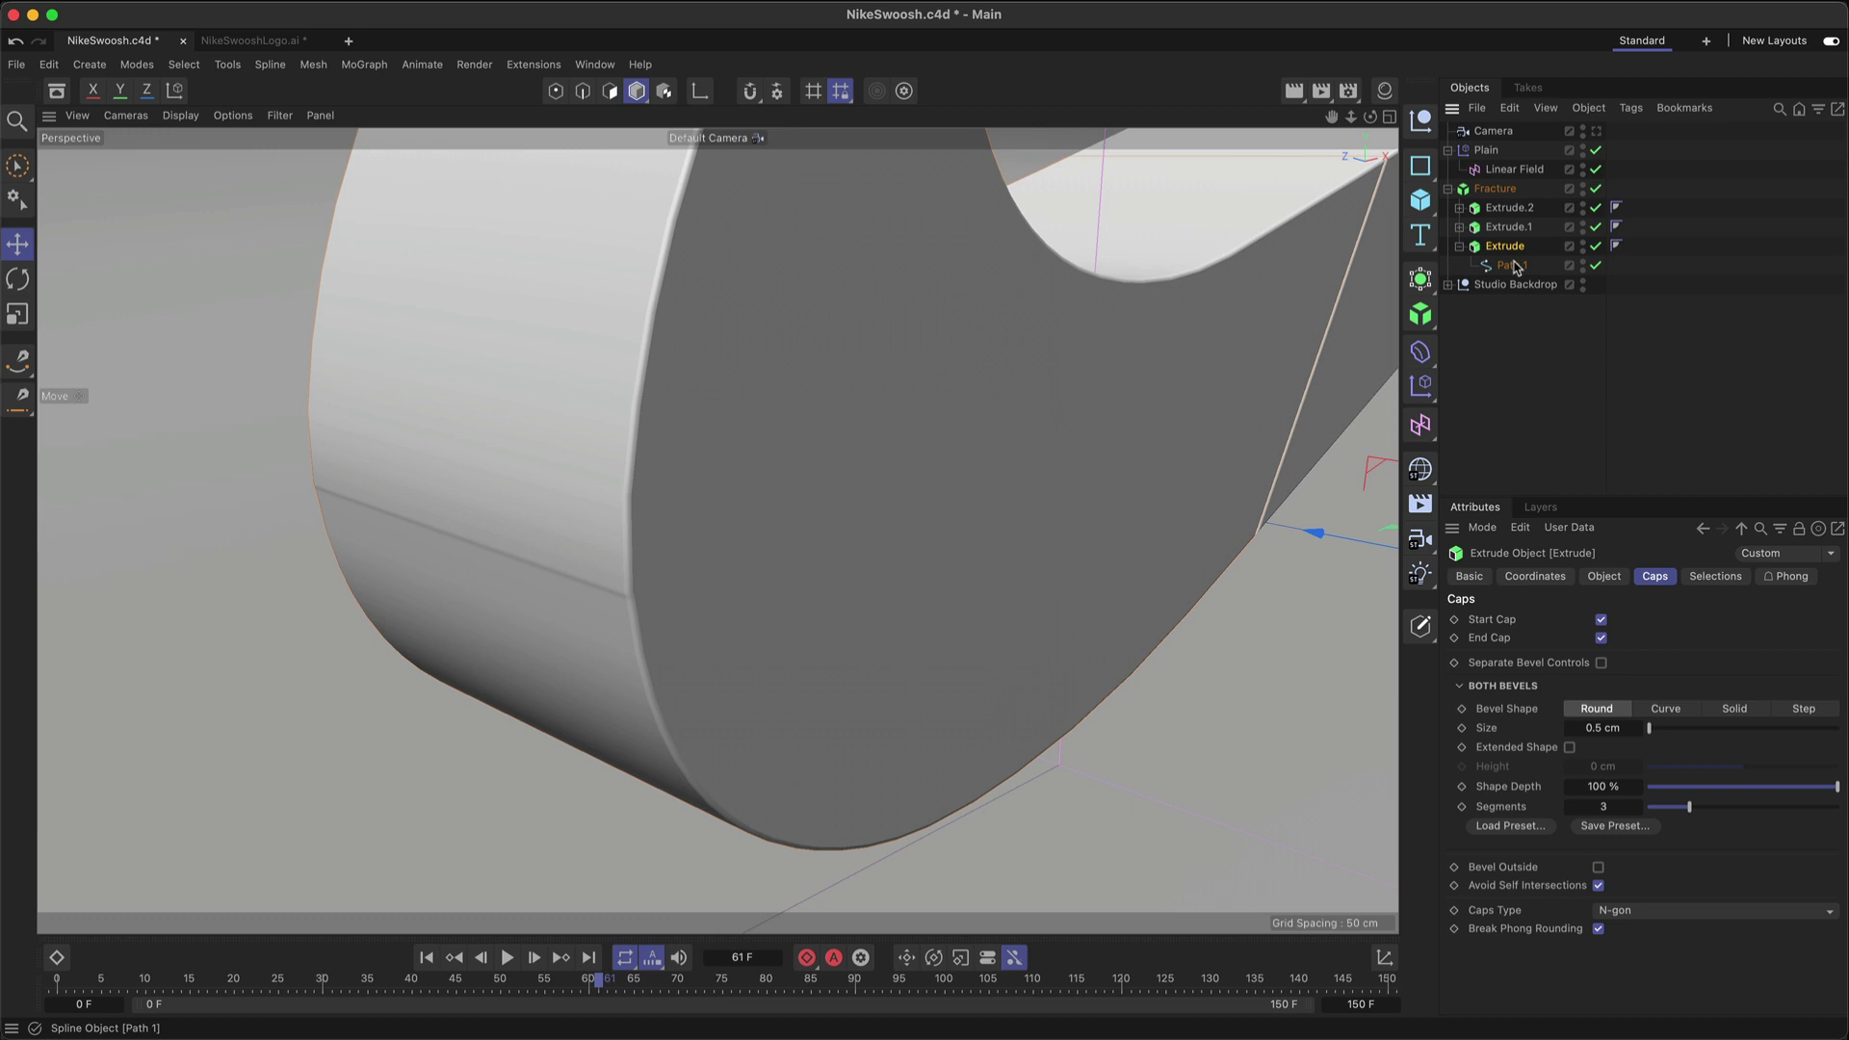
Step: Set Path 1's intermediate points to Natural, then to Uniform
click(1531, 266)
click(1634, 656)
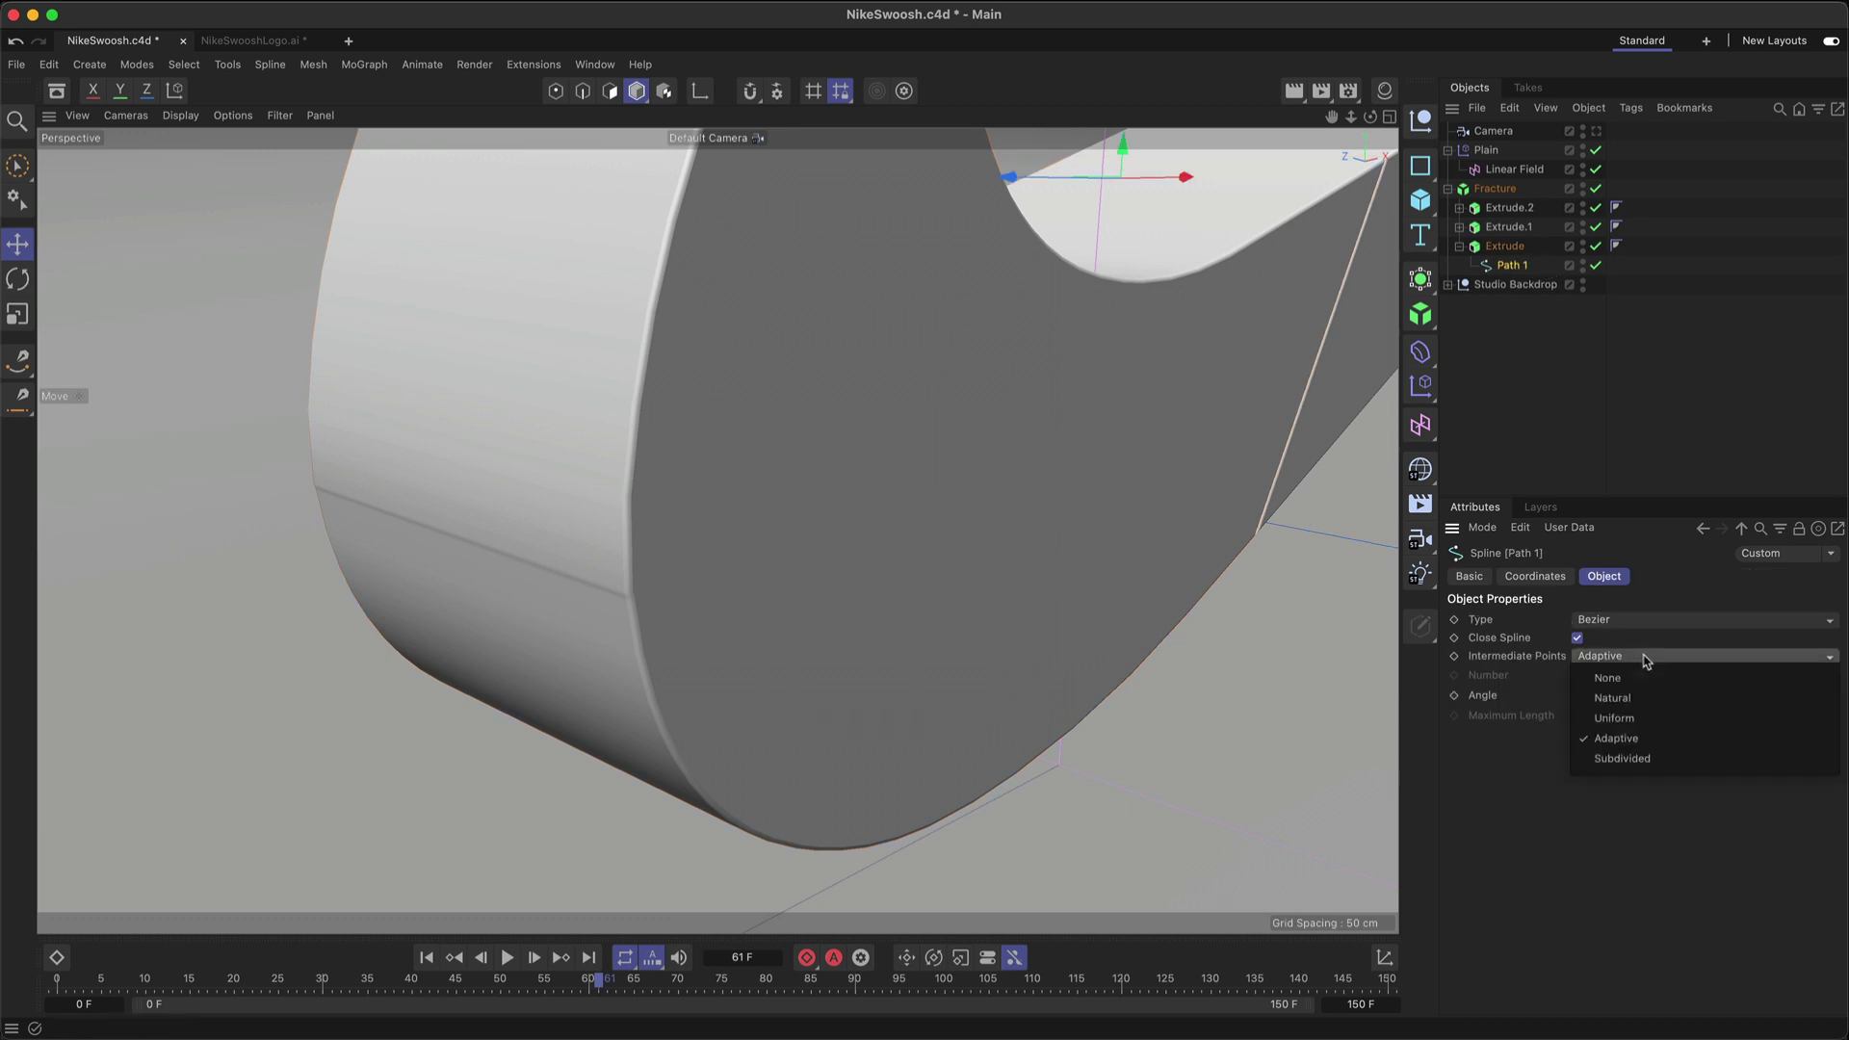
click(1613, 697)
click(1635, 656)
click(1615, 718)
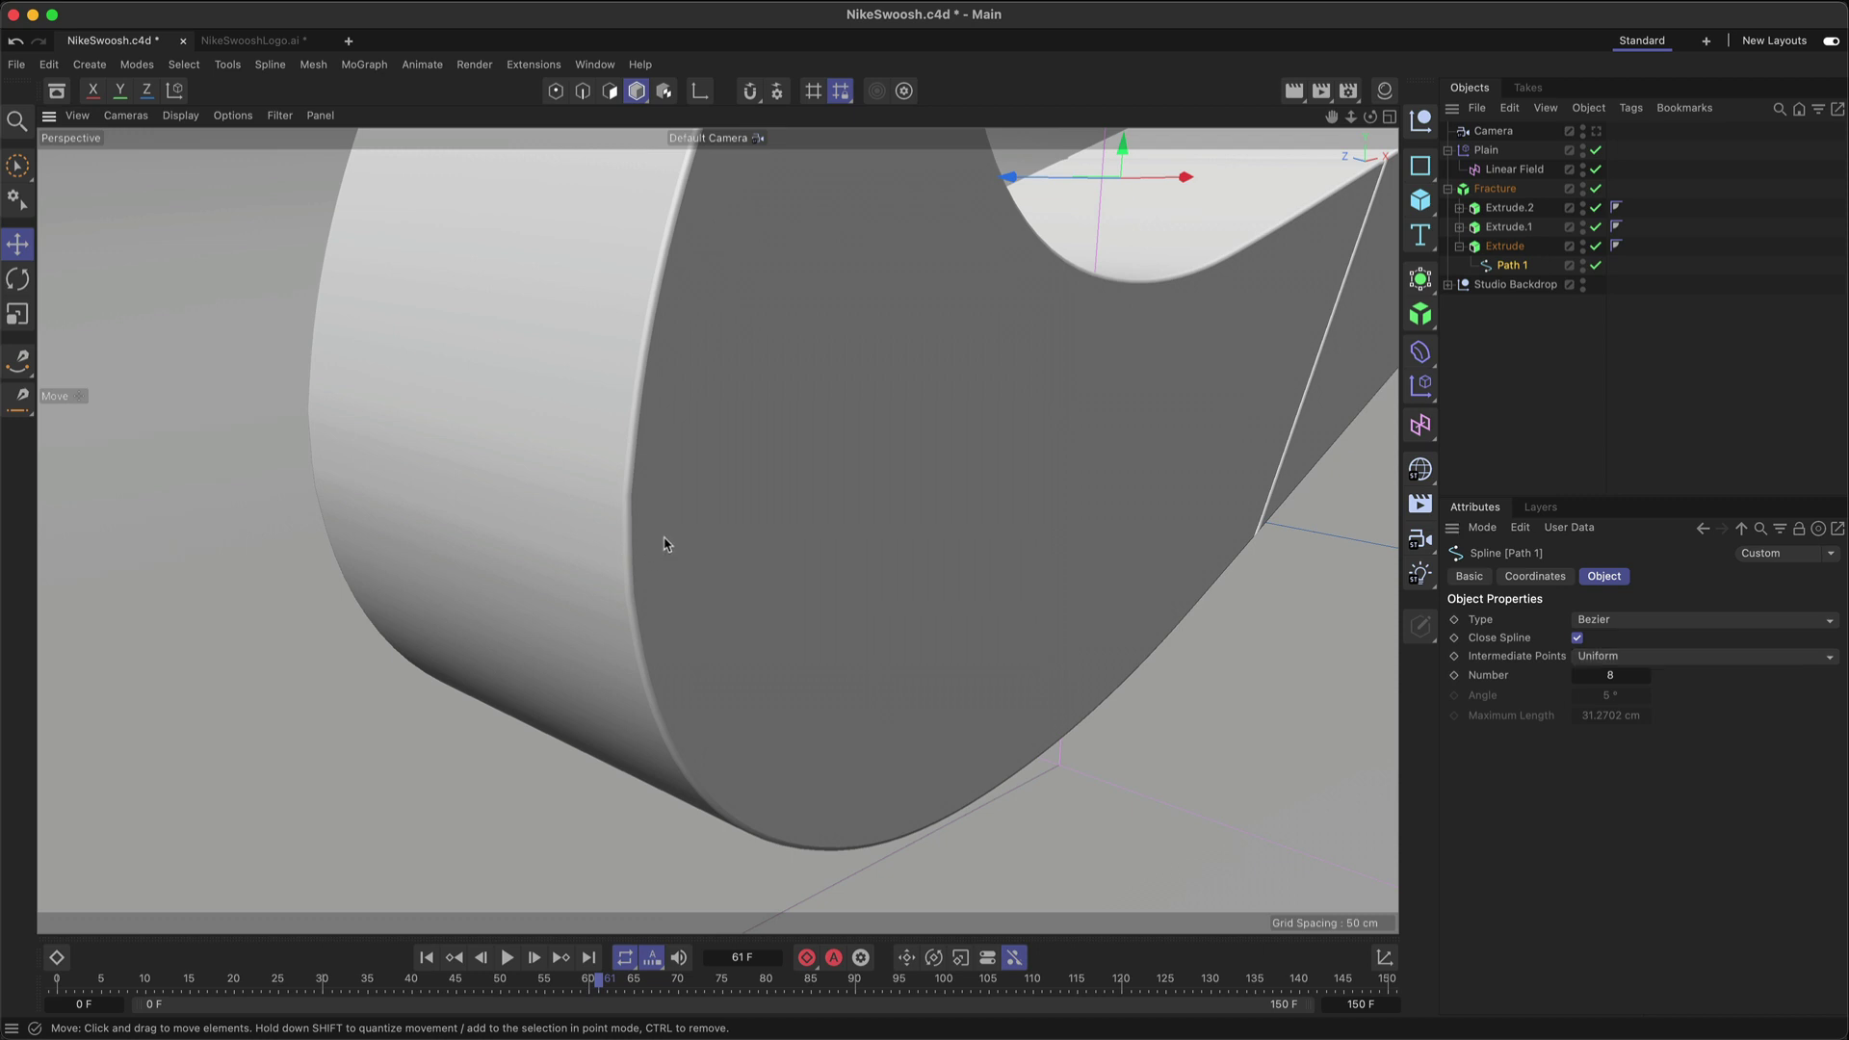
mouse_move(665, 540)
alt+mouse_down()
mouse_move(549, 540)
mouse_move(612, 561)
mouse_move(731, 525)
alt+mouse_up()
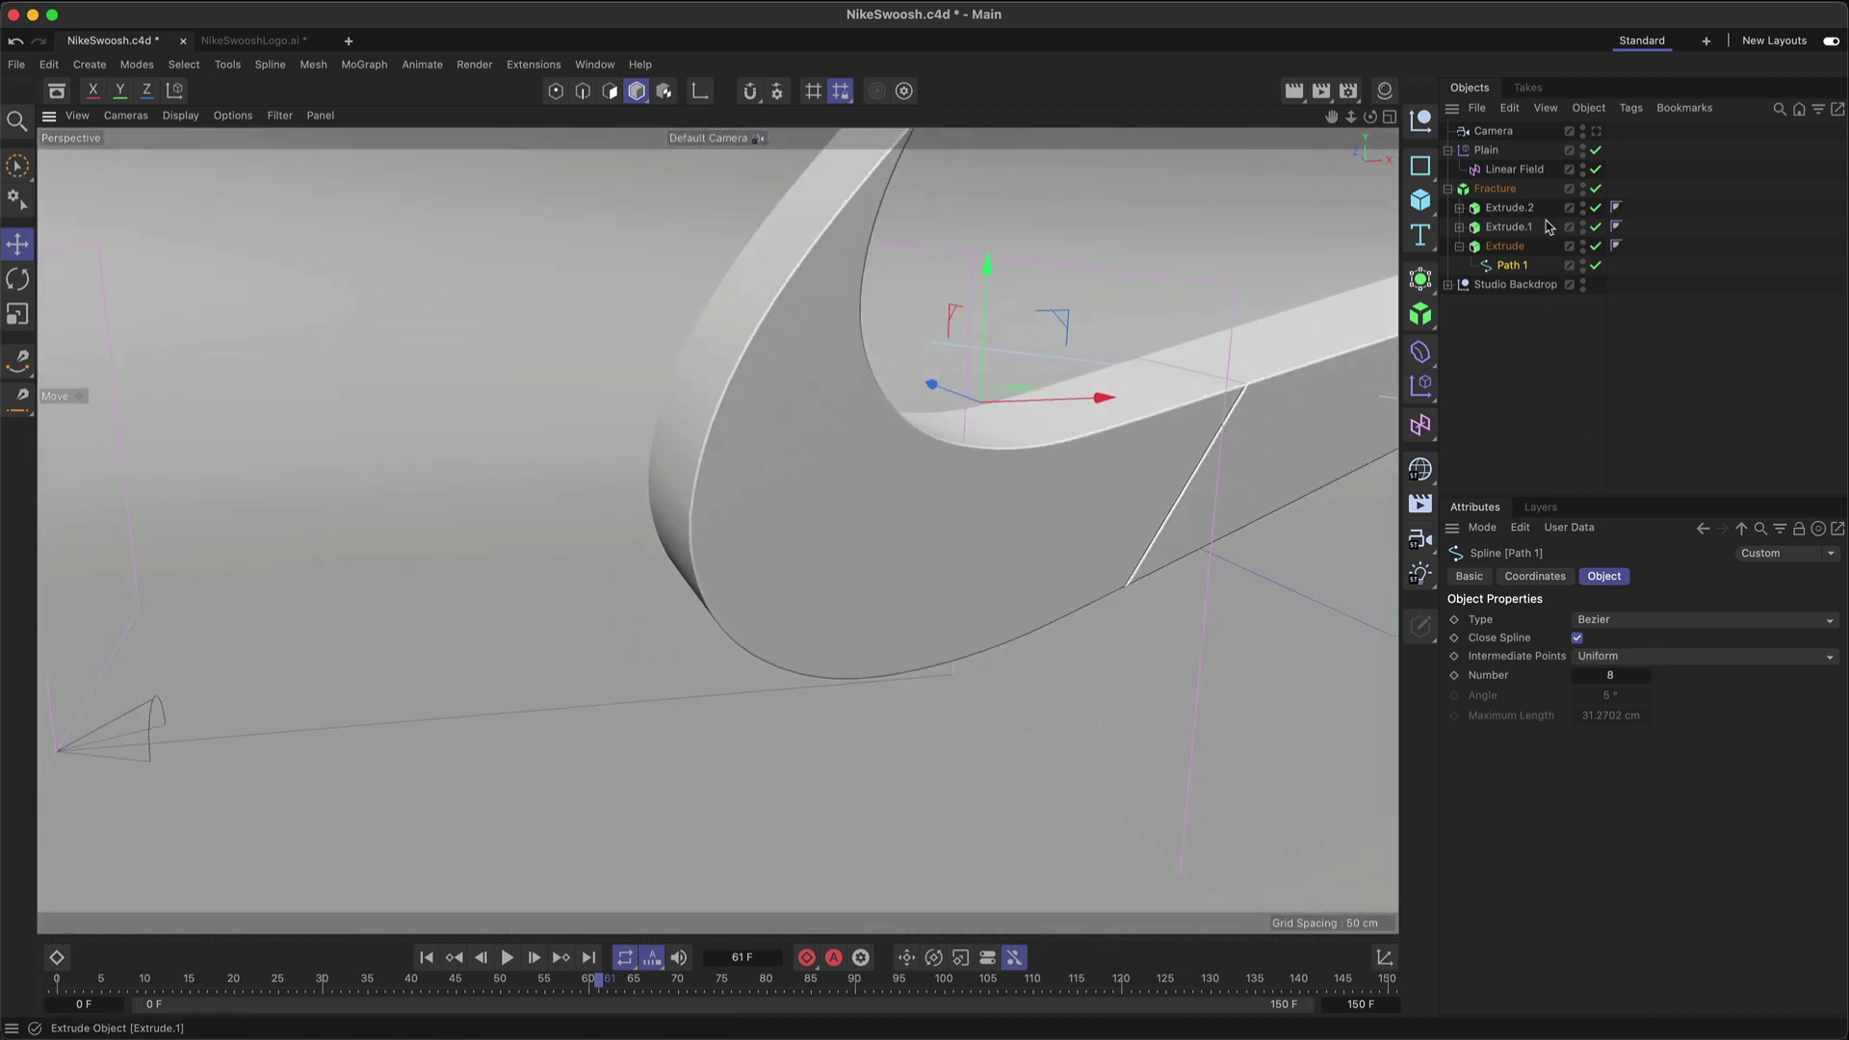
Step: Collapse the Extrude, return to the scene camera view, and clear the selection
click(1459, 247)
click(1596, 132)
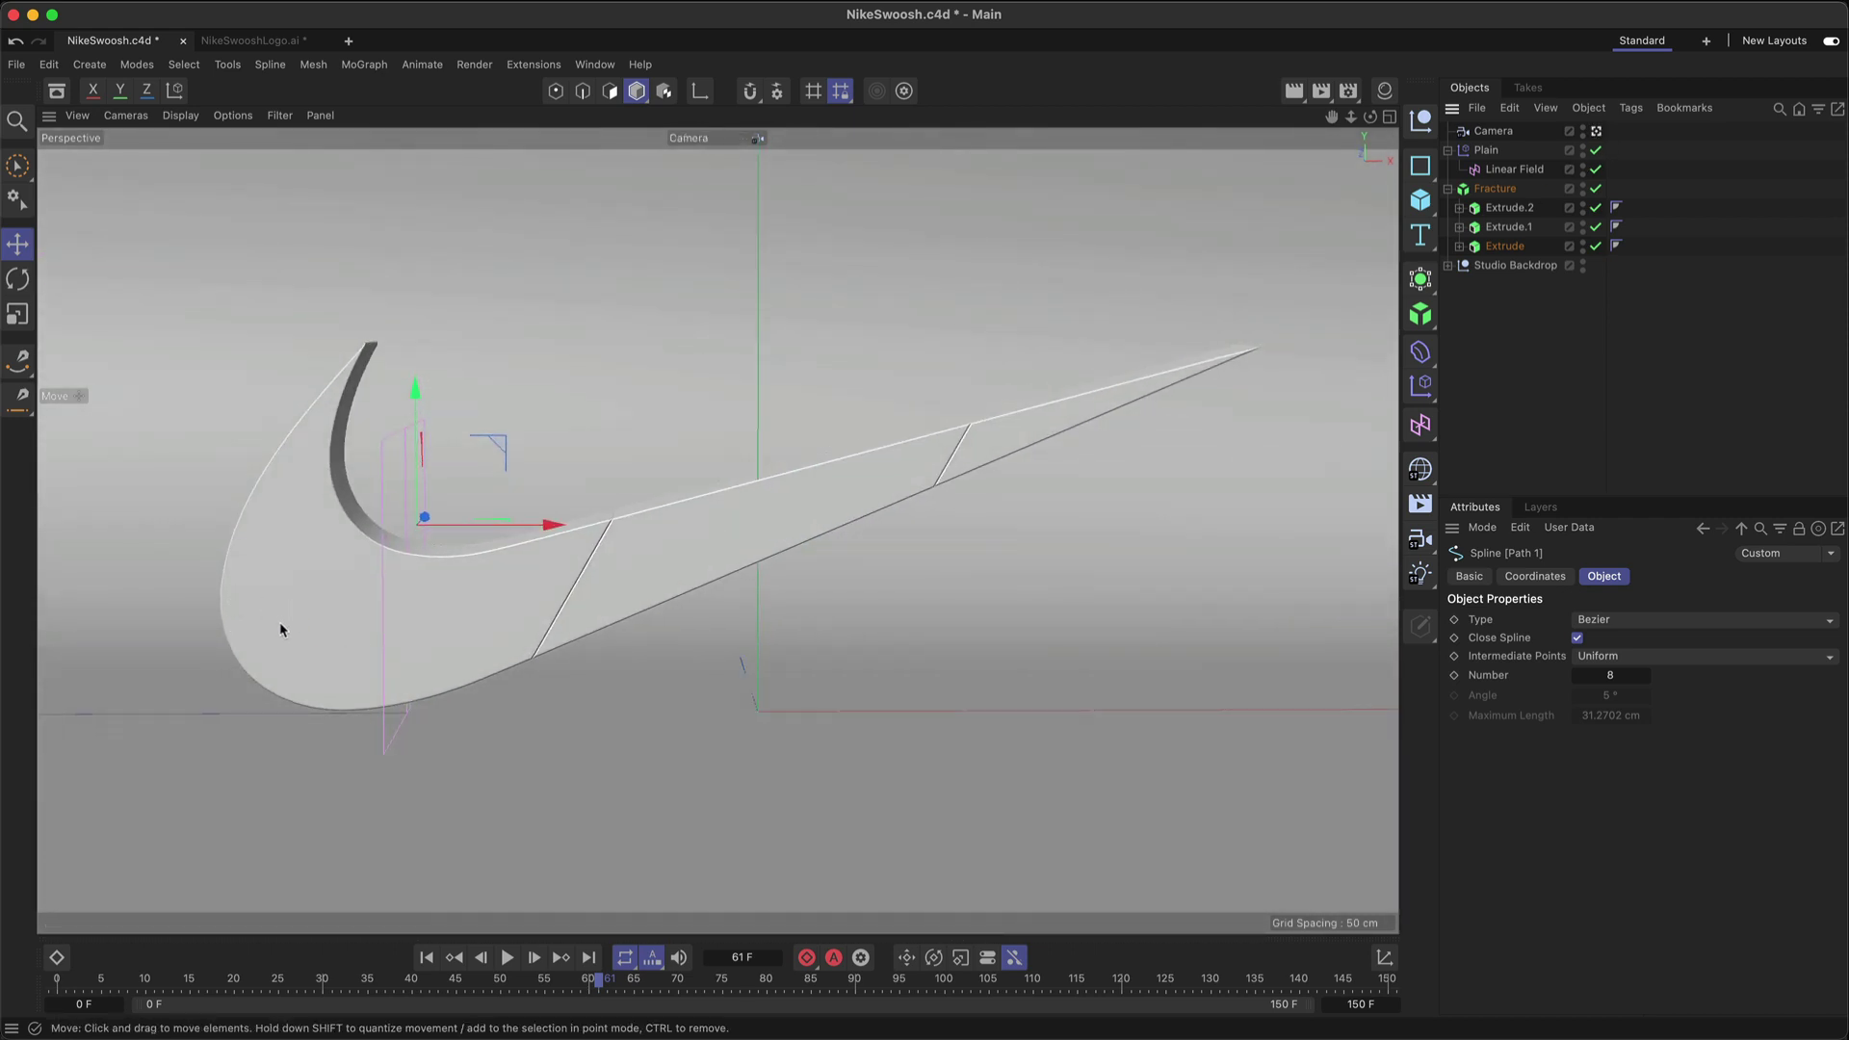
click(1491, 369)
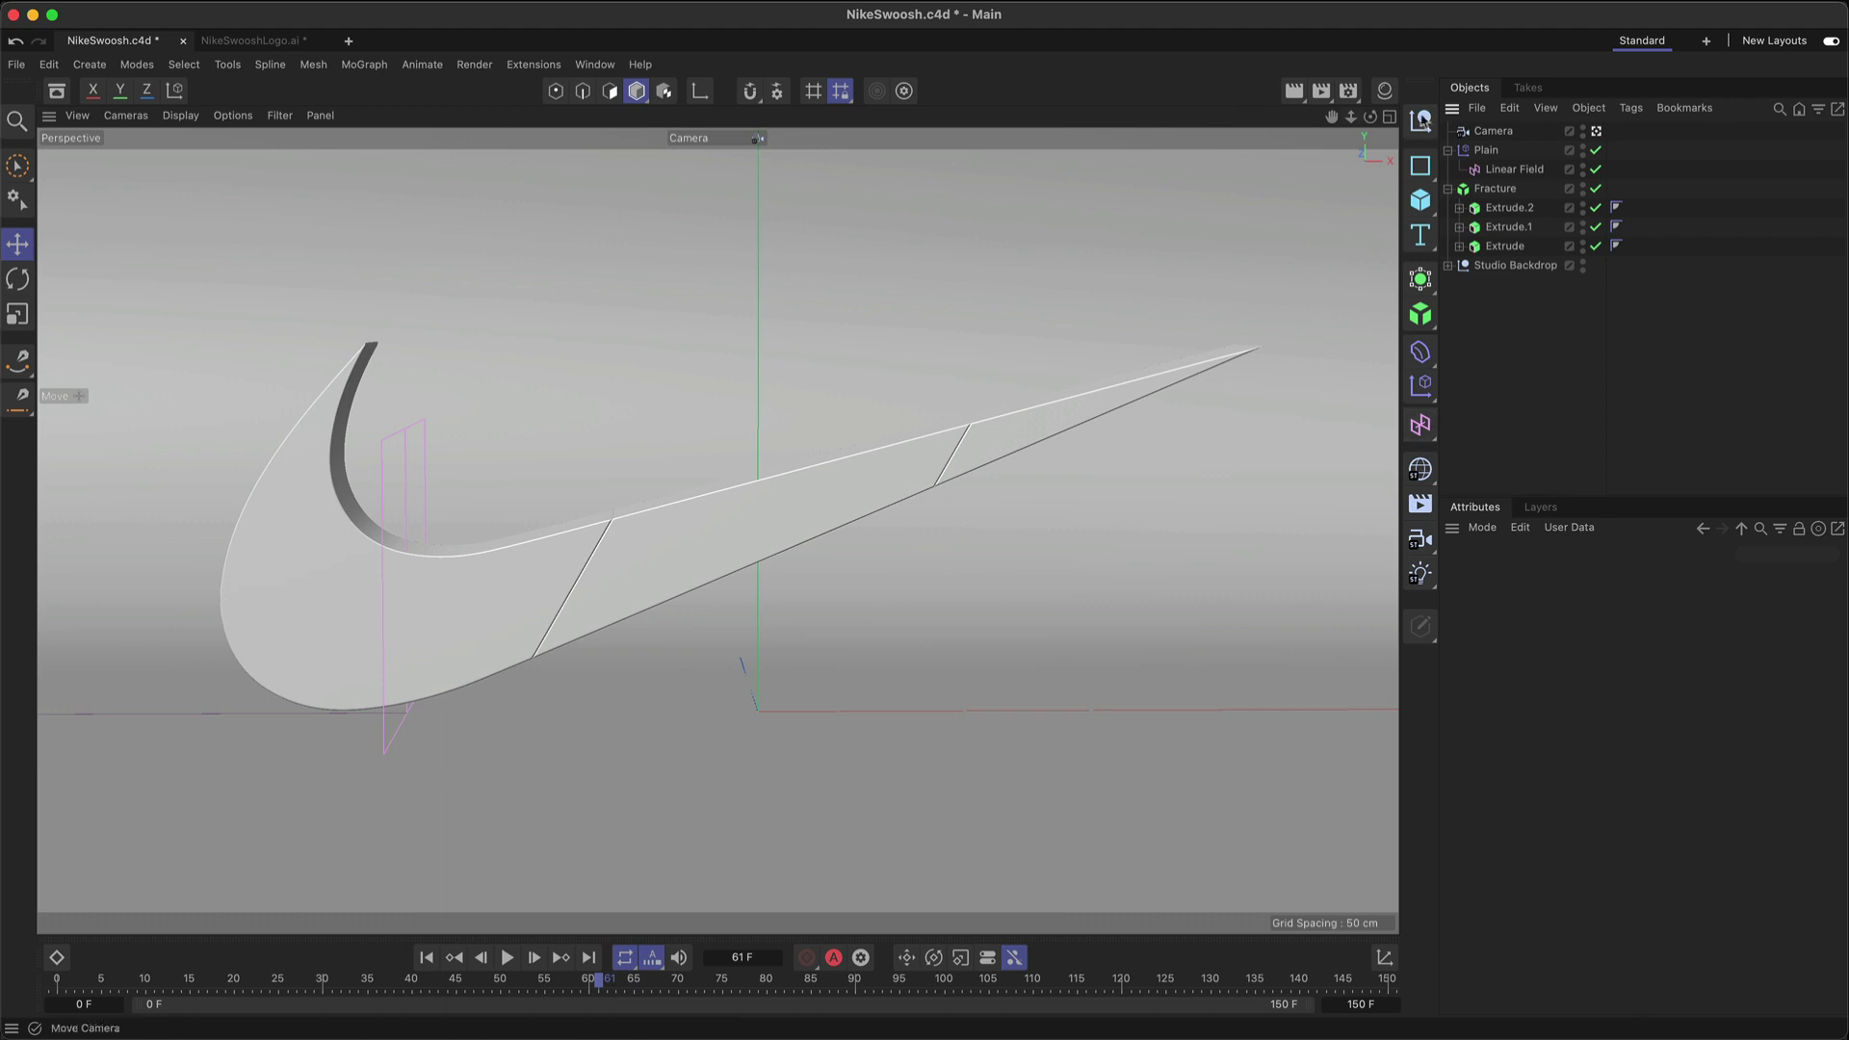
Step: Show only the Front view full size, hide the camera in the editor, and frame the swoosh
click(1392, 119)
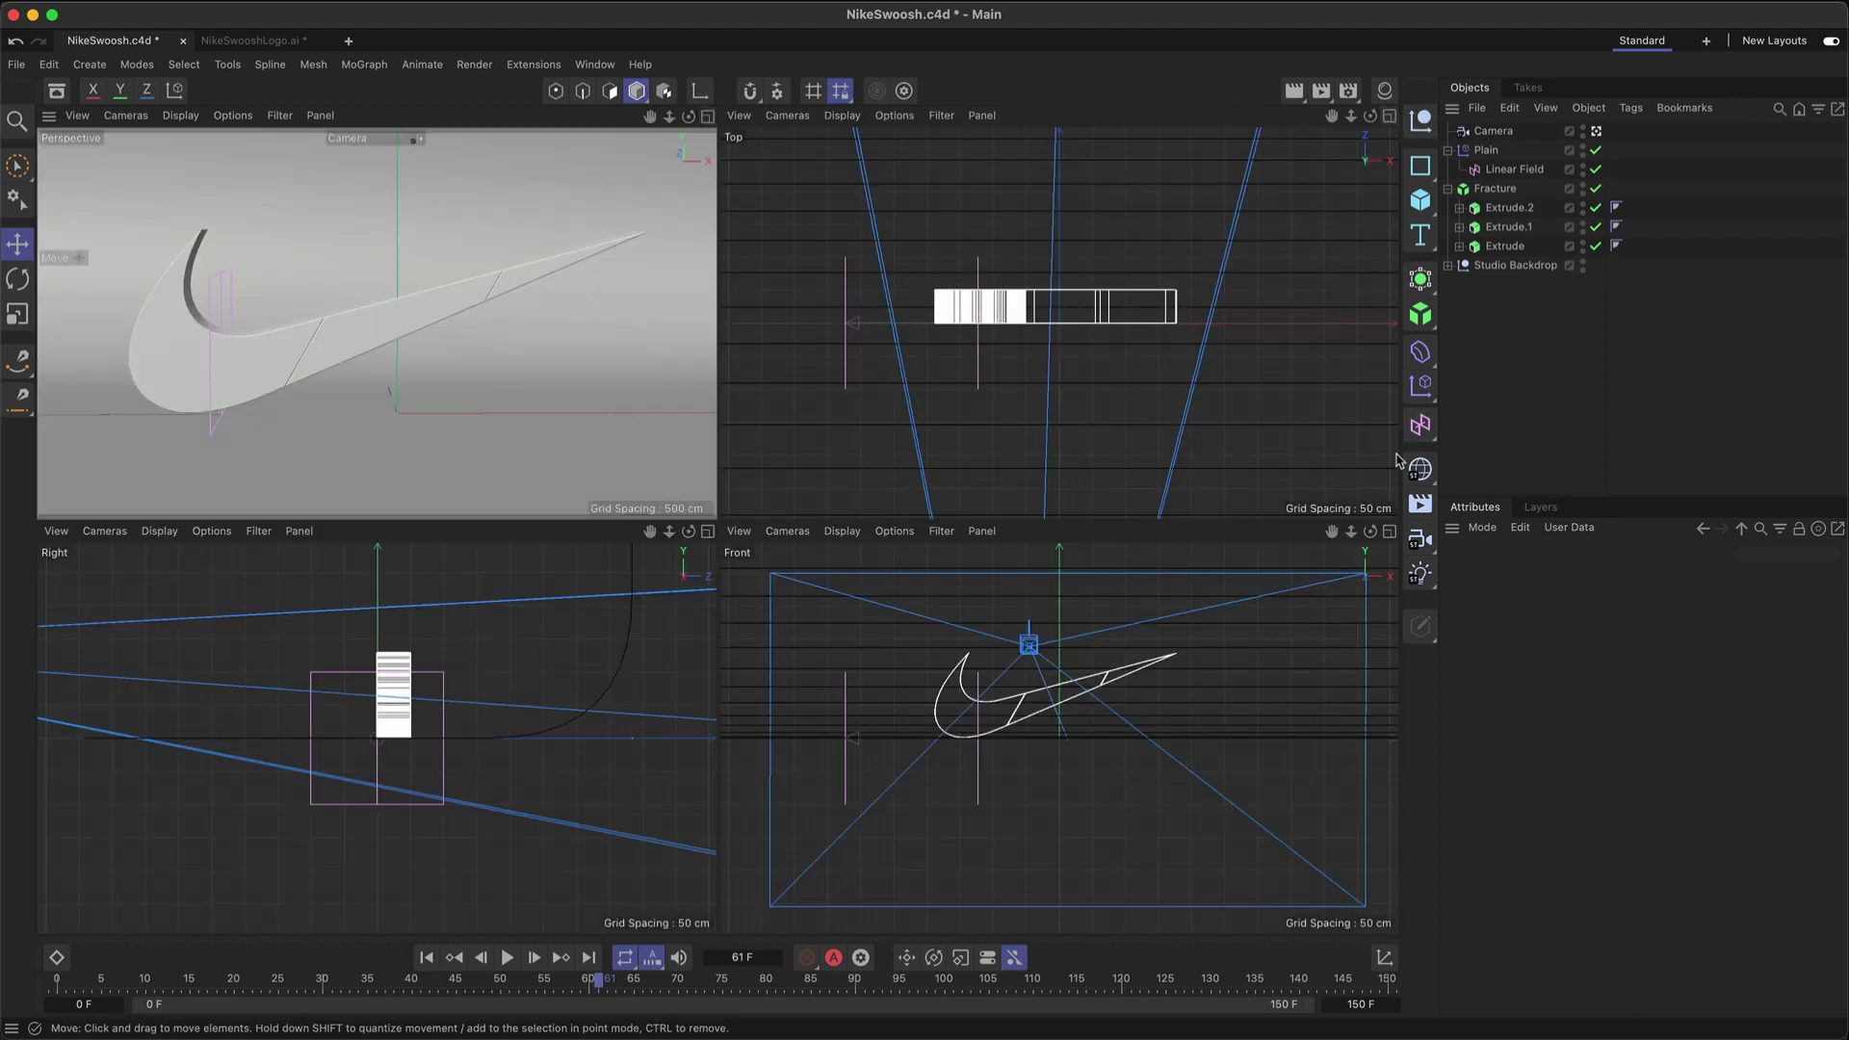
click(1392, 537)
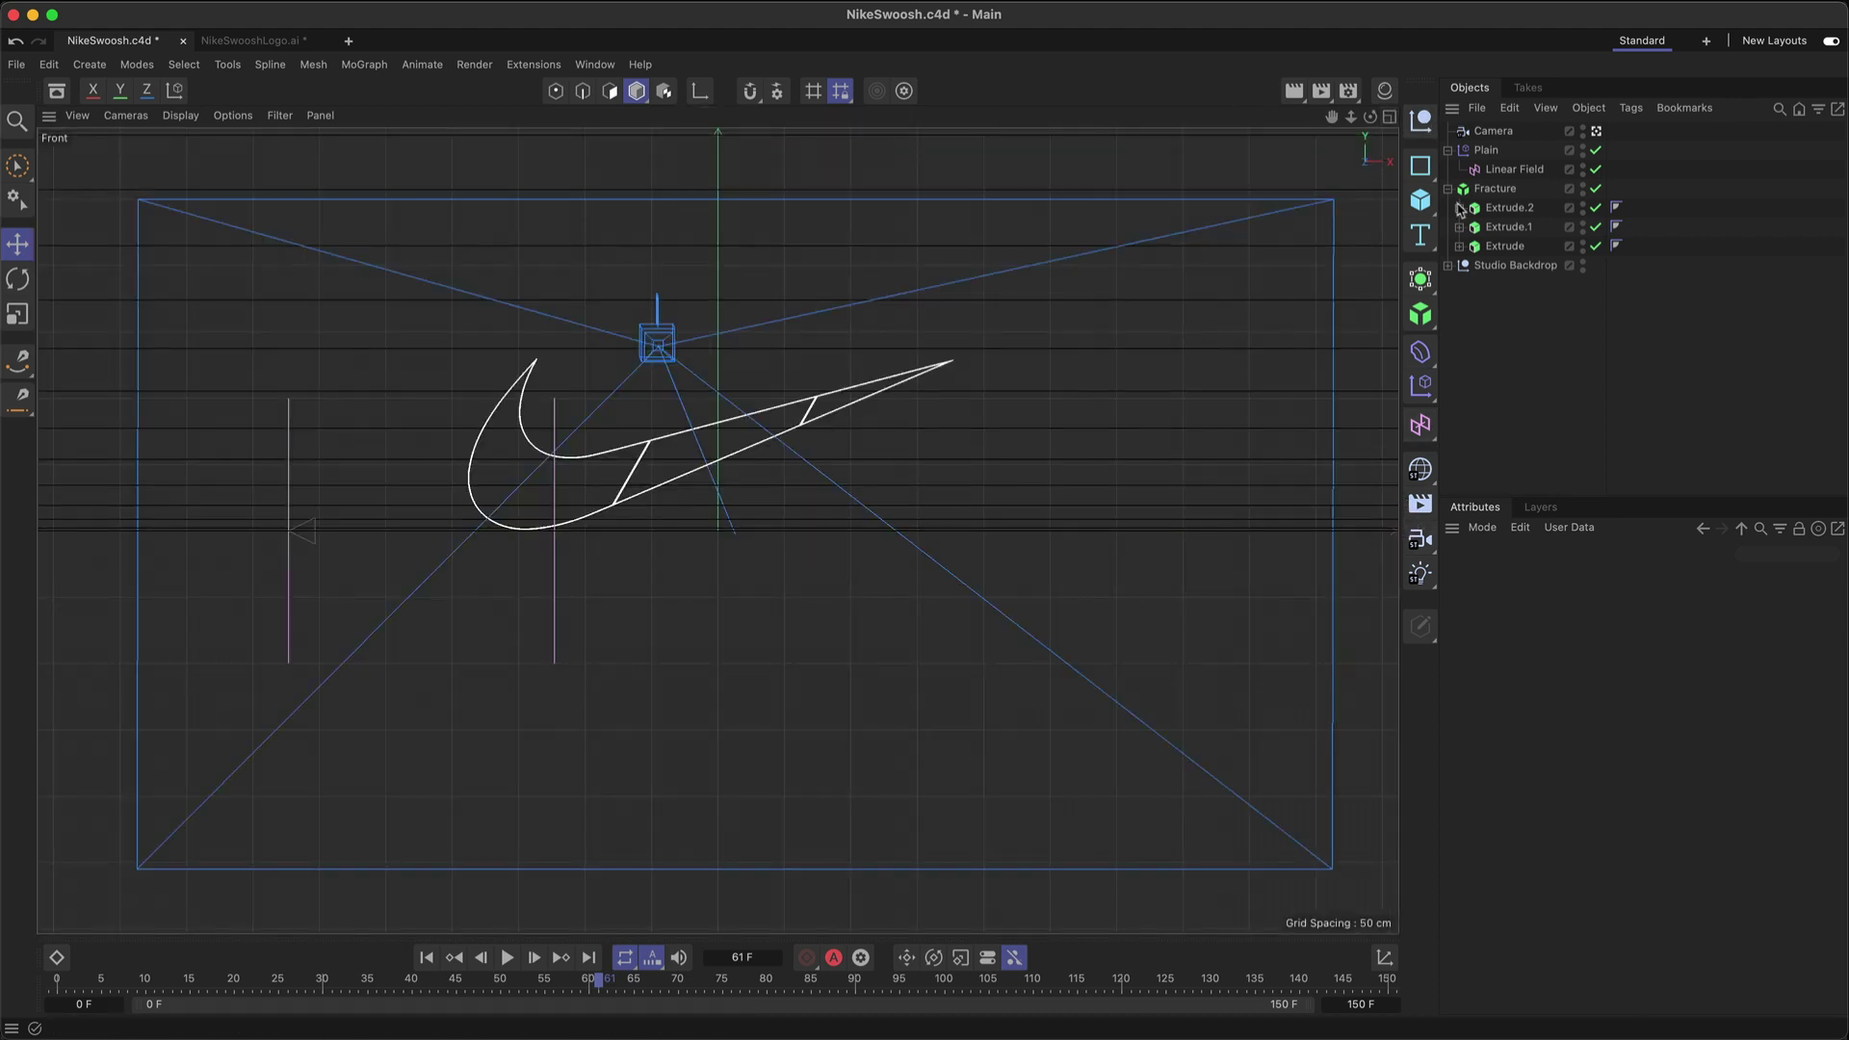
click(1584, 129)
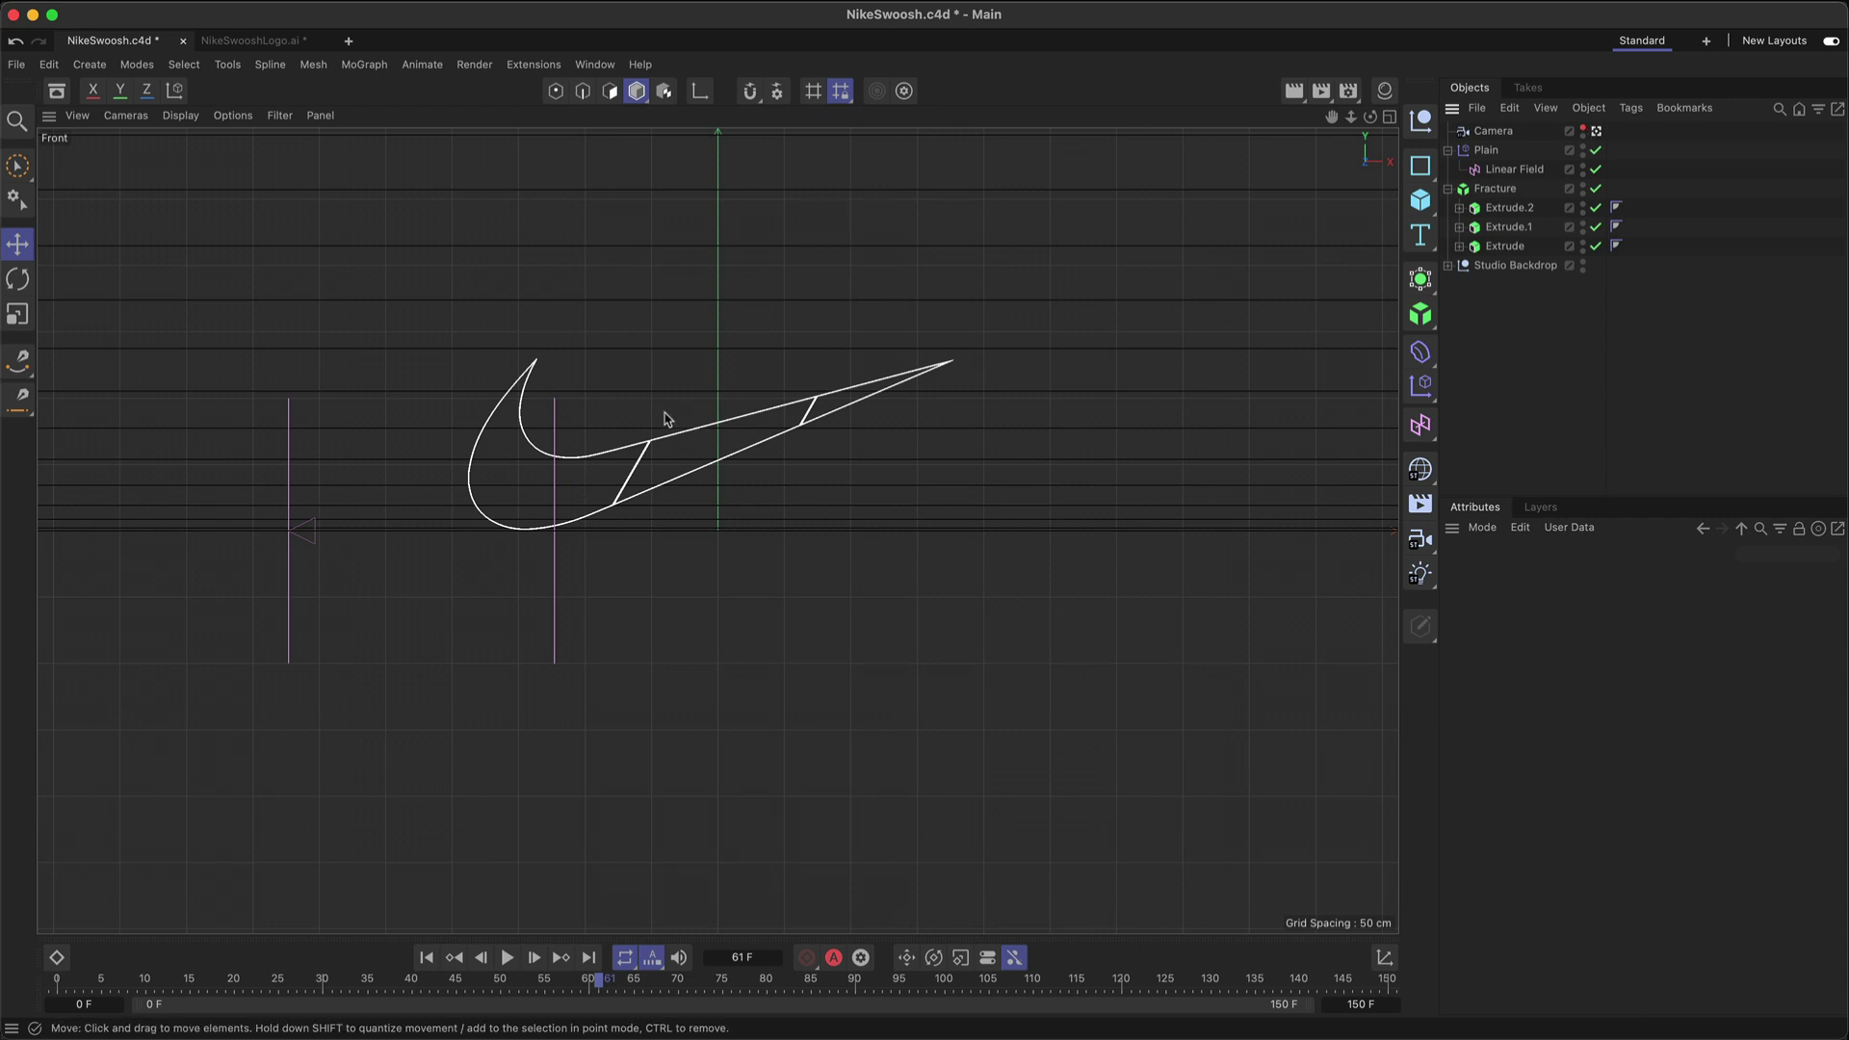
scroll(667, 420, up, 6)
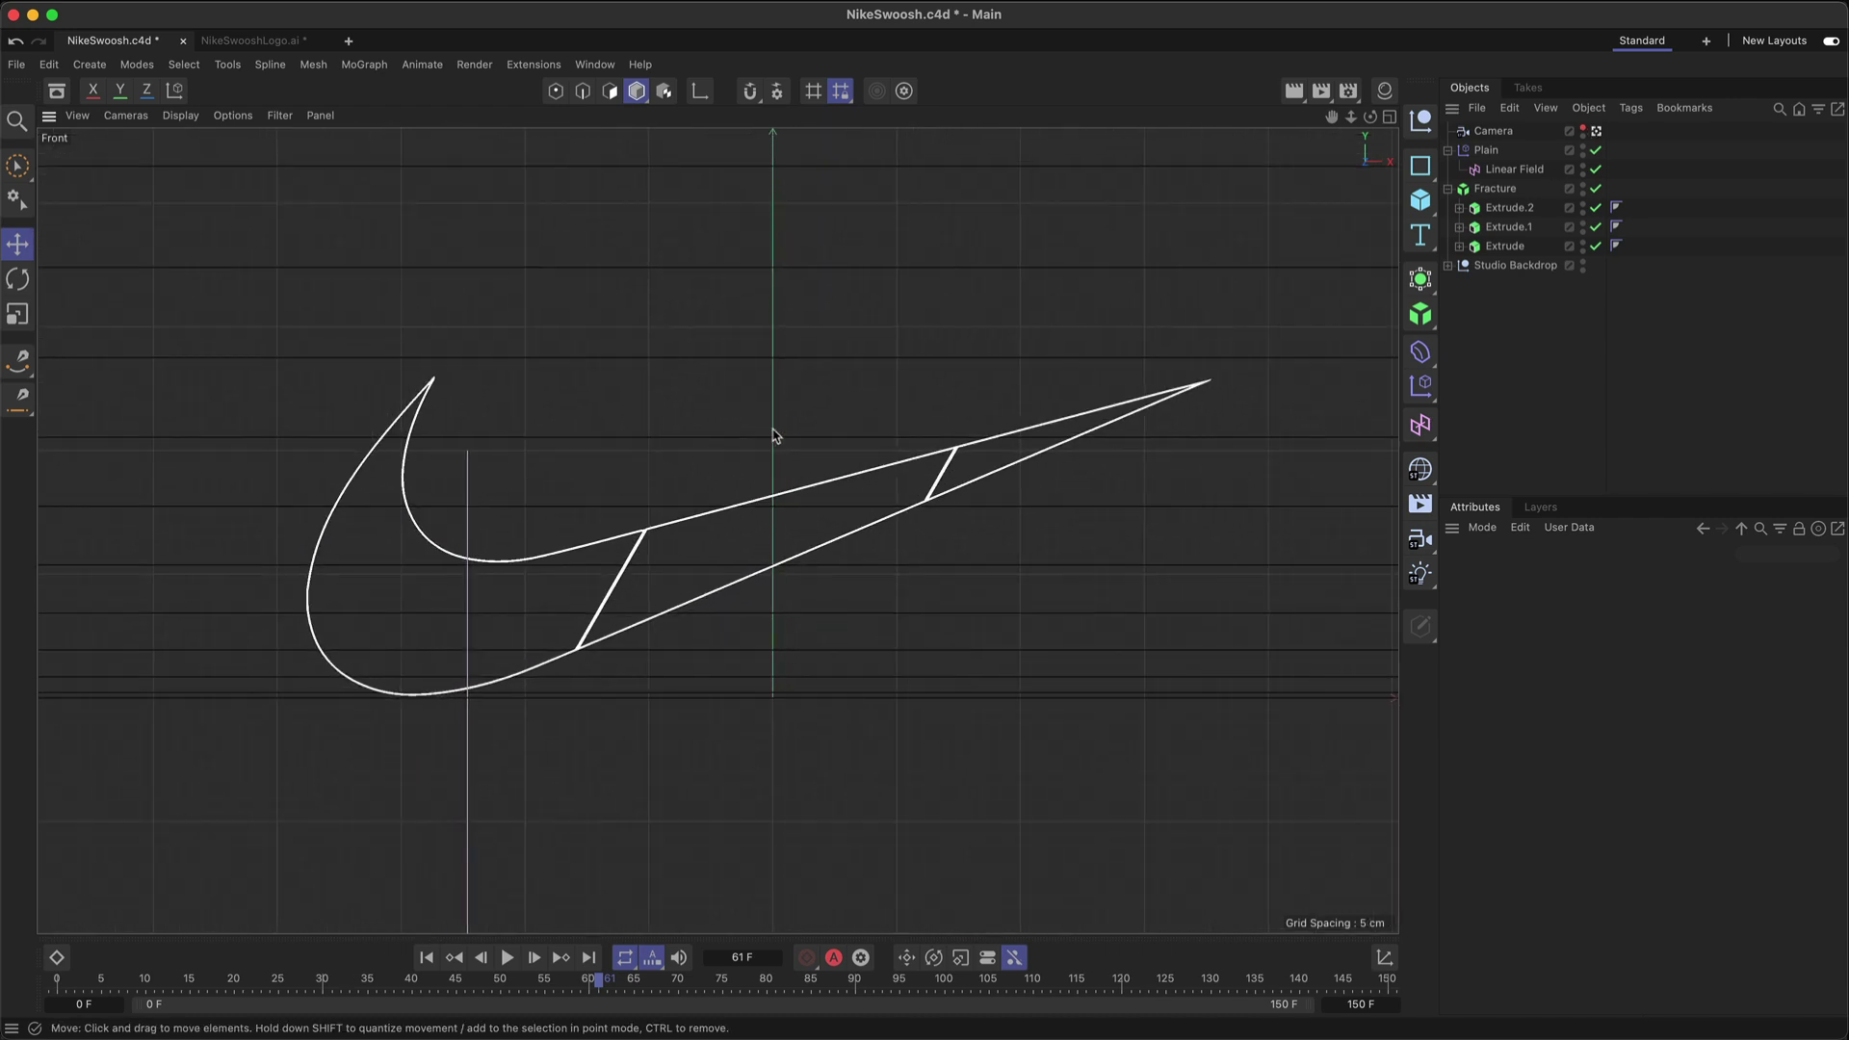
alt+middle_drag(773, 435, 755, 453)
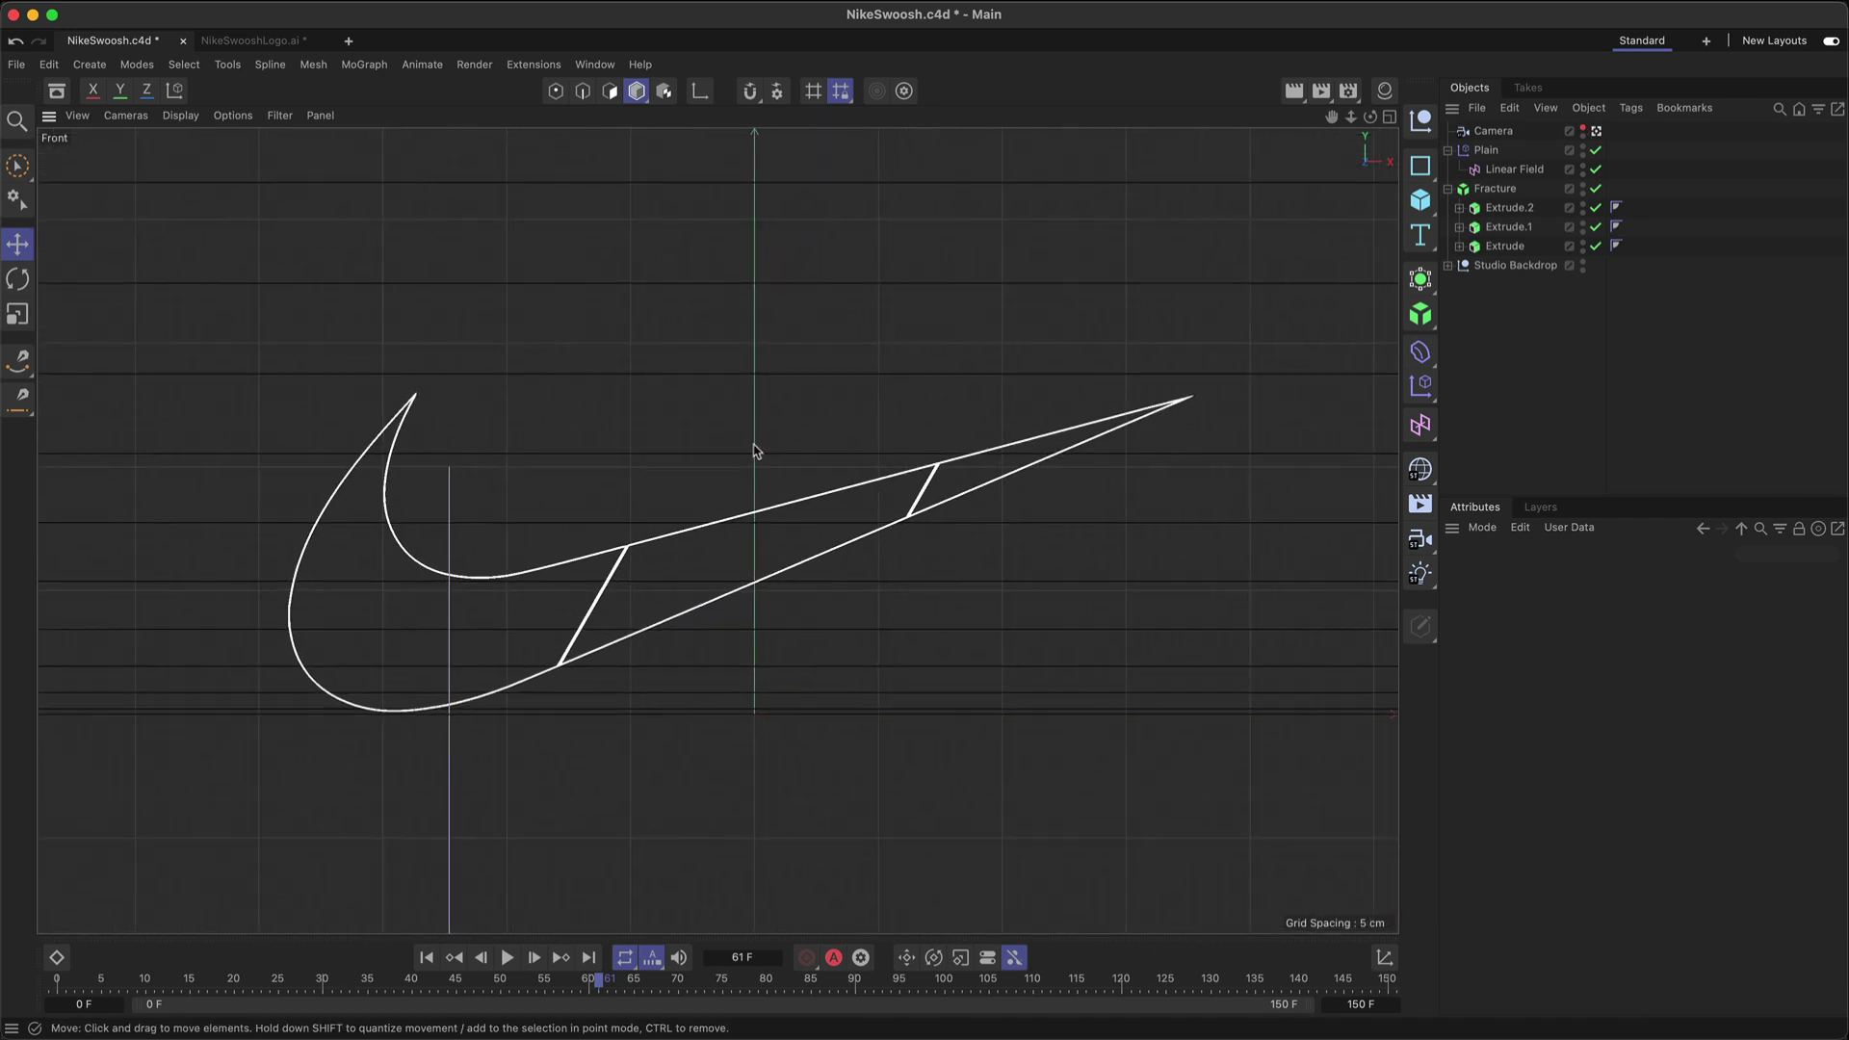
Step: Draw a five-point test spline with the Spline Pen above the swoosh, then delete it
click(17, 359)
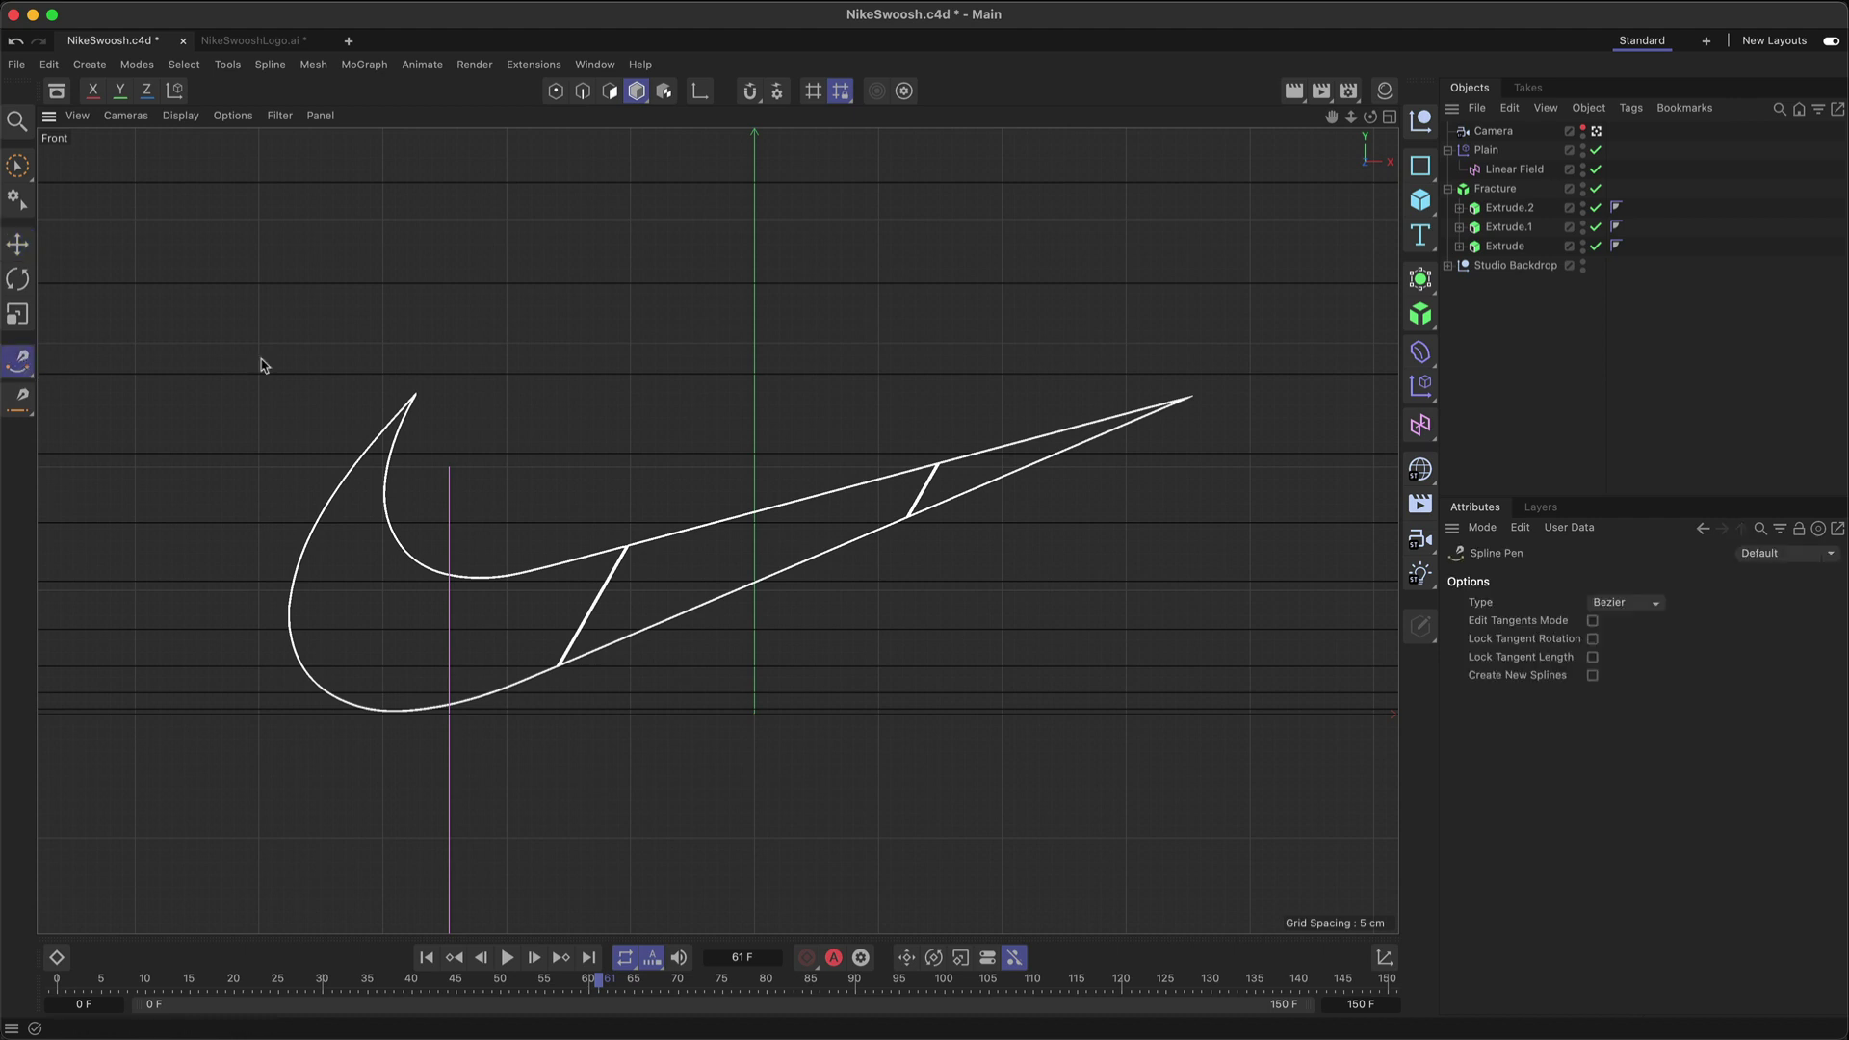
click(334, 318)
click(531, 235)
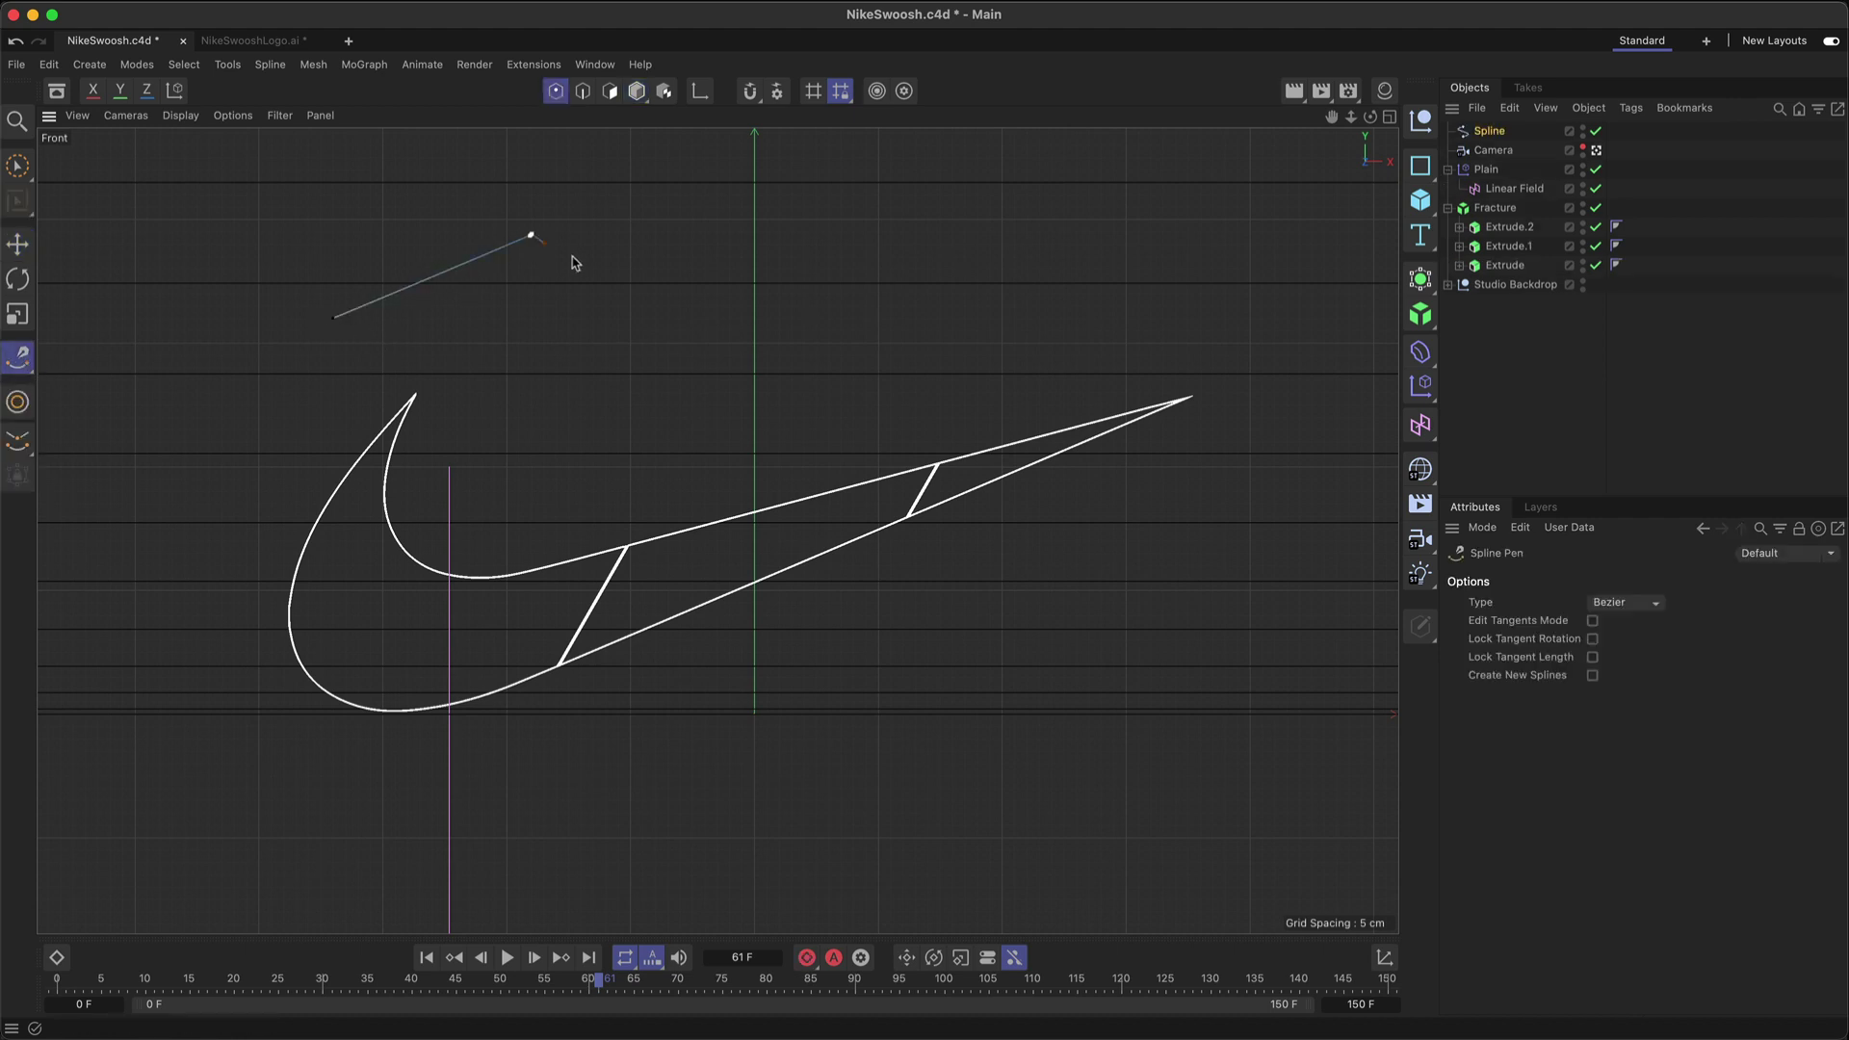
click(566, 372)
click(824, 268)
click(823, 374)
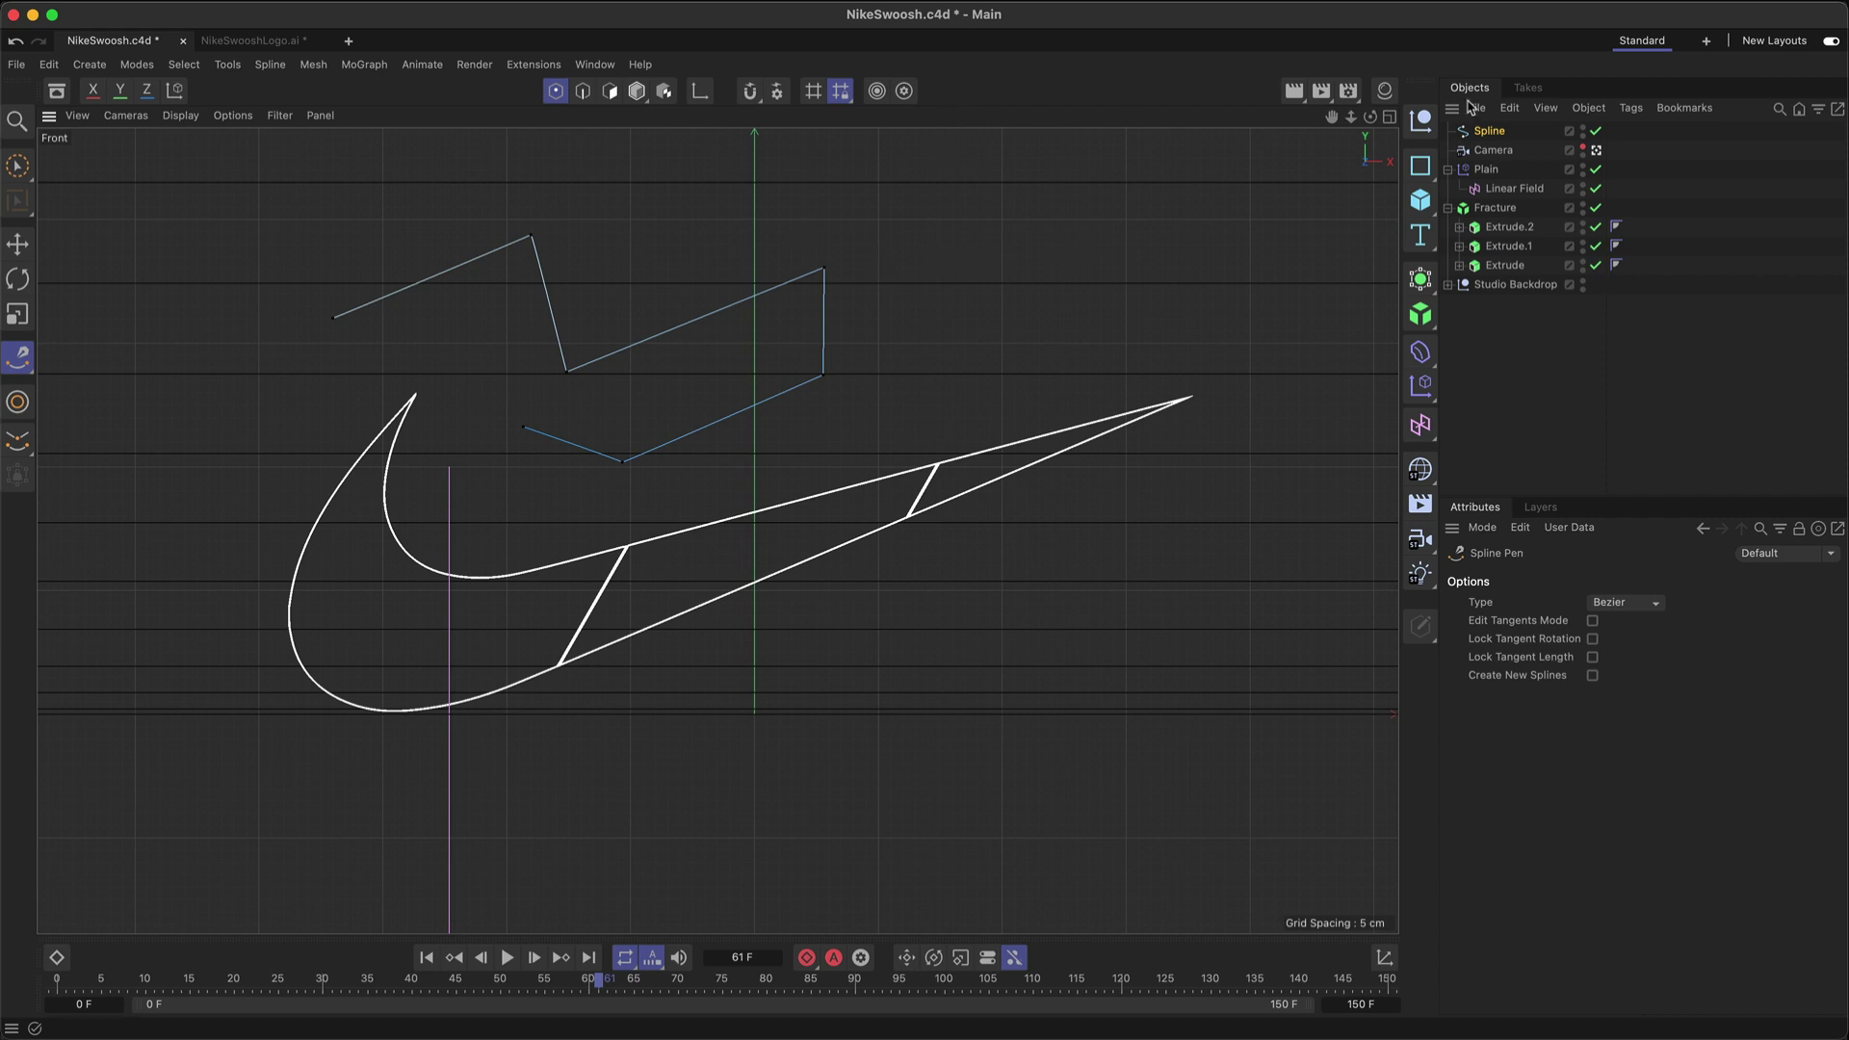
click(1489, 132)
key(Delete)
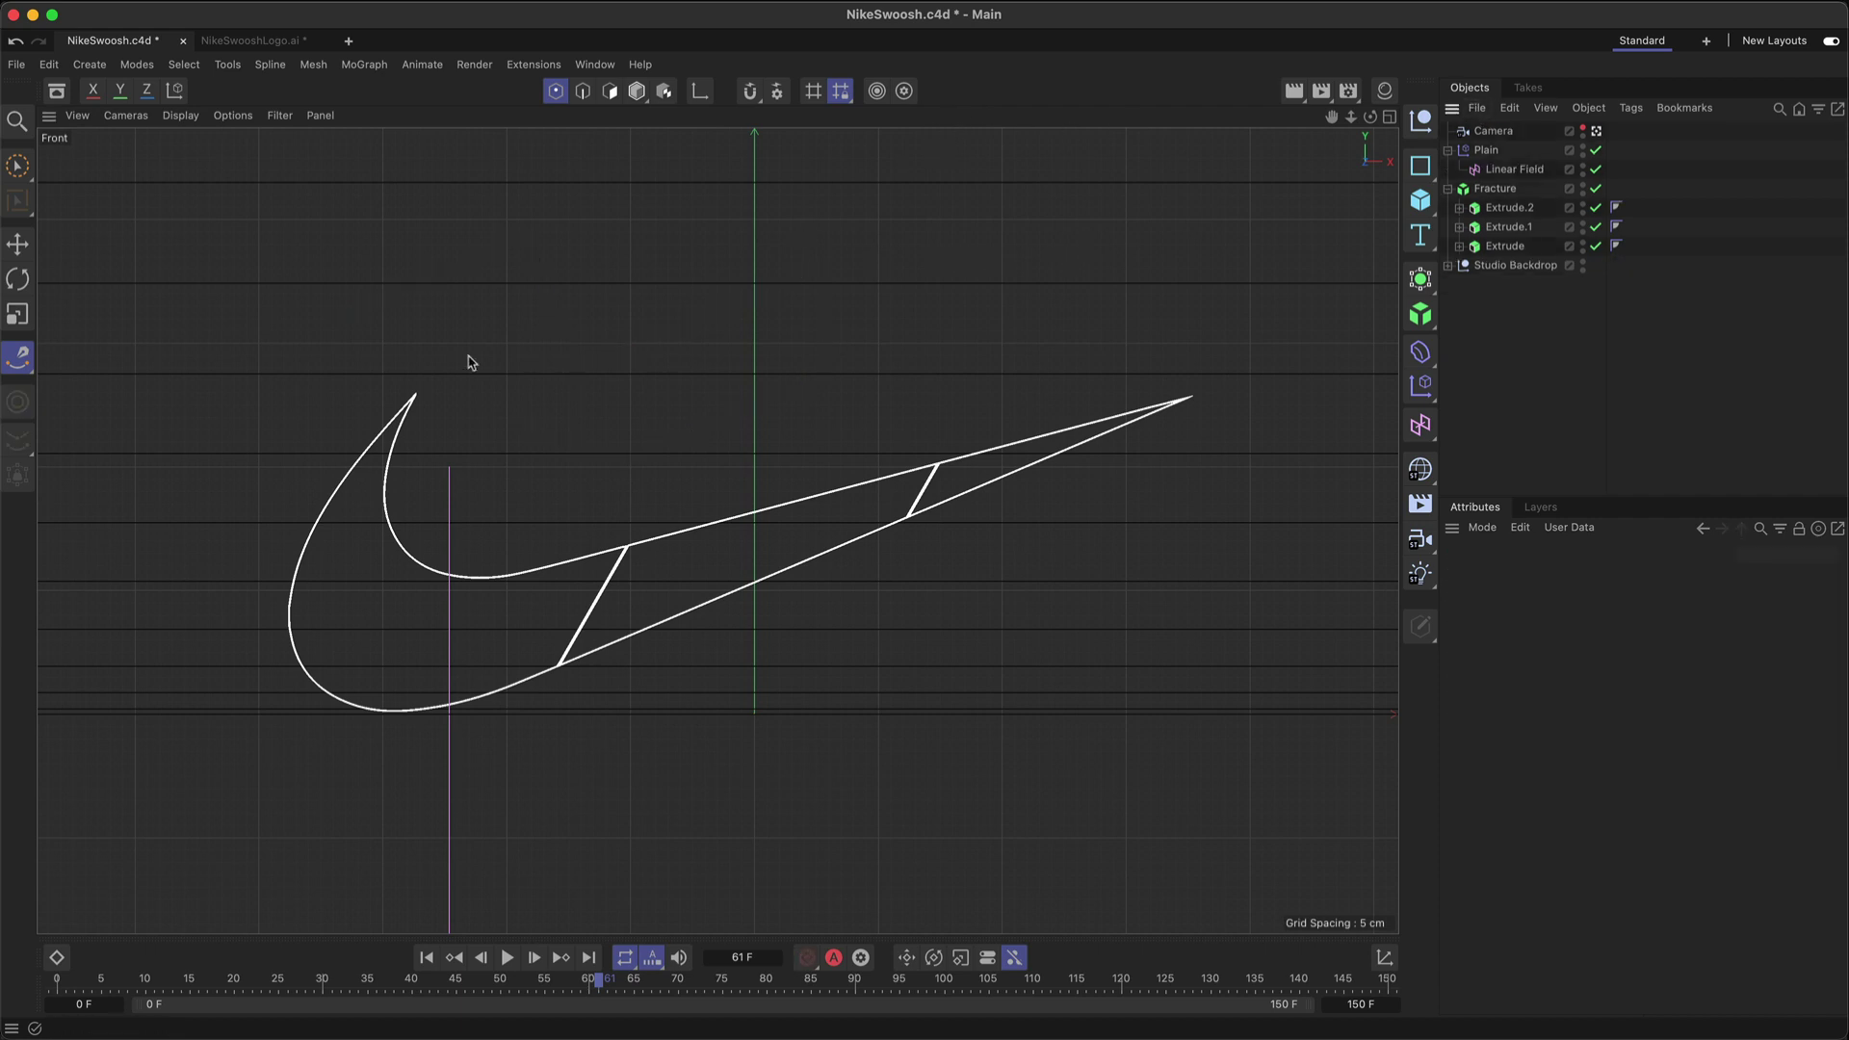
Step: Draw a curved practice spline above the swoosh, then delete it
click(348, 329)
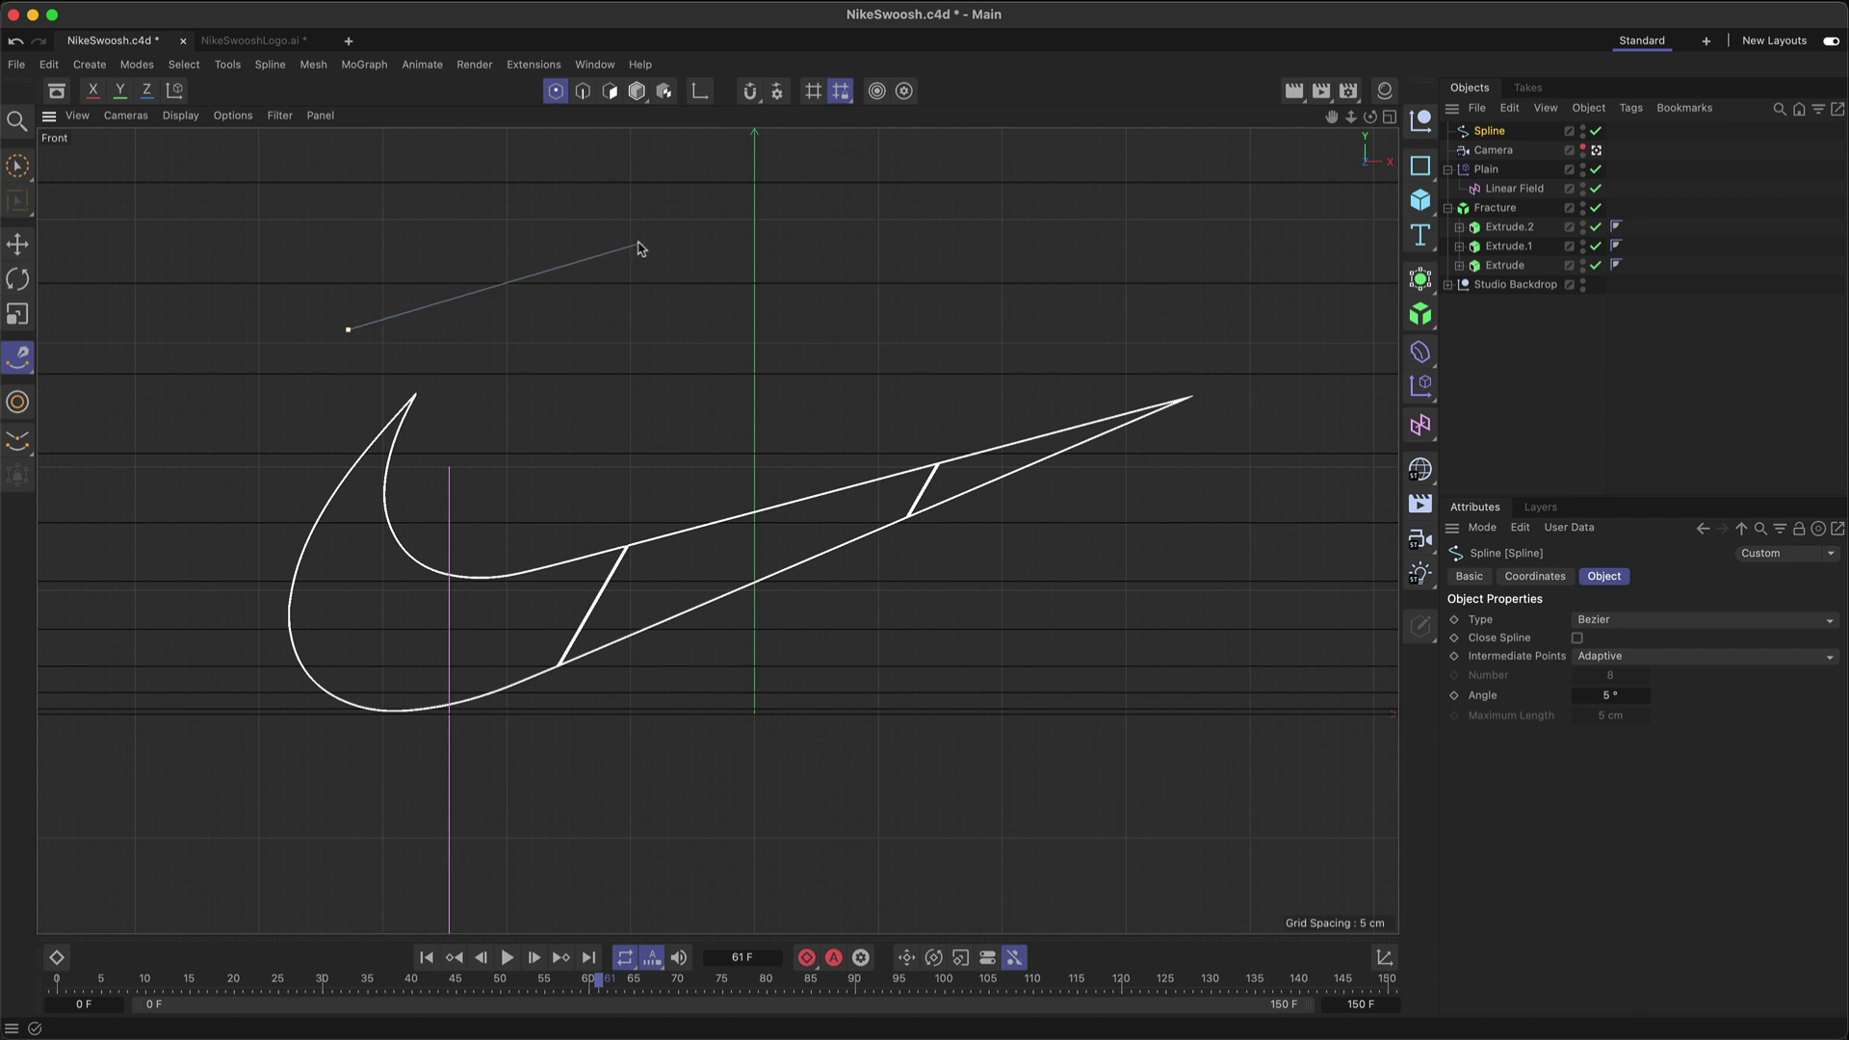
drag(639, 242, 858, 404)
drag(927, 252, 1090, 269)
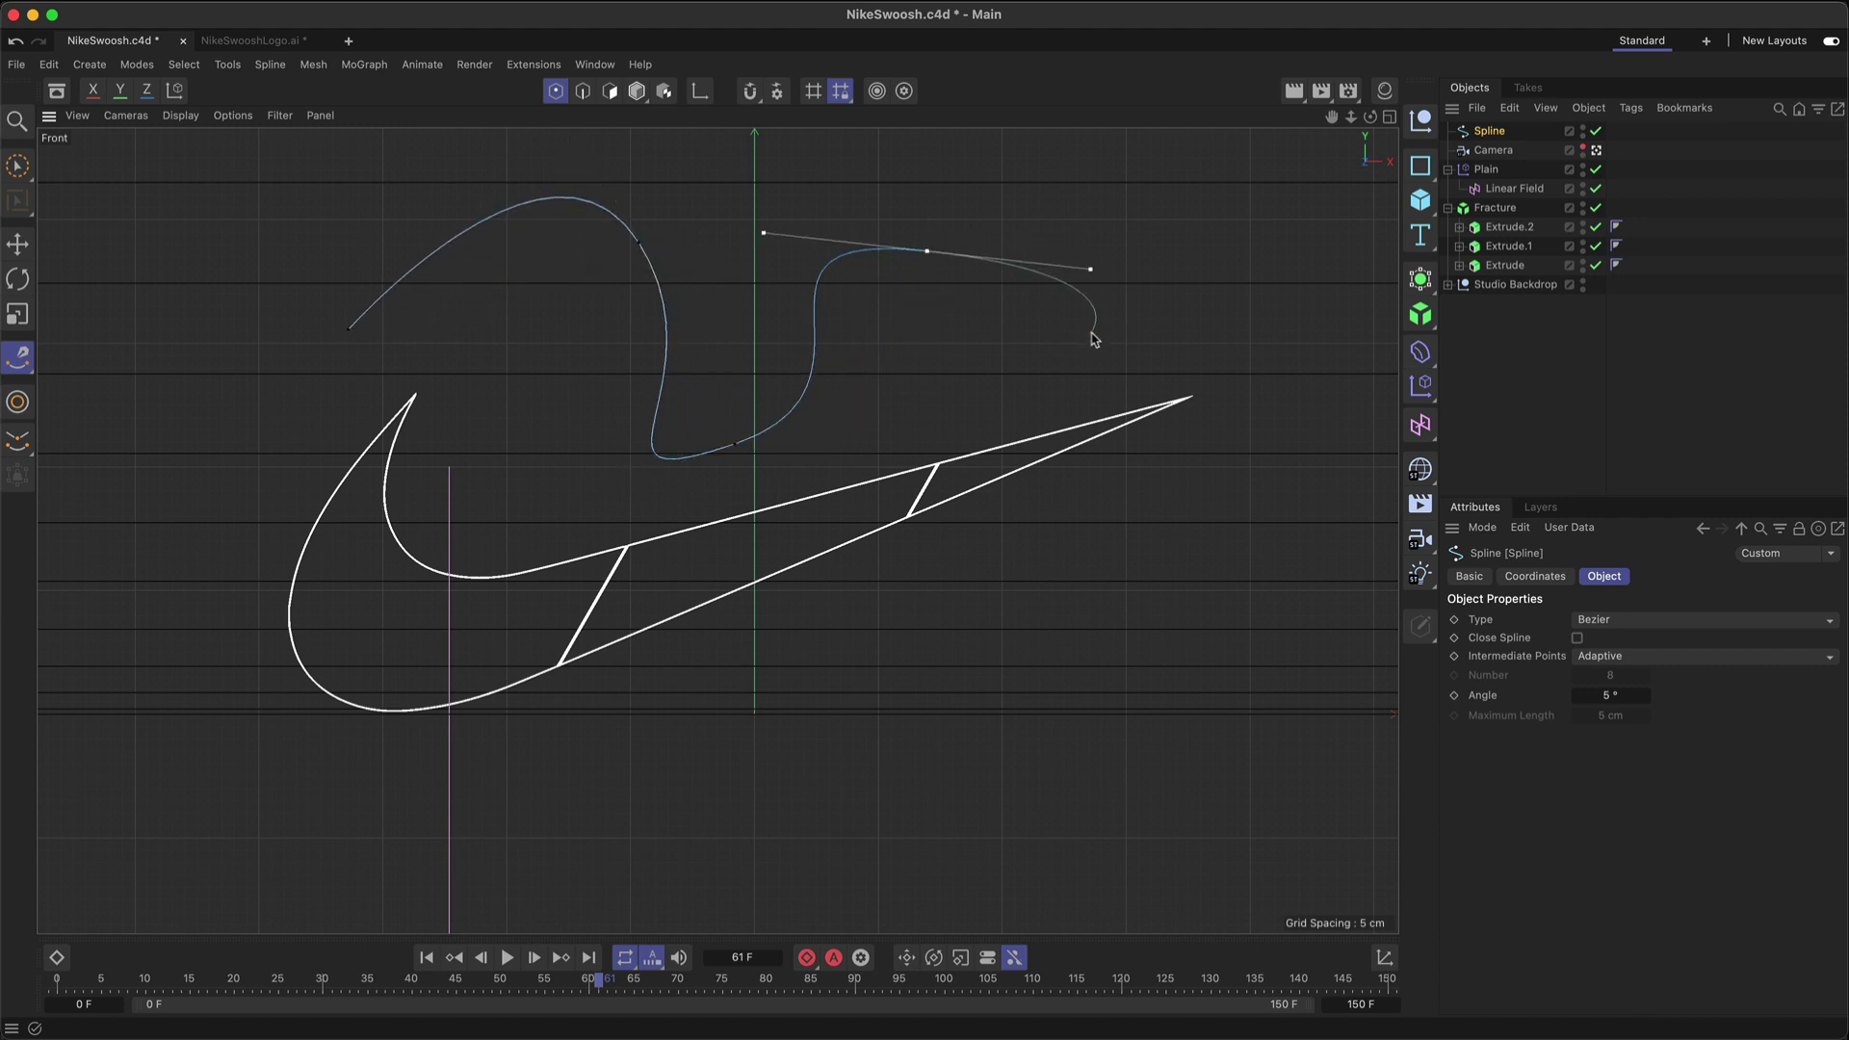
key(Escape)
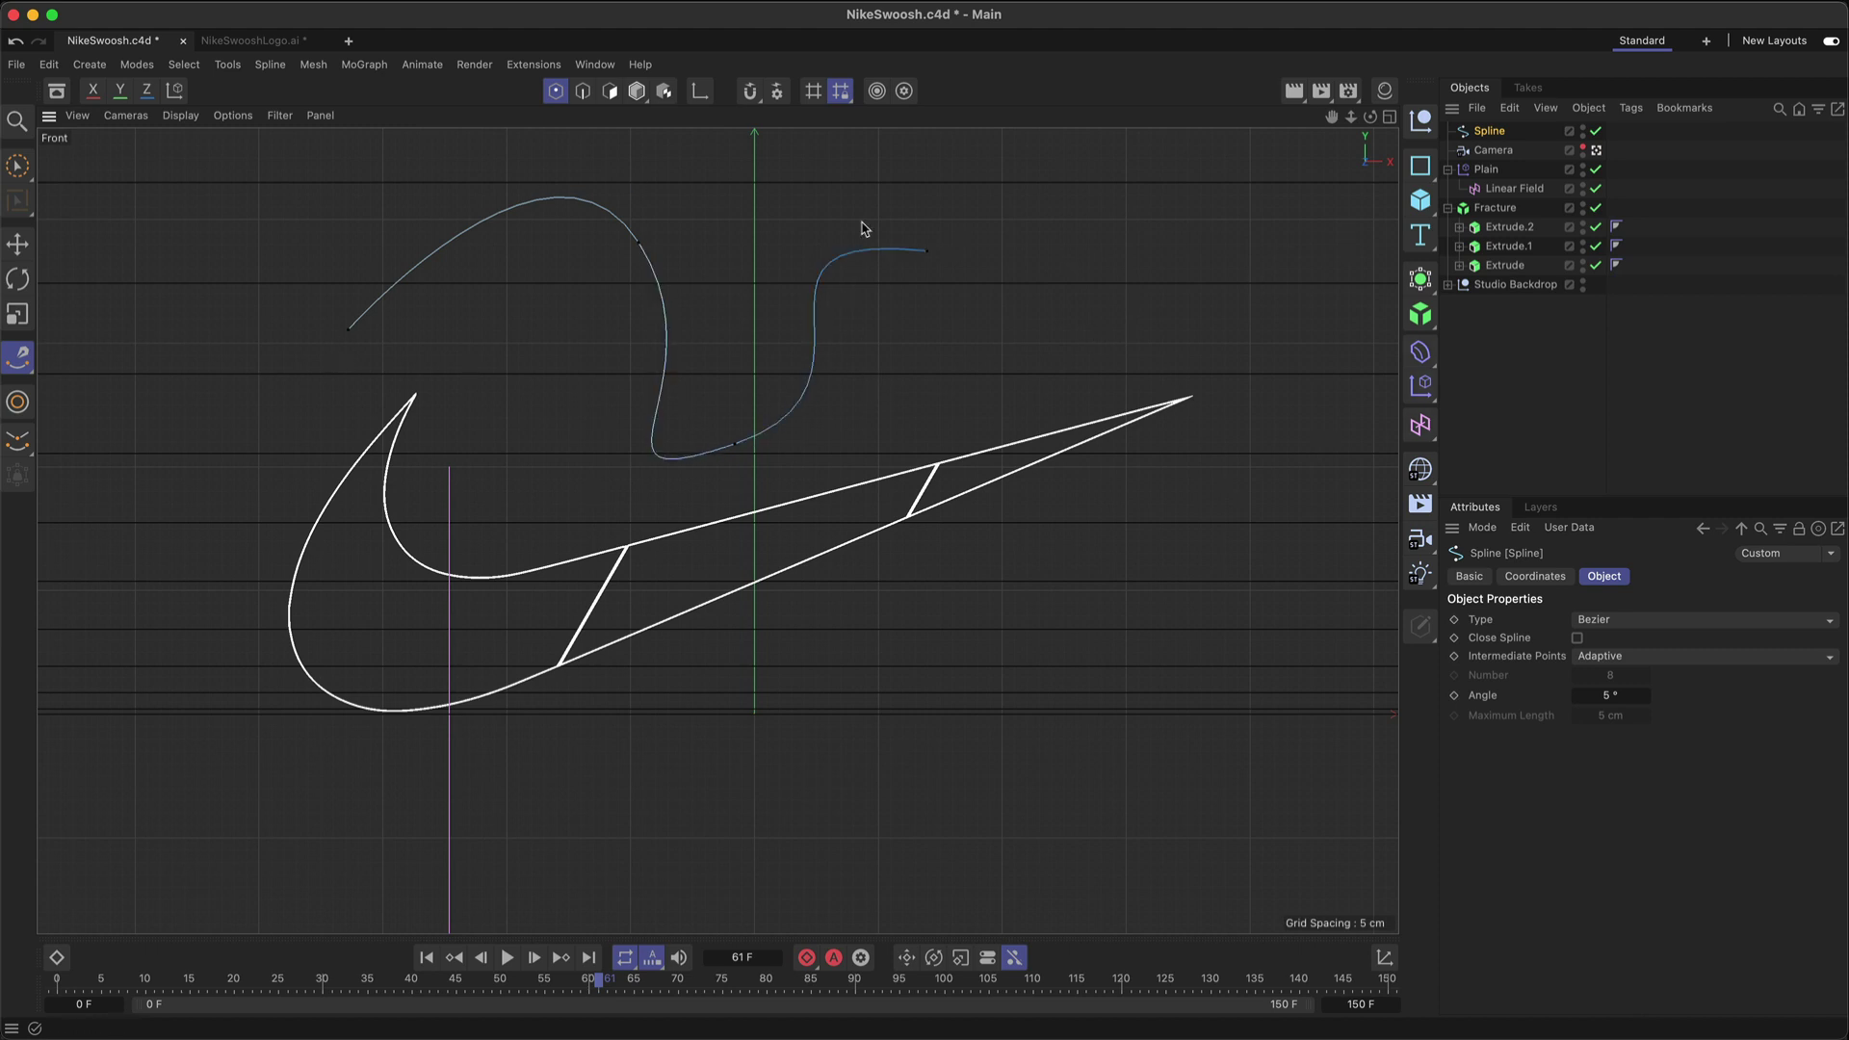
key(Delete)
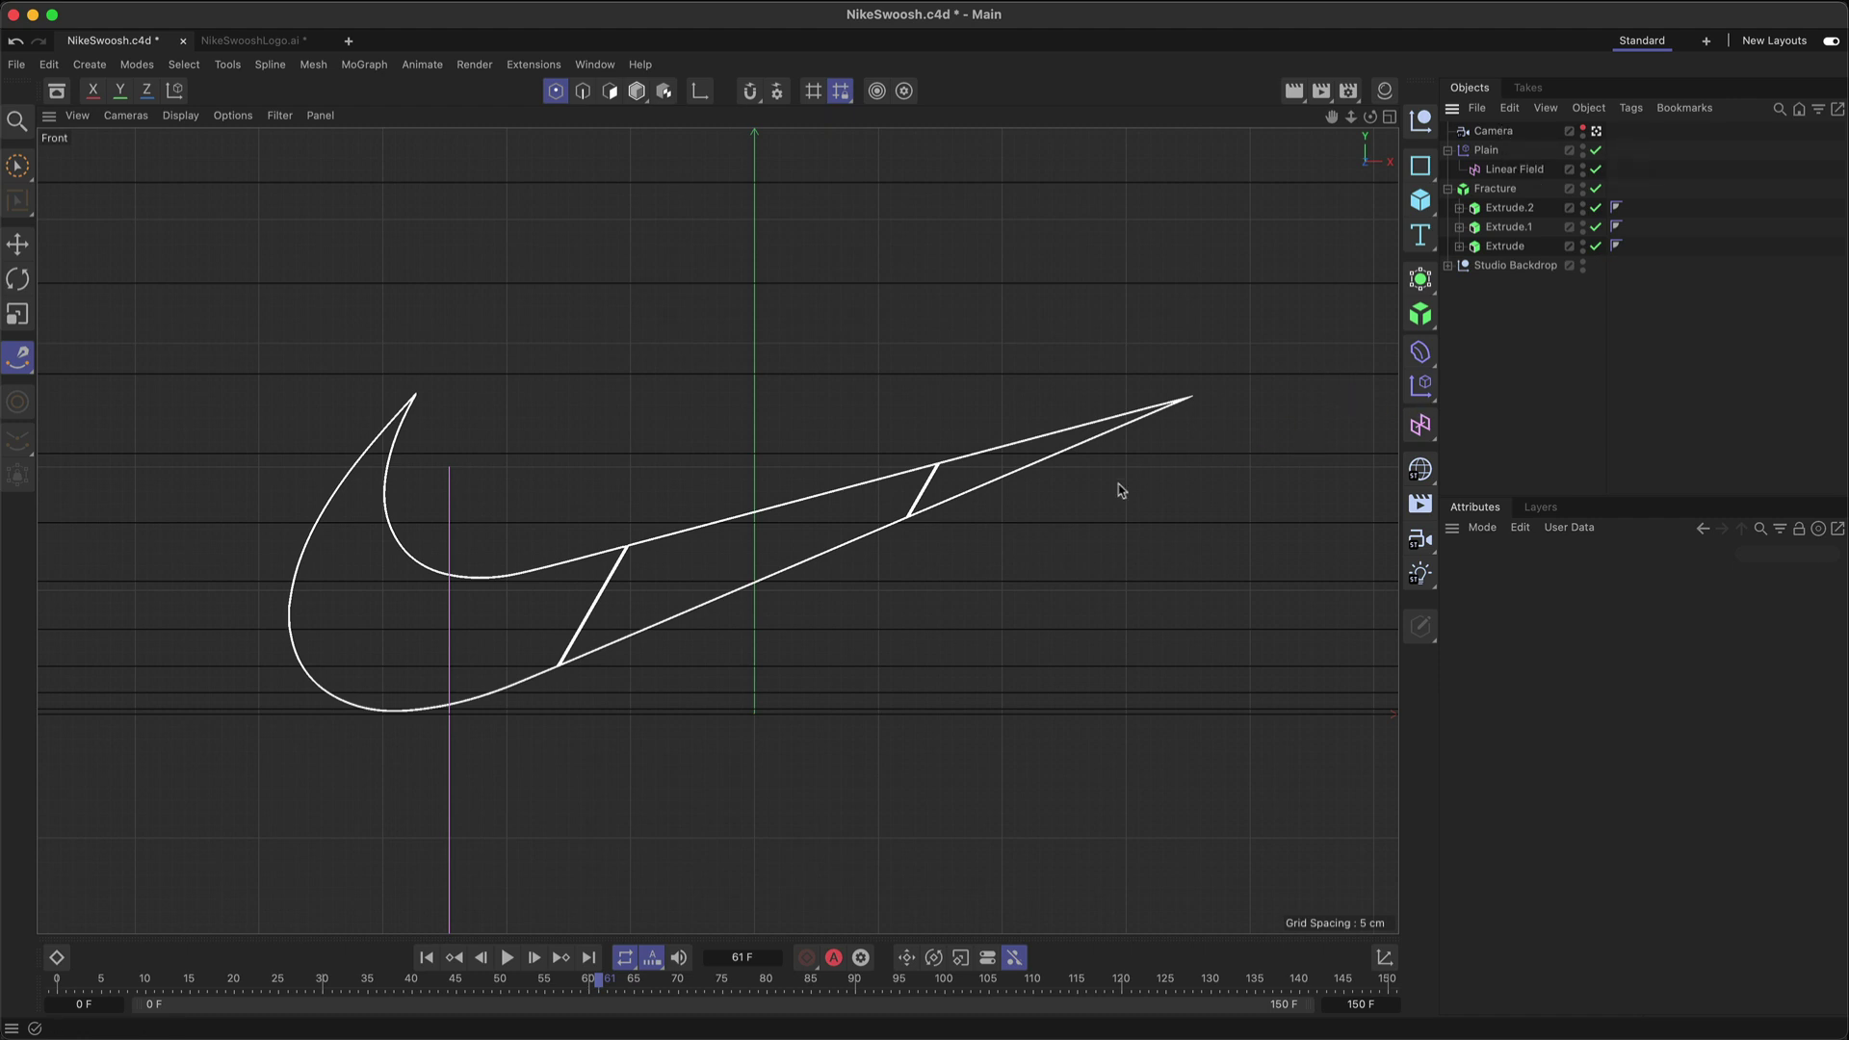
Step: Draw a six-point Bezier spline from the upper right across the swoosh, with a peak and a loop
scroll(1107, 493, down, 3)
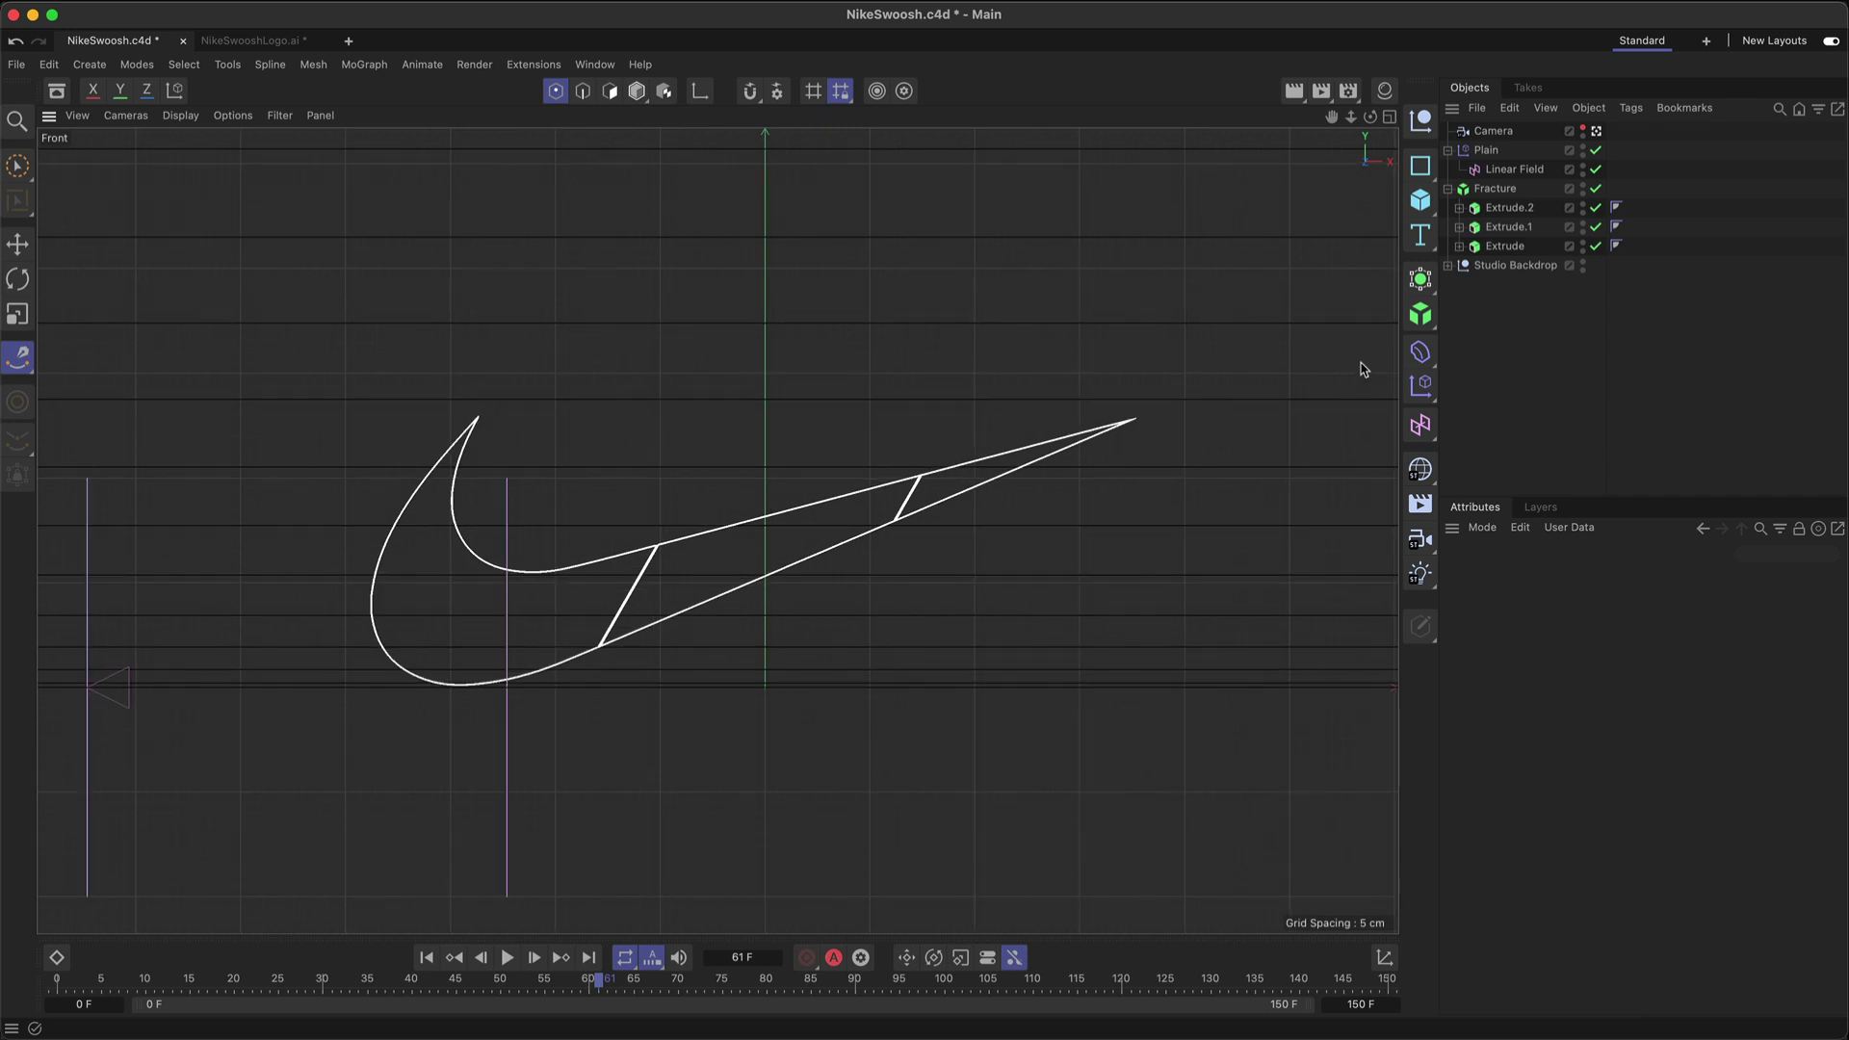
click(1367, 364)
drag(1168, 535, 1082, 551)
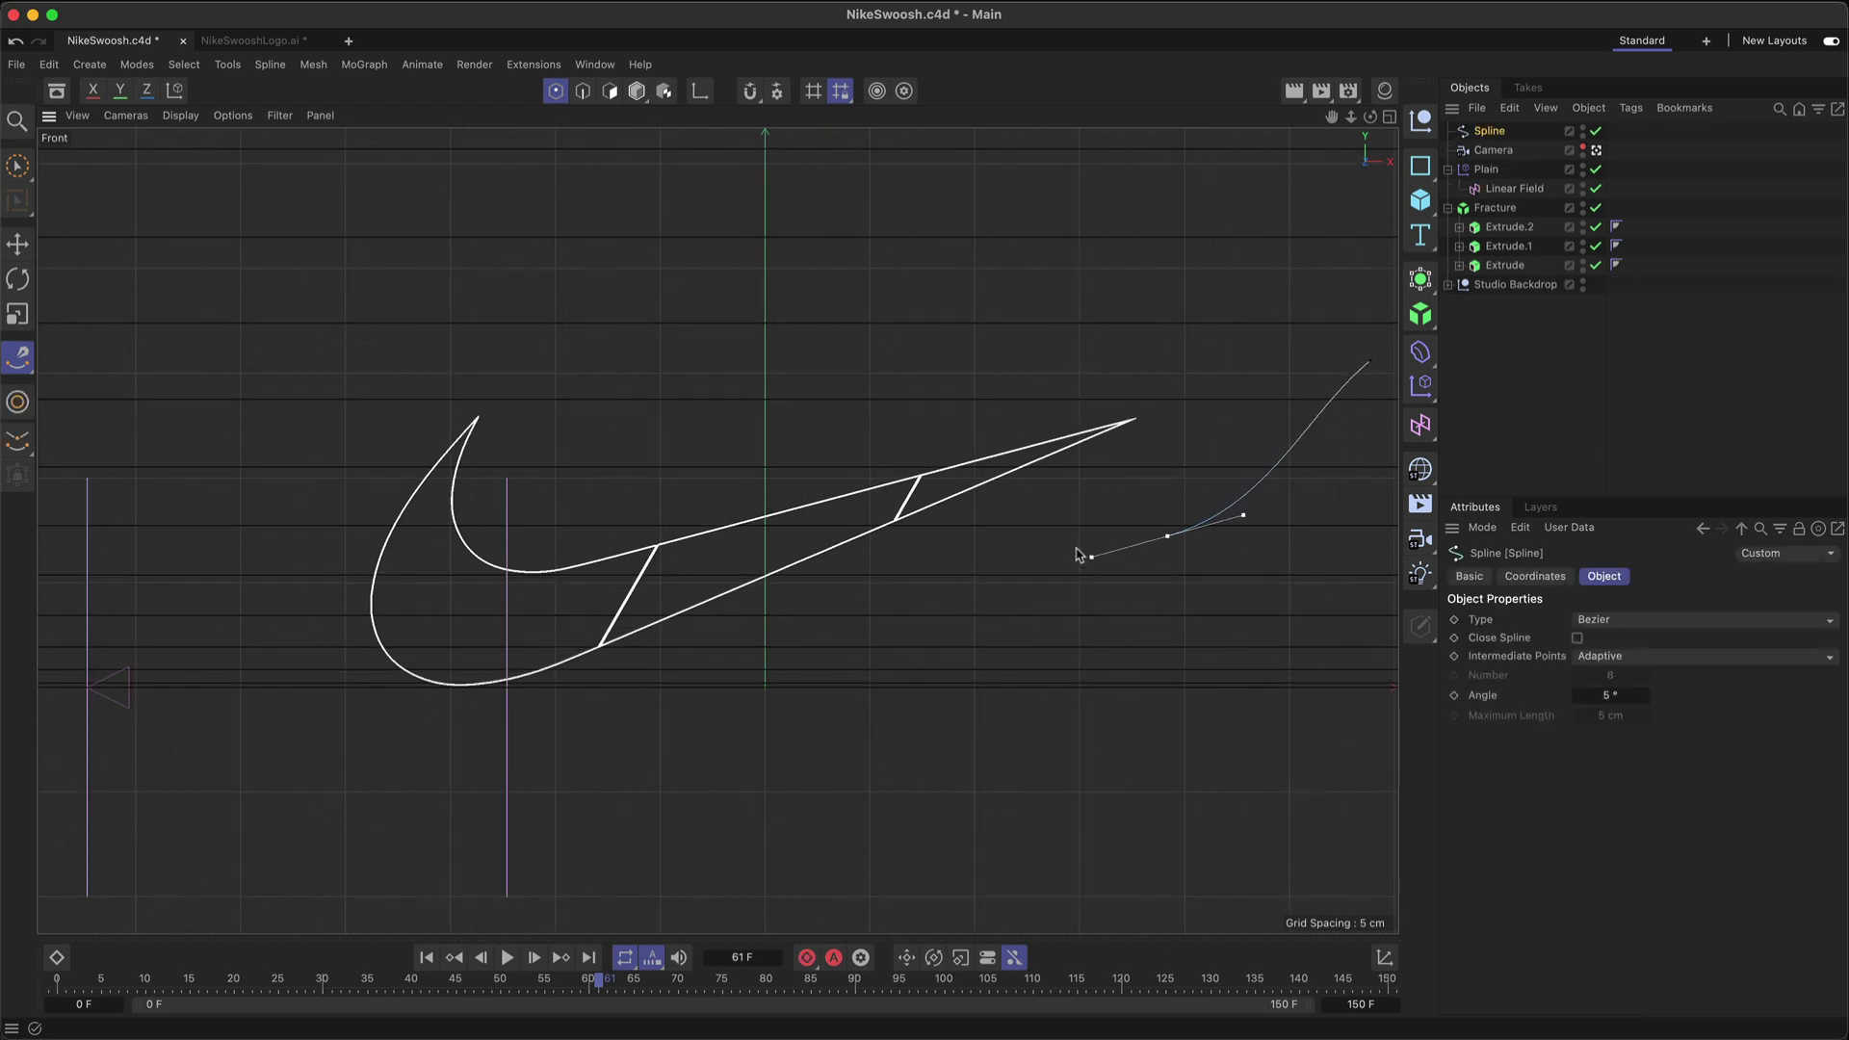
click(1070, 396)
drag(905, 655, 760, 660)
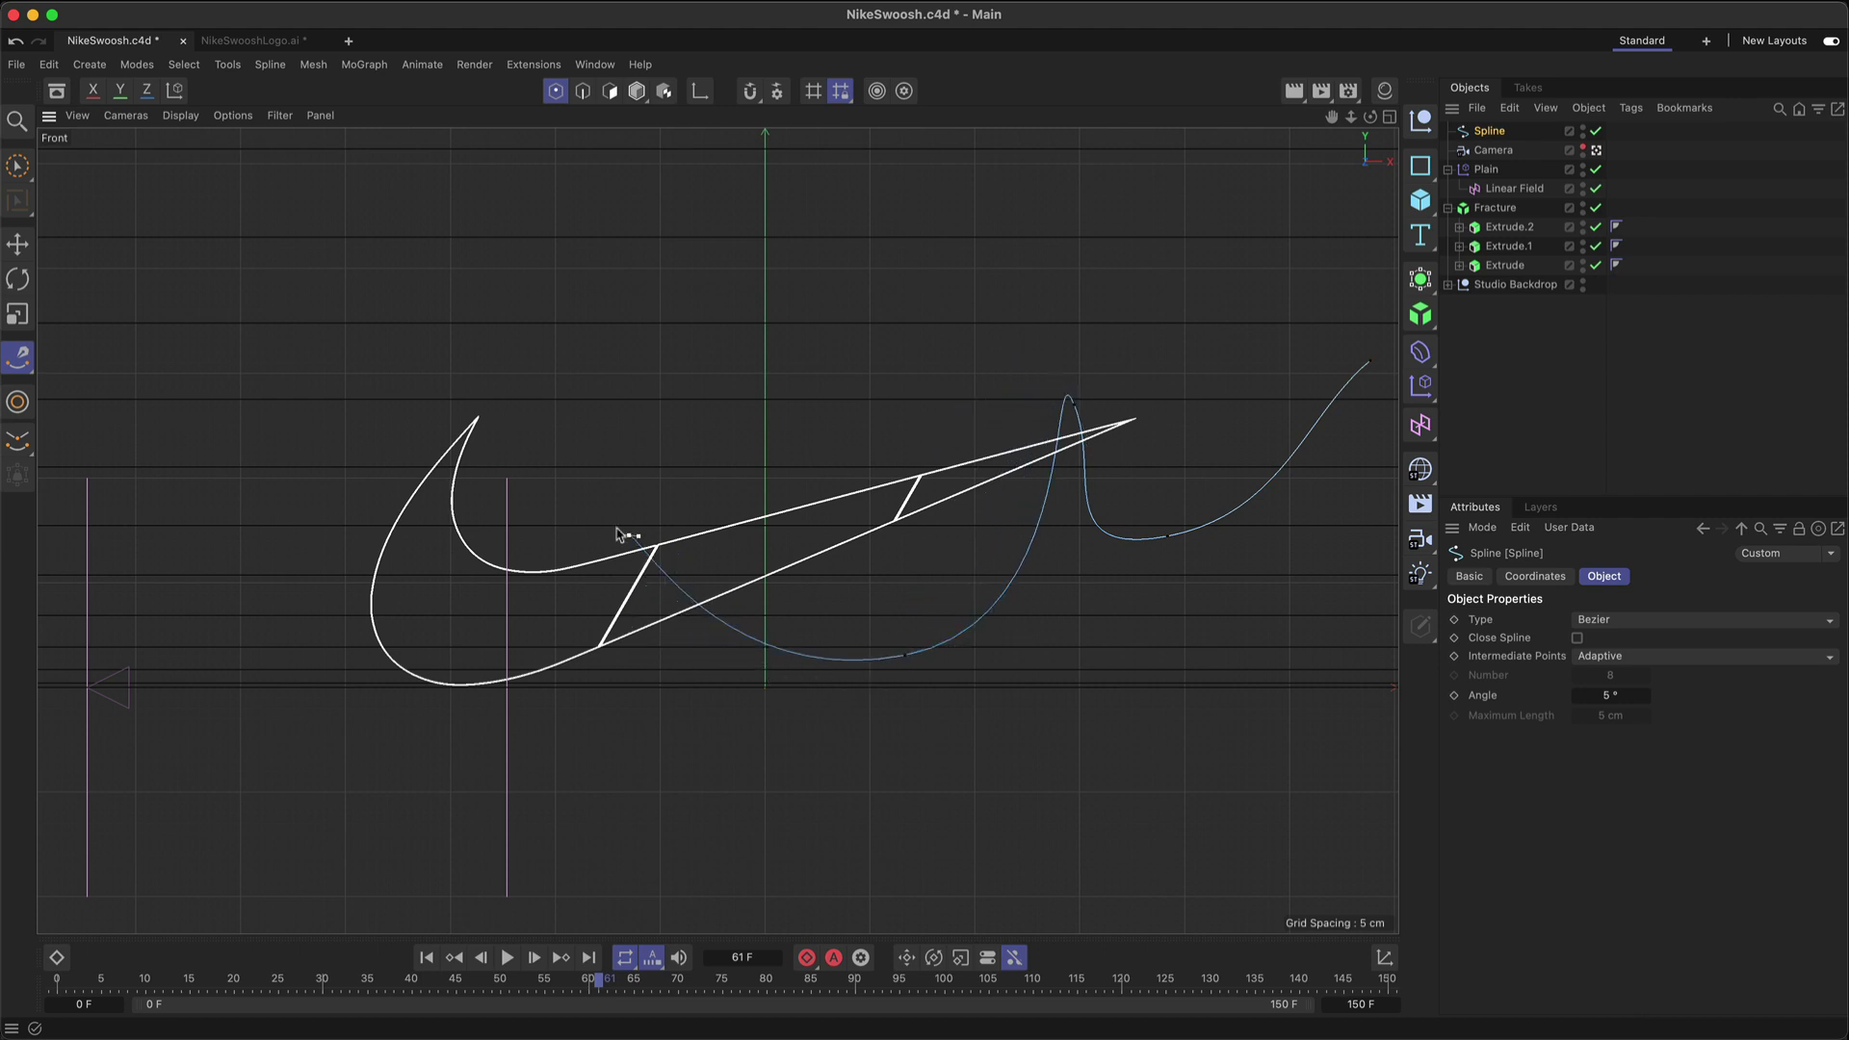
drag(739, 505, 737, 451)
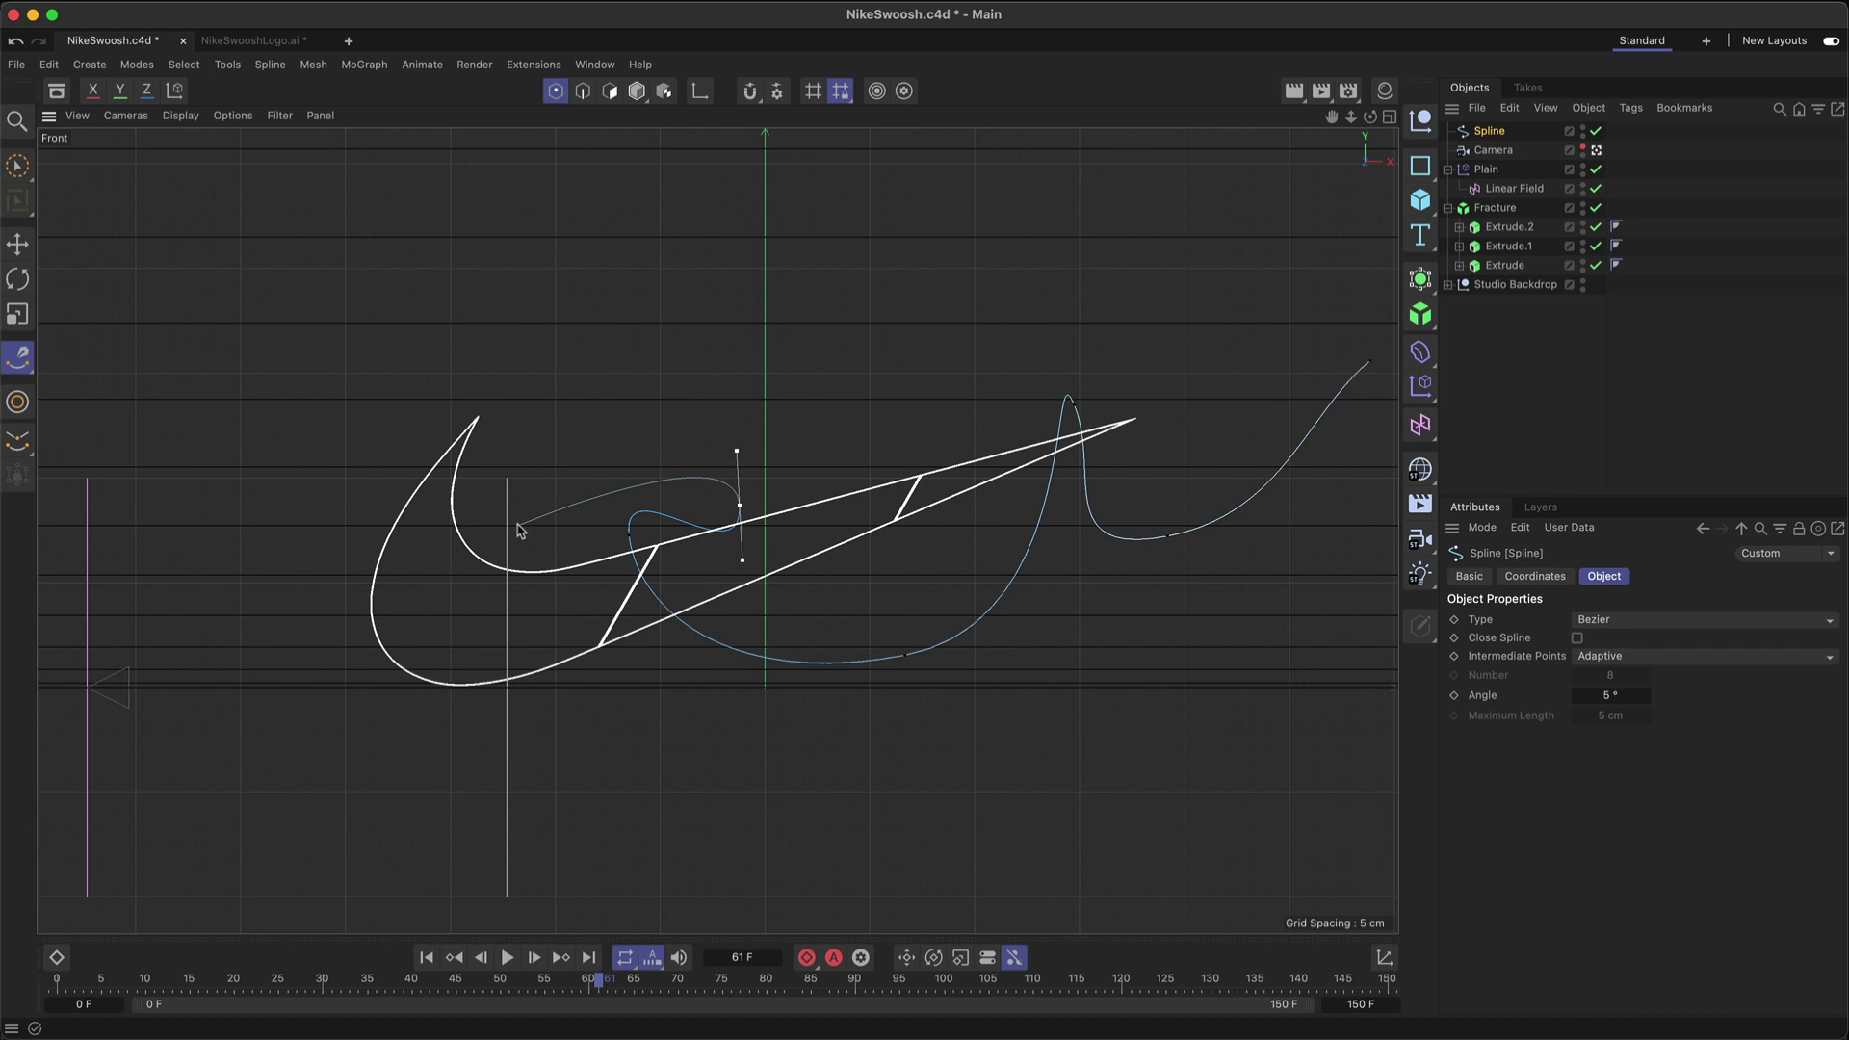
drag(512, 529, 445, 574)
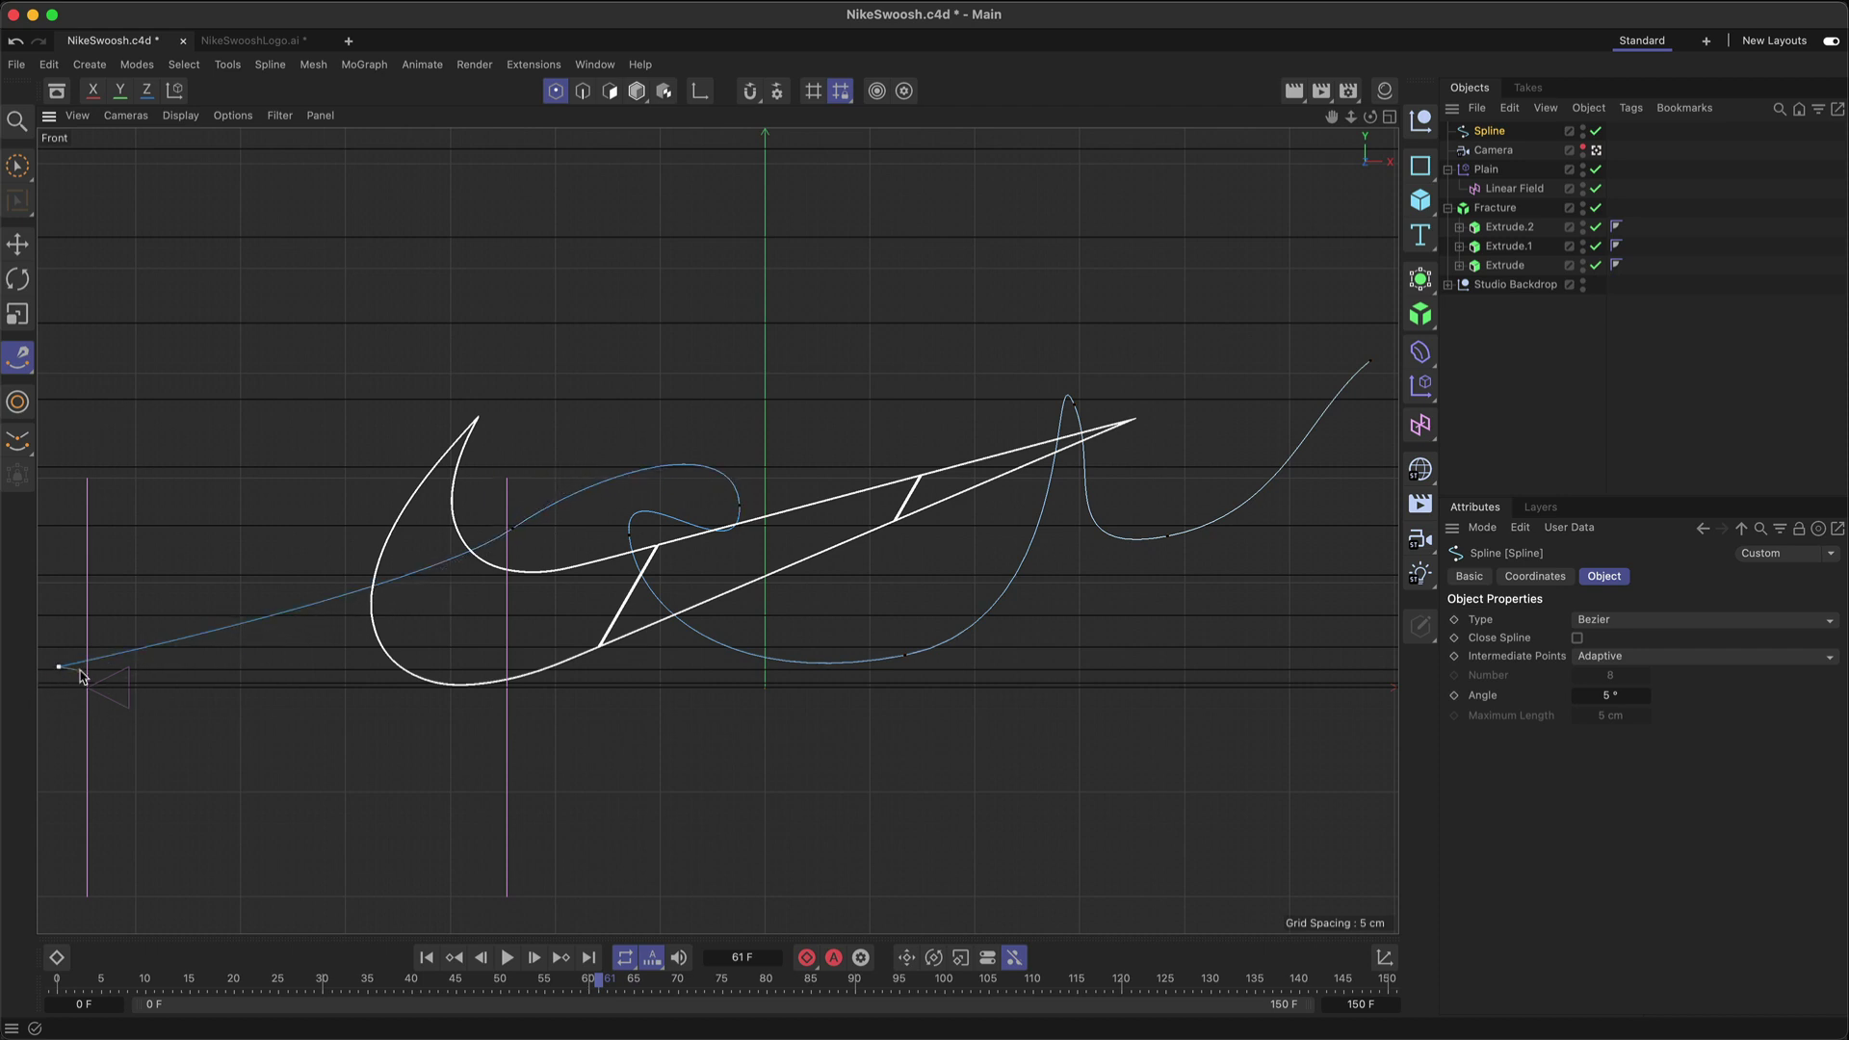
key(Escape)
Step: Reshape the spline by moving its lower, loop and peak points, then return to four views
click(17, 166)
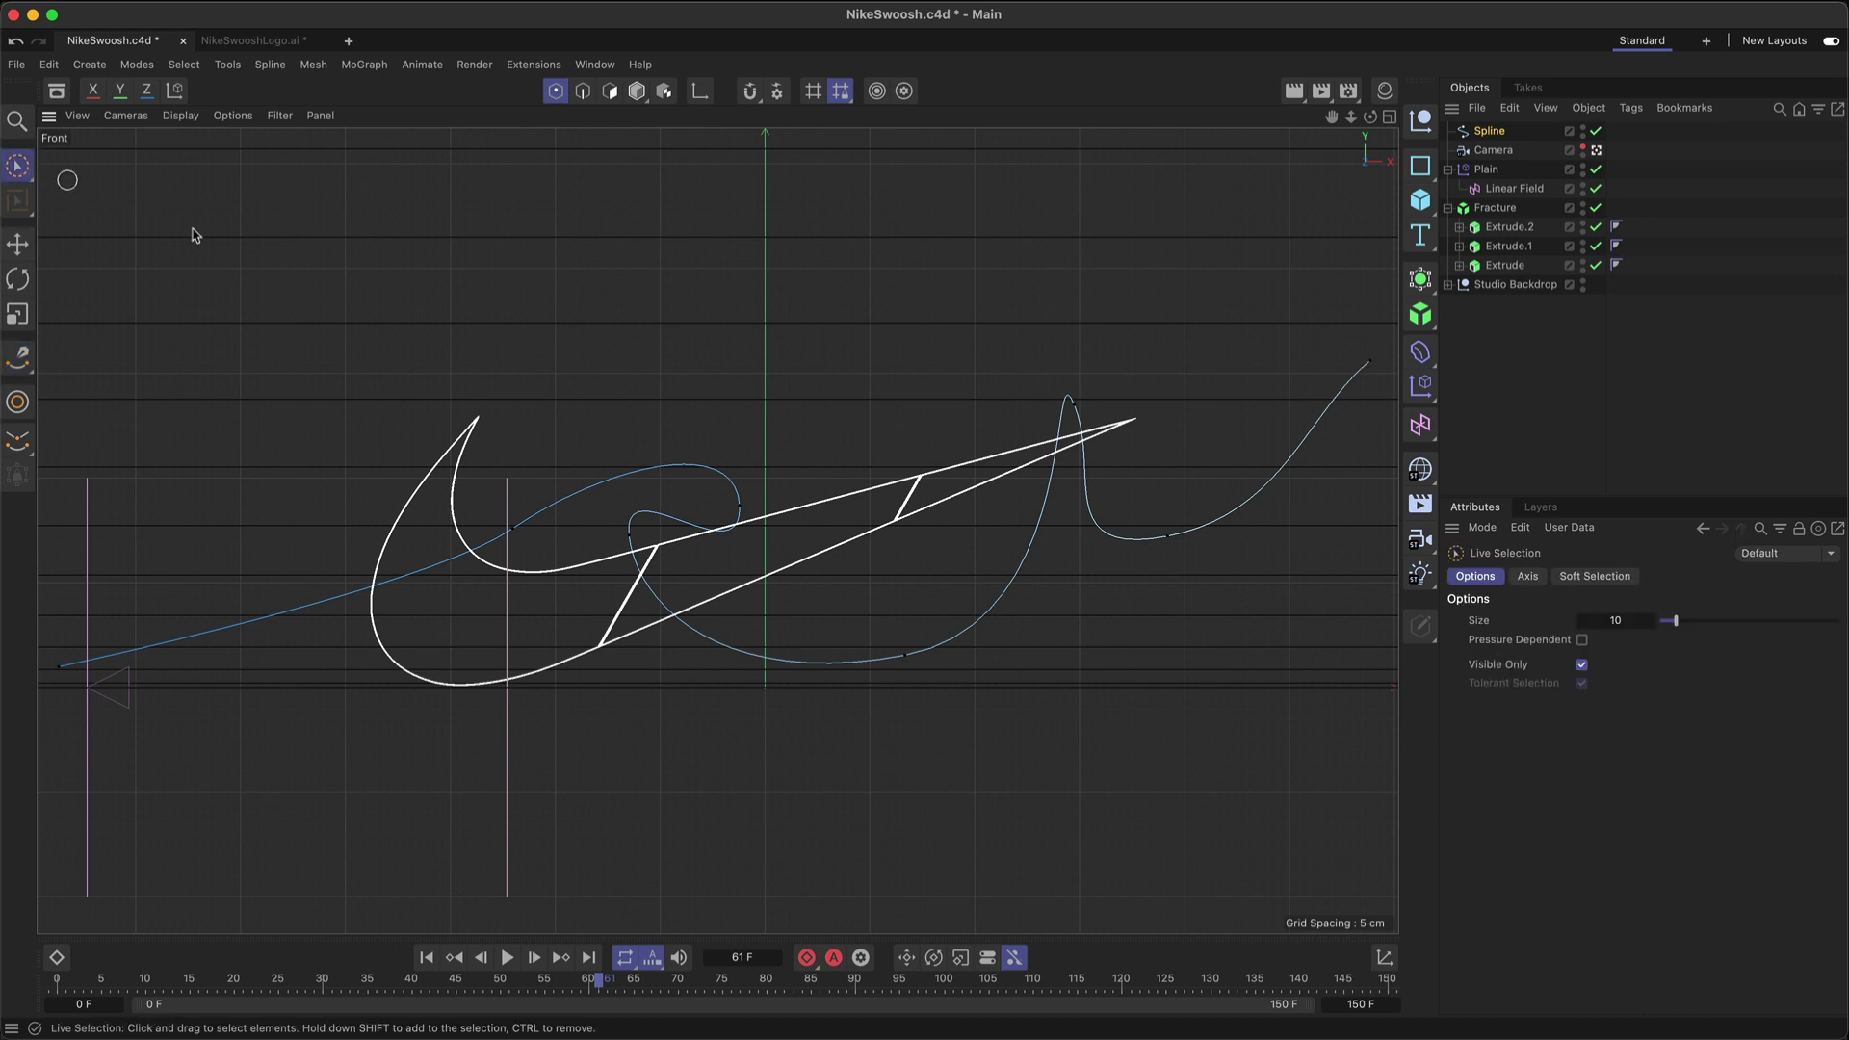
click(515, 528)
drag(648, 524, 630, 557)
drag(738, 512, 808, 385)
click(1074, 405)
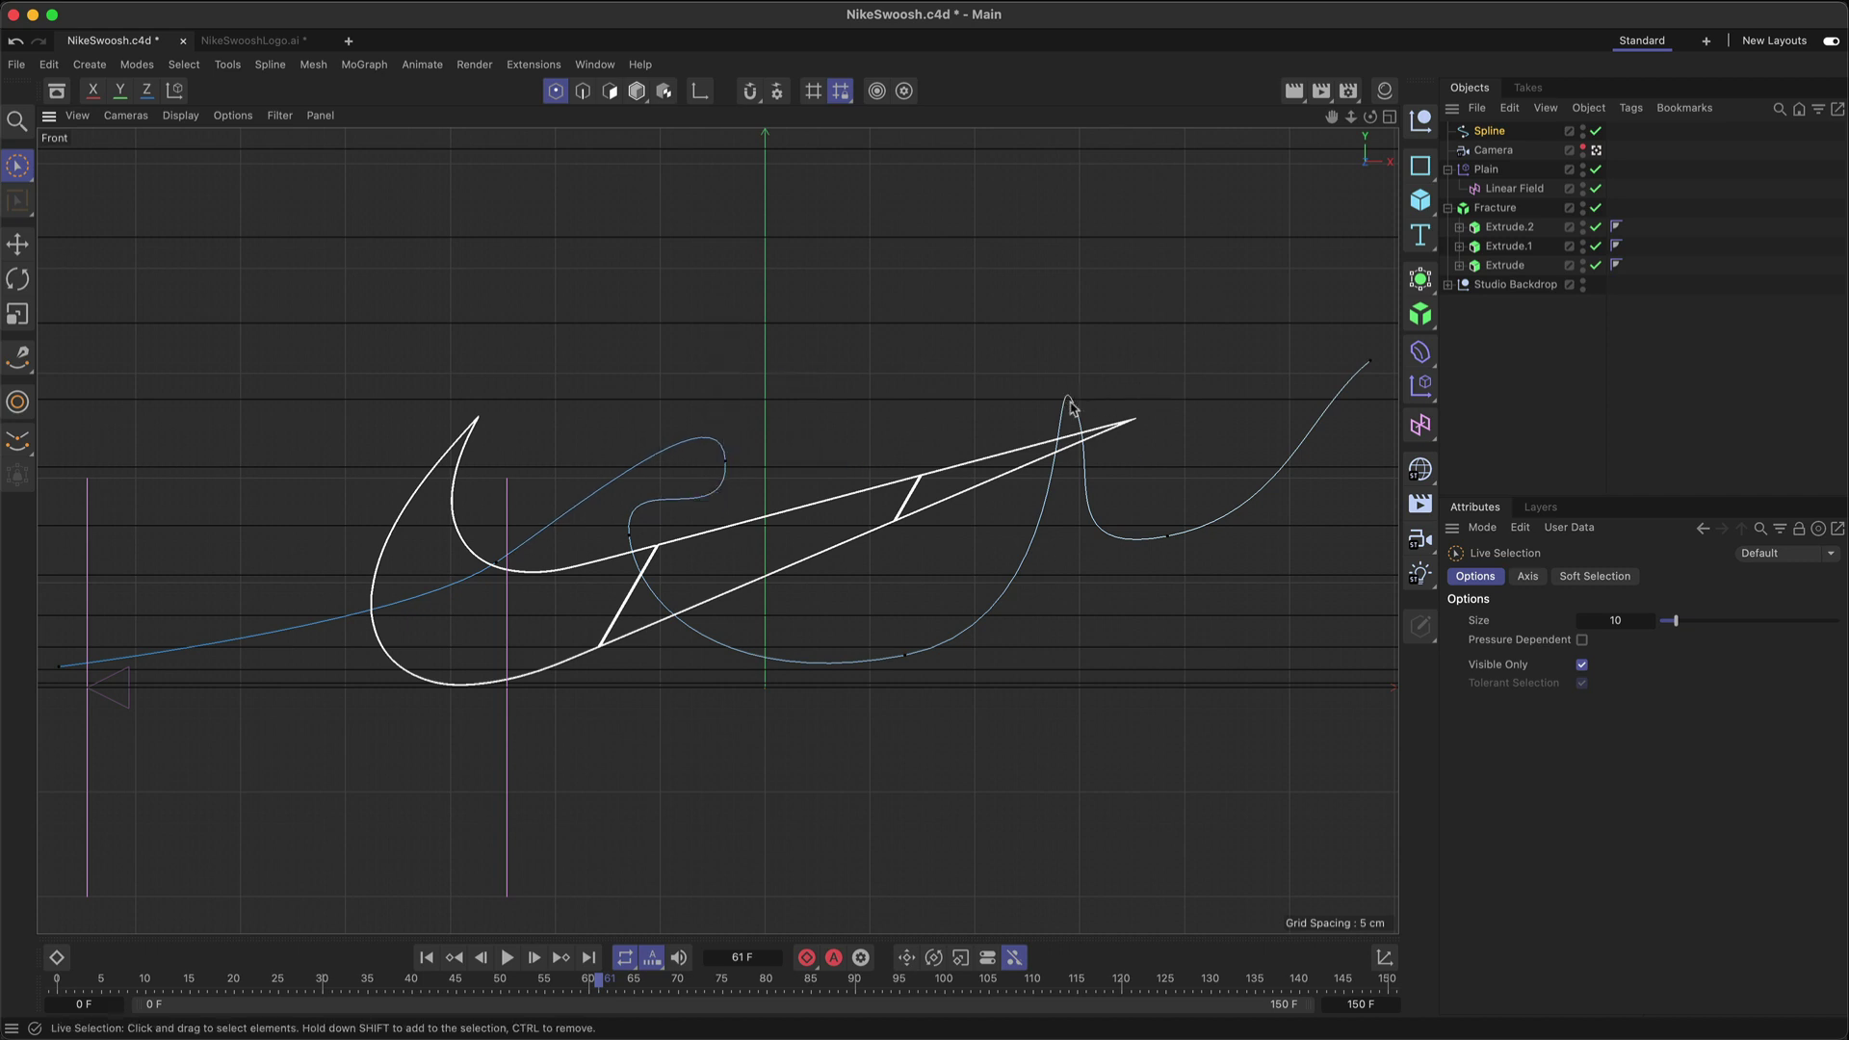
click(1156, 349)
key(ctrl+z)
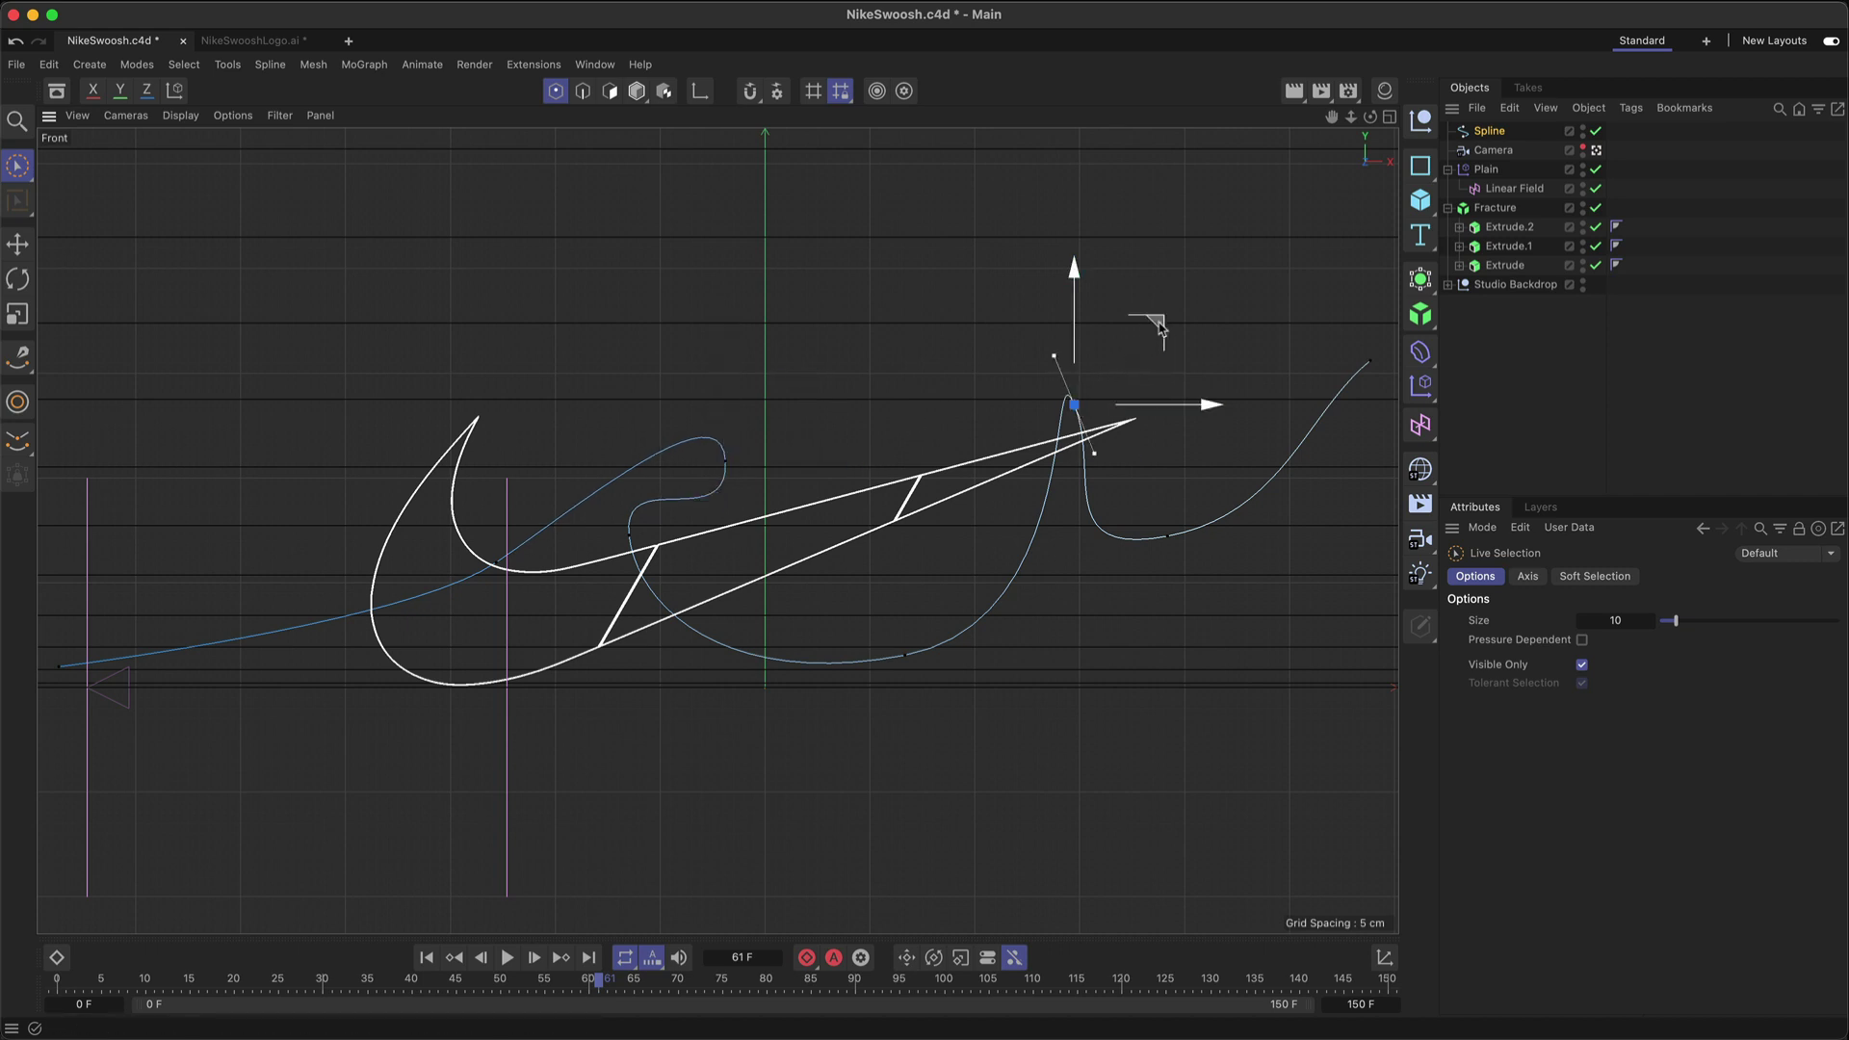
click(1159, 343)
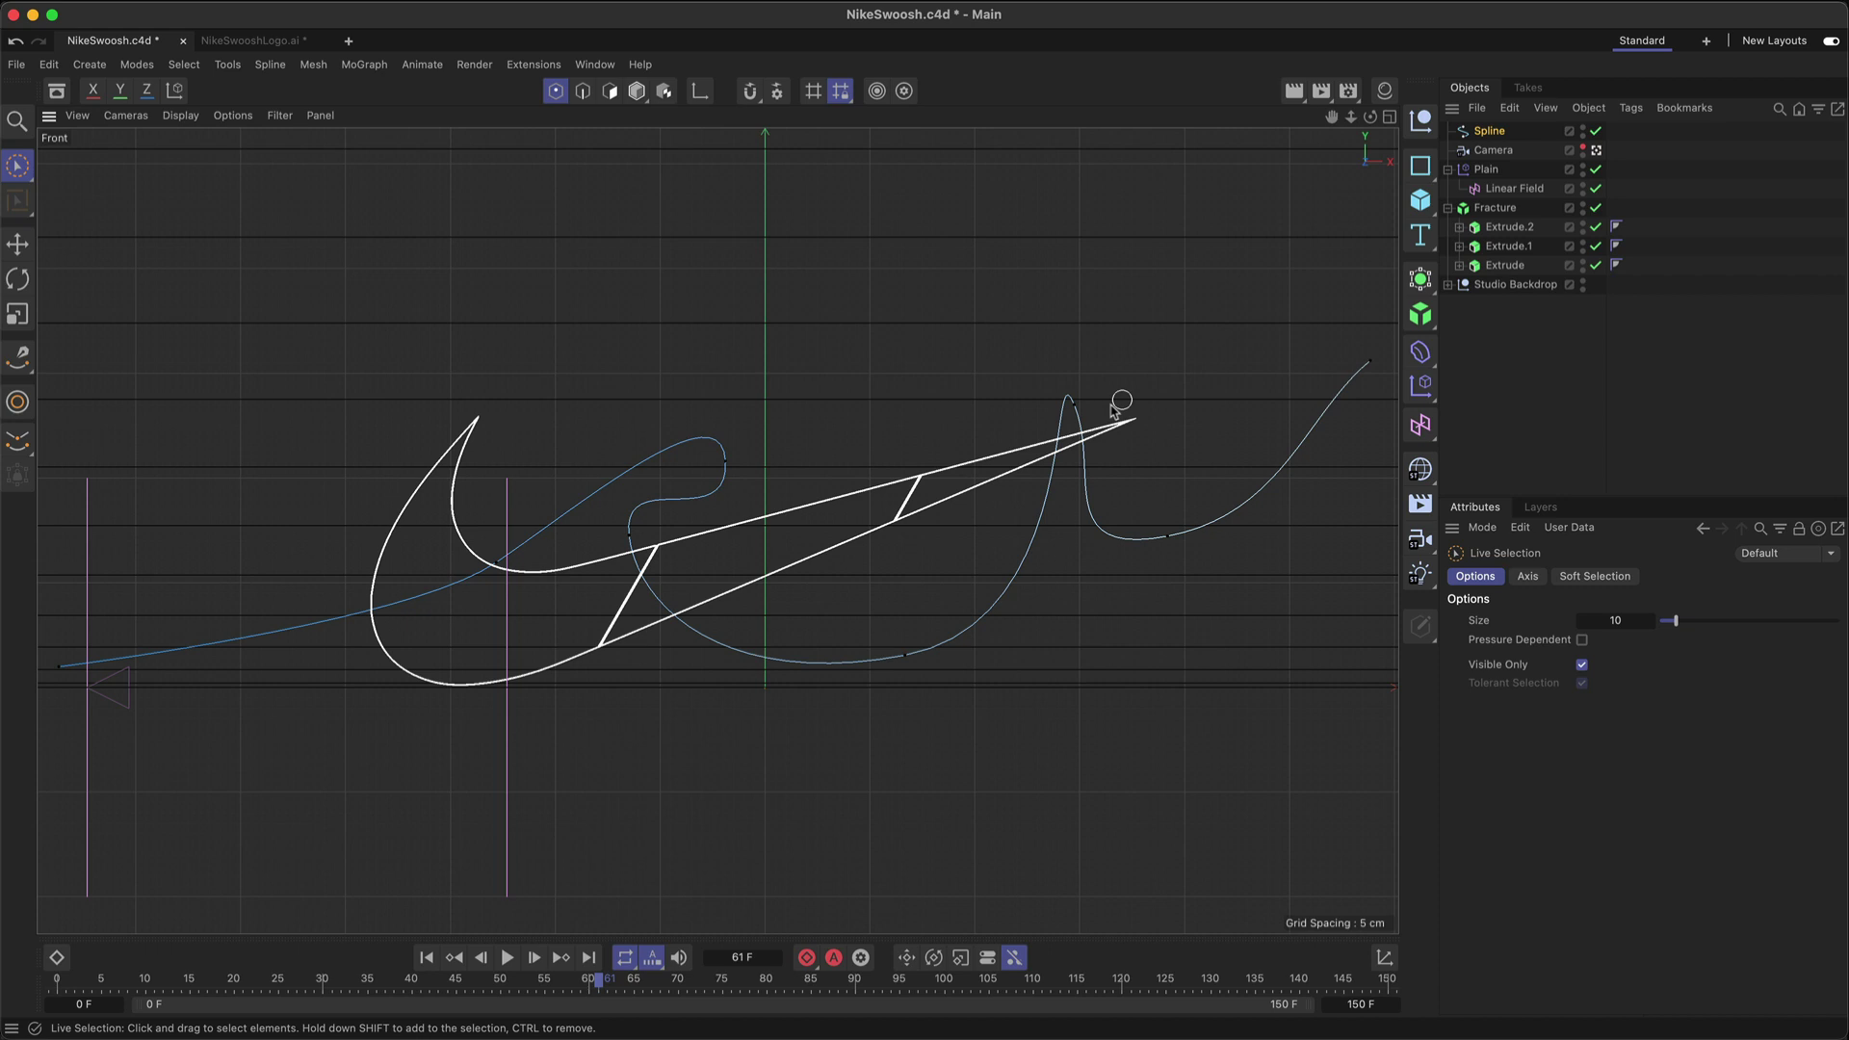
click(1076, 408)
mouse_move(1166, 327)
mouse_down()
mouse_move(1145, 346)
mouse_move(1181, 349)
mouse_up()
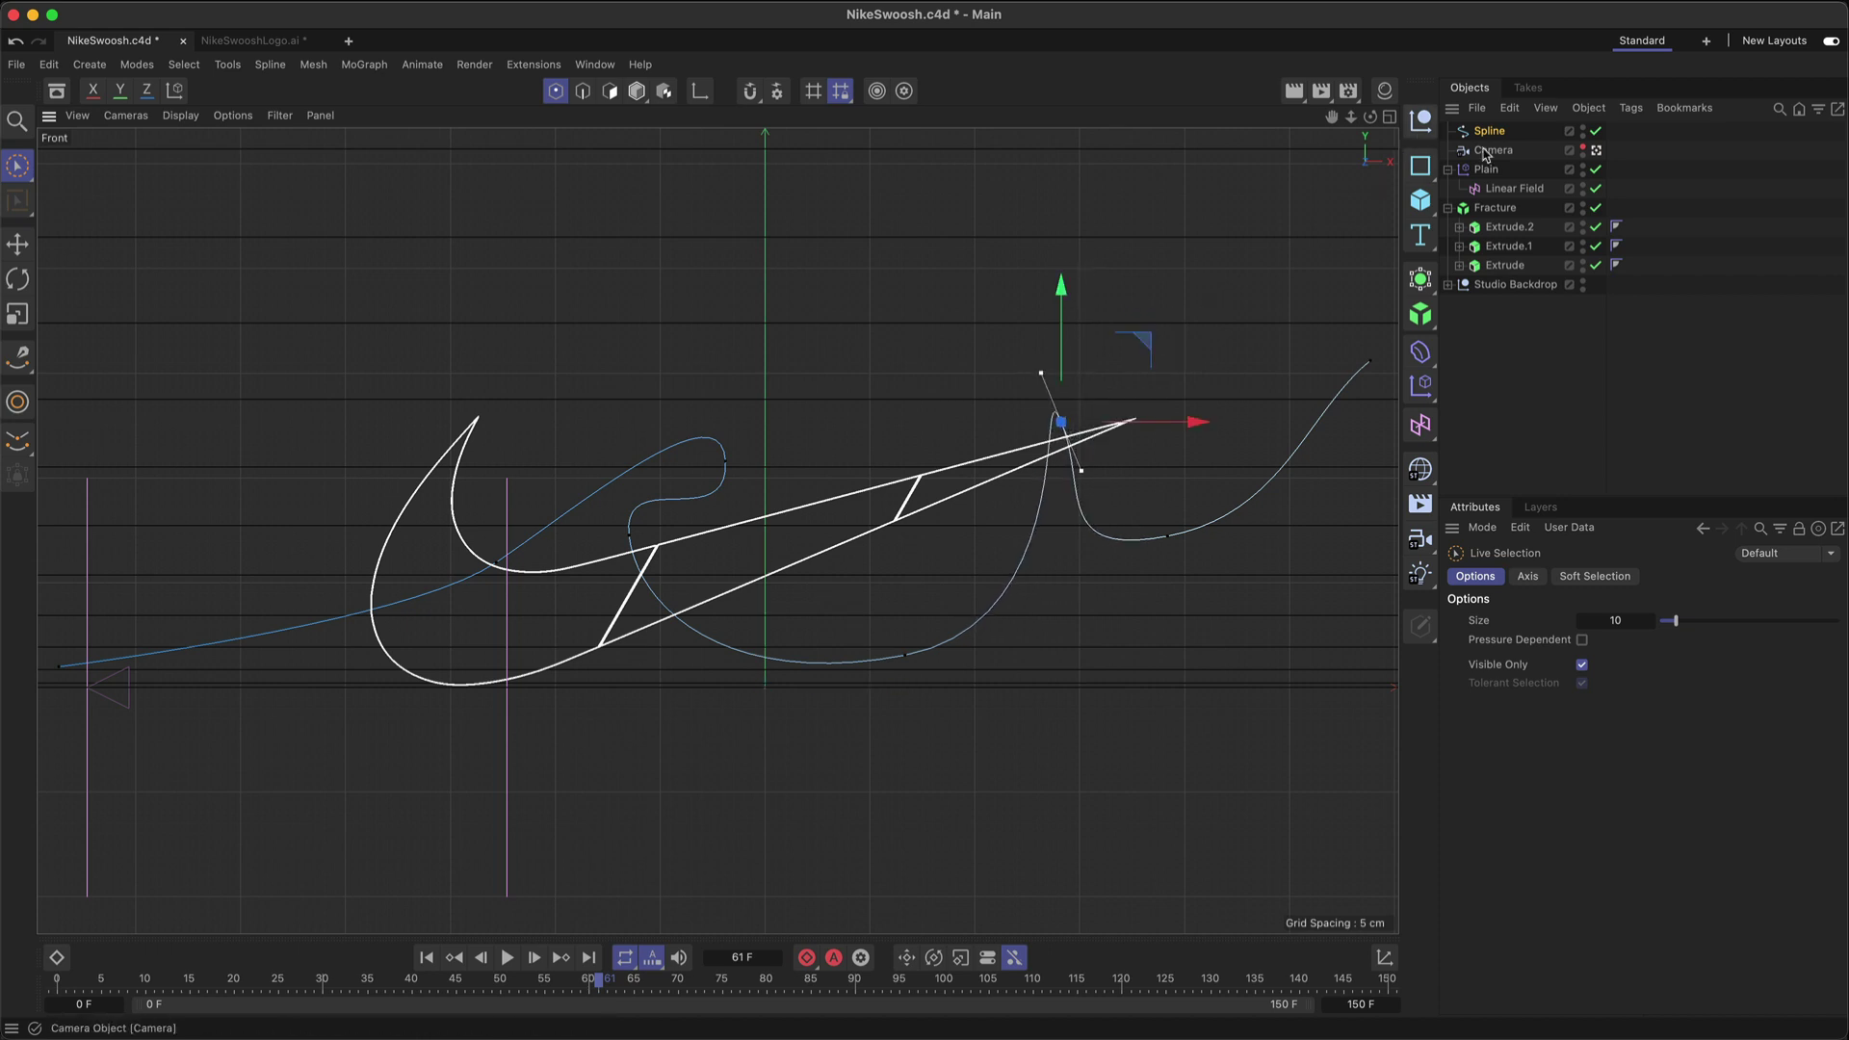
click(1388, 115)
Step: Change the shoelace Spline's Type from Bezier to B-Spline
click(1511, 375)
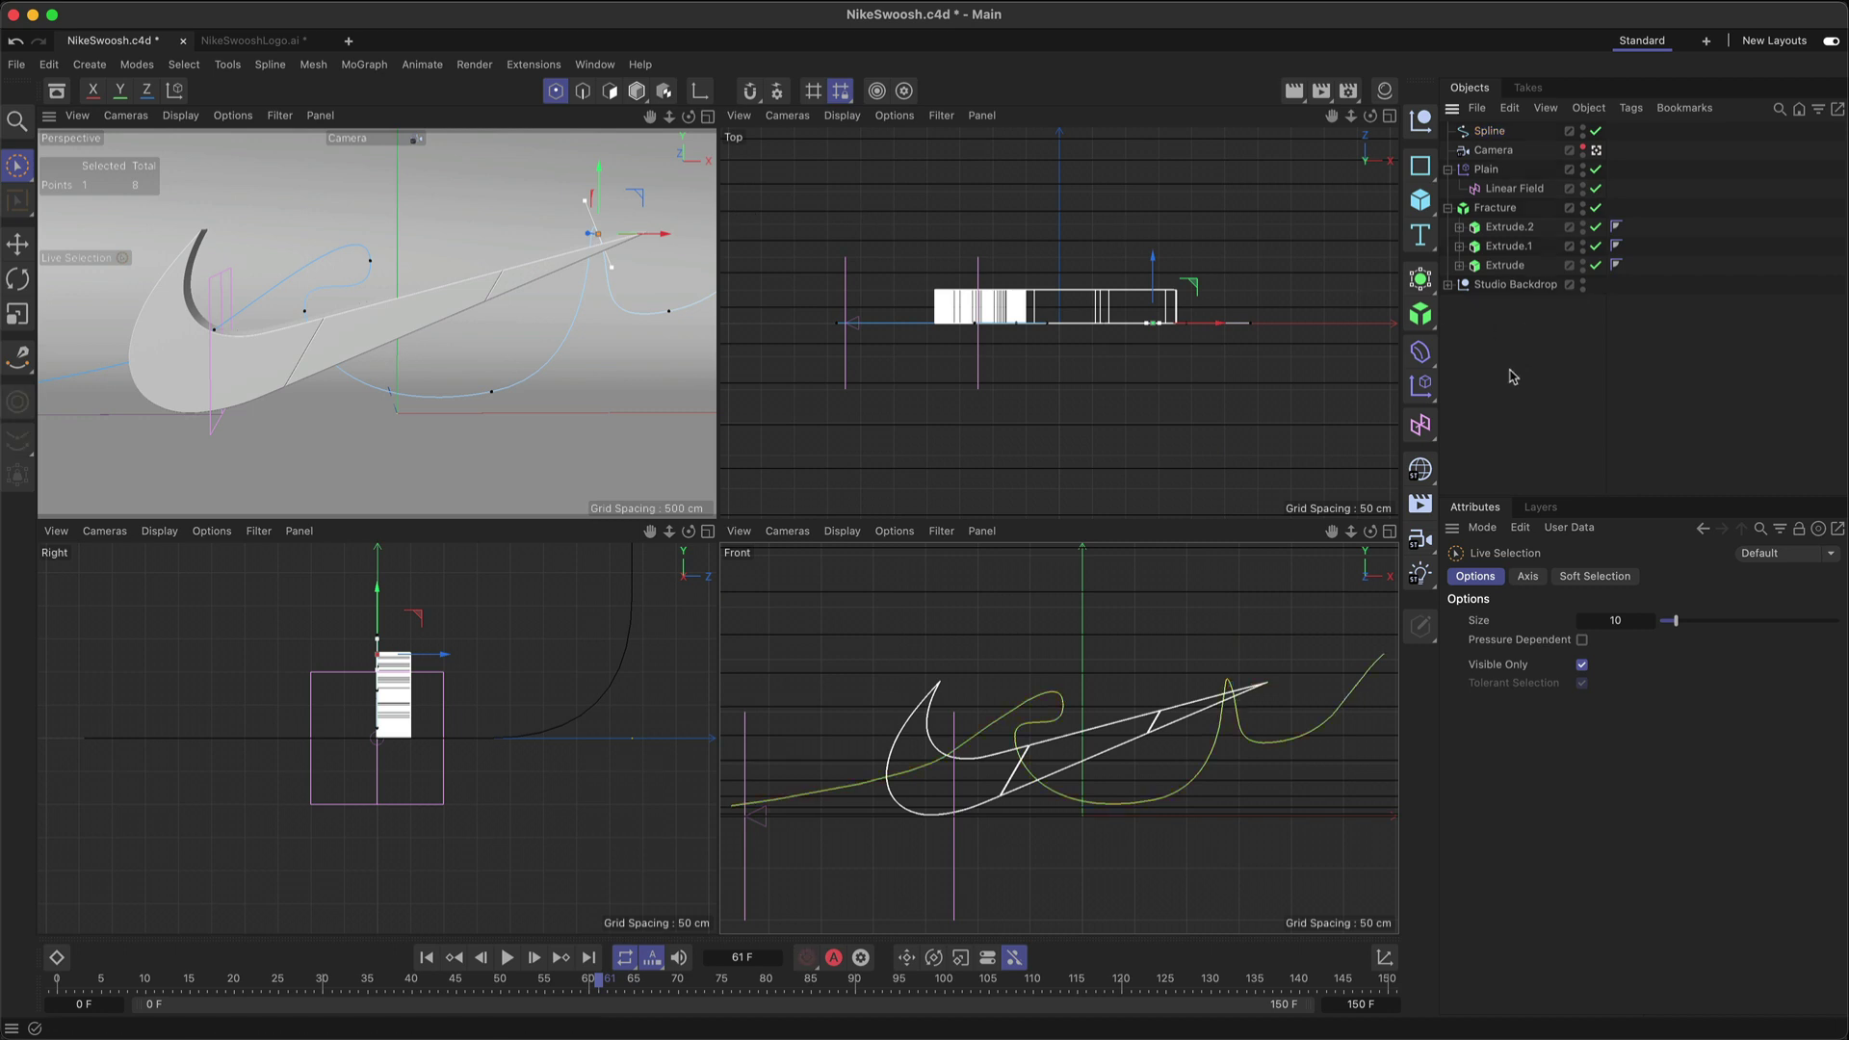
click(1491, 132)
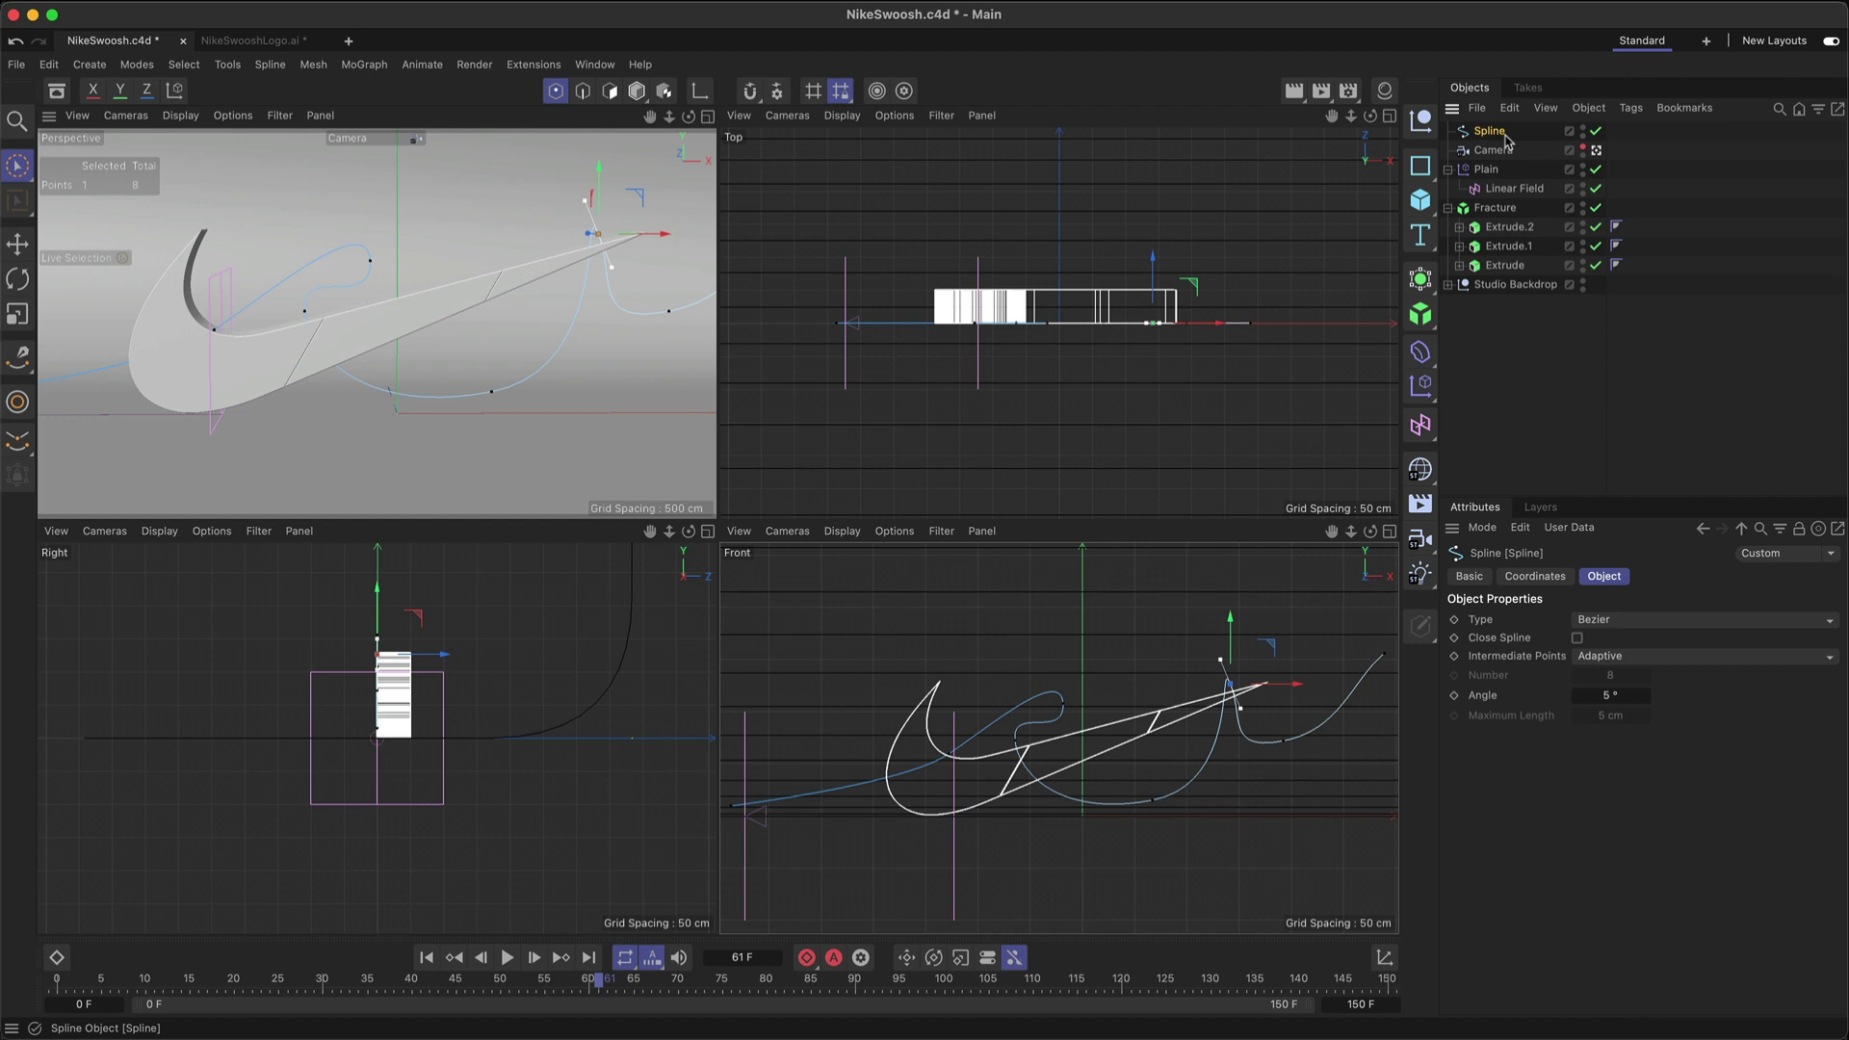
click(1632, 621)
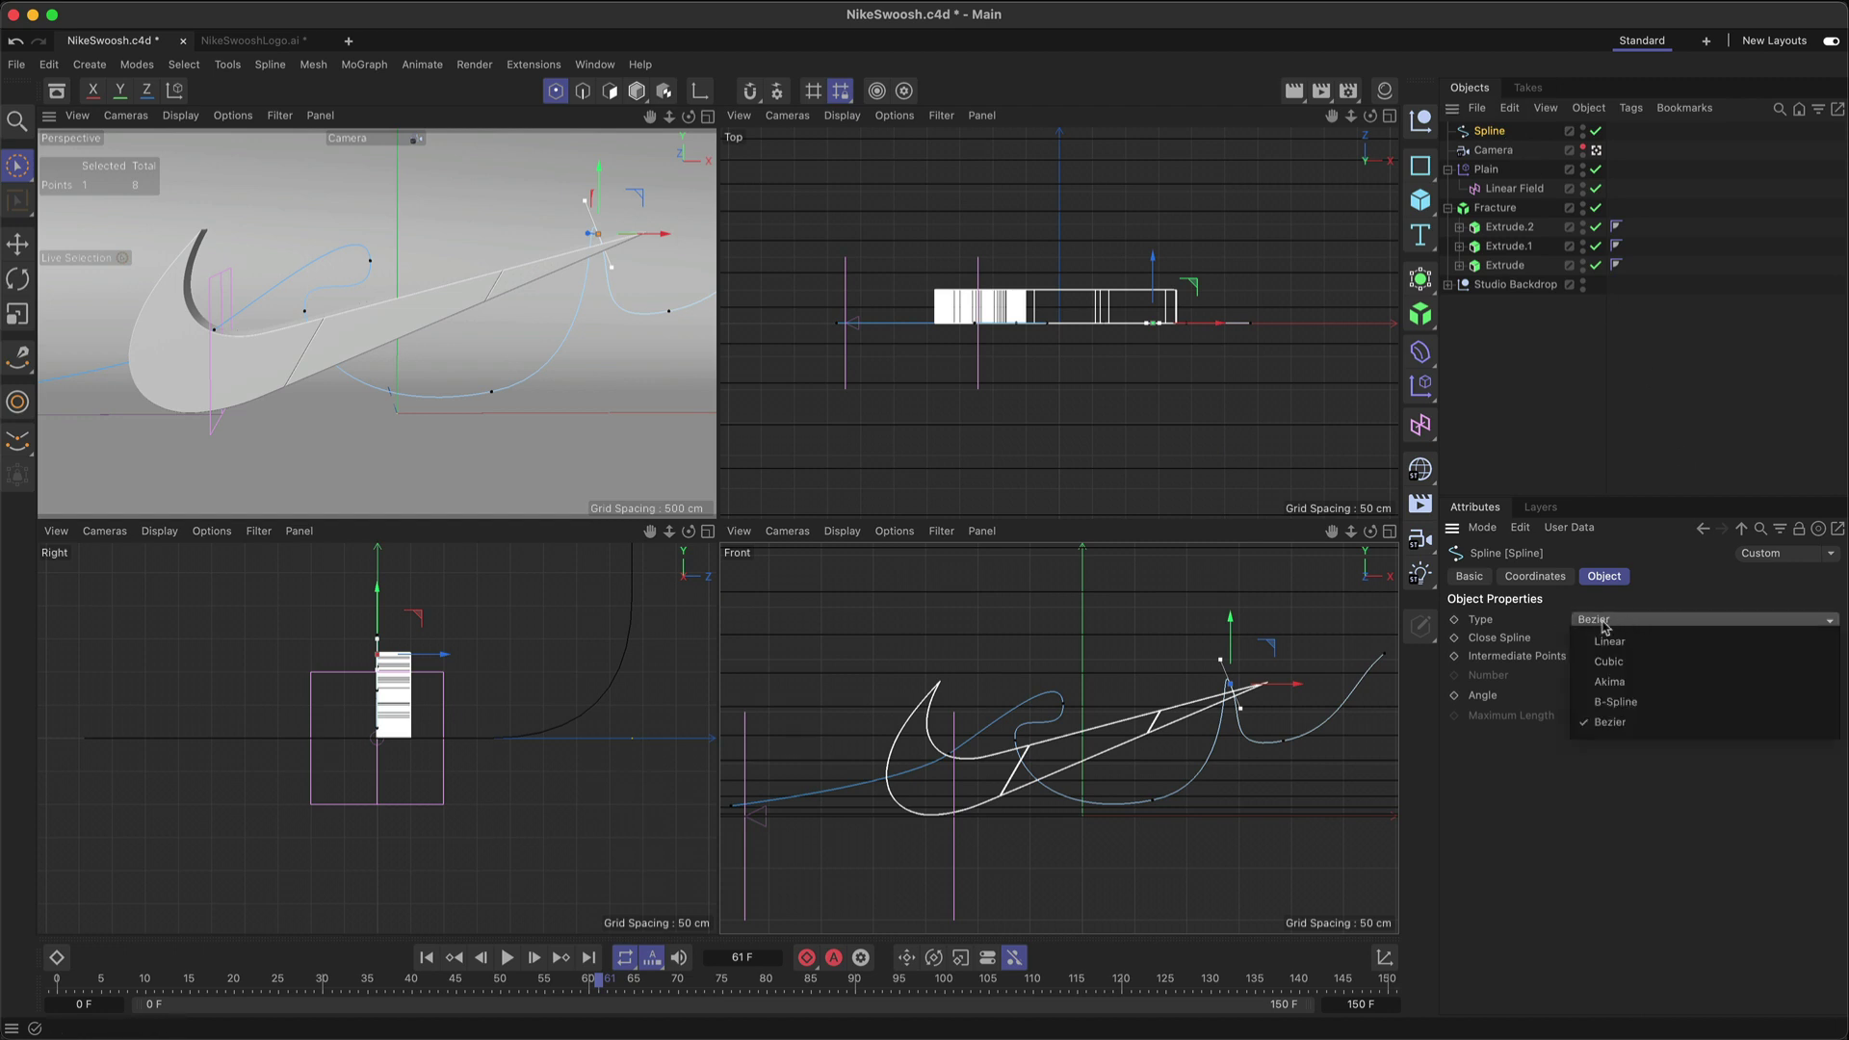
click(1620, 702)
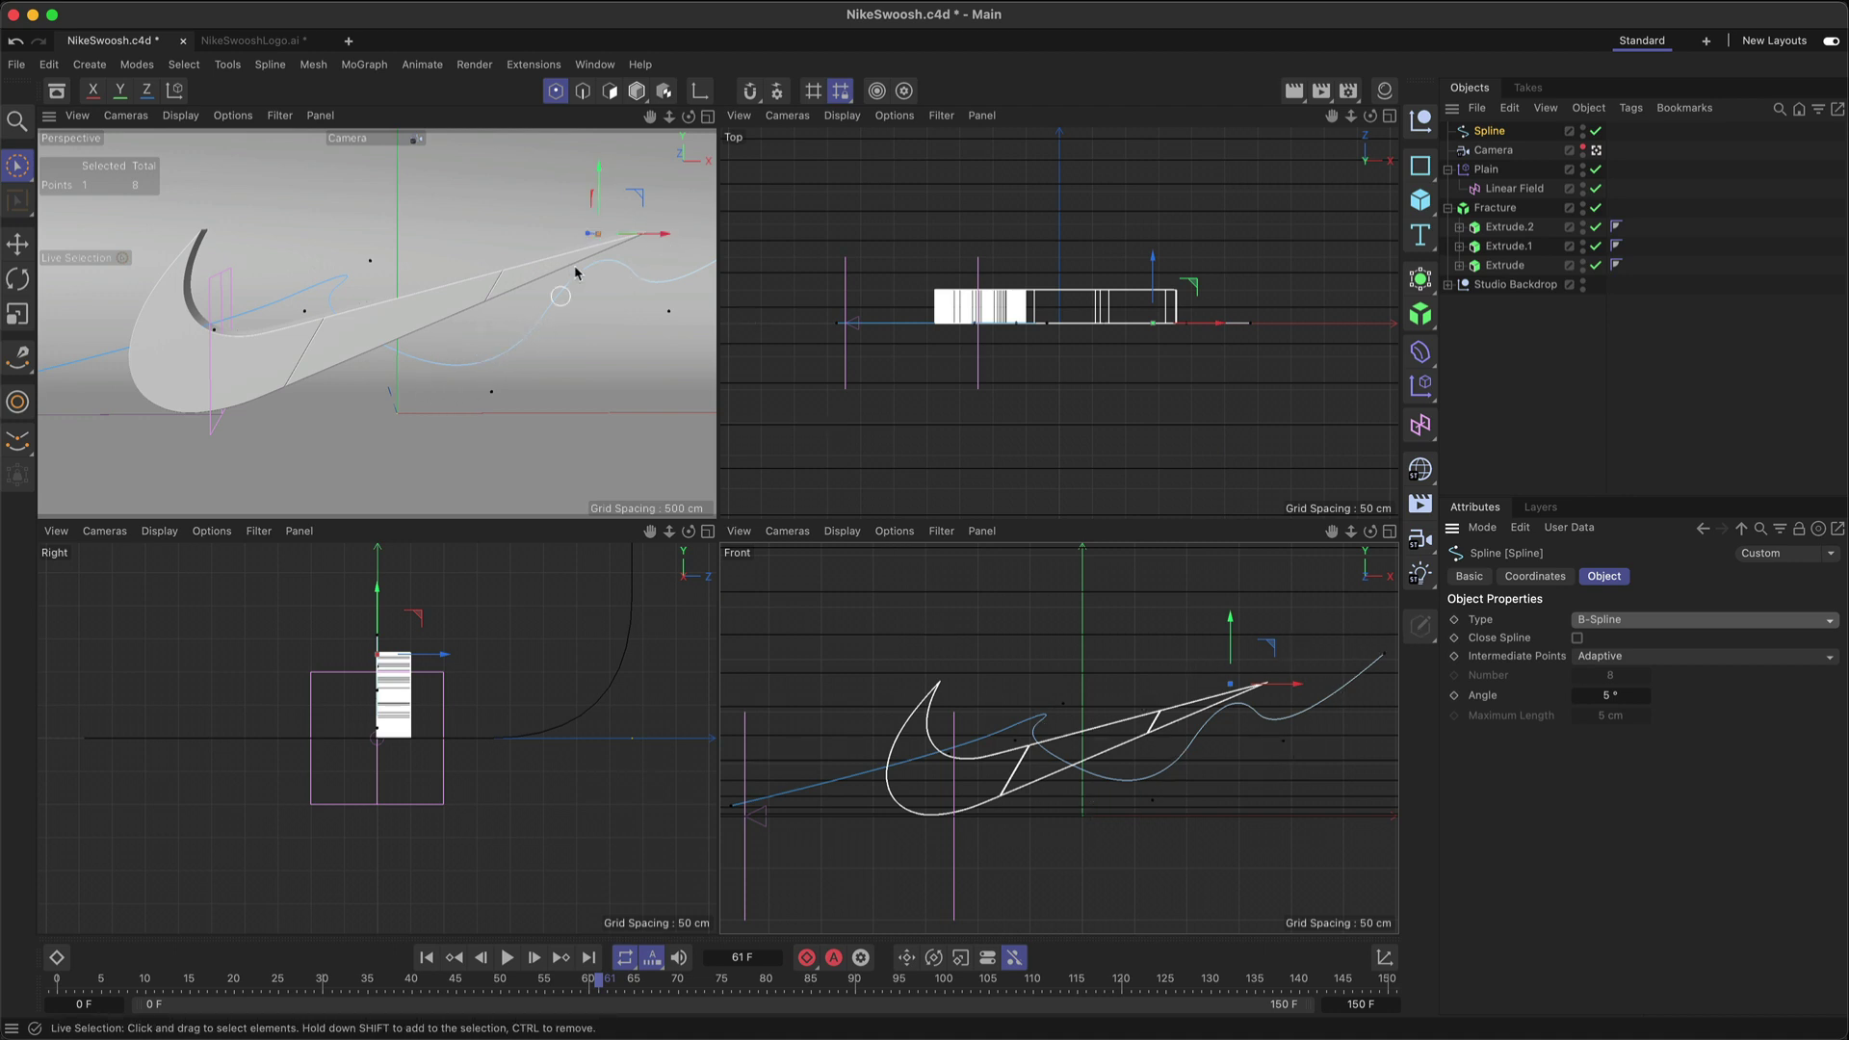
click(1250, 322)
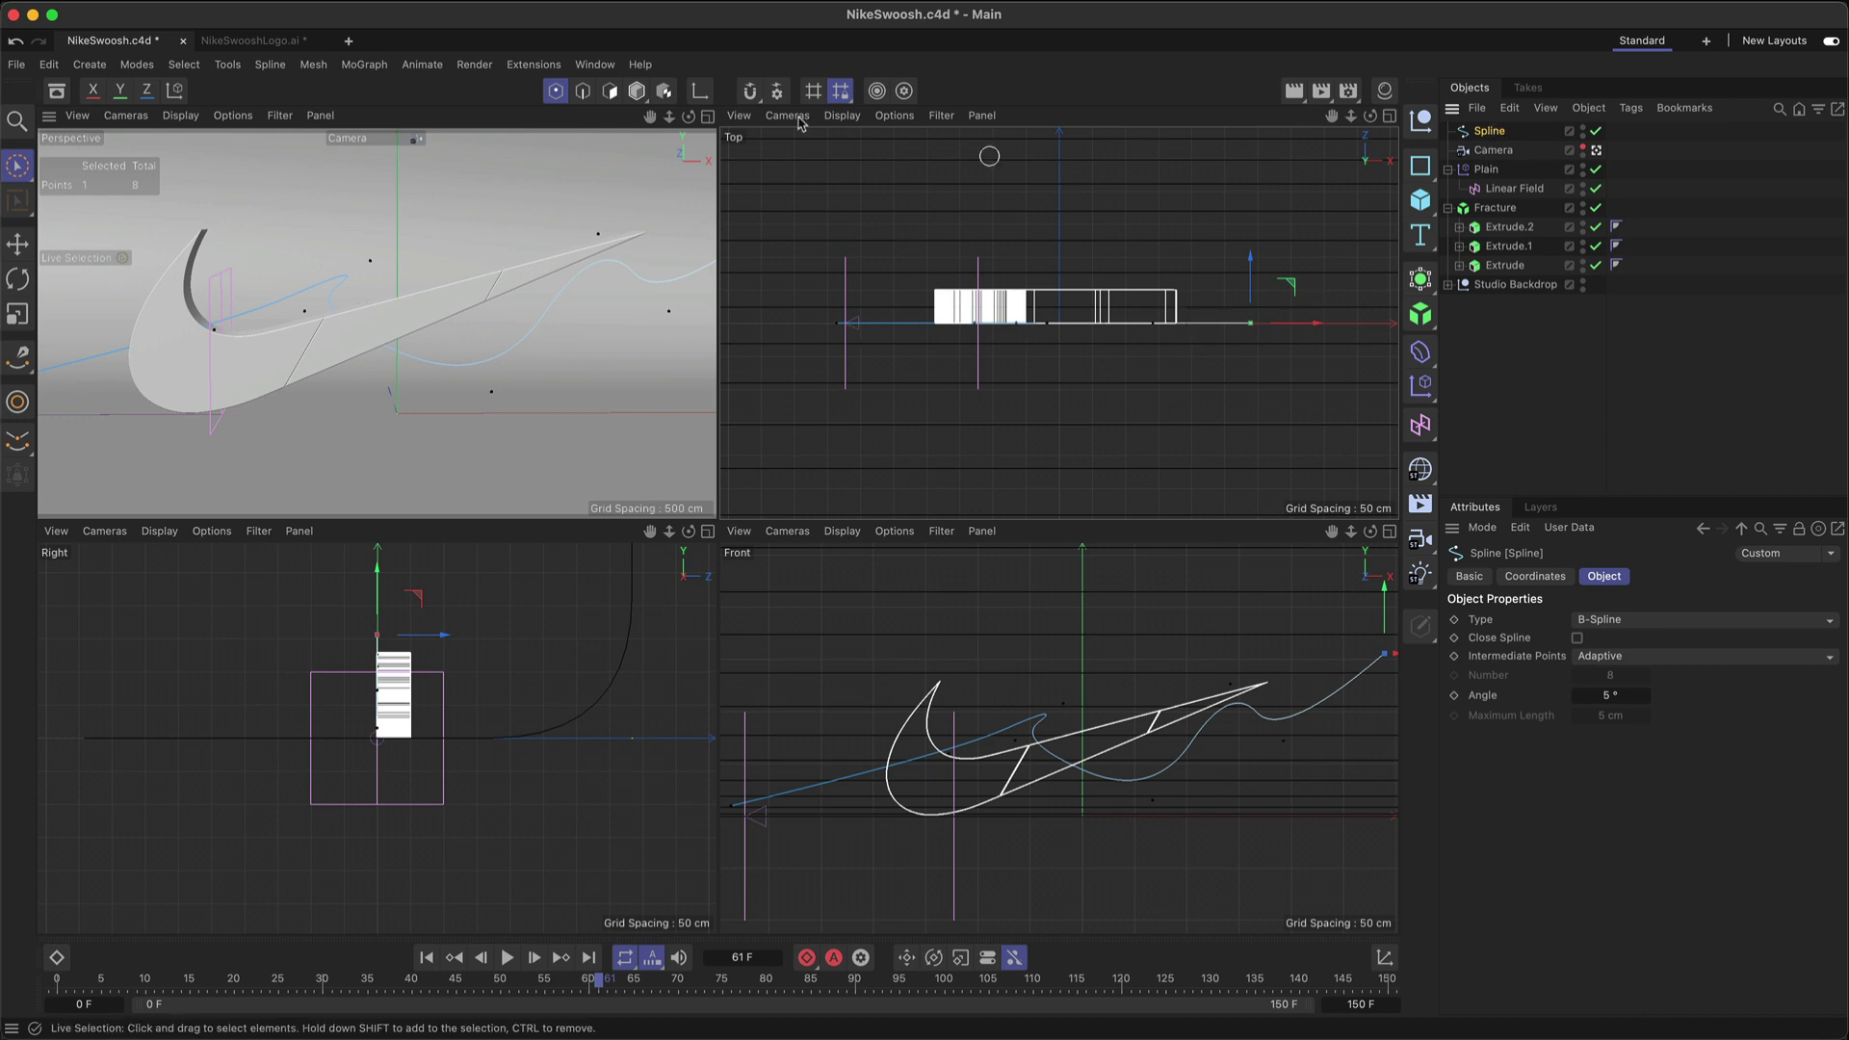
Step: Move the shoelace spline 25 cm along Z, then raise and push back its right-hand points
click(636, 91)
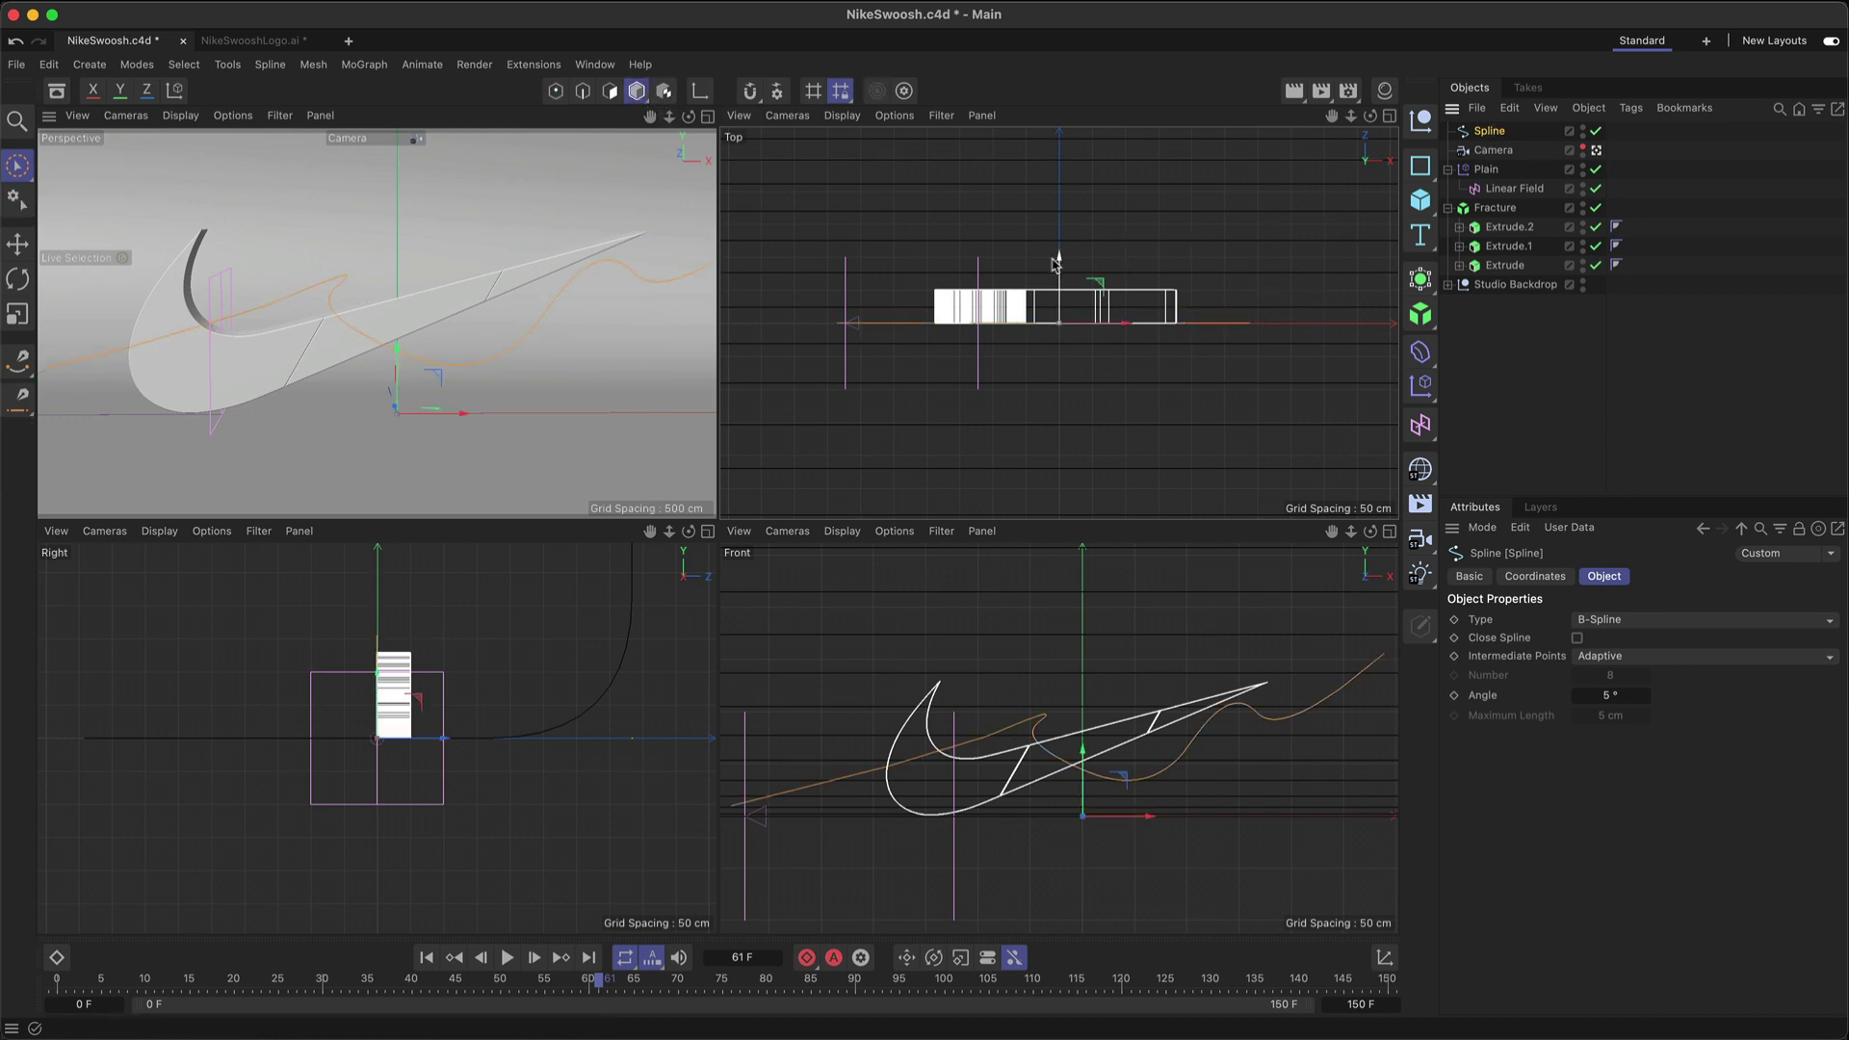
drag(1060, 265, 1060, 248)
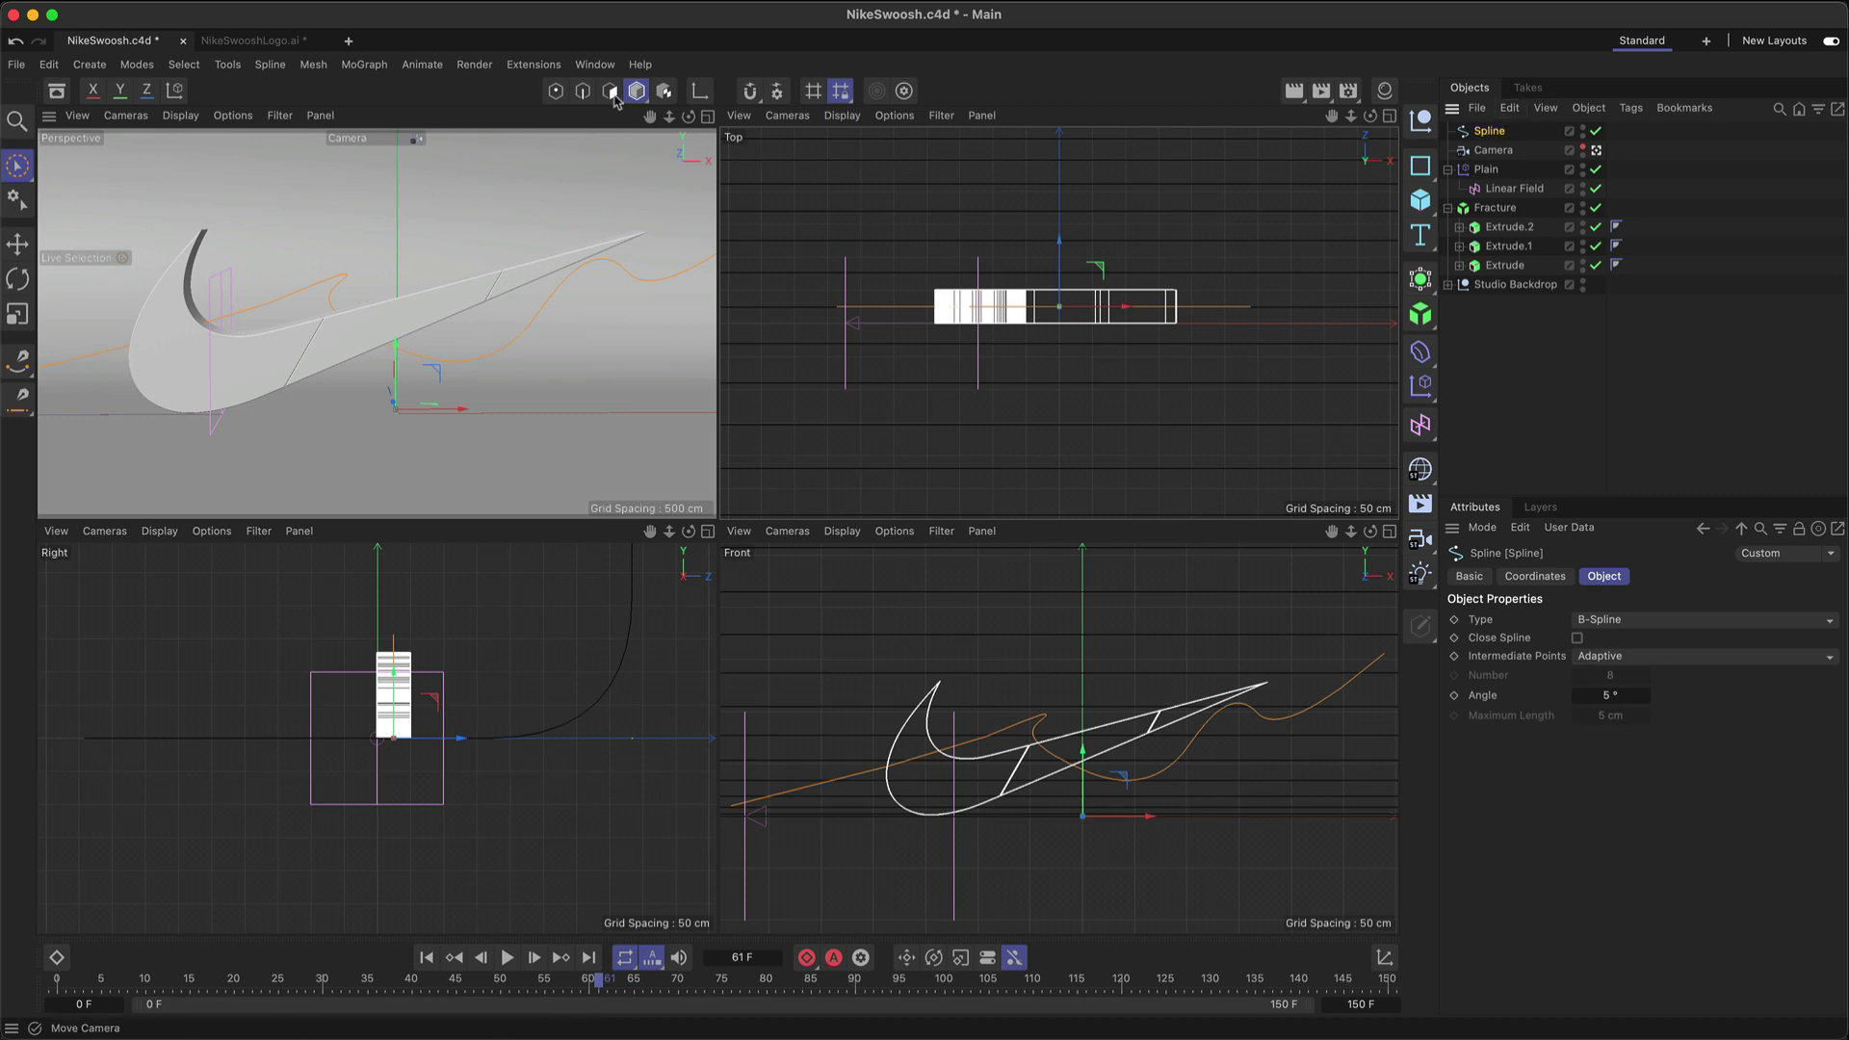
click(556, 91)
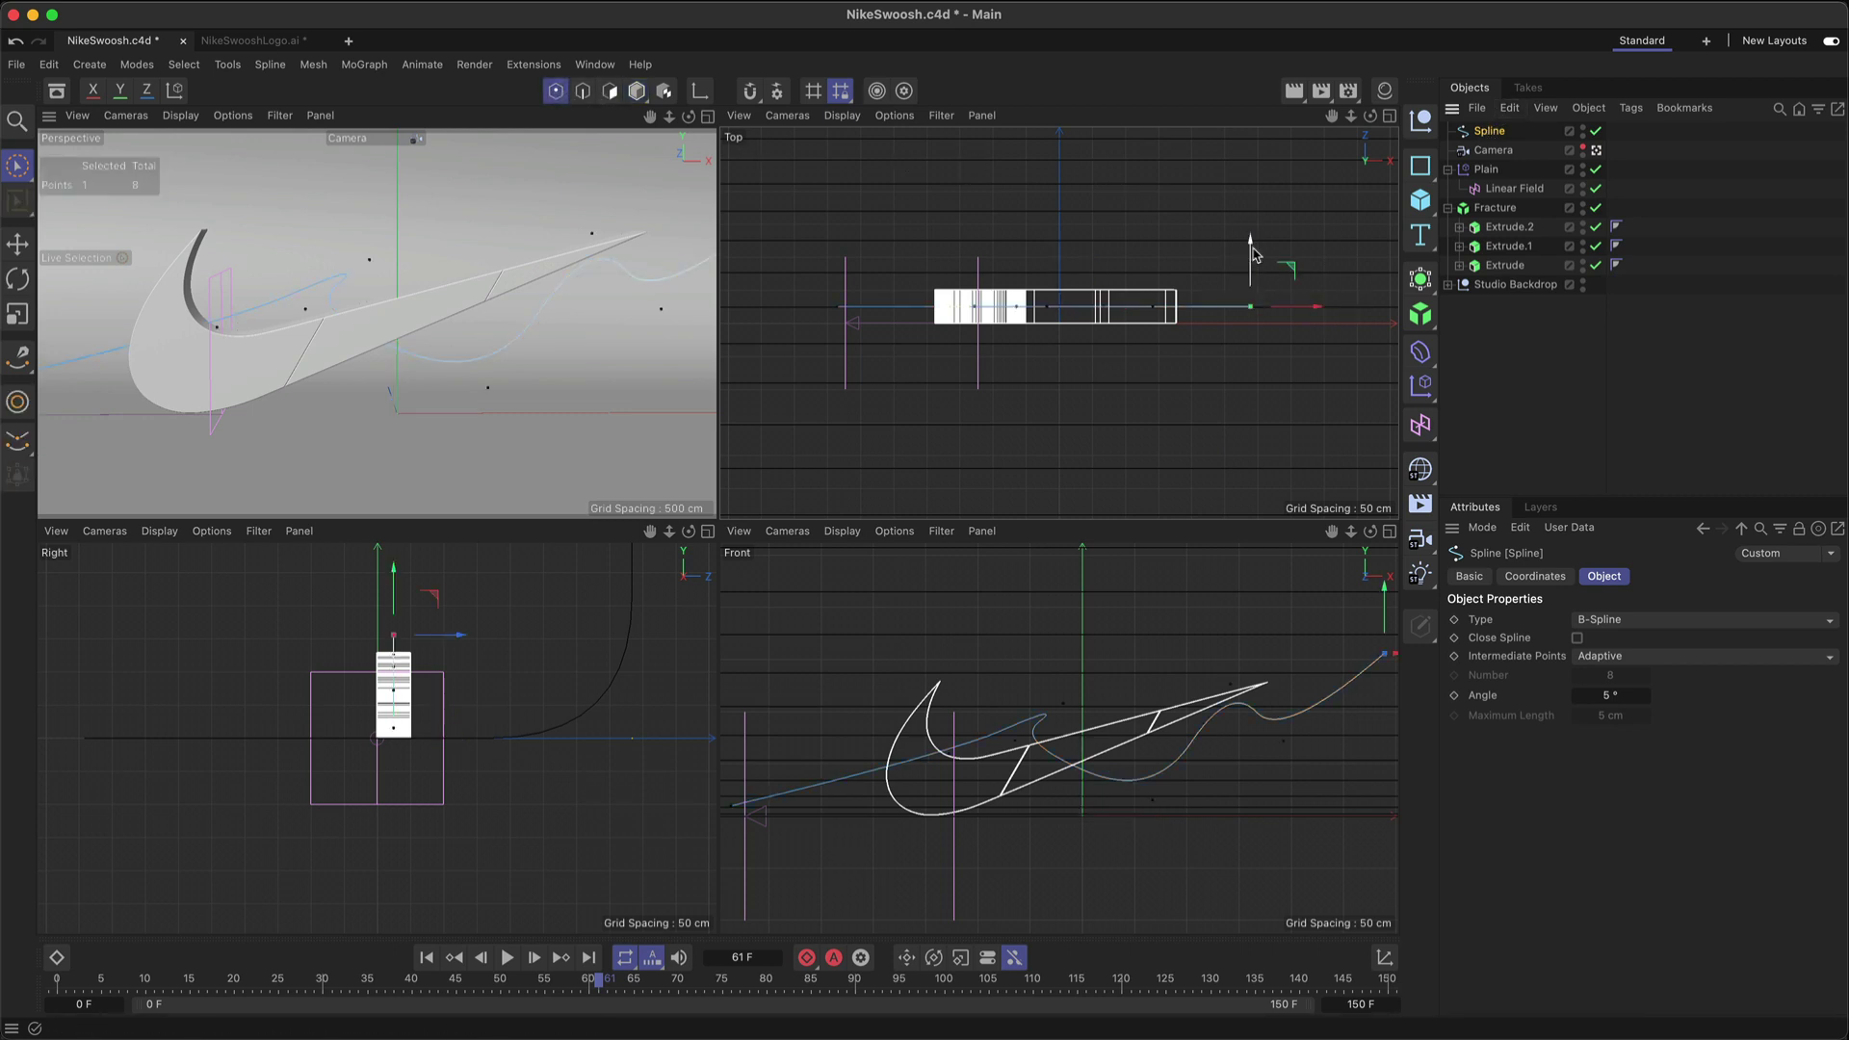
drag(1250, 249, 1184, 192)
click(1186, 306)
click(1159, 316)
mouse_move(1230, 631)
mouse_down()
mouse_move(1231, 576)
mouse_move(1230, 599)
mouse_up()
click(1156, 775)
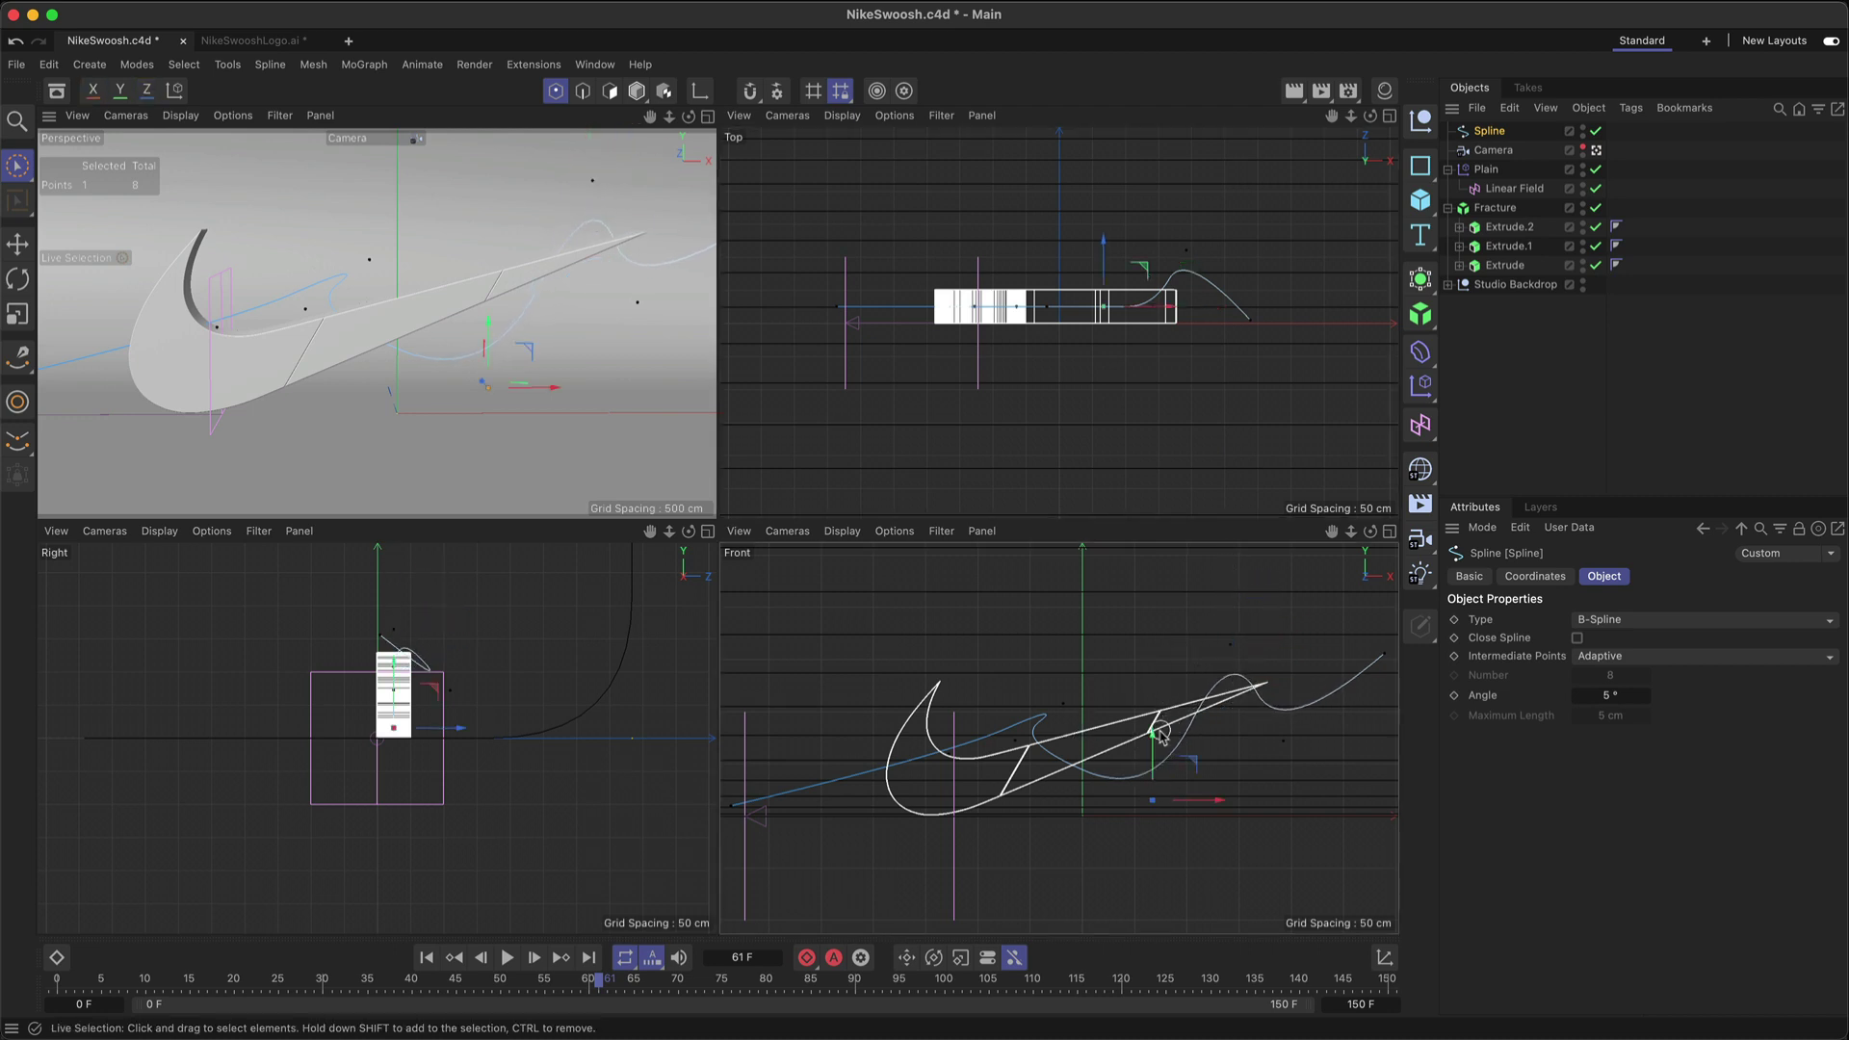
drag(1156, 776, 1165, 764)
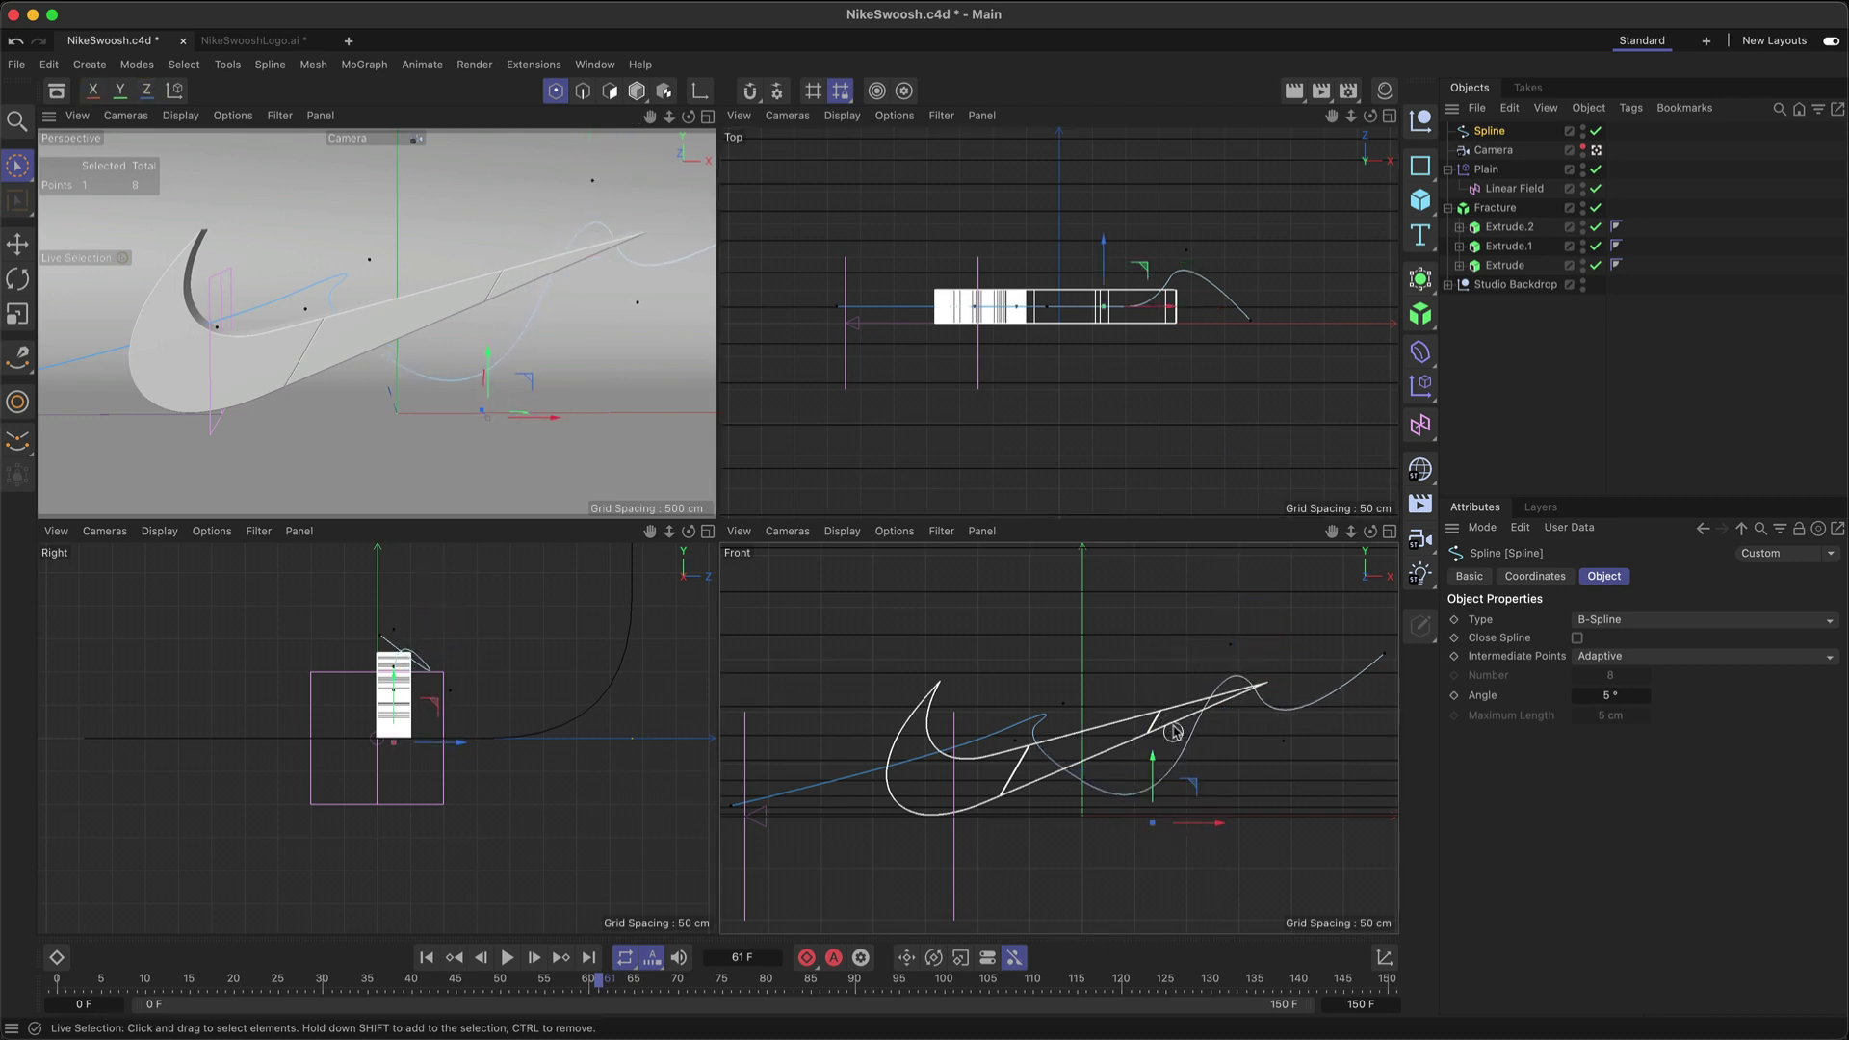
drag(1104, 243, 1105, 290)
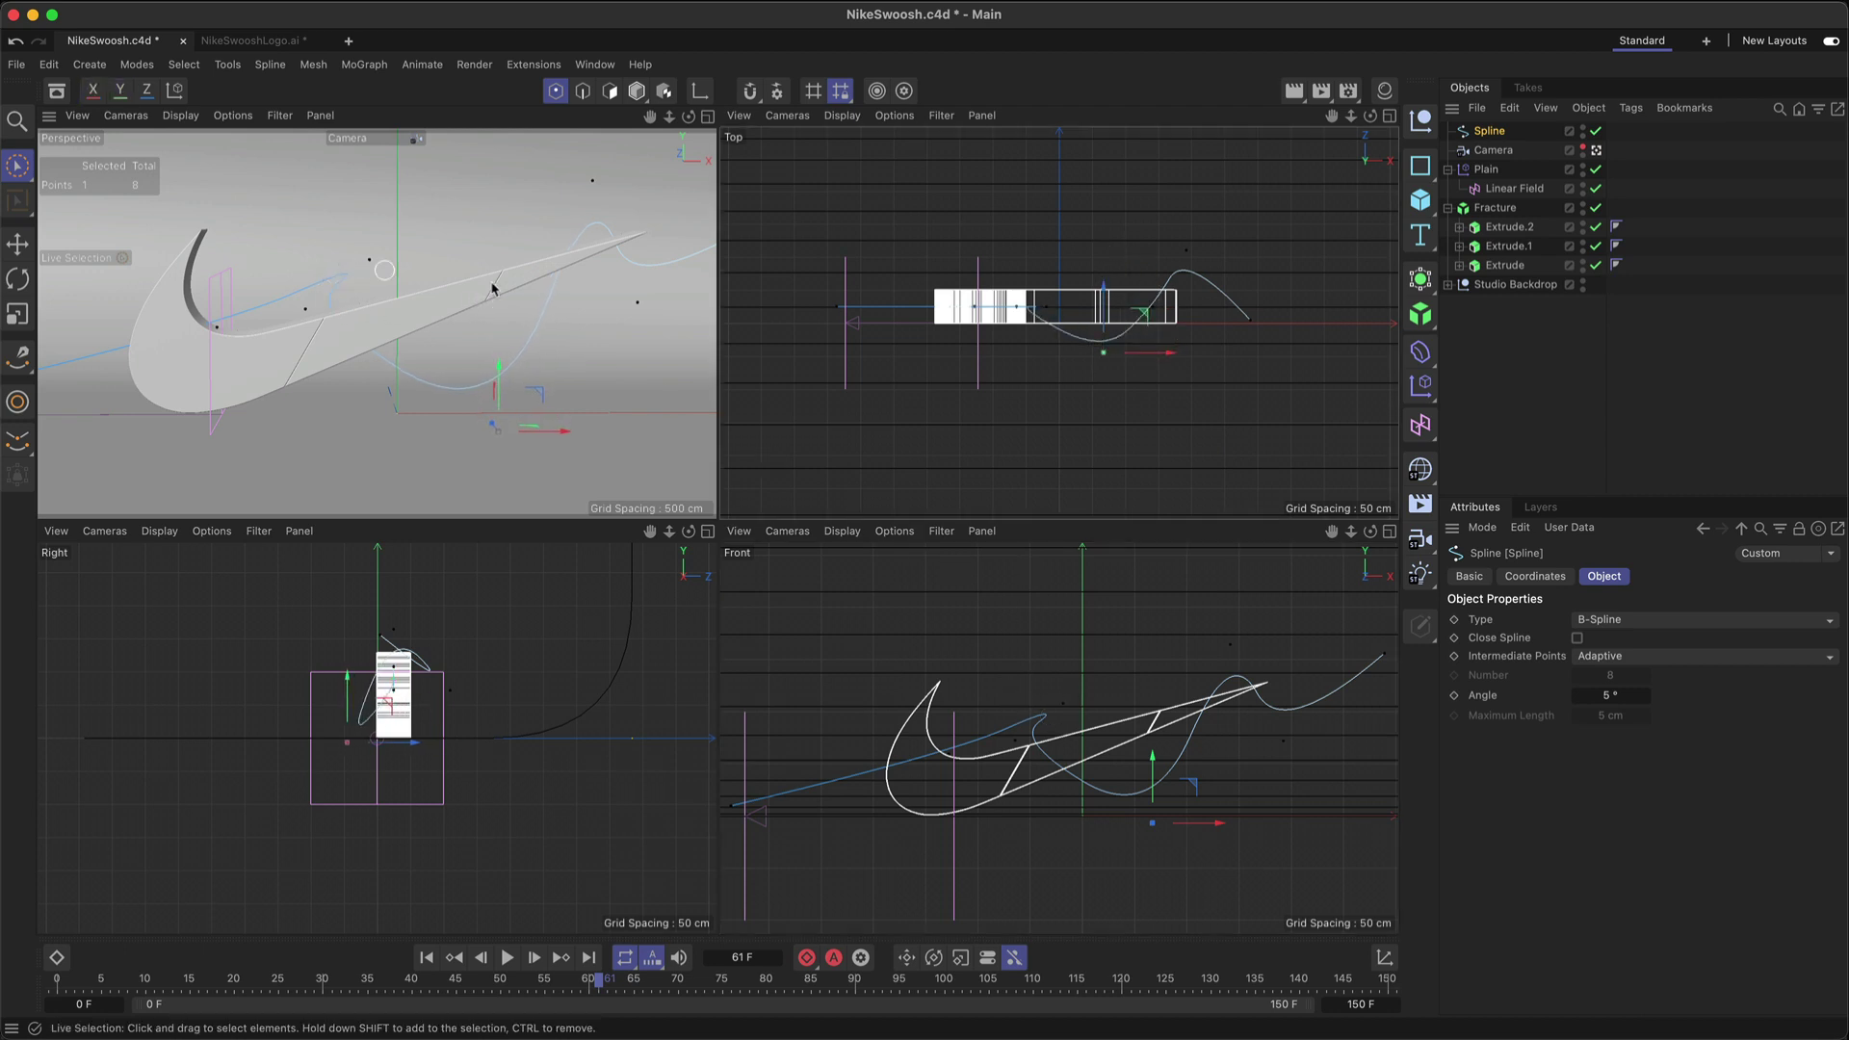
Step: Reposition the remaining lace points, including the left end, so the curve wraps the swoosh
click(1027, 313)
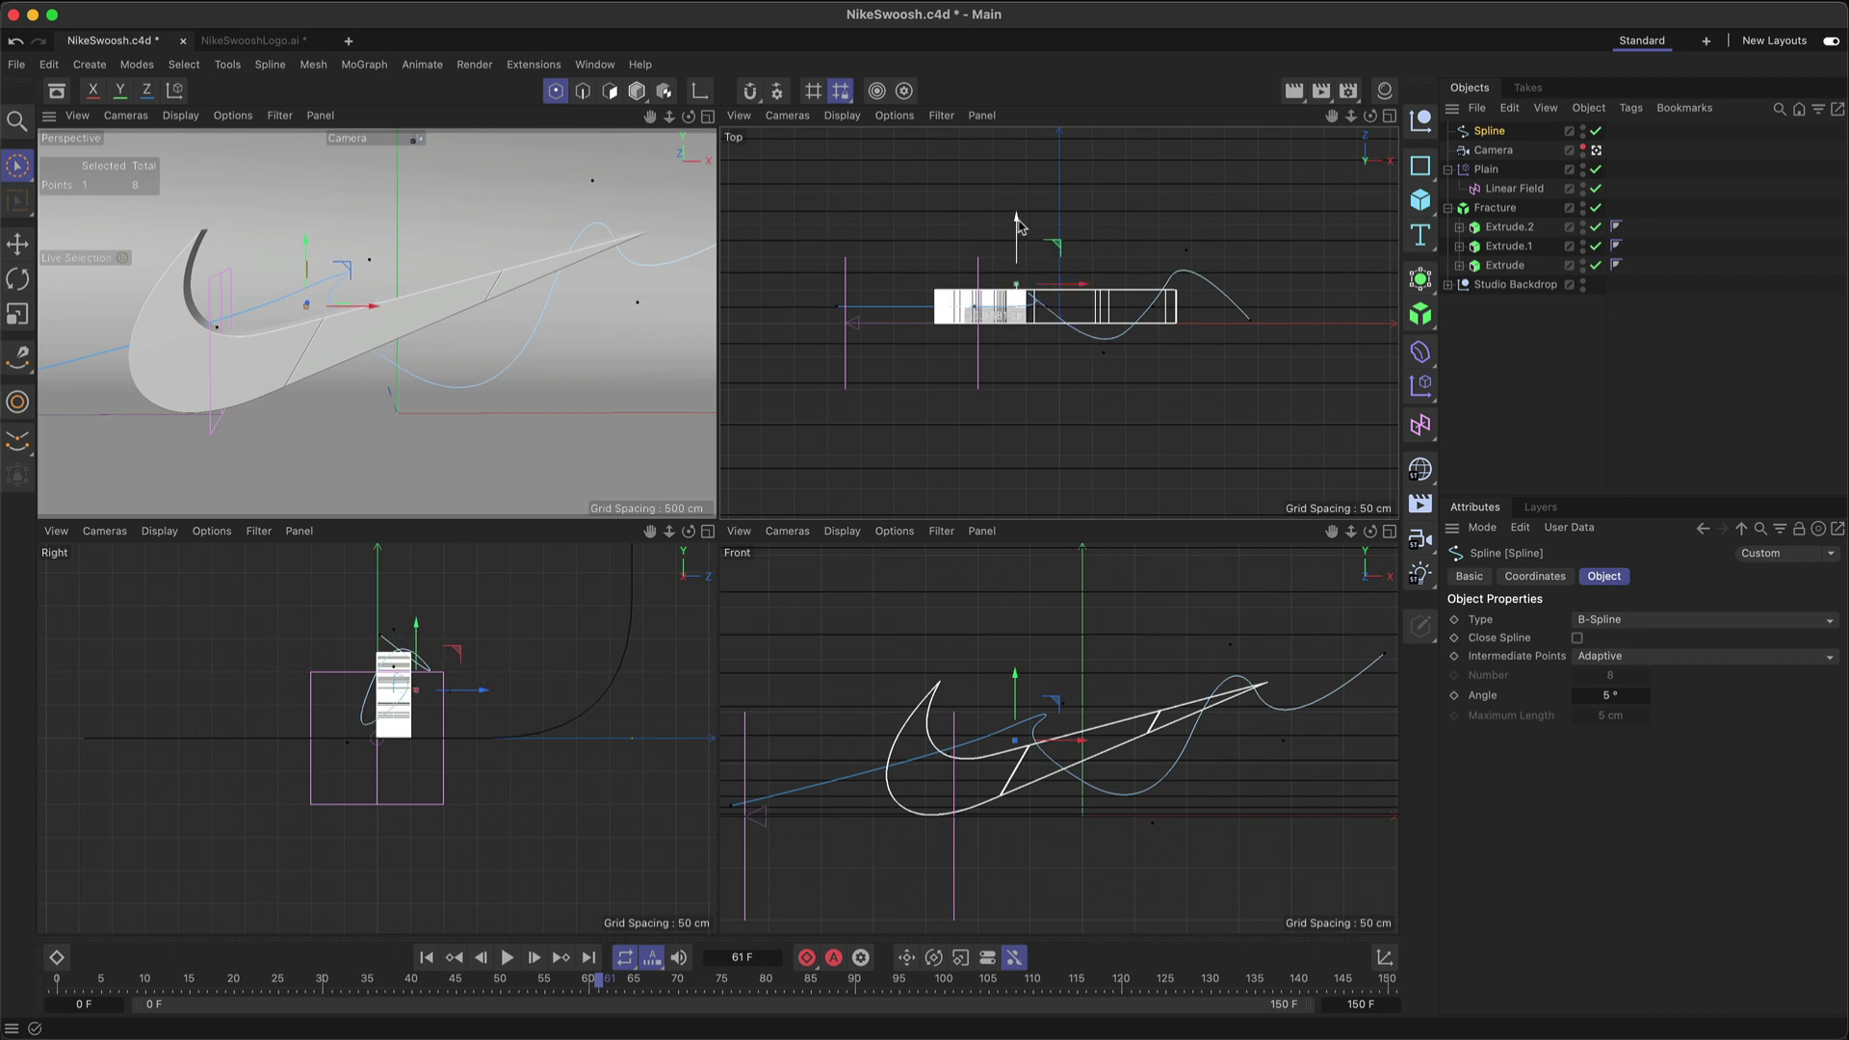
drag(1017, 241, 1085, 205)
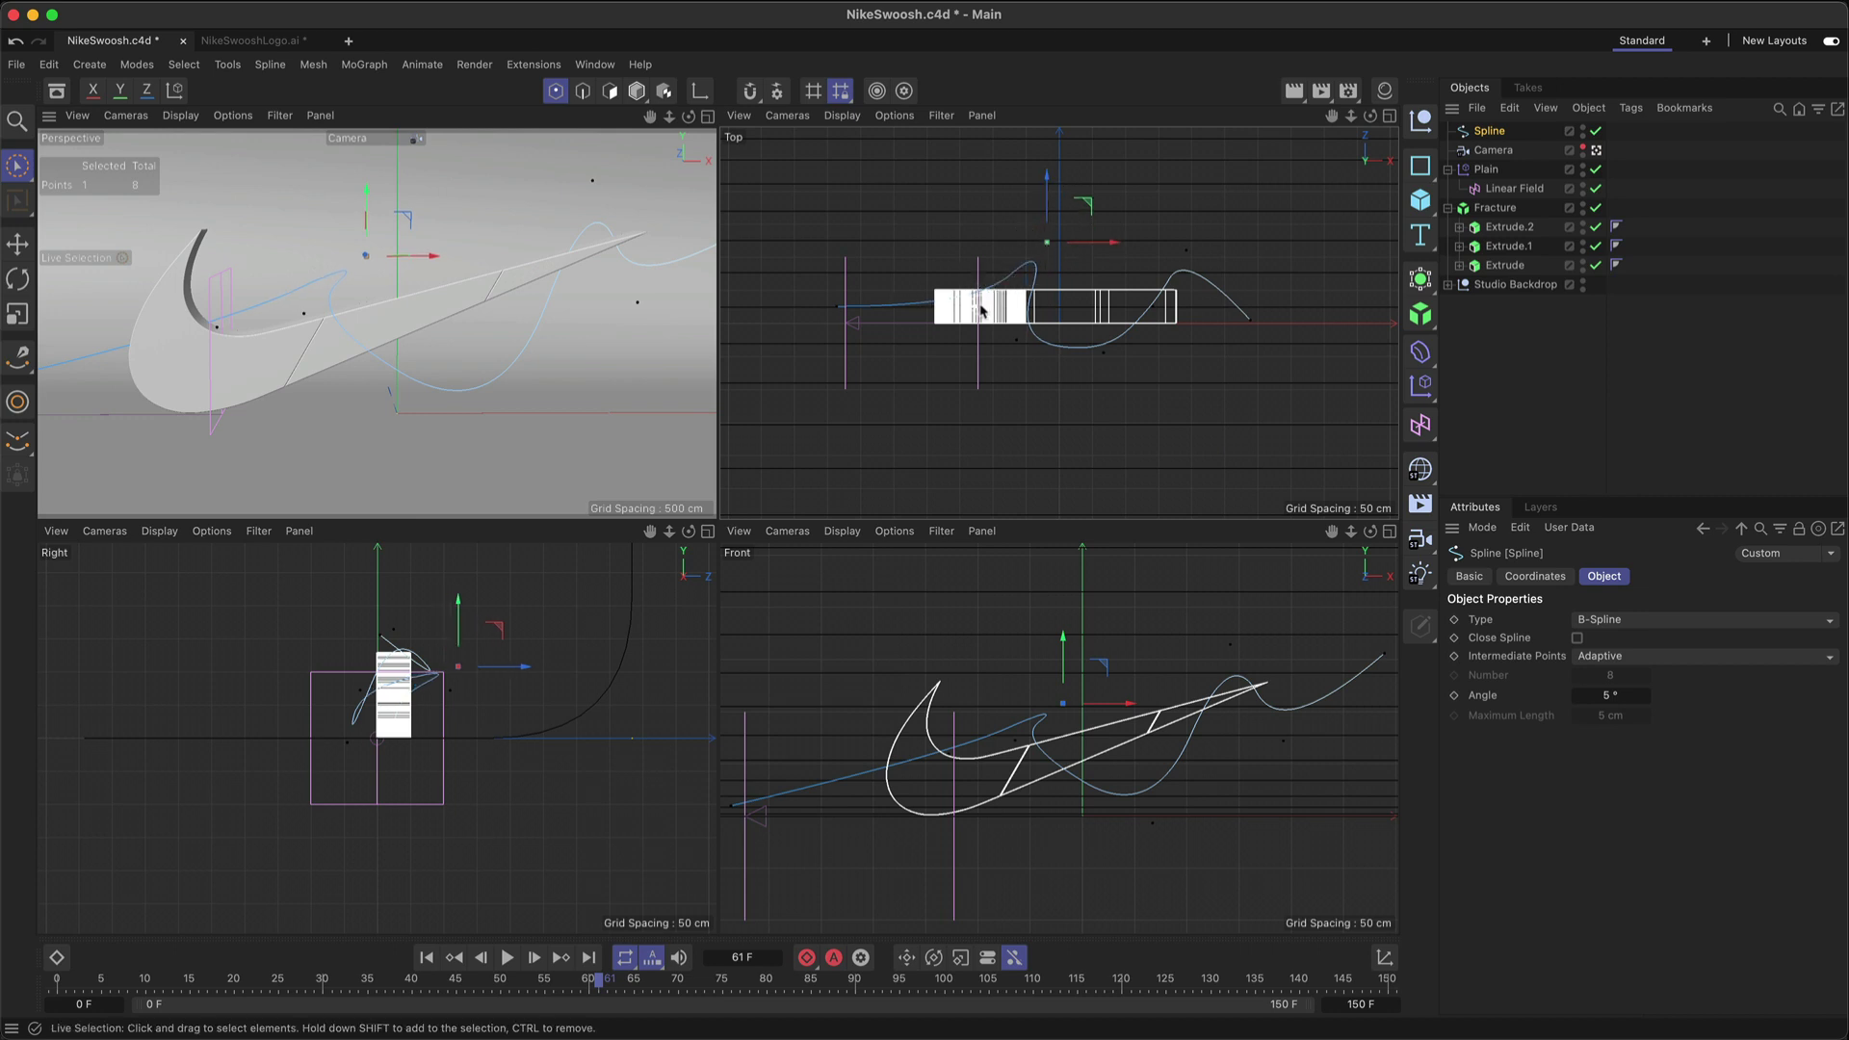
click(836, 306)
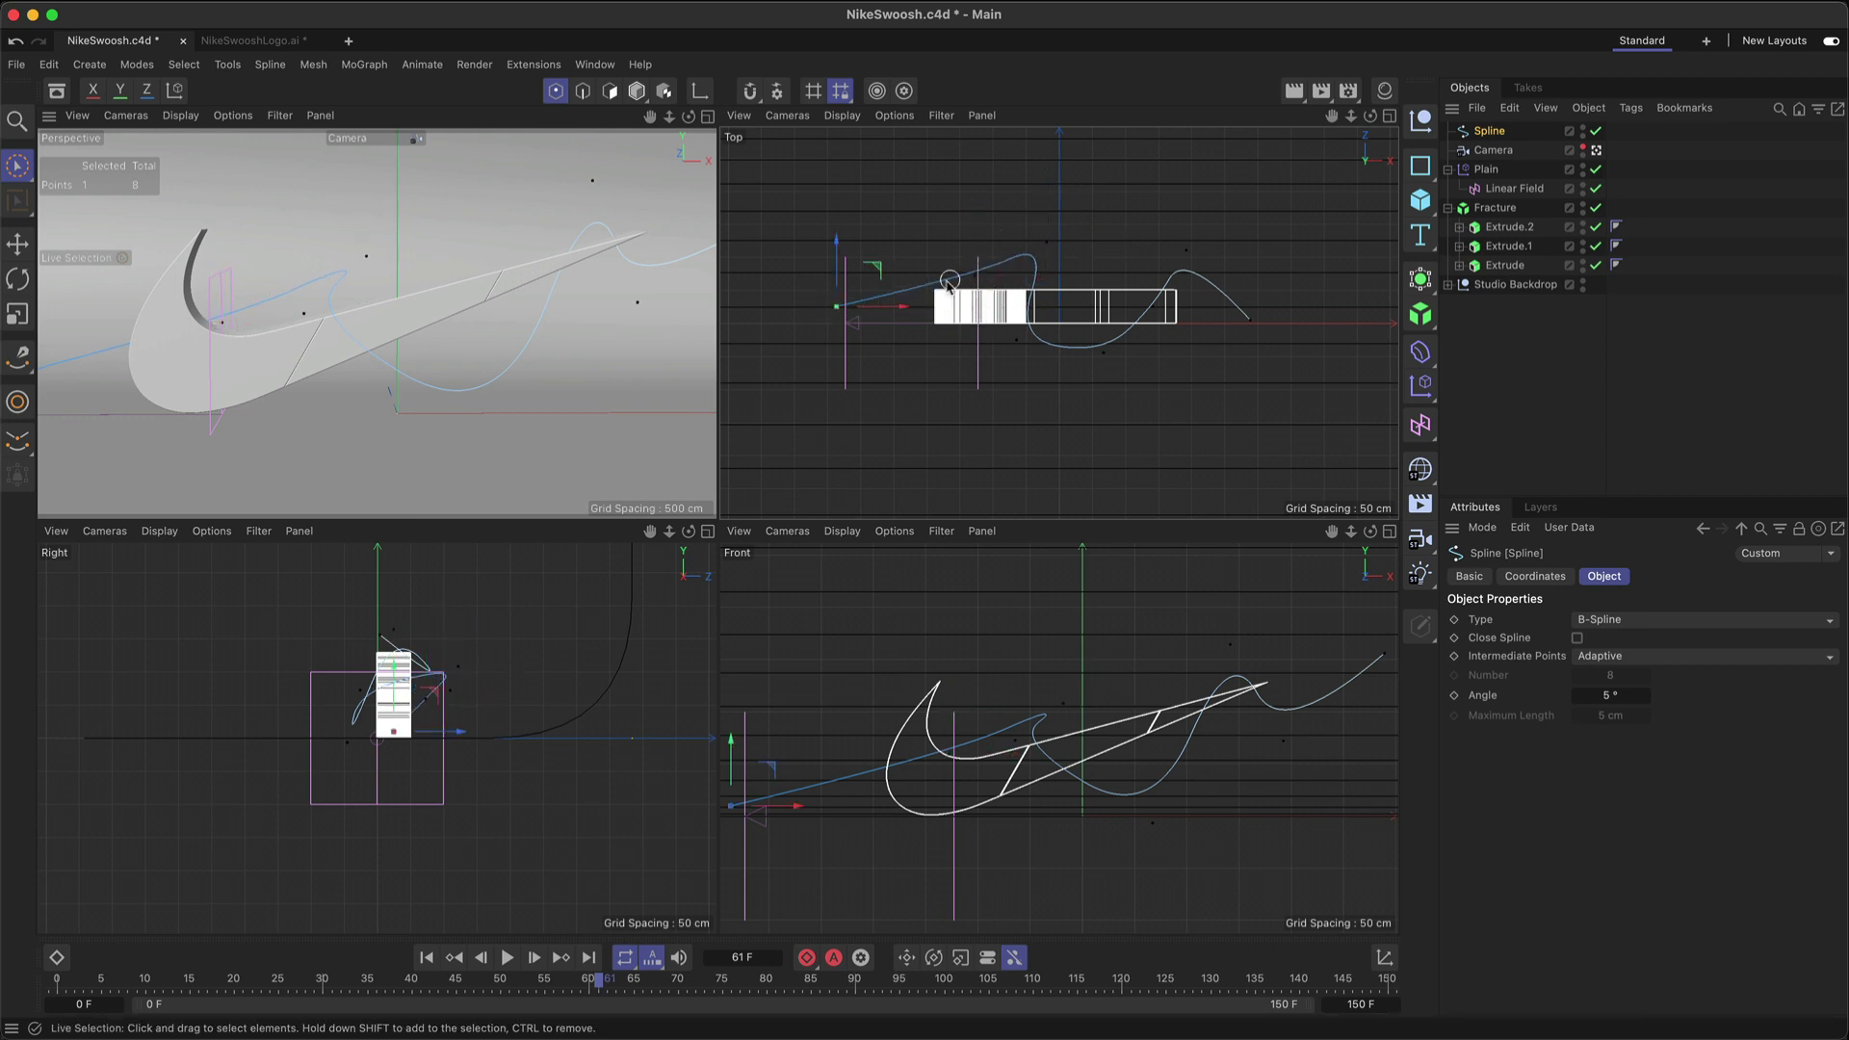
drag(836, 307, 787, 318)
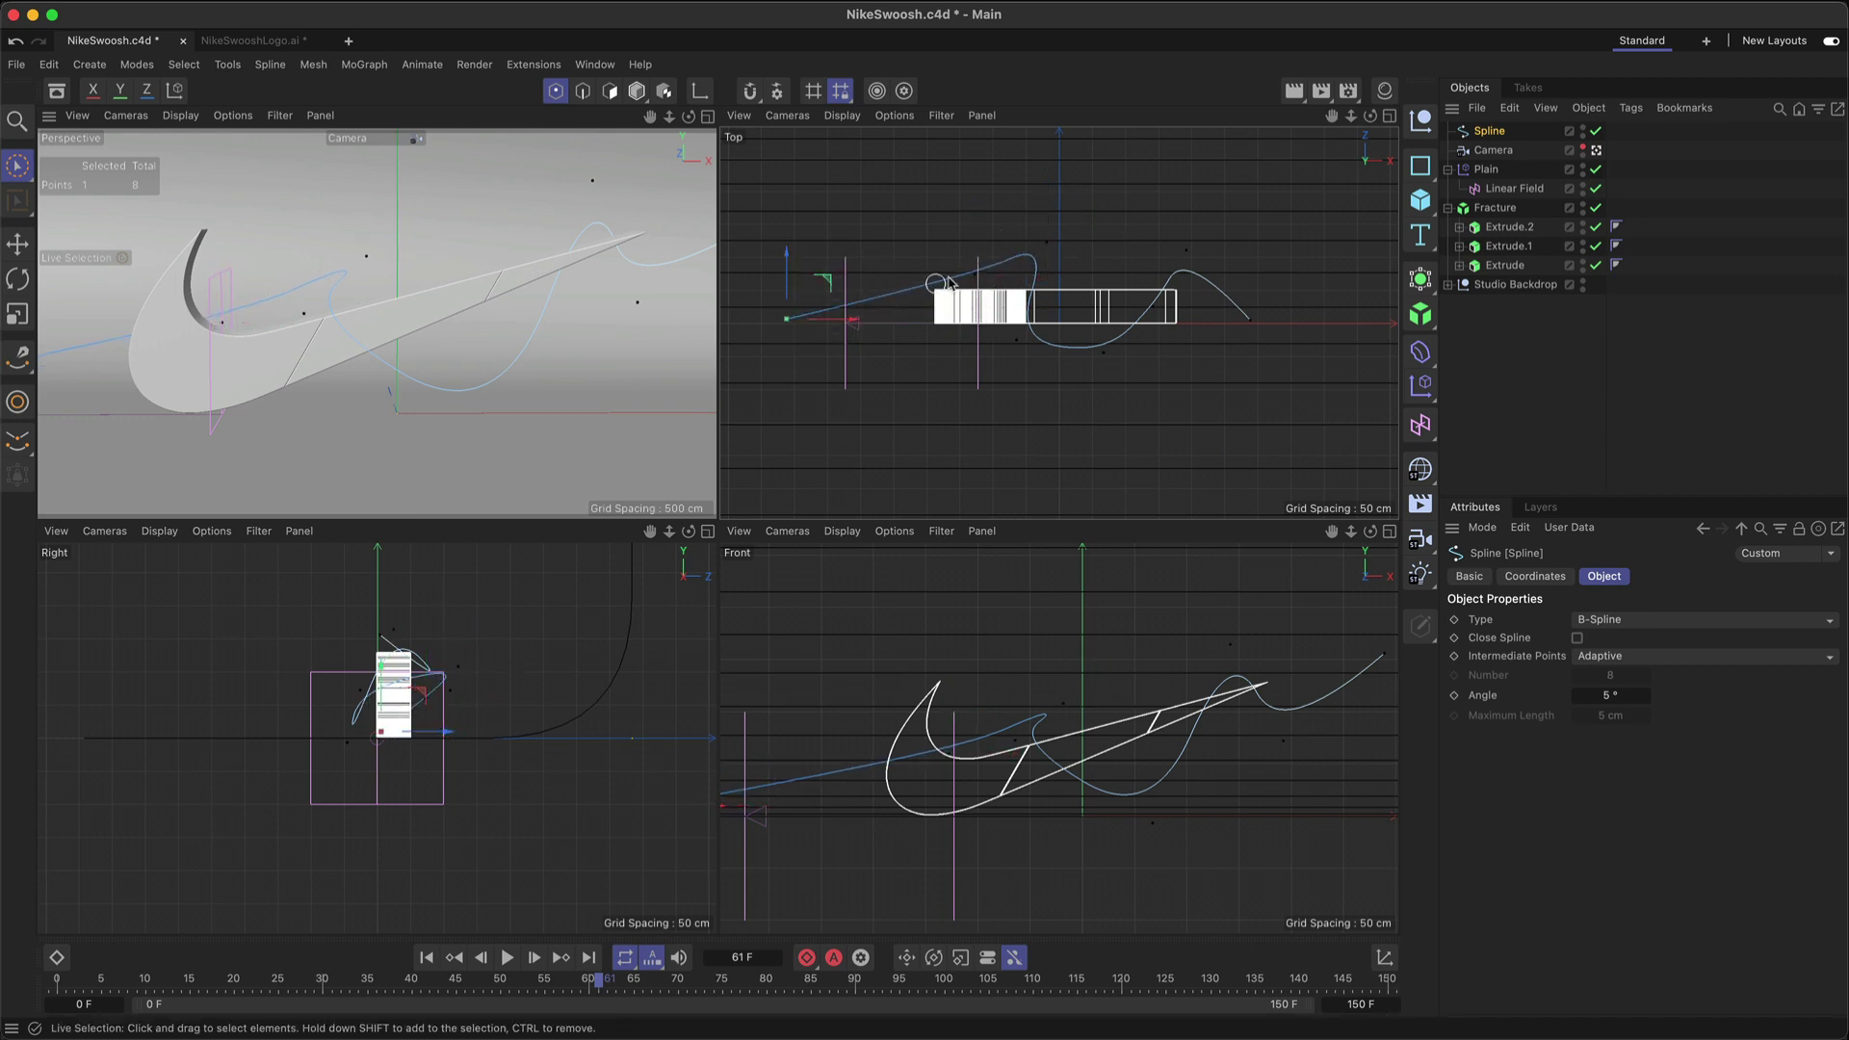
click(1030, 247)
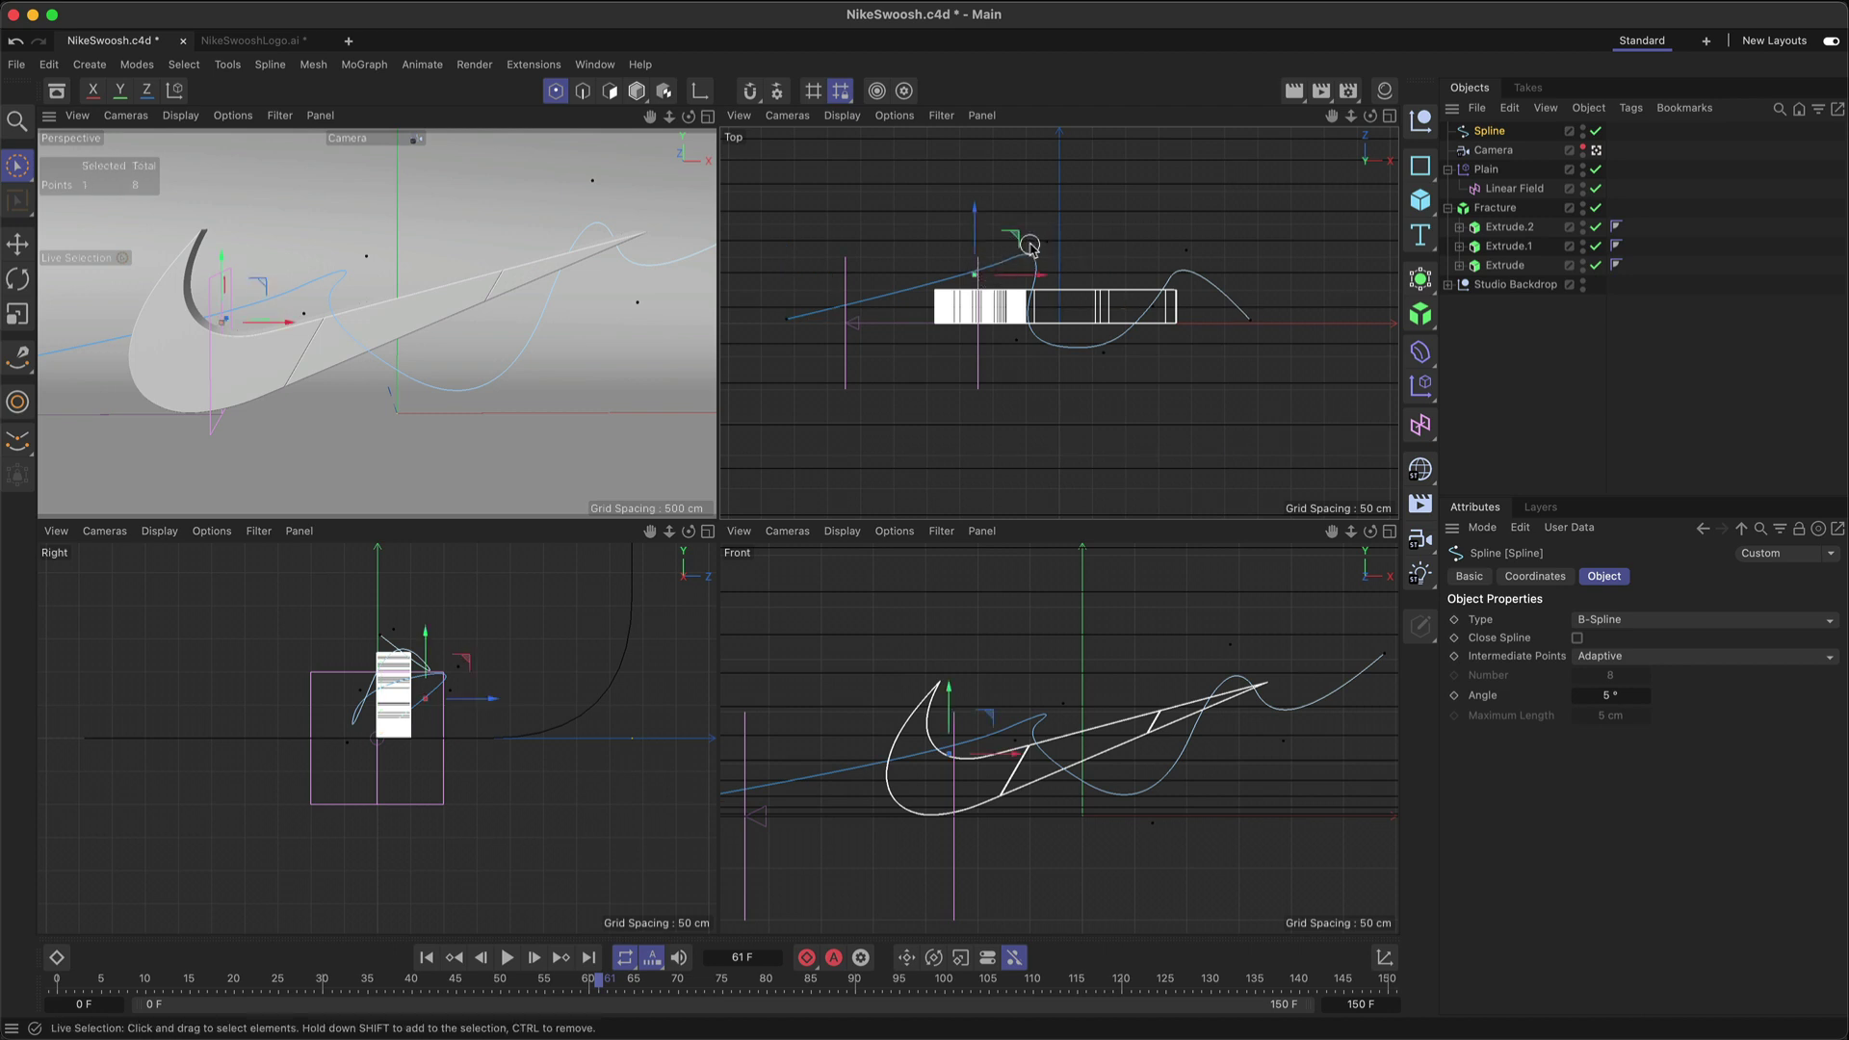
drag(1029, 246, 1042, 237)
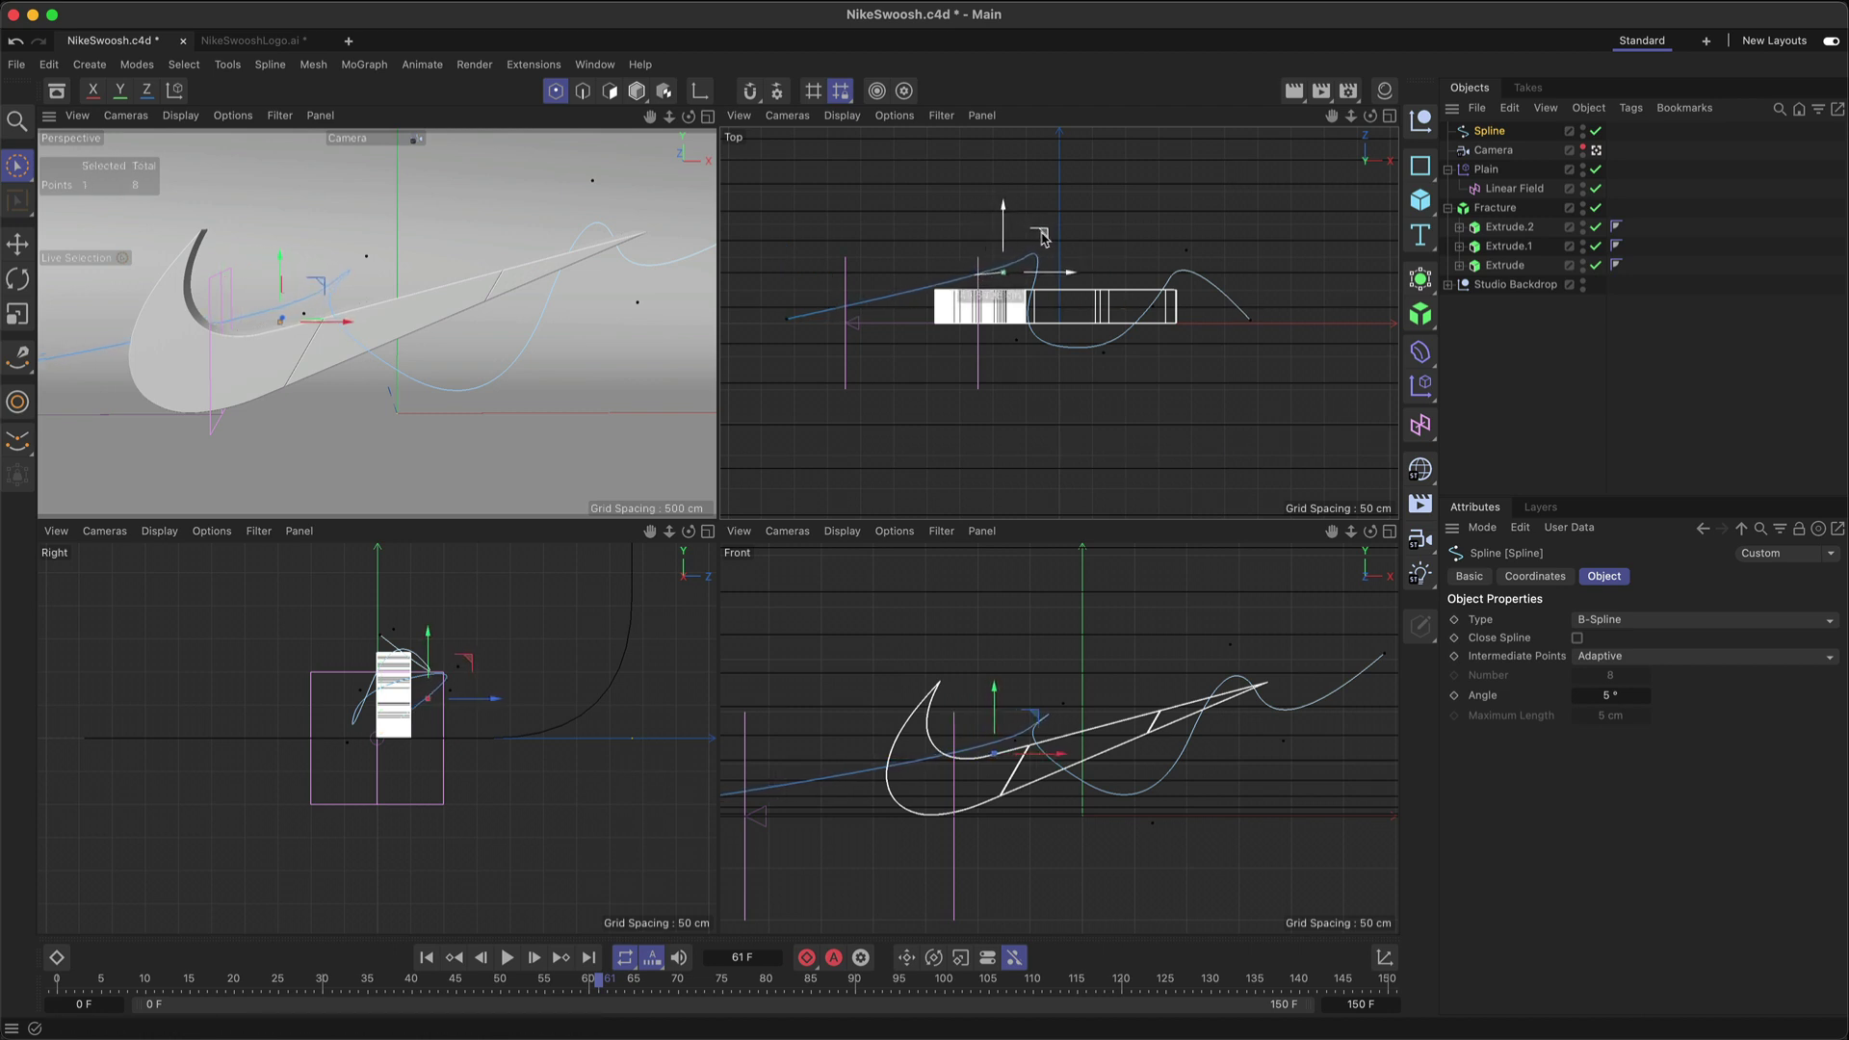
click(367, 256)
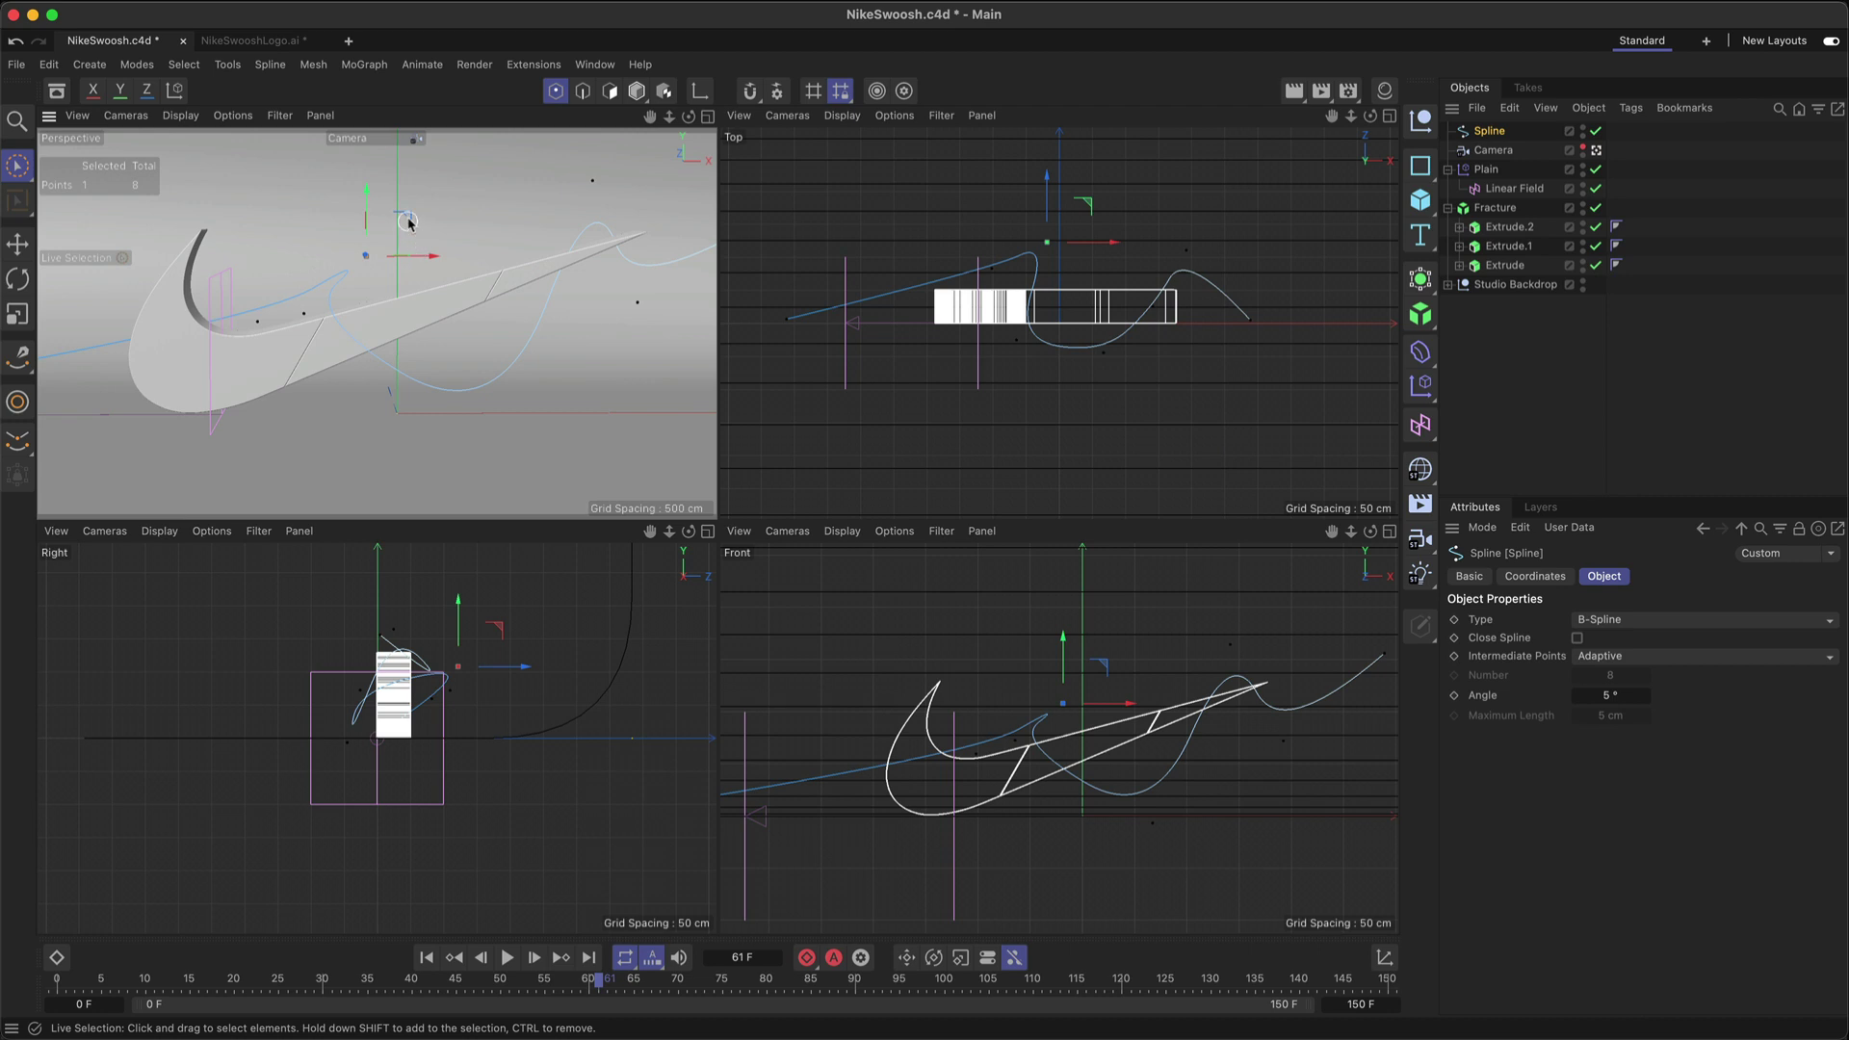
drag(408, 222, 463, 224)
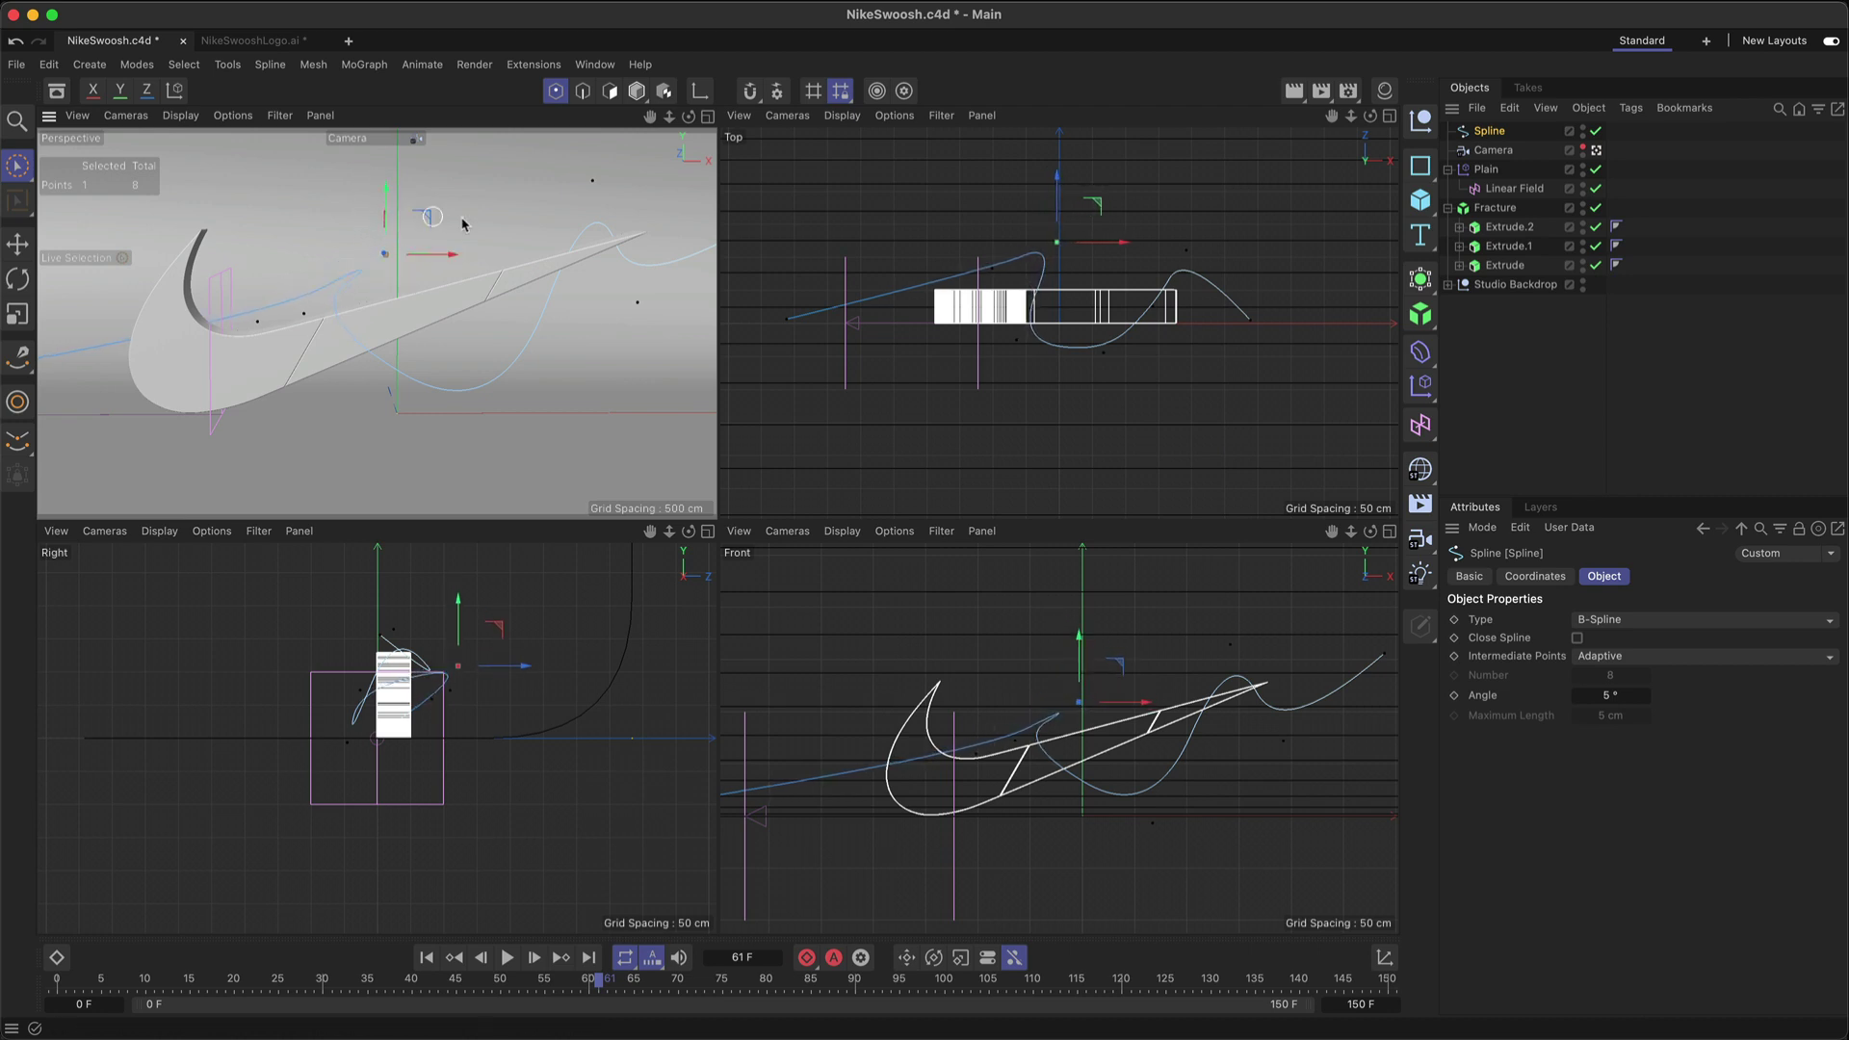
click(995, 268)
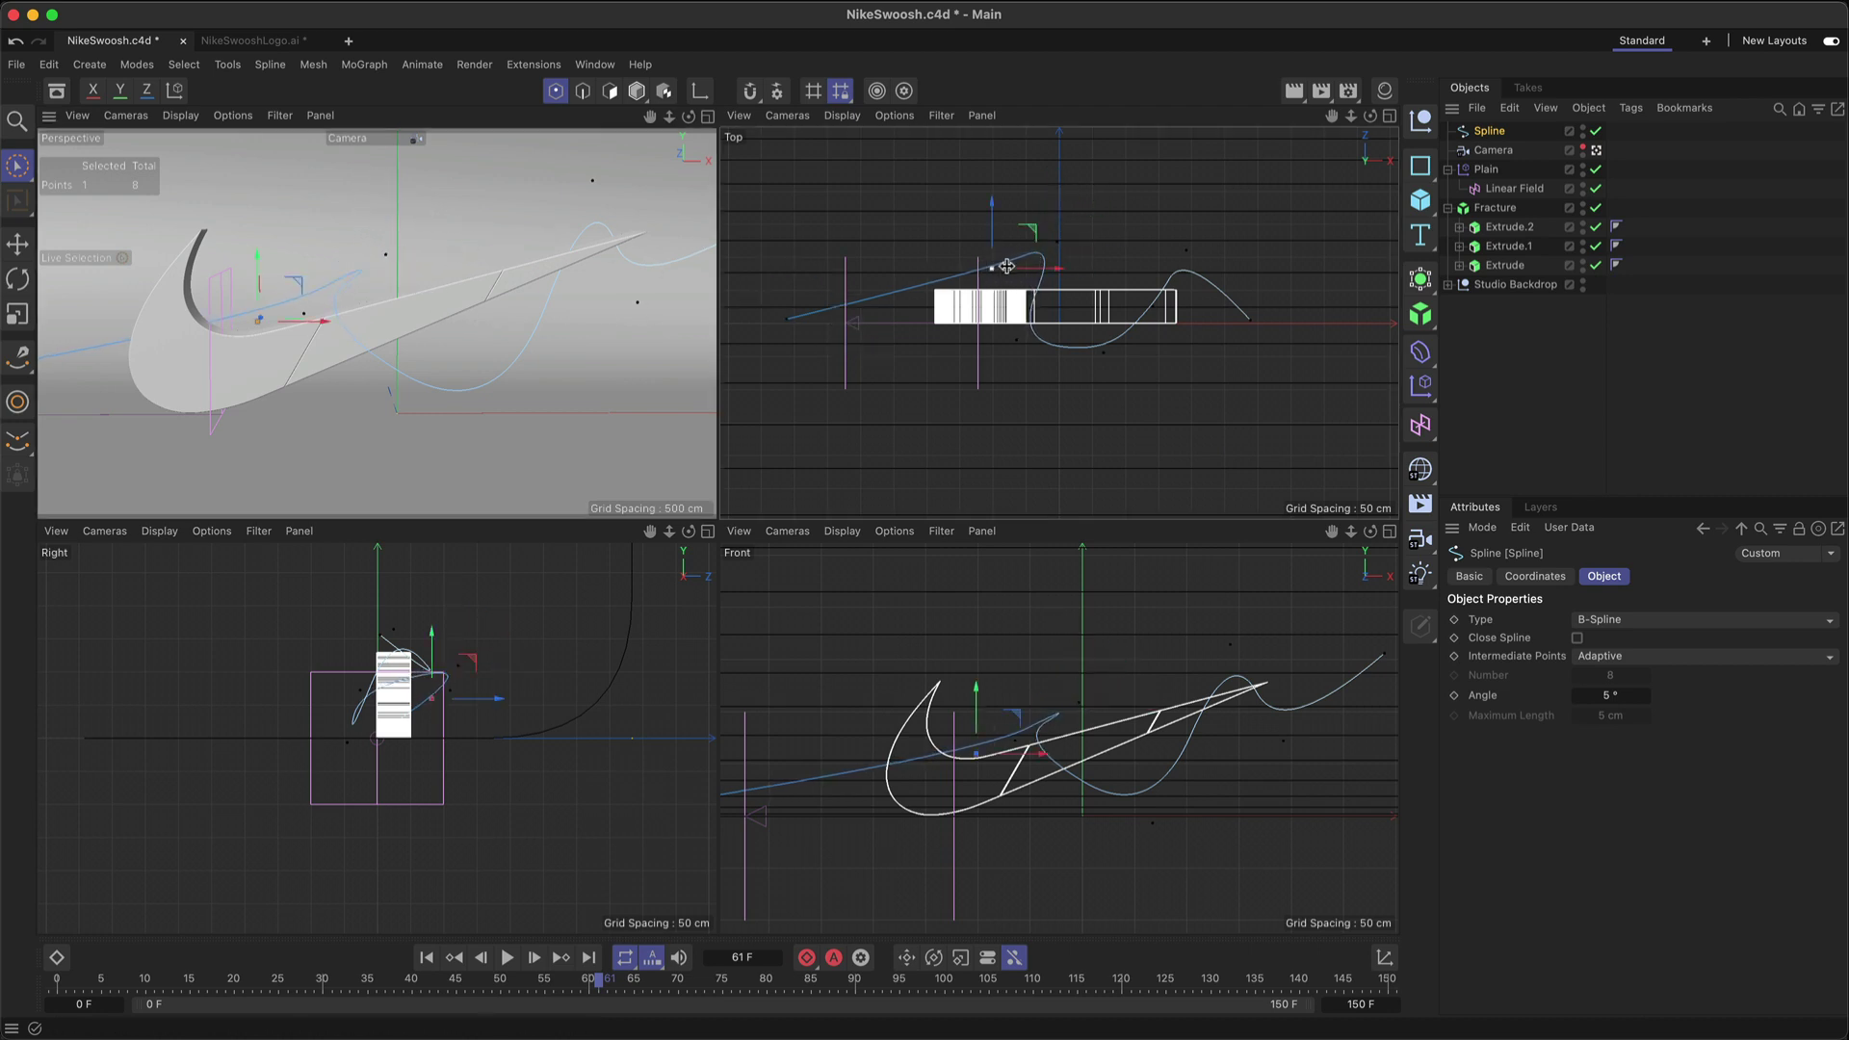
drag(257, 252, 258, 290)
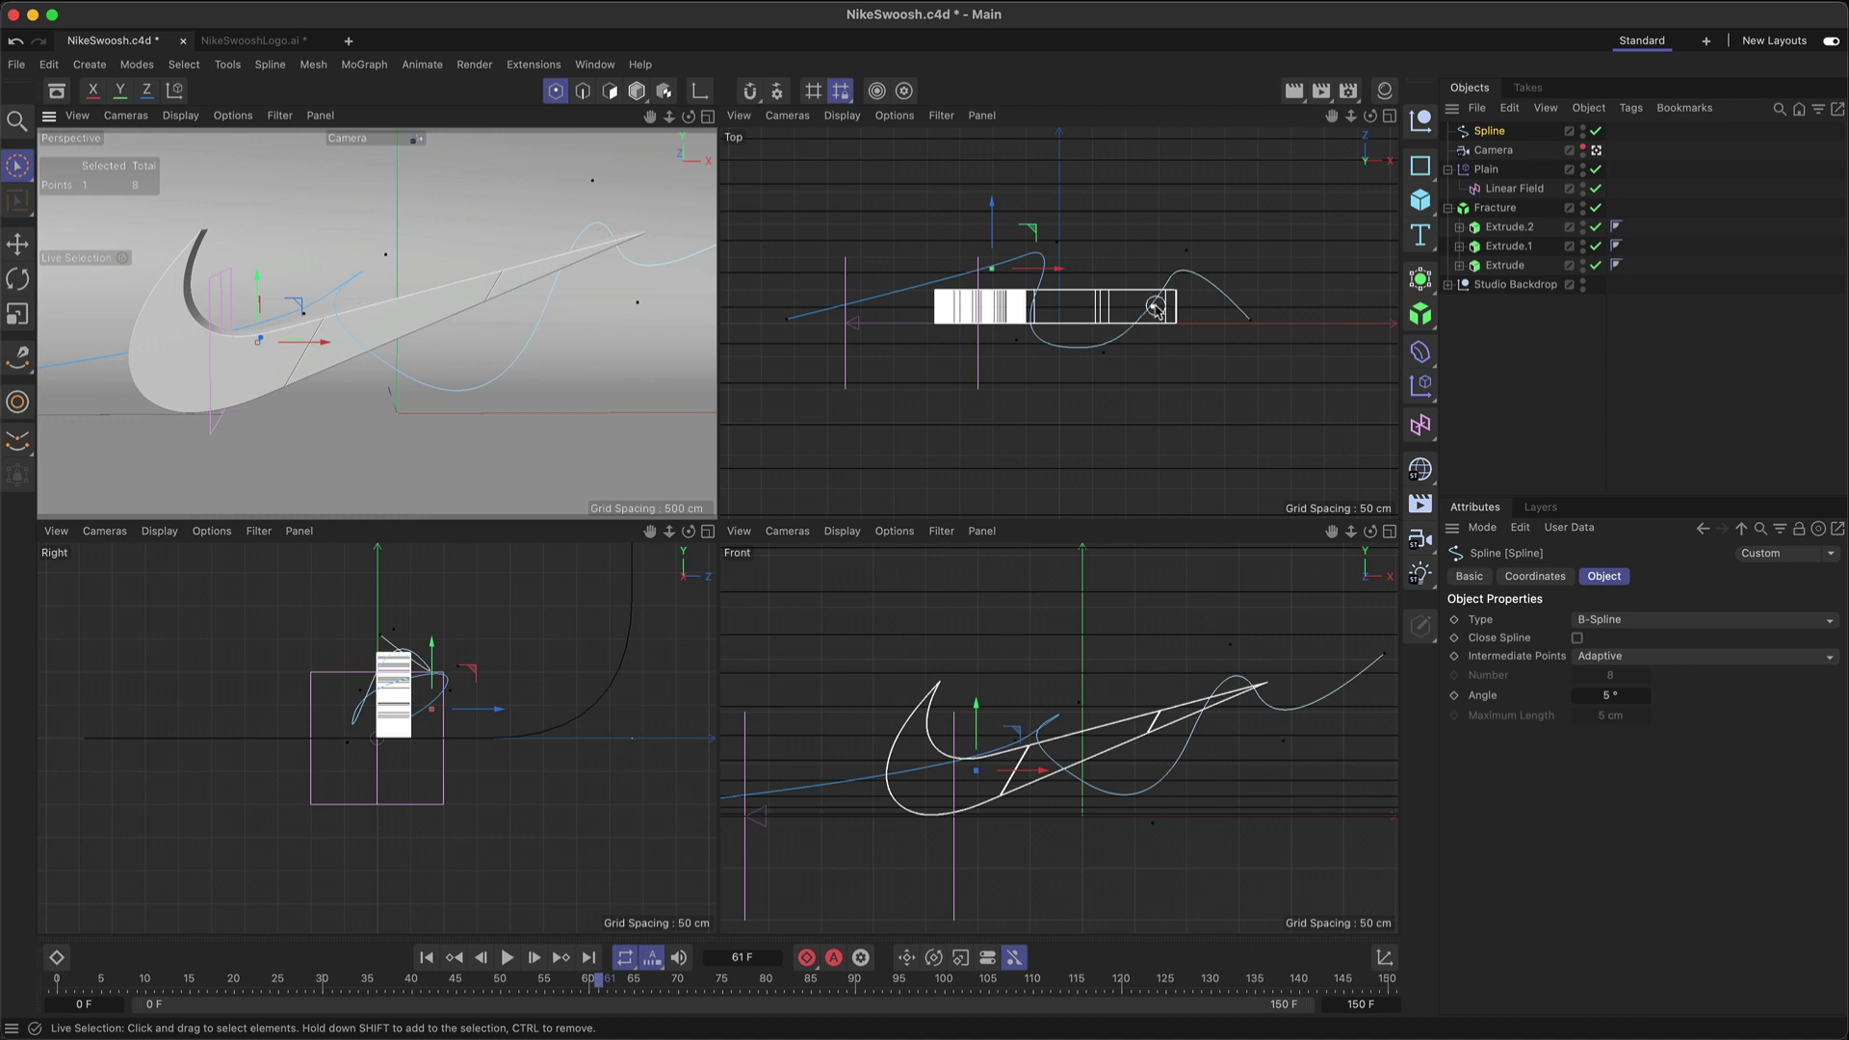
mouse_move(1156, 306)
mouse_down()
mouse_move(1153, 356)
mouse_move(1159, 286)
mouse_up()
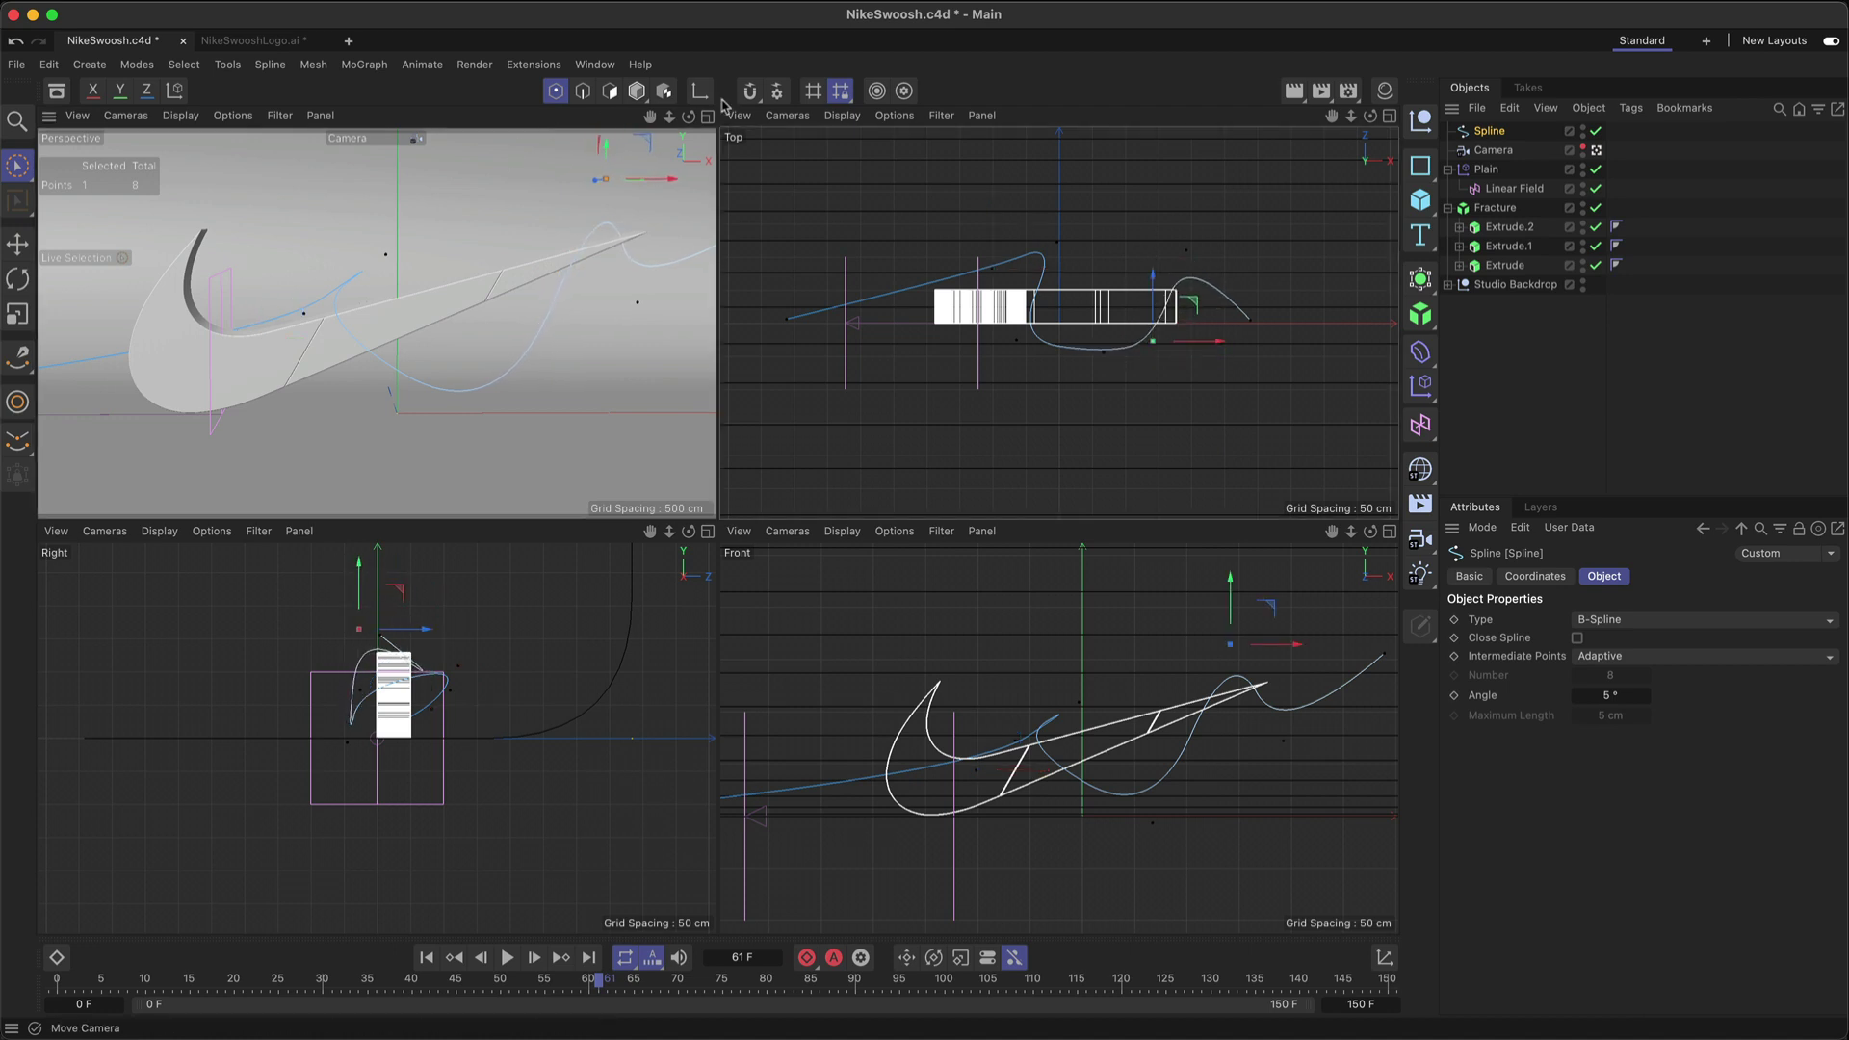
Step: Add a Sweep generator and place the lace Spline under it as its path
key(F1)
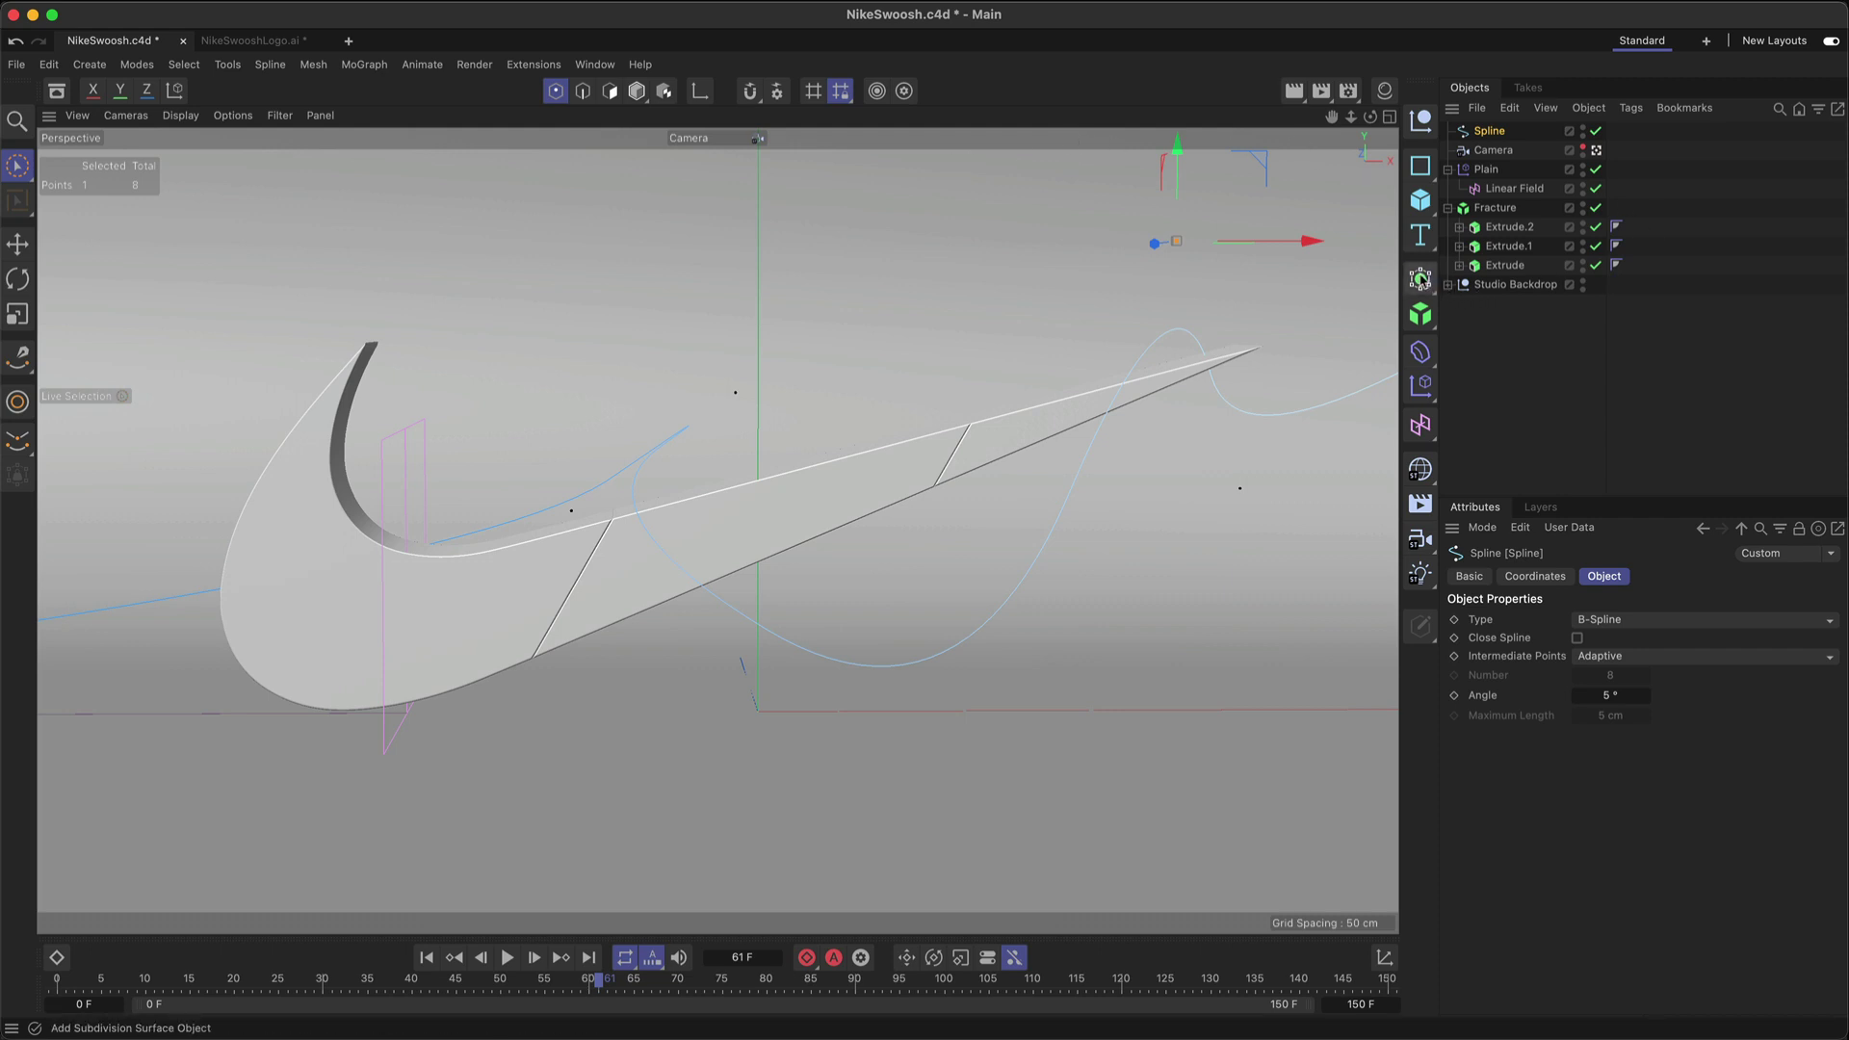
drag(1420, 280, 1472, 314)
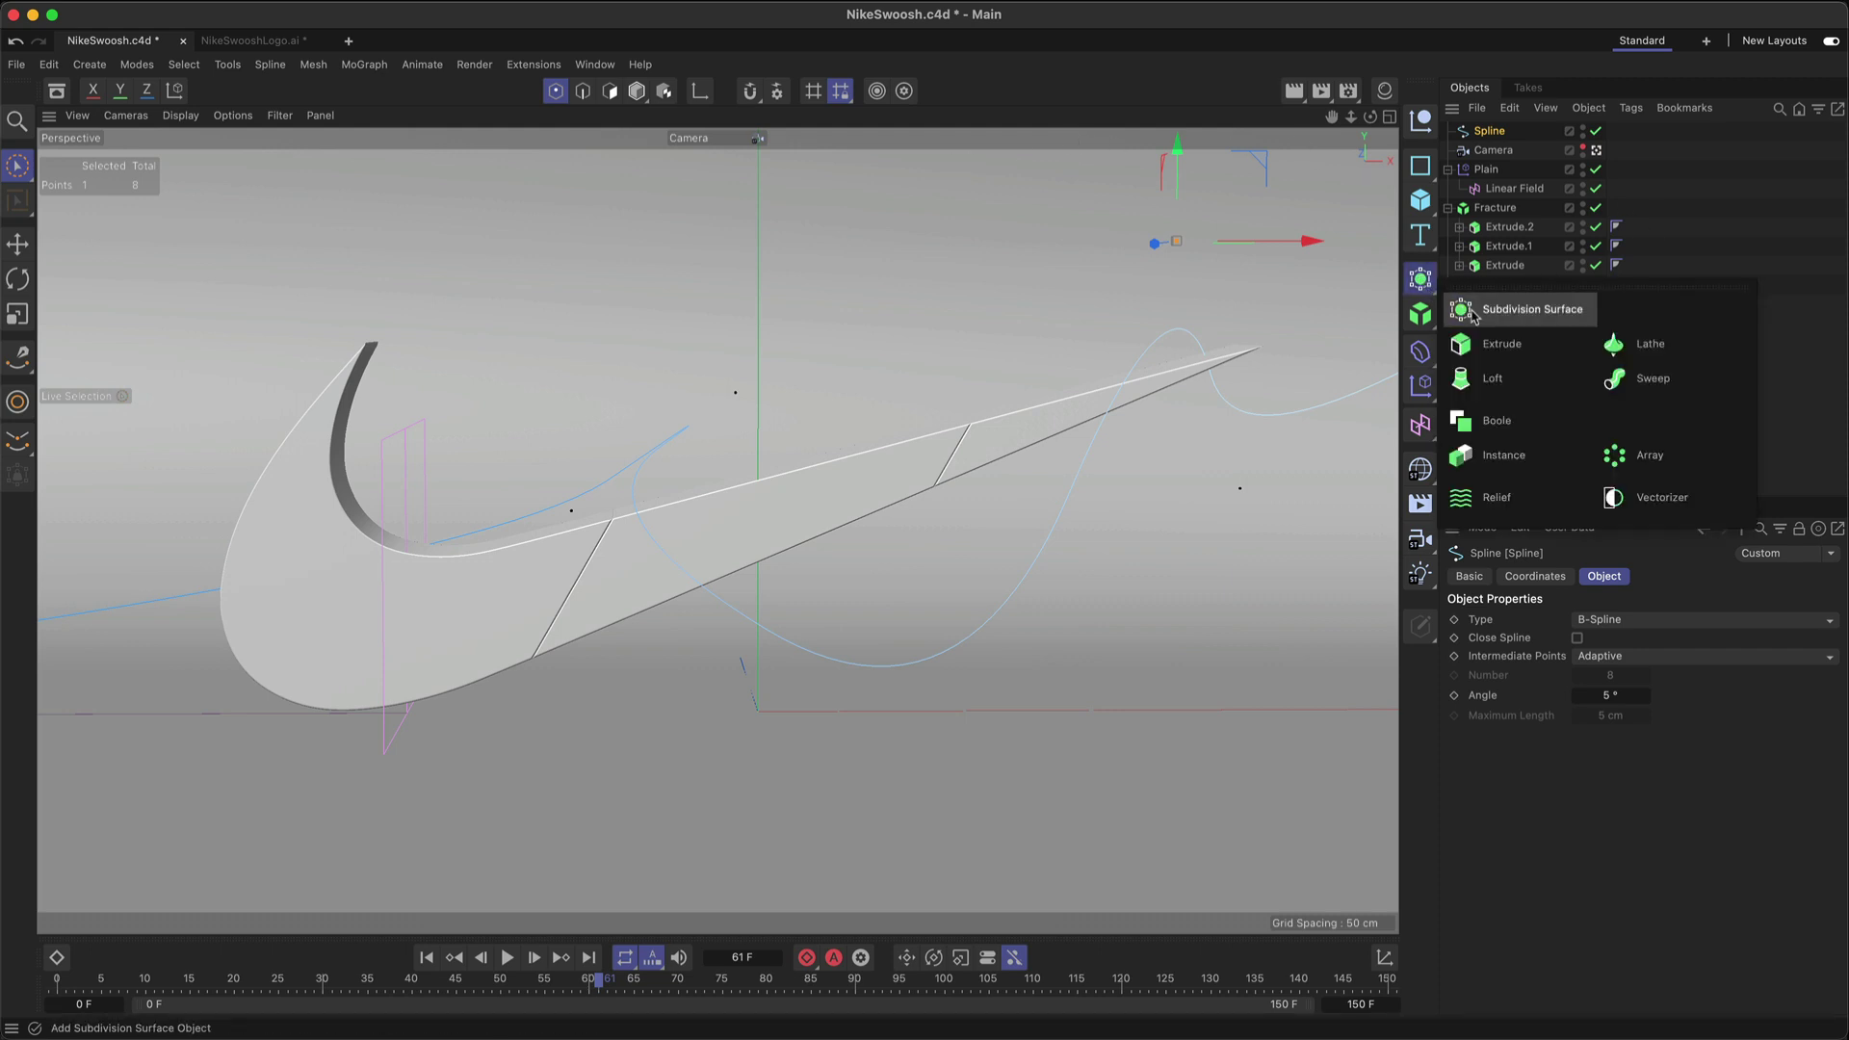
click(1671, 385)
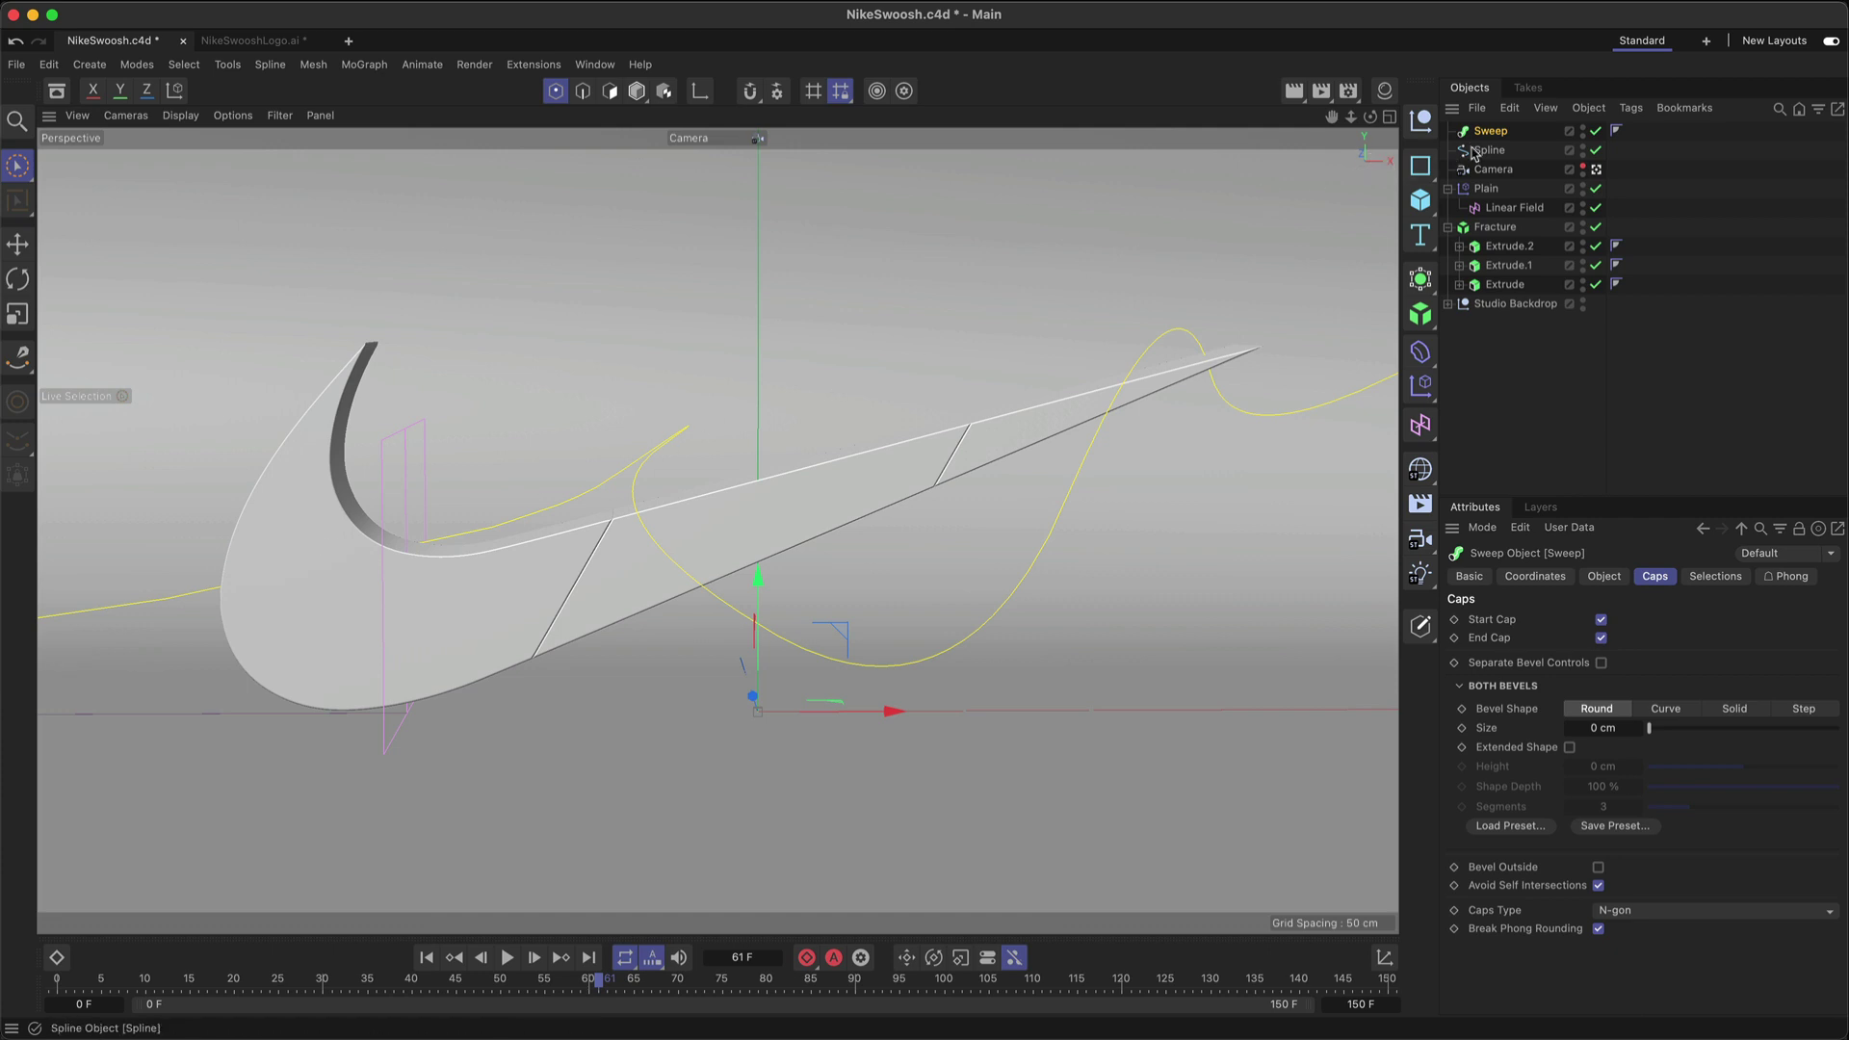
drag(1489, 150, 1490, 134)
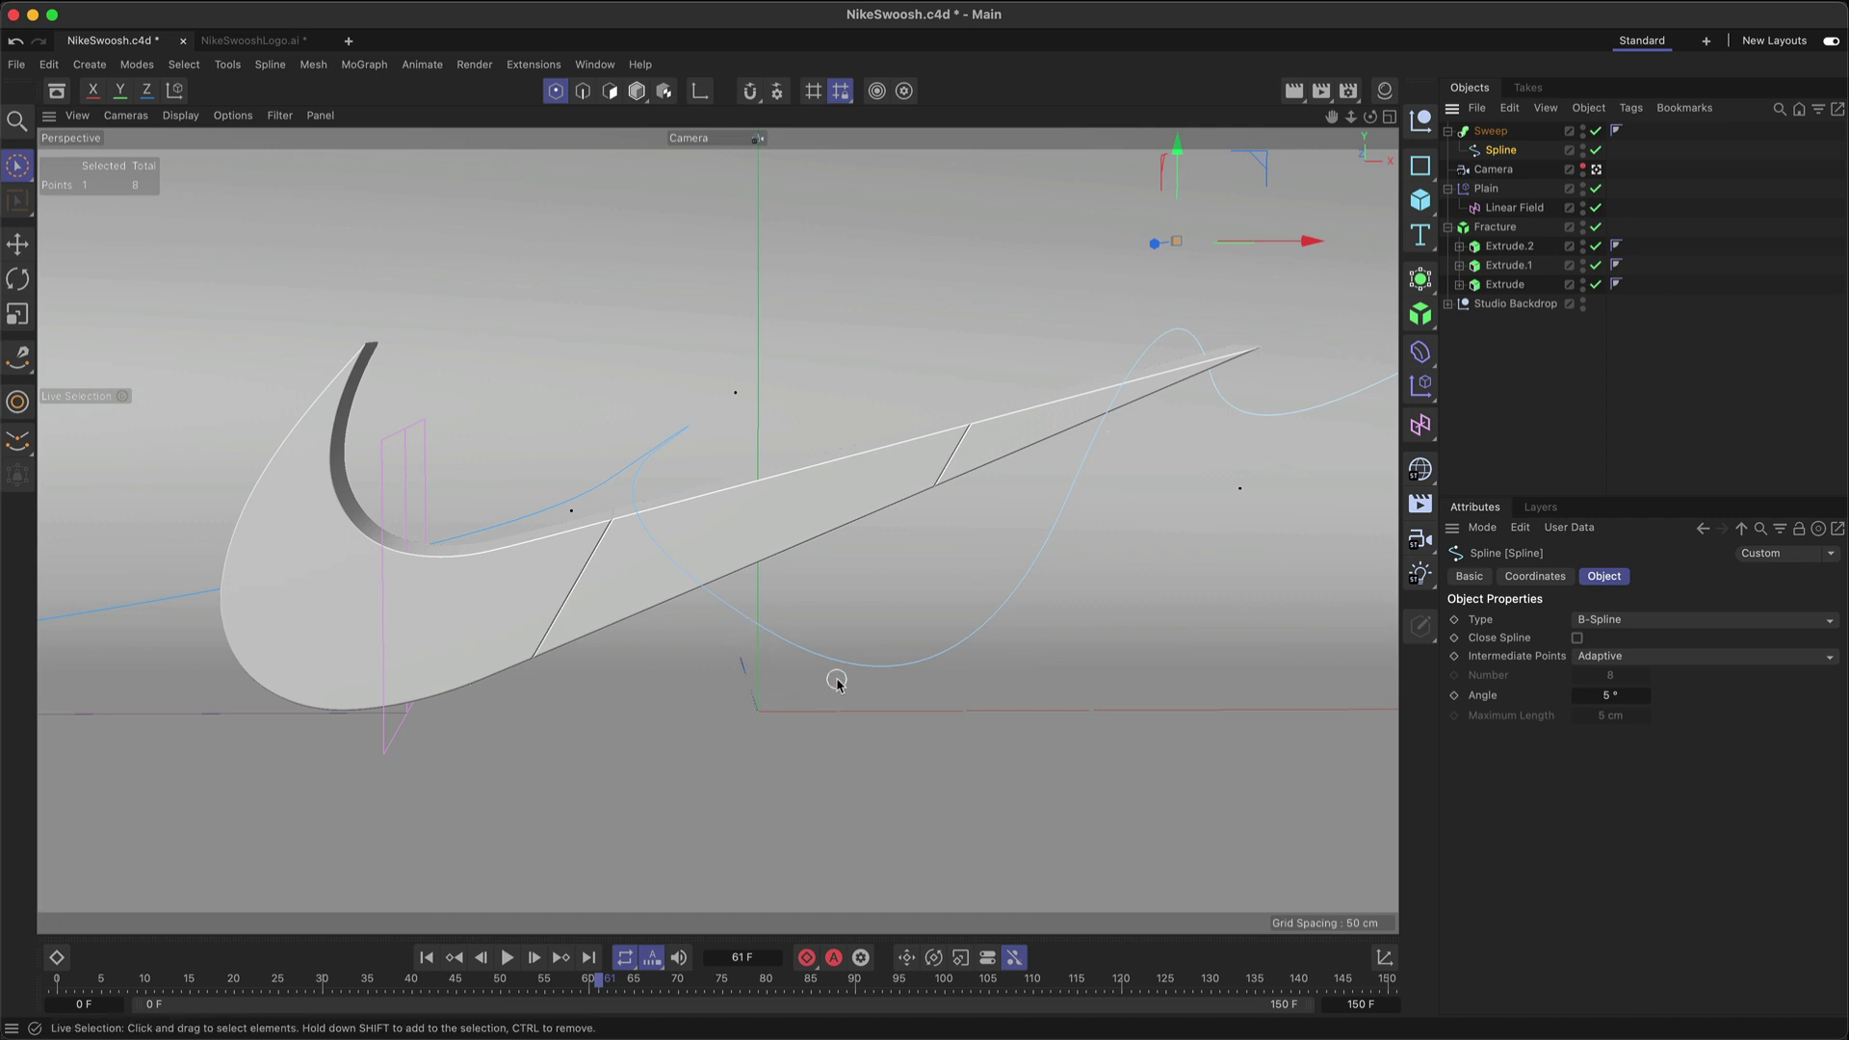
Step: Add a Circle under the Sweep as its profile and set its radius to 4.5 cm
click(1421, 166)
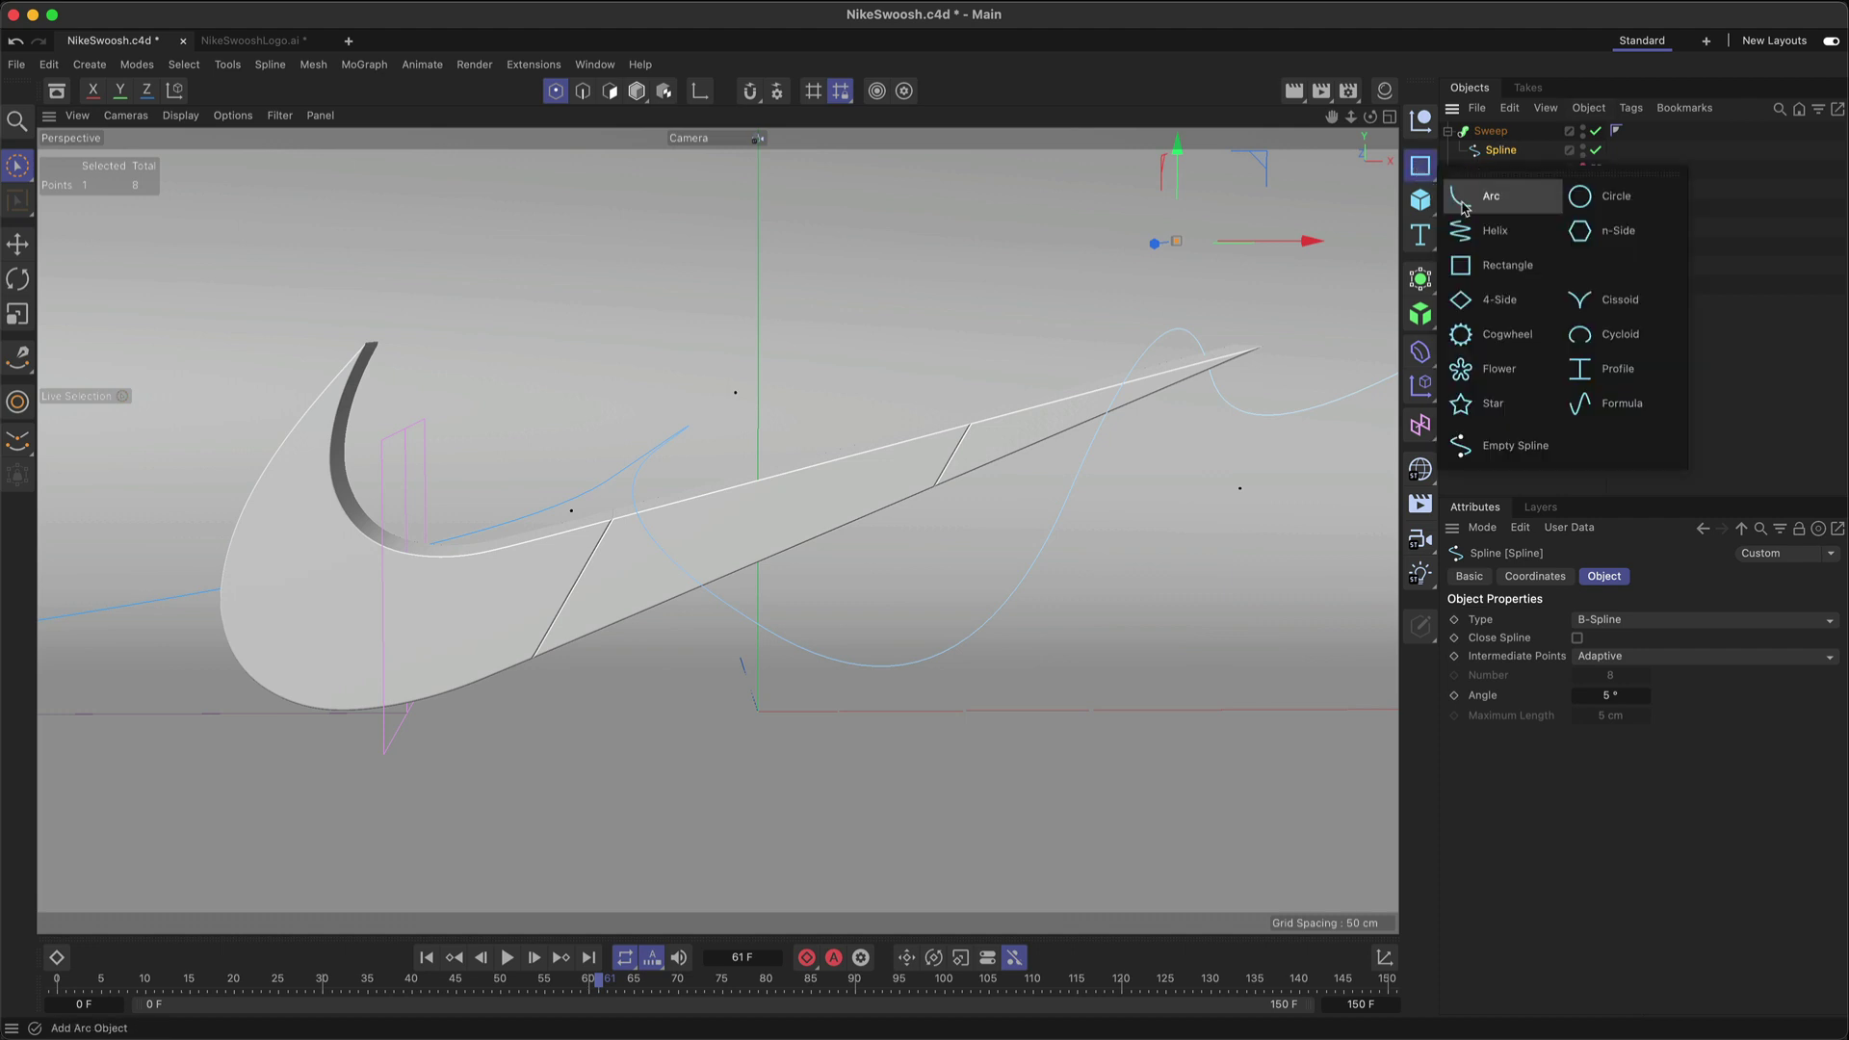
click(1590, 195)
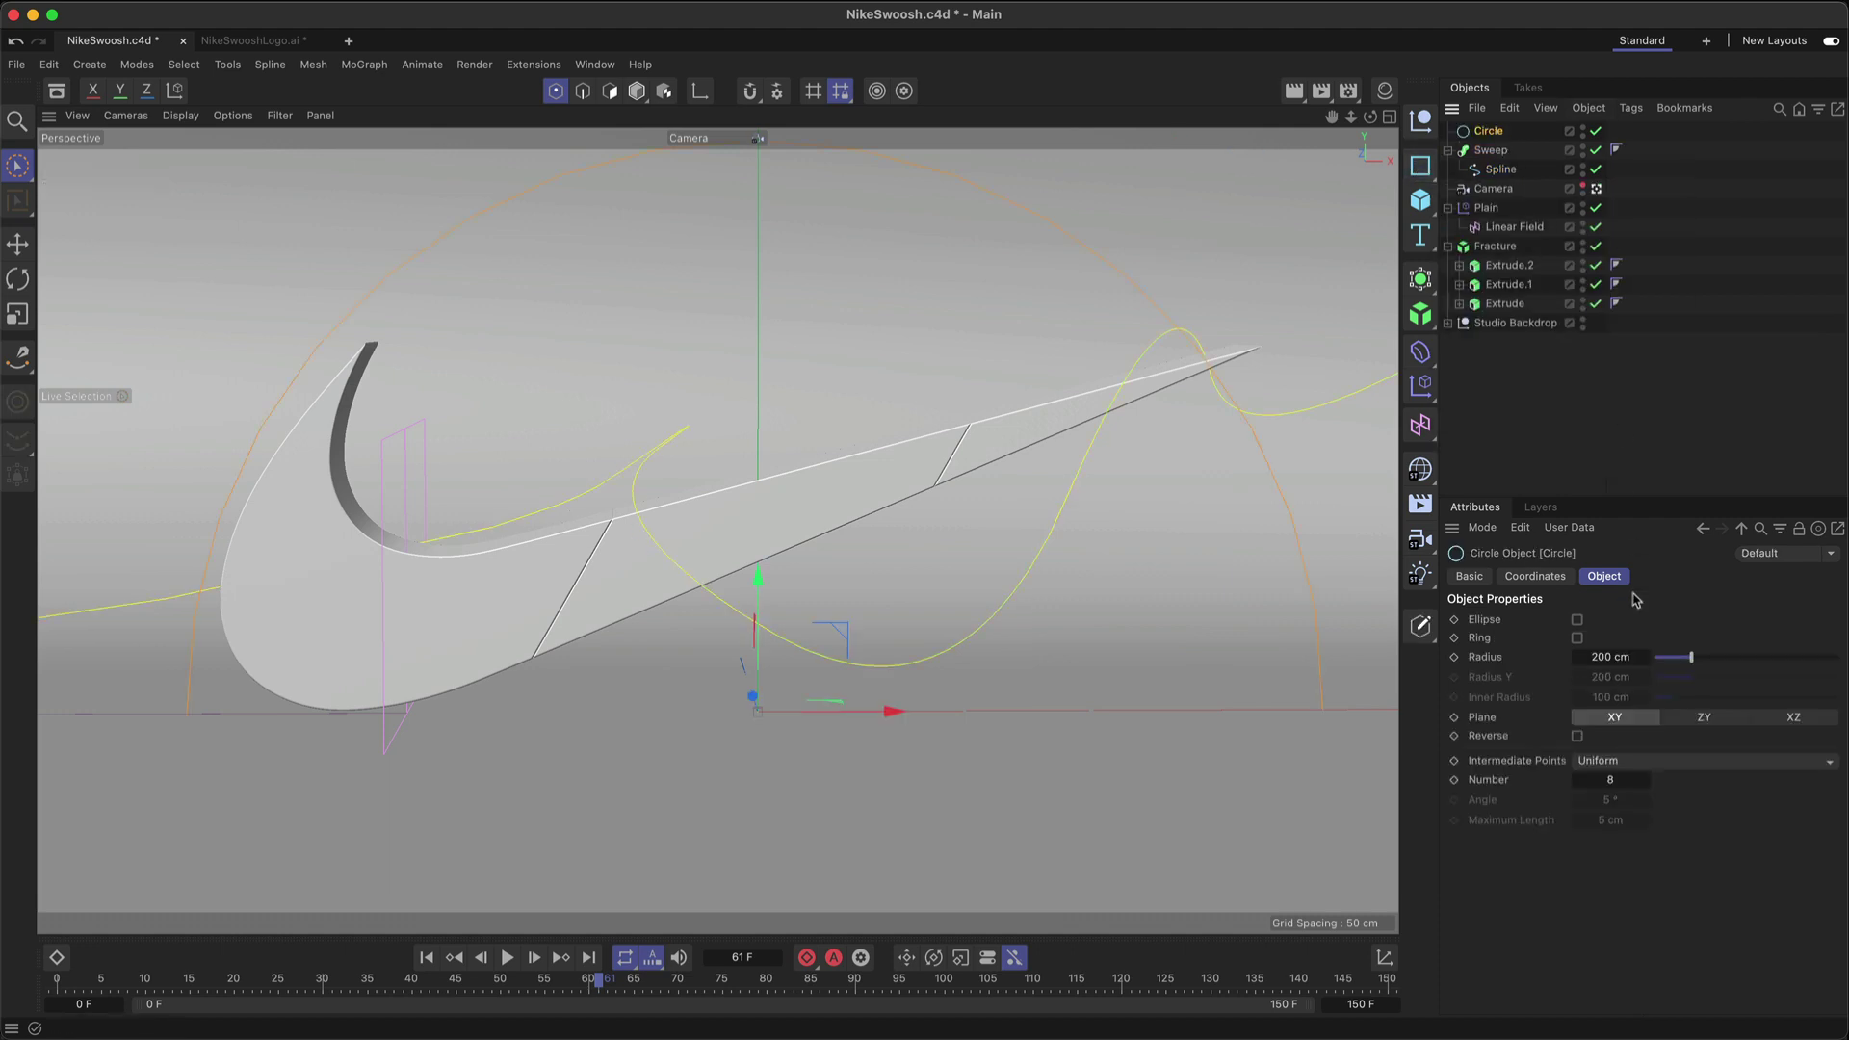
click(1614, 658)
text(5)
key(Return)
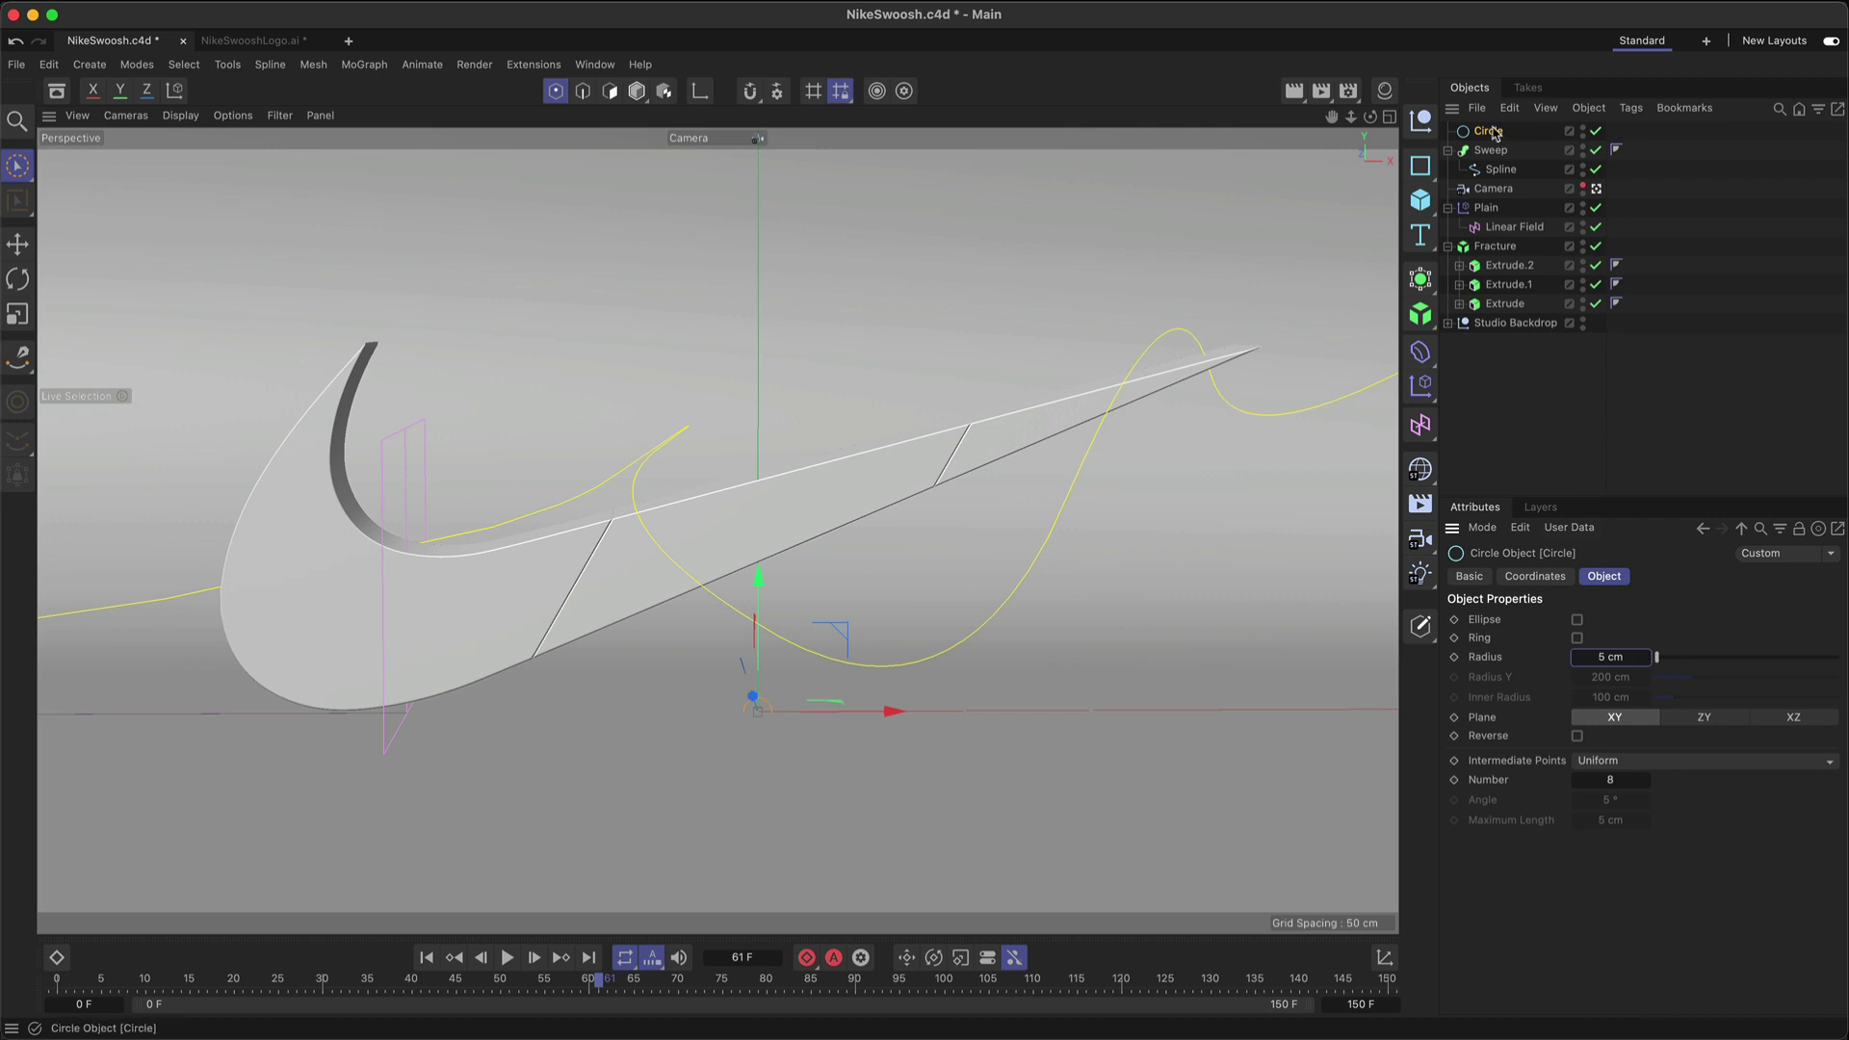
drag(1494, 134, 1493, 152)
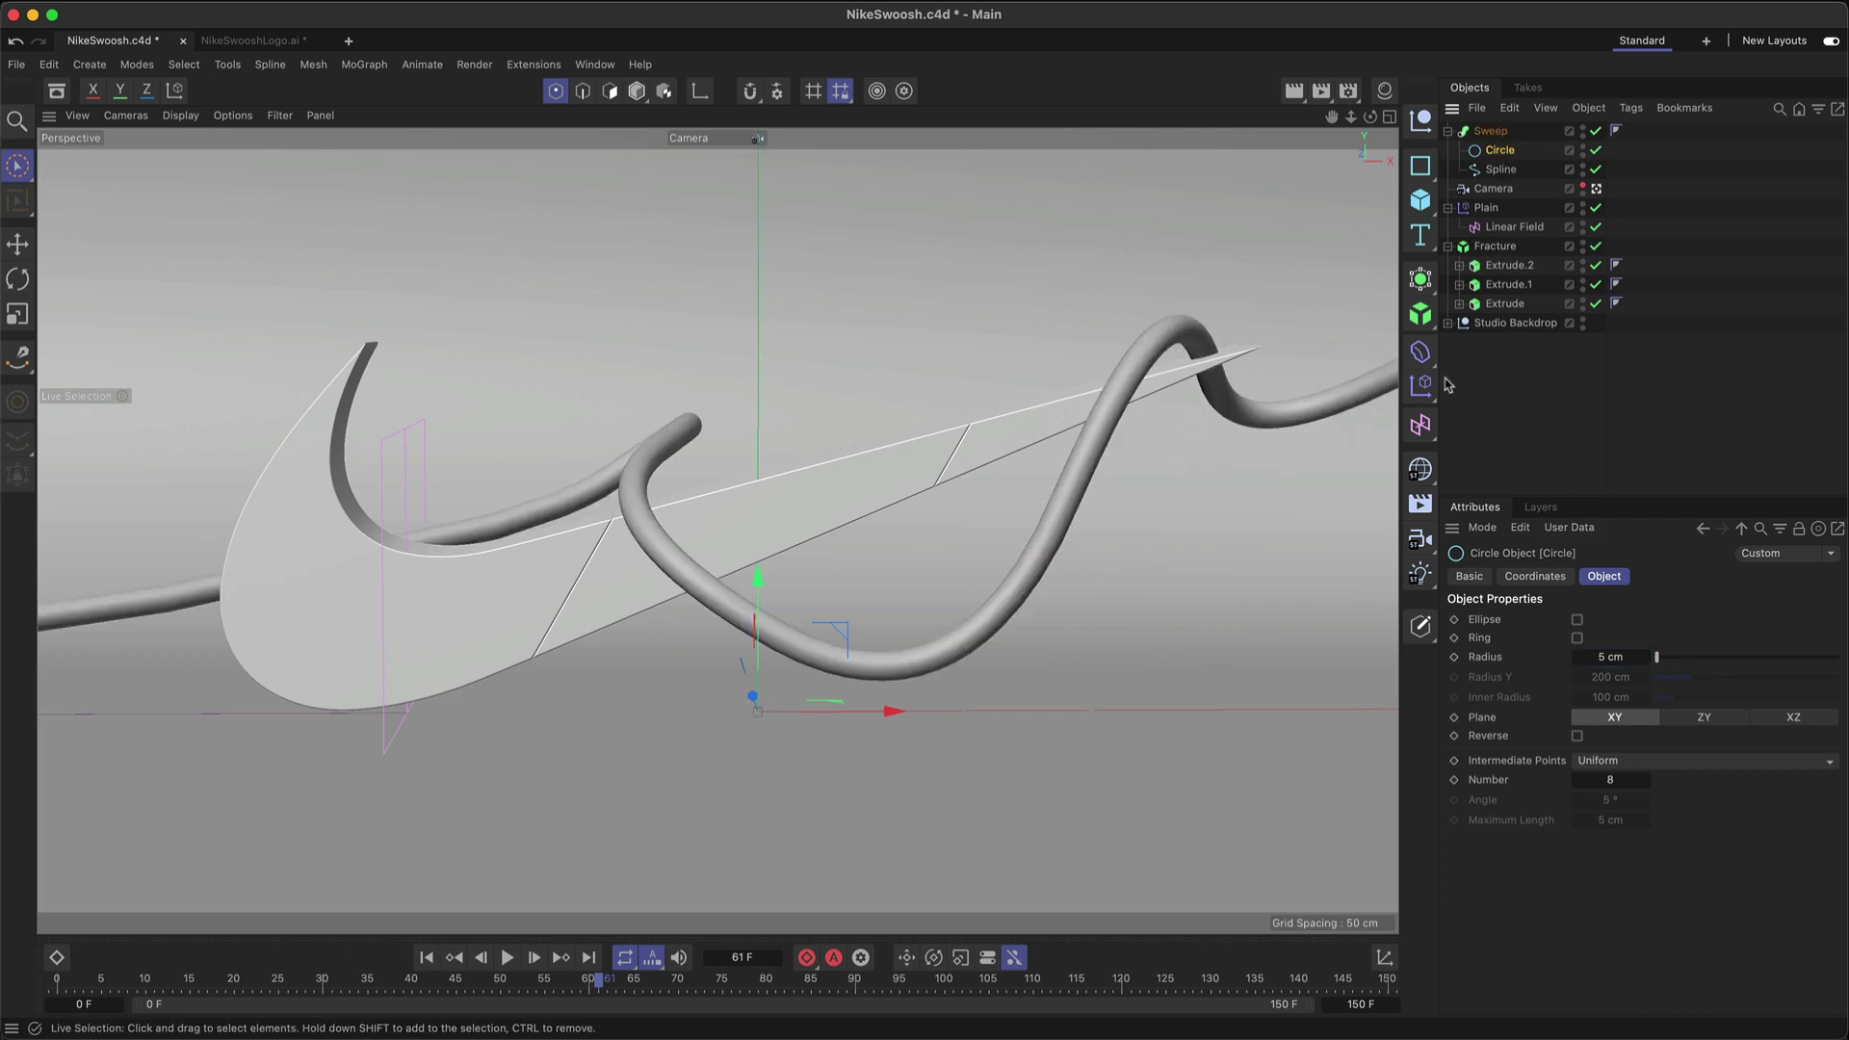
key(F2)
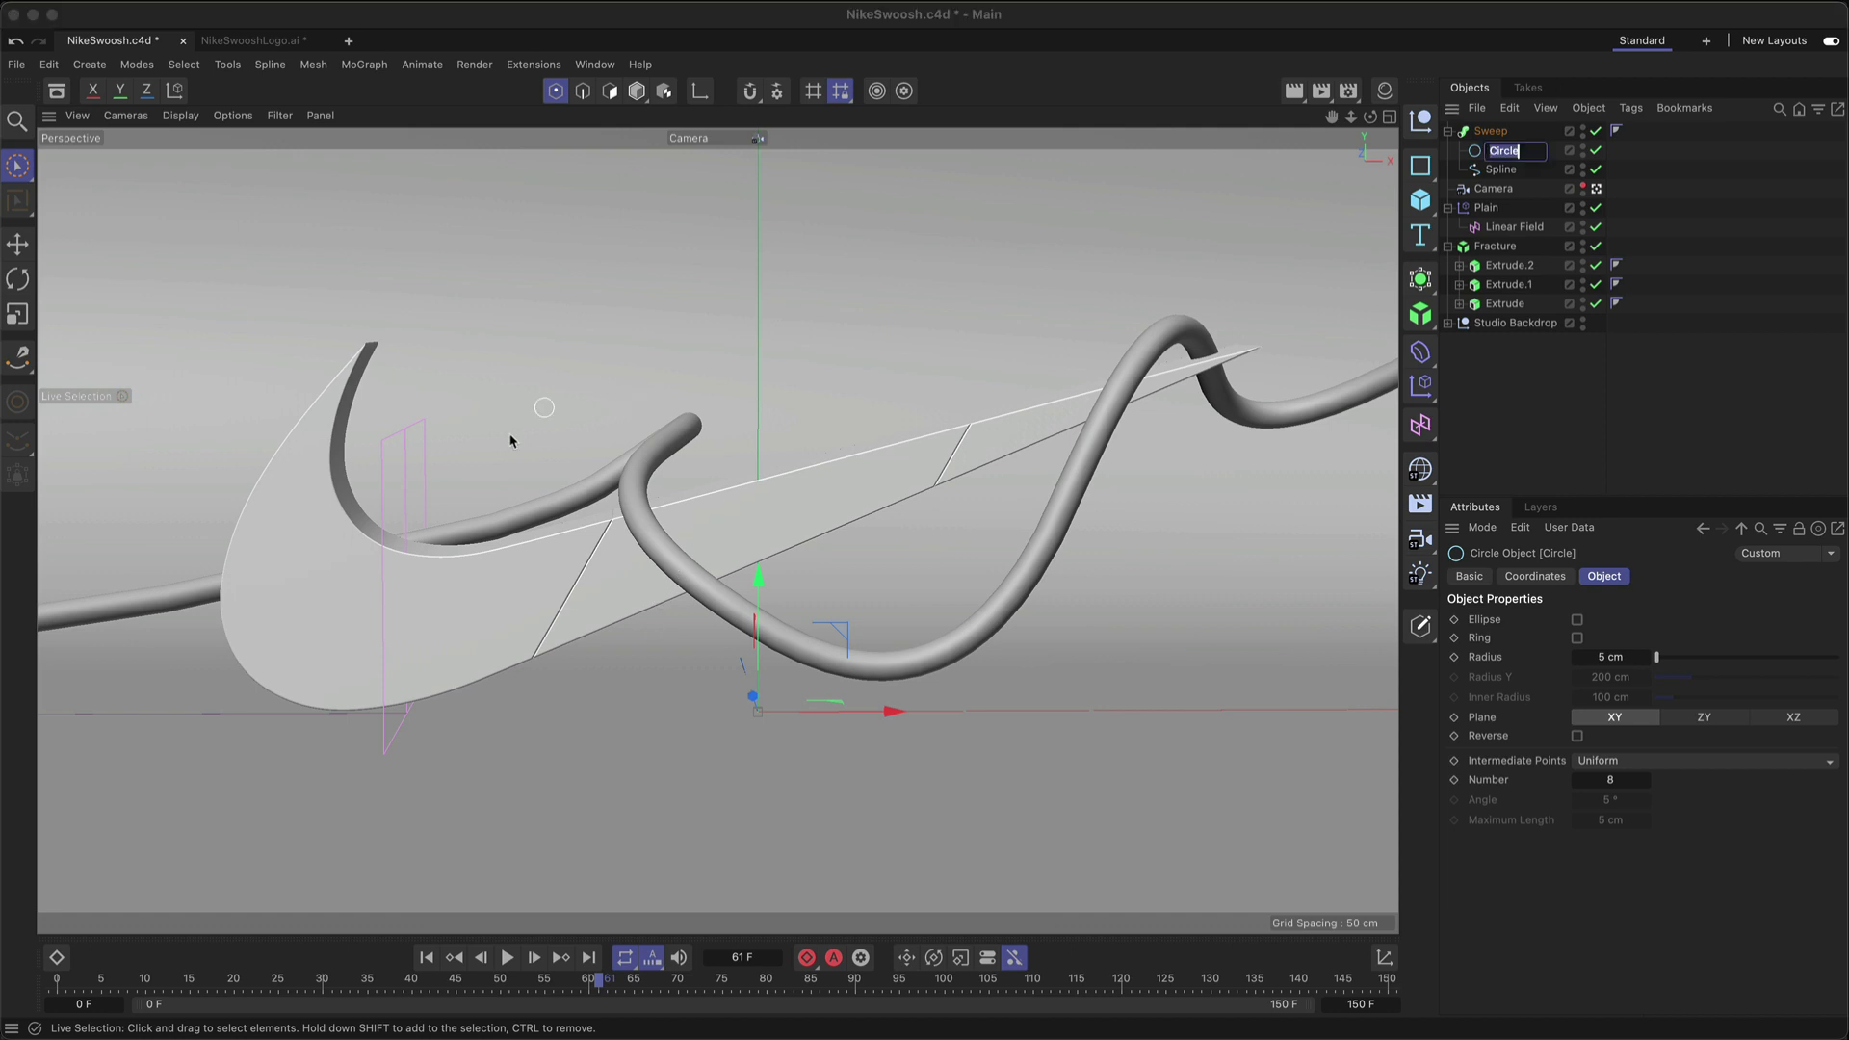
key(Return)
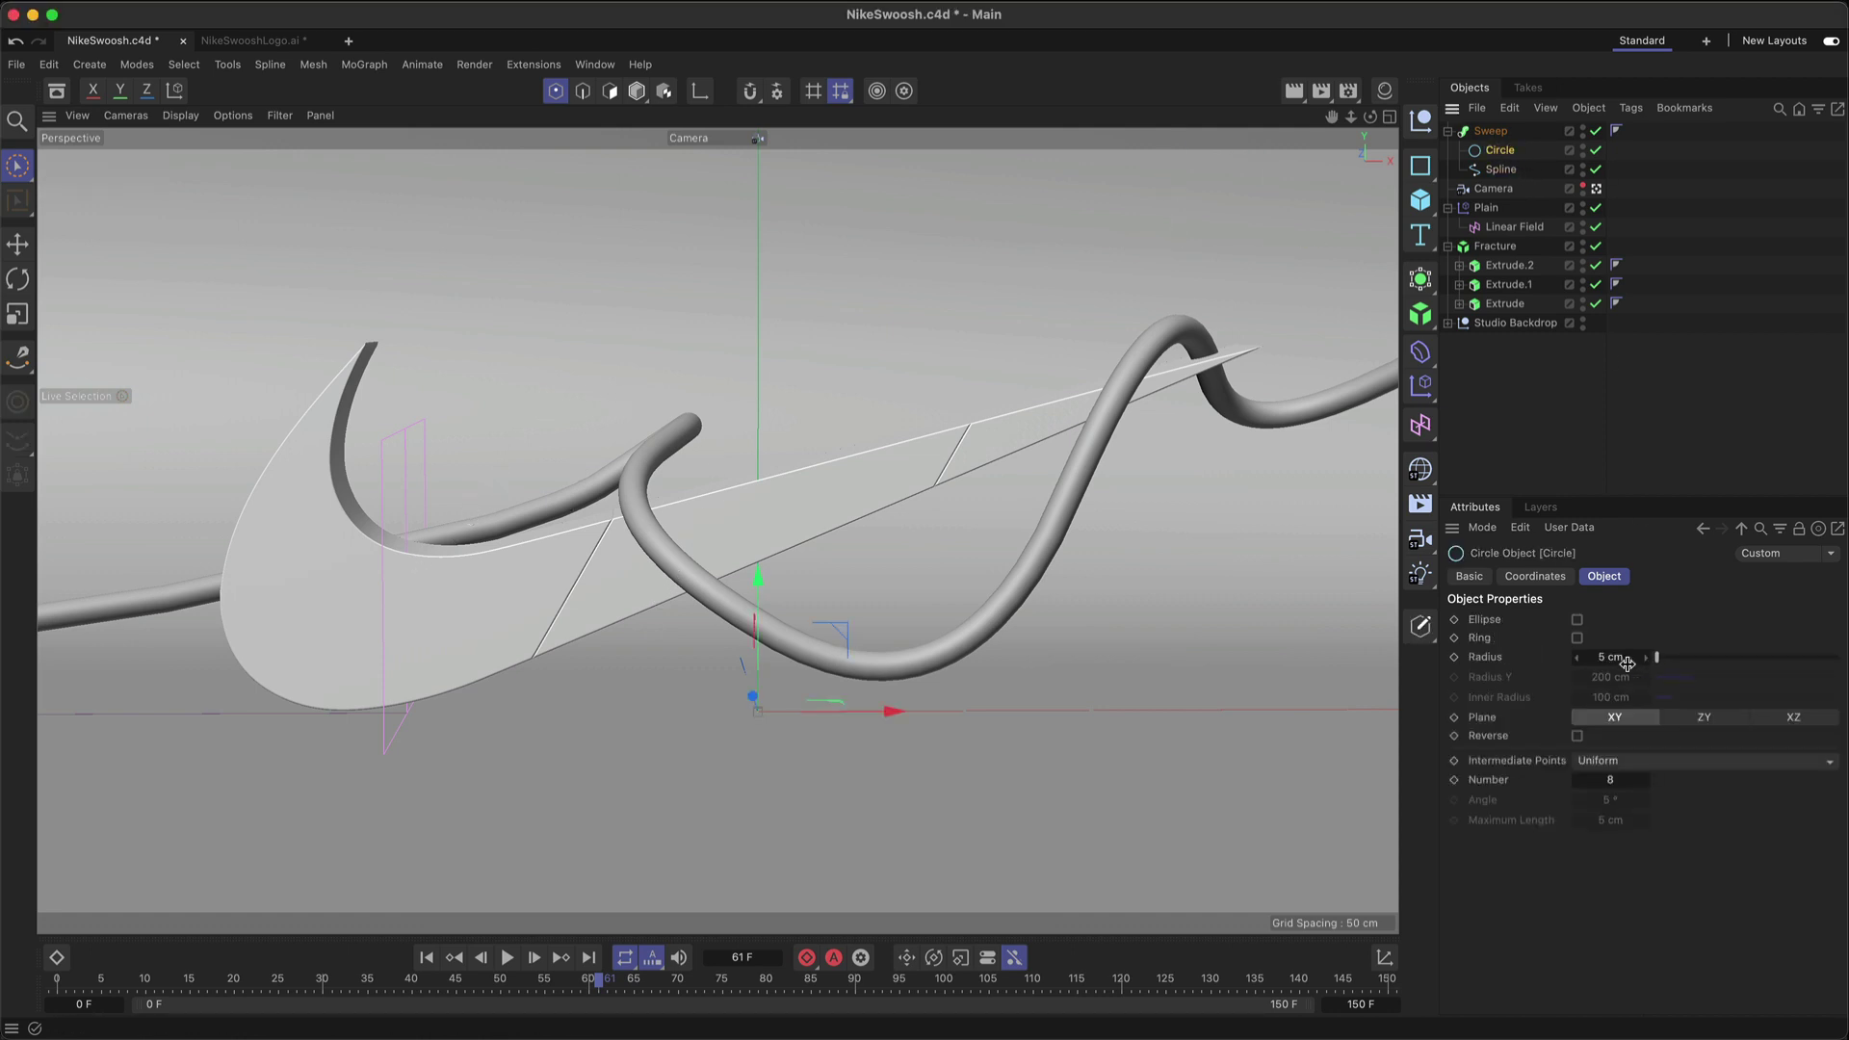
double_click(1624, 658)
text(4.5)
key(Return)
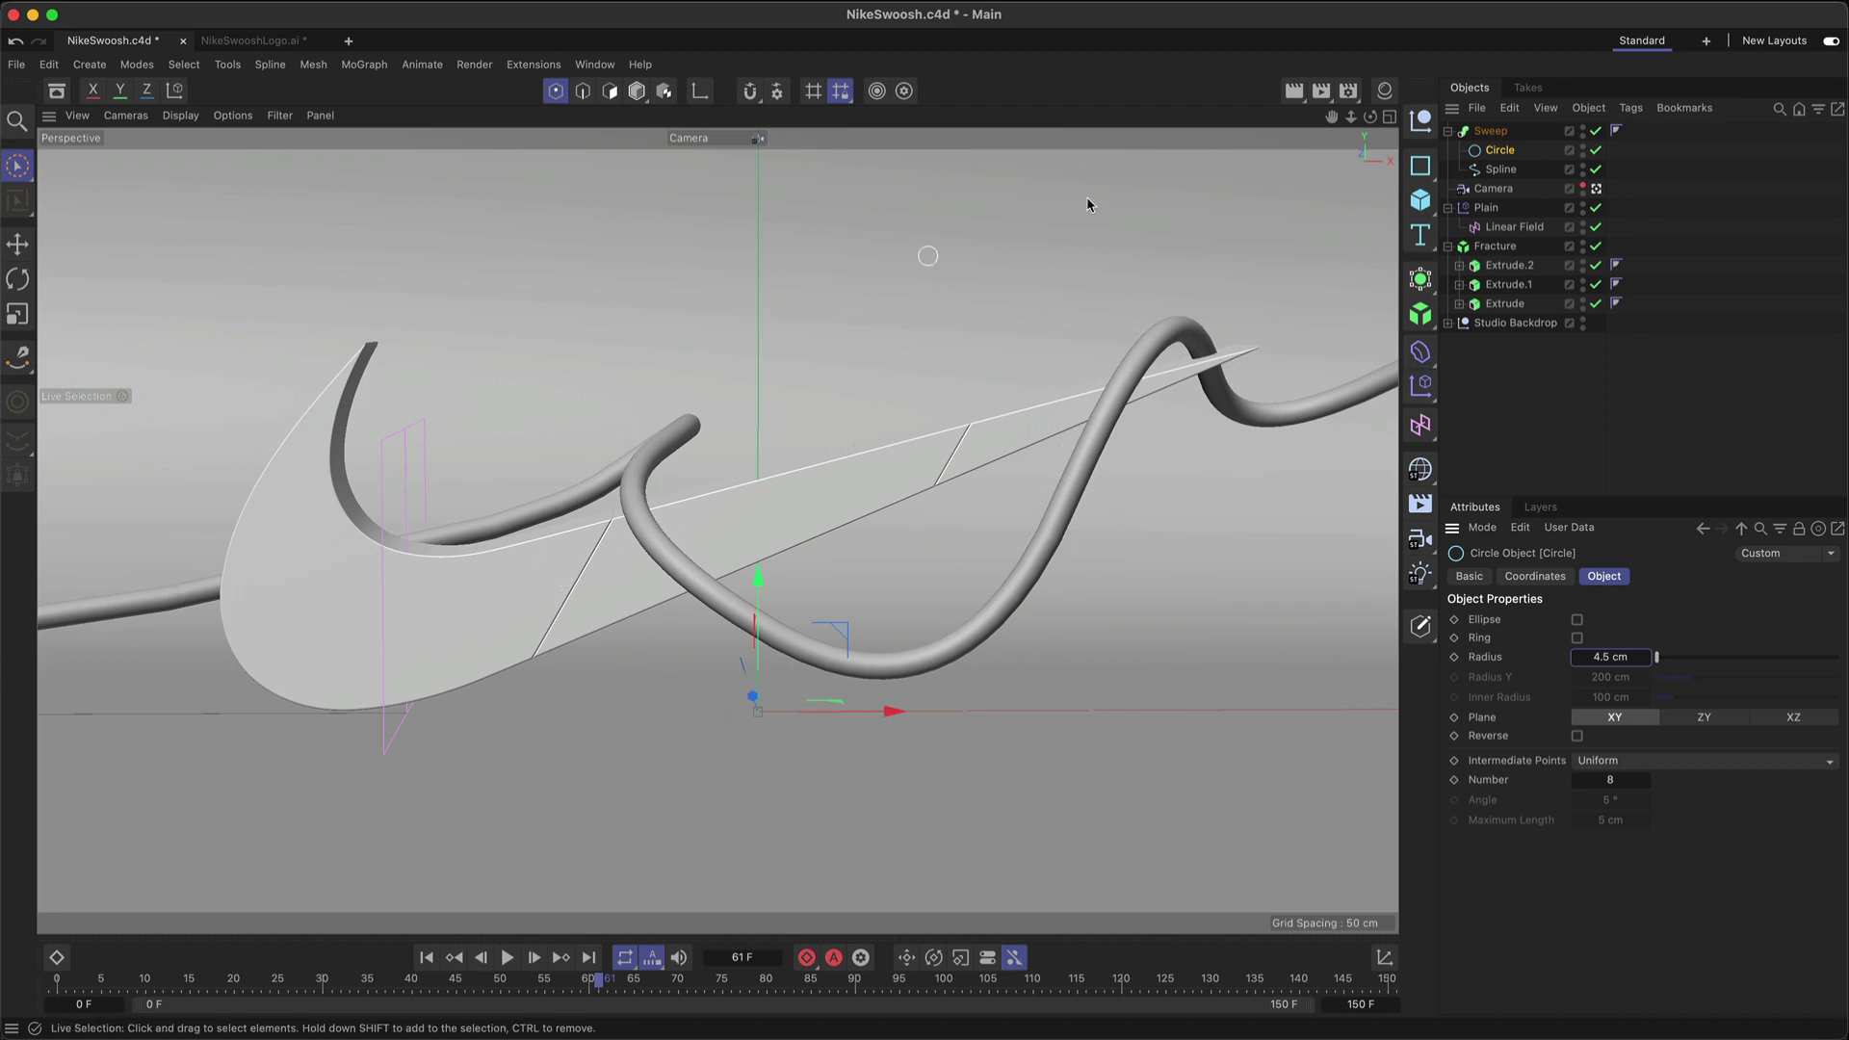
Step: Select the lace Spline, try moving a loop point, then undo the two adjustments
click(1500, 168)
click(736, 392)
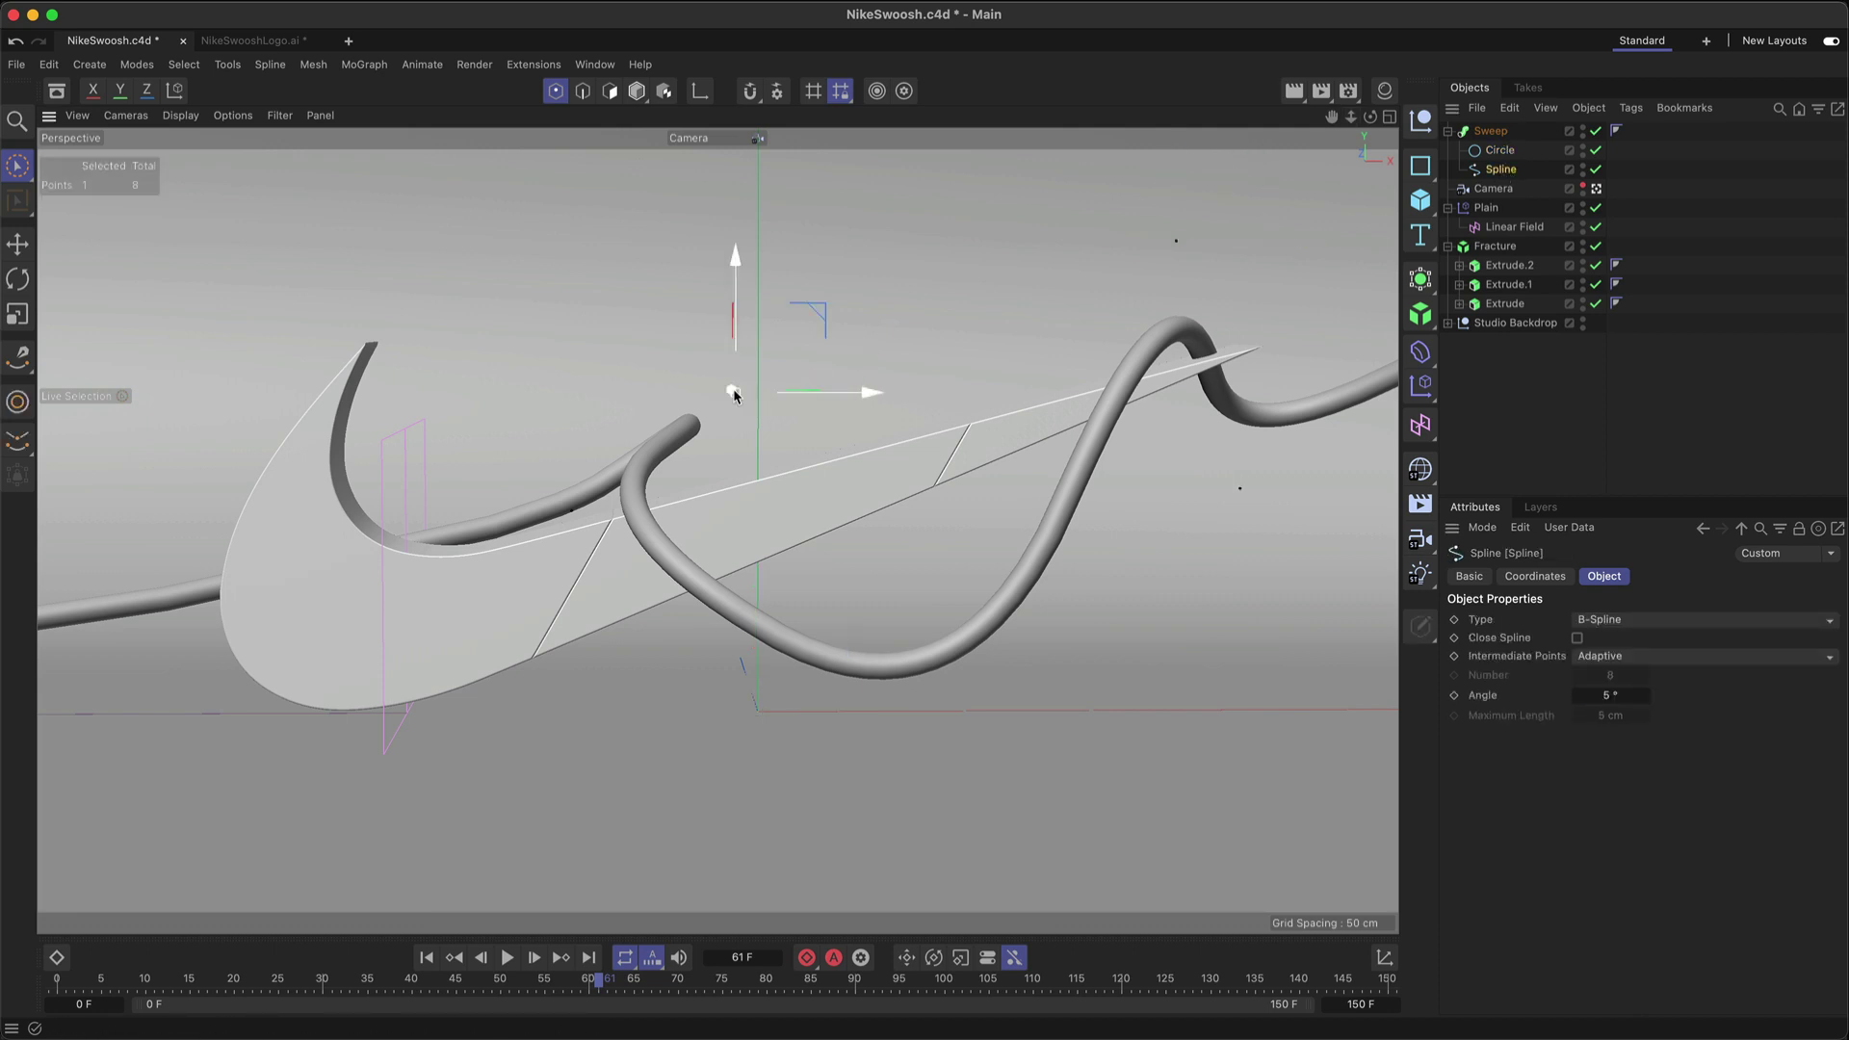
drag(724, 269, 753, 310)
drag(860, 427, 788, 317)
key(super+z)
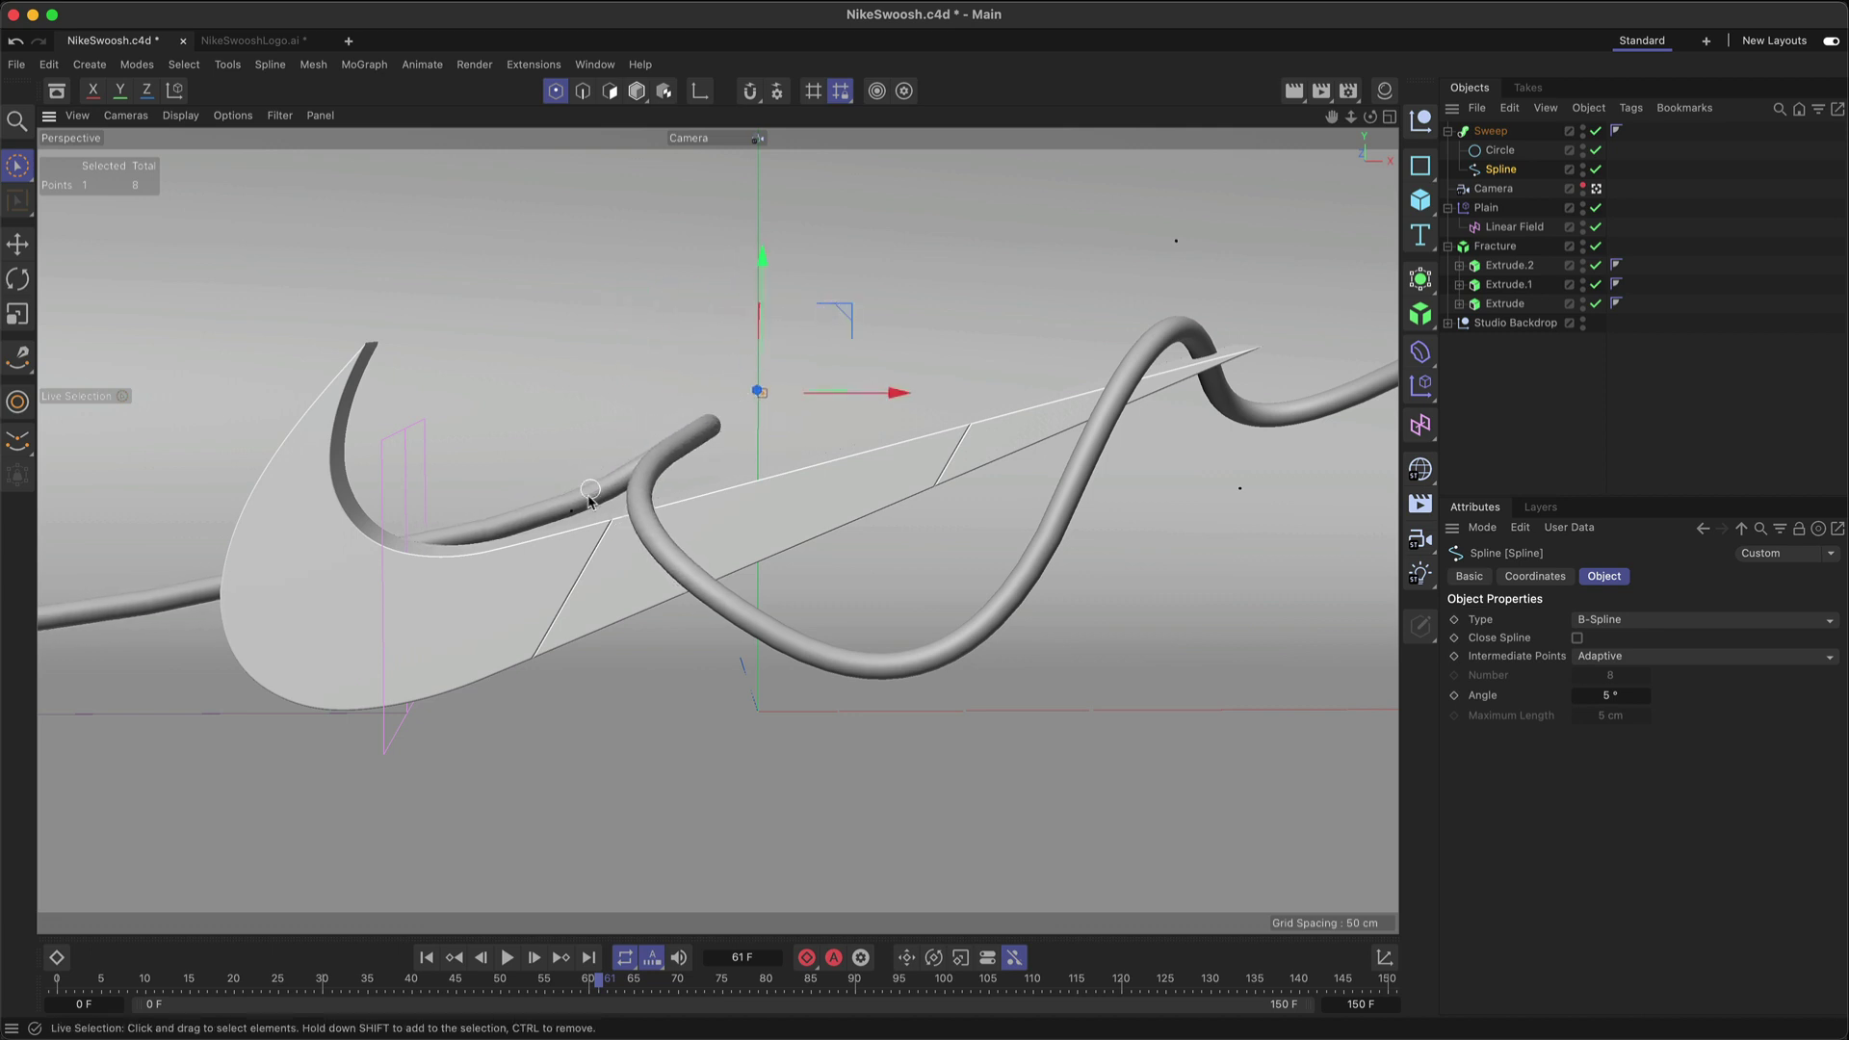
key(super+z)
key(super+z)
Step: Move several lace points to curl the tube's loop over the swoosh, then deselect the spline
click(590, 497)
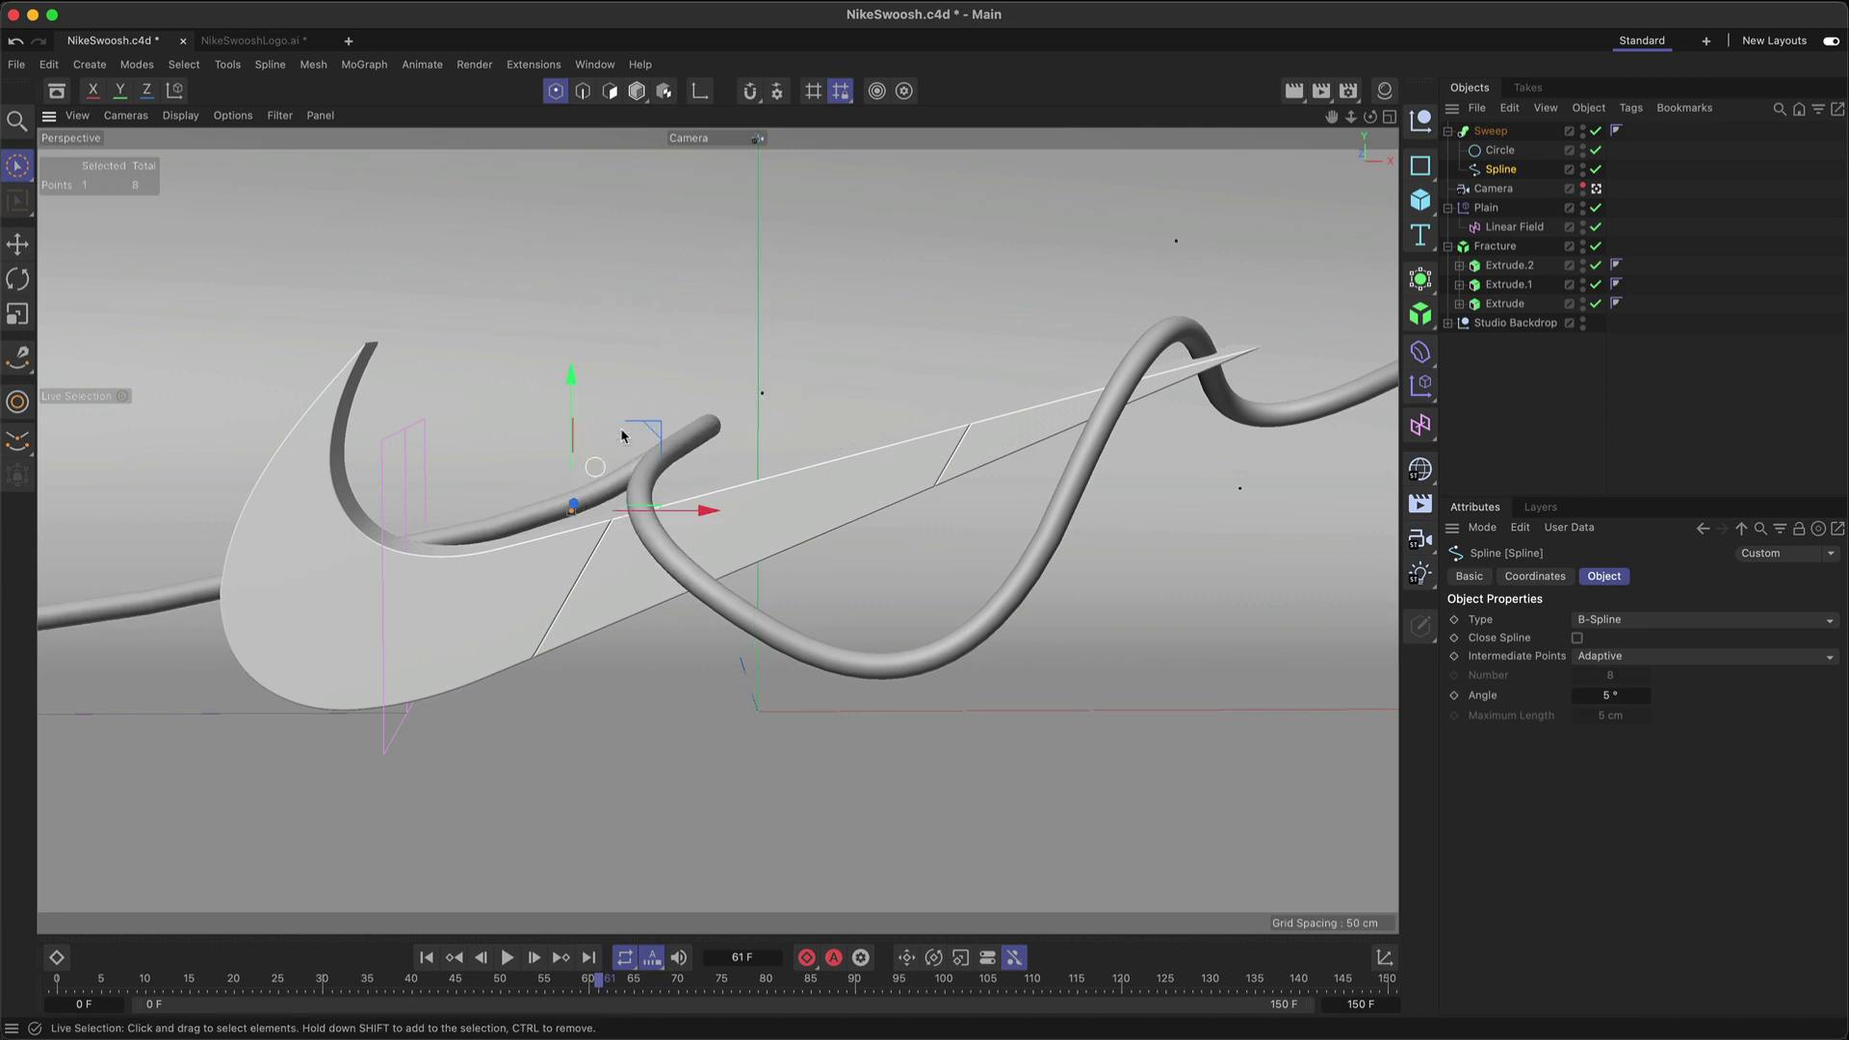
drag(639, 425, 618, 375)
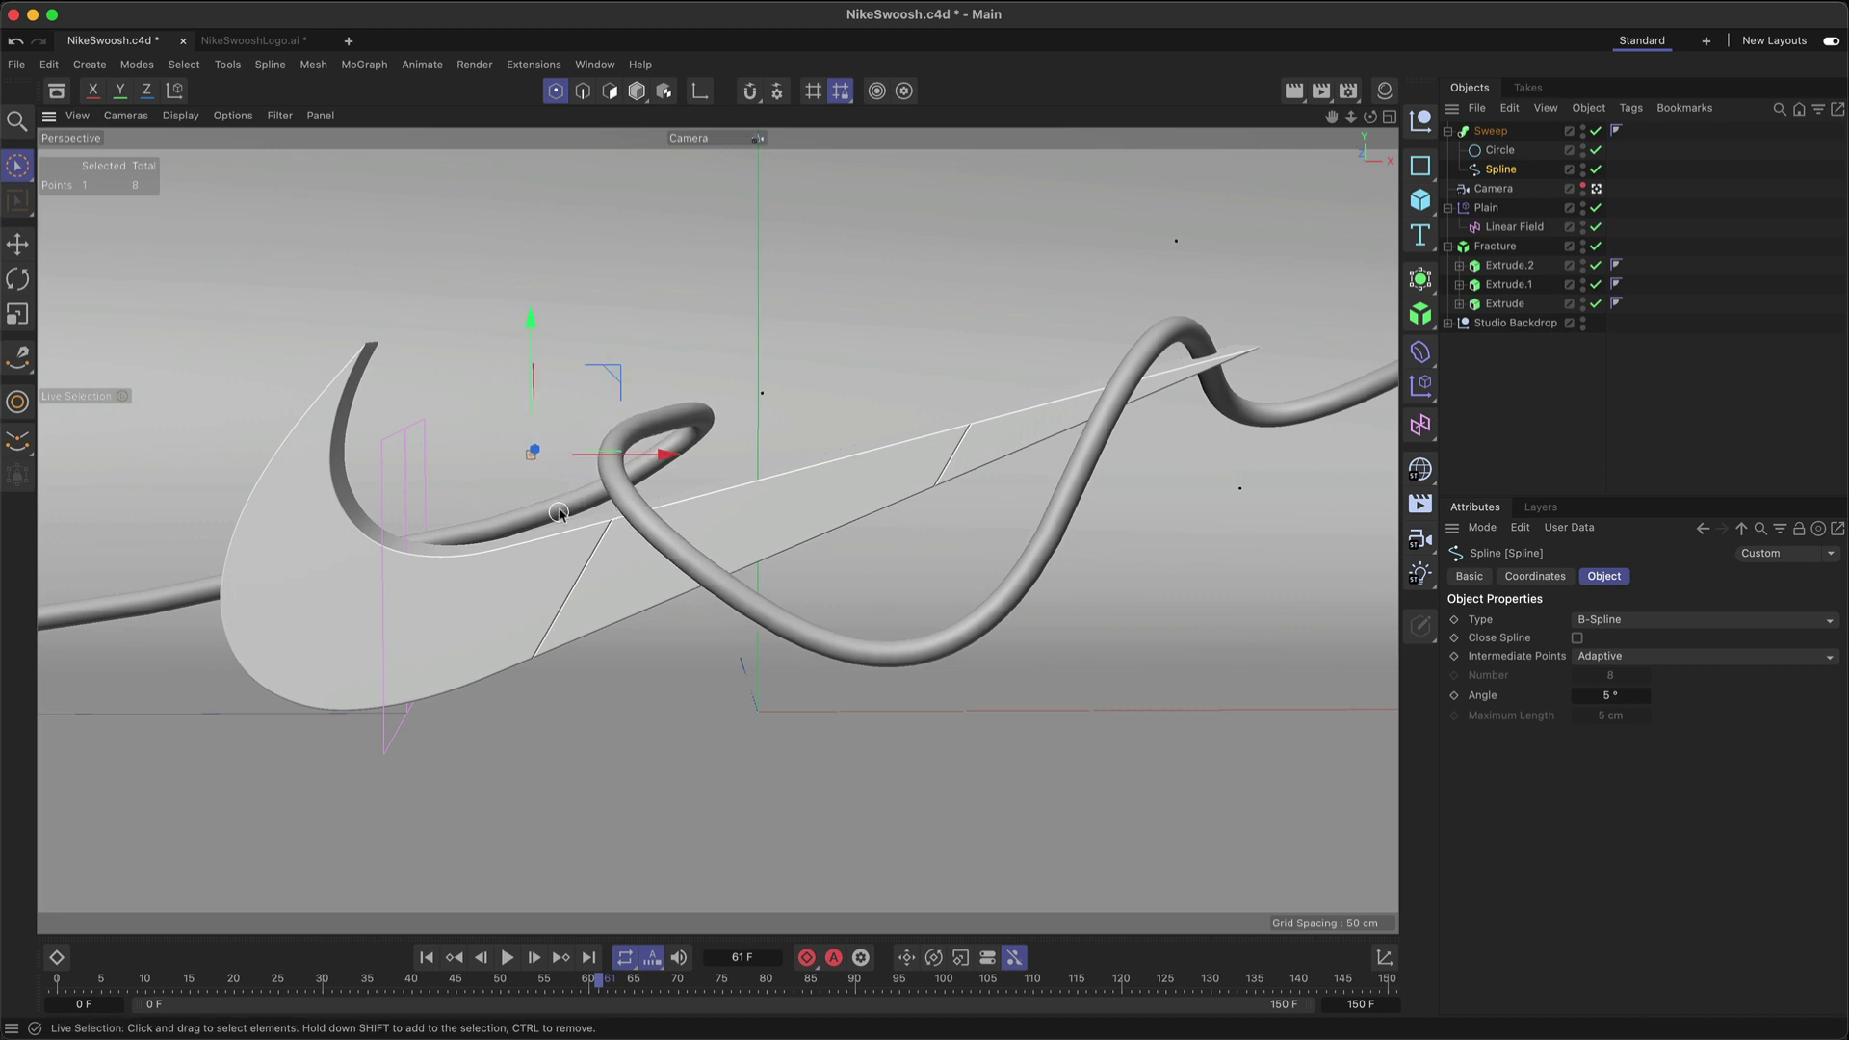
click(758, 392)
click(874, 347)
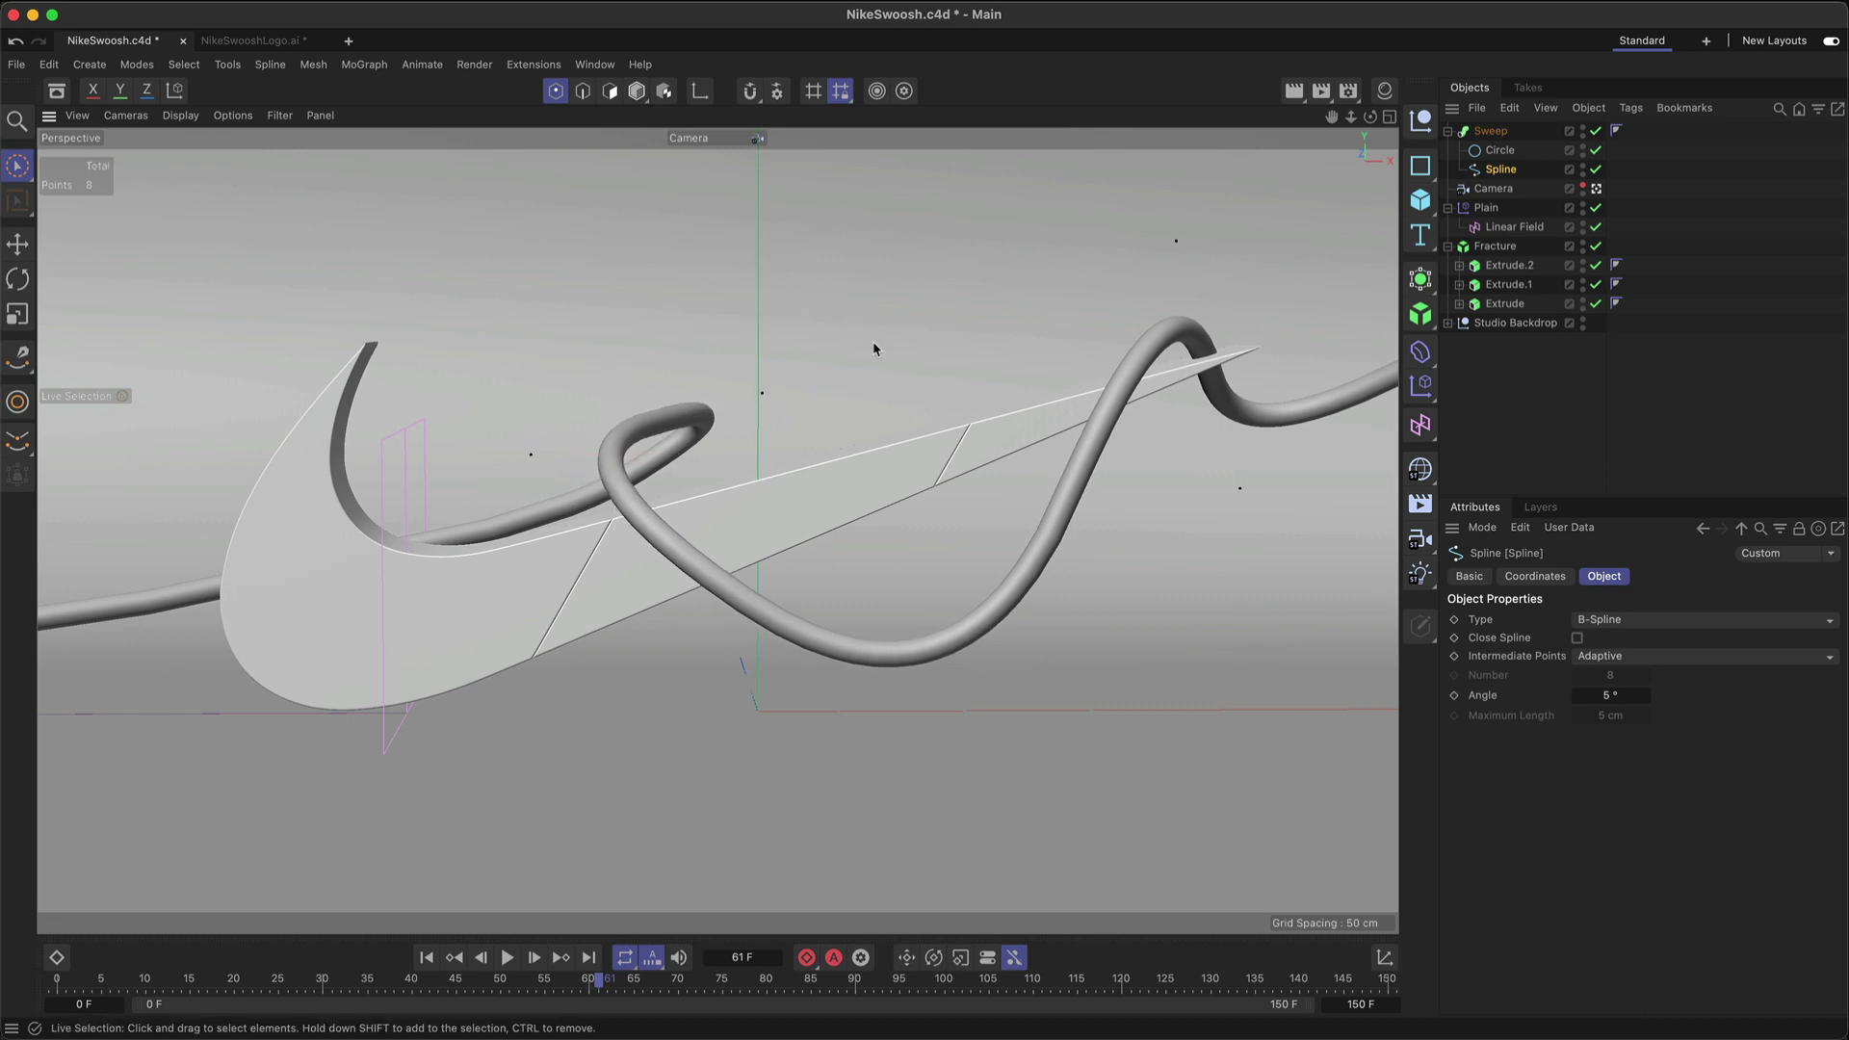
click(761, 405)
drag(847, 309, 865, 332)
click(533, 450)
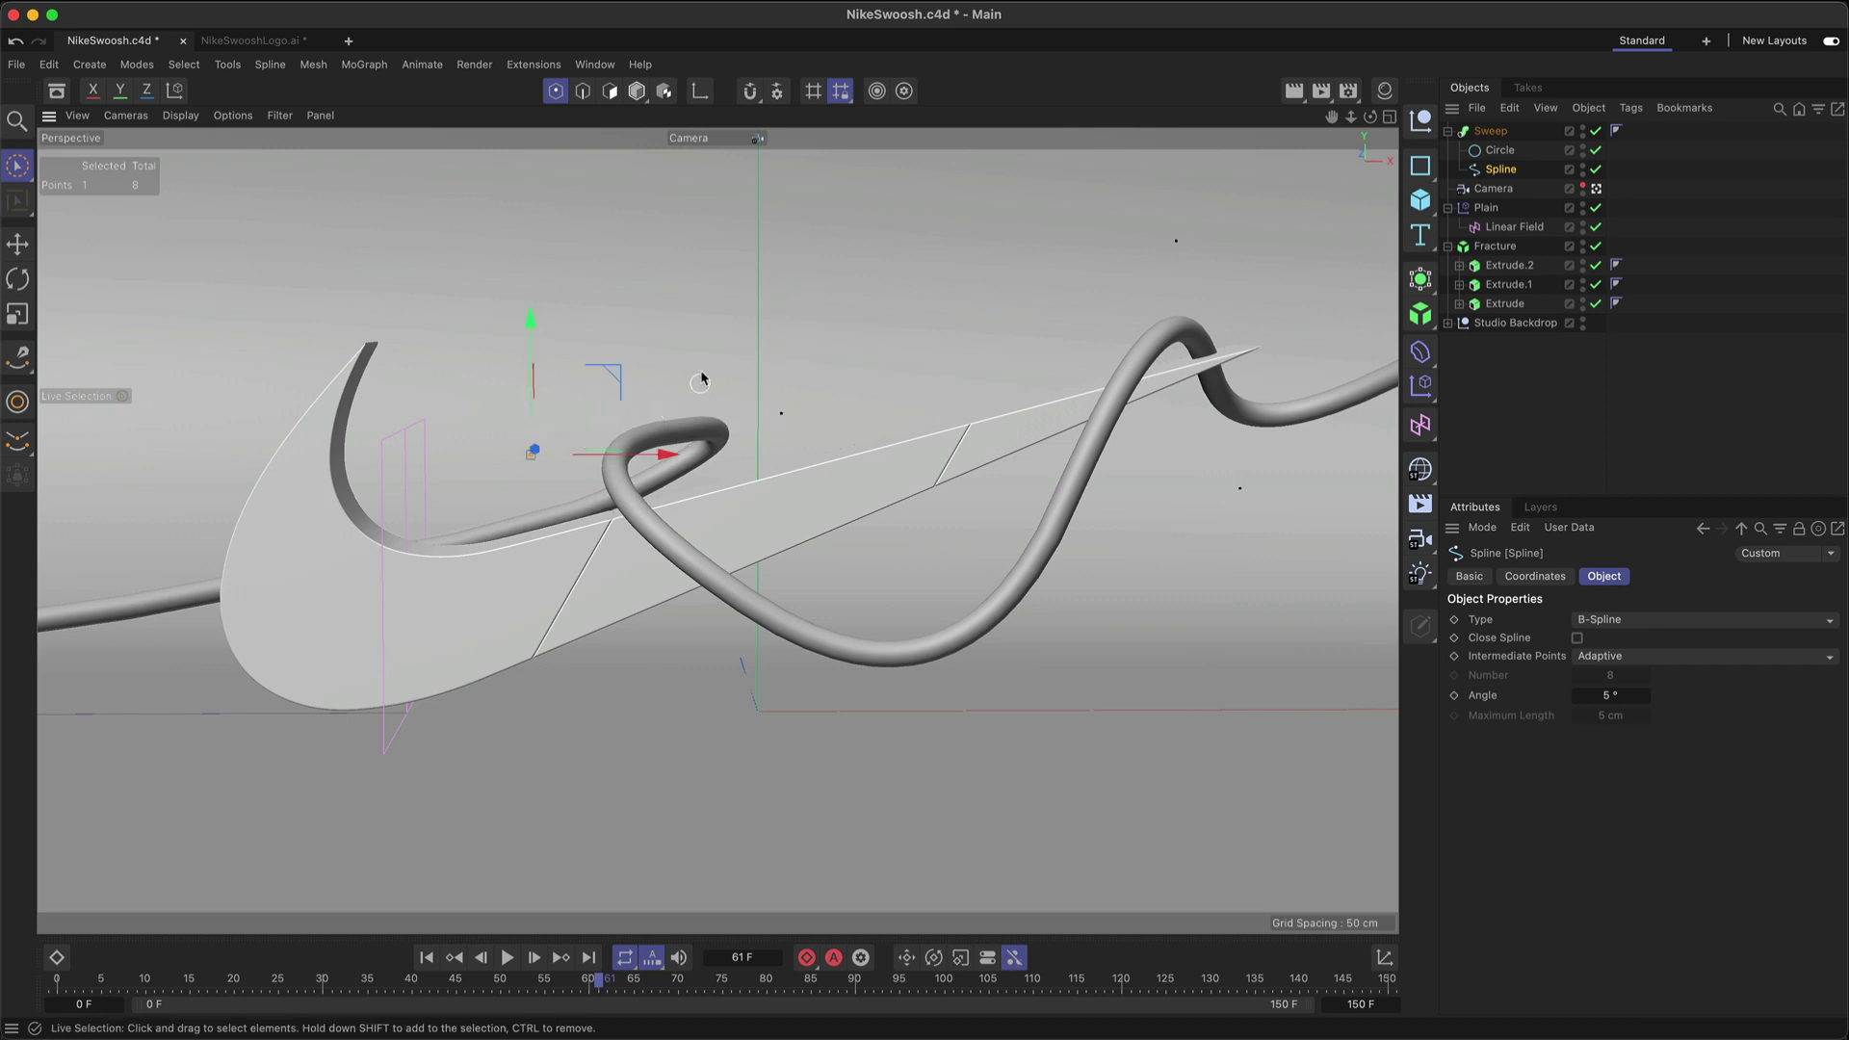
mouse_move(622, 383)
mouse_down()
mouse_move(578, 363)
mouse_move(607, 385)
mouse_up()
click(511, 530)
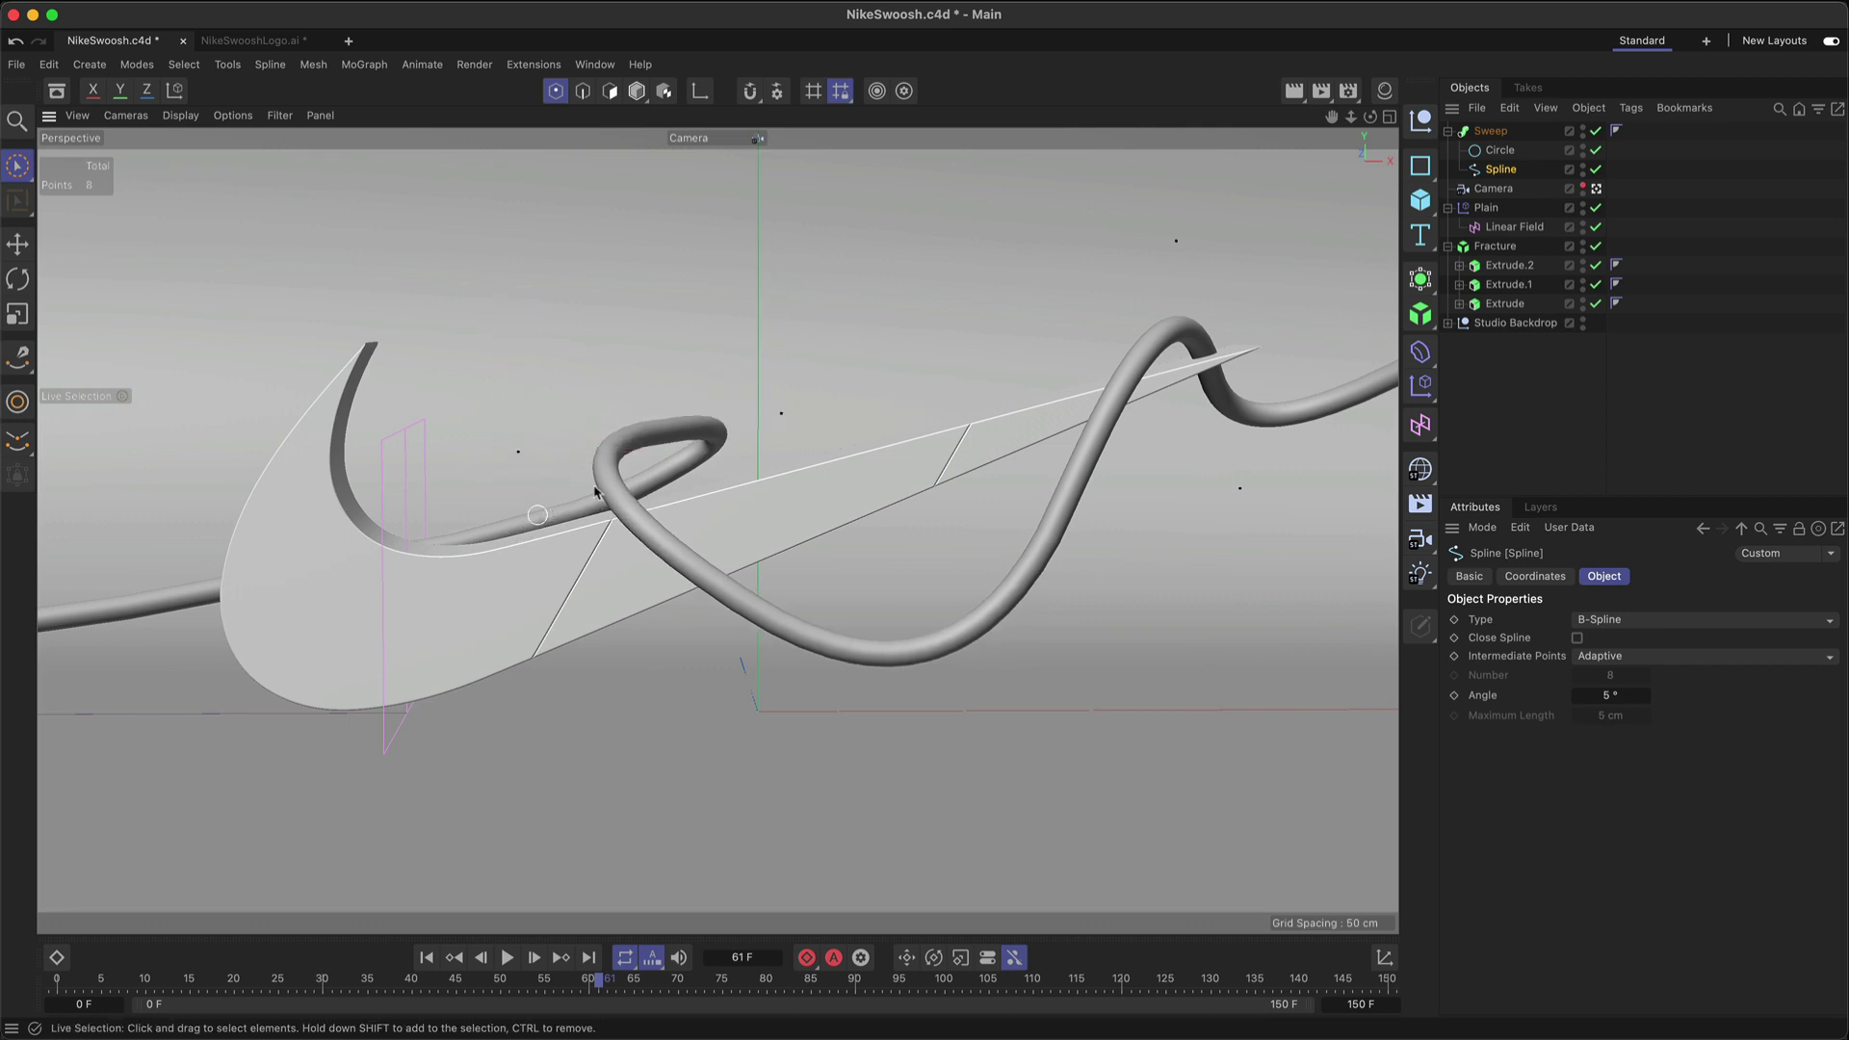
click(1548, 401)
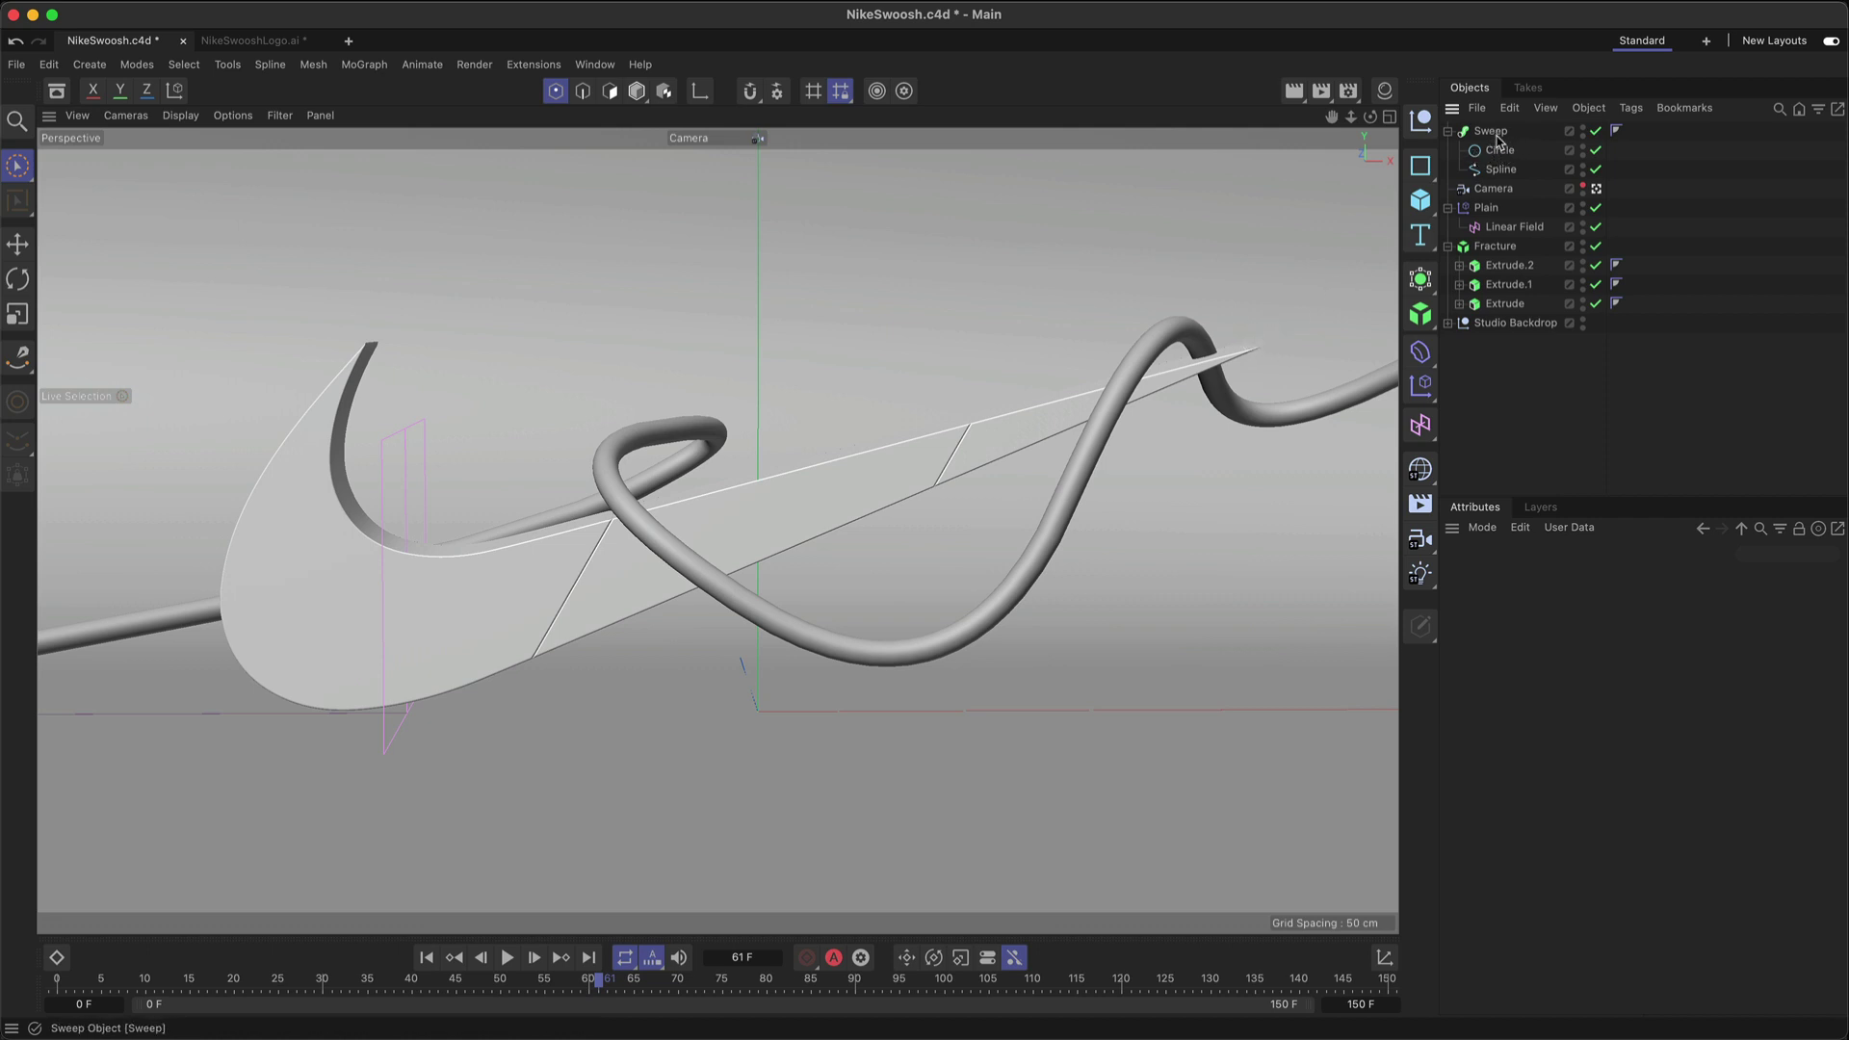
Step: Show wireframe lines, give the path 32 Uniform intermediate points and the Circle 16 points
key(n)
key(b)
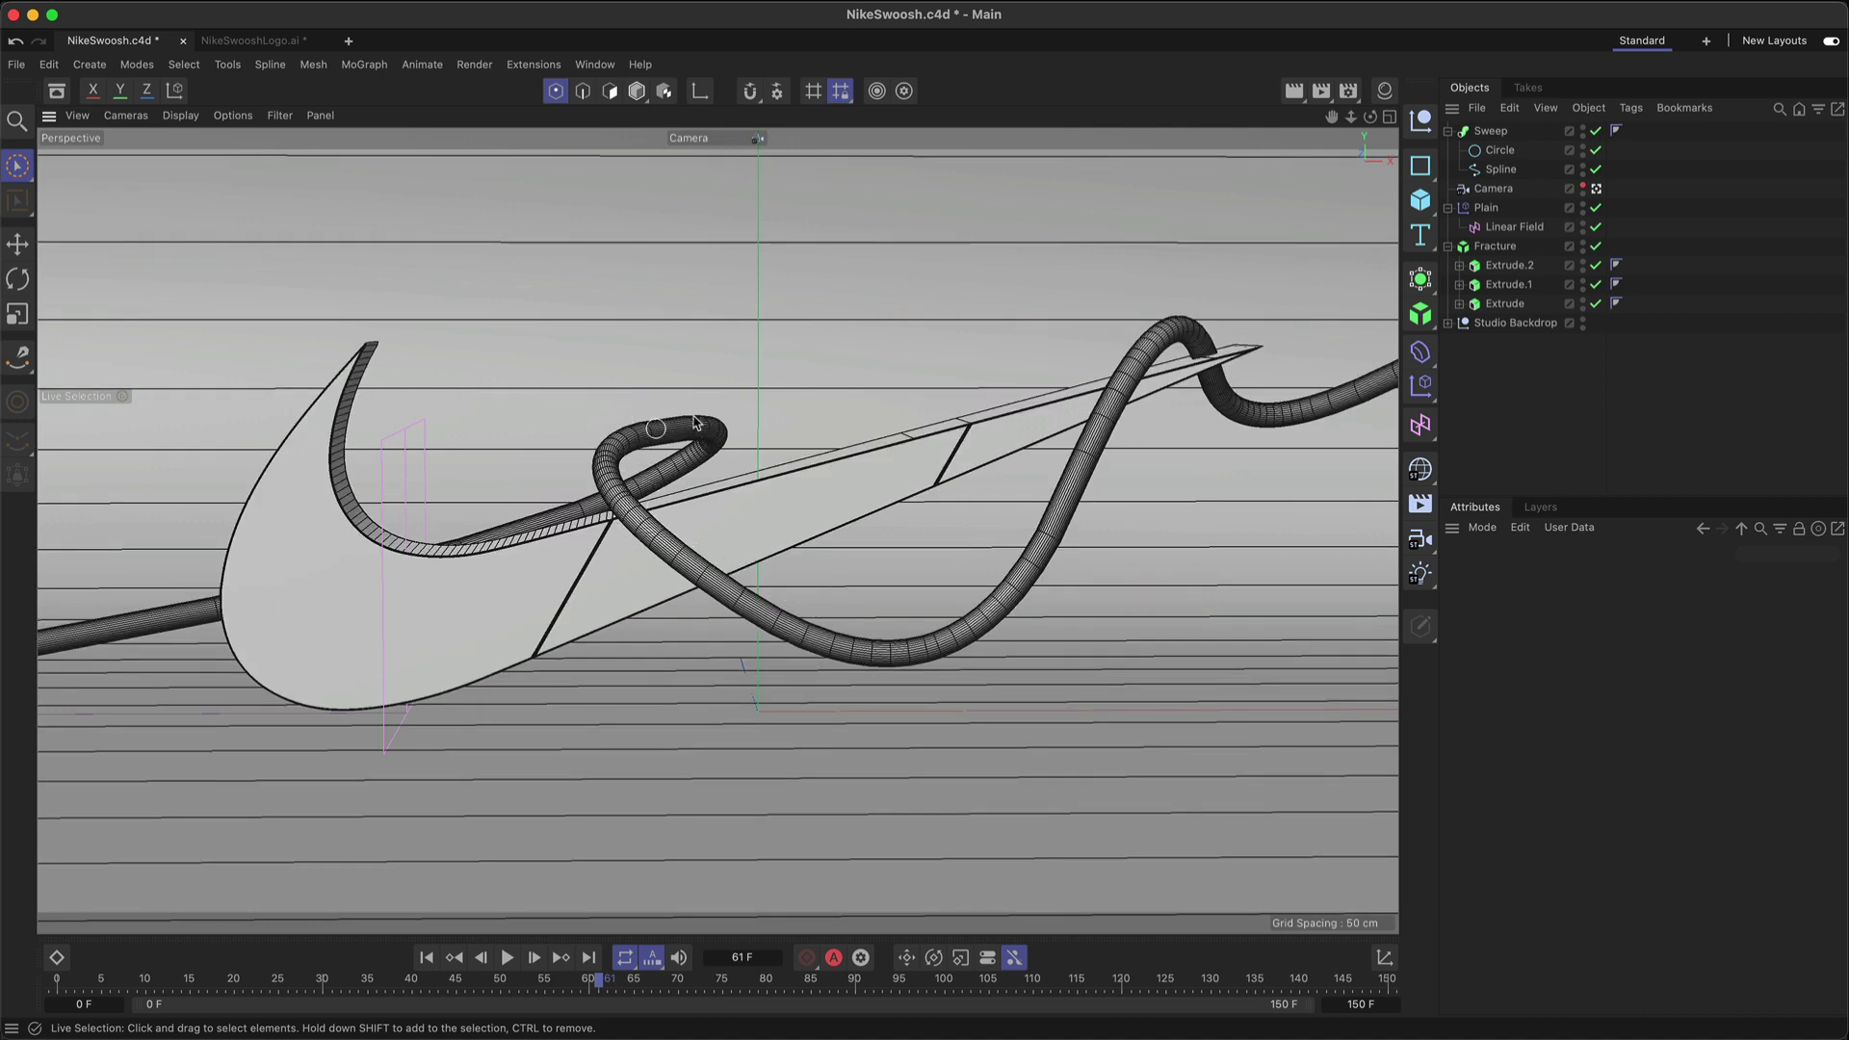
click(1499, 169)
click(1663, 658)
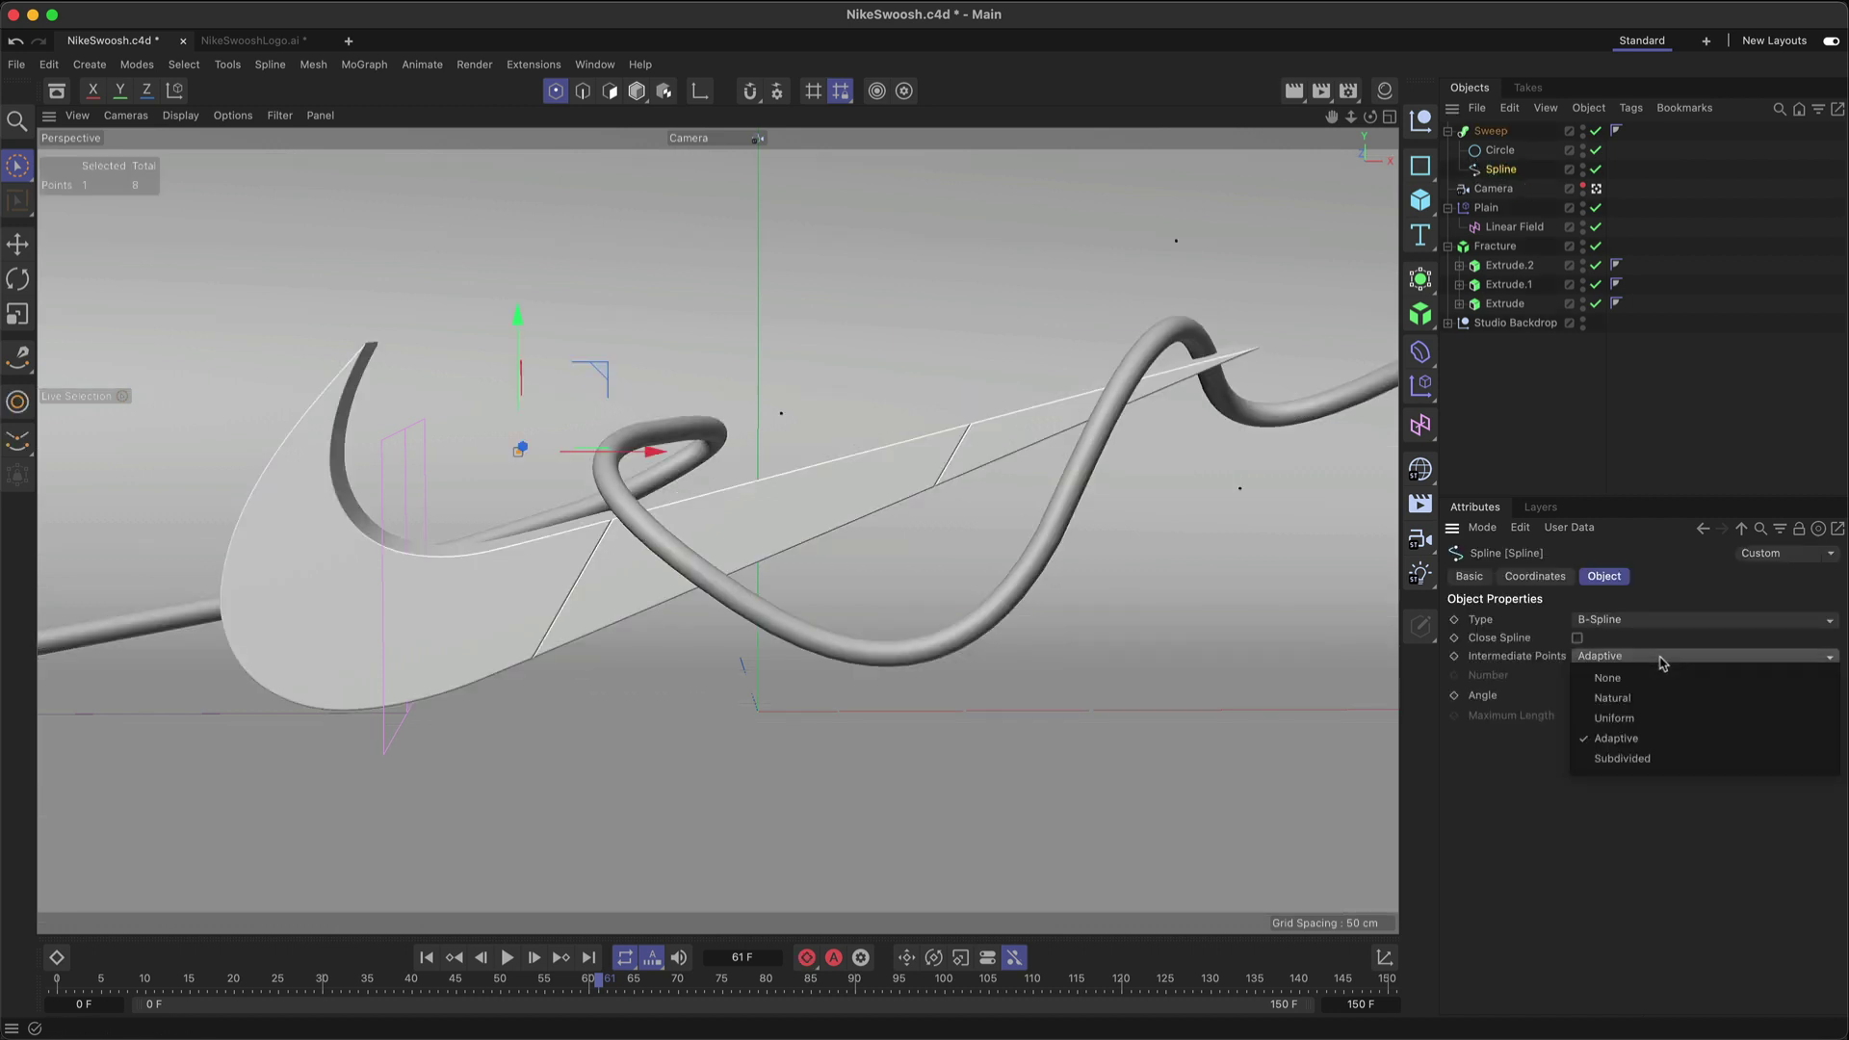
click(1643, 718)
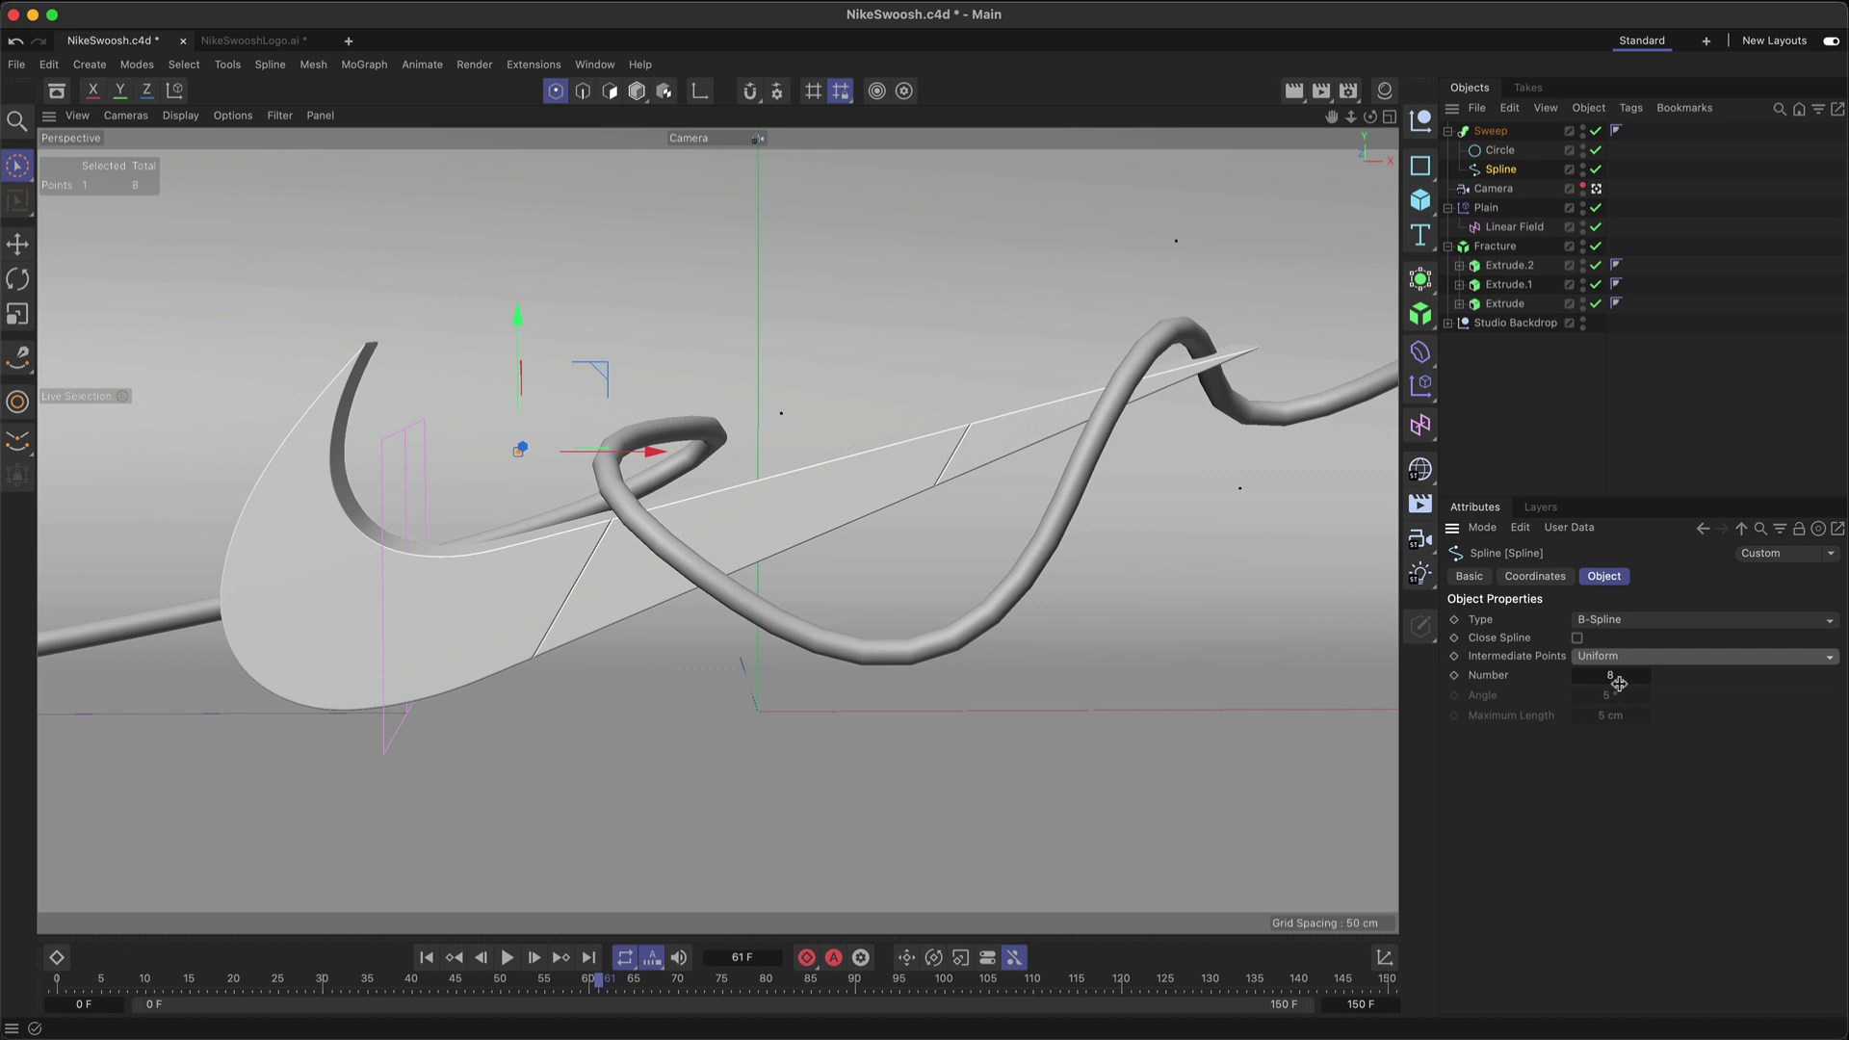
click(1619, 683)
key(Return)
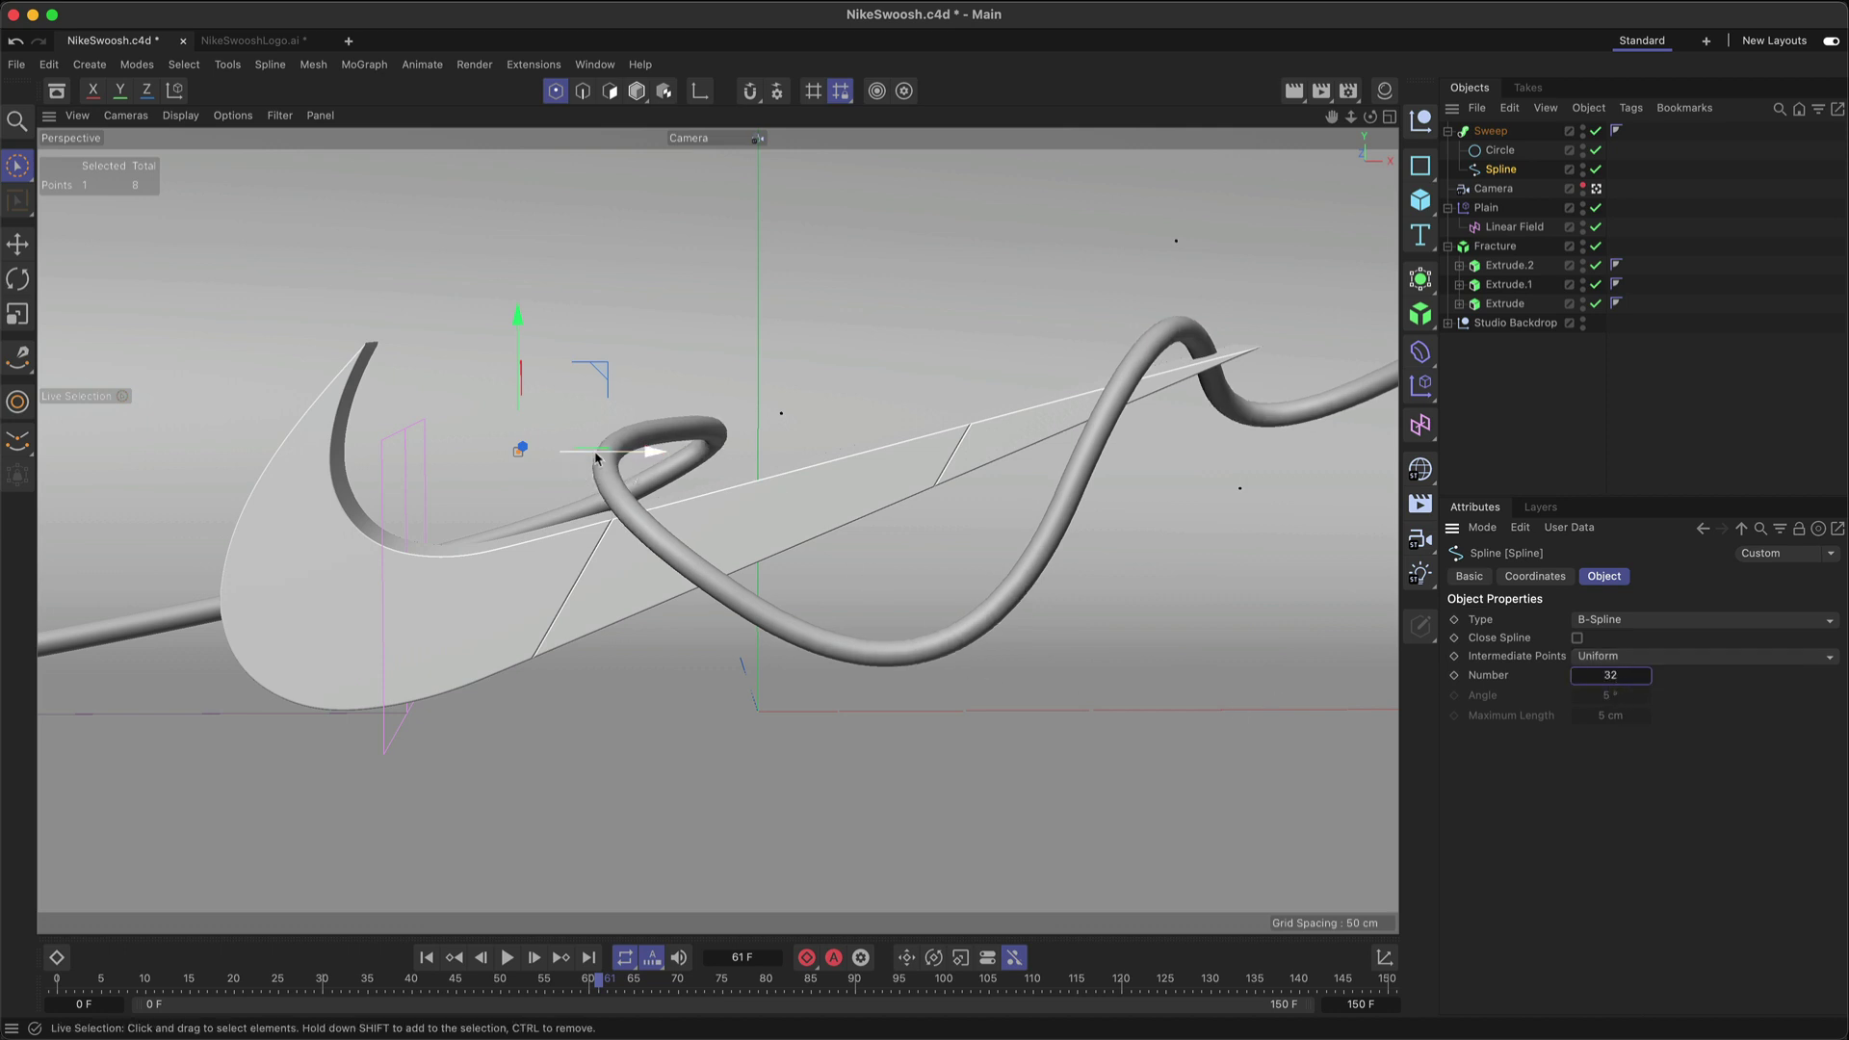
click(1500, 150)
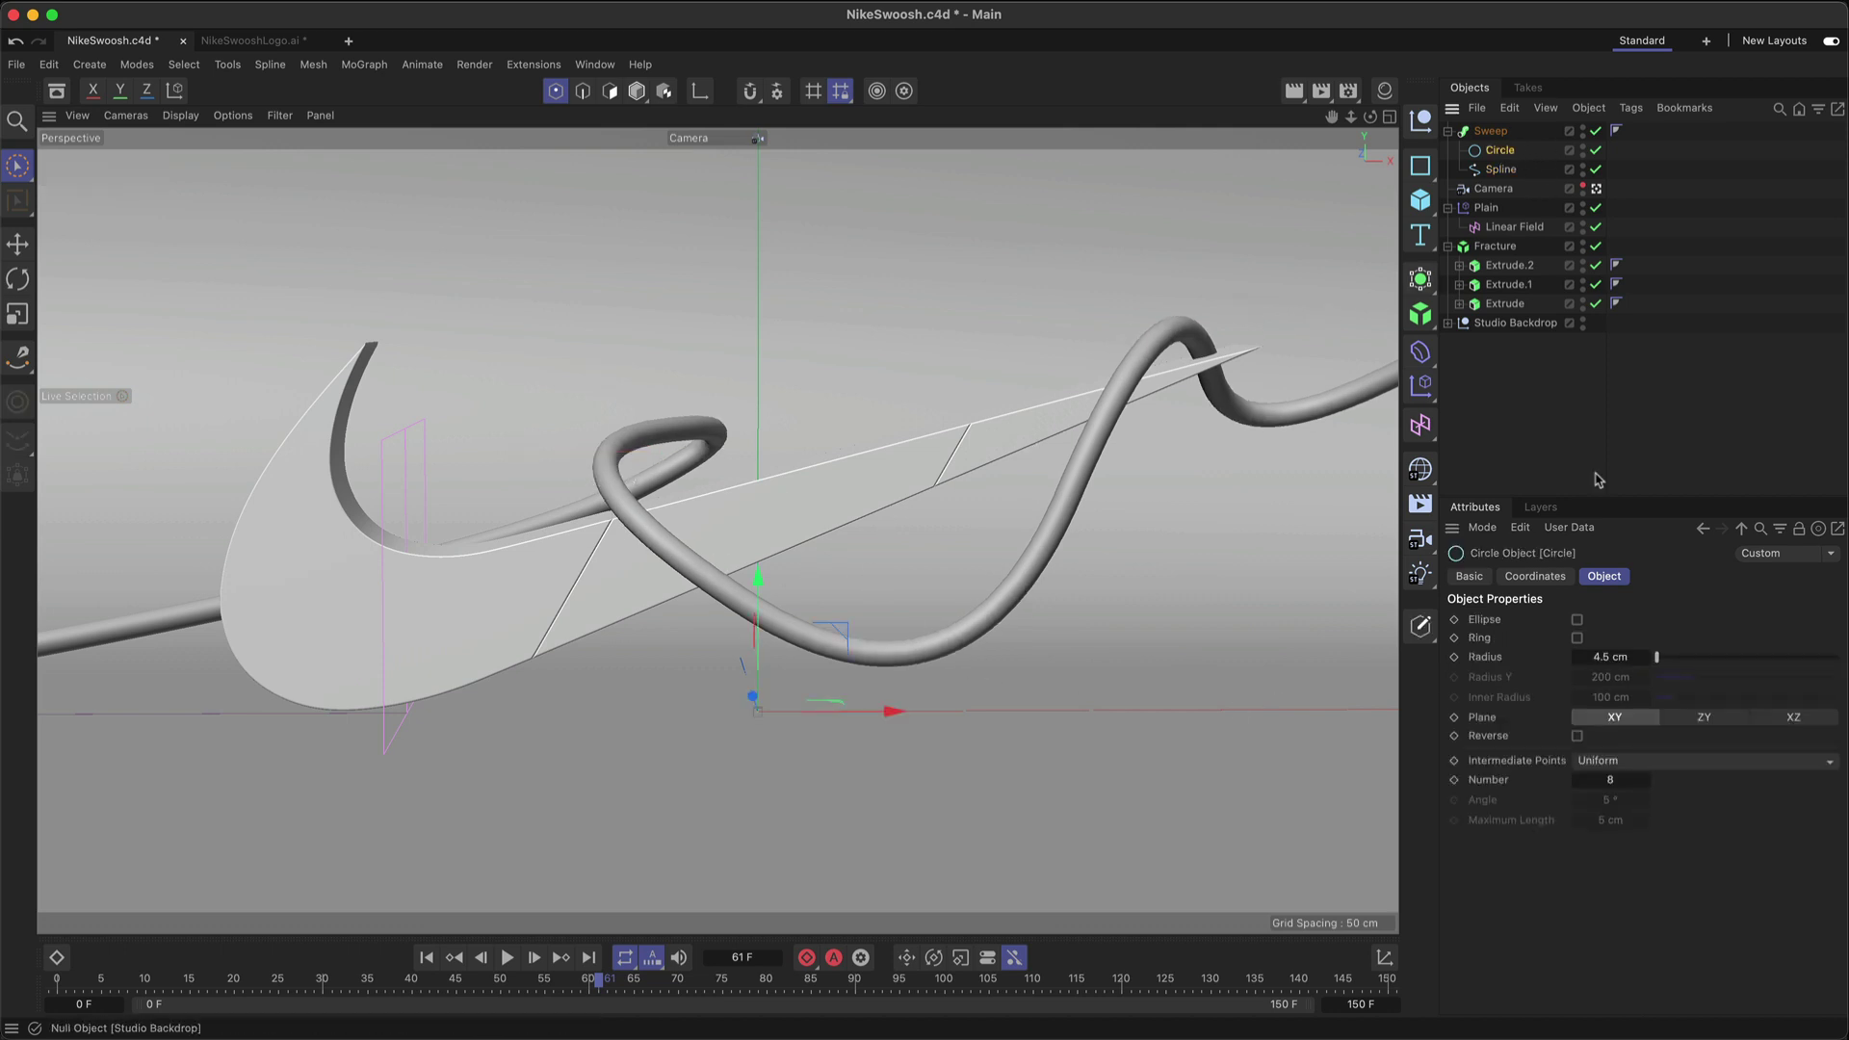
click(1625, 780)
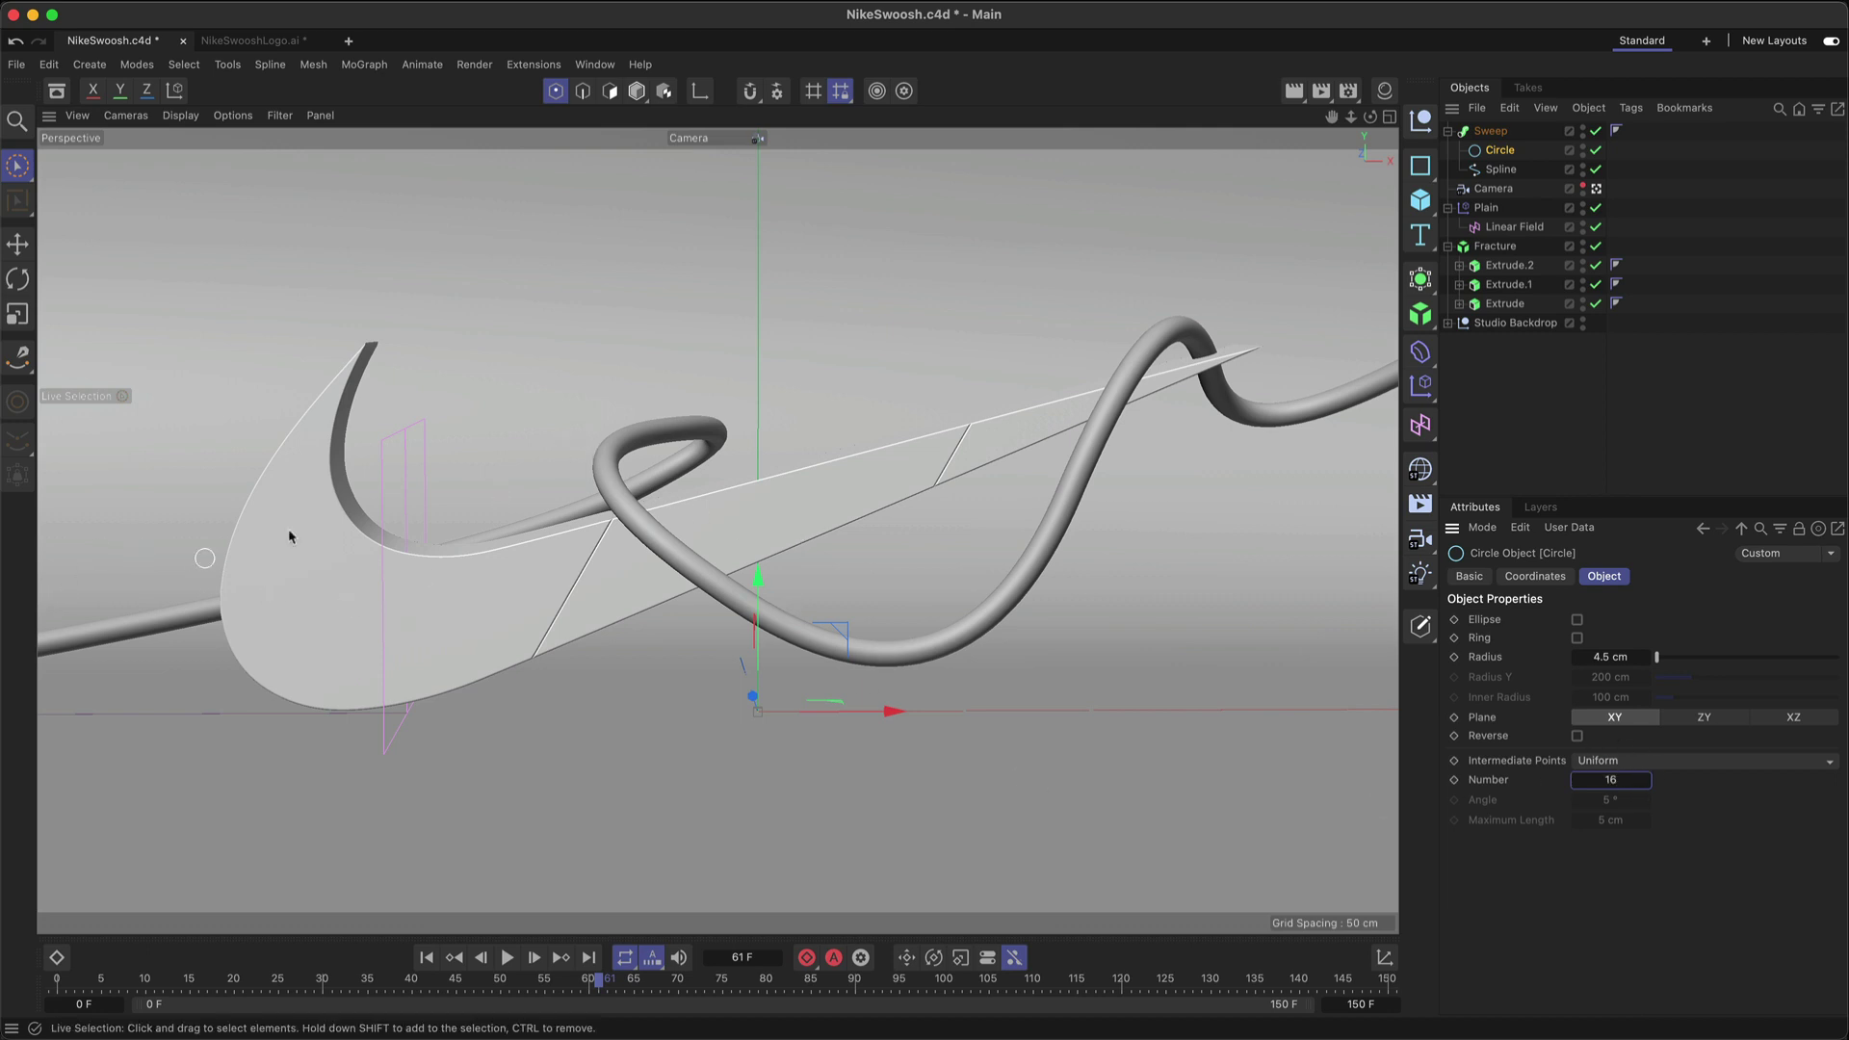
Step: Lower the Sweep's End Growth to 36% and give its caps a 2.5 cm Curve bevel
click(1488, 131)
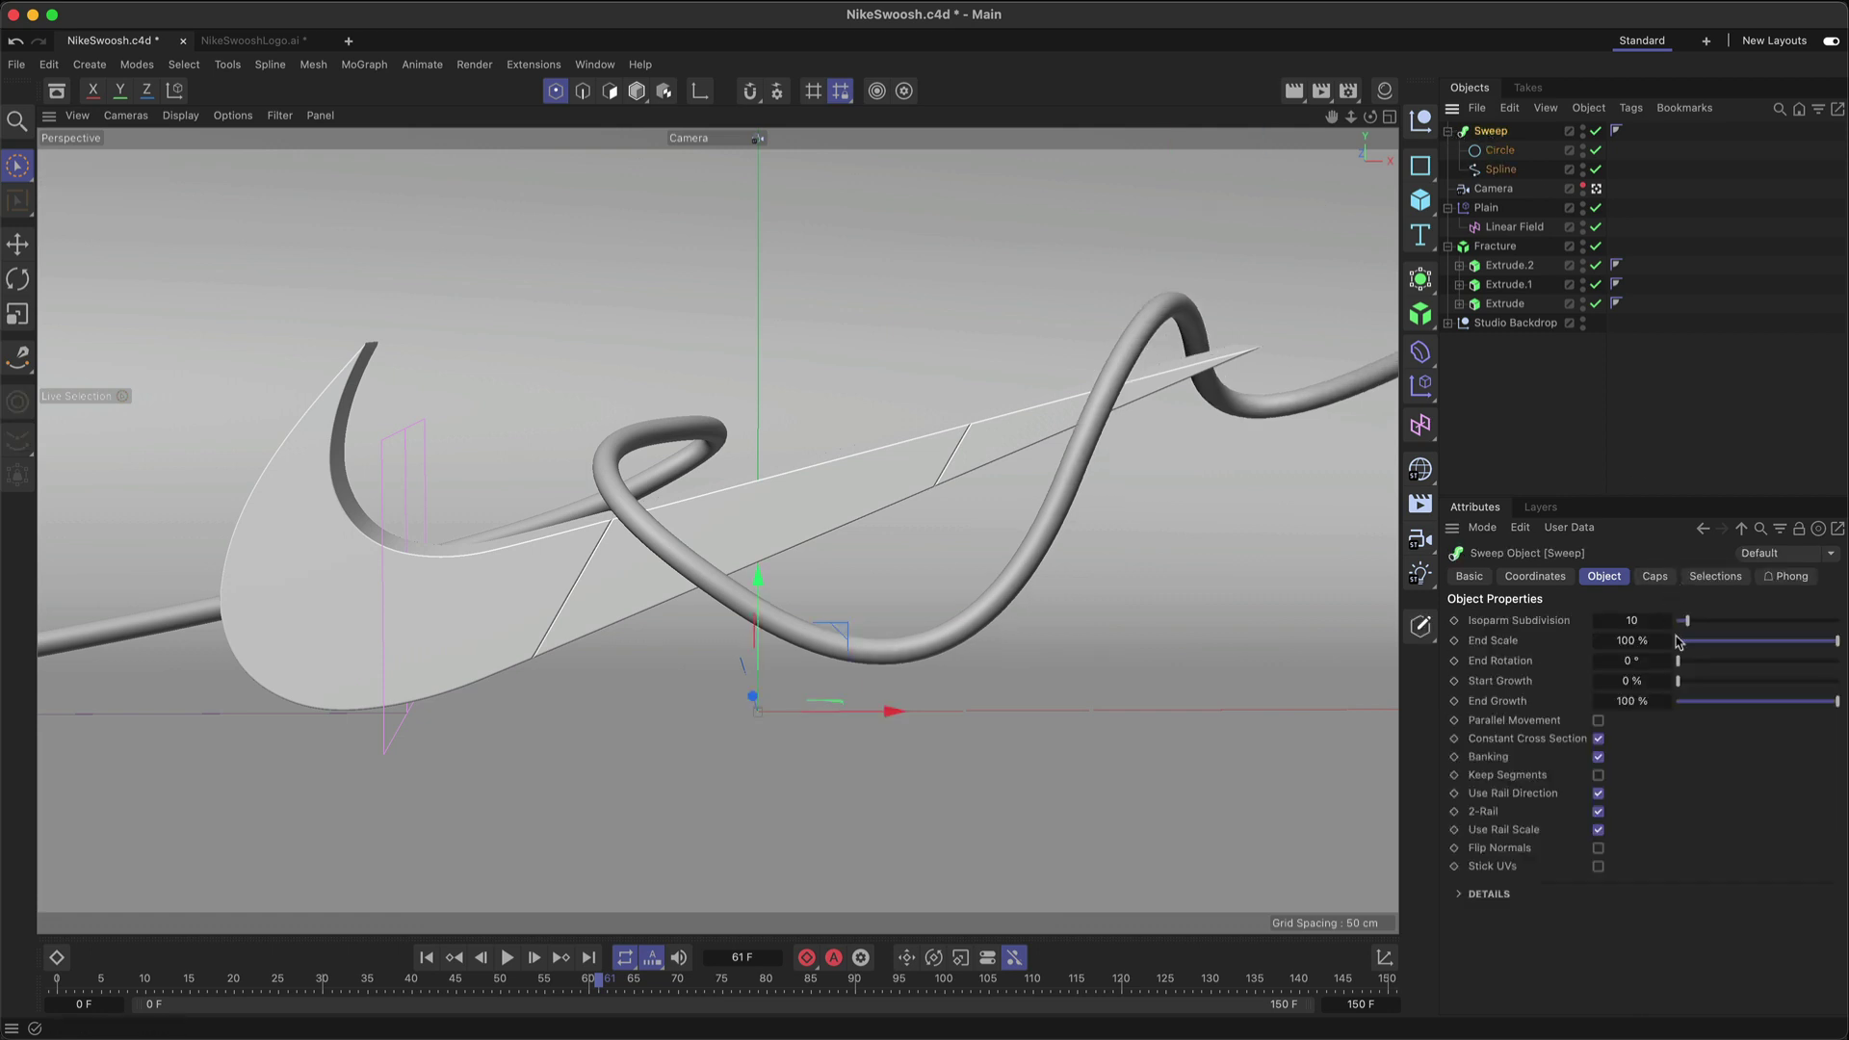
drag(1824, 704, 1745, 712)
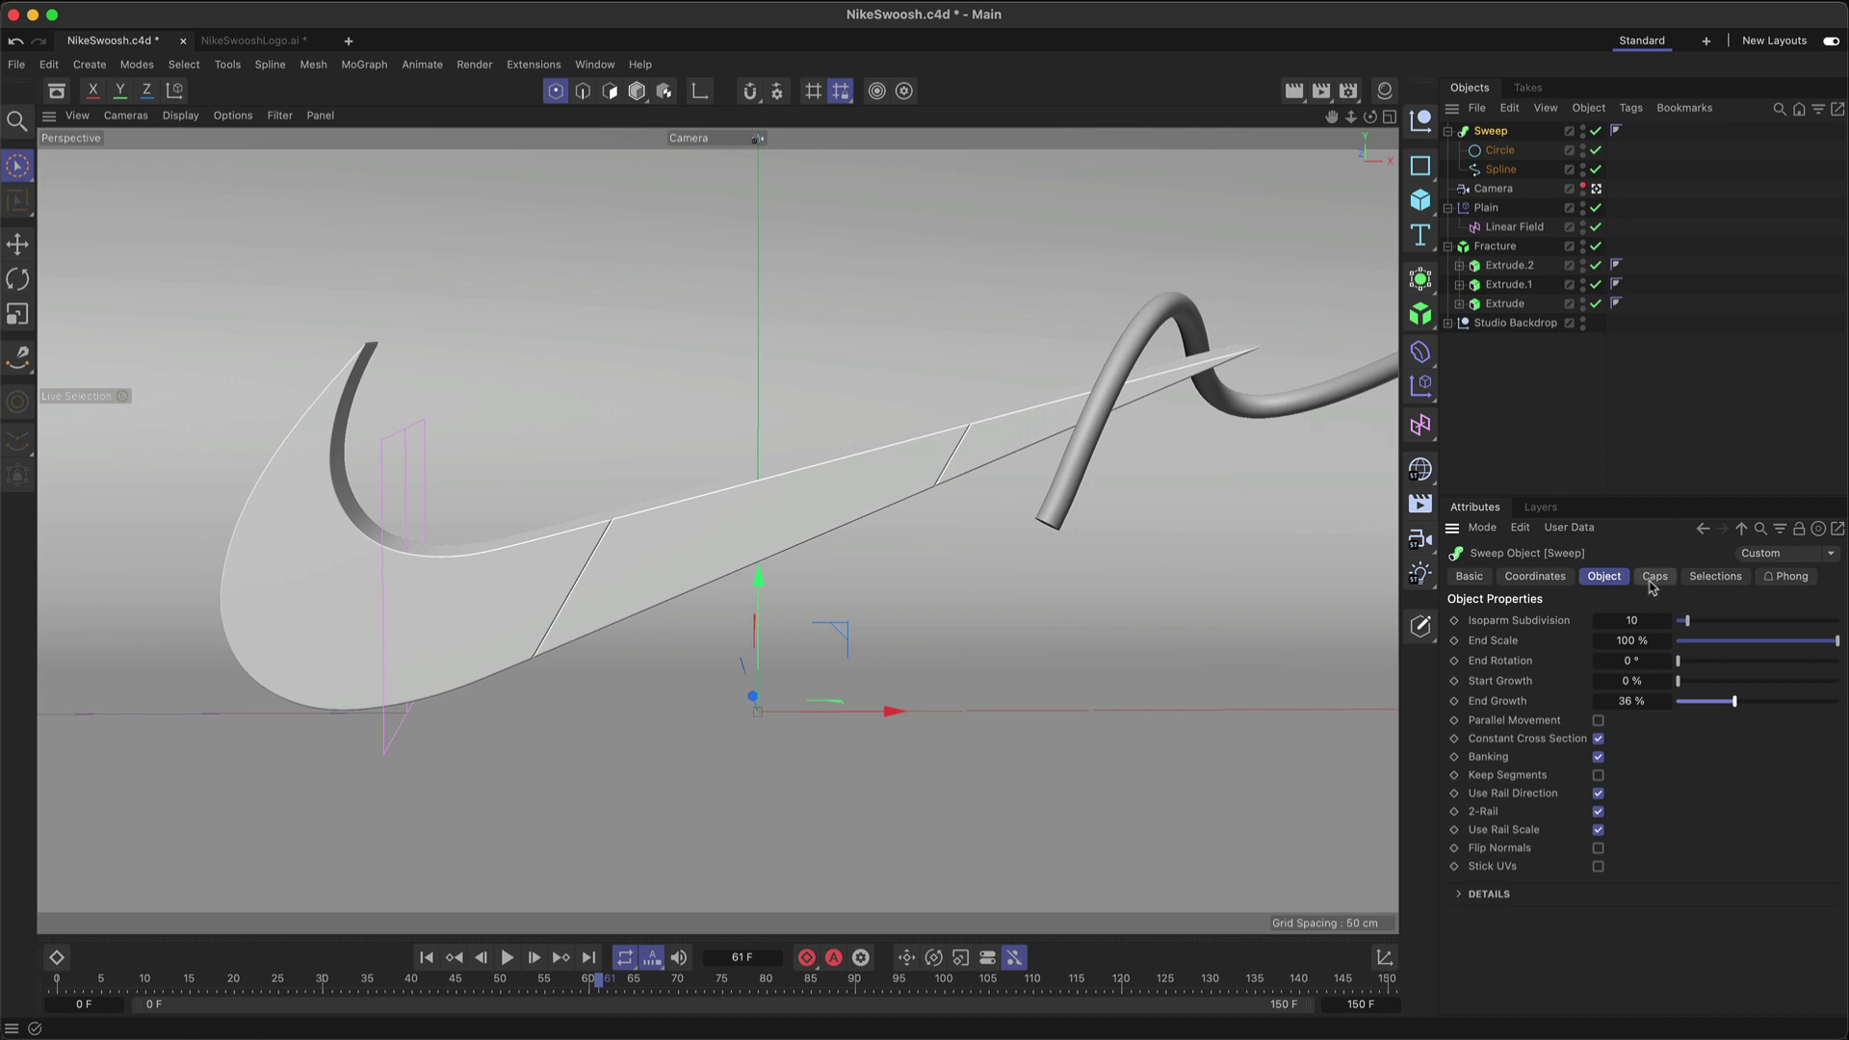
click(1655, 578)
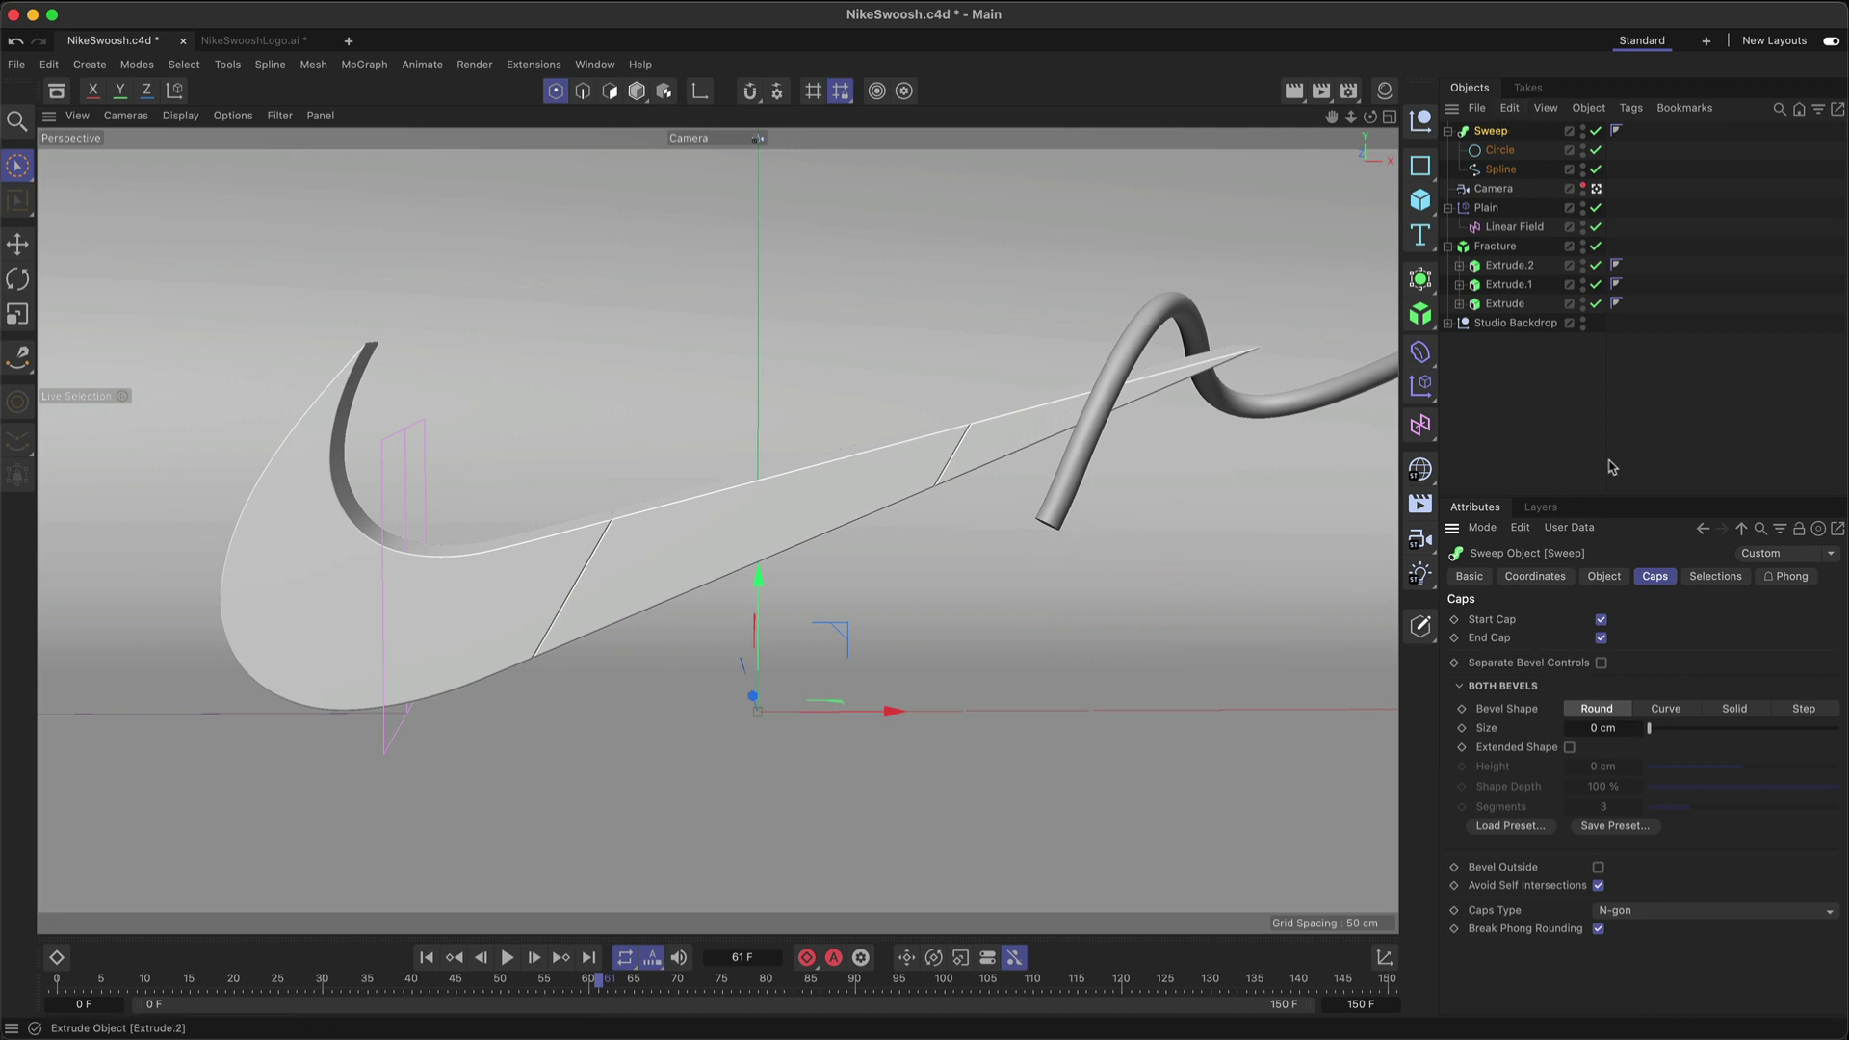
click(1667, 709)
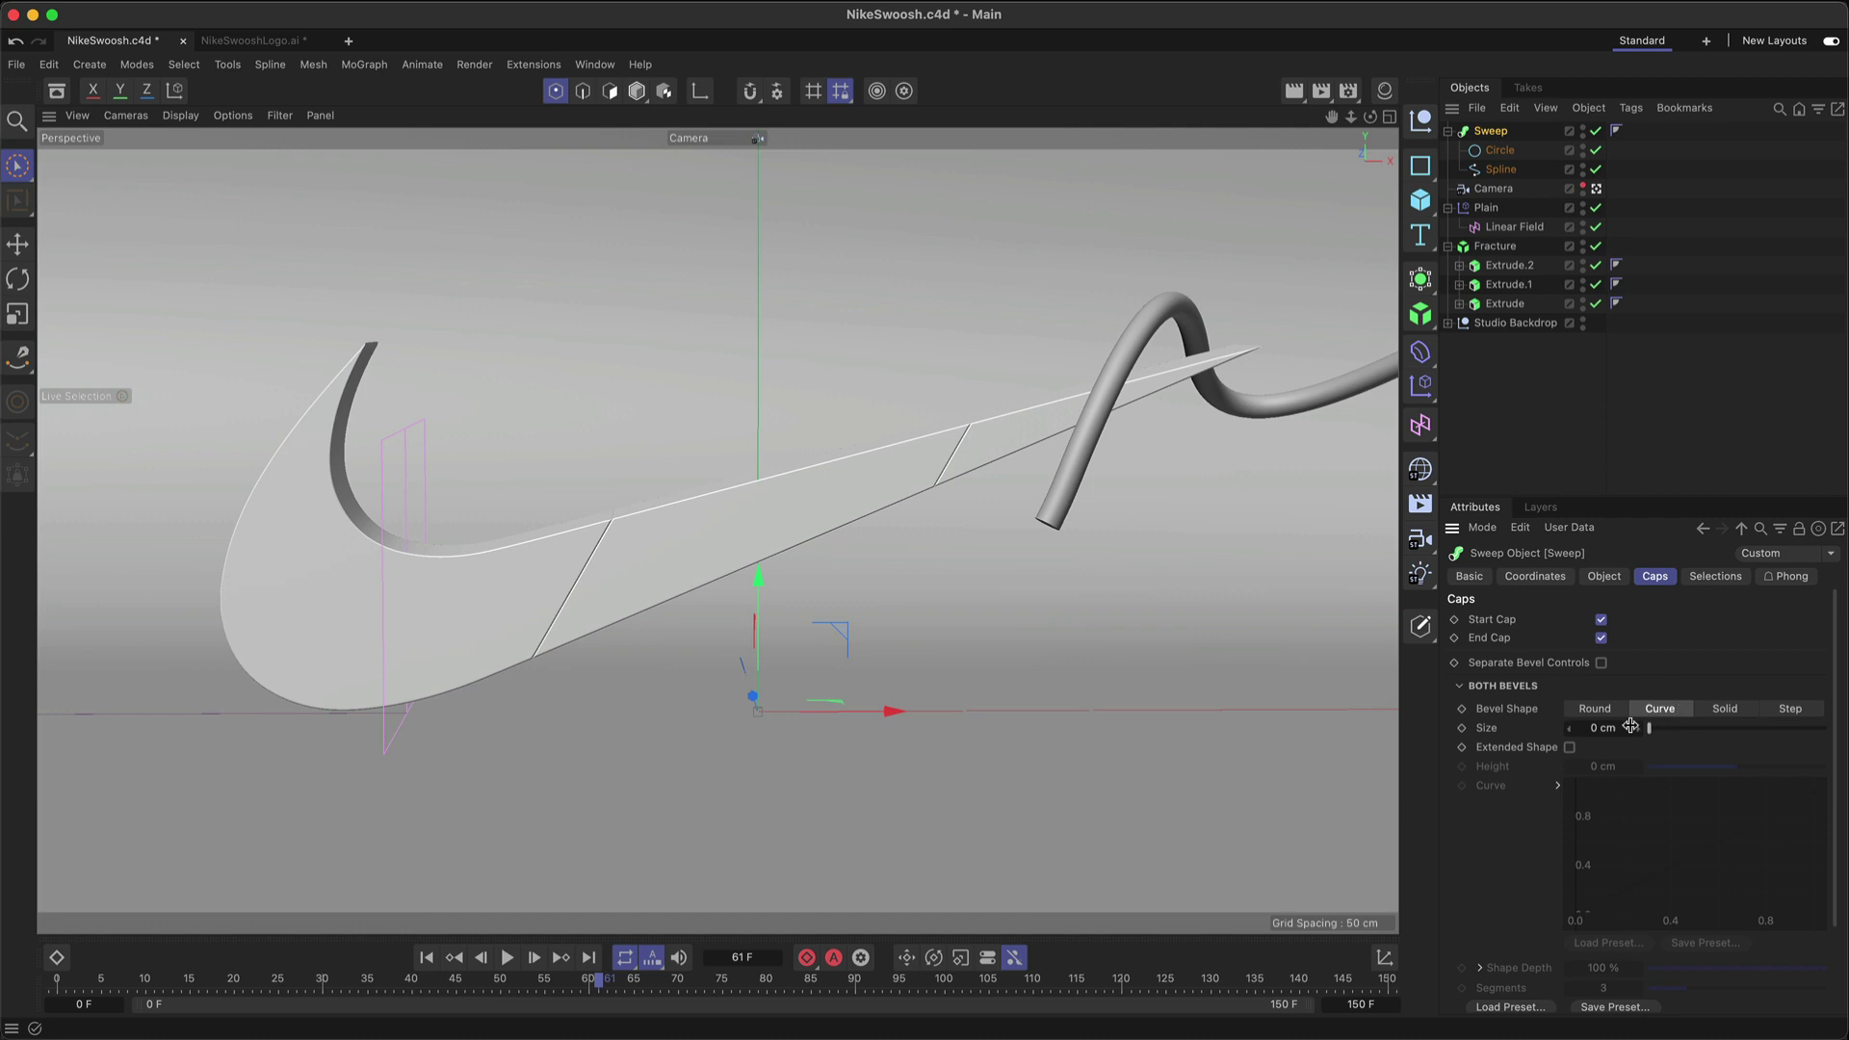
click(1607, 729)
text(2.5)
key(Return)
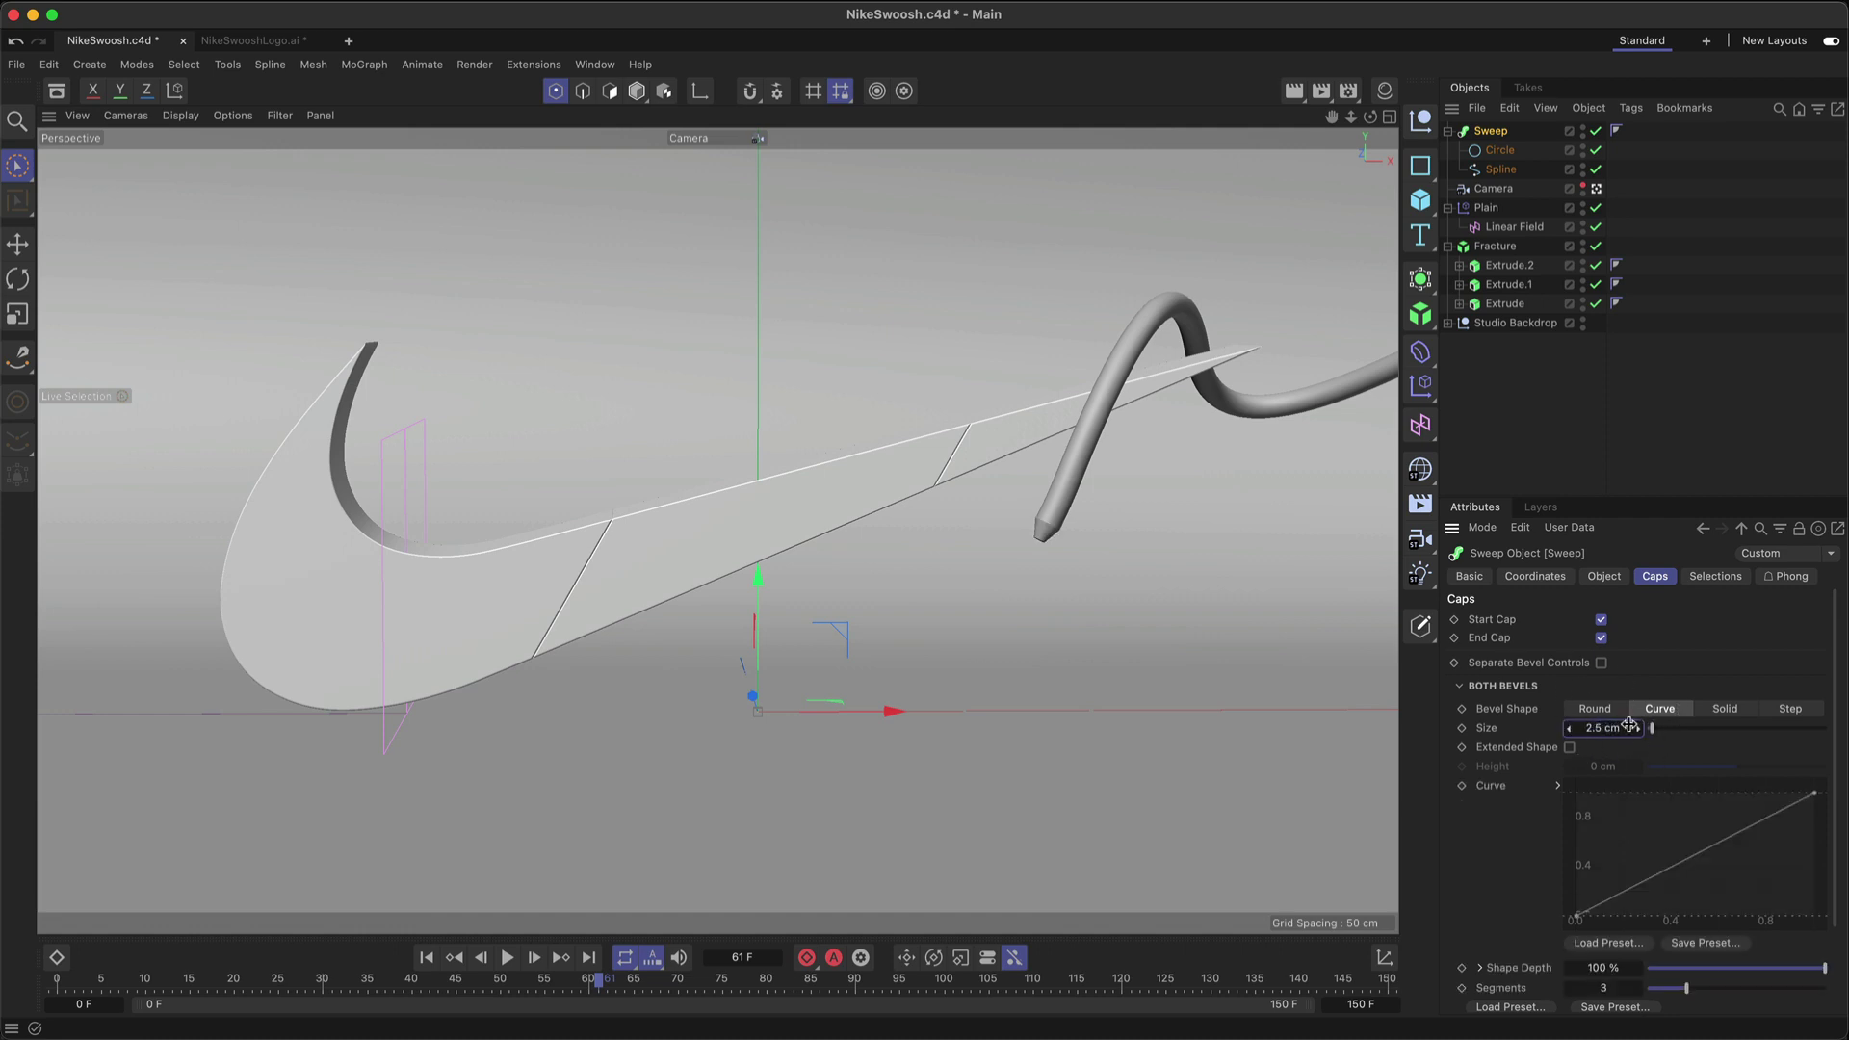
Step: Enable Extended Shape with a 10 cm bevel height and bend the bevel curve into an S
click(1570, 748)
click(1606, 768)
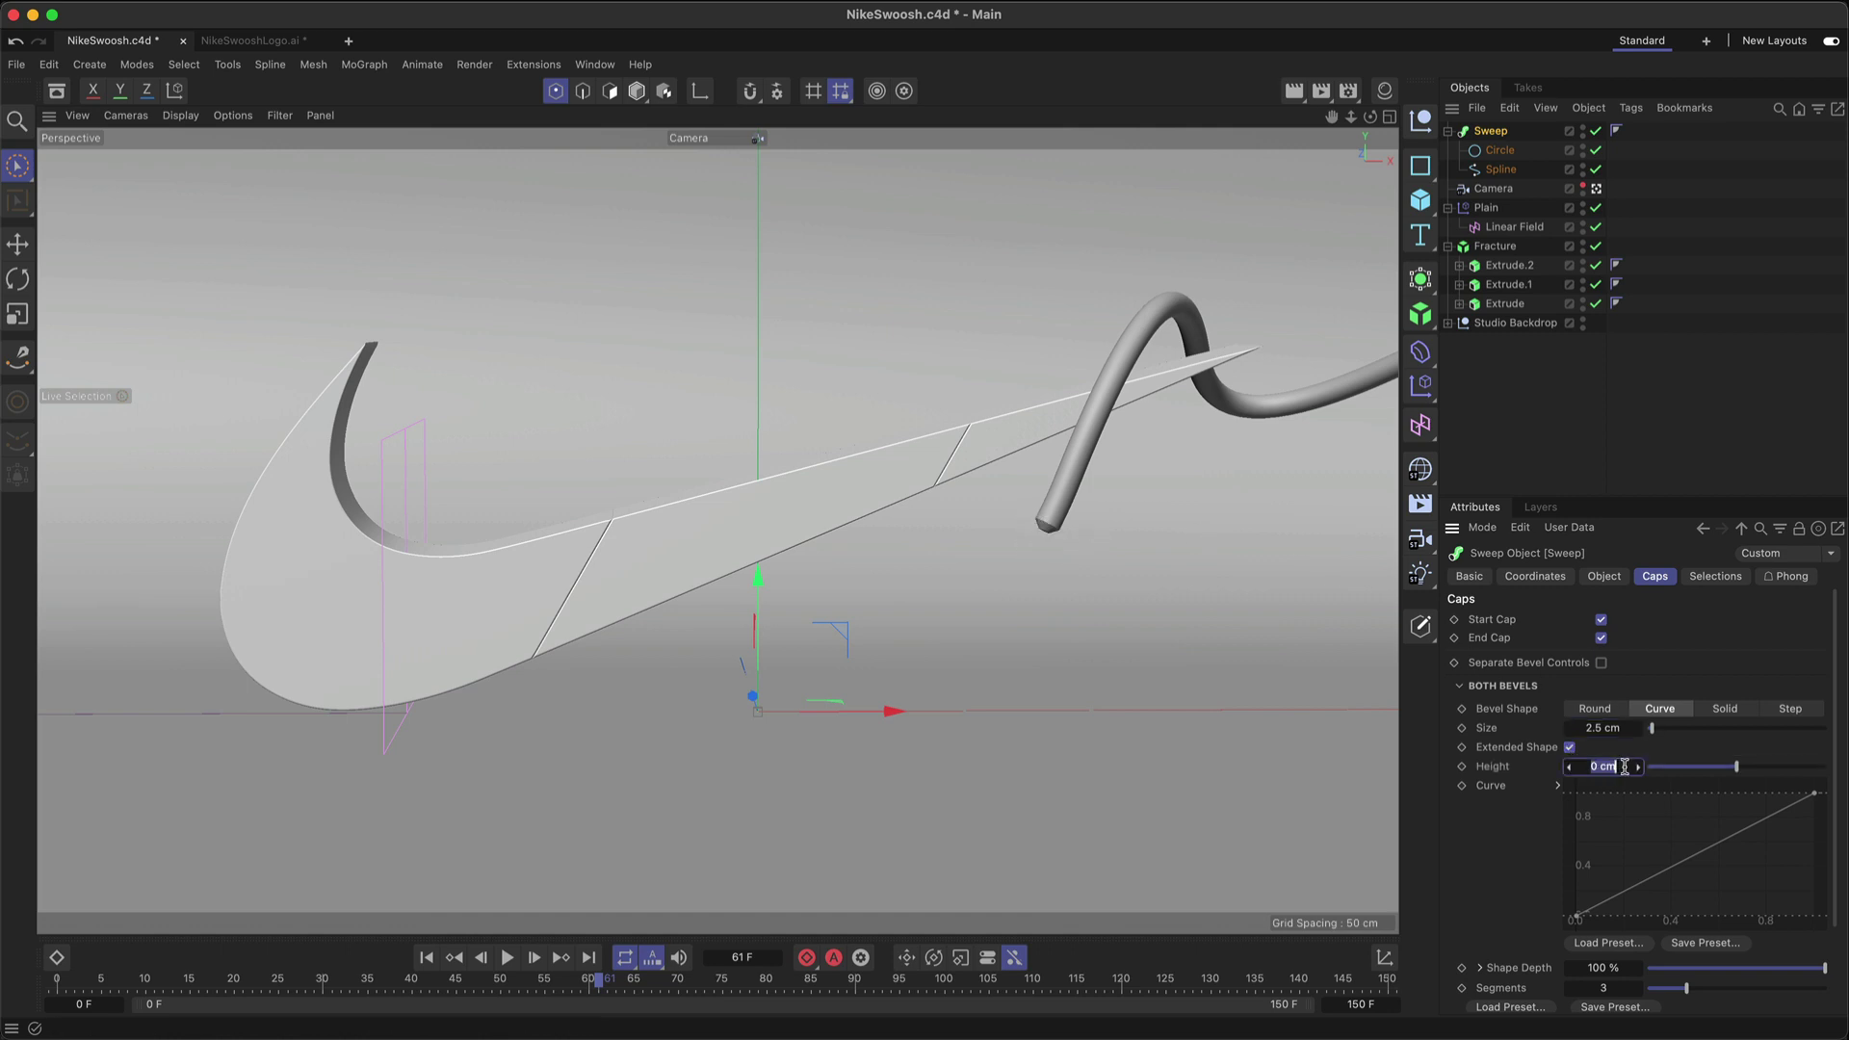
text(10)
key(Return)
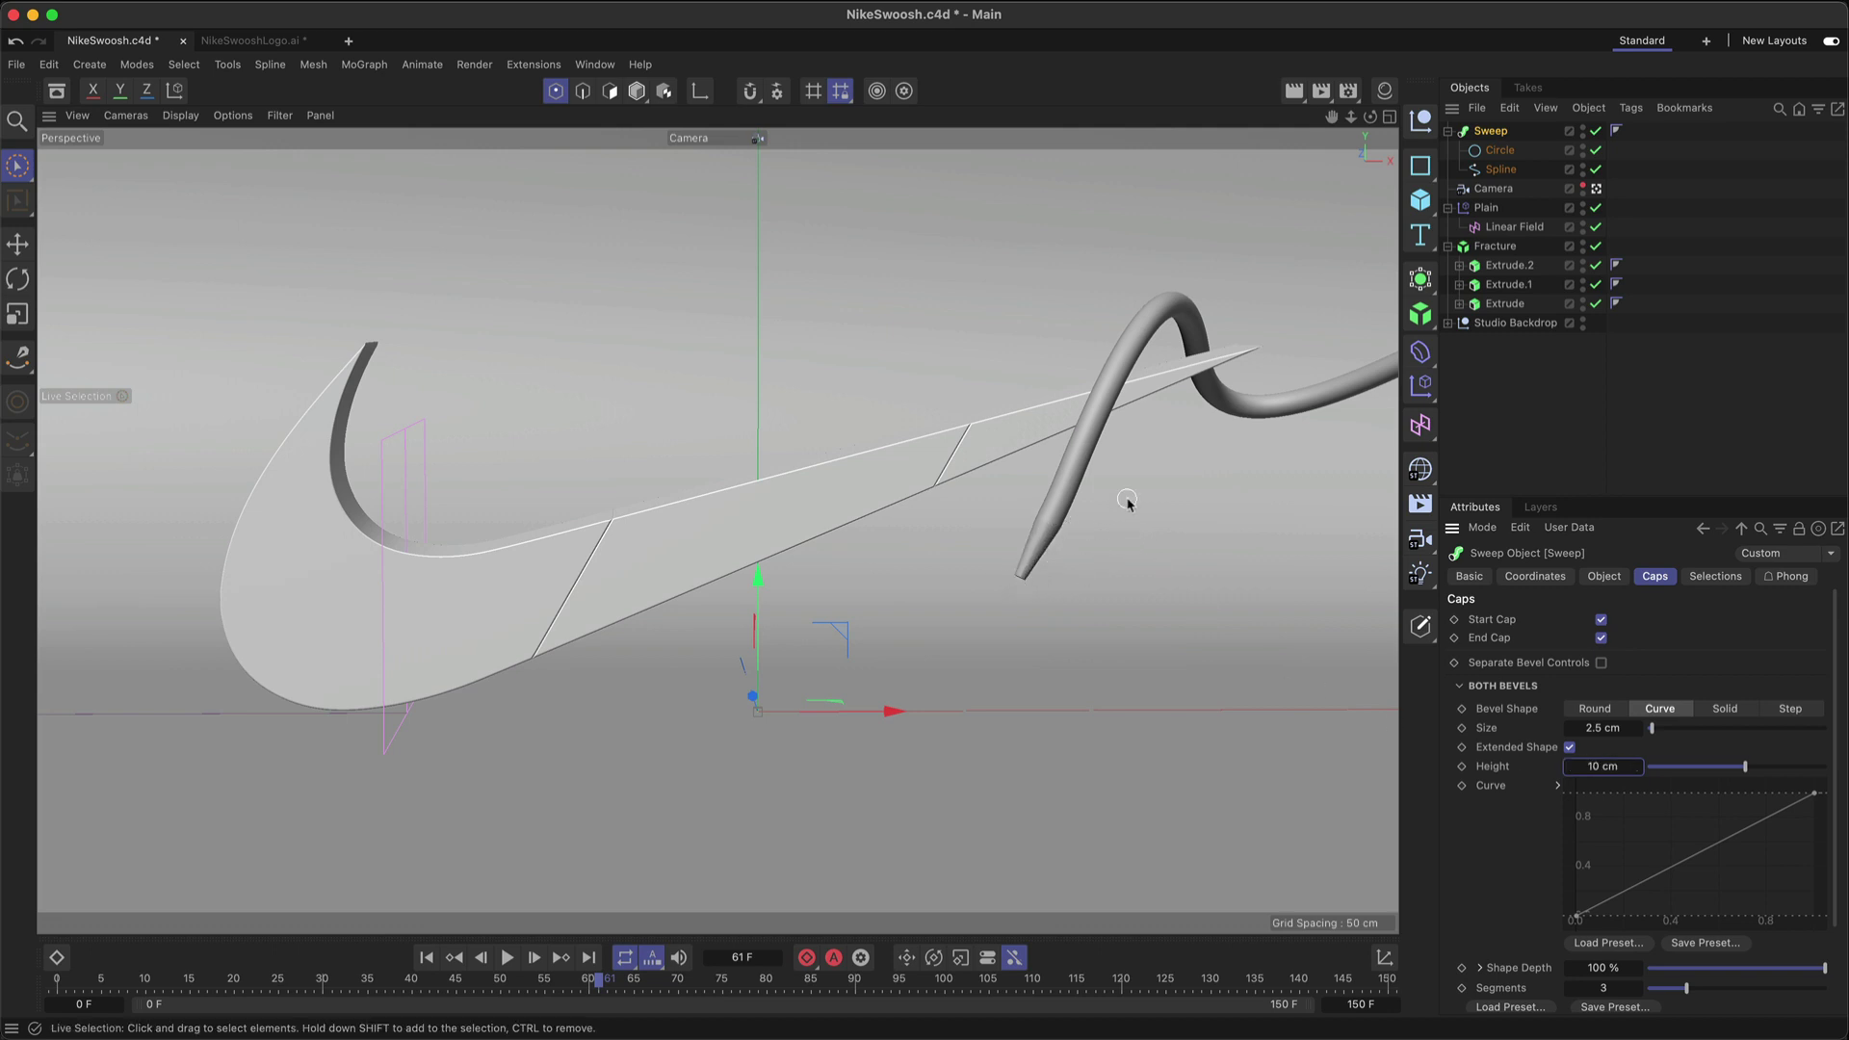
click(1576, 918)
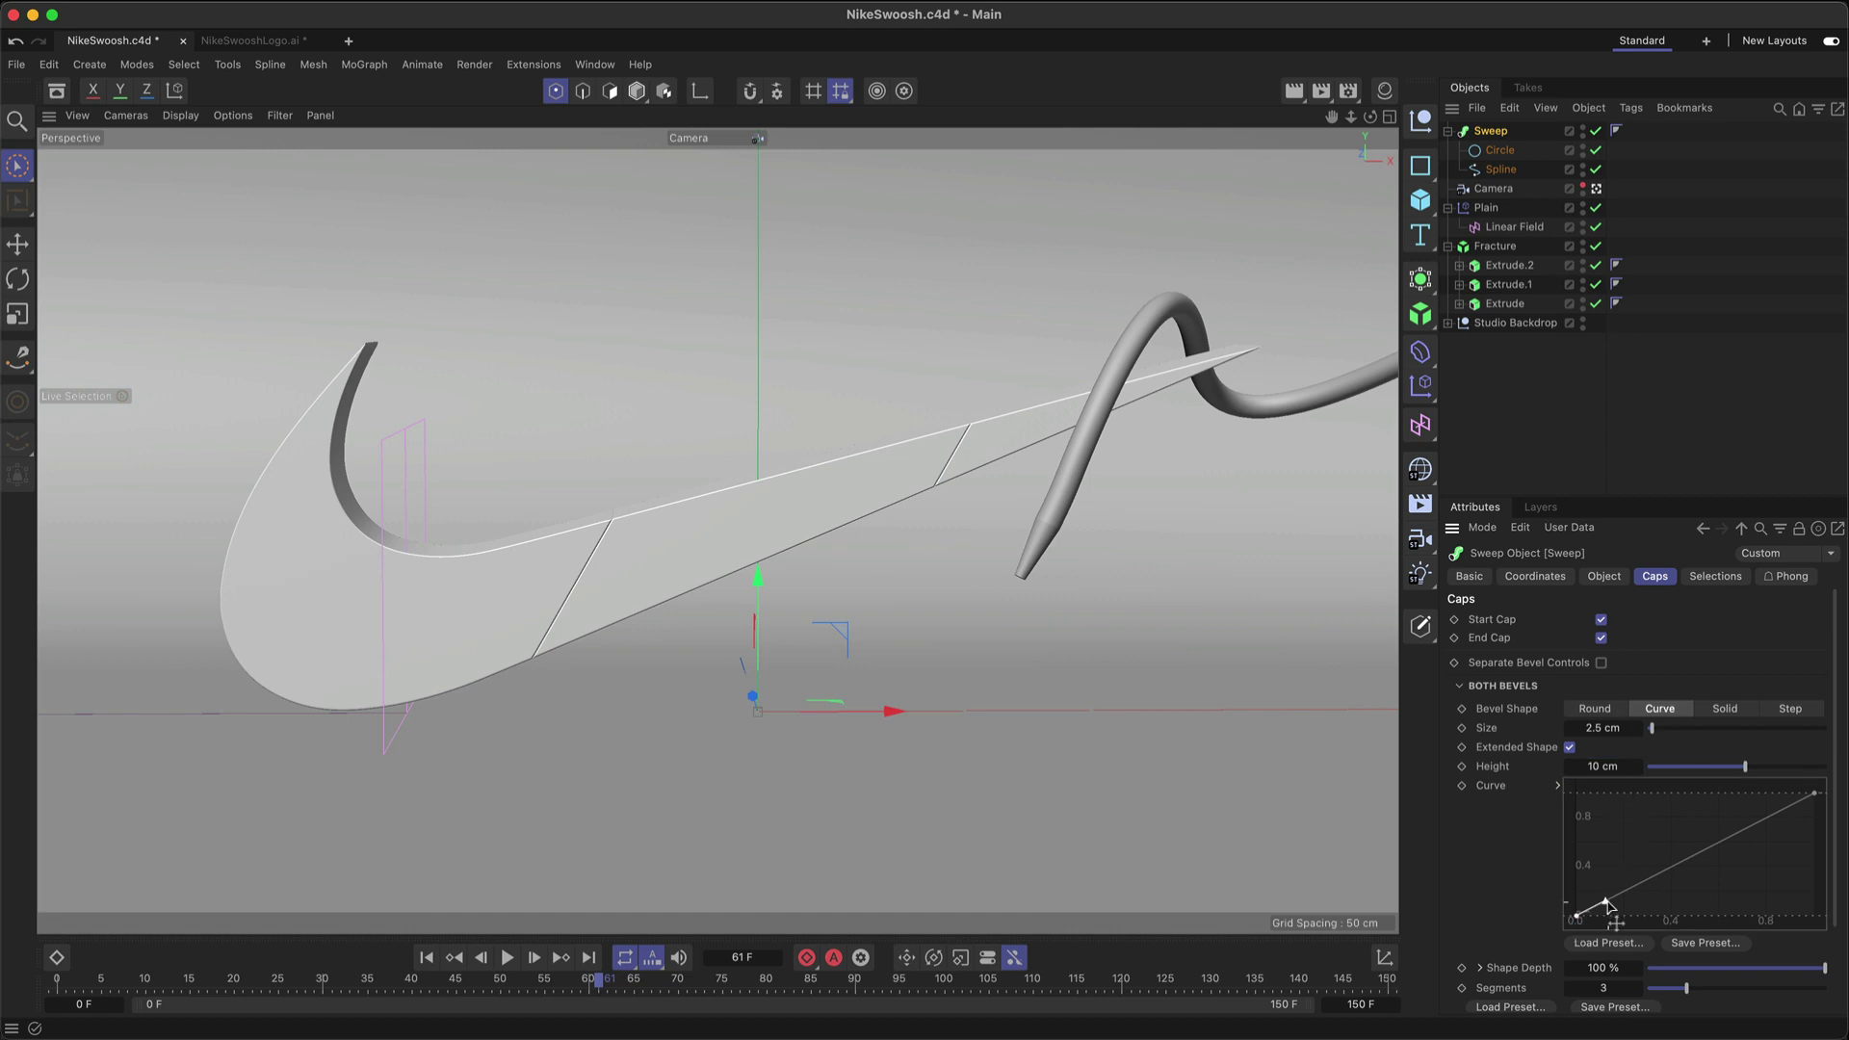
drag(1604, 904, 1664, 985)
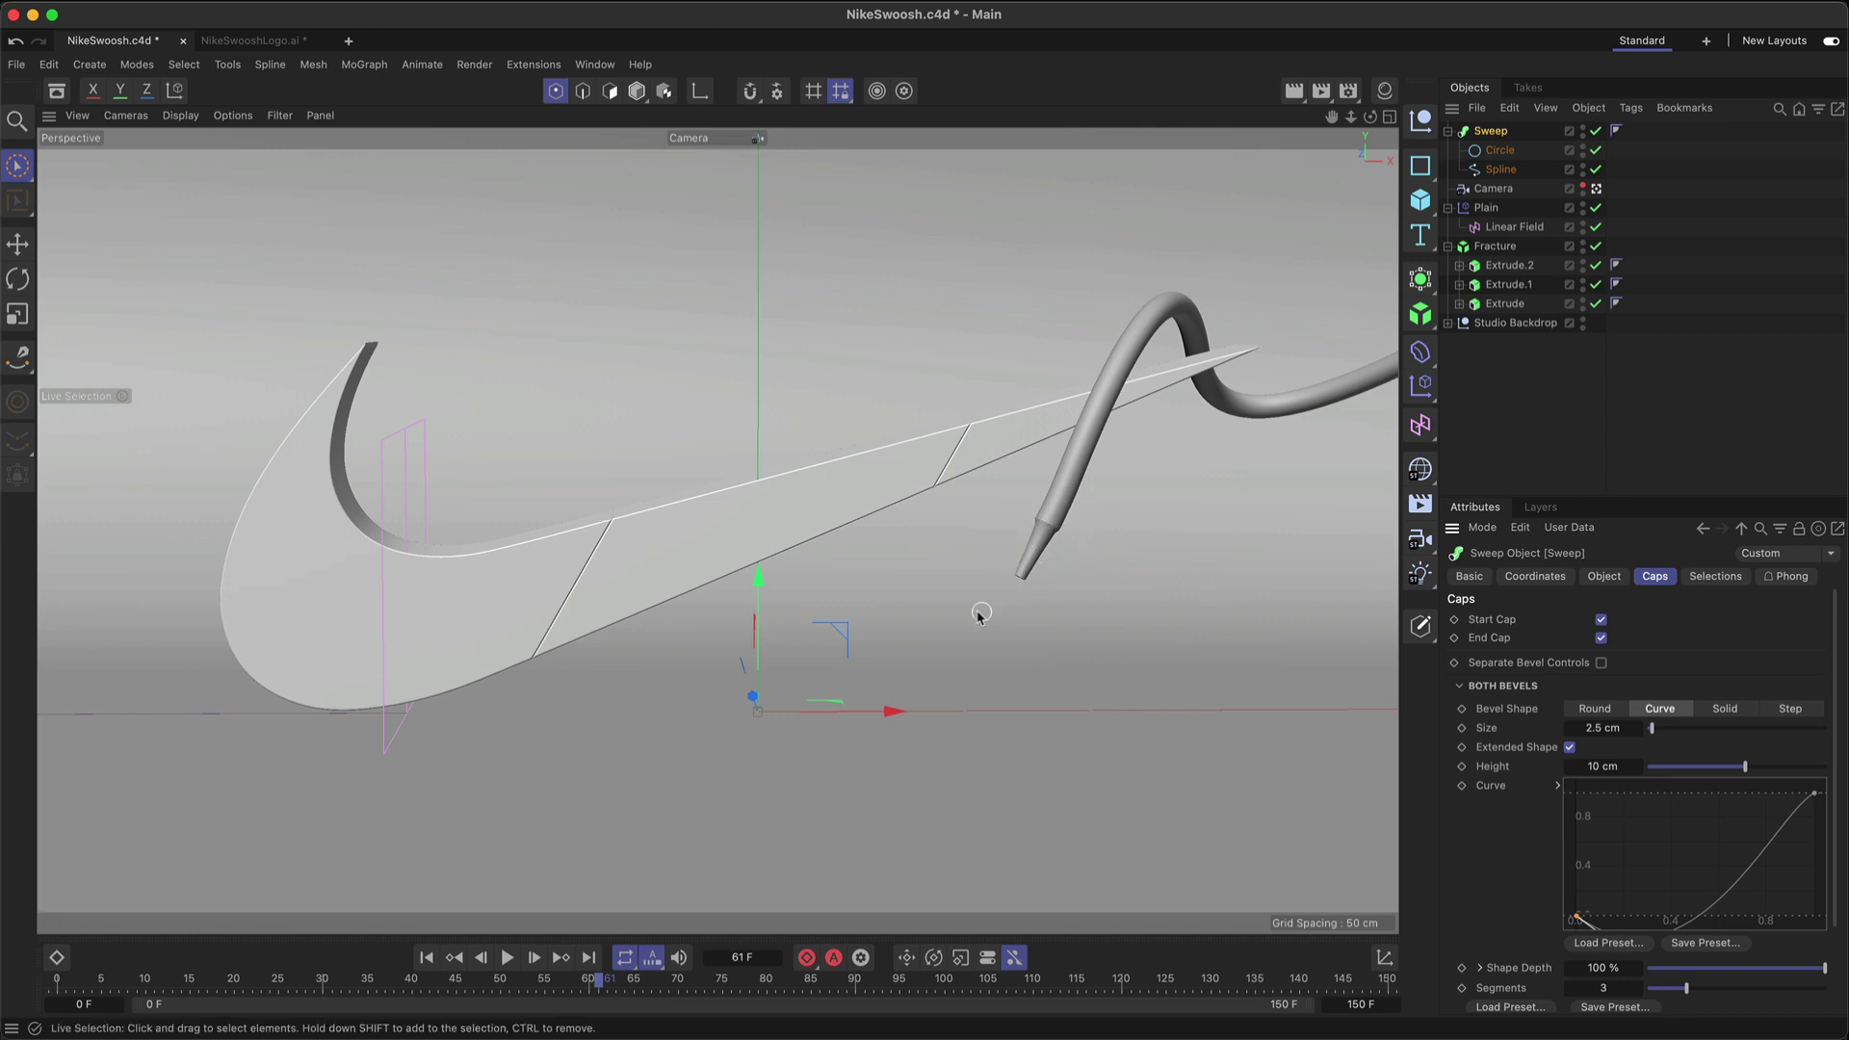
Step: Keyframe the Sweep's End Growth at 0% on frame 40 and 98% on frame 100
click(1605, 576)
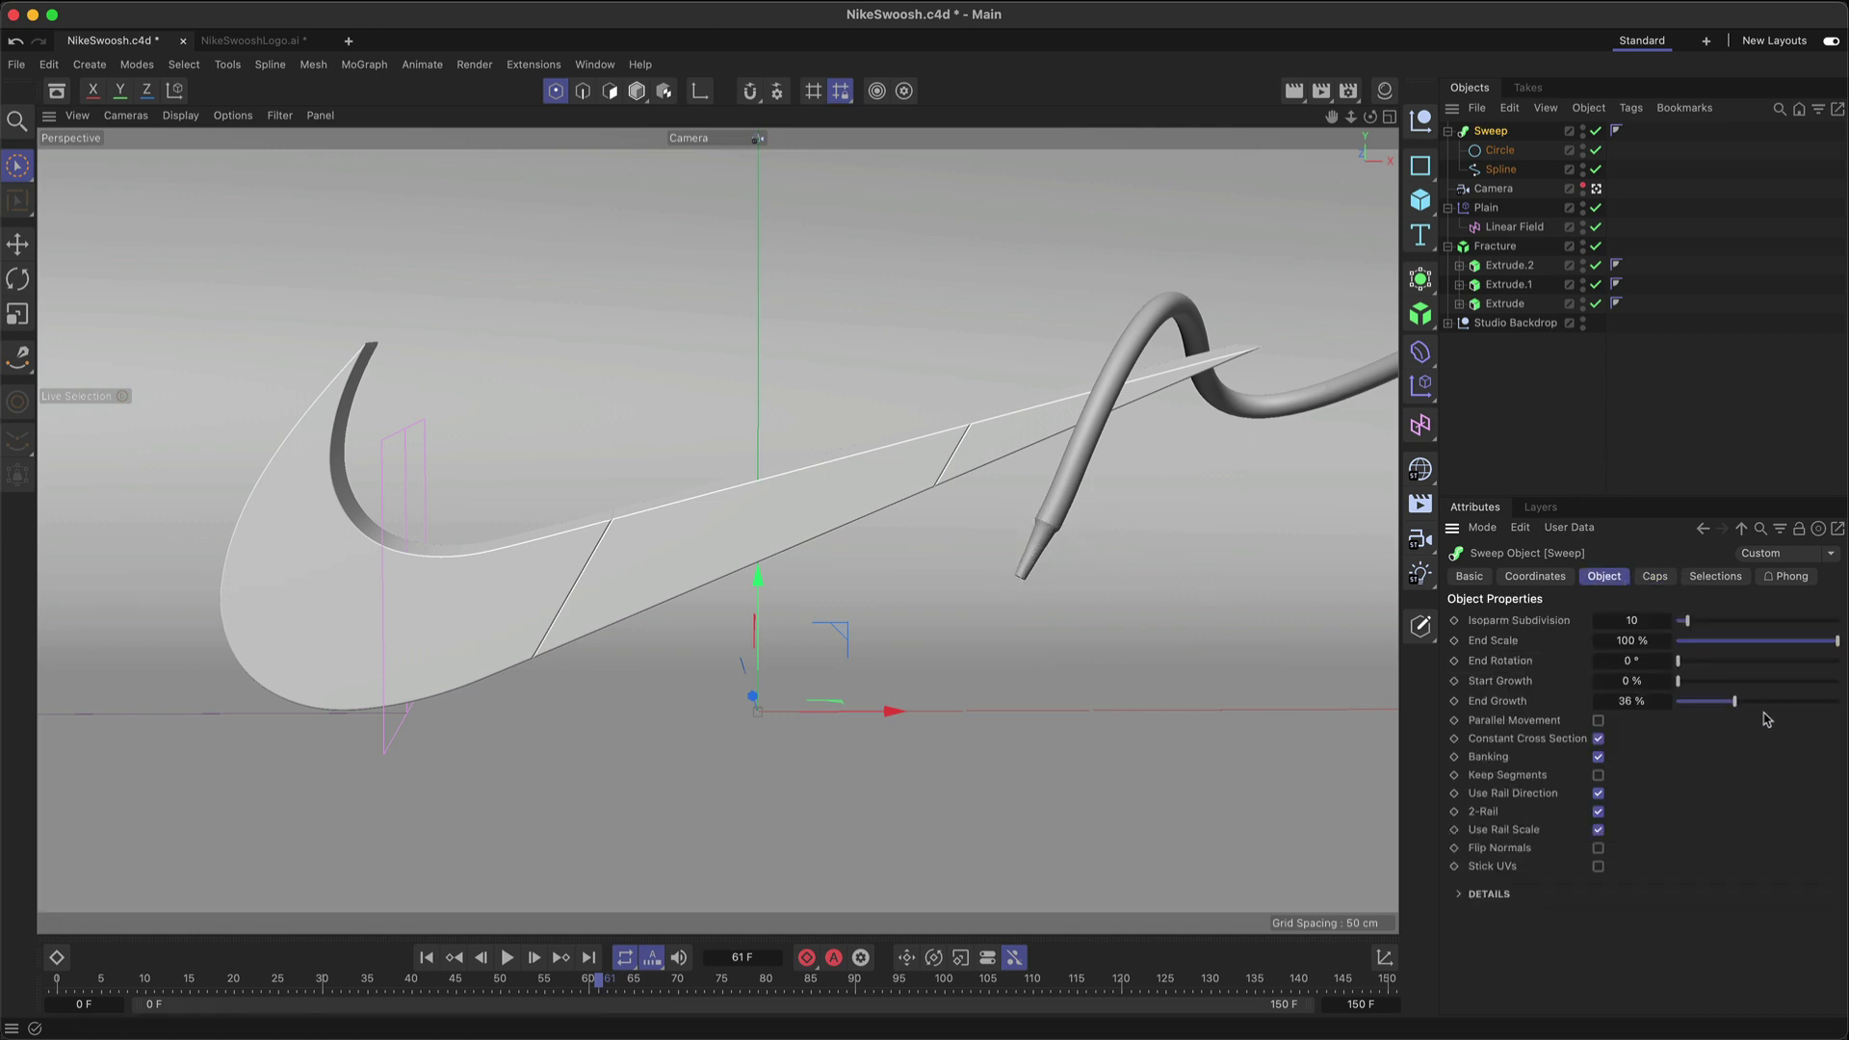
mouse_move(1734, 701)
mouse_down()
mouse_move(1766, 700)
mouse_move(1705, 686)
mouse_up()
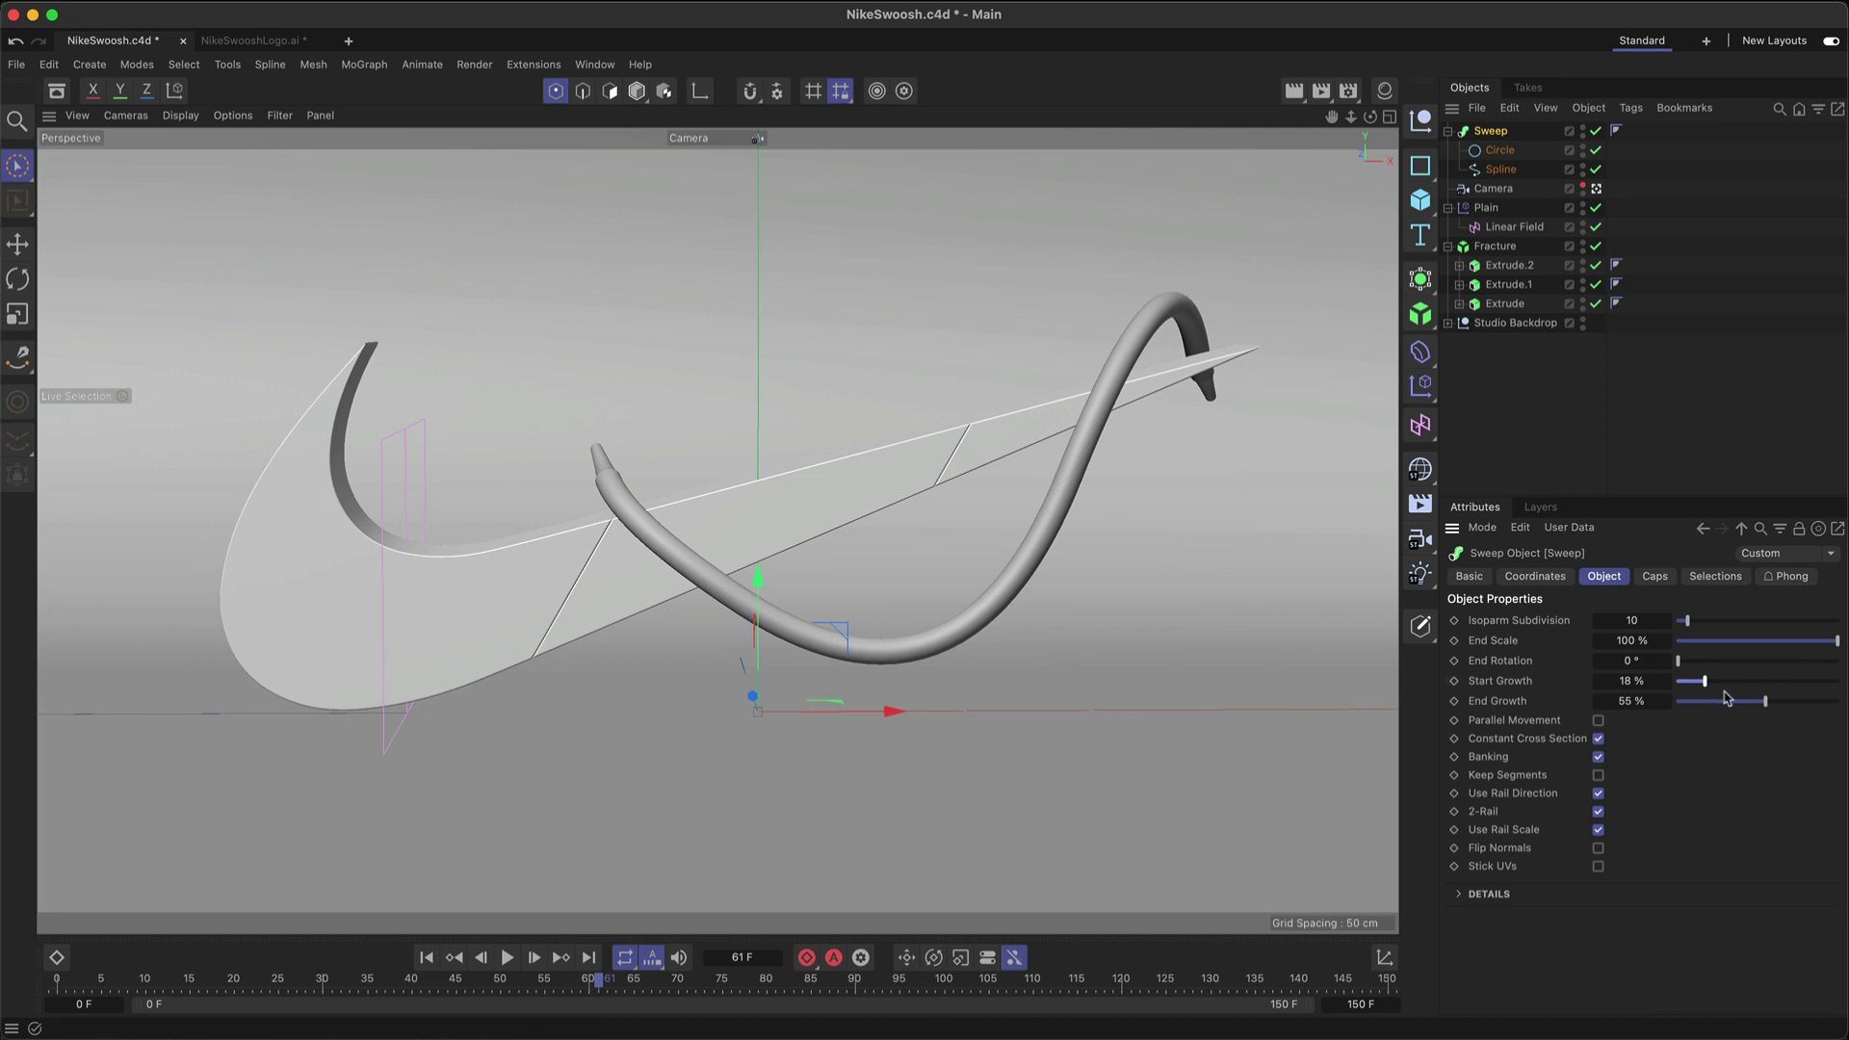
drag(1705, 682, 1661, 701)
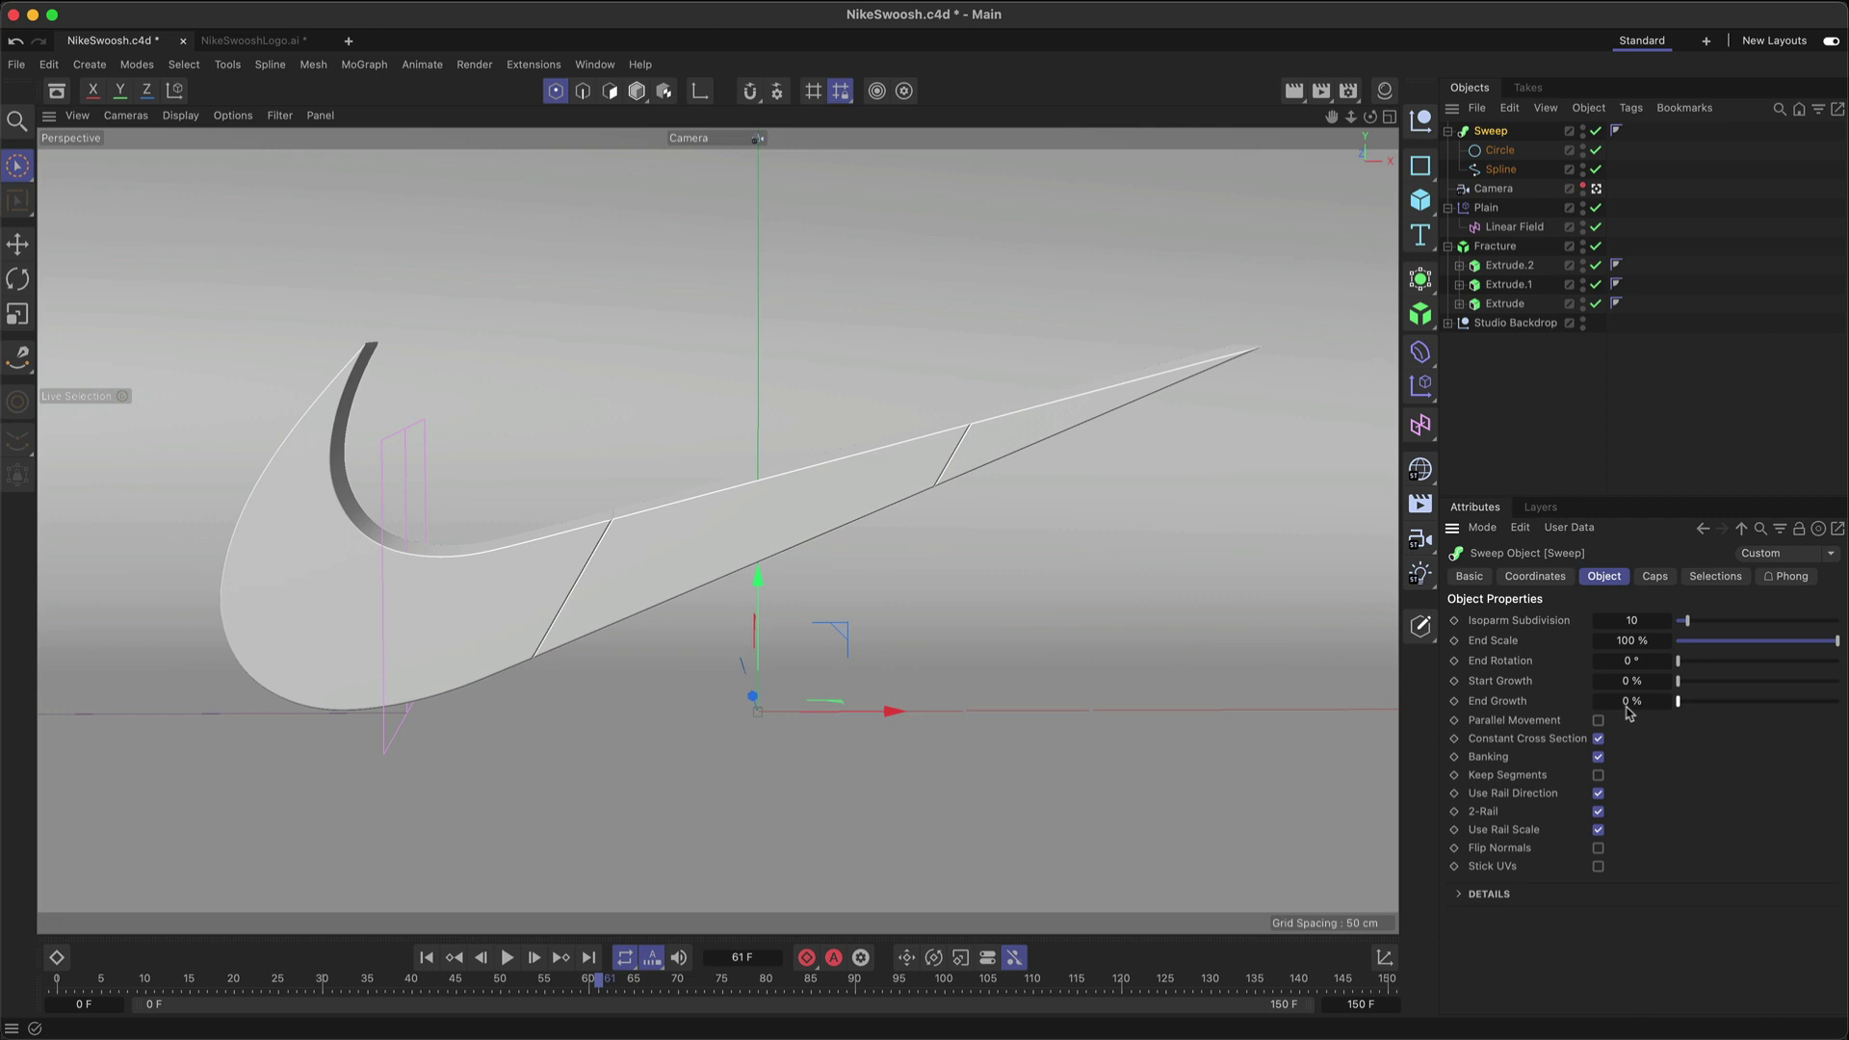
click(1488, 443)
drag(591, 990, 412, 989)
click(1491, 131)
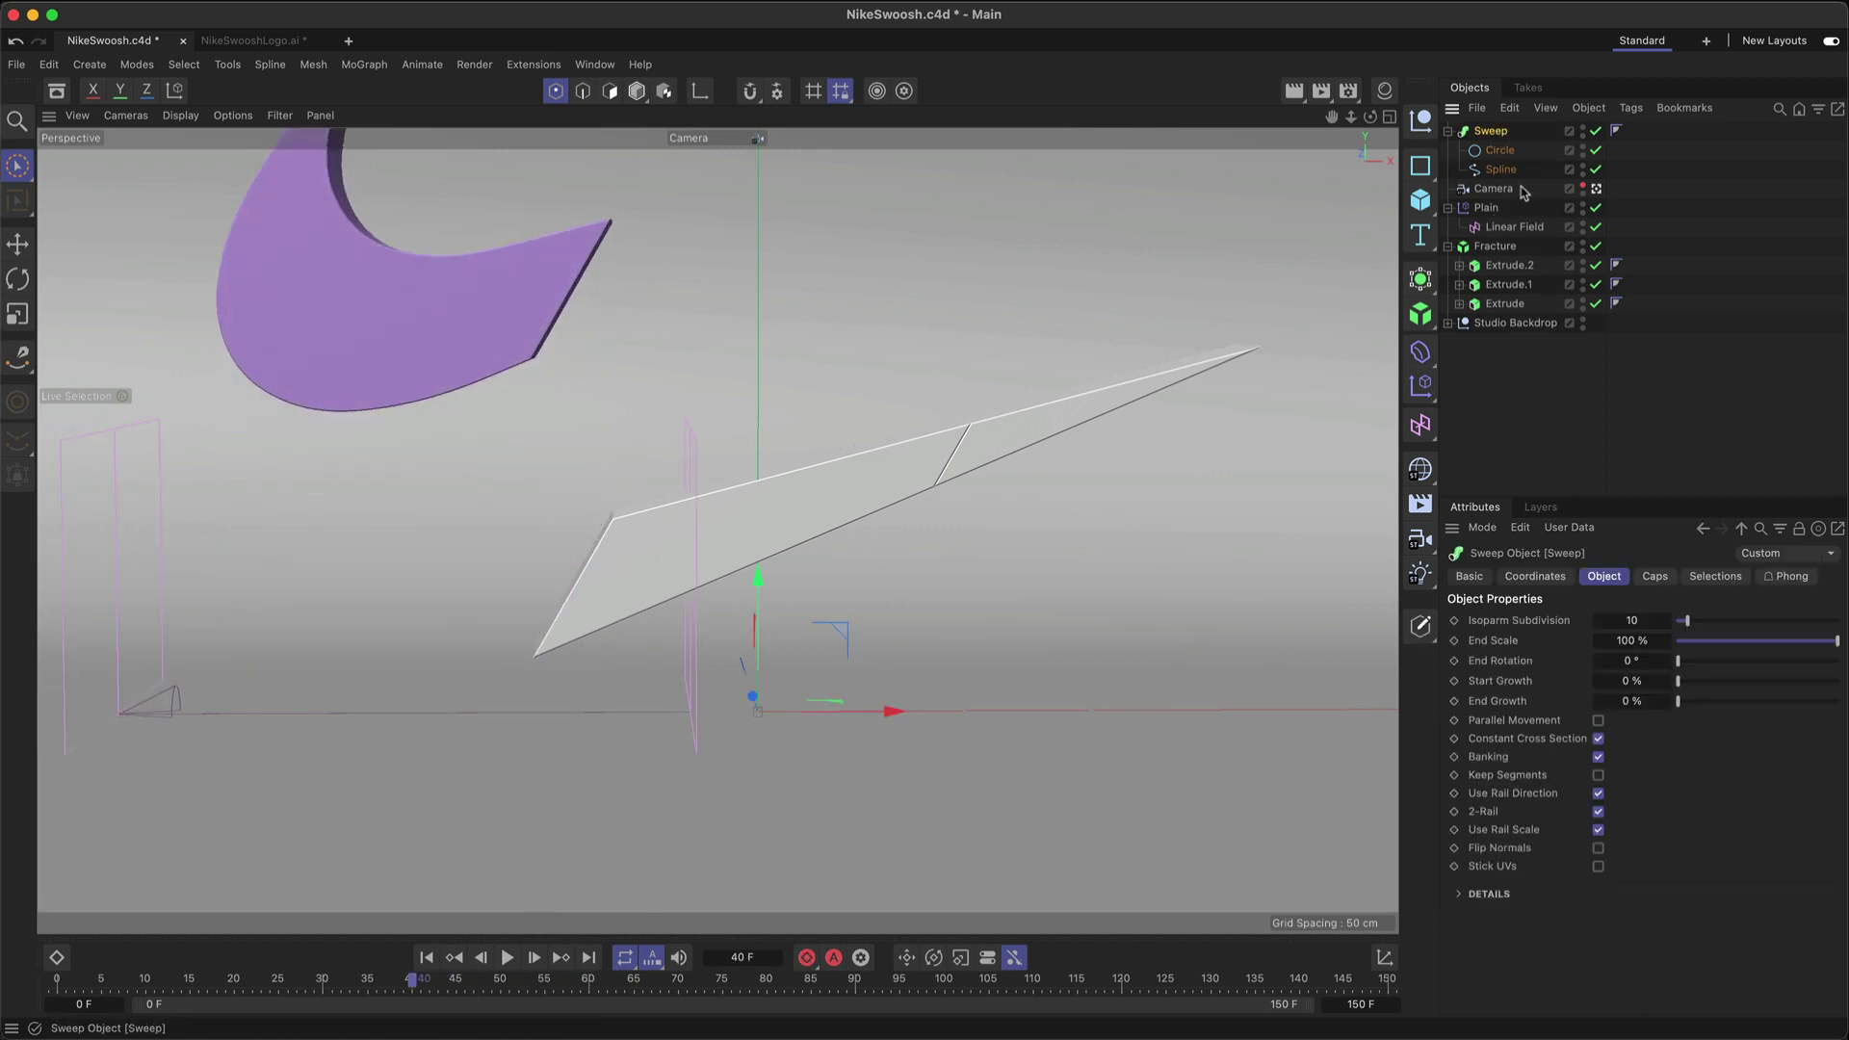
click(1454, 702)
click(945, 992)
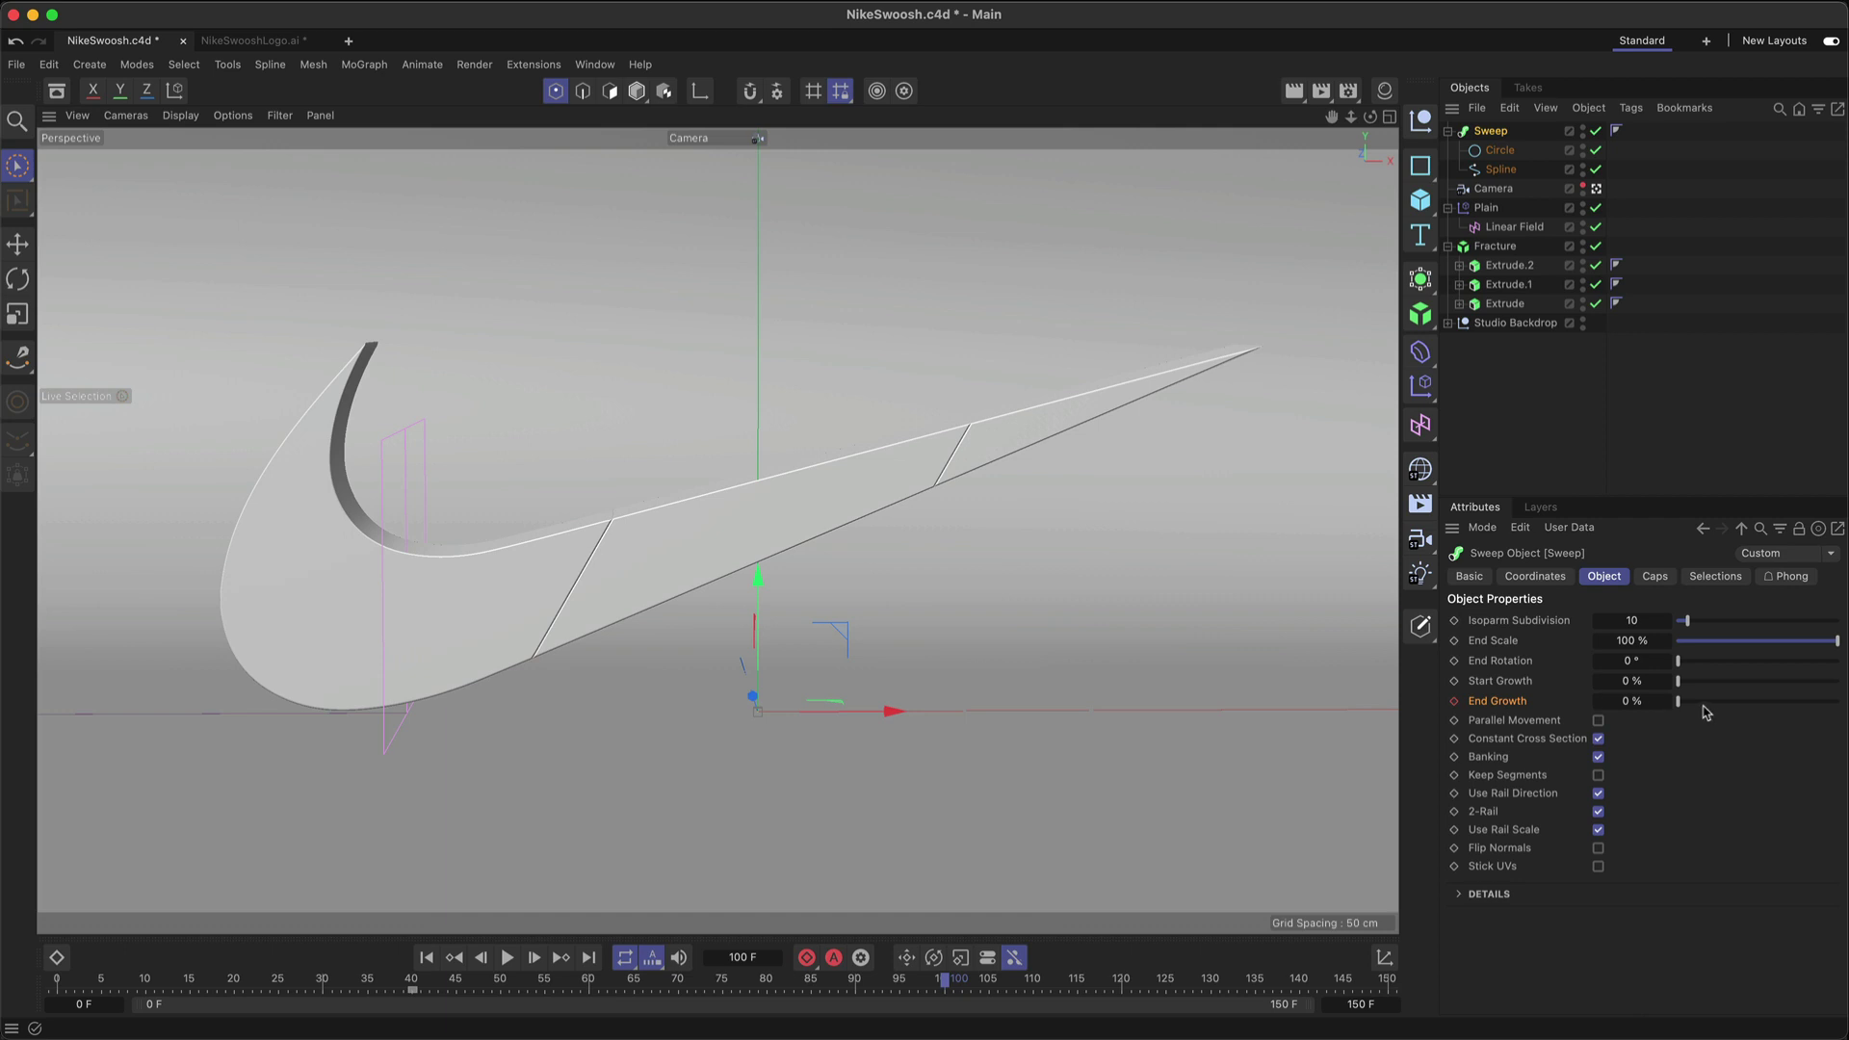
drag(1678, 702, 1834, 702)
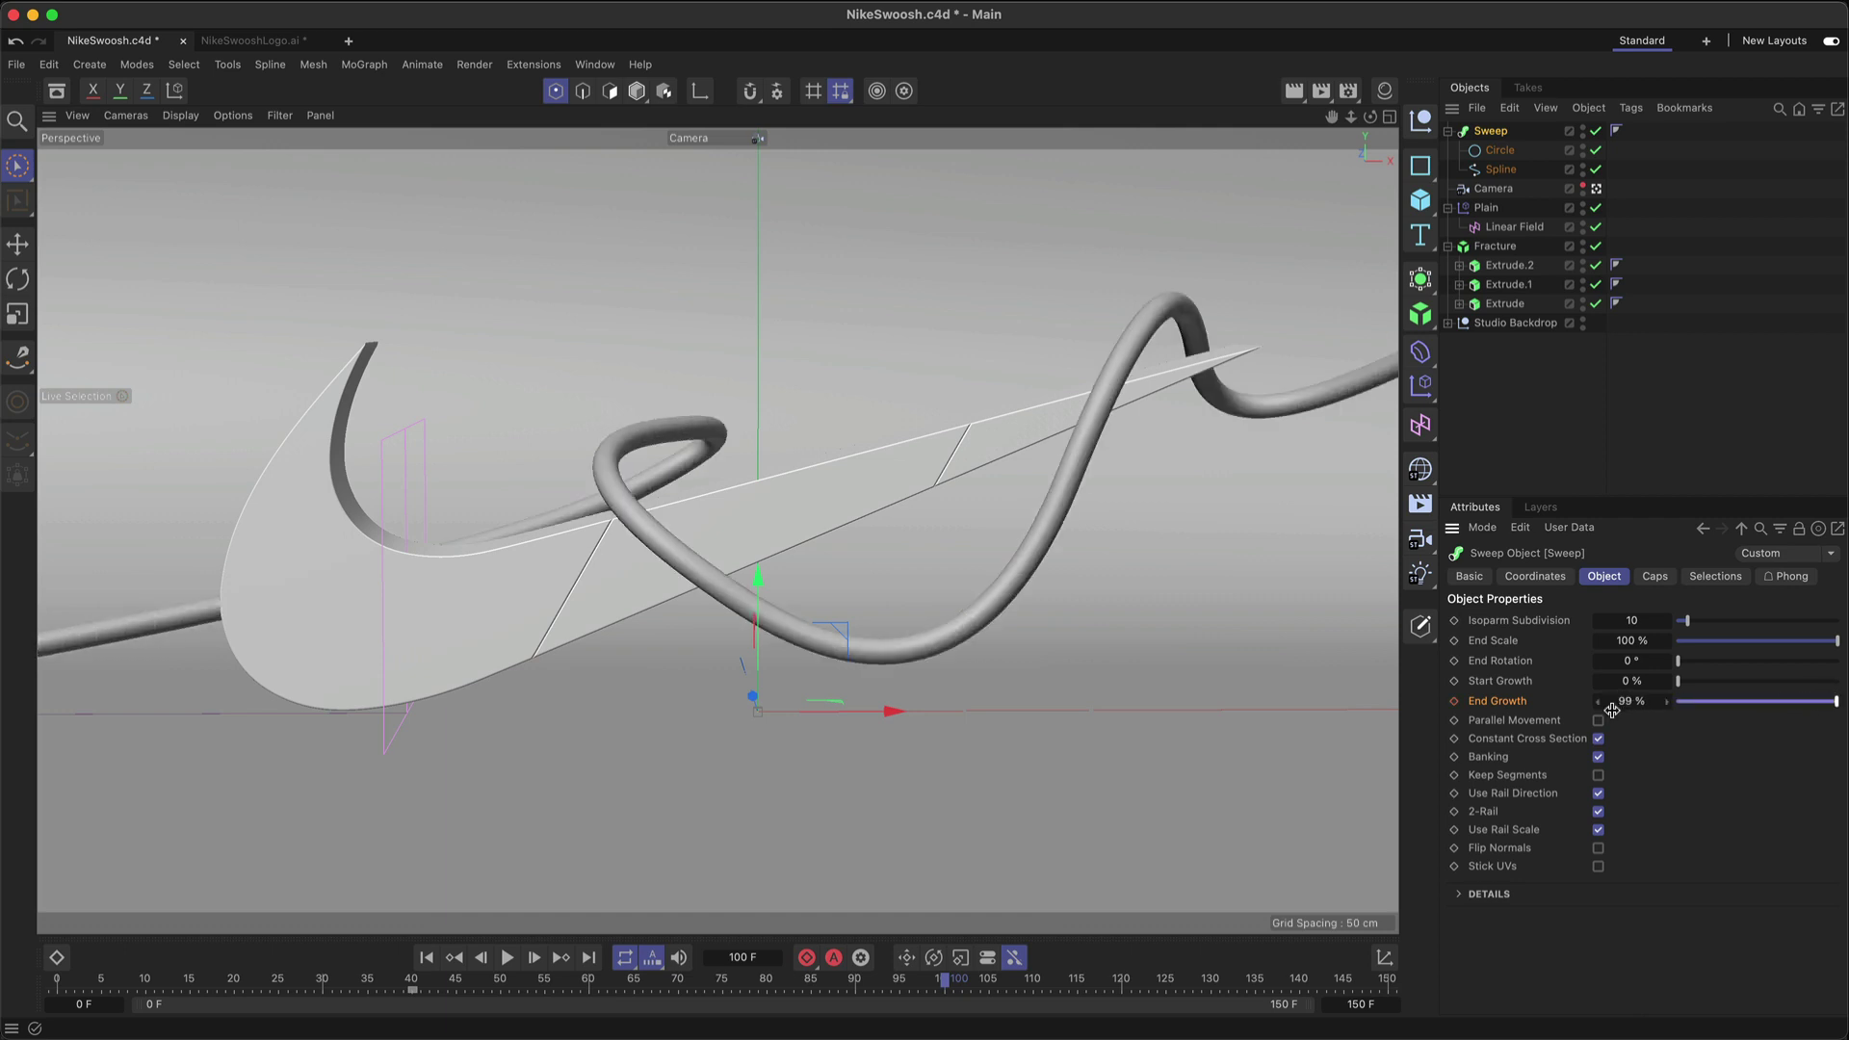
drag(1601, 702, 1595, 702)
click(1455, 702)
Step: Keyframe Start Growth at 0% on frame 80 and raise it to 95% around frame 130
click(938, 982)
drag(941, 982, 769, 997)
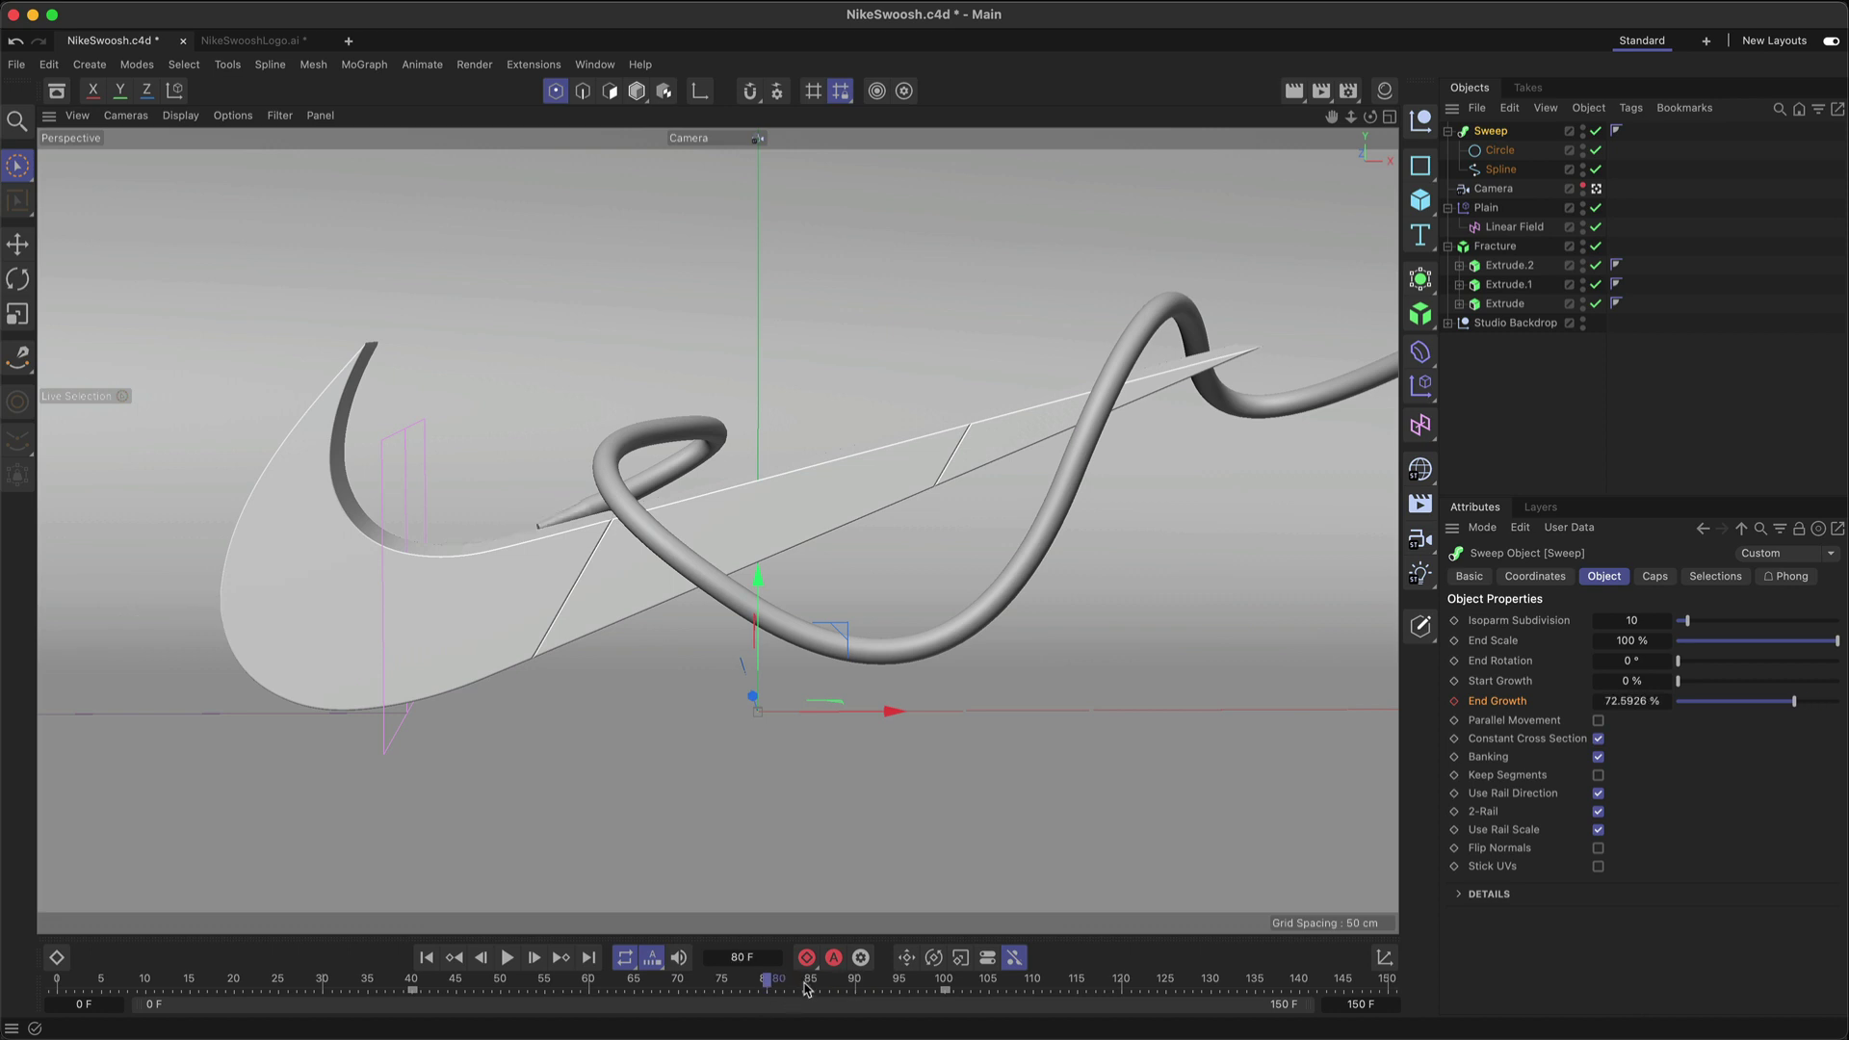
click(1454, 681)
drag(770, 987, 1197, 980)
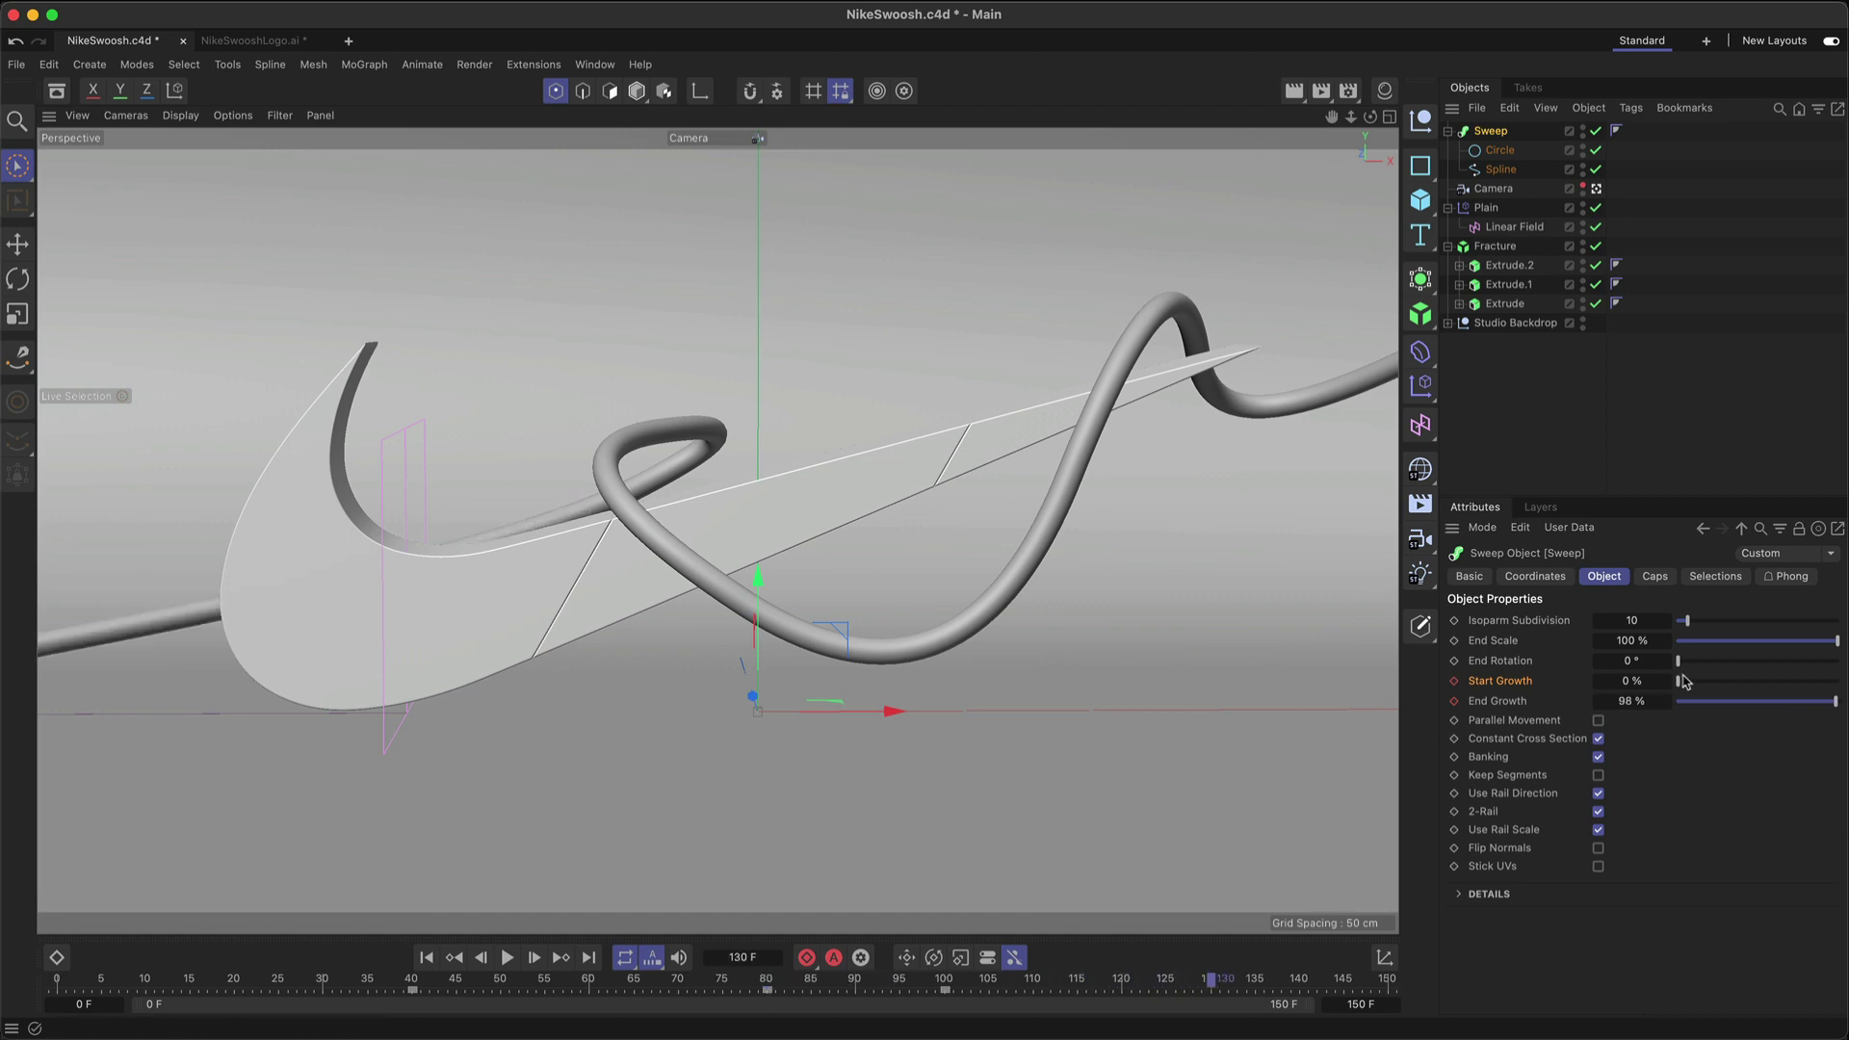
drag(1694, 683, 1834, 676)
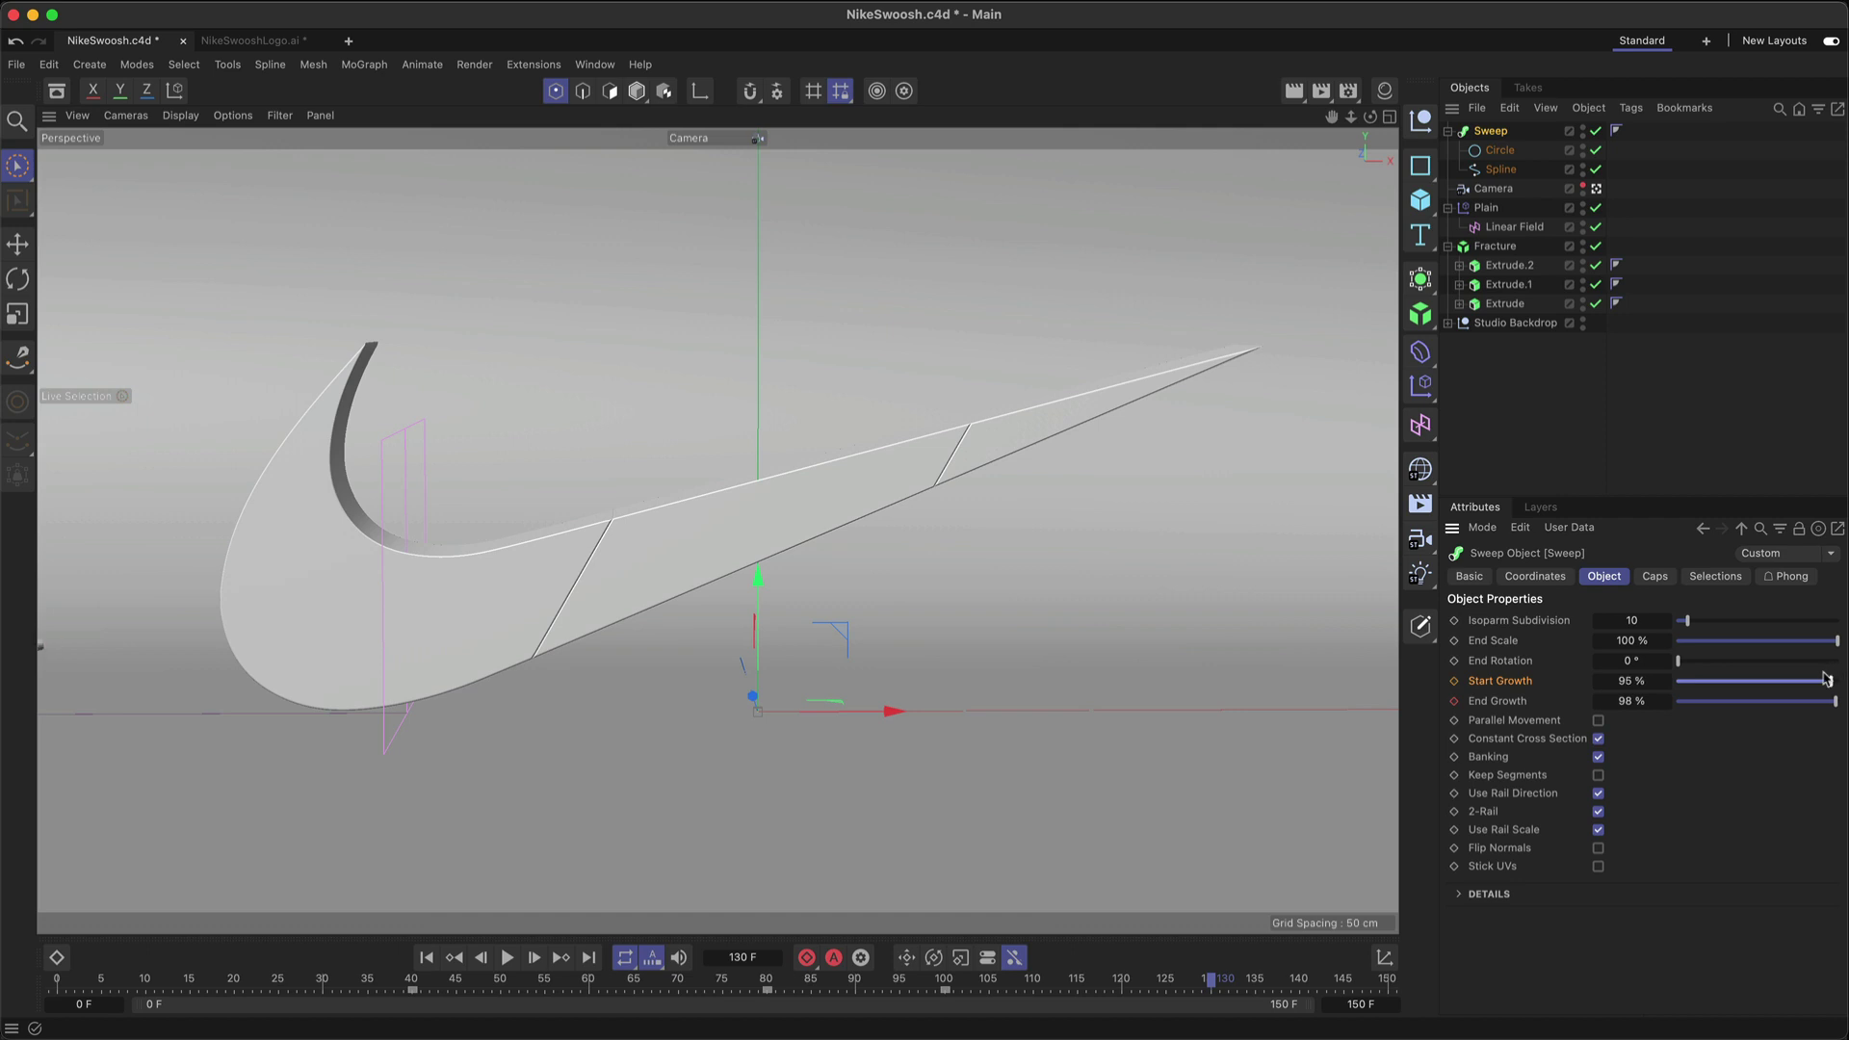
Step: Play the lace growth animation from frame 0, then save NikeSwoosh.c4d, accepting the version prompt
click(427, 957)
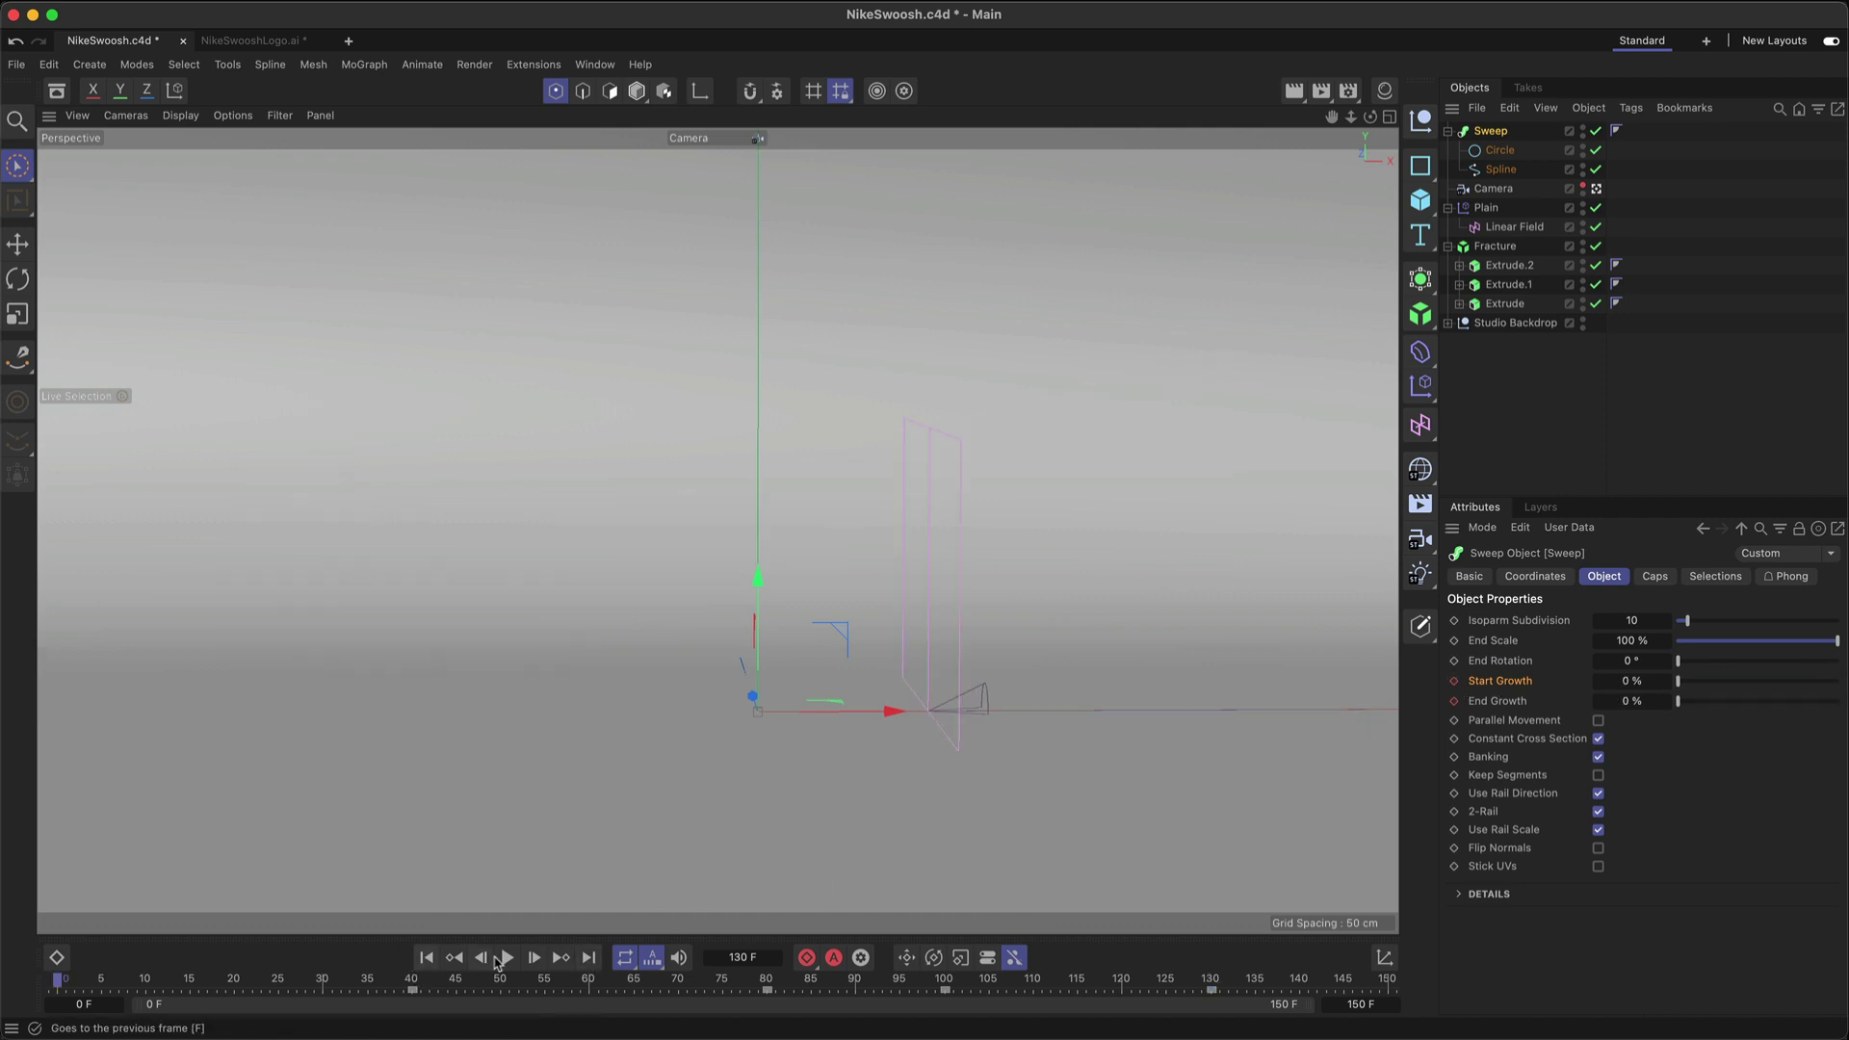
click(507, 957)
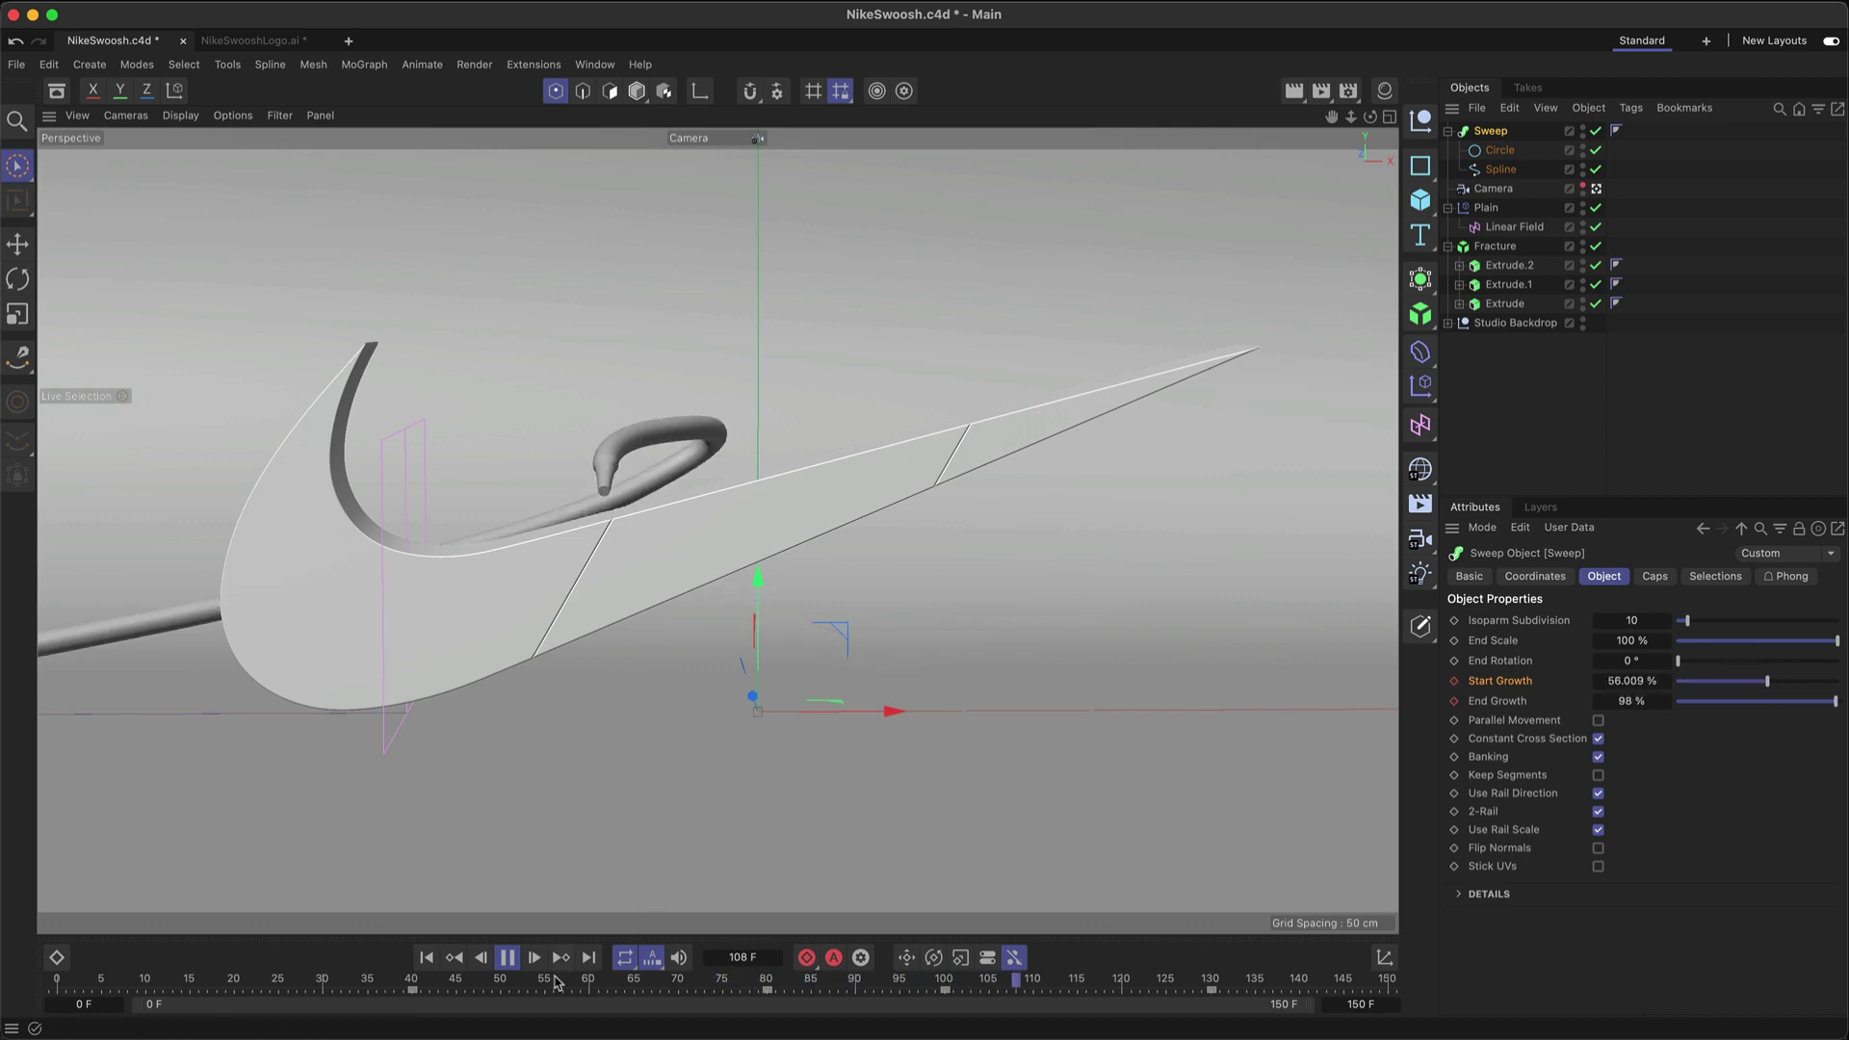
click(508, 957)
click(440, 963)
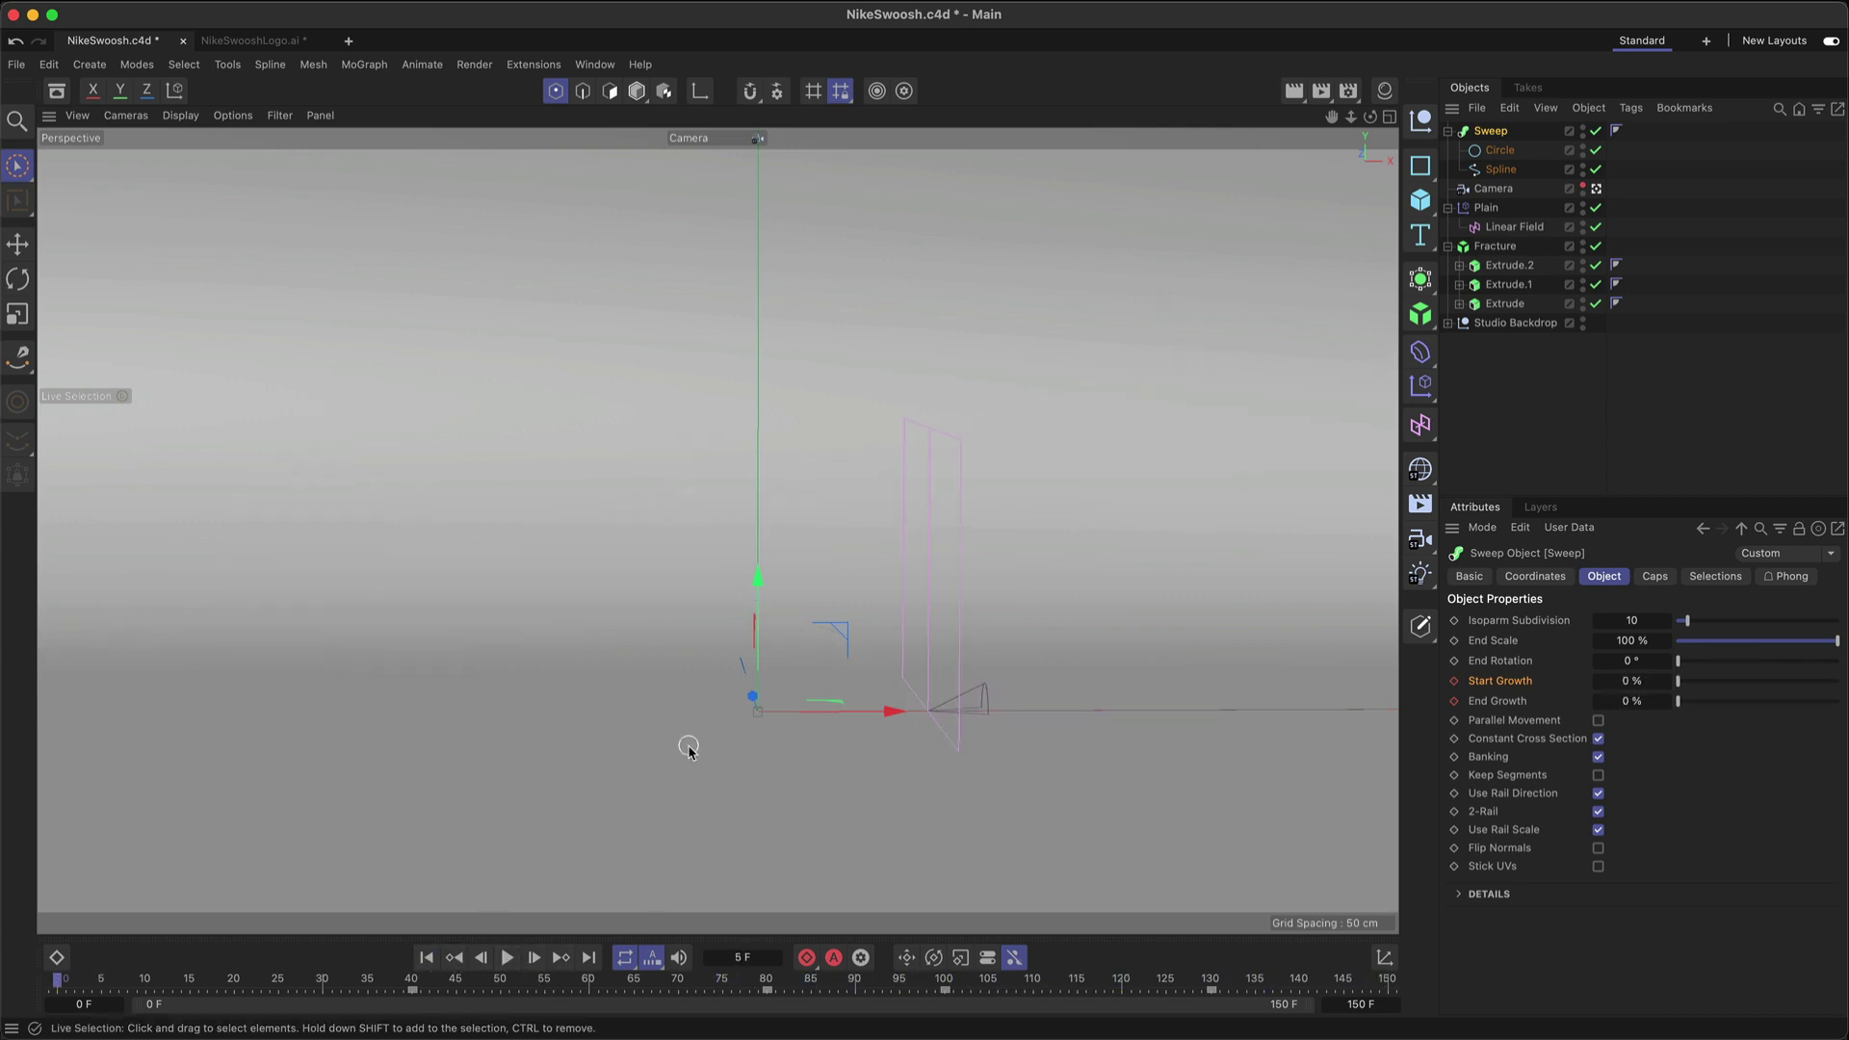
key(super+s)
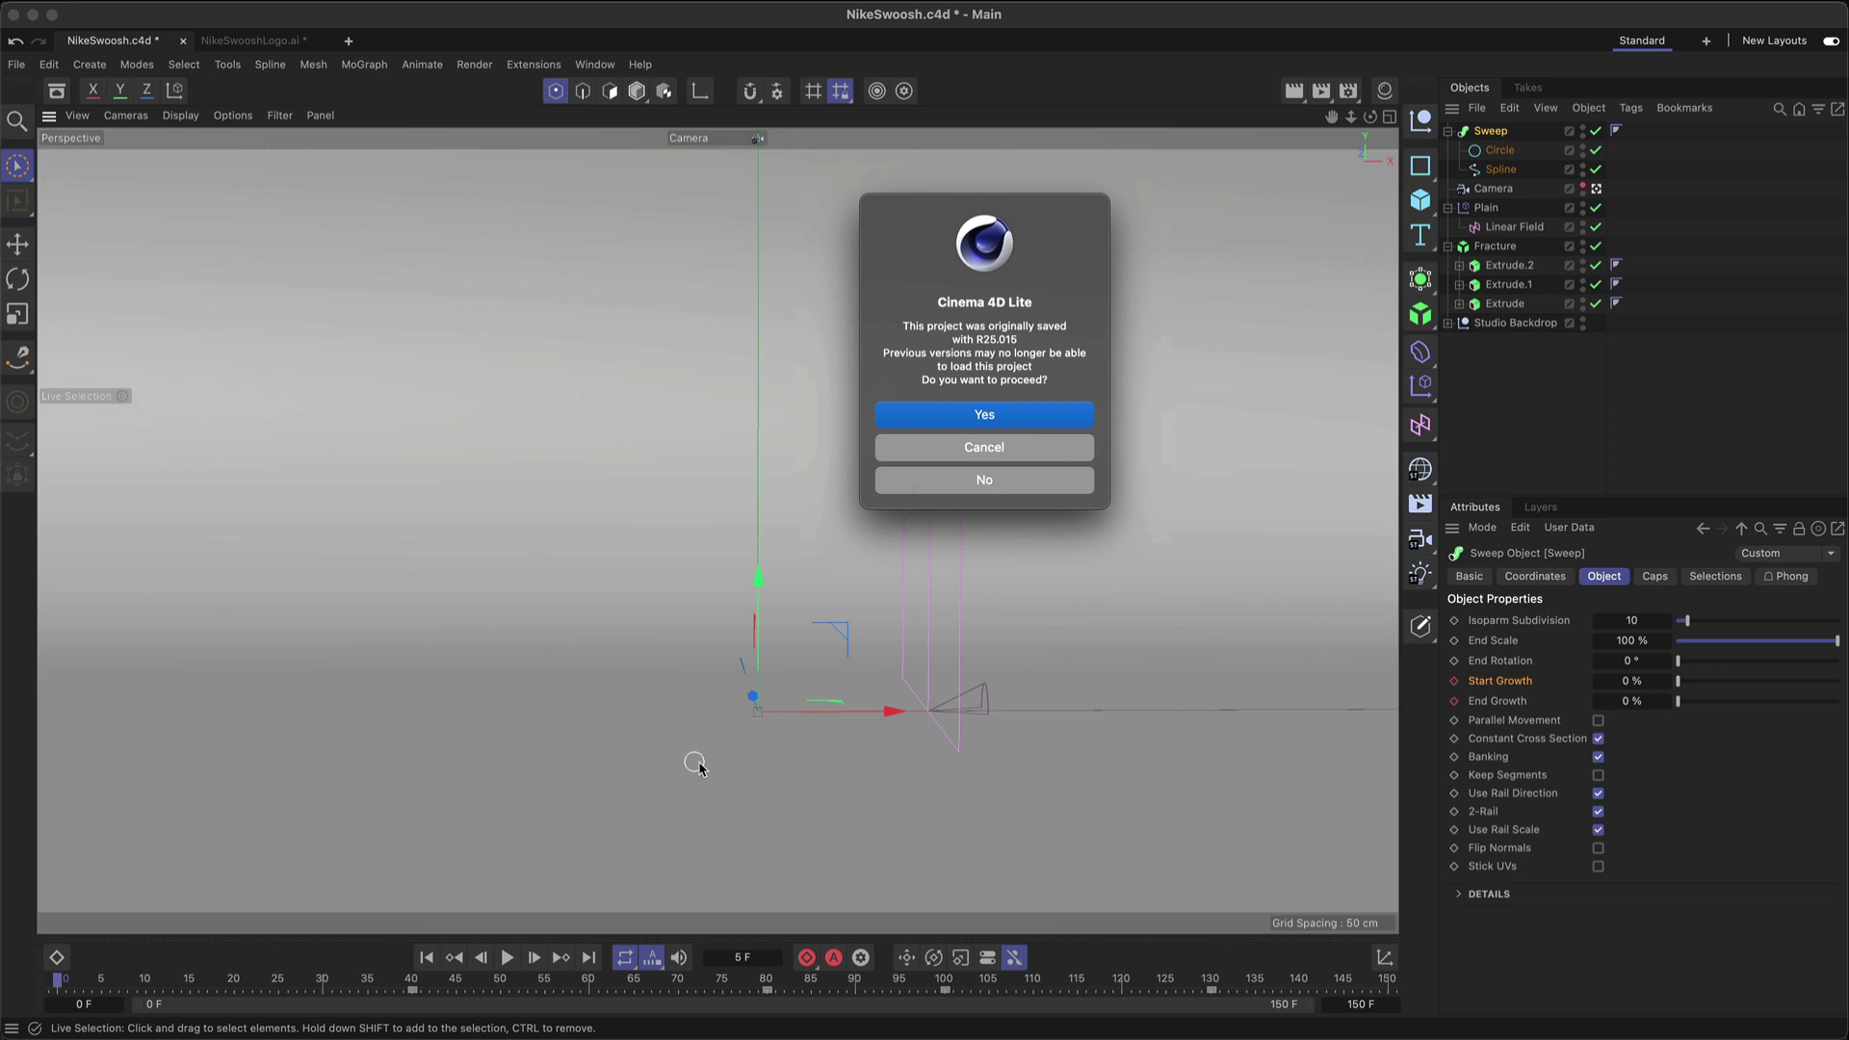
click(1069, 415)
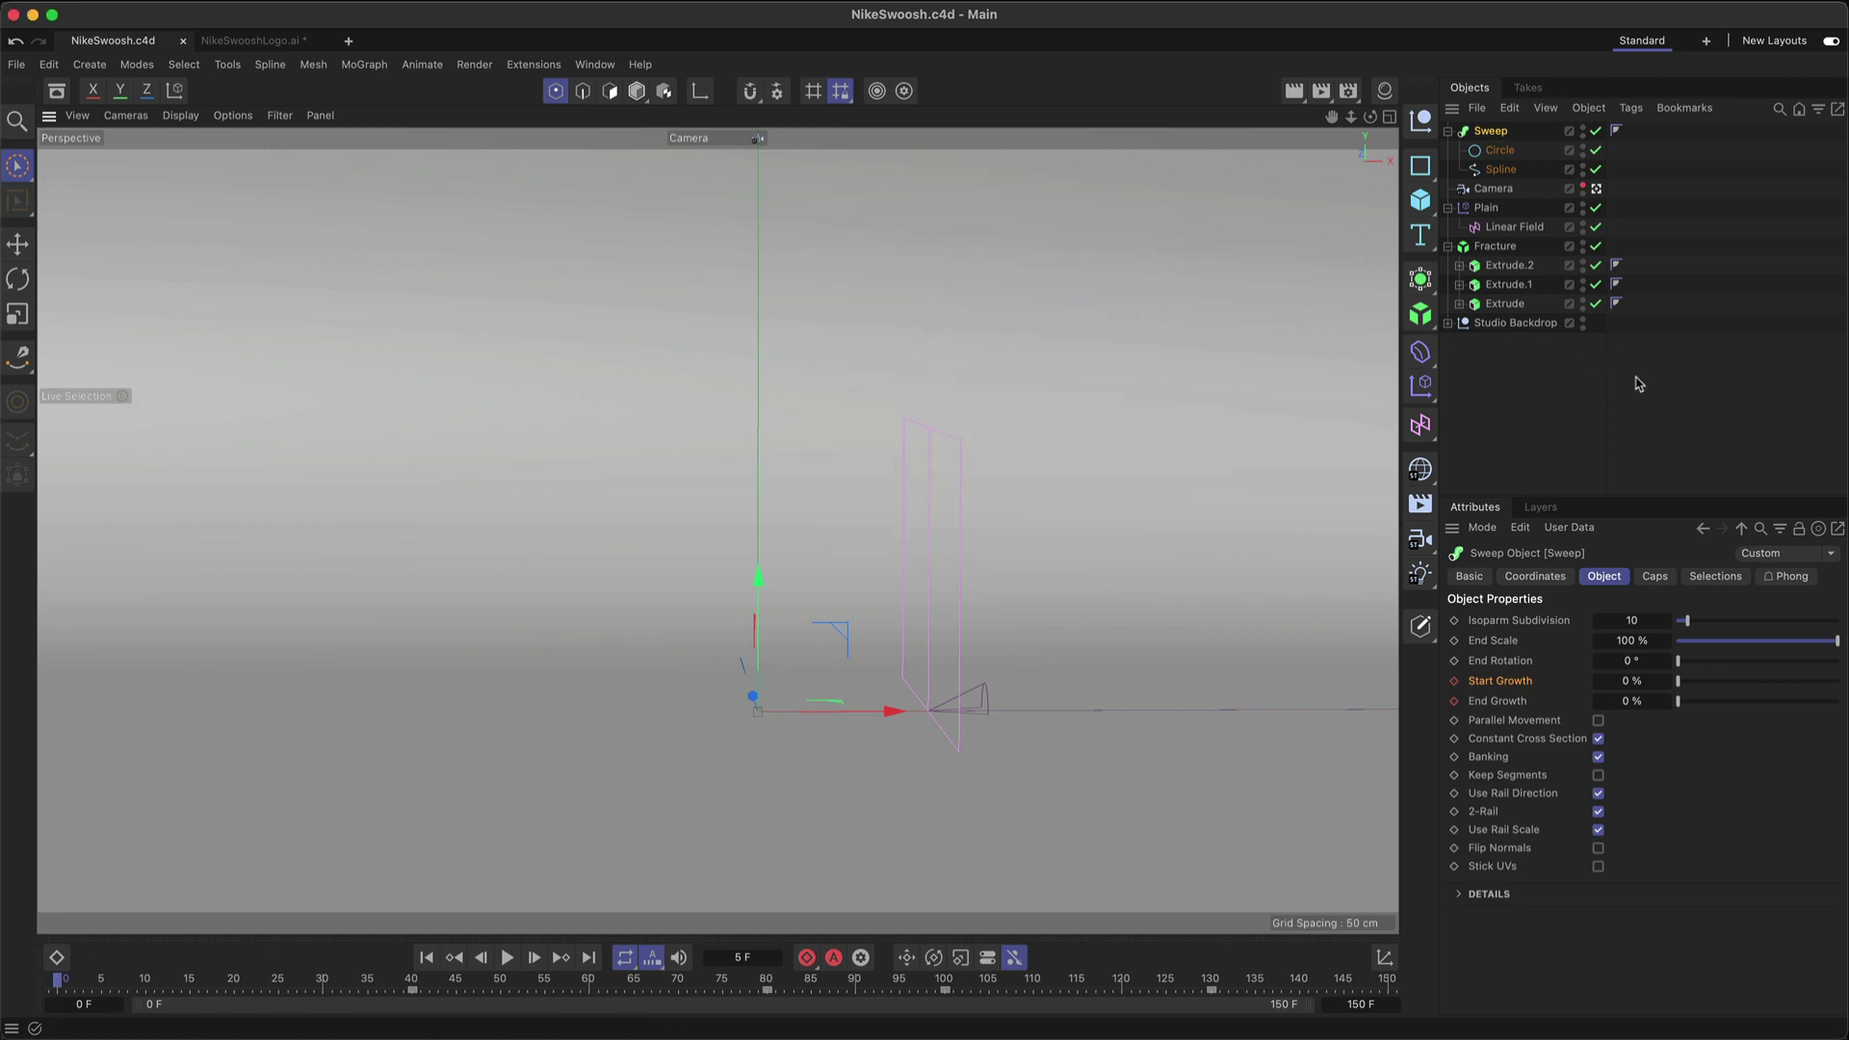